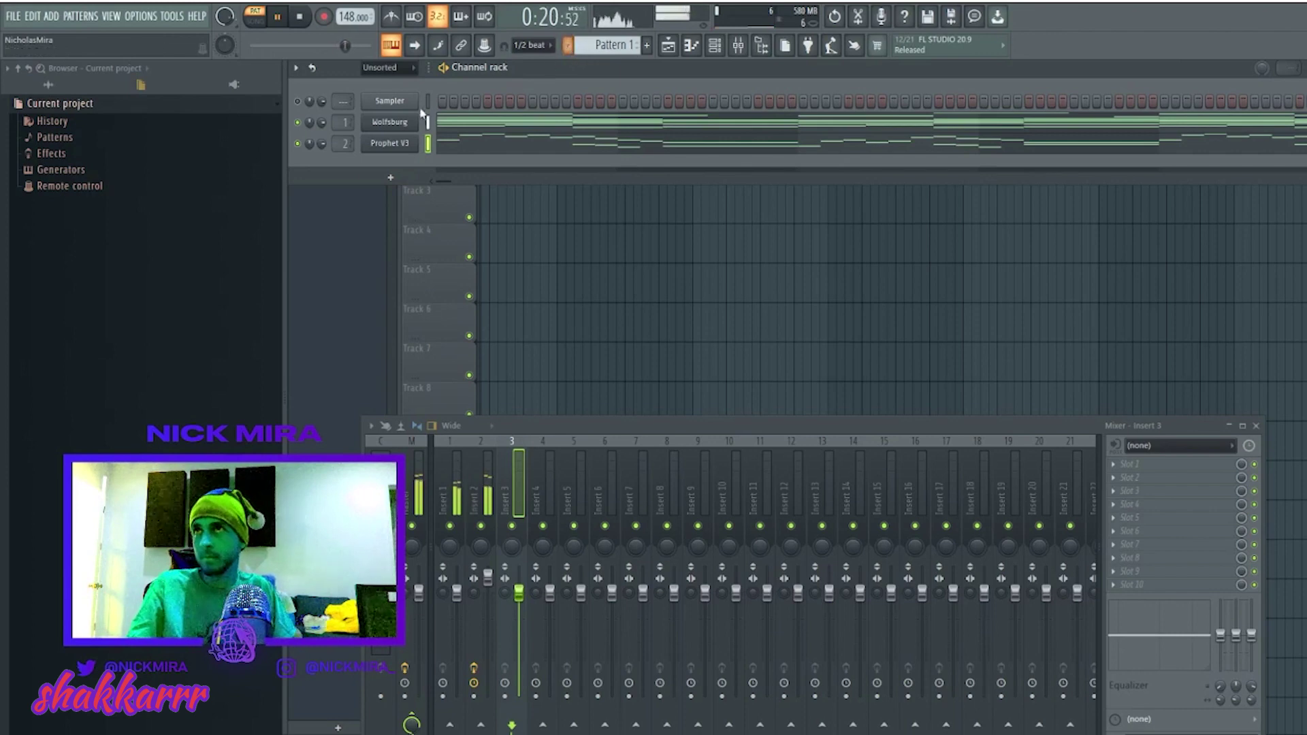
Show all content in the browser and expand the All Kits folder.
click(48, 84)
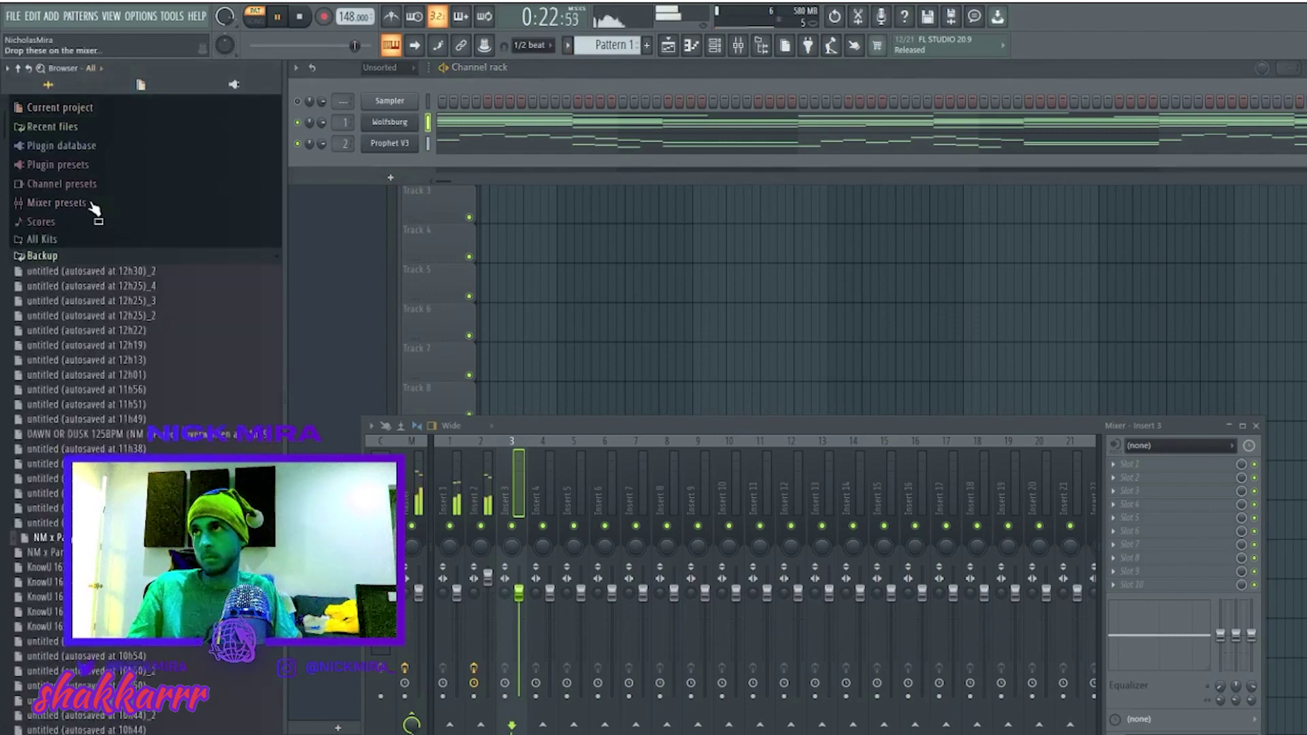
click(77, 252)
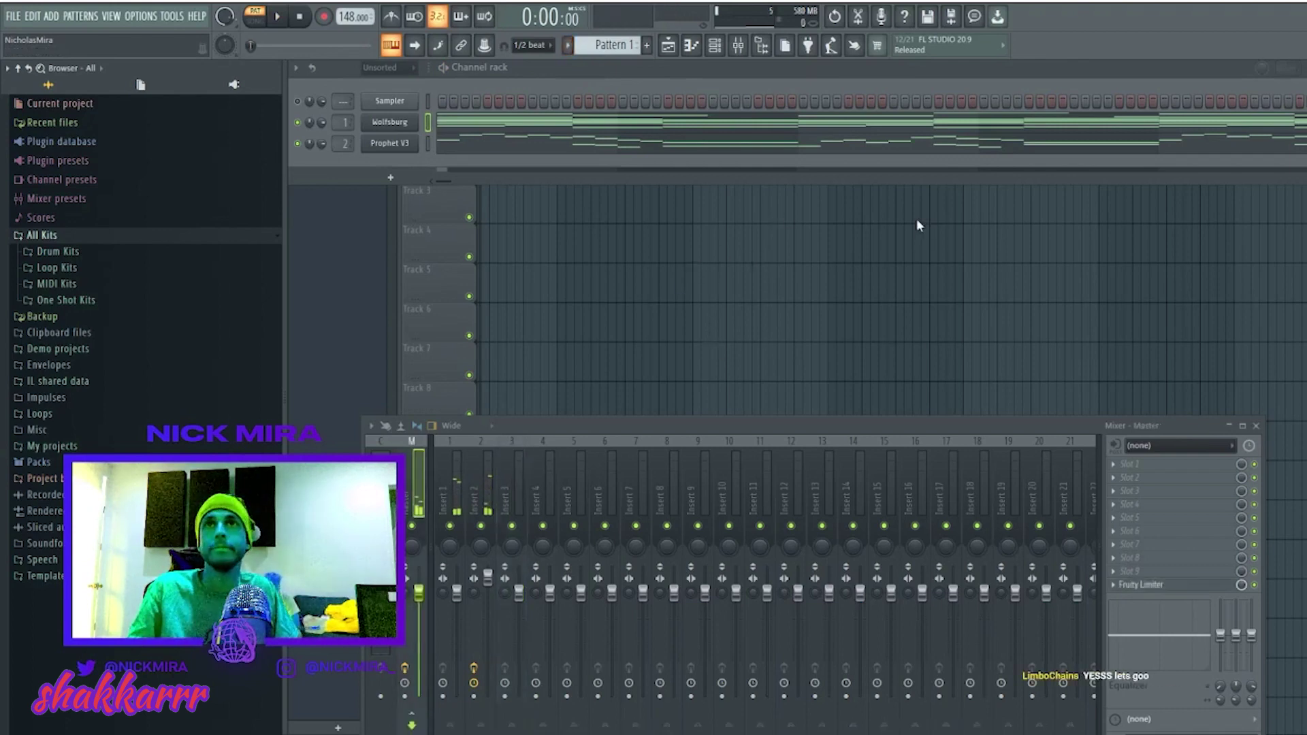
Place the rendered Pattern 1 audio clip at the start of Track 3 and route its channel to mixer insert 3.
drag(925, 221, 492, 221)
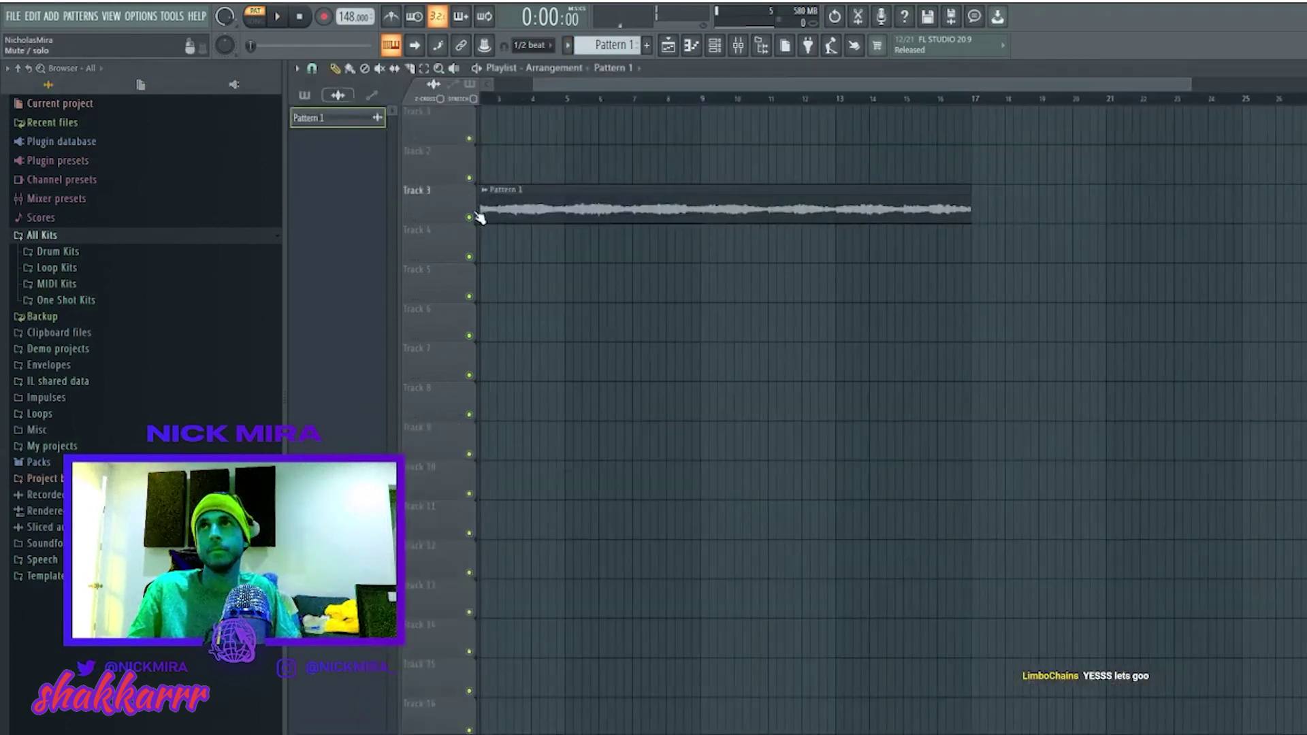
drag(601, 103, 317, 102)
double_click(537, 213)
key(space)
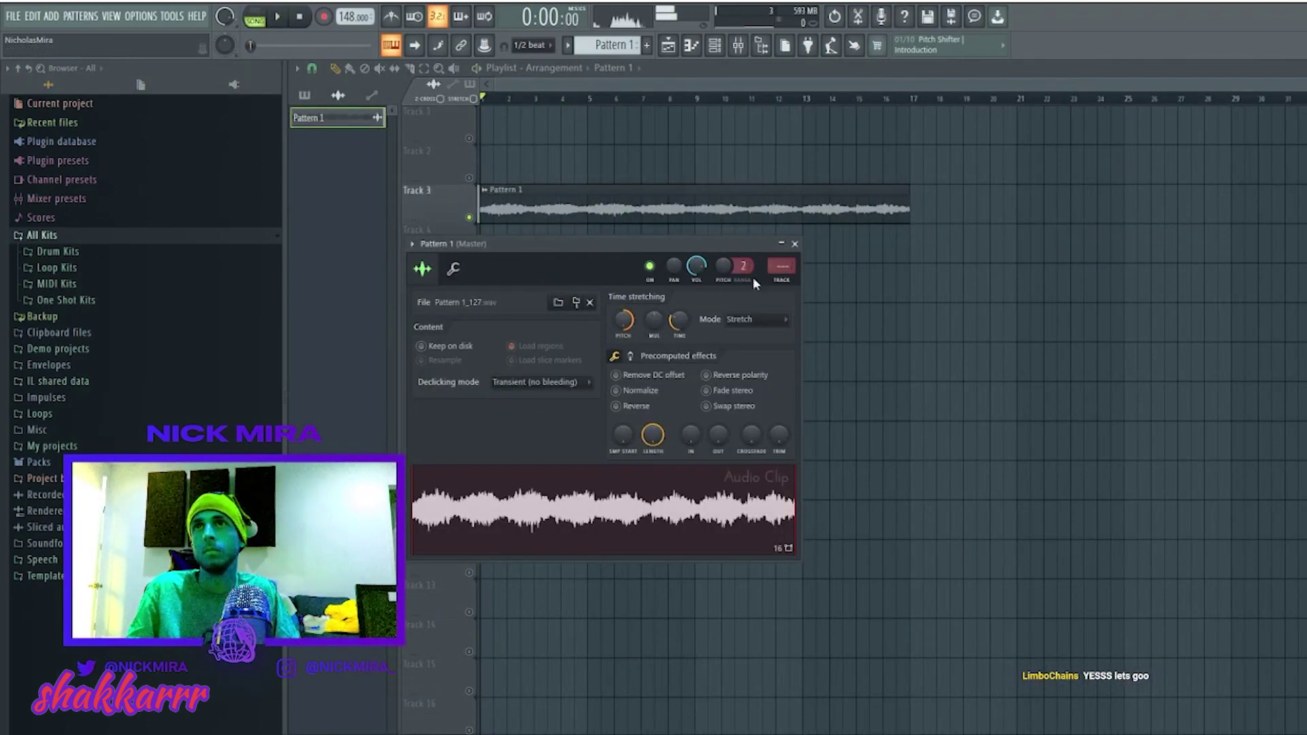
click(788, 282)
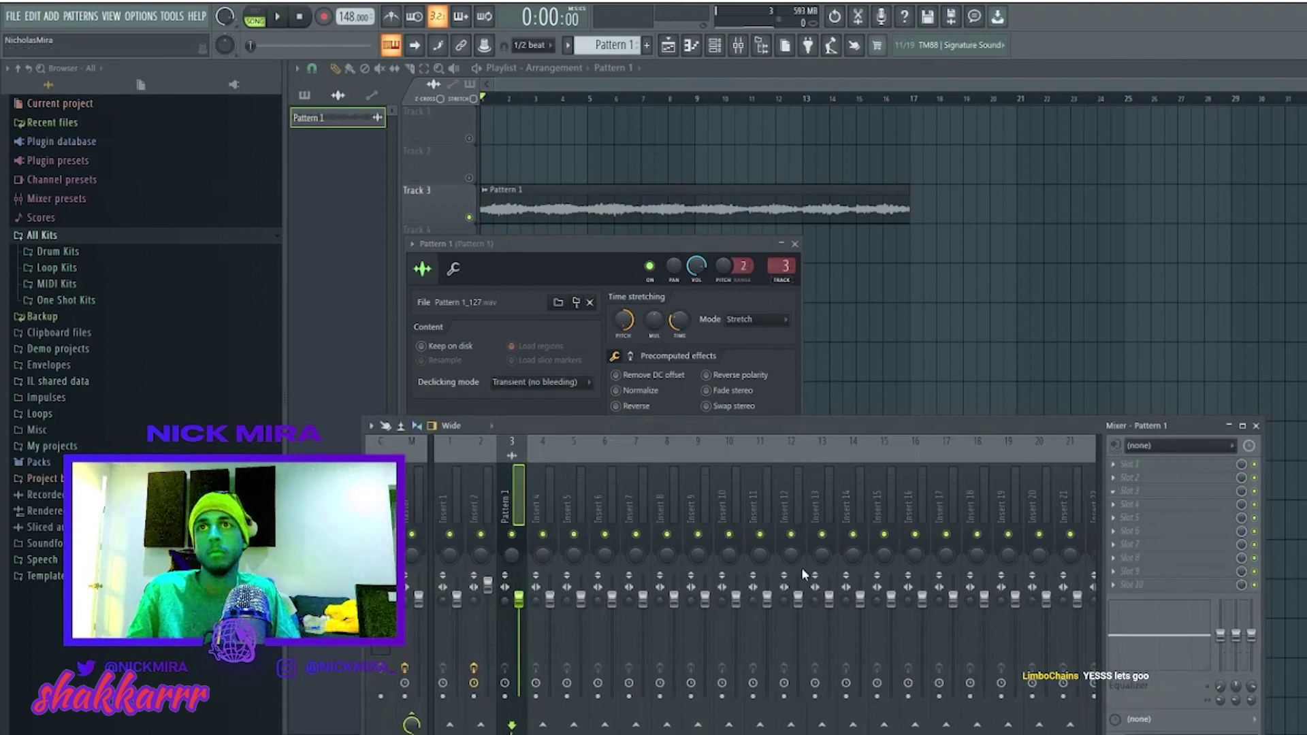
Add Gross Beat to slot 3 of the Pattern 1 mixer track and advance through its preset banks to the NV2 bank.
click(1130, 490)
click(871, 171)
click(871, 170)
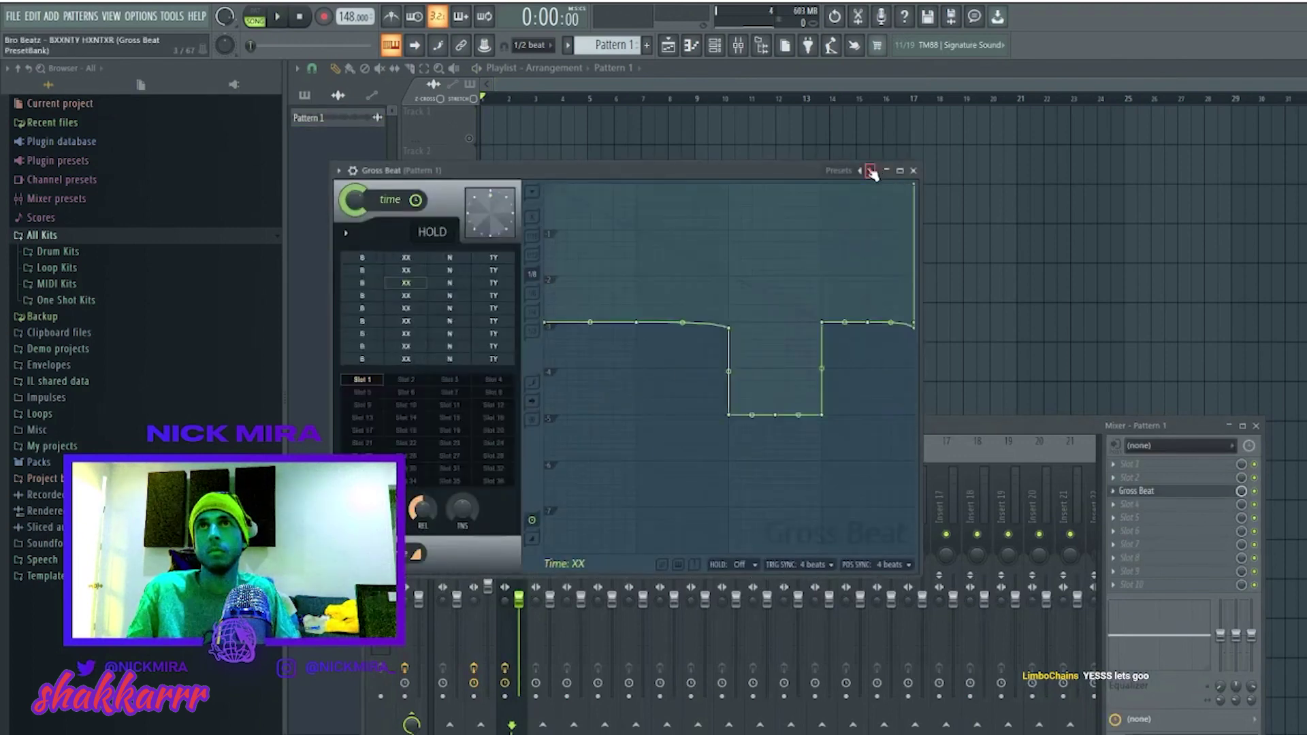
click(870, 171)
click(871, 171)
click(871, 171)
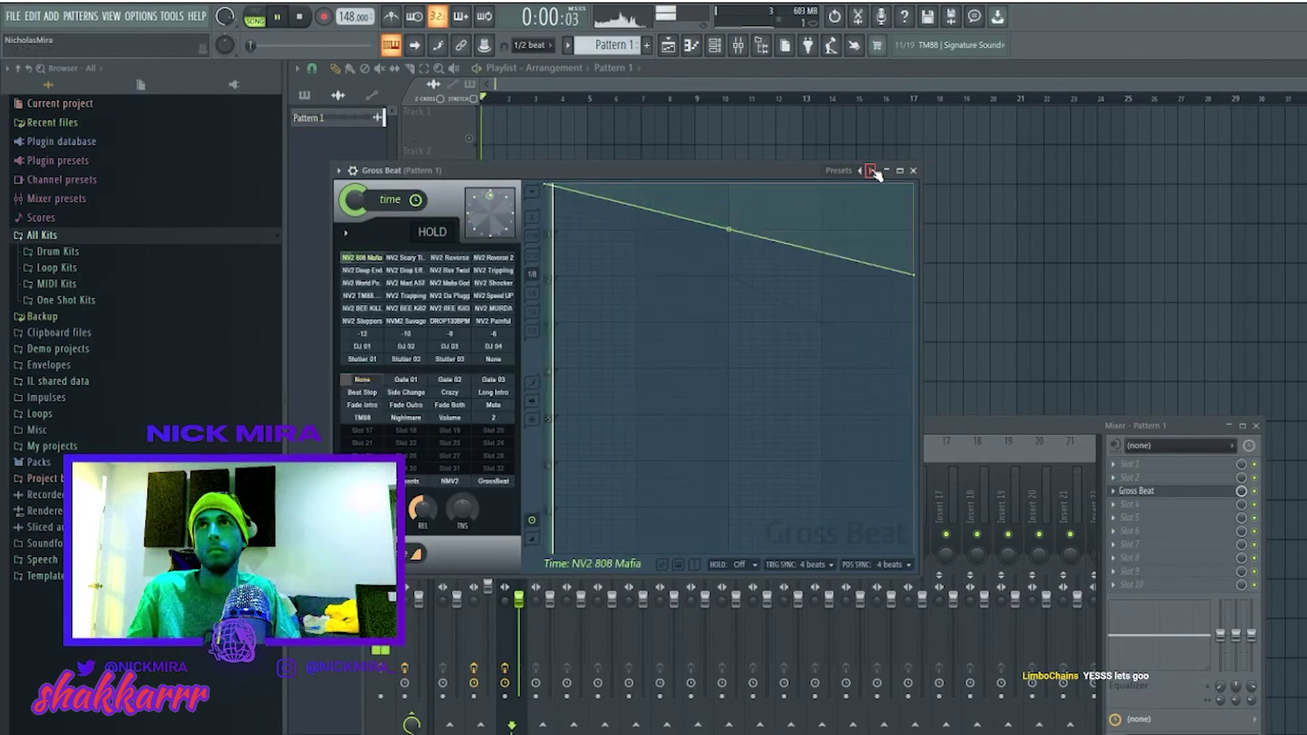
Audition Gross Beat time effects including NV2 Trippling and Catch Up, and settle on 1/2 Repeat.
click(454, 259)
click(493, 271)
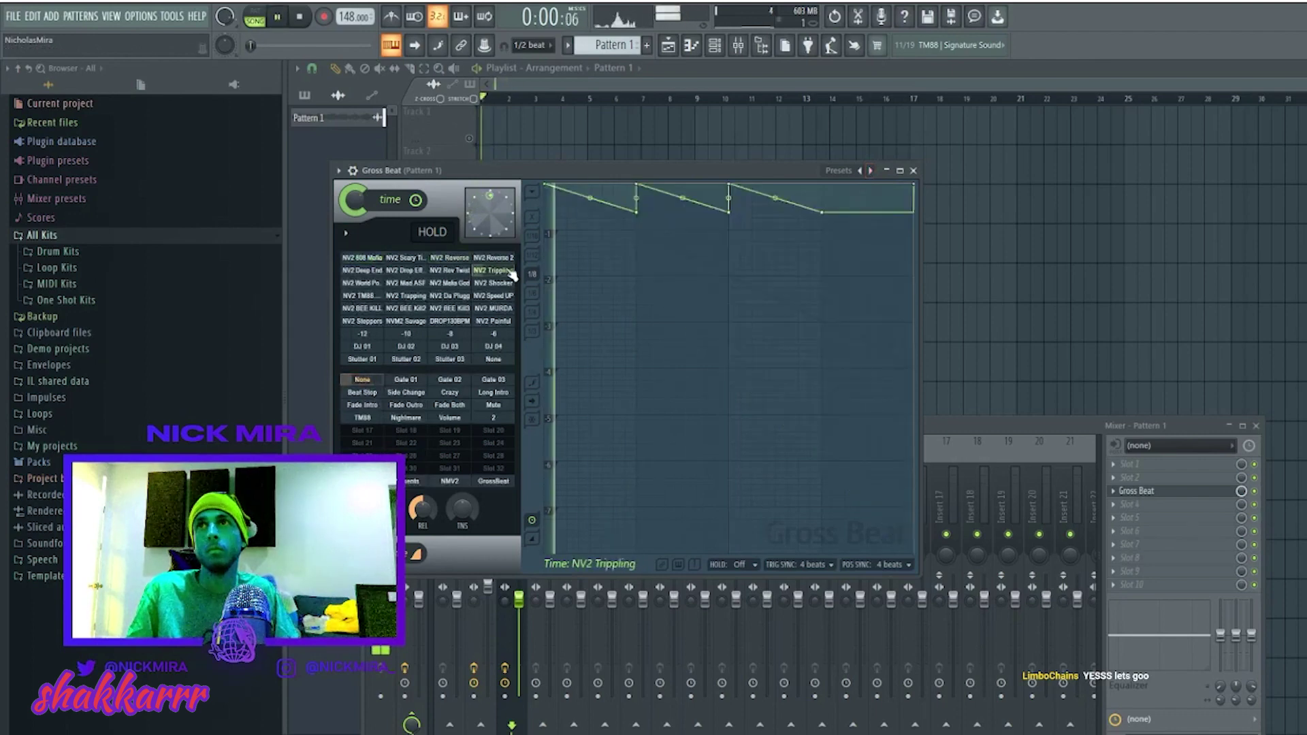
click(870, 171)
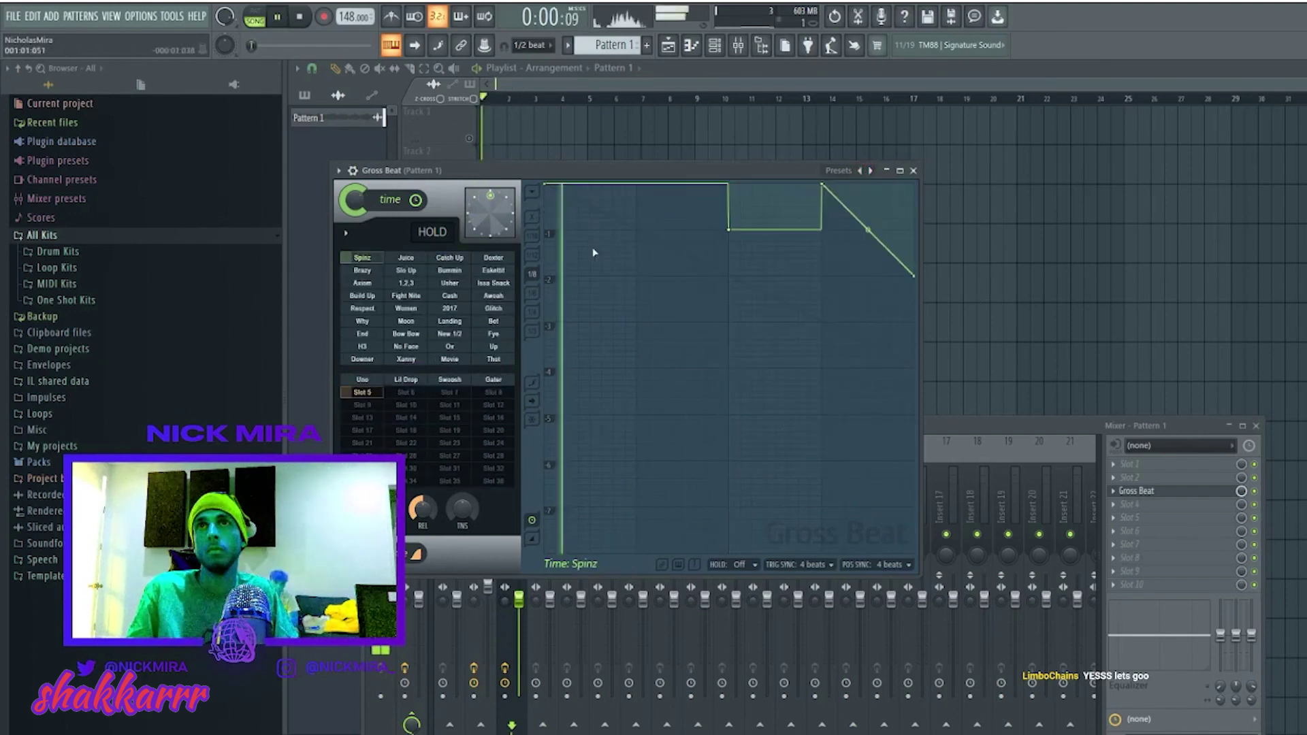
click(450, 259)
key(space)
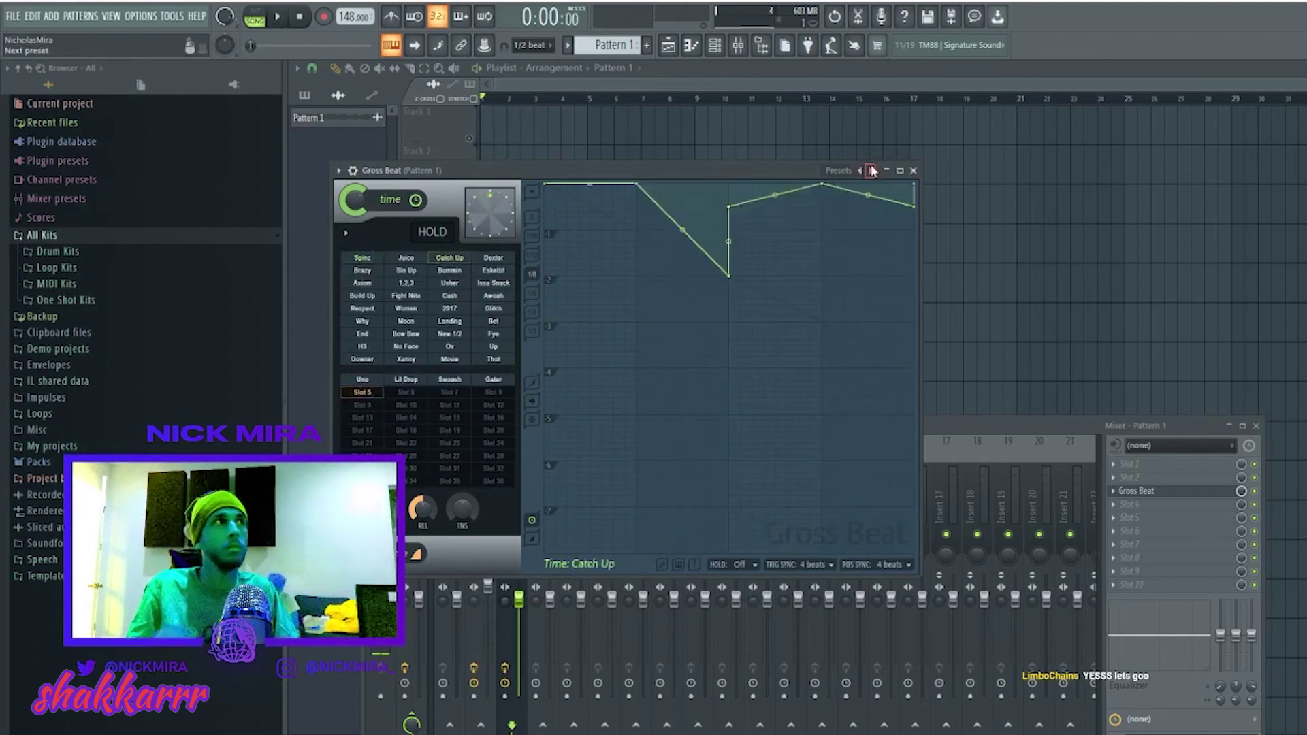
click(451, 283)
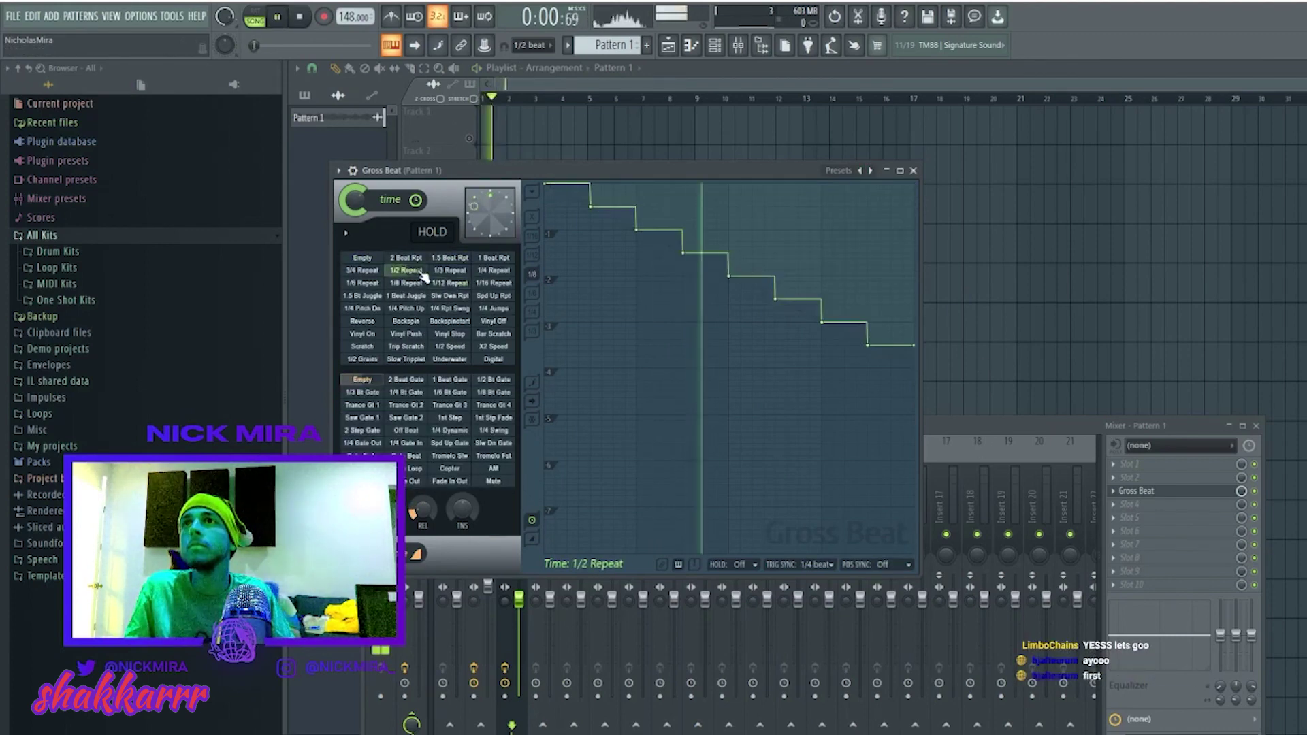
Add Fruity parametric EQ 2 after Gross Beat, cut the lows and highs around the melody, and return to the playlist.
click(1179, 515)
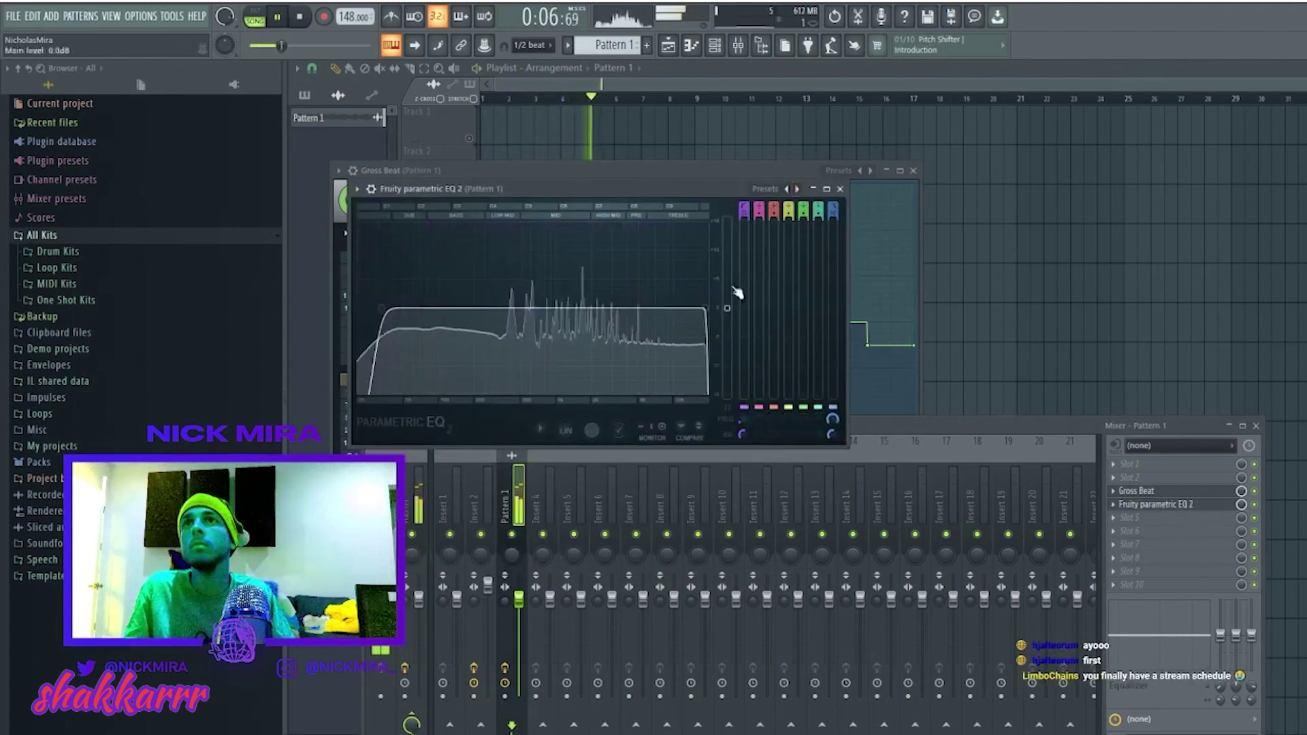
drag(684, 312, 640, 312)
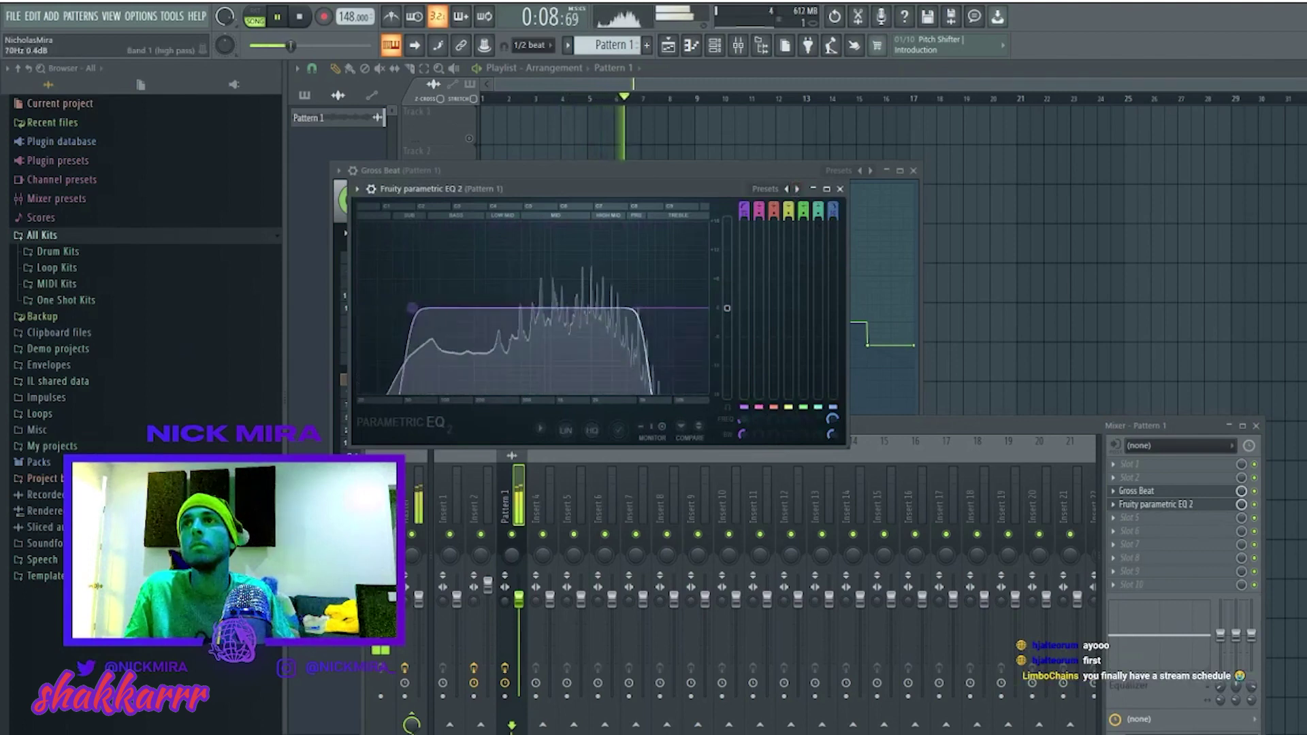
key(F12)
scroll(484, 89, up, 5)
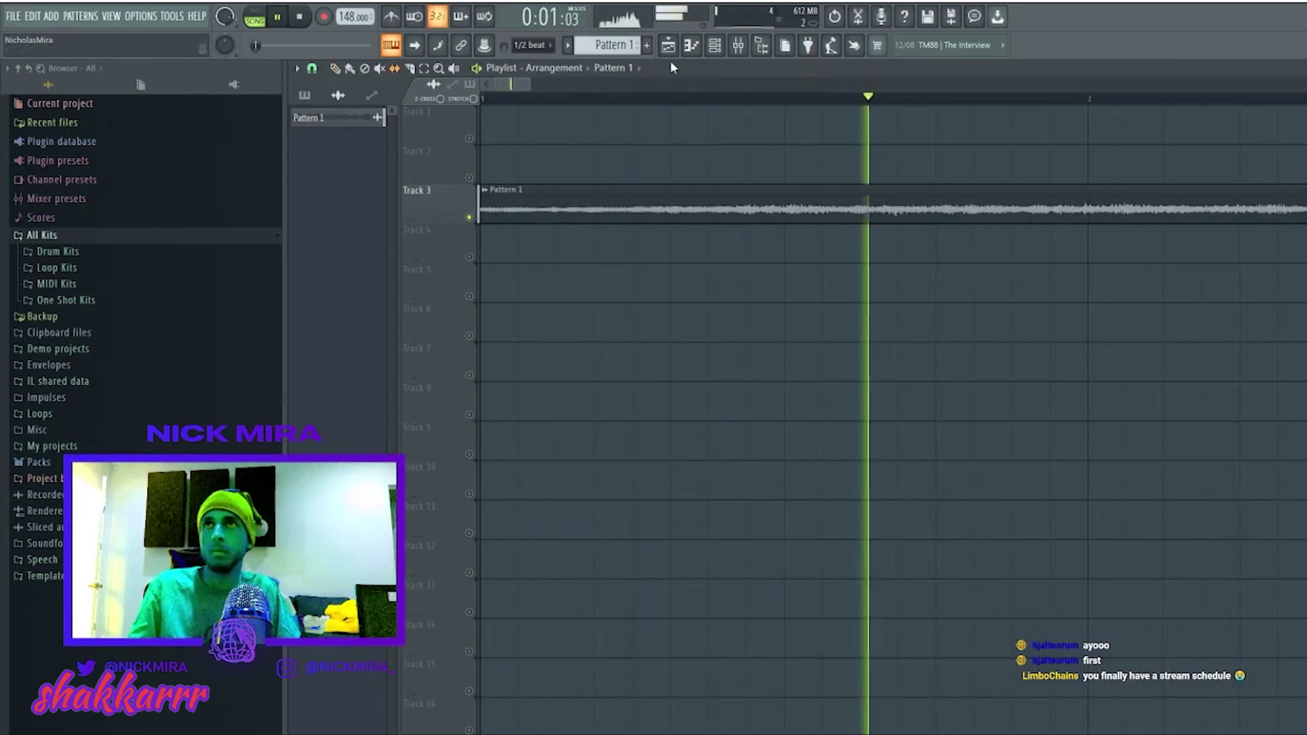
Add HalfTime in slot 5 and a second Fruity parametric EQ 2 in slot 6 with a low-cut and high-cut preset.
key(F9)
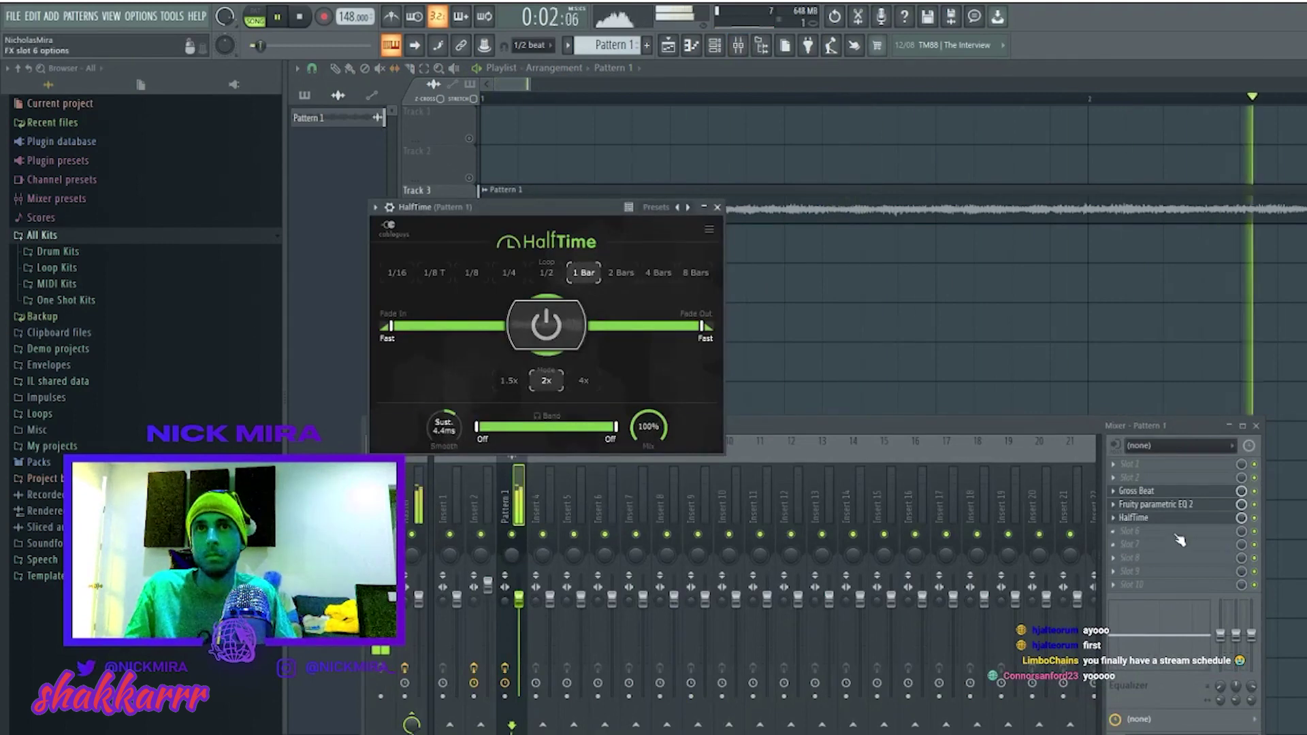
click(1020, 431)
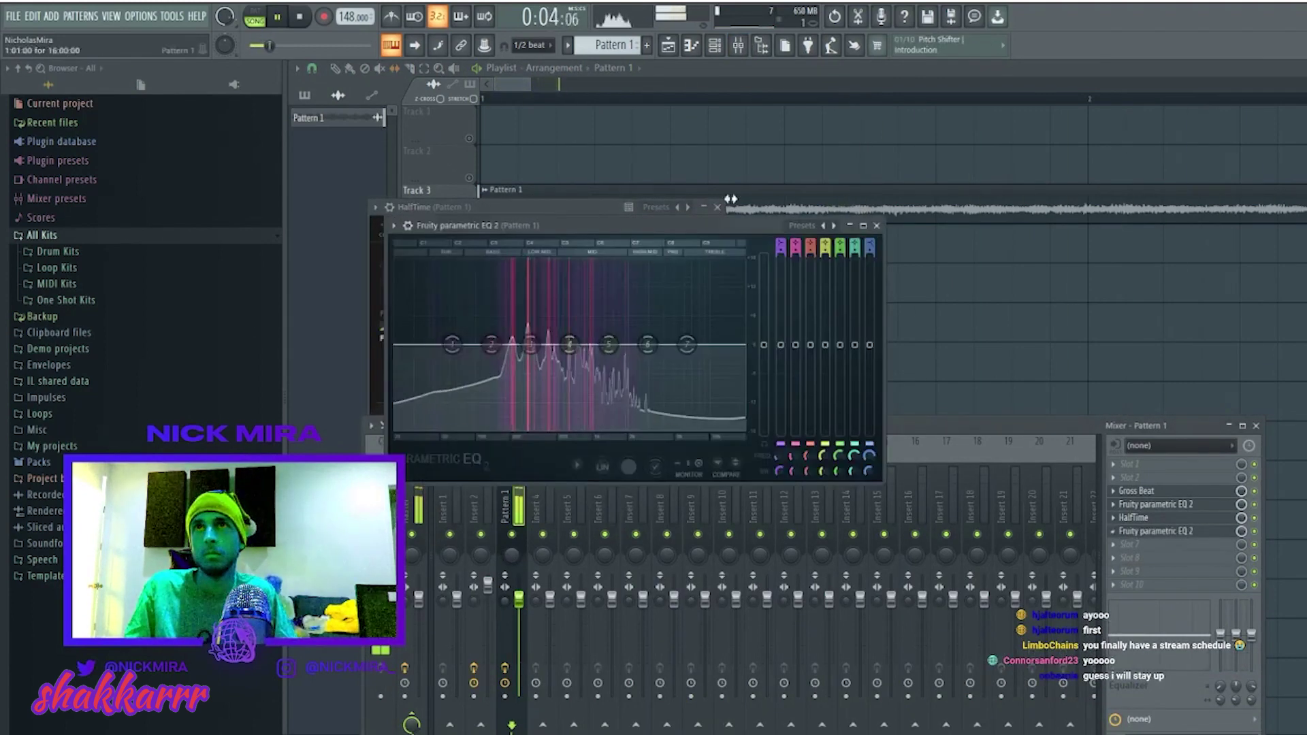
click(833, 226)
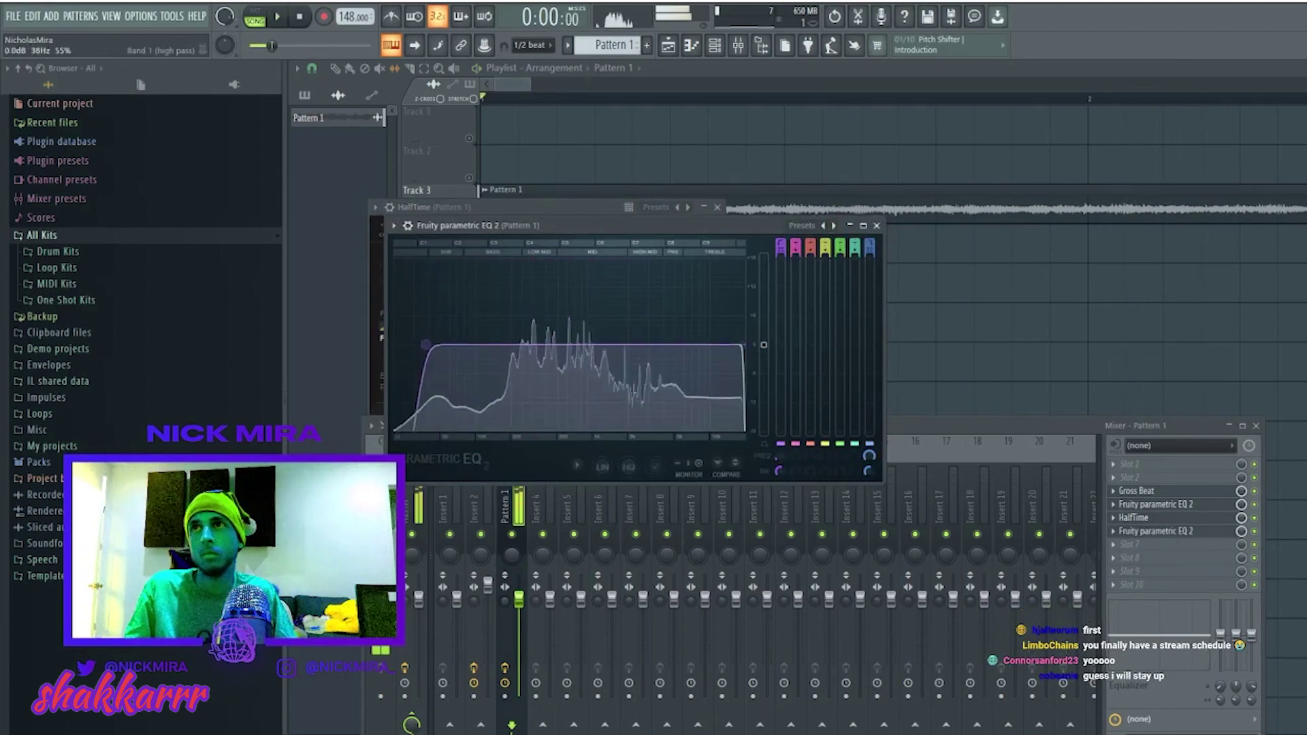
key(F12)
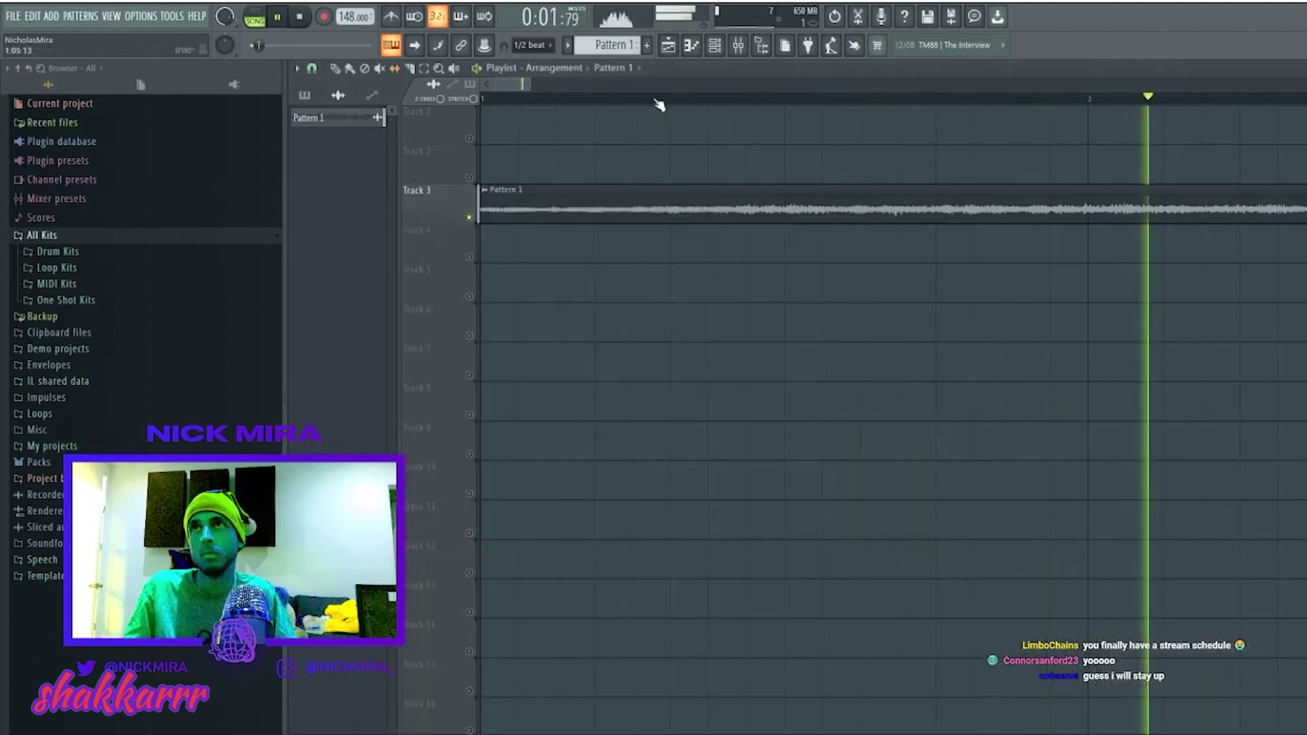
Select bars 1 to 17 in the playlist and render the Master mixer track to a new audio clip.
scroll(660, 104, down, 6)
scroll(980, 104, down, 1)
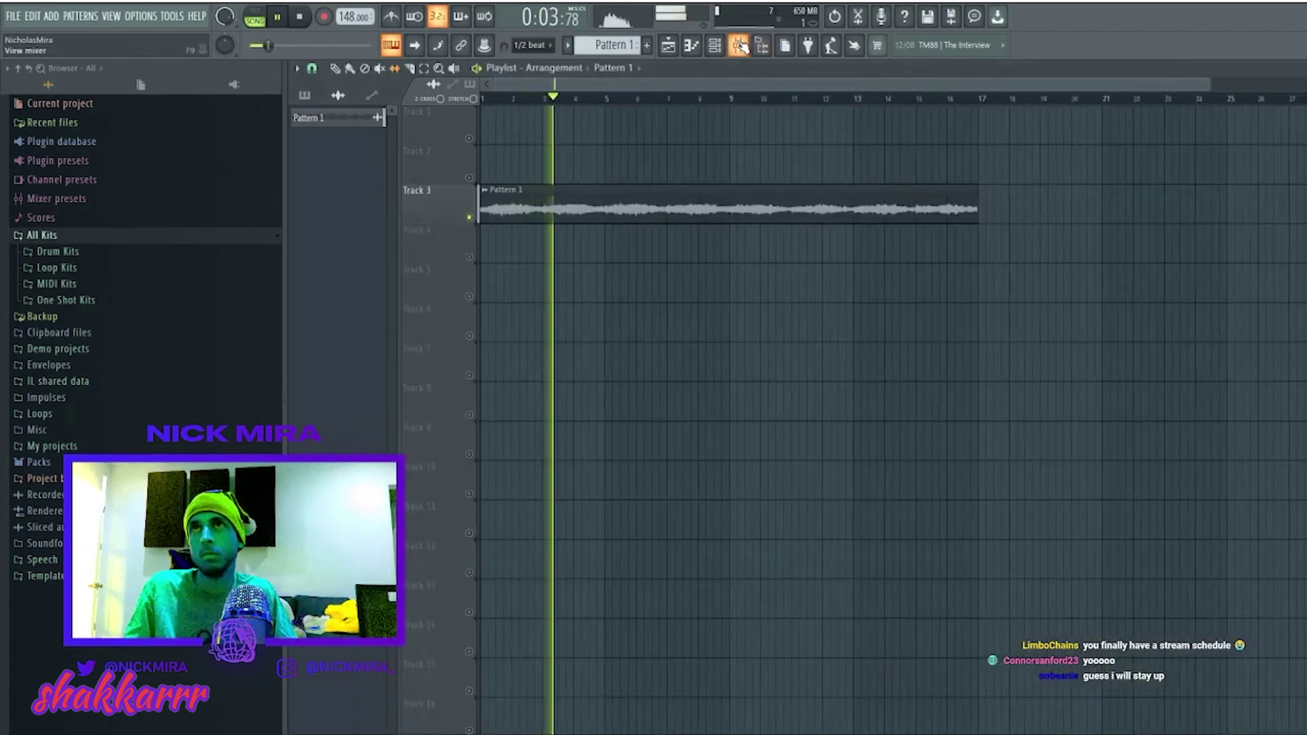
drag(986, 102, 480, 99)
key(F9)
click(411, 511)
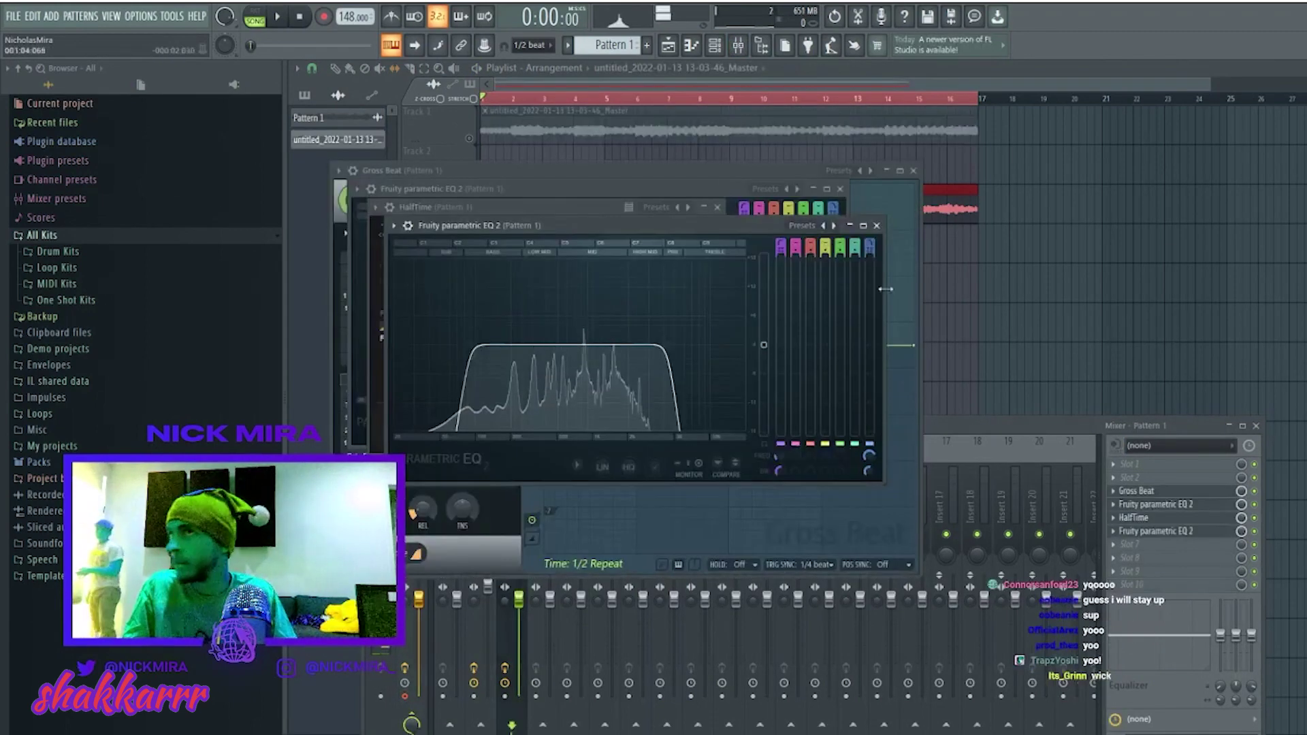
List all channels in the channel rack and play Pattern 1 in pattern mode to hear the original instruments.
key(F12)
click(714, 45)
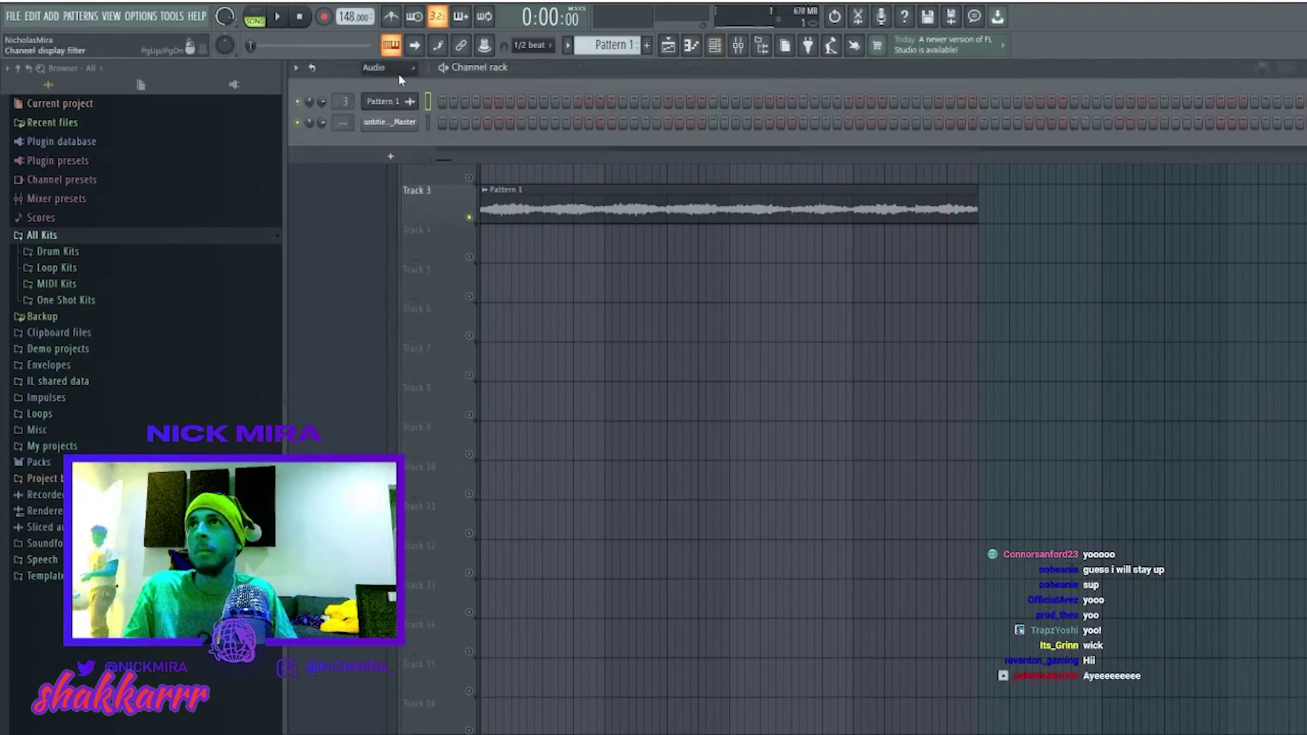
scroll(400, 80, up, 1)
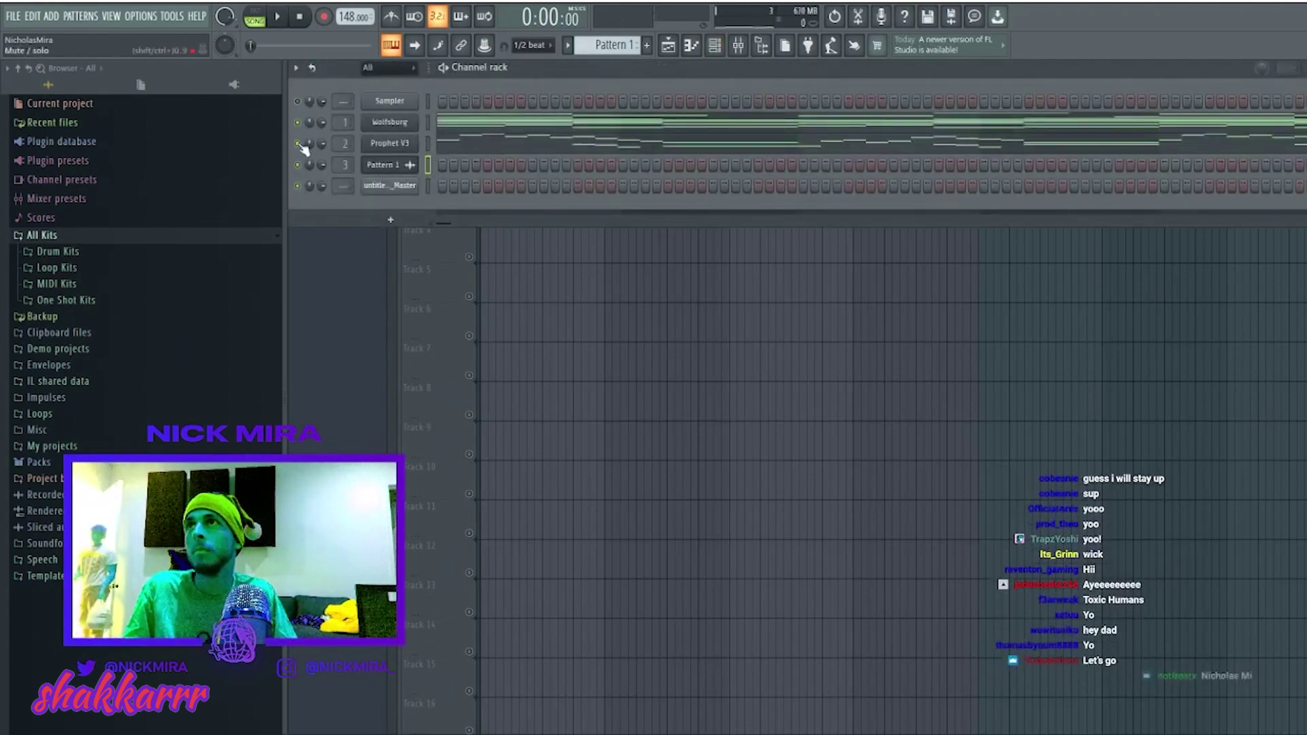
click(255, 28)
key(space)
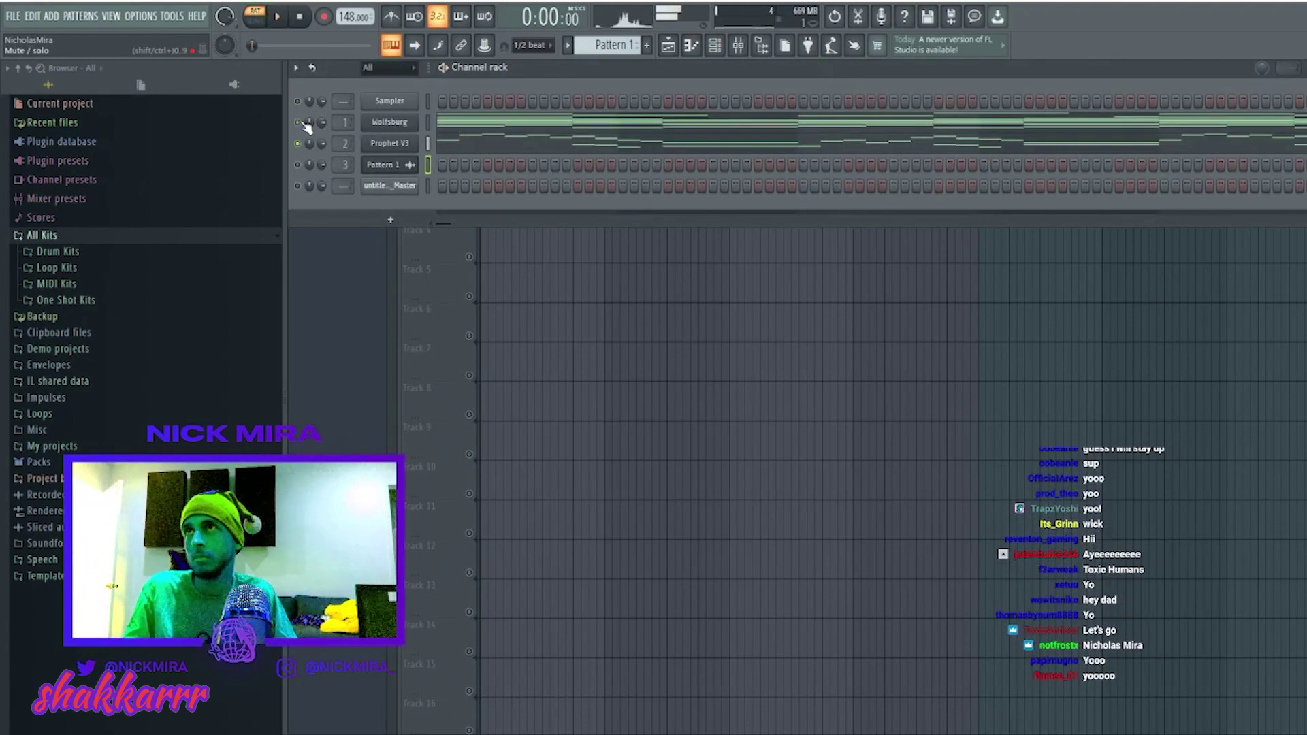
Examine the Wolfsburg chord and melody notes in the piano roll while Pattern 1 plays.
click(439, 122)
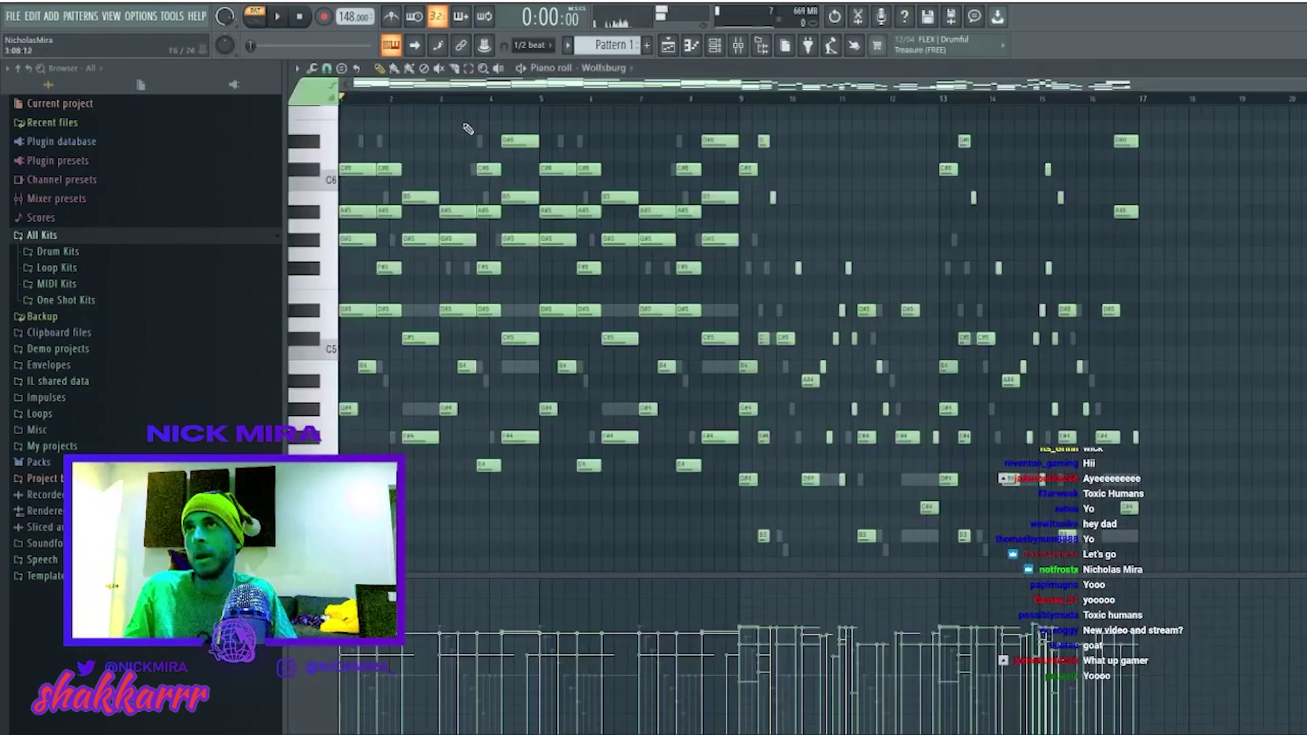
scroll(562, 248, up, 8)
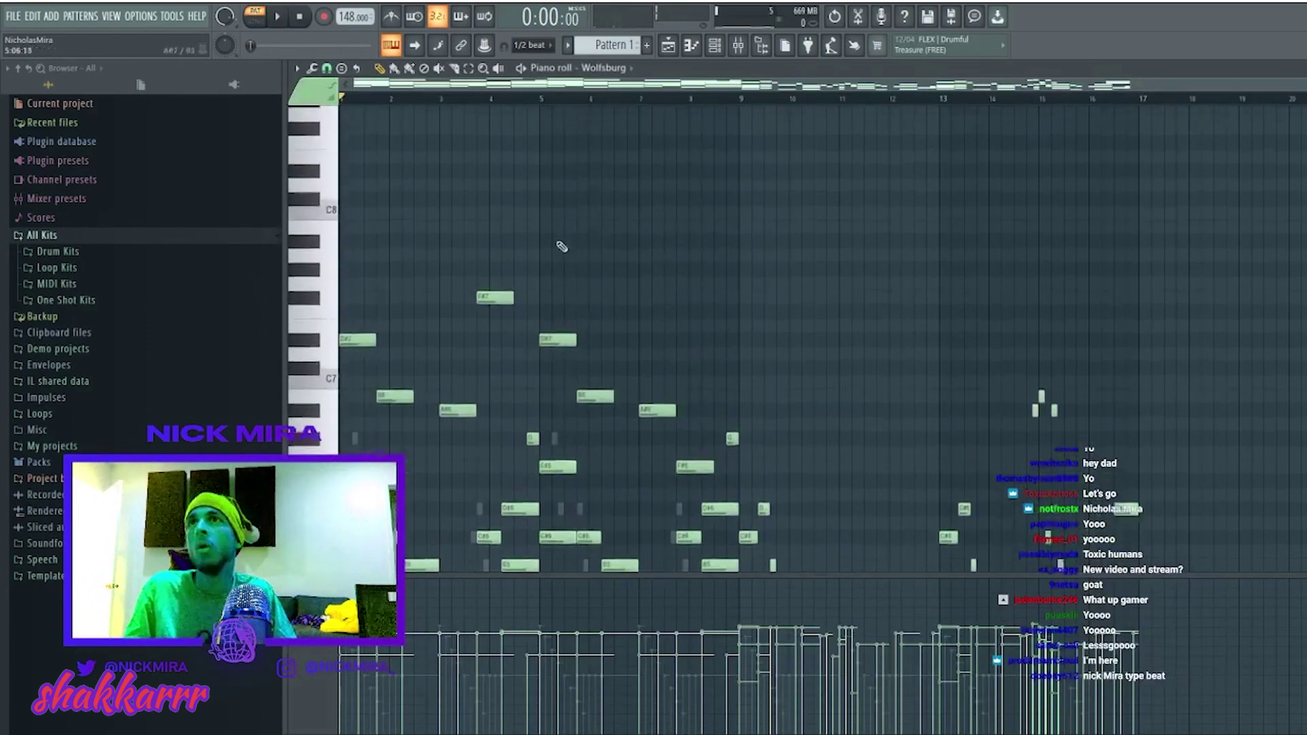
scroll(613, 205, down, 8)
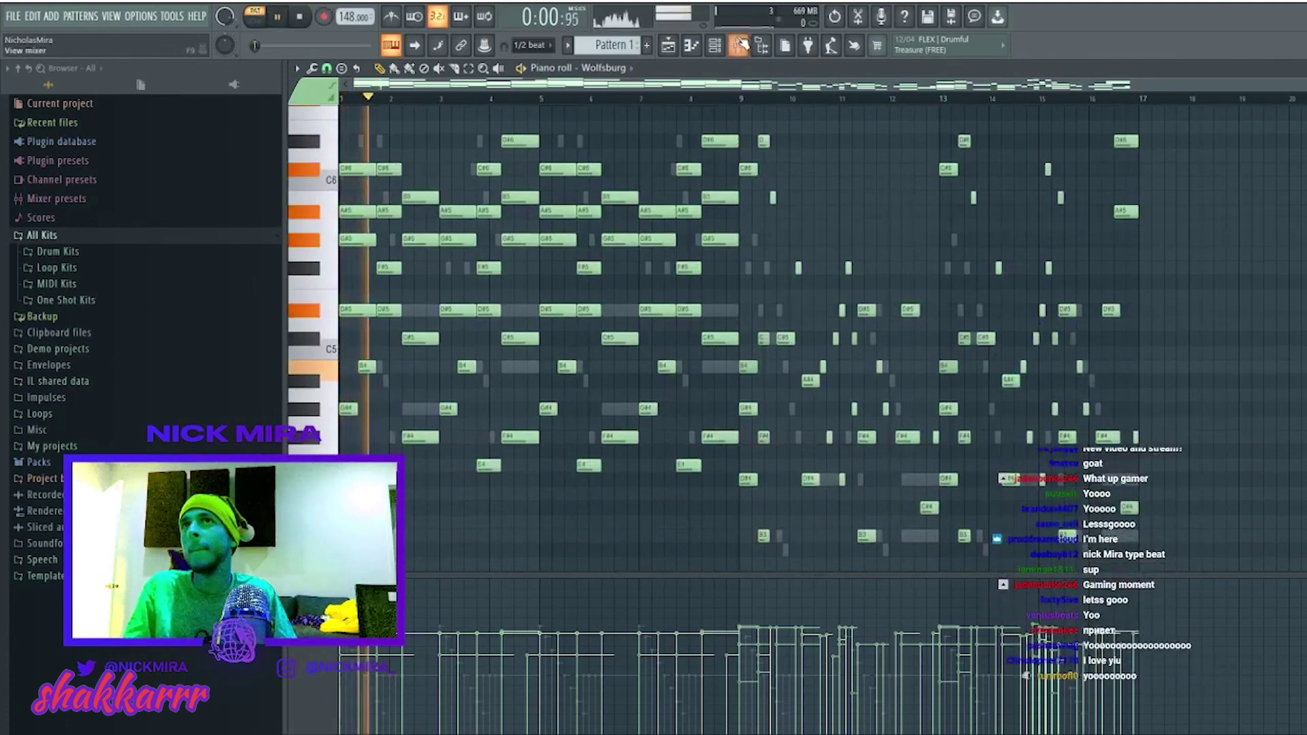
click(715, 45)
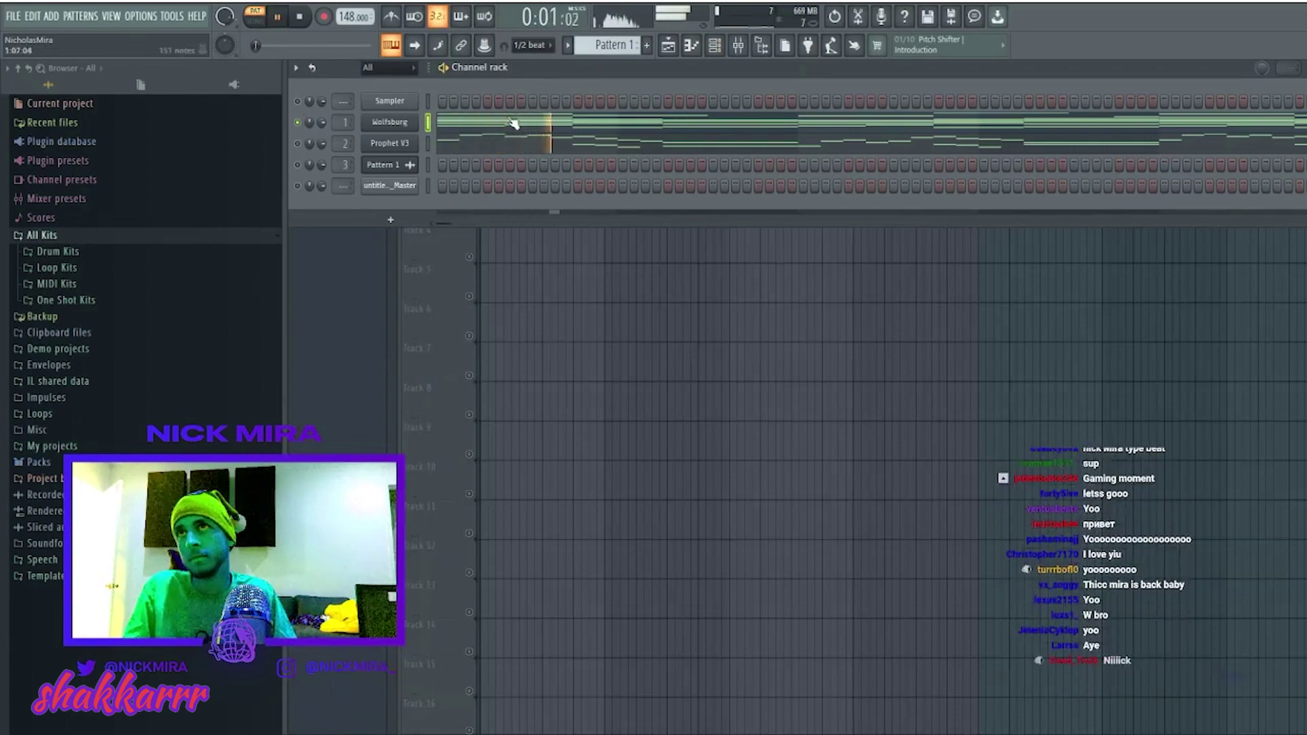
click(527, 125)
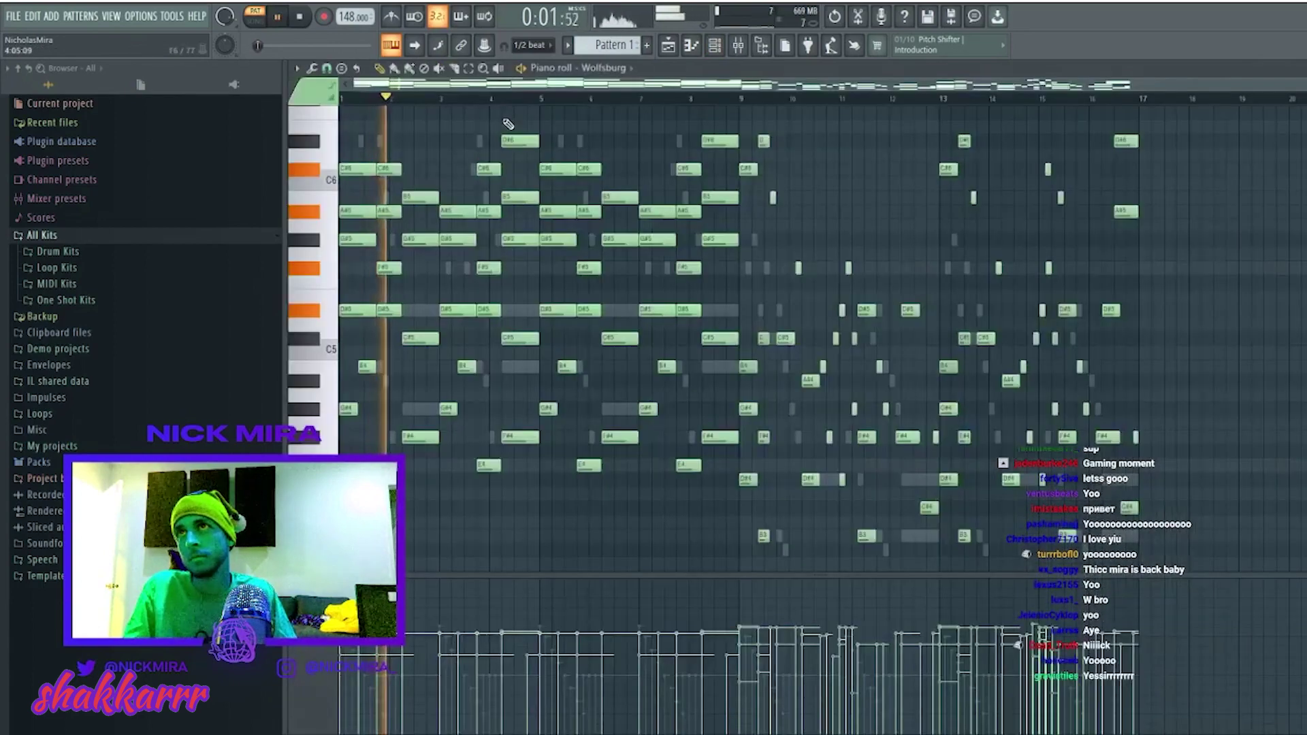
scroll(508, 124, up, 2)
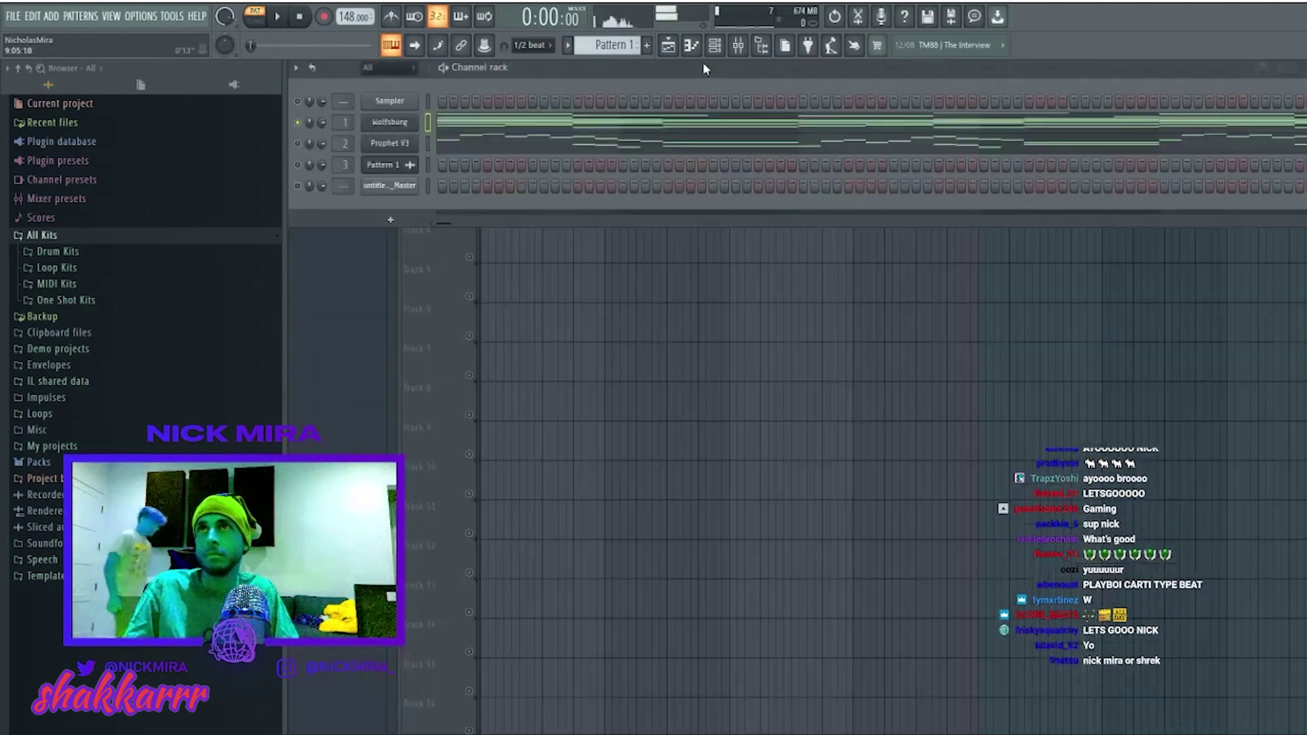
Duplicate the Pattern 1 audio clip from Track 3 and close the open effect windows in the playlist.
key(F5)
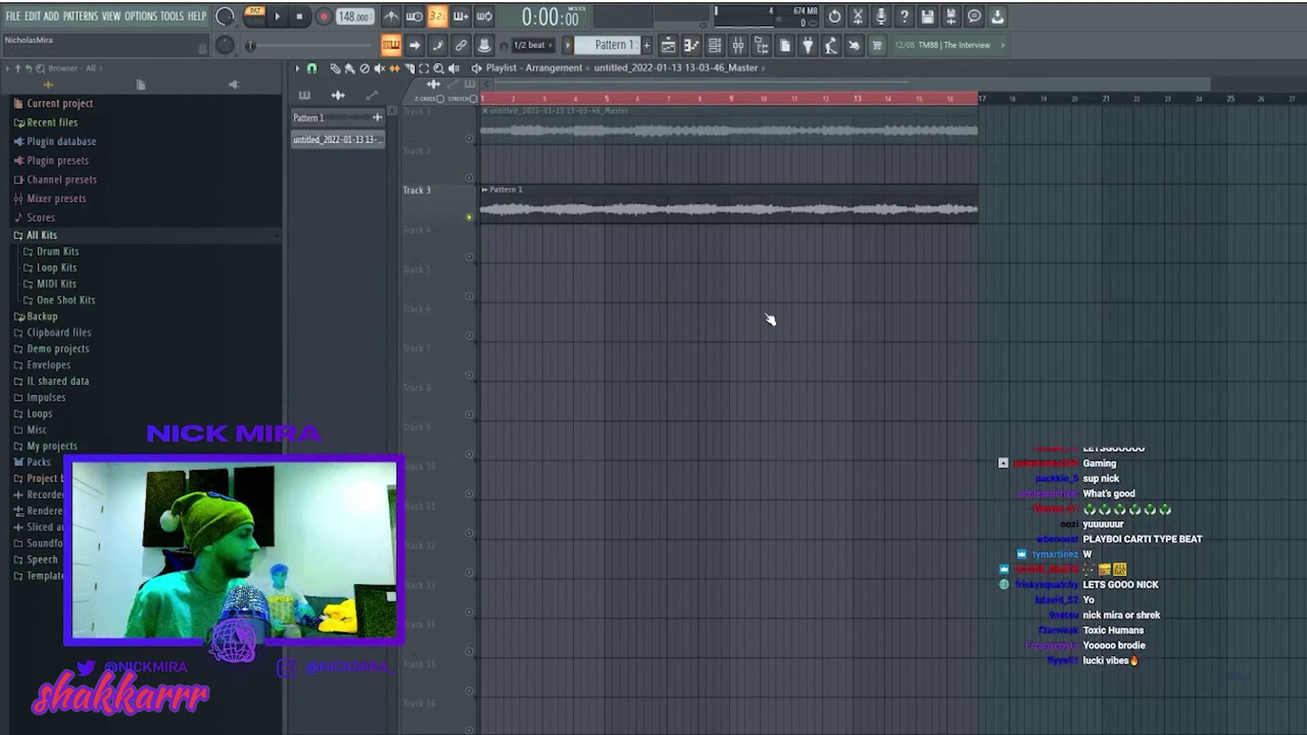
double_click(817, 204)
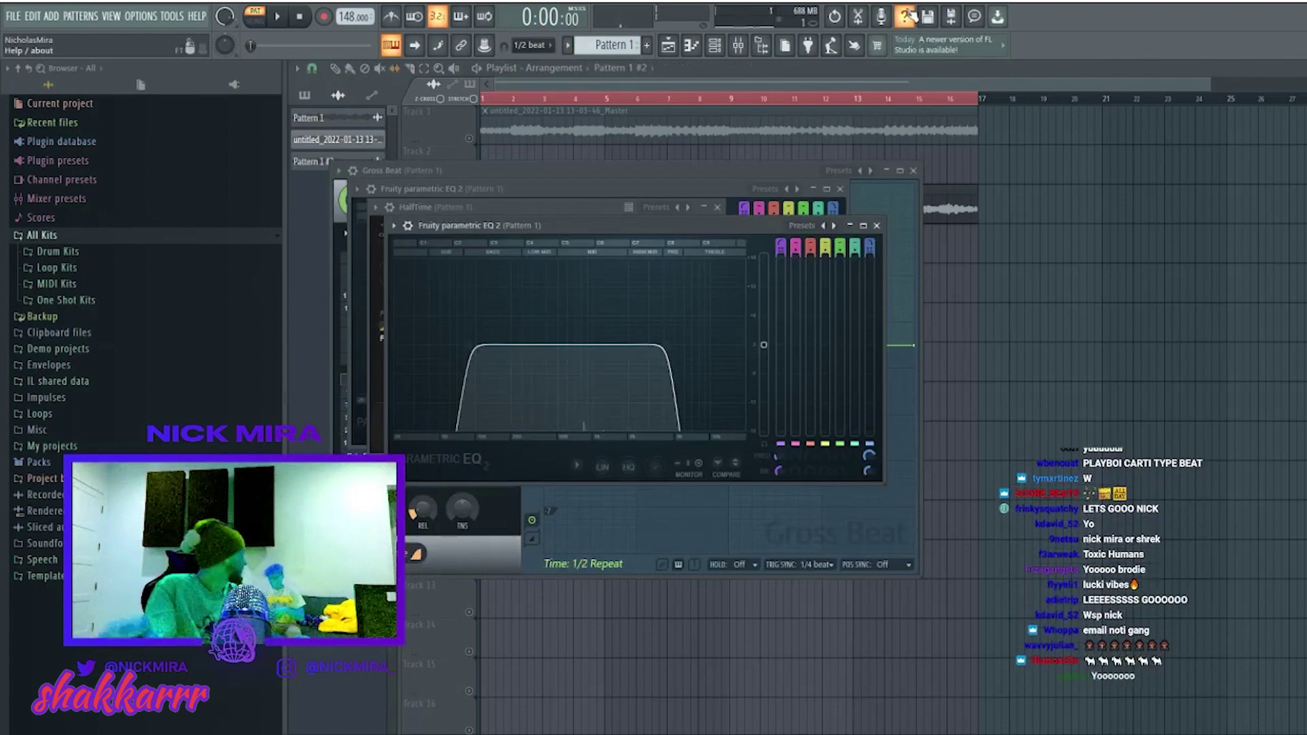
key(space)
key(F12)
key(space)
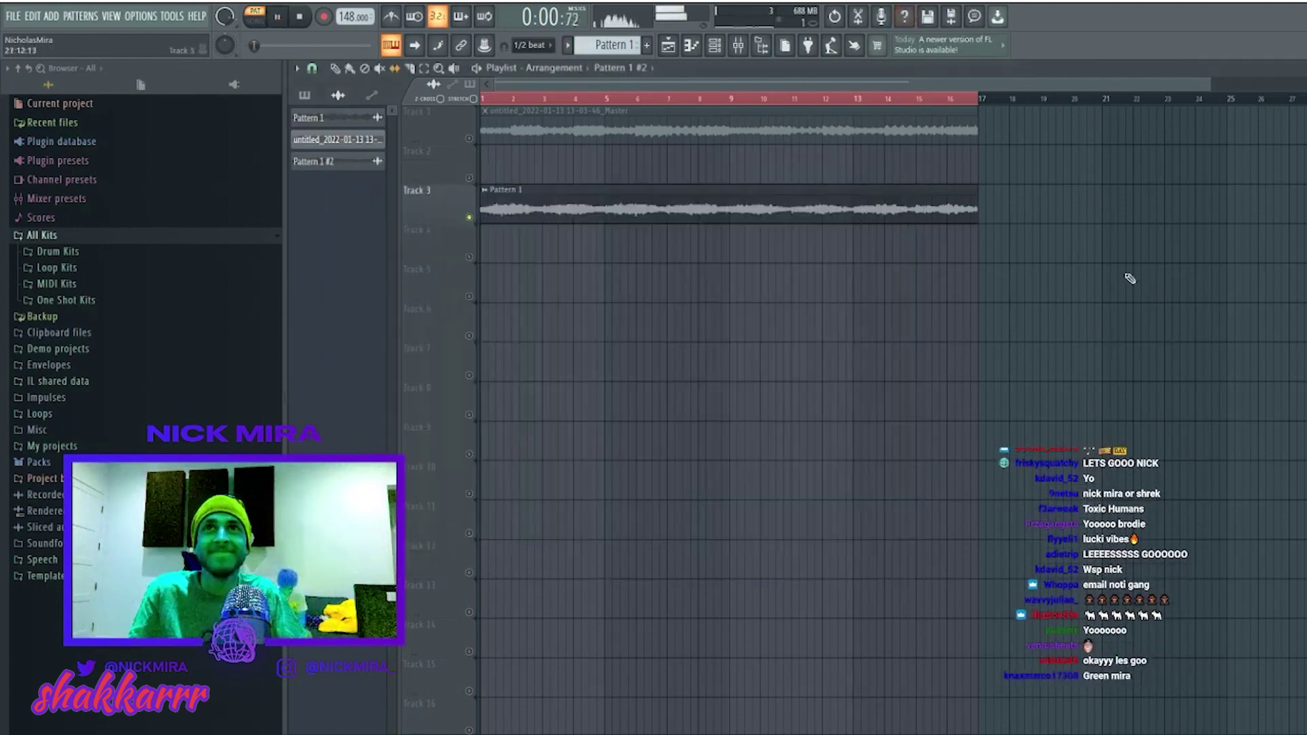
key(space)
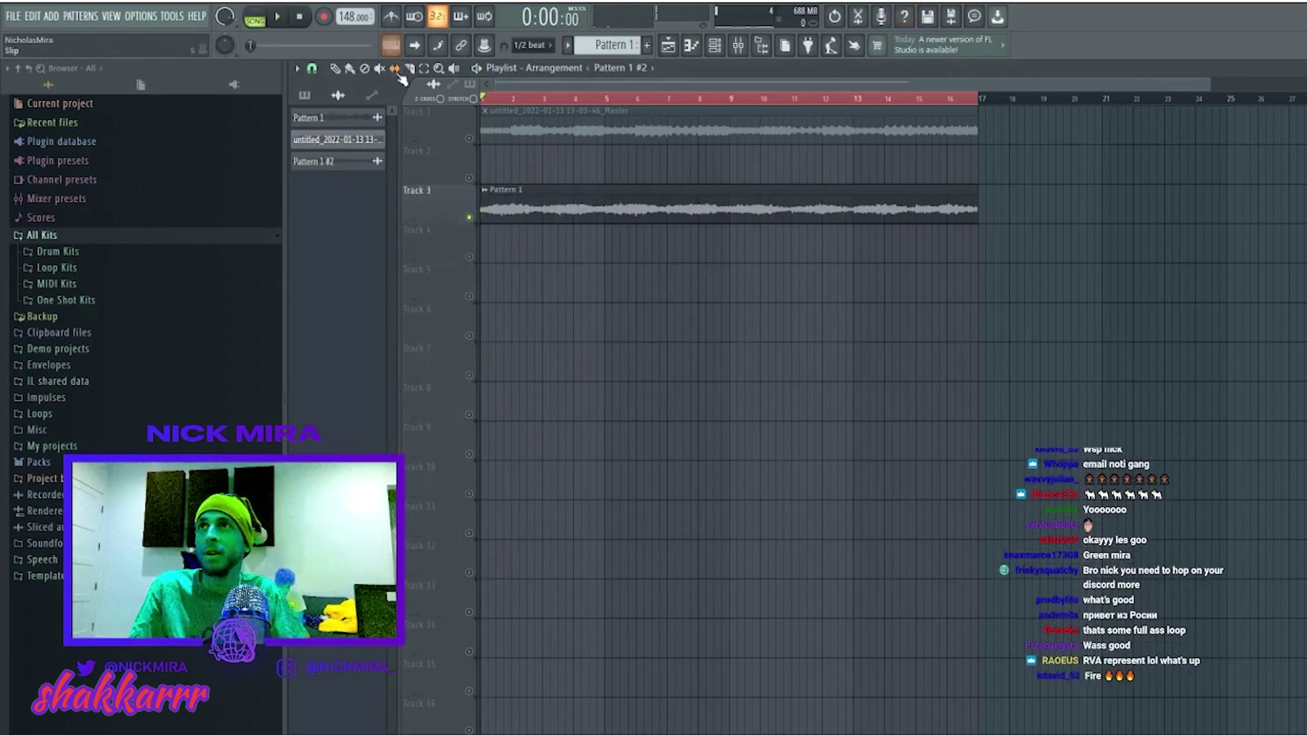
Play the processed loop in song mode and bring up the audio channels in the channel rack.
key(space)
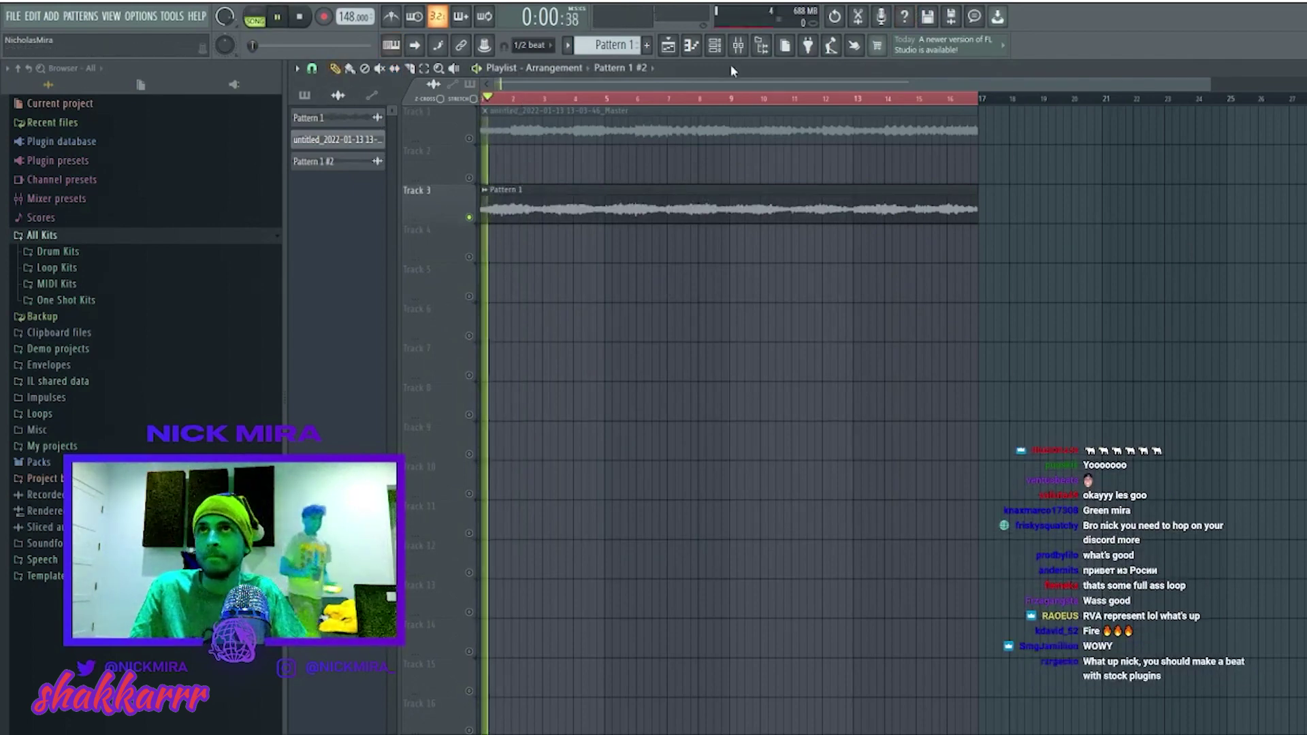
key(F6)
key(space)
key(space)
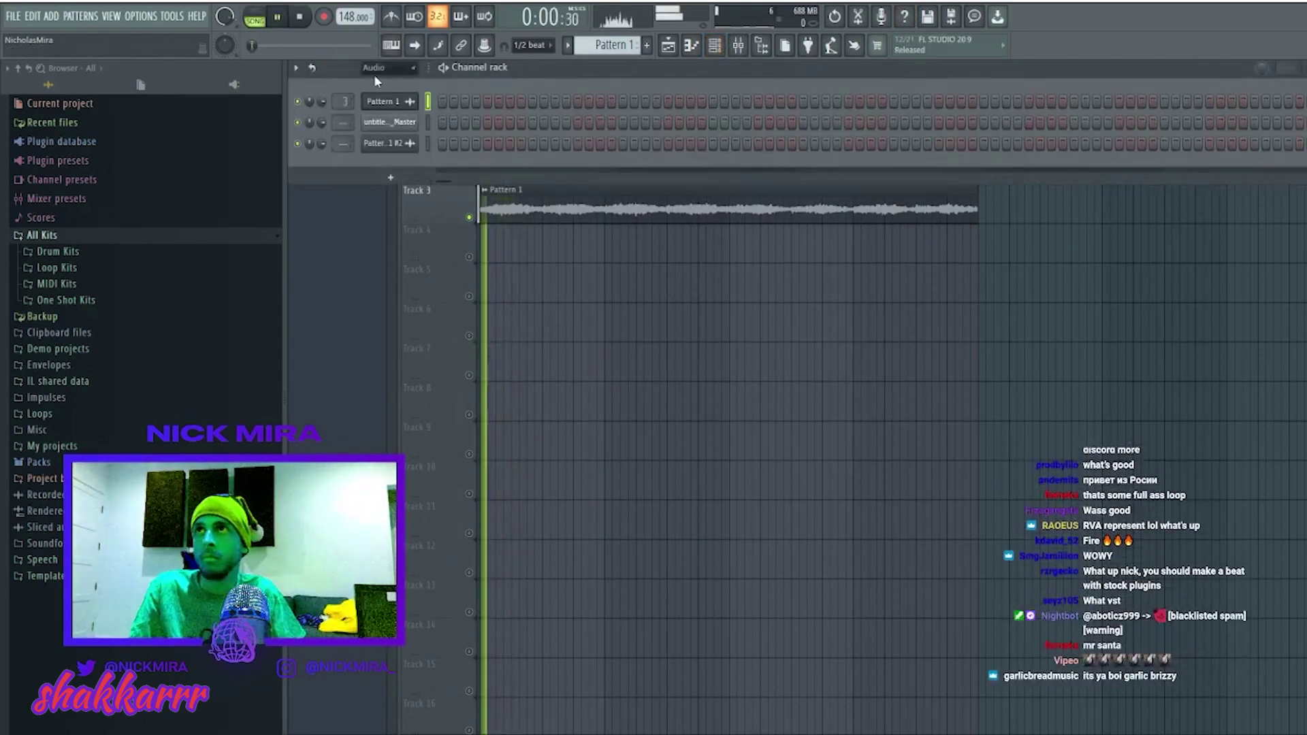
Set the Pattern 1 #2 audio channel to Stretch mode and place its clip on Track 5.
scroll(386, 68, up, 1)
click(402, 208)
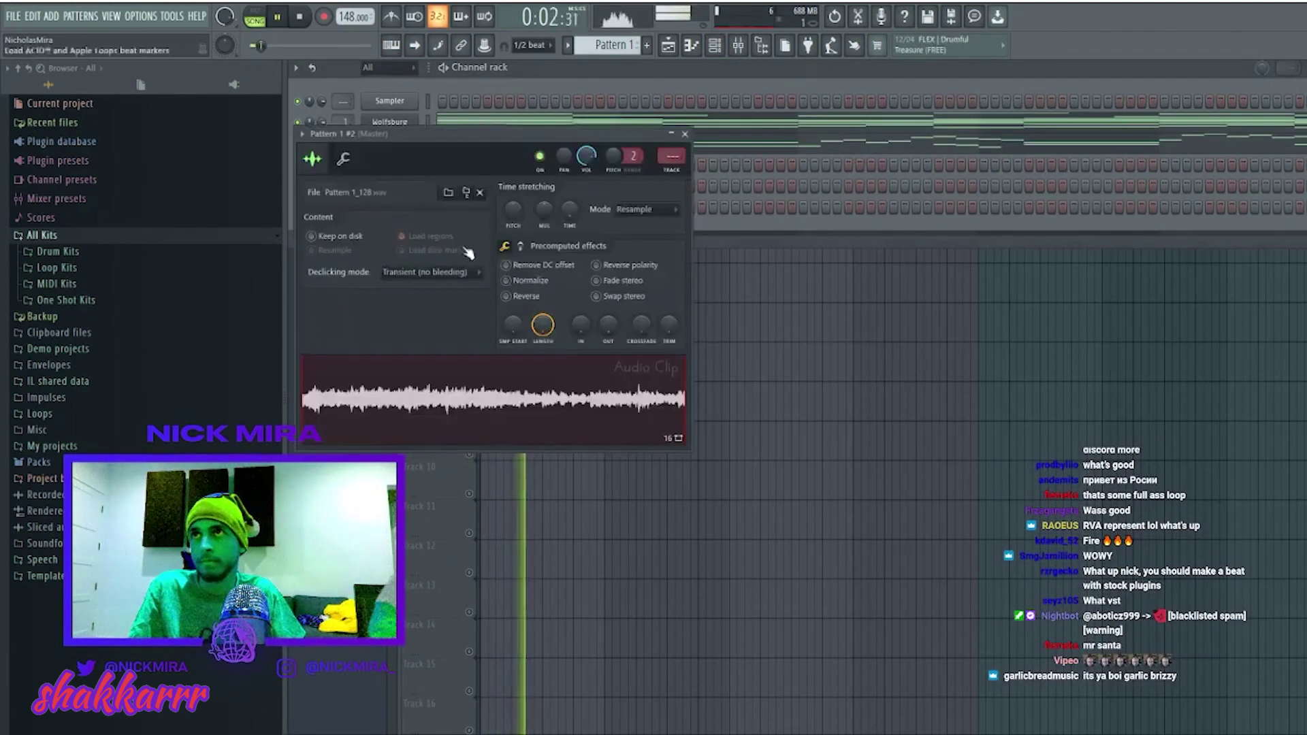
key(space)
drag(735, 304, 513, 267)
key(space)
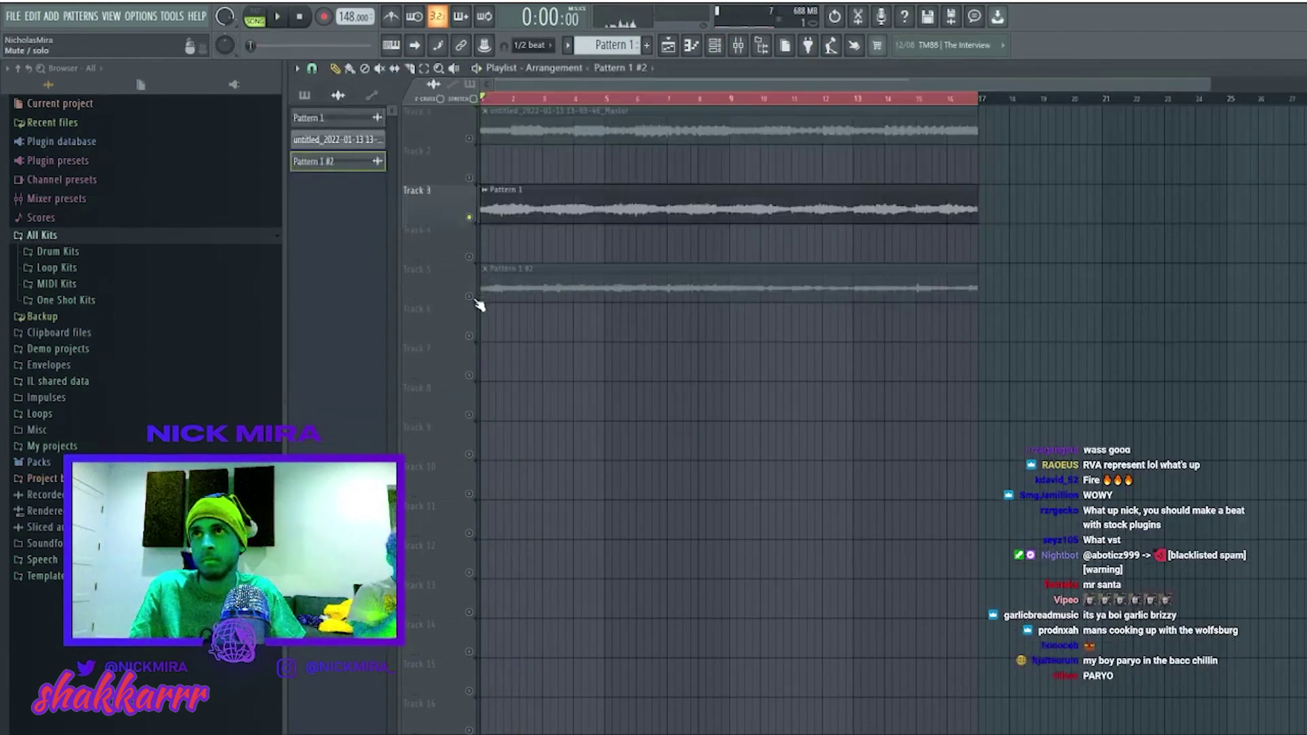
Lower the pitch of the Pattern 1 #2 clip and audition it alone and together with Track 3.
double_click(517, 287)
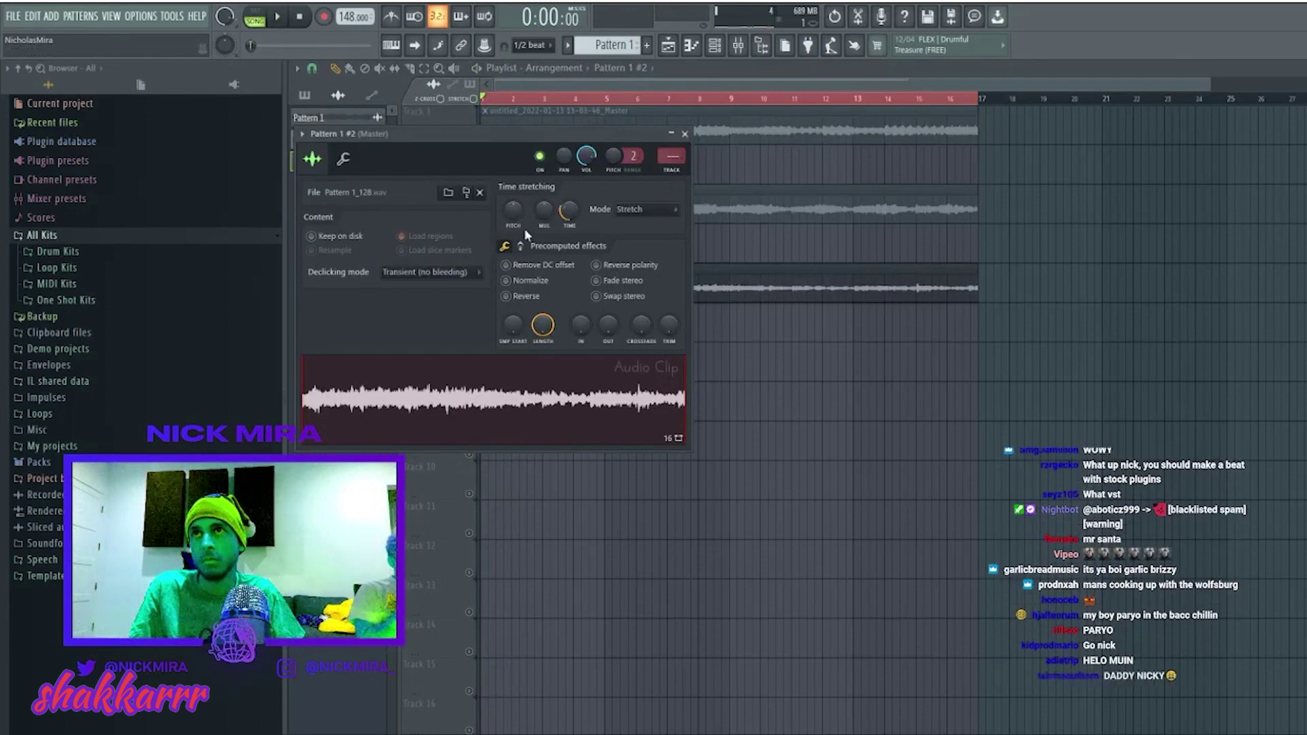
click(525, 296)
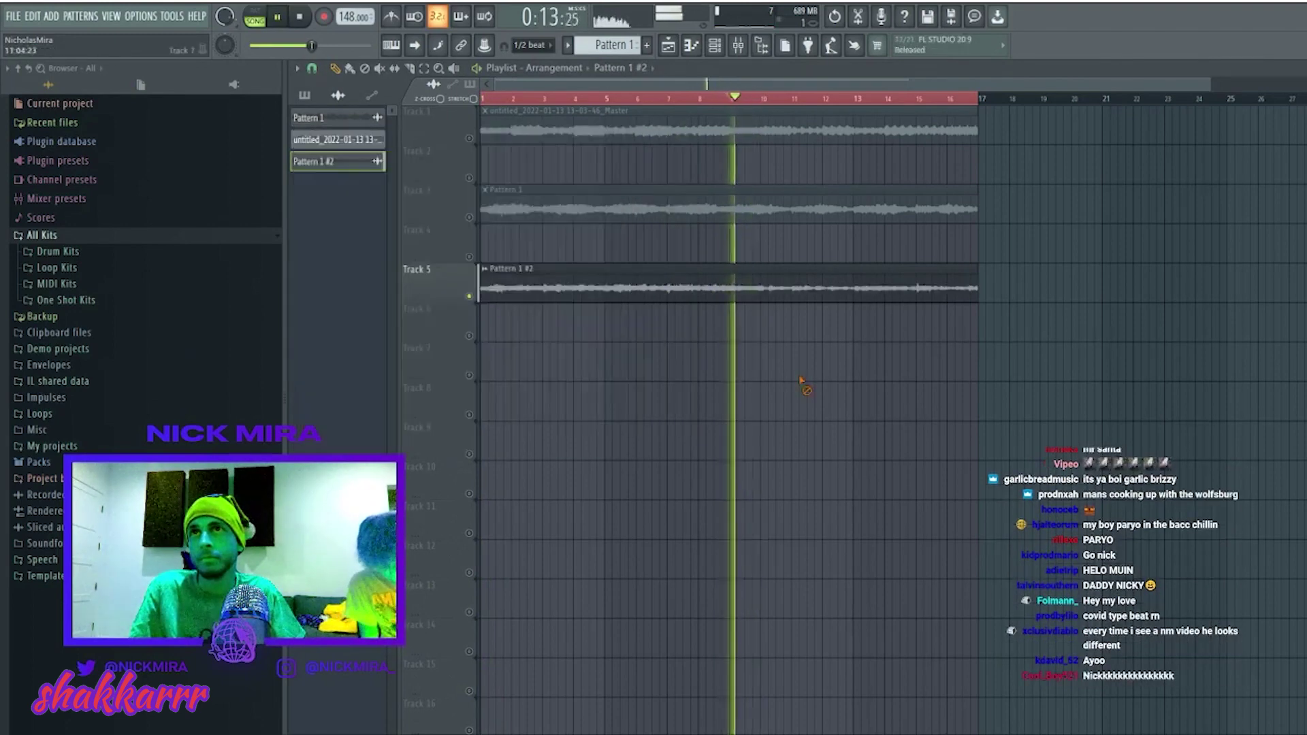
double_click(609, 289)
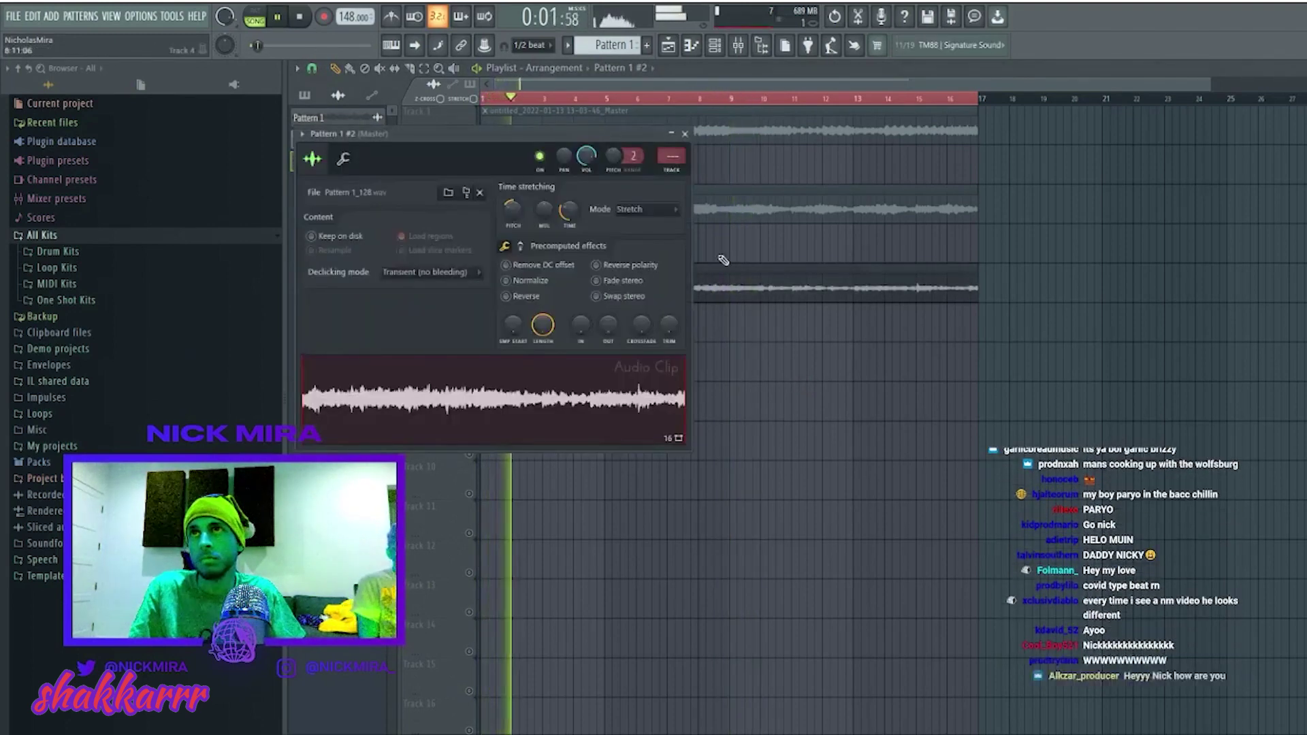
click(685, 141)
click(469, 217)
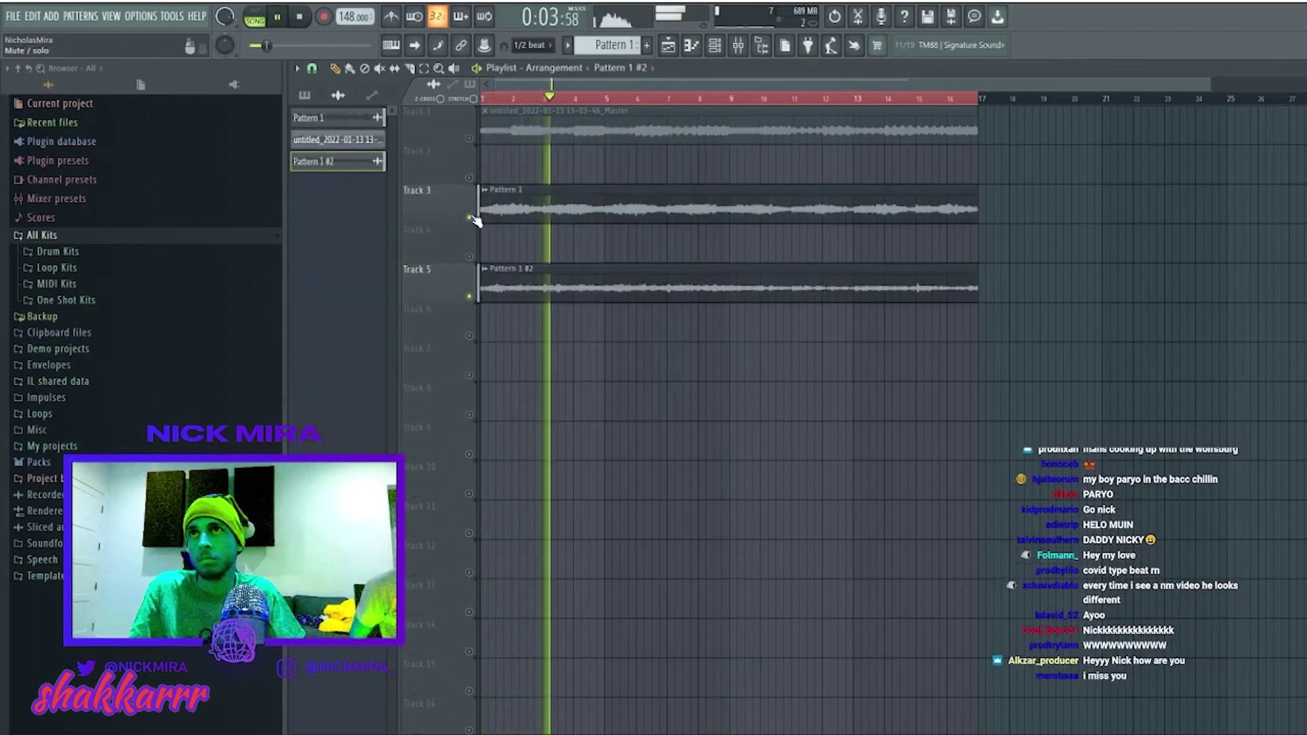
Set the pitch shift to +800 cents on the Pattern 1 clip and -400 cents on the Pattern 1 #2 clip.
double_click(497, 209)
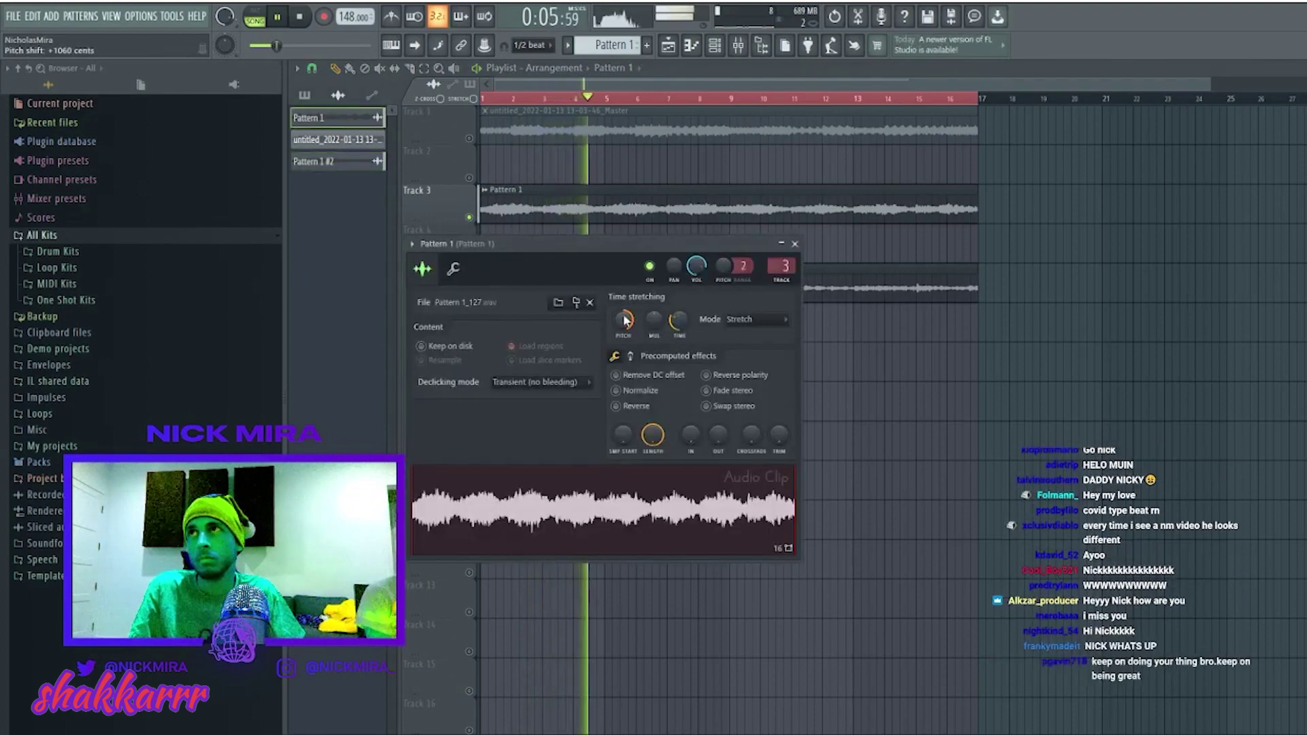
double_click(714, 285)
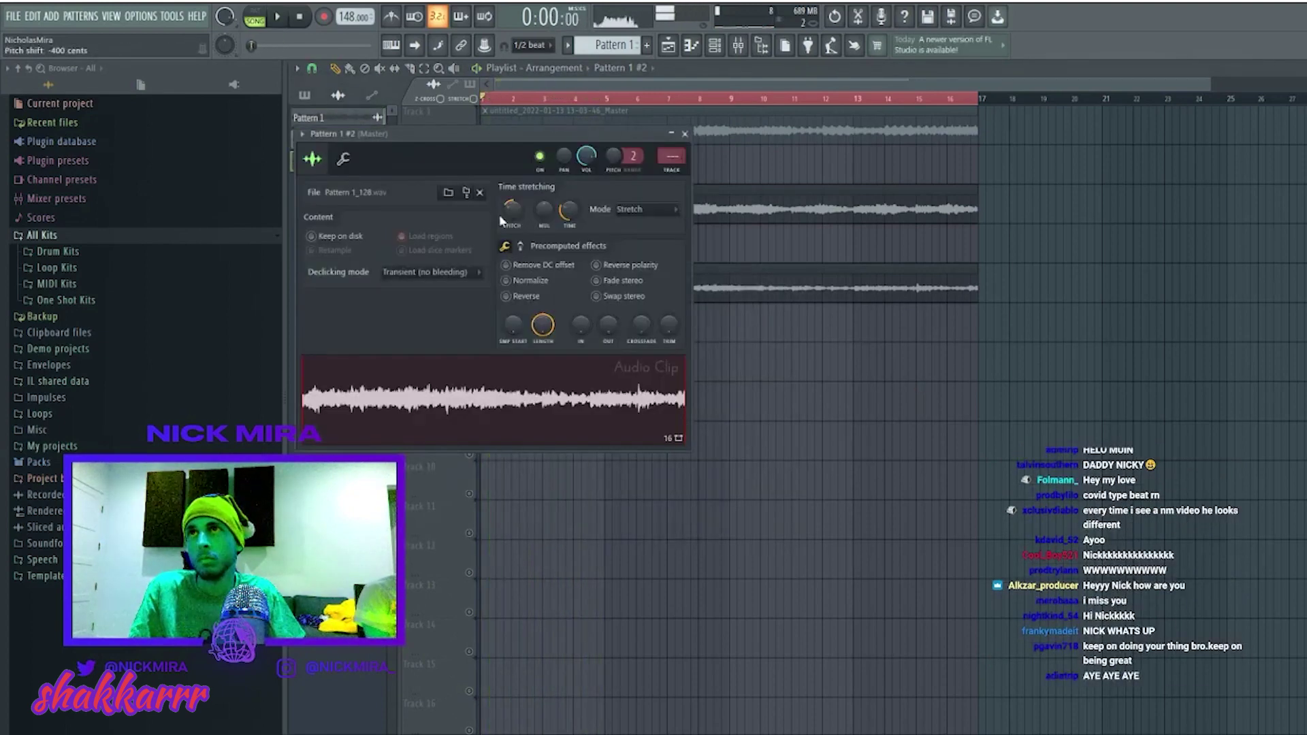
double_click(724, 204)
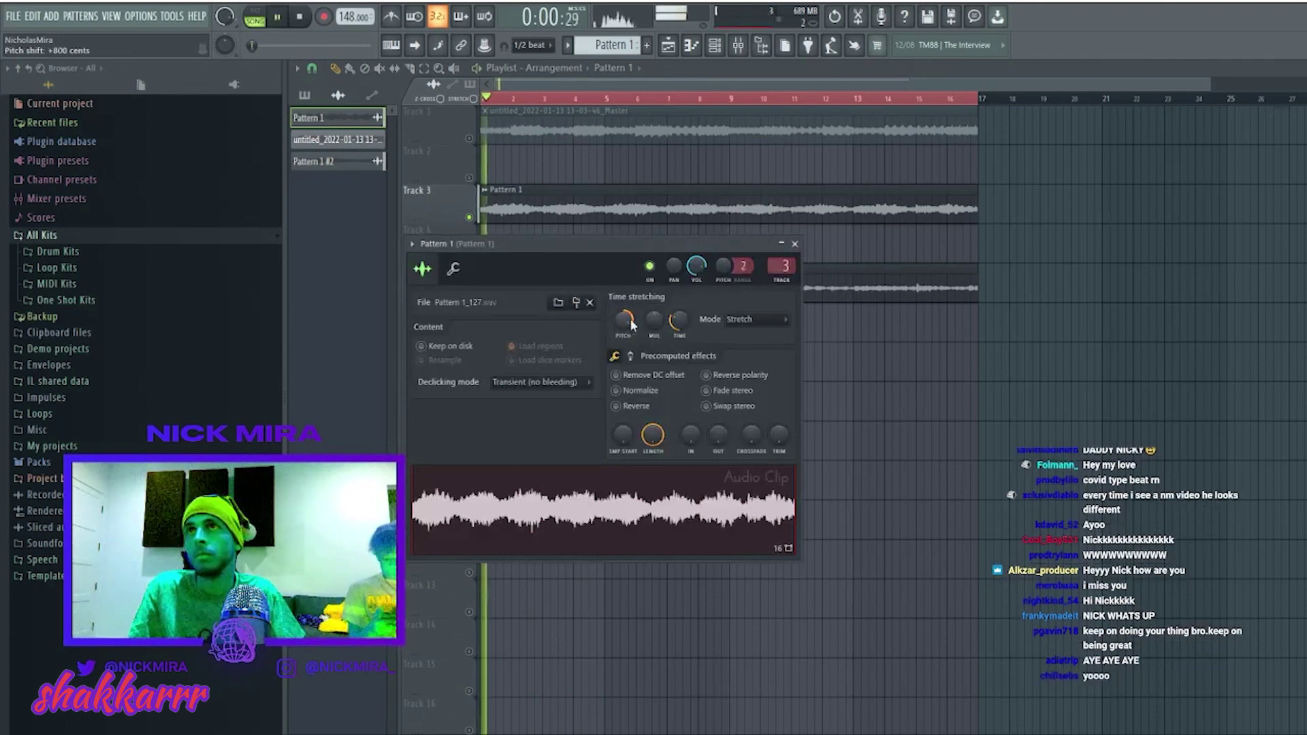
key(Escape)
Delete the untitled master clip from Track 1 and slice both Pattern 1 clips at bar 5.
click(752, 112)
key(c)
drag(606, 180, 612, 304)
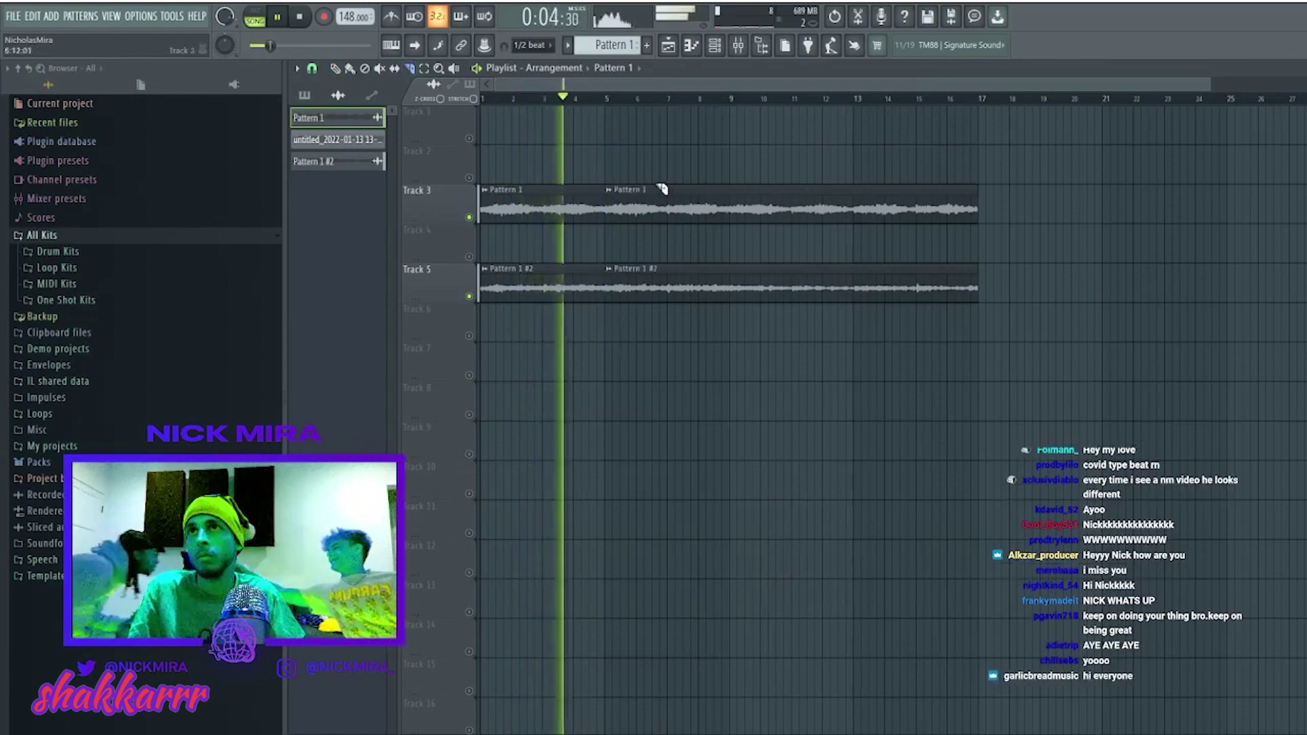
key(p)
mouse_move(662, 190)
mouse_down()
mouse_move(701, 213)
mouse_move(688, 298)
mouse_up()
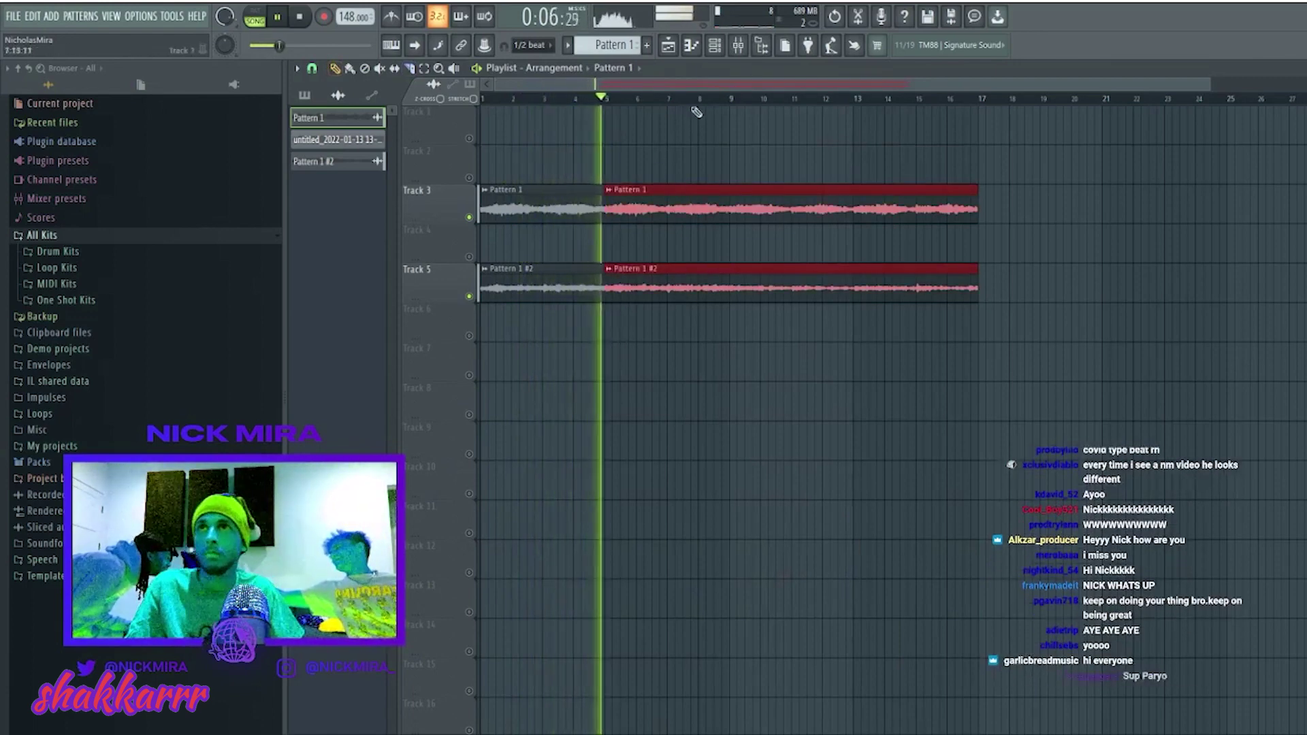
Slice the clips on Tracks 3 and 5 at bars 9 and 13 and delete the segments starting at bars 5 and 13.
click(724, 99)
key(c)
drag(756, 174, 738, 304)
drag(876, 143, 864, 305)
key(p)
right_click(642, 197)
right_click(667, 282)
right_click(893, 204)
right_click(893, 286)
key(space)
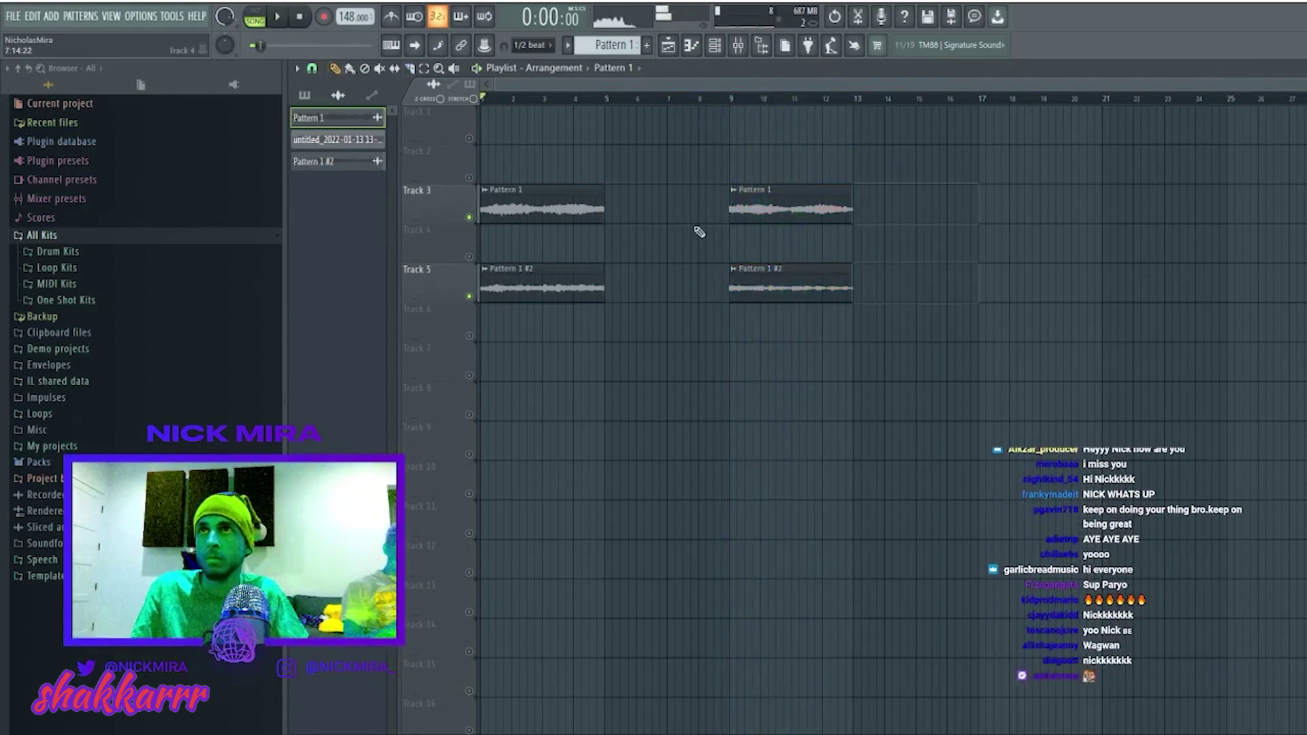
Remove the segments at bar 9 and duplicate the first four bars of both tracks to bar 5.
drag(664, 185, 563, 304)
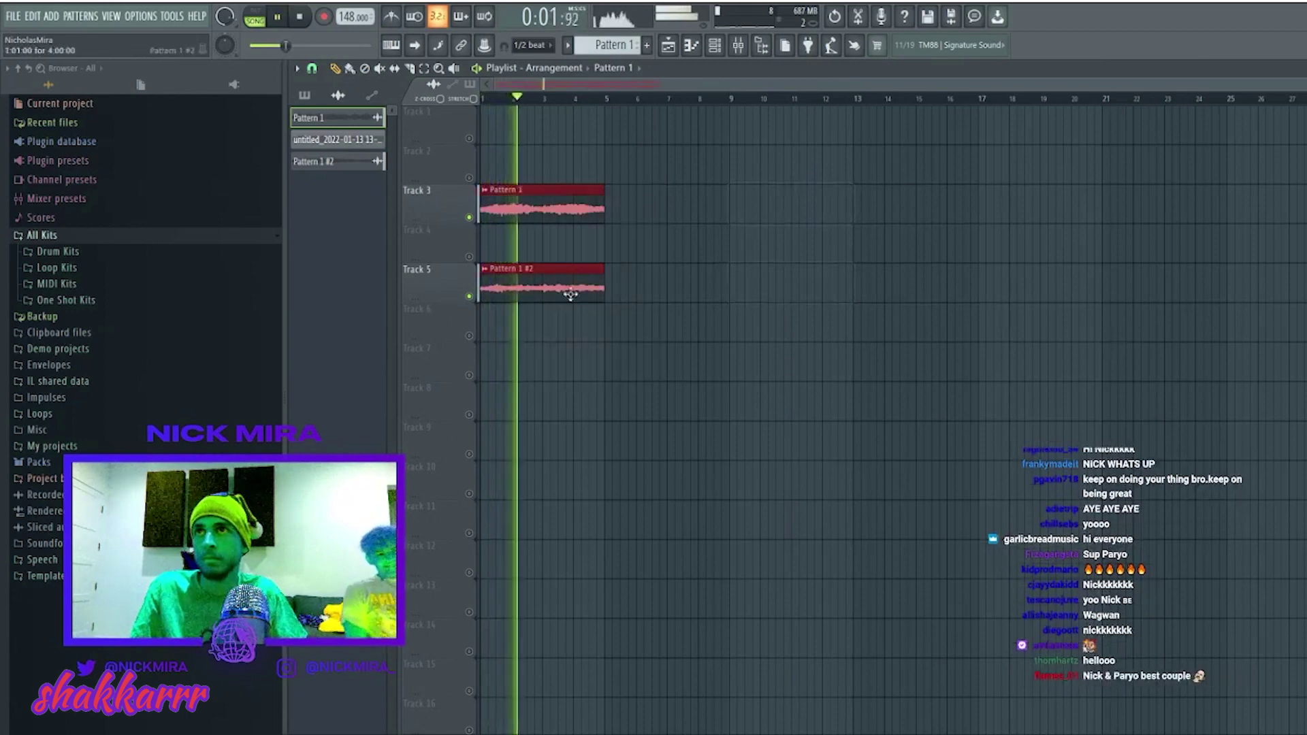
key(ctrl+b)
Try removing the second Pattern 1 segment on Track 3 and the first Pattern 1 #2 segment on Track 5, and undo both deletions.
click(475, 220)
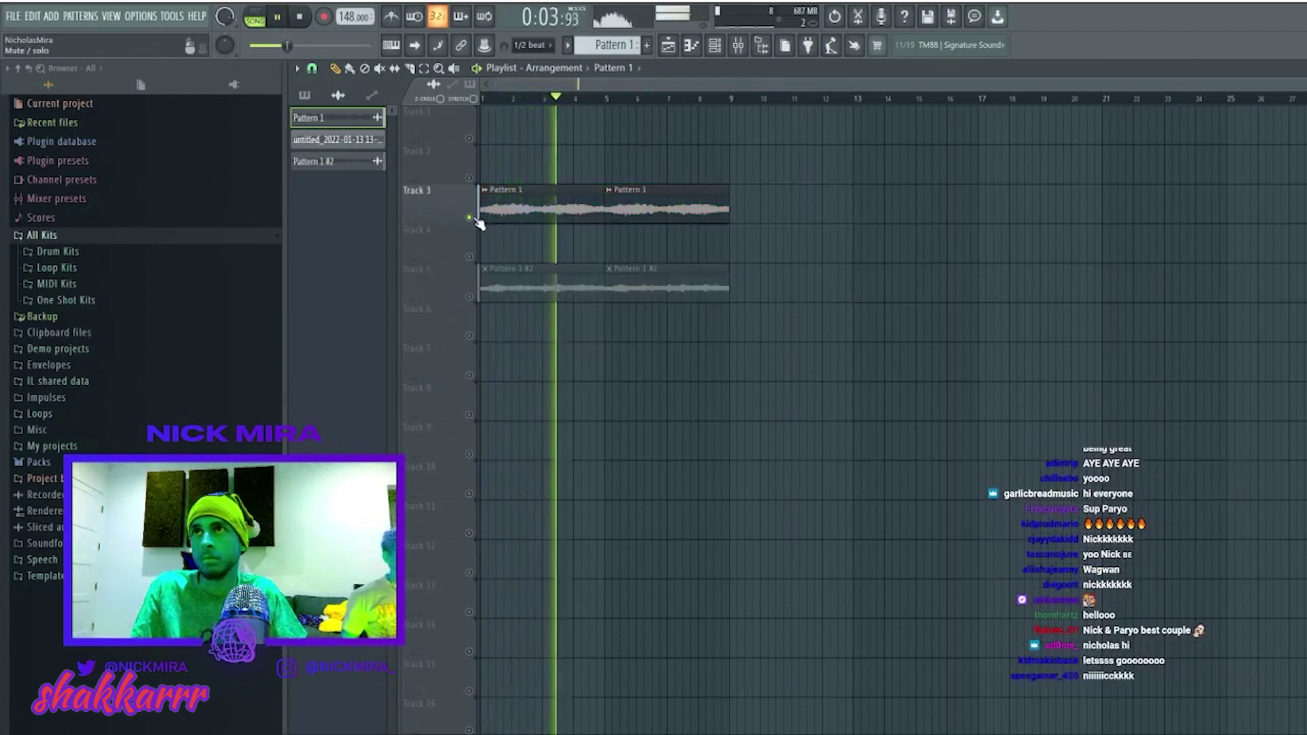
right_click(695, 198)
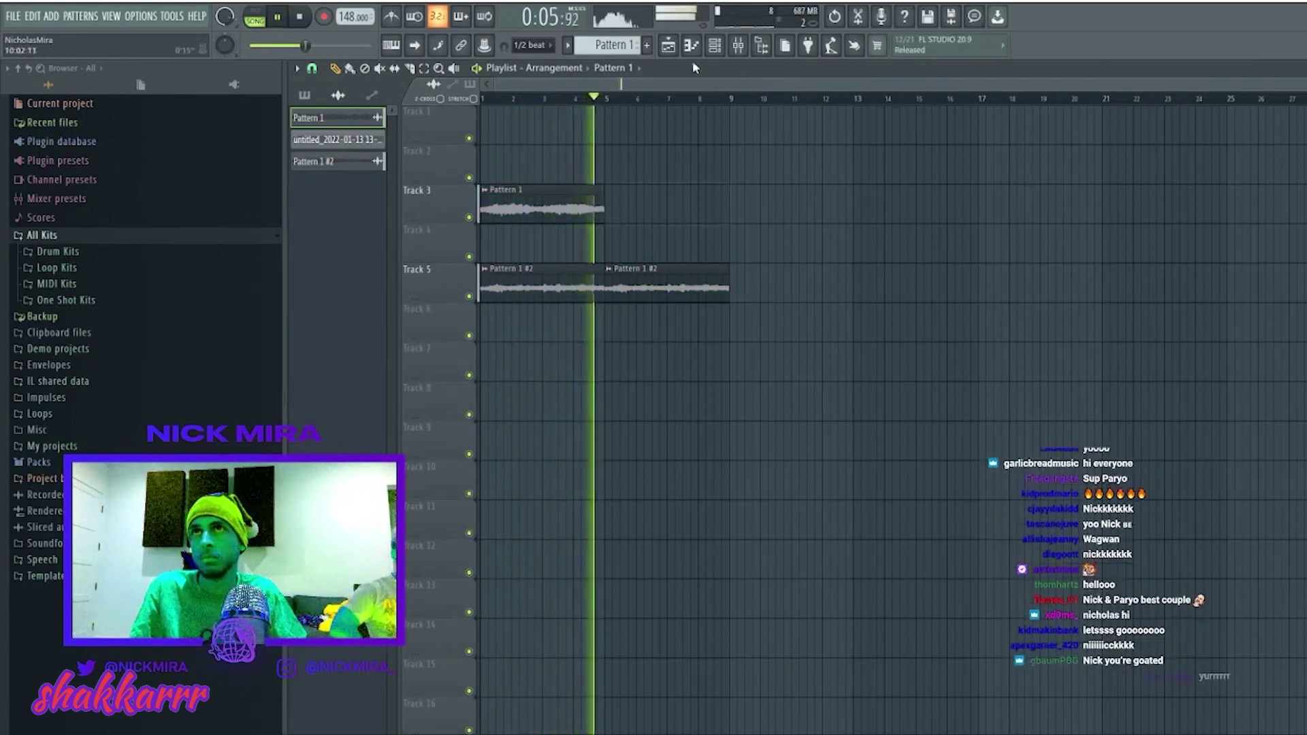
right_click(572, 275)
key(F6)
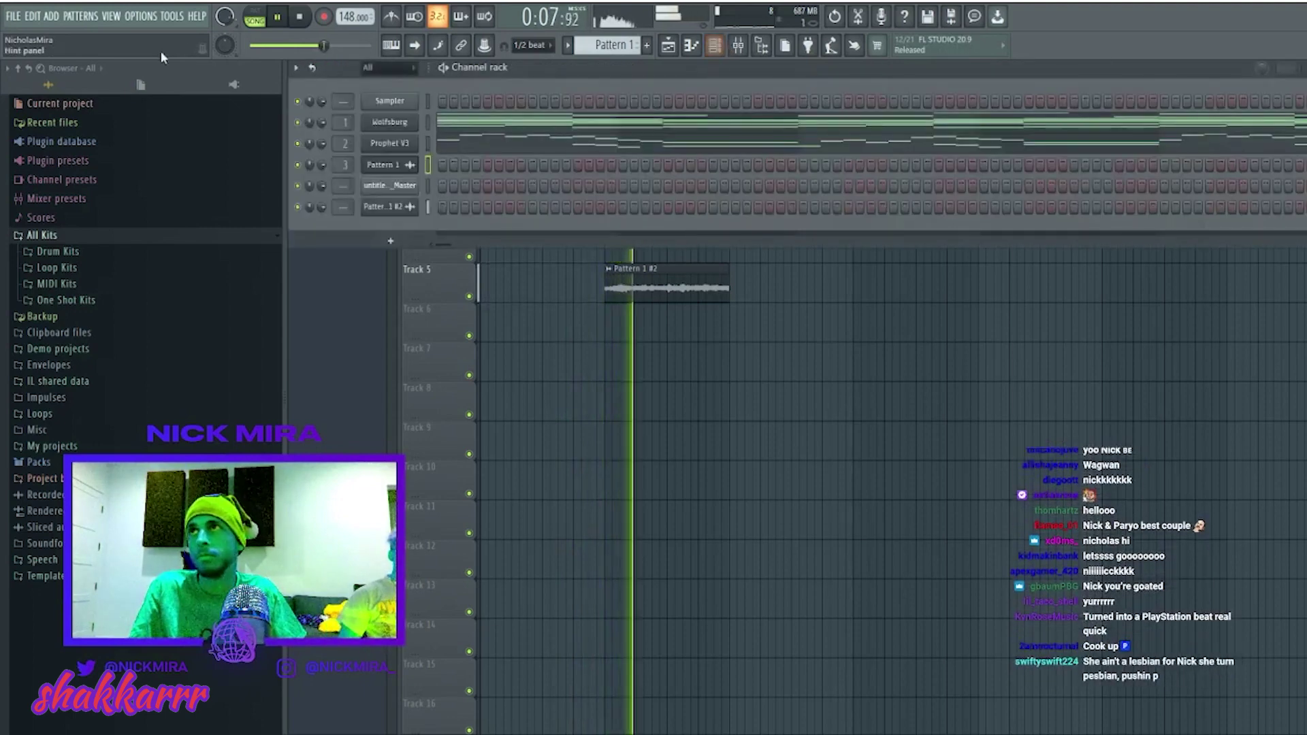
key(F6)
key(ctrl+z)
key(ctrl+z)
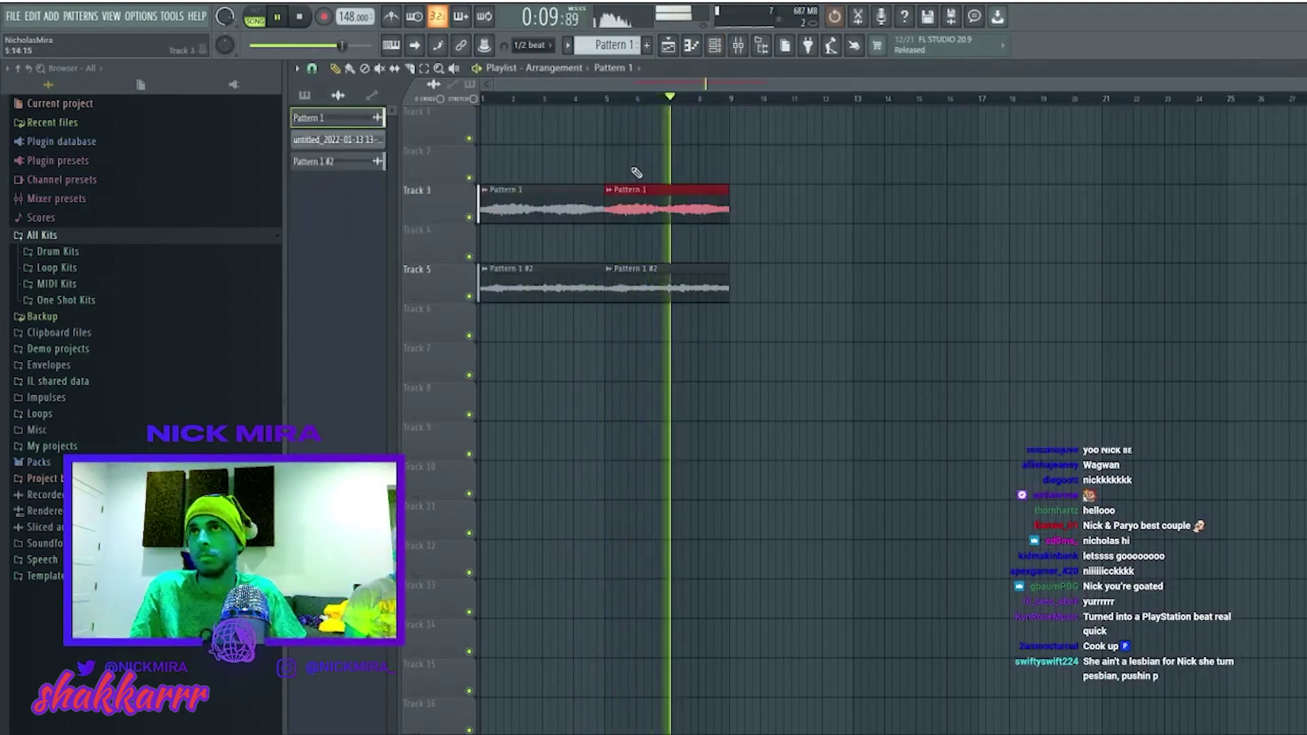
Create Pattern 2 and browse the Khemics Industry Essentials drum kit to the bass folder inside its 808s.
click(652, 45)
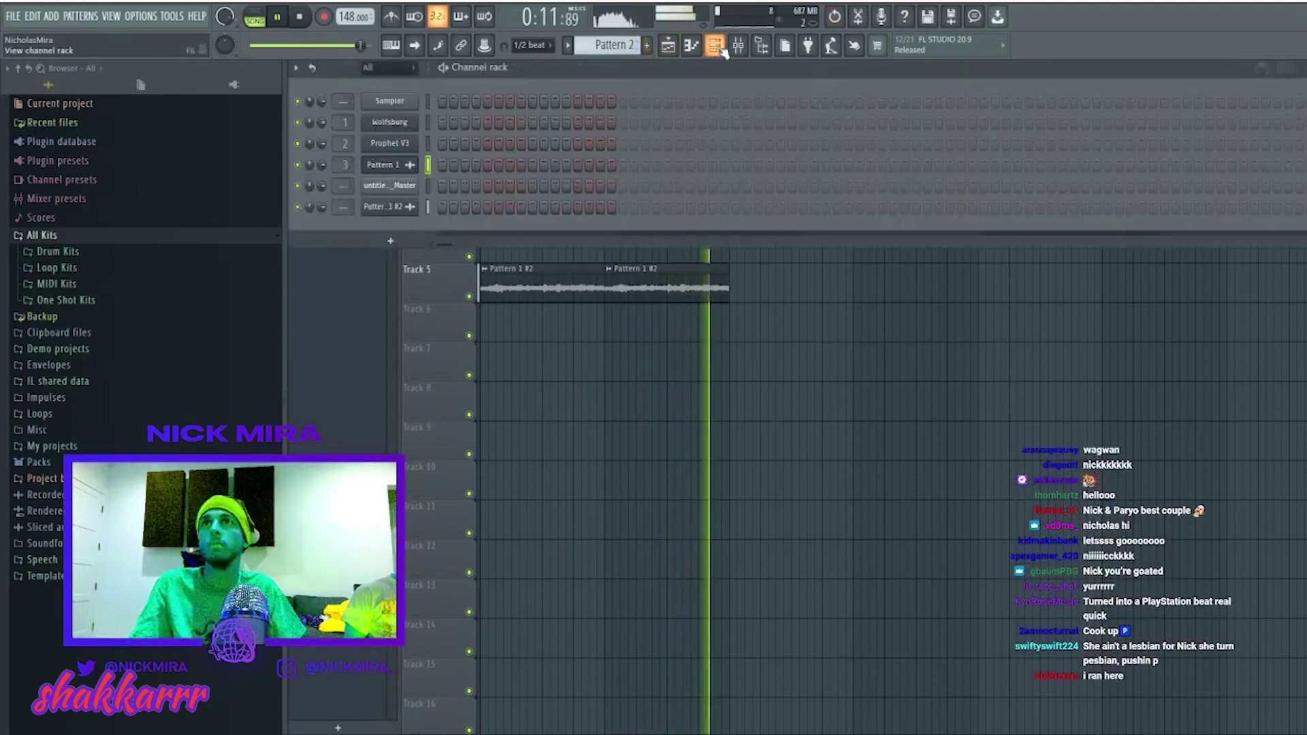
key(F6)
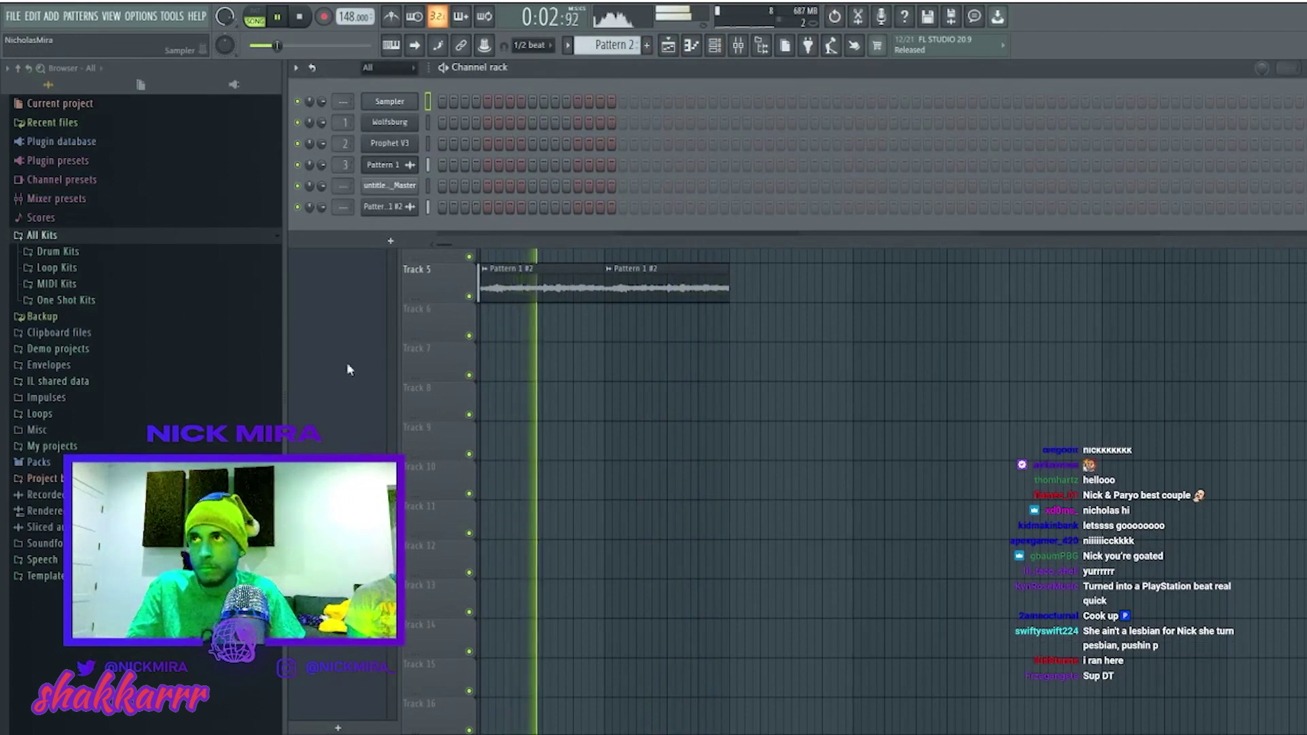
click(109, 254)
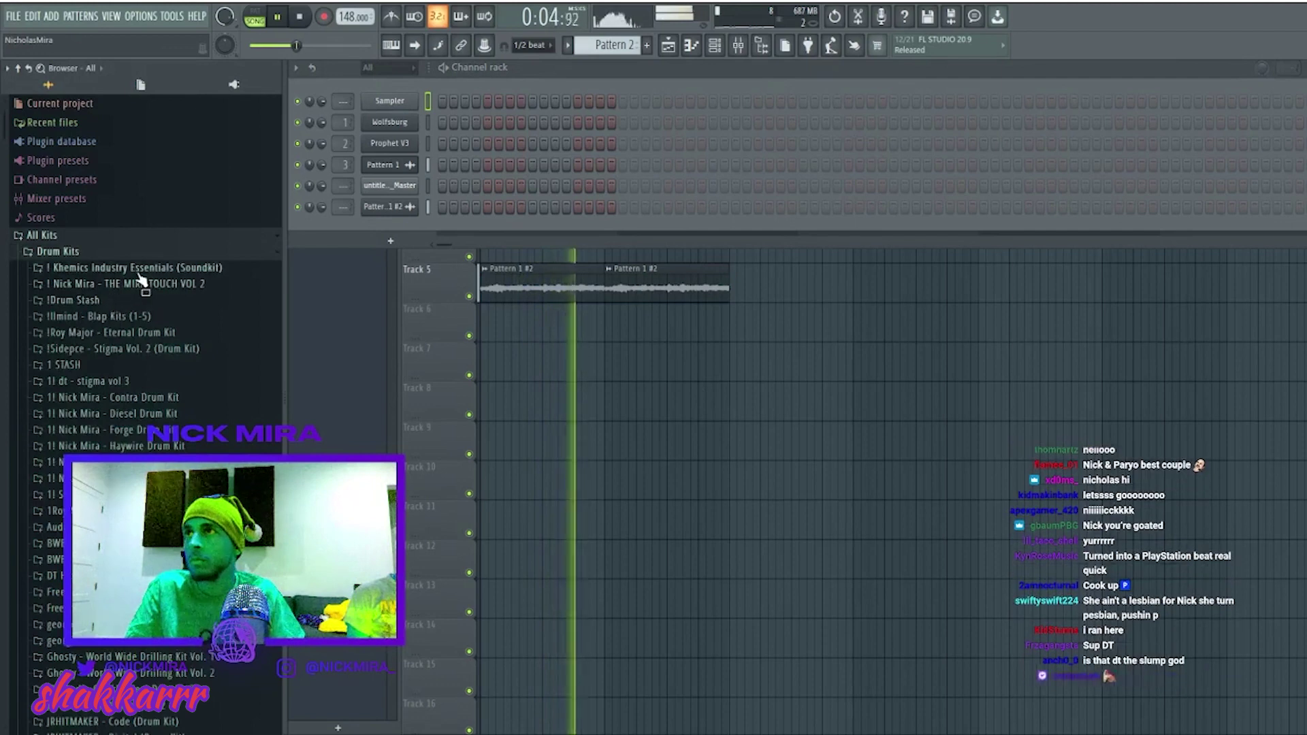
click(116, 269)
click(116, 289)
click(112, 138)
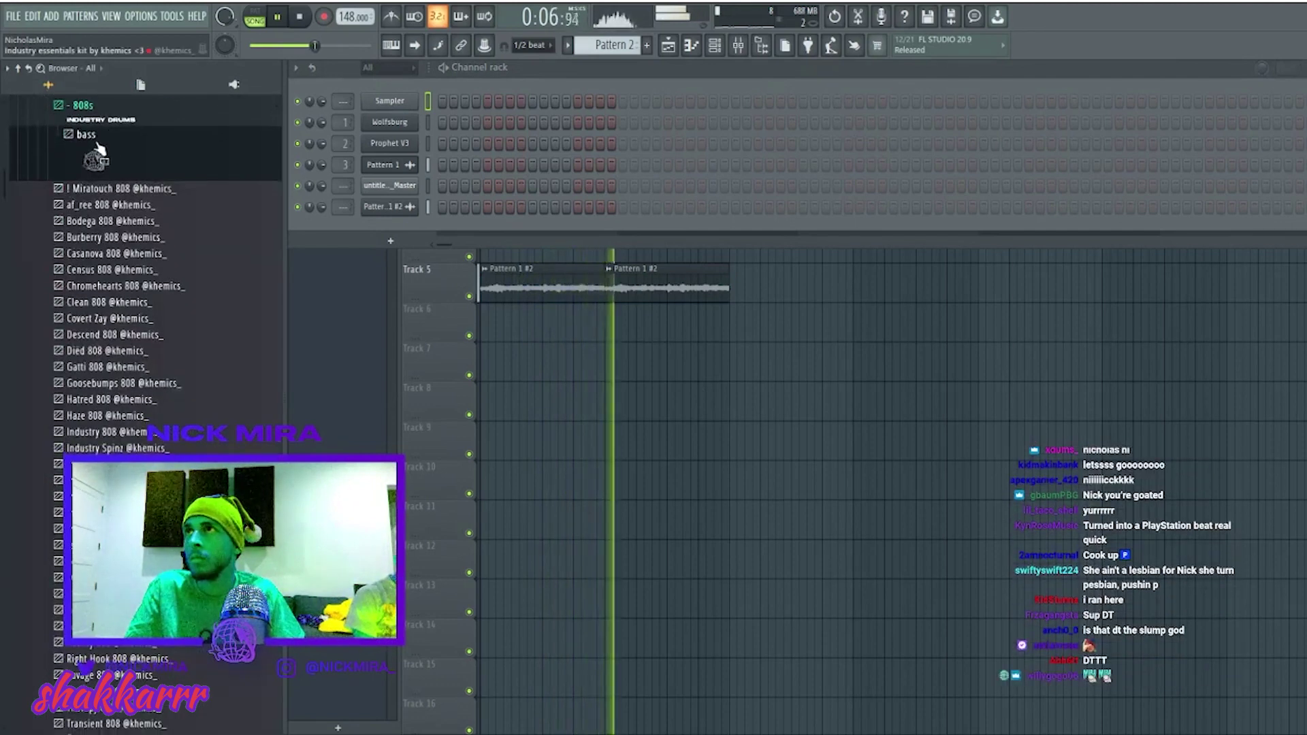
click(82, 134)
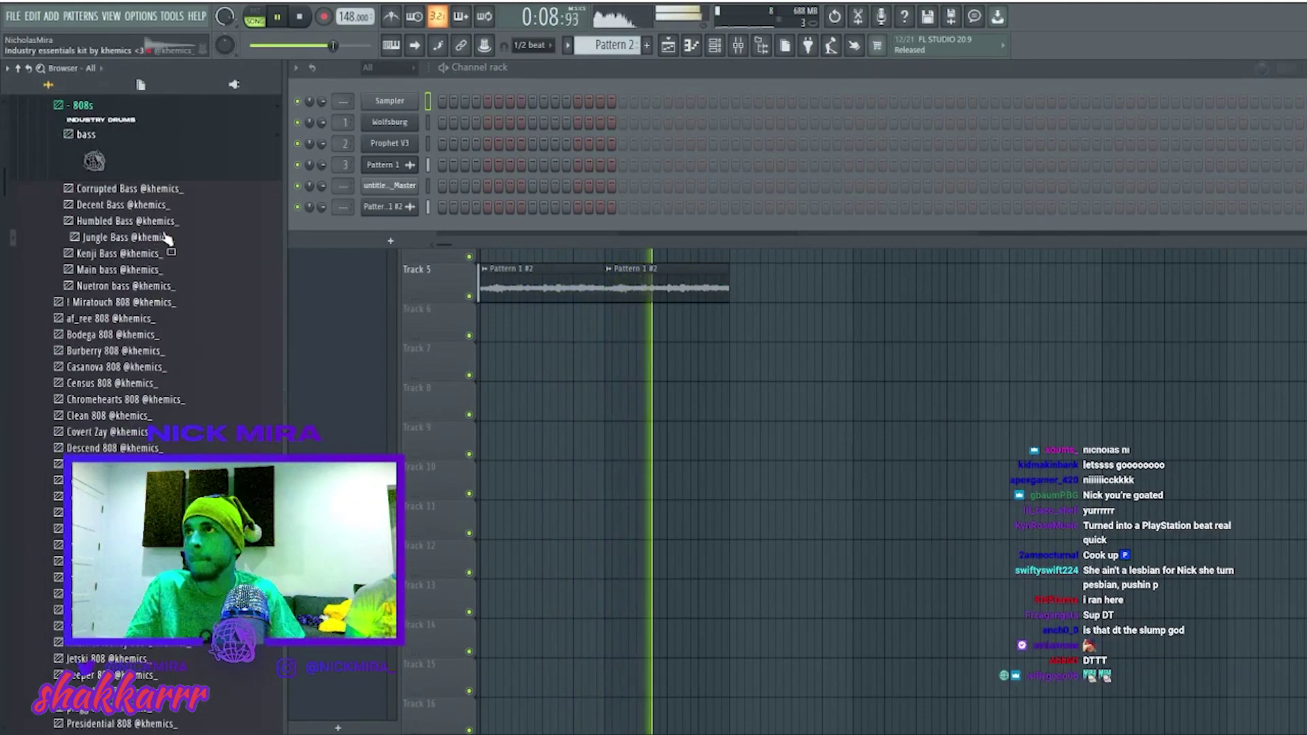
Add the Nuetron bass sample as a channel and place a 12-step E7 note at bar 1 in its piano roll.
drag(134, 298, 420, 232)
key(space)
scroll(490, 256, up, 2)
click(369, 267)
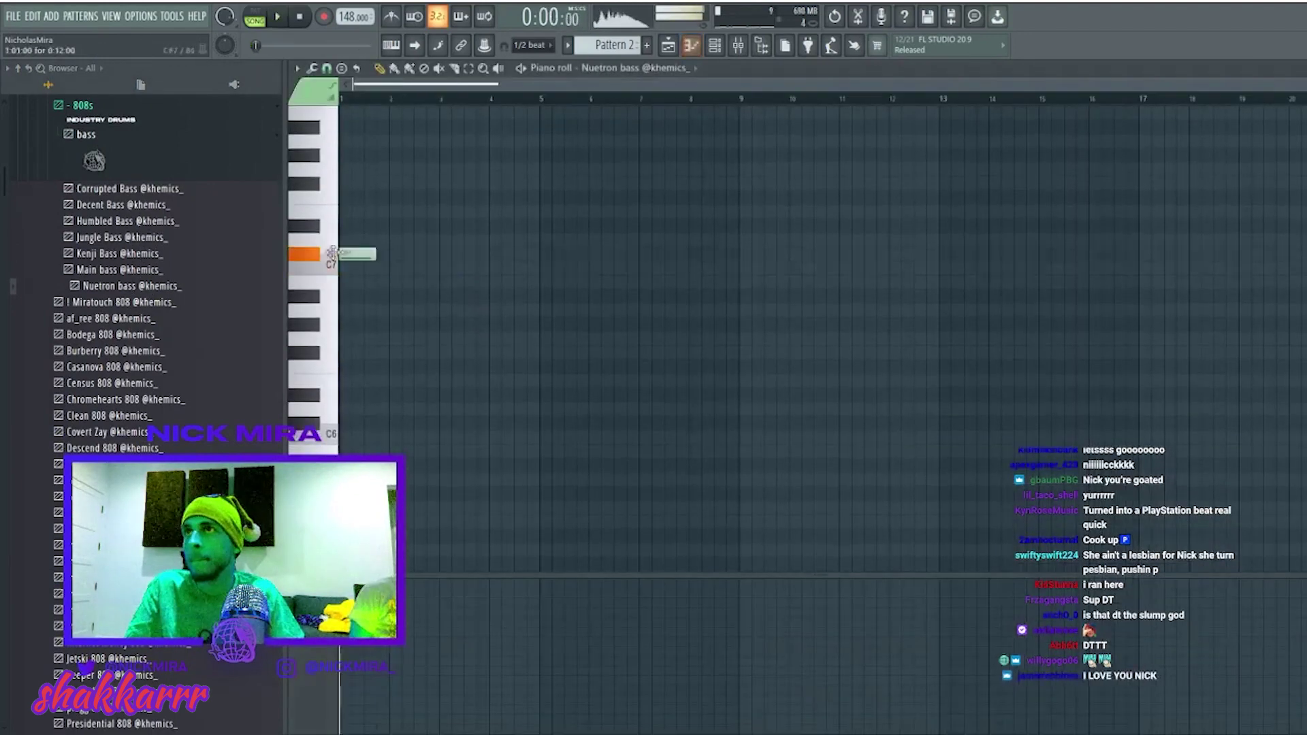
key(space)
drag(342, 197, 333, 213)
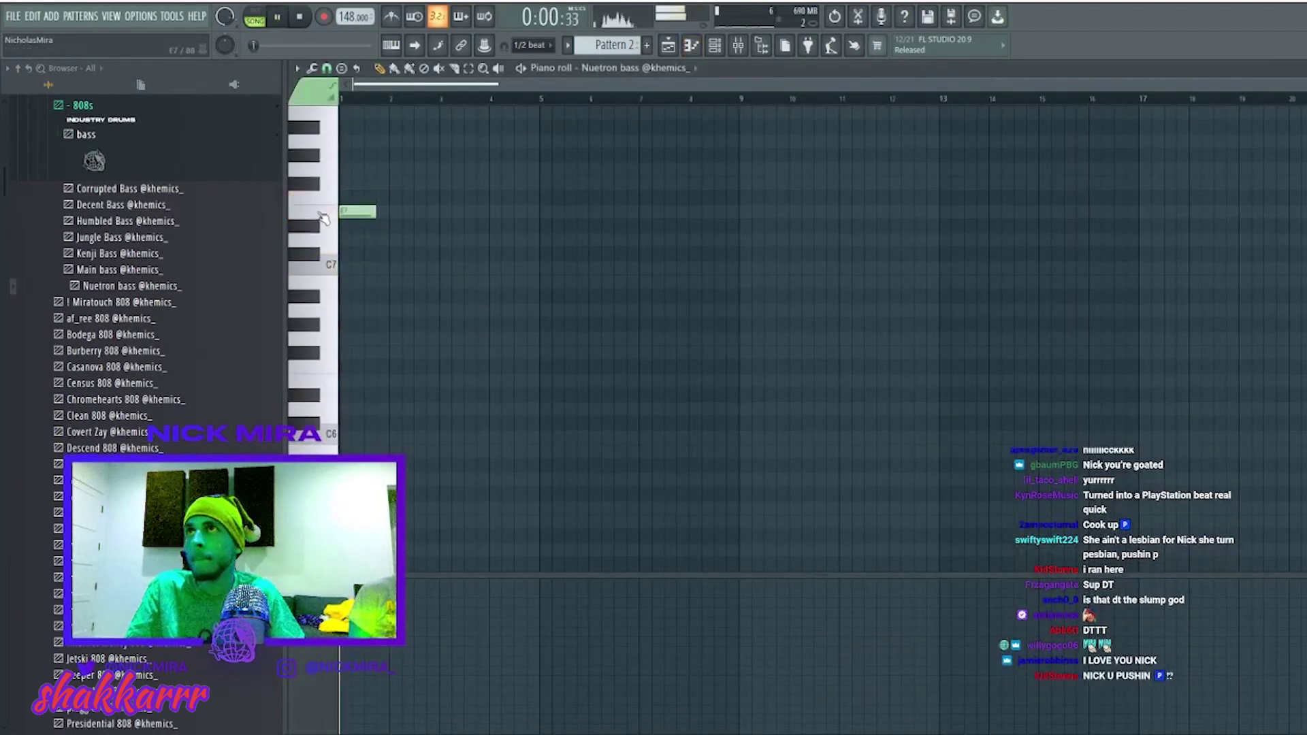
key(Delete)
Place Pattern 2 on Track 1 above the loop clips and play the arrangement.
key(F5)
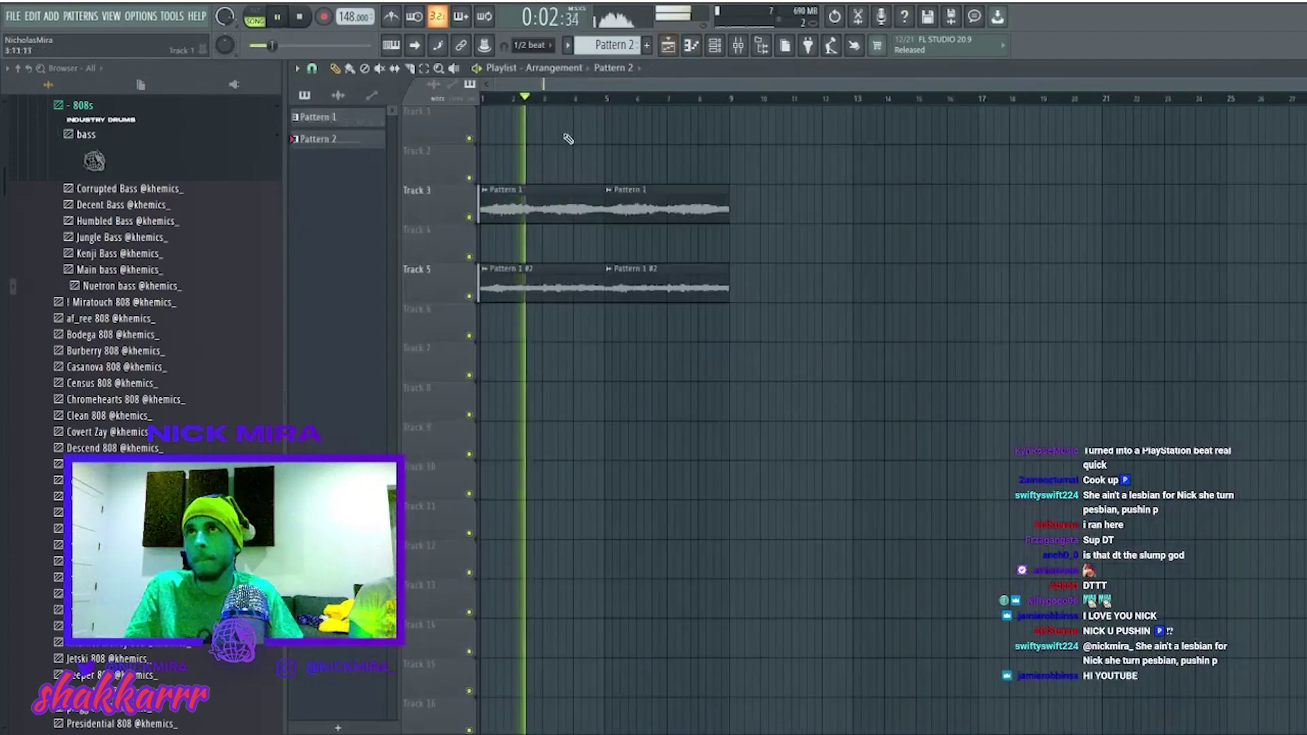
key(space)
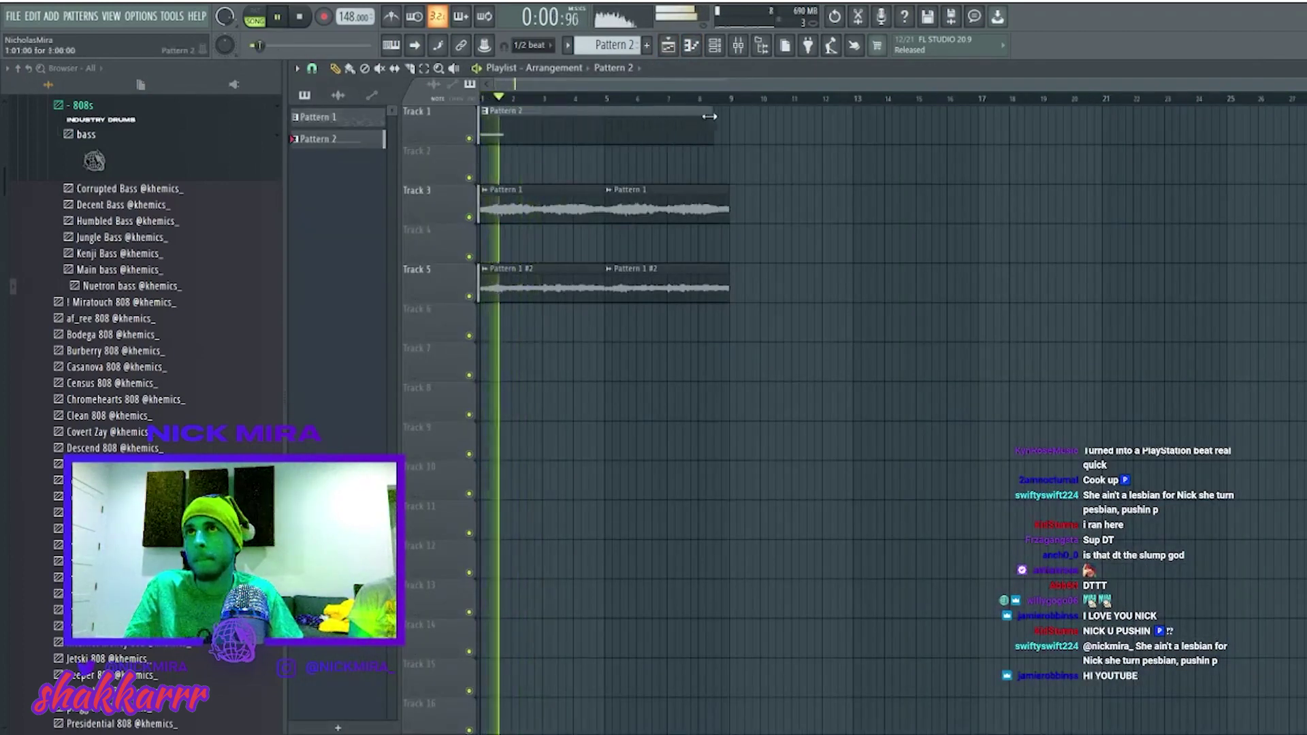
Enable the volume envelope of the Nuetron bass channel with a 4% release time.
key(F6)
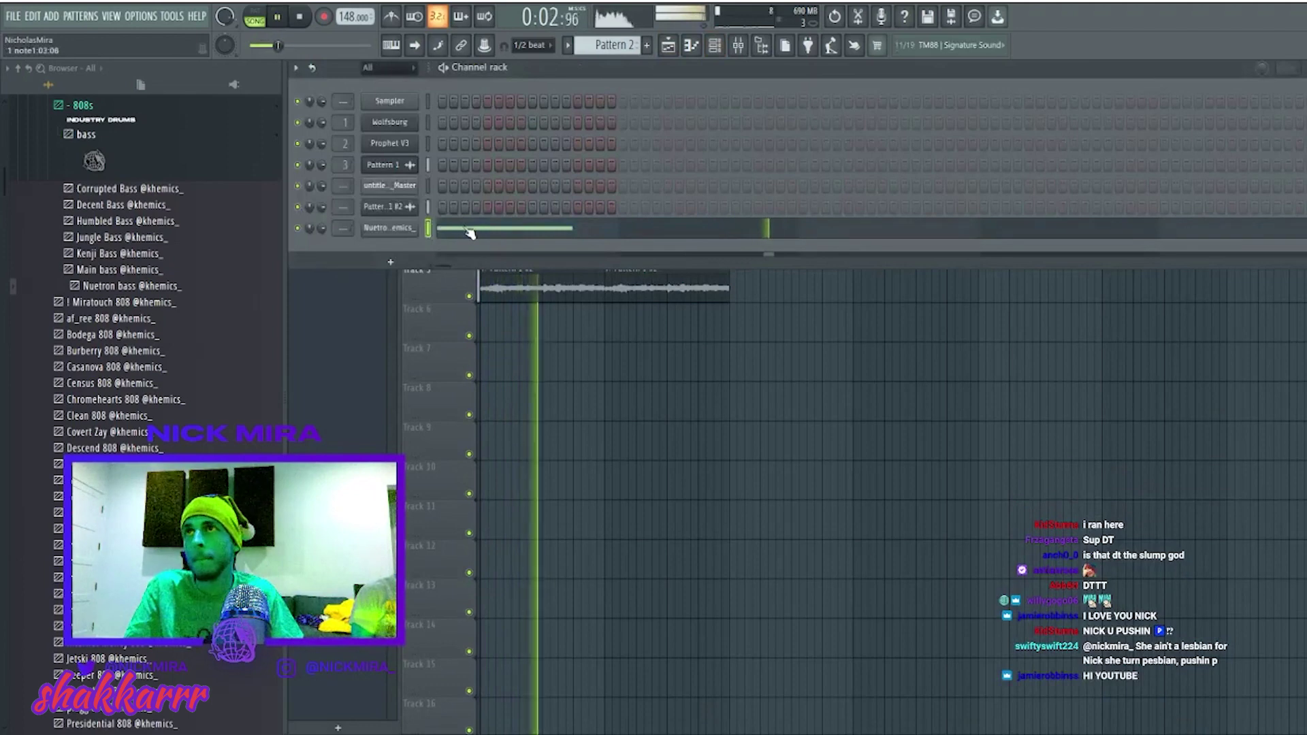
click(385, 227)
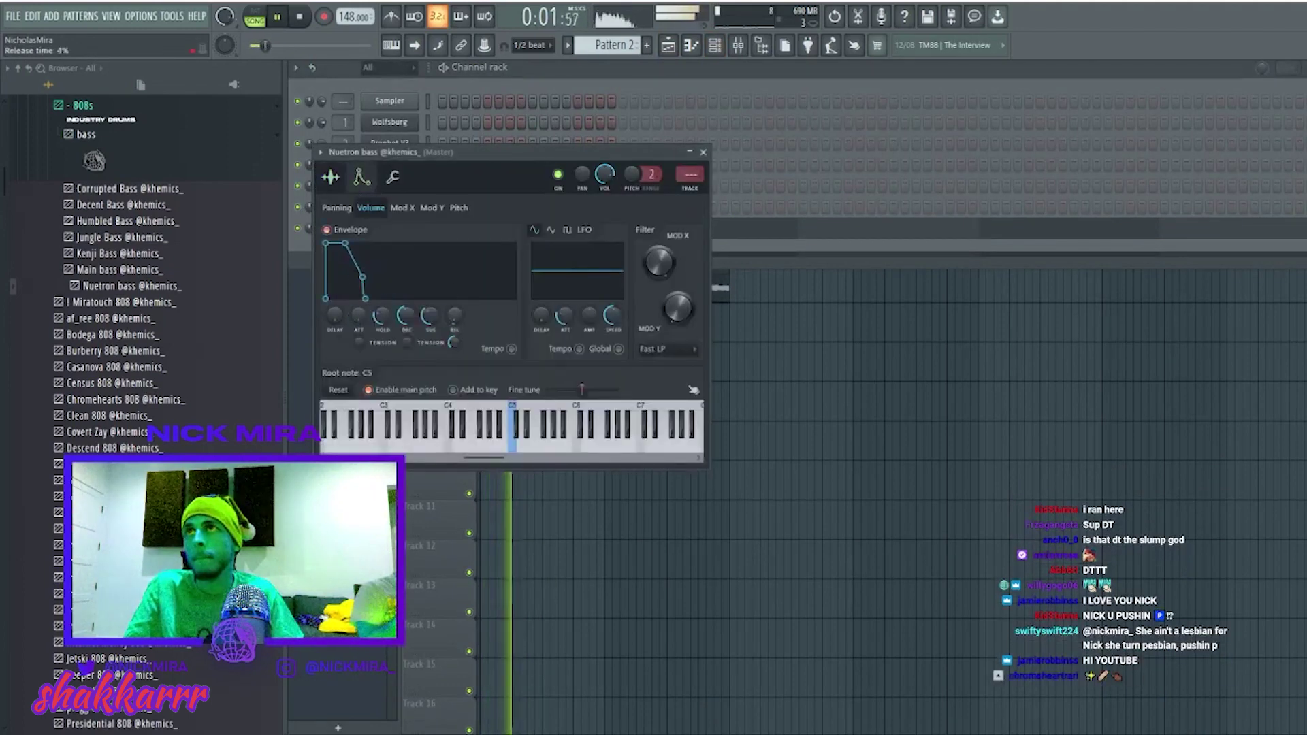
key(Escape)
Lower the bar 1 bass note to E5, try a D5 note after it and delete that trial note.
key(F7)
click(448, 496)
key(space)
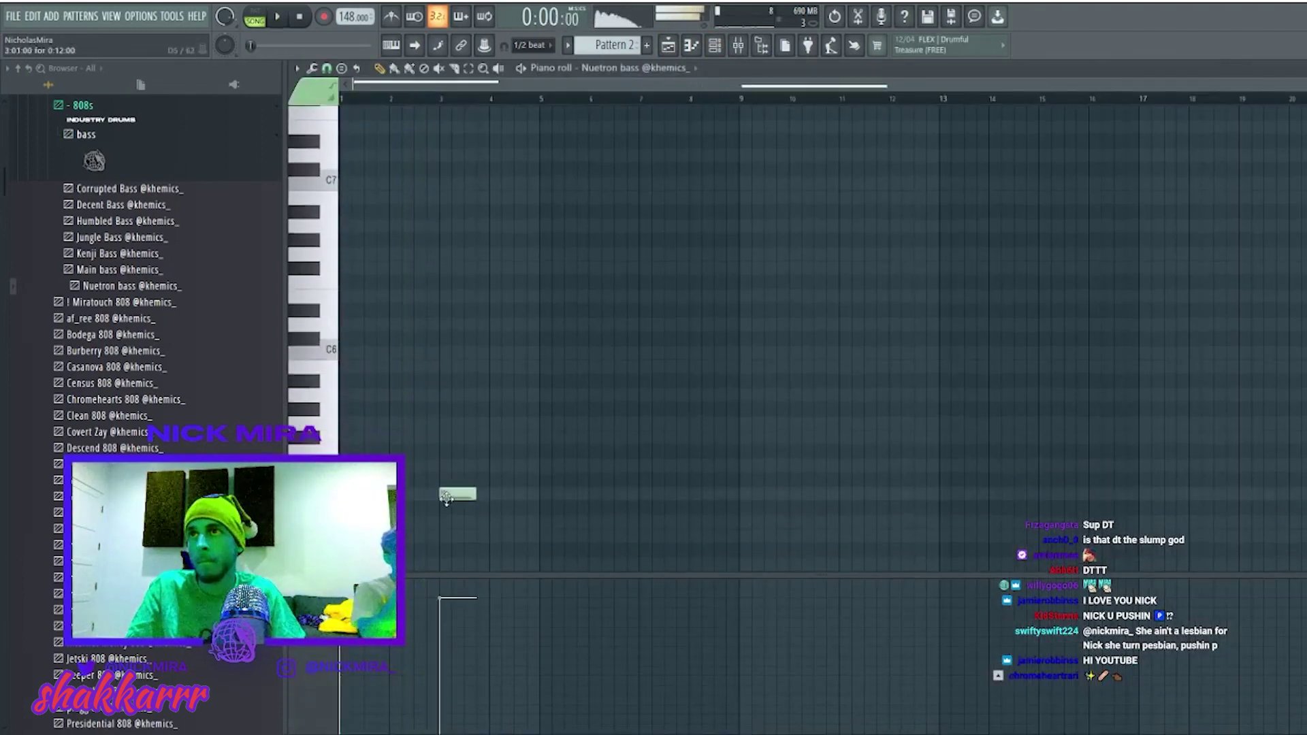
key(space)
scroll(390, 84, up, 3)
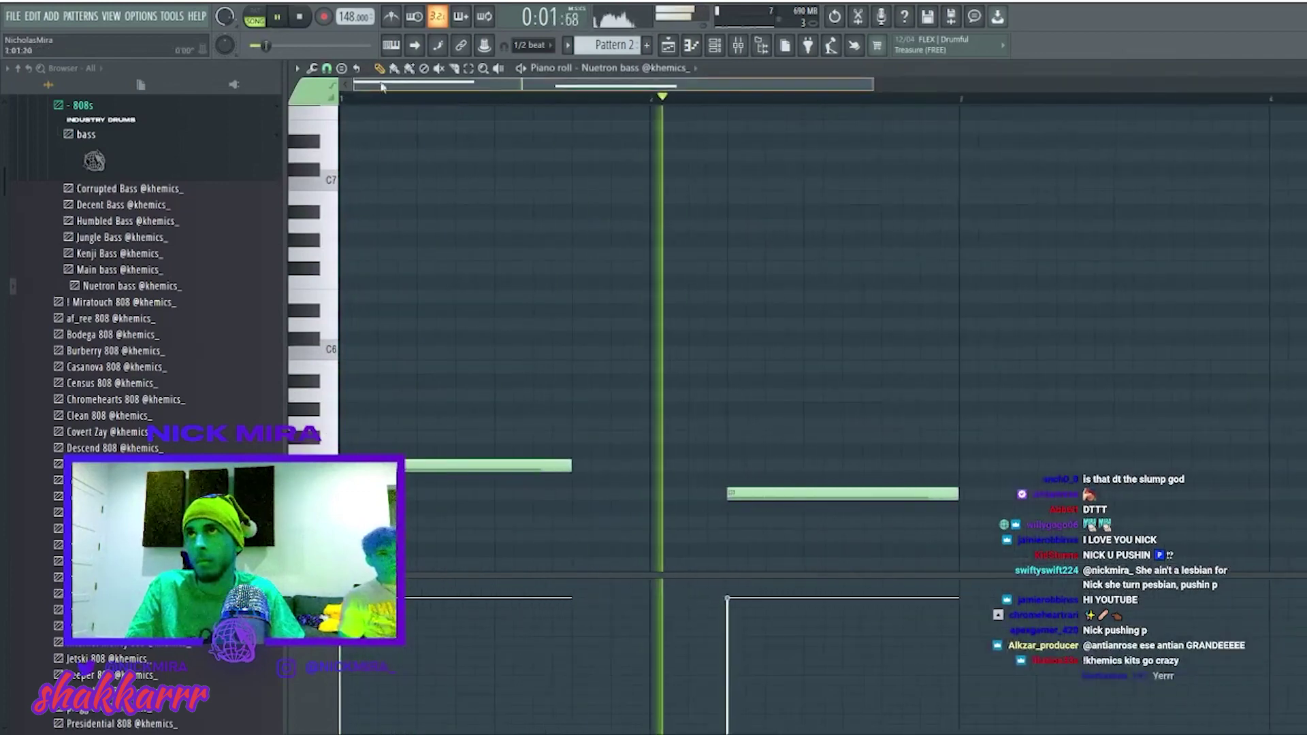
scroll(537, 239, down, 3)
right_click(778, 404)
Add 12-step bass notes: G5 at 1:13, G5 at 3:01, A5 at 3:07 and D5 at 3:13.
click(574, 409)
drag(574, 409, 578, 337)
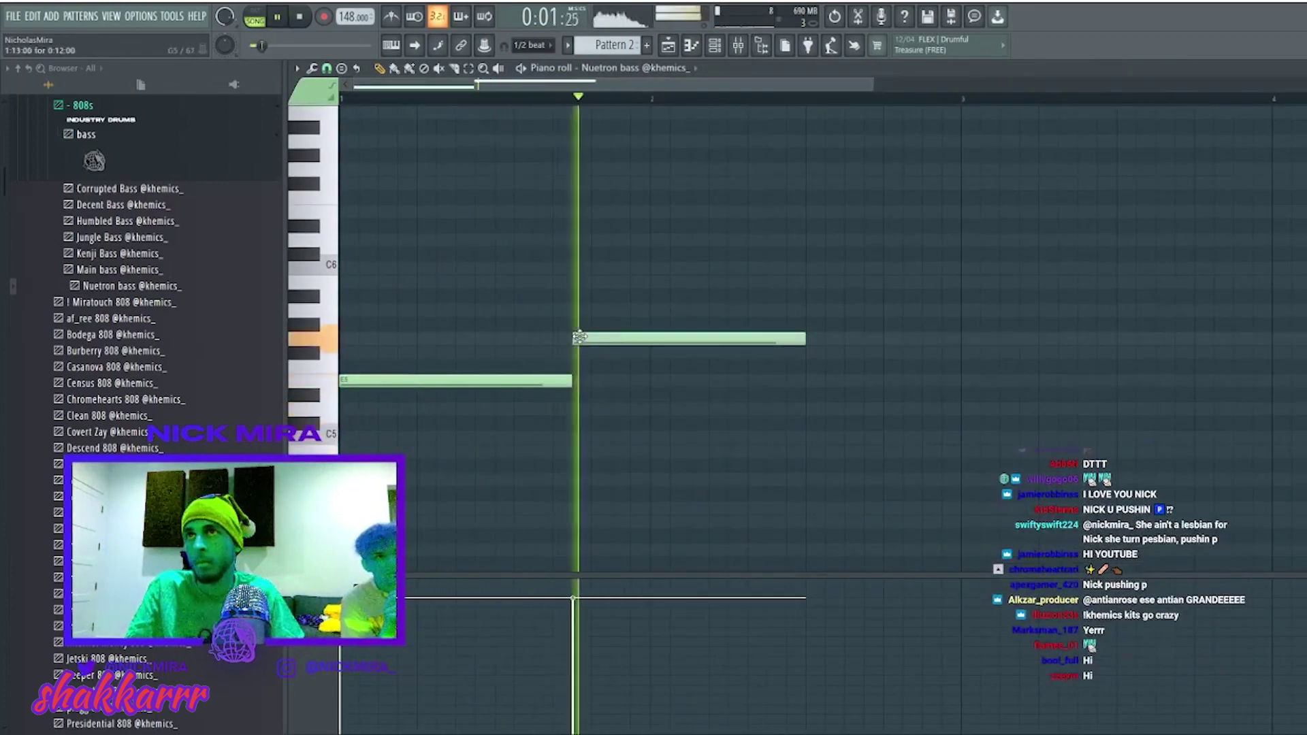
click(969, 338)
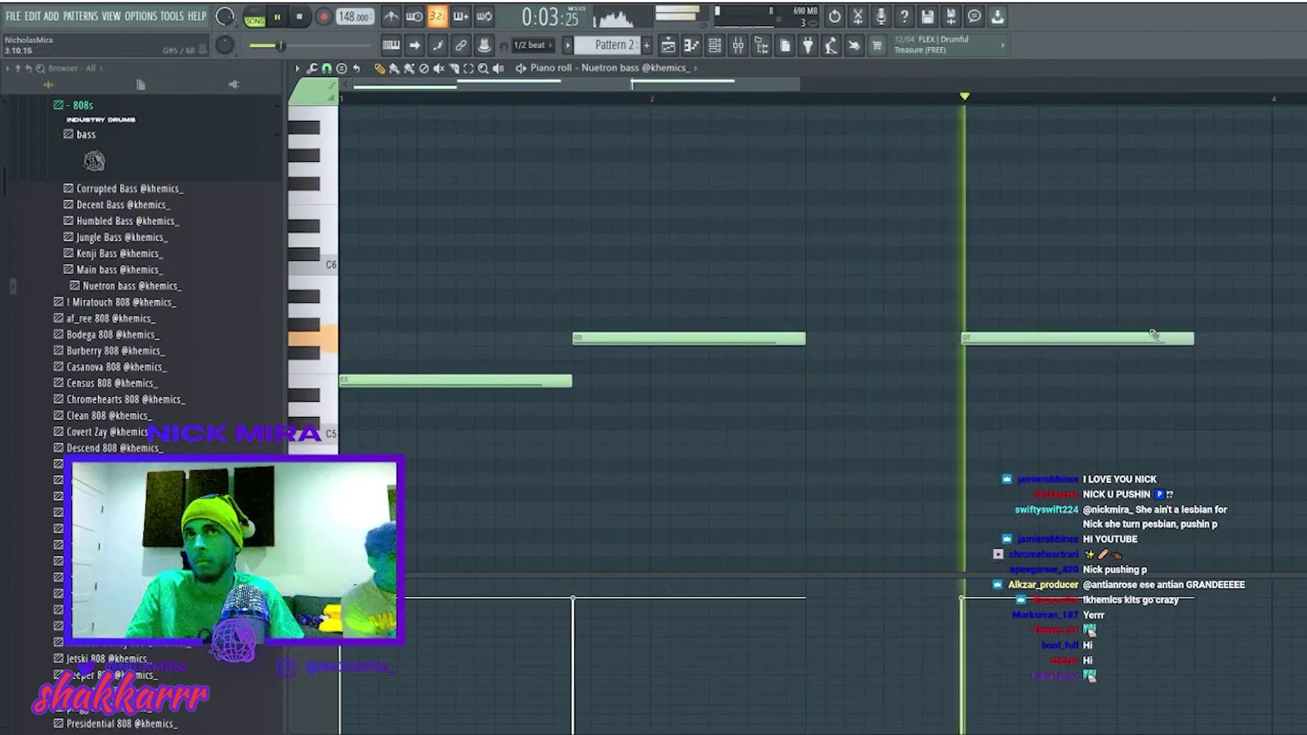
click(1078, 308)
key(space)
click(1191, 407)
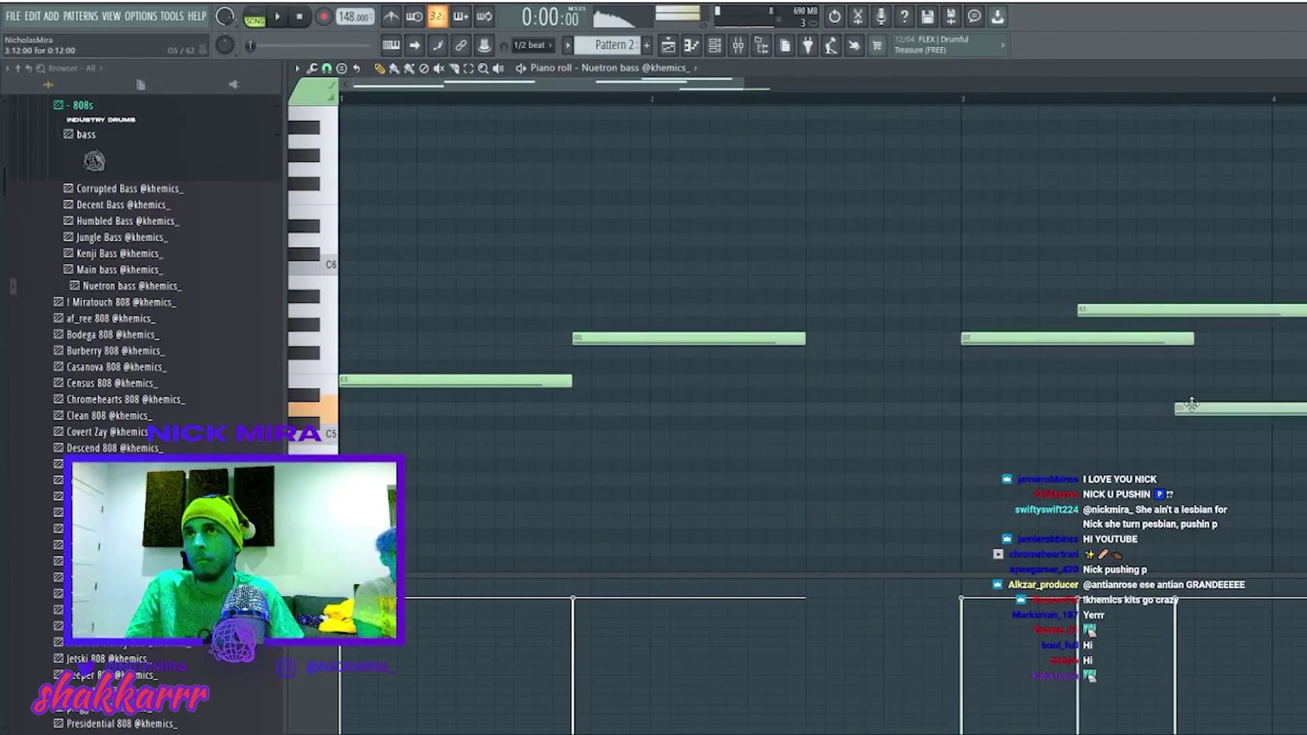
key(space)
Join the bass notes end to end with quick legato, using a temporary D5 note at bar 5 as the end marker.
scroll(1150, 105, down, 2)
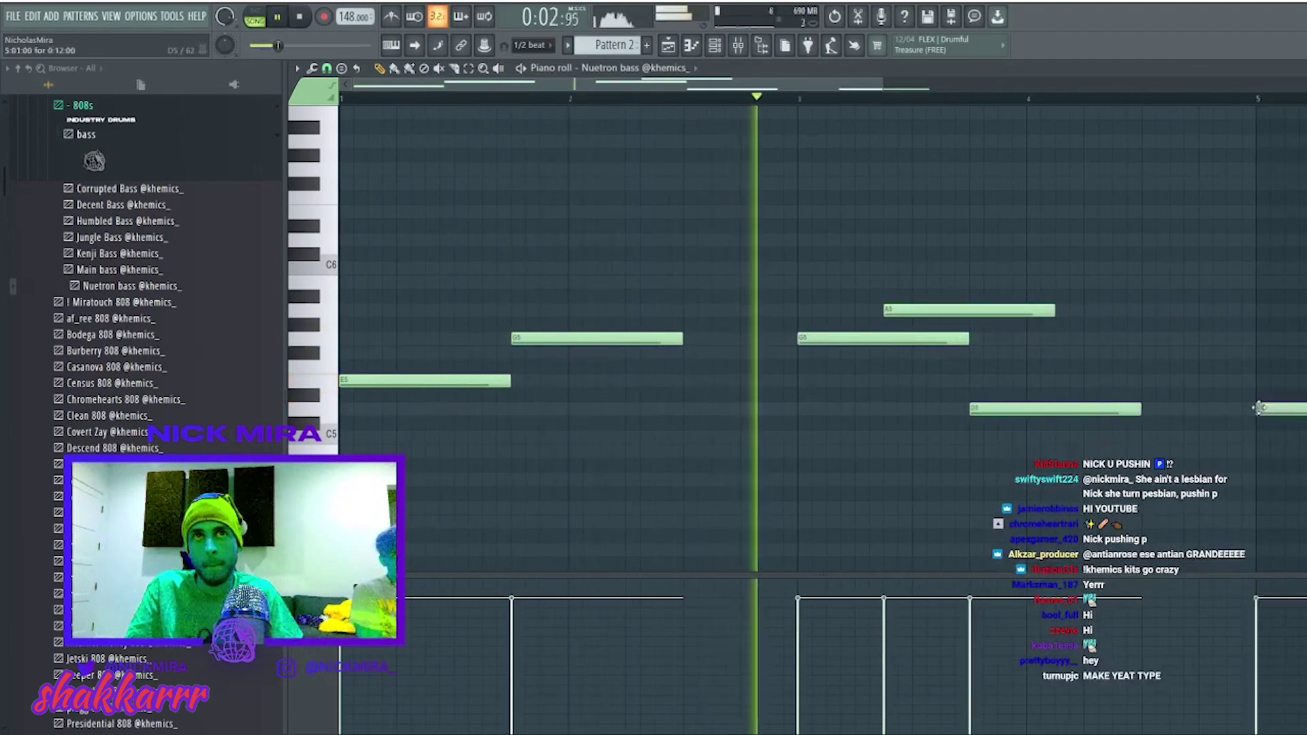
key(ctrl+l)
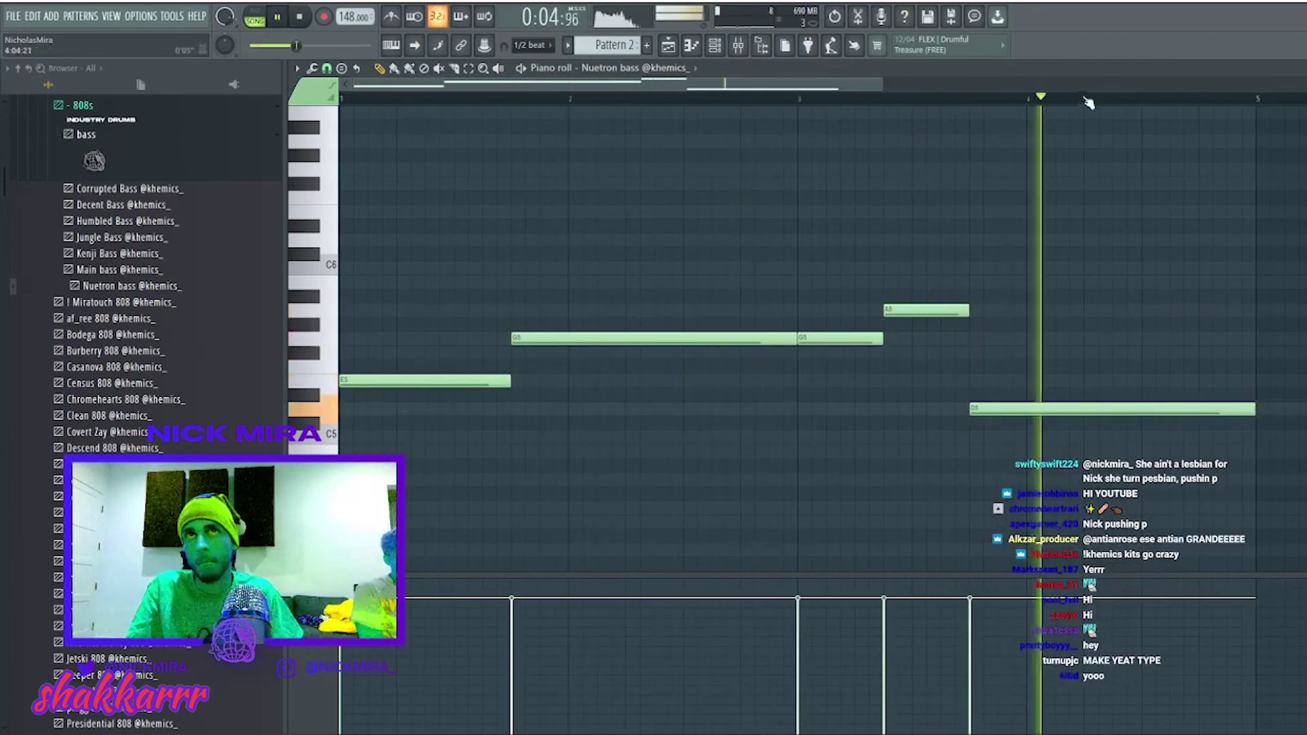
Repeat the four-bar bass phrase across bars 5 to 8 with C5 as its first note, extended to meet the following G5.
key(t)
click(444, 381)
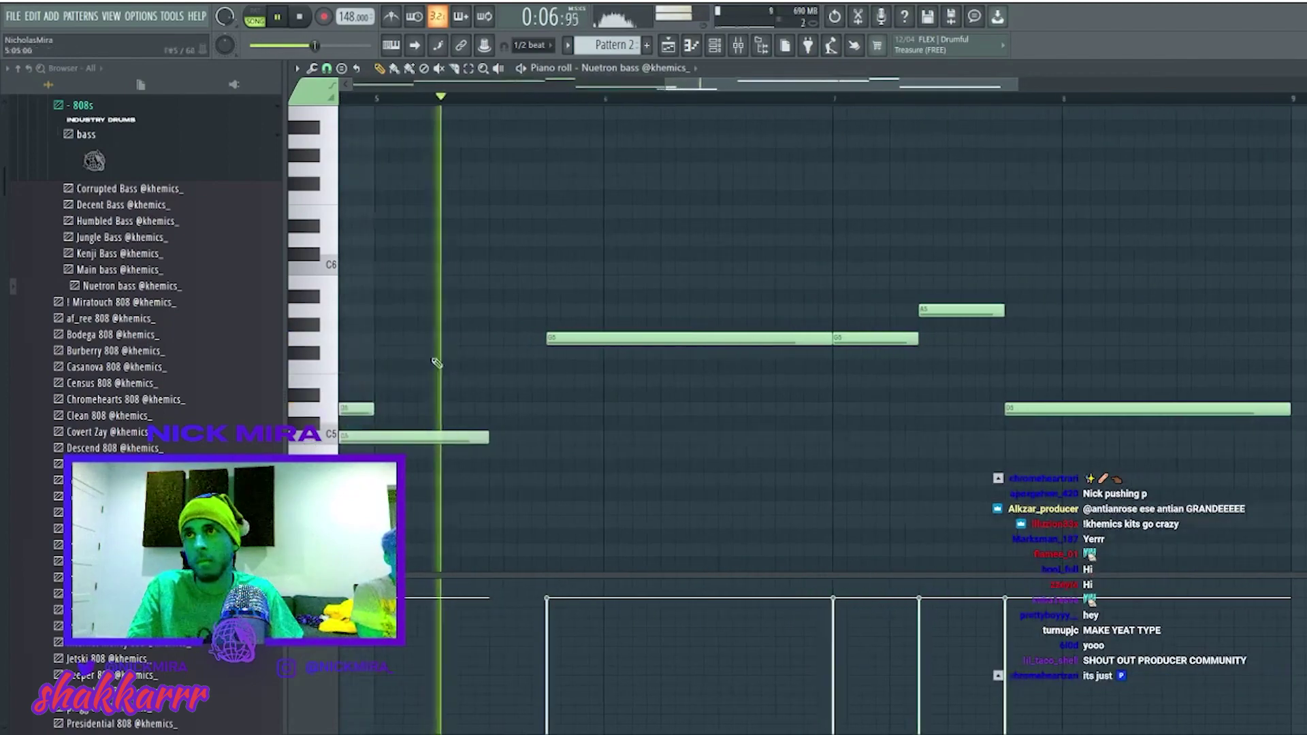
key(ctrl+a)
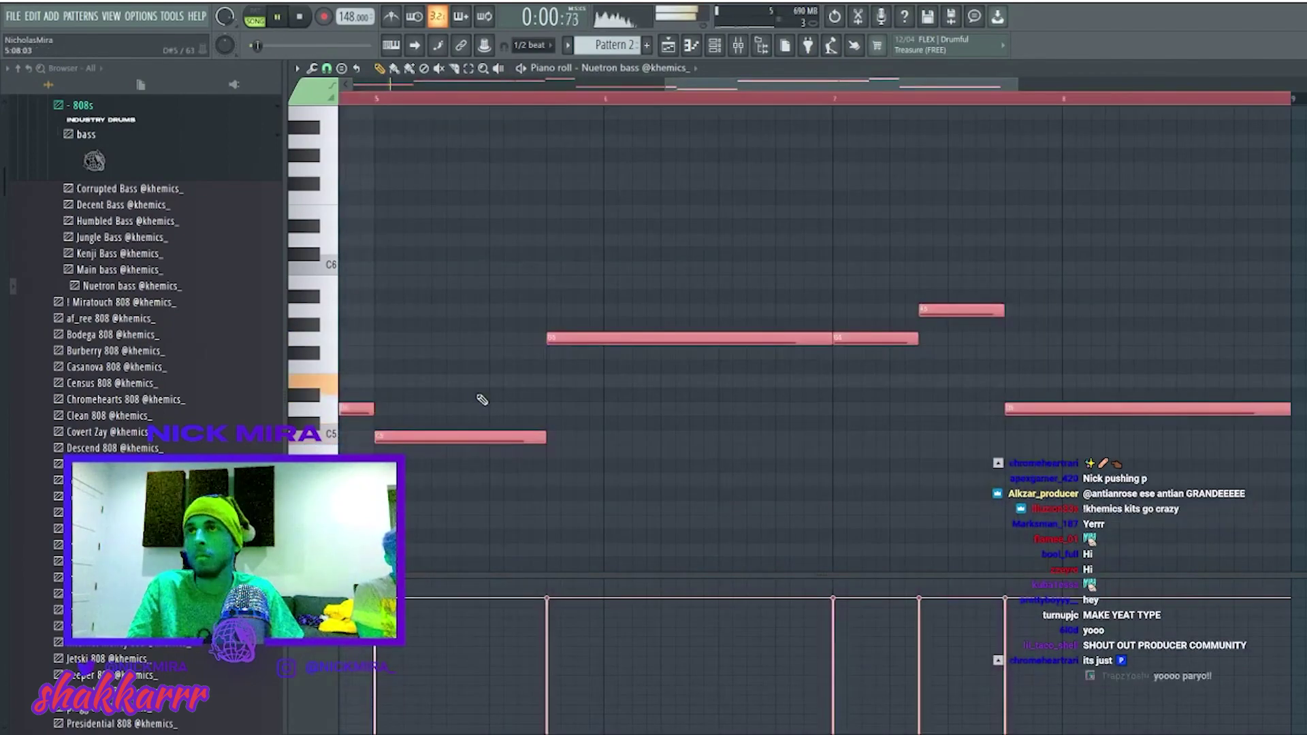
key(ctrl+d)
scroll(911, 124, down, 3)
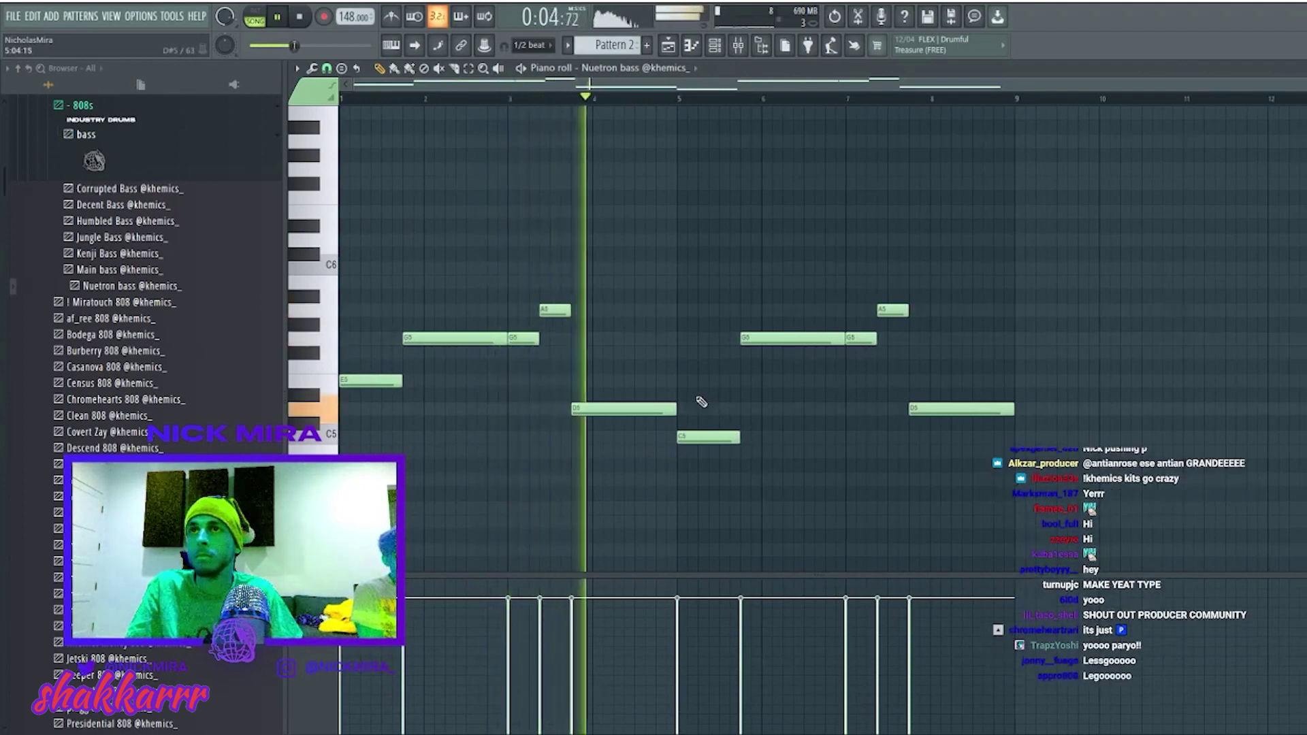
Raise only the C5 bass note at bar 5 by one octave to C6.
click(703, 438)
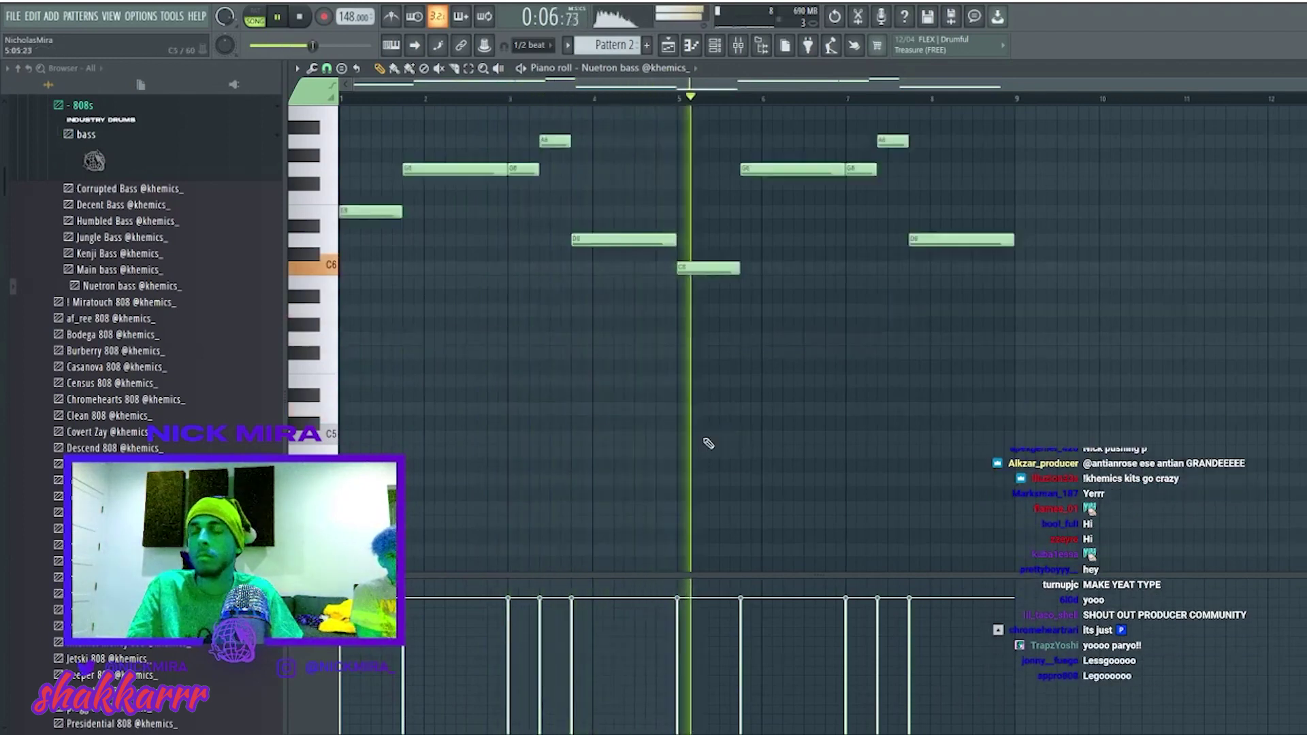
click(704, 438)
key(ctrl+Up)
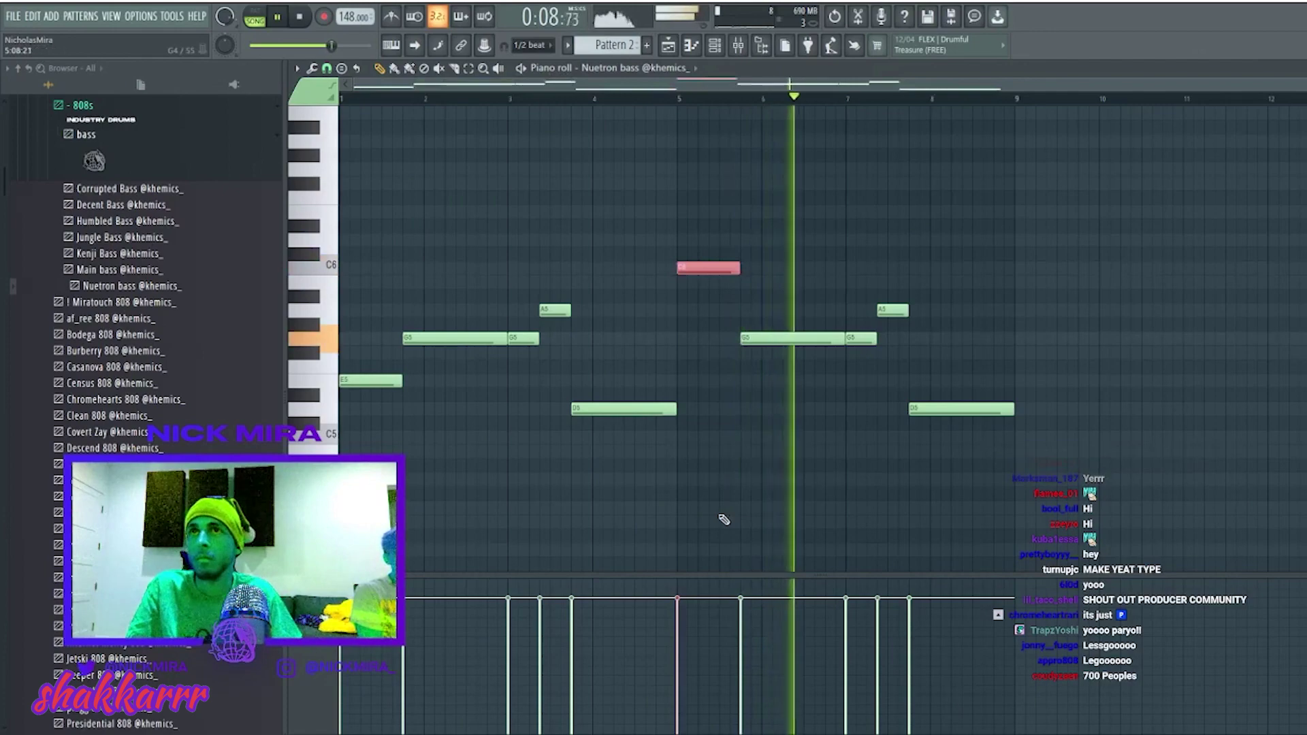
click(984, 410)
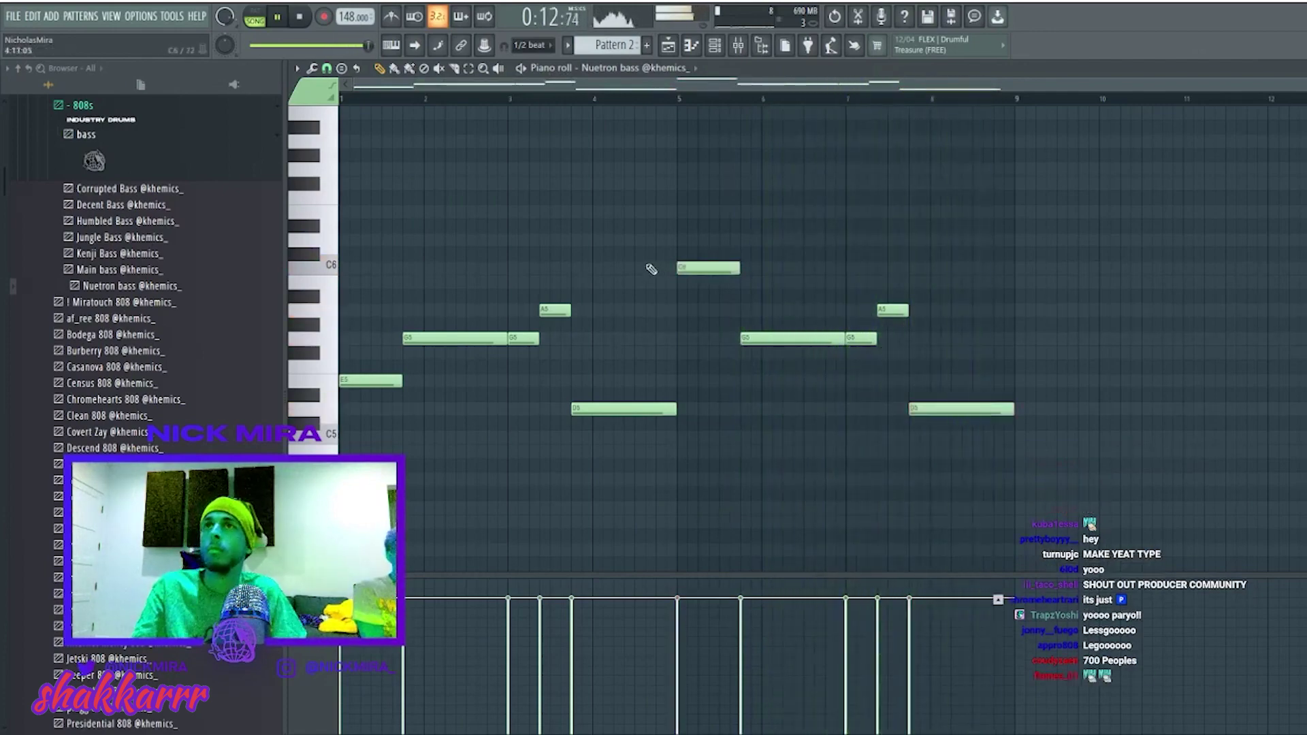
Collapse the 808s sample folder, add an Omnisphere instrument channel and show layer A of its default patch.
key(F7)
scroll(143, 267, up, 3)
click(143, 267)
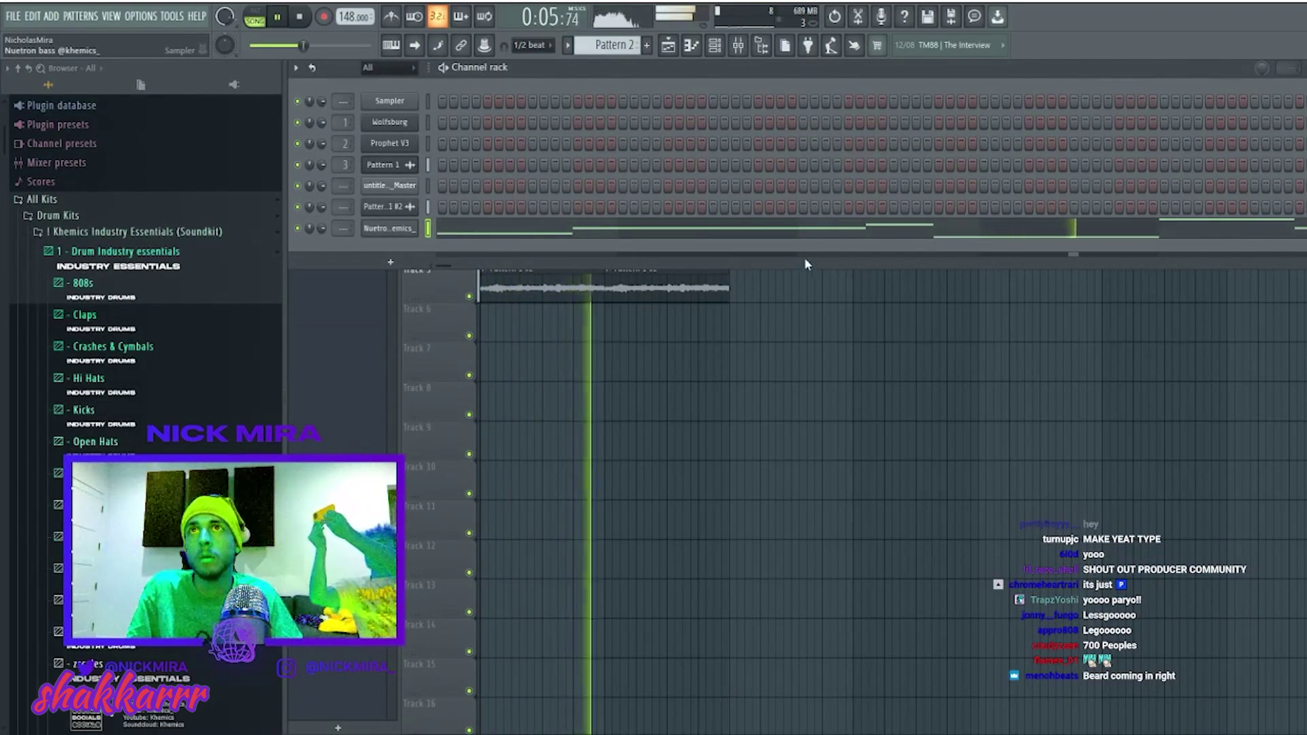
click(389, 228)
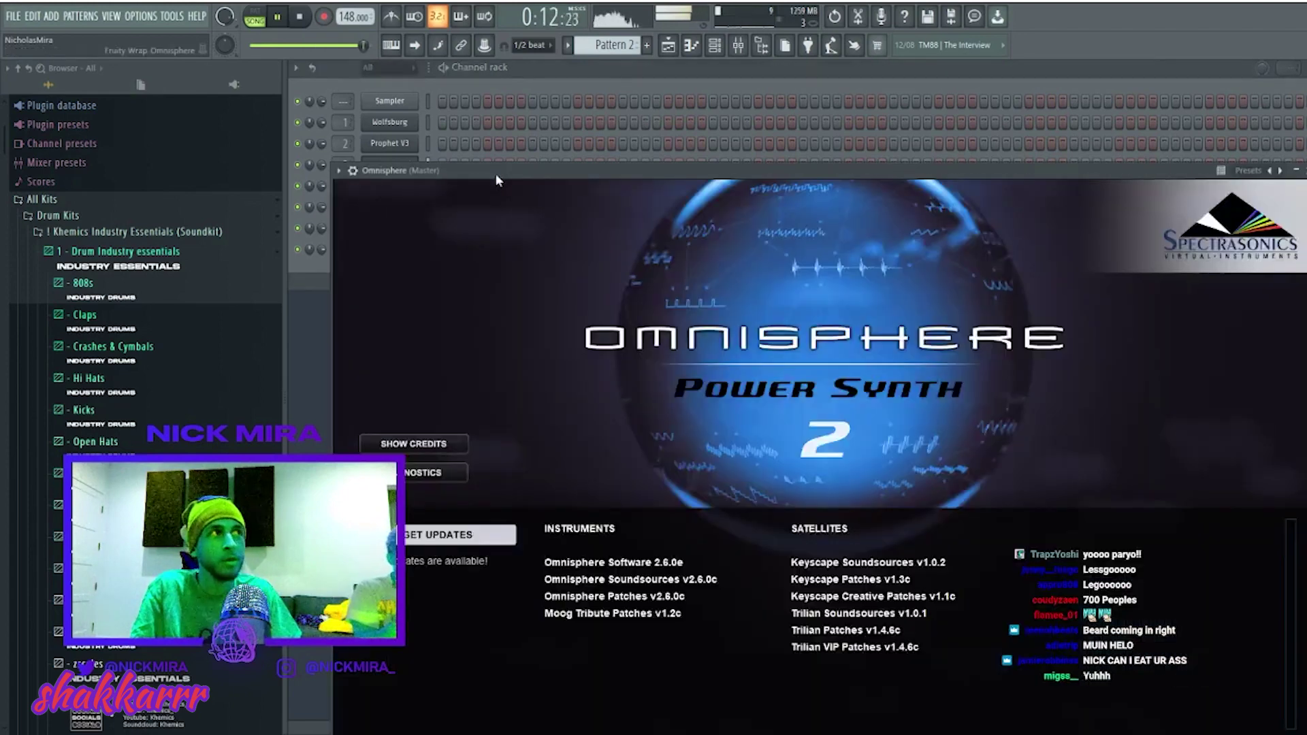
drag(495, 173, 716, 153)
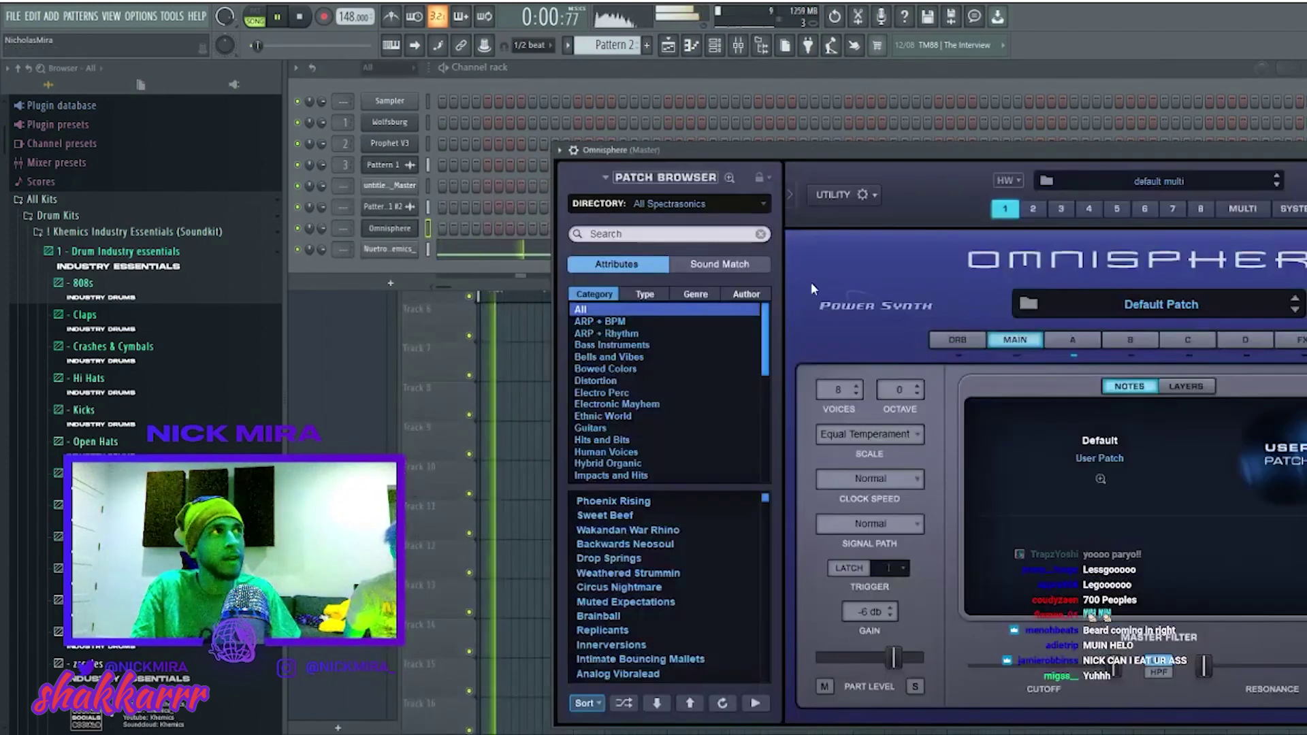
click(1074, 344)
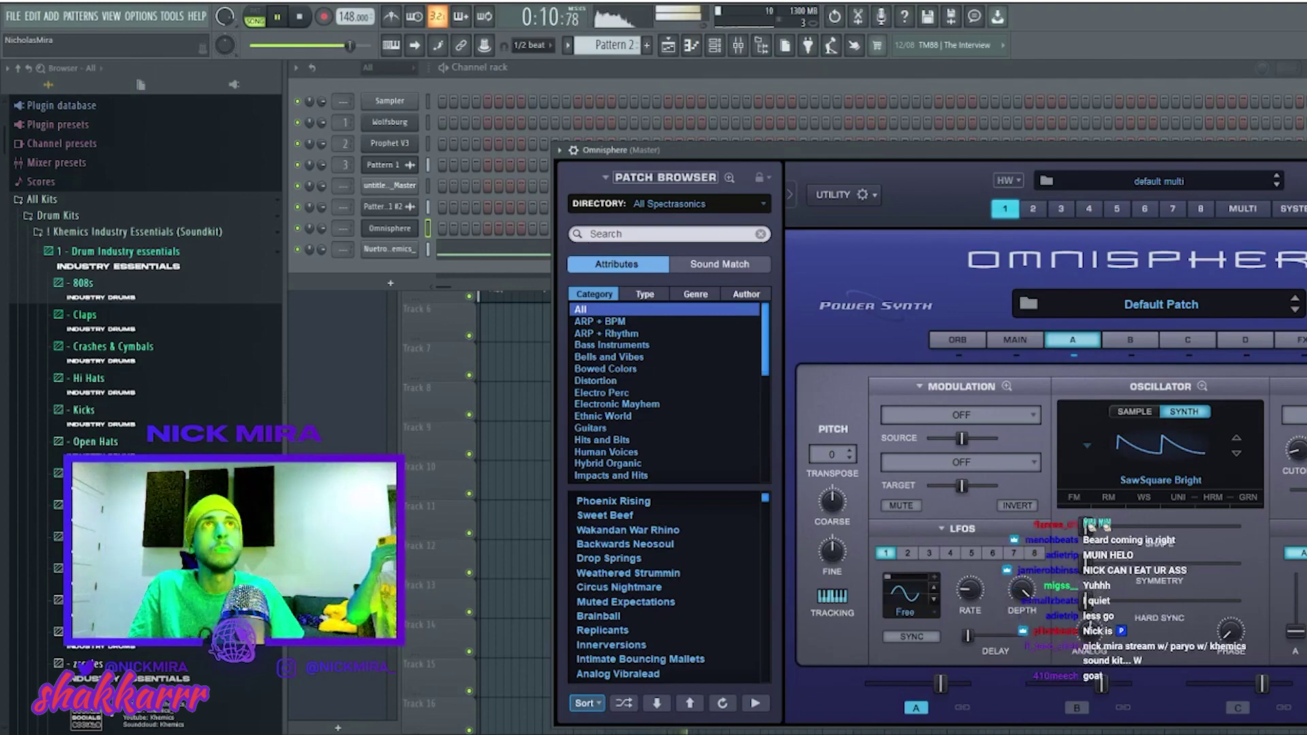
drag(680, 149, 481, 135)
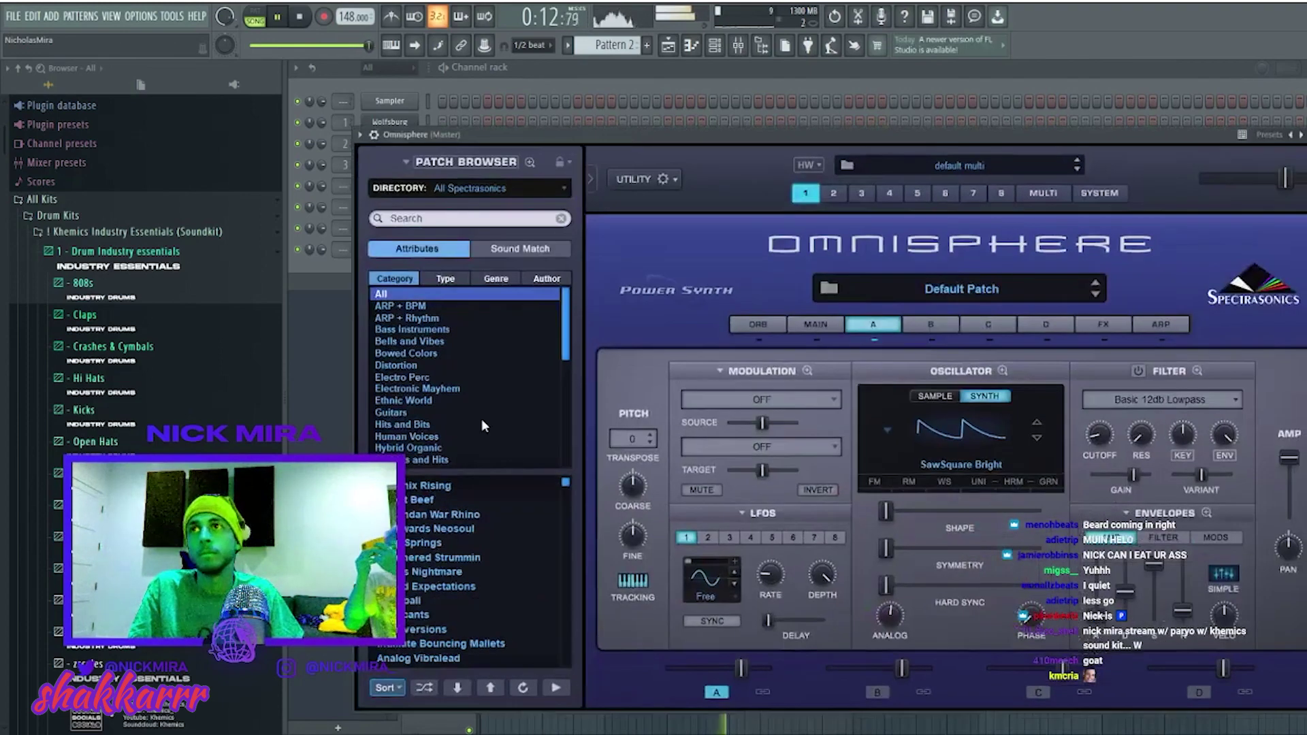
Load the Baritone Guitar a patch from Omnisphere's Guitars category and move the plugin window aside.
click(407, 412)
scroll(456, 530, down, 3)
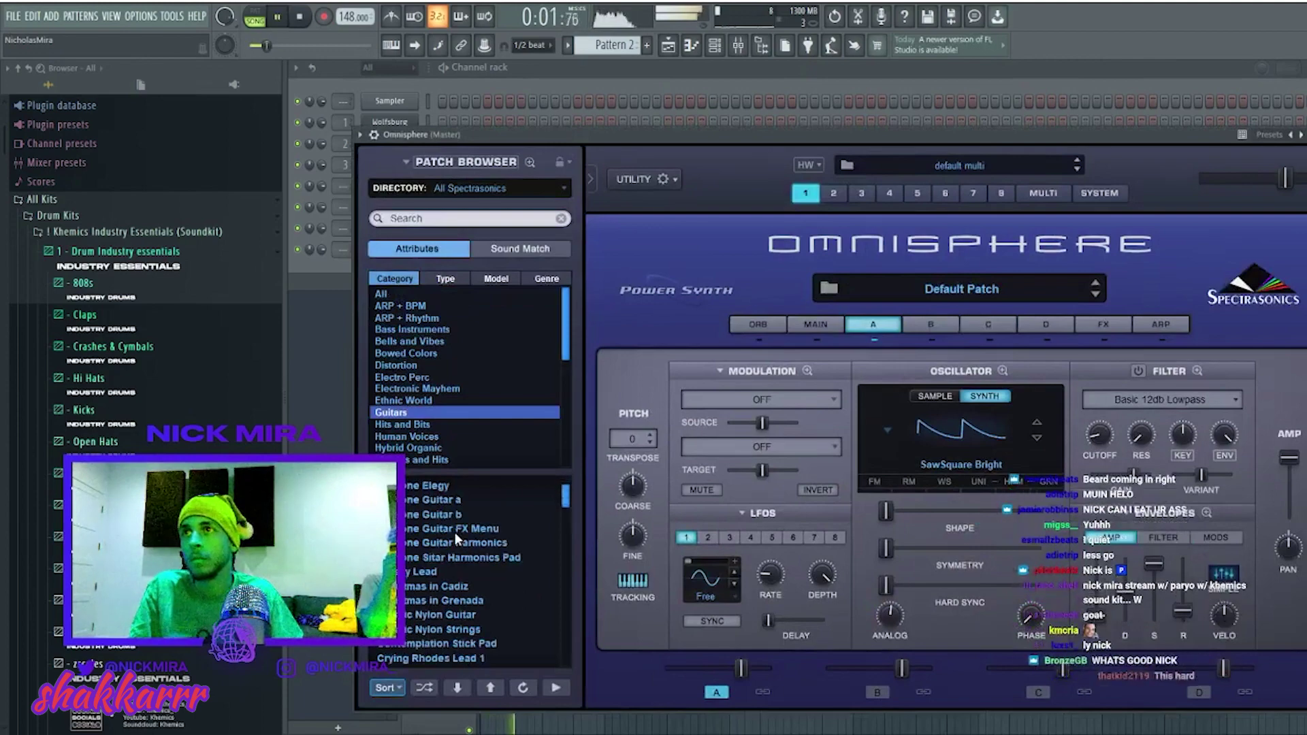
click(452, 499)
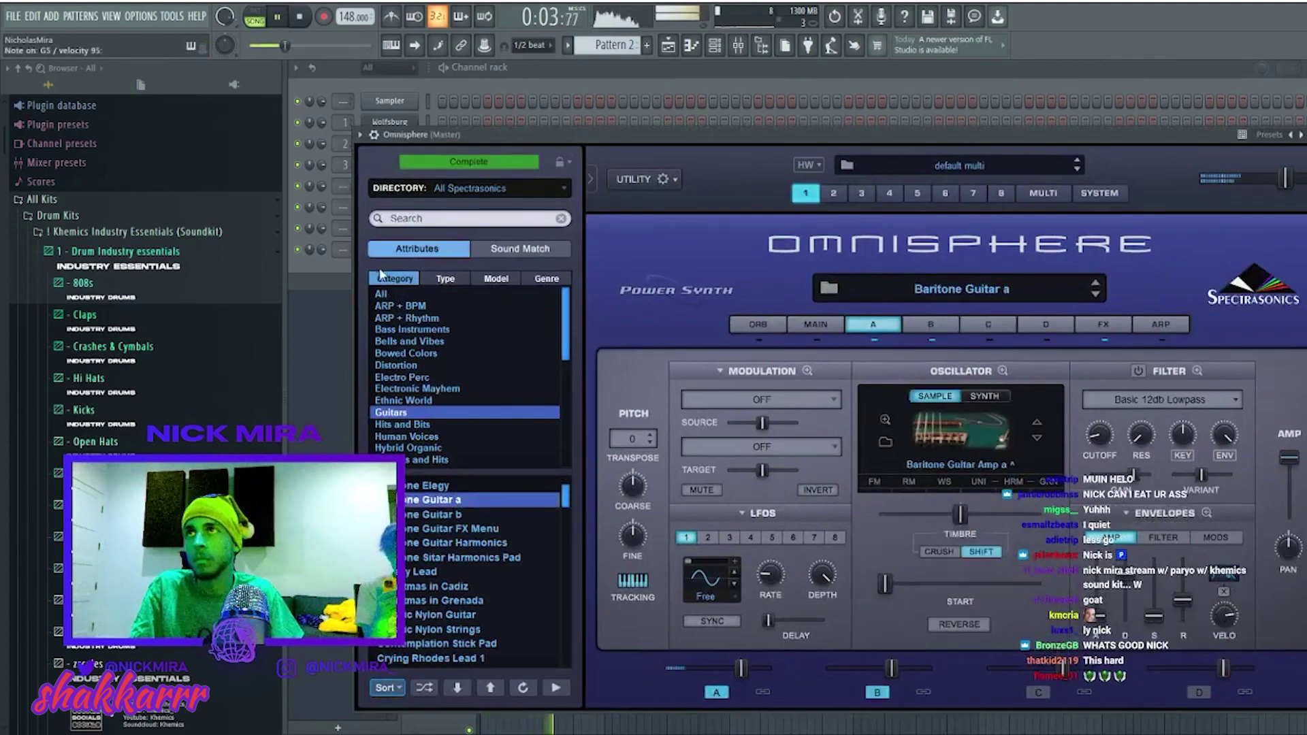
drag(441, 148, 316, 285)
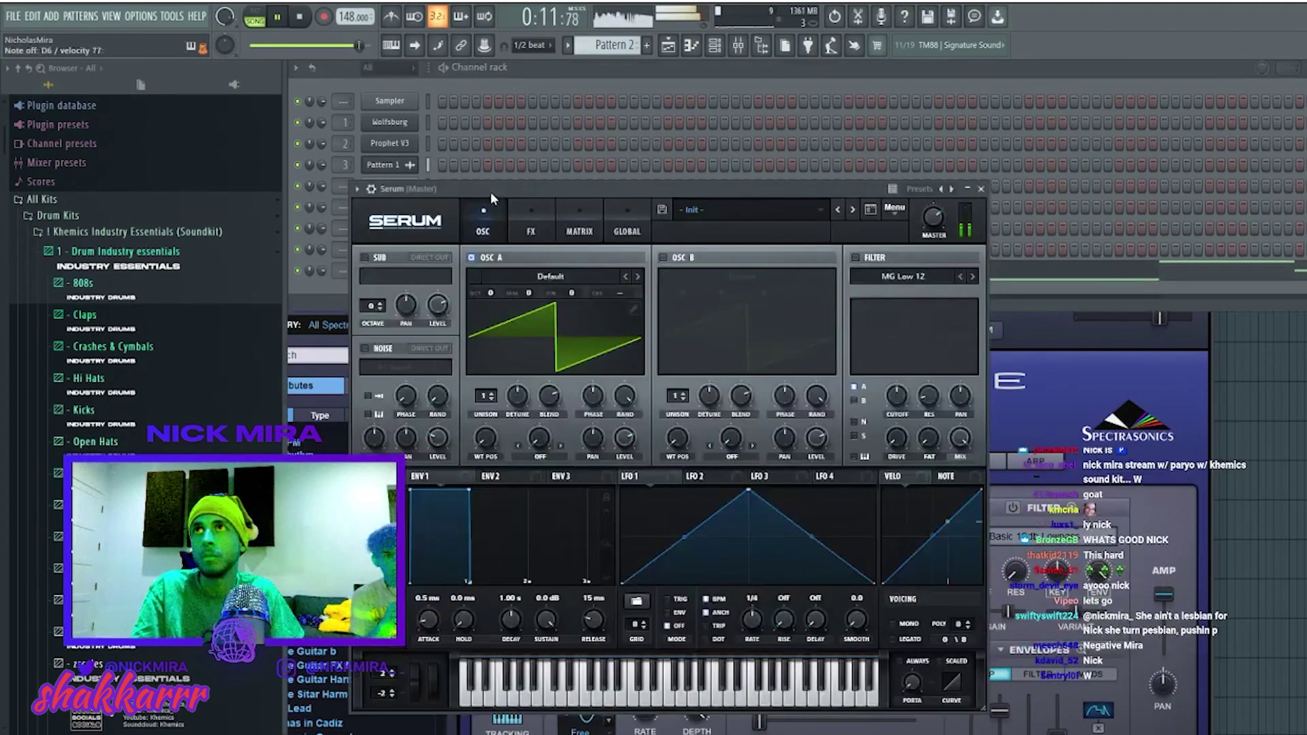
Add a Serum instrument channel and step through its lead presets to LEAD - Feed Me.
drag(492, 192, 846, 235)
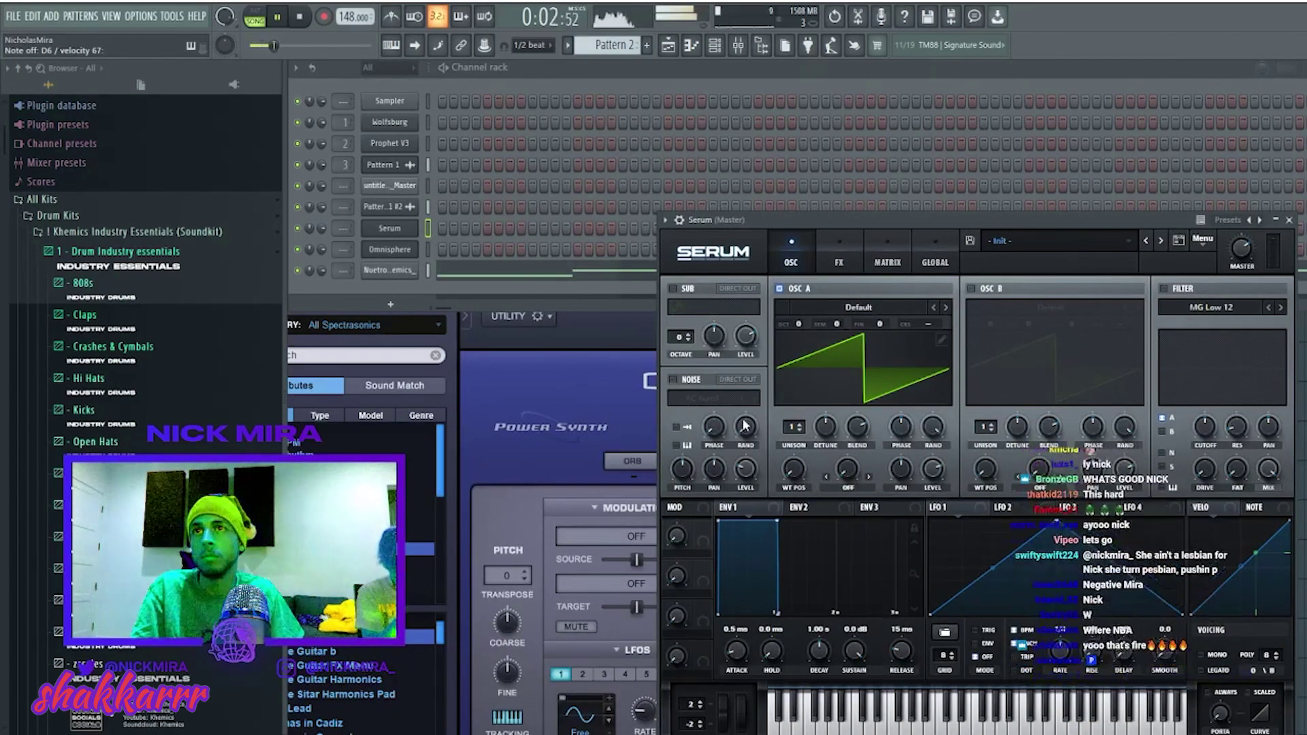
click(1161, 240)
click(1147, 242)
click(1148, 242)
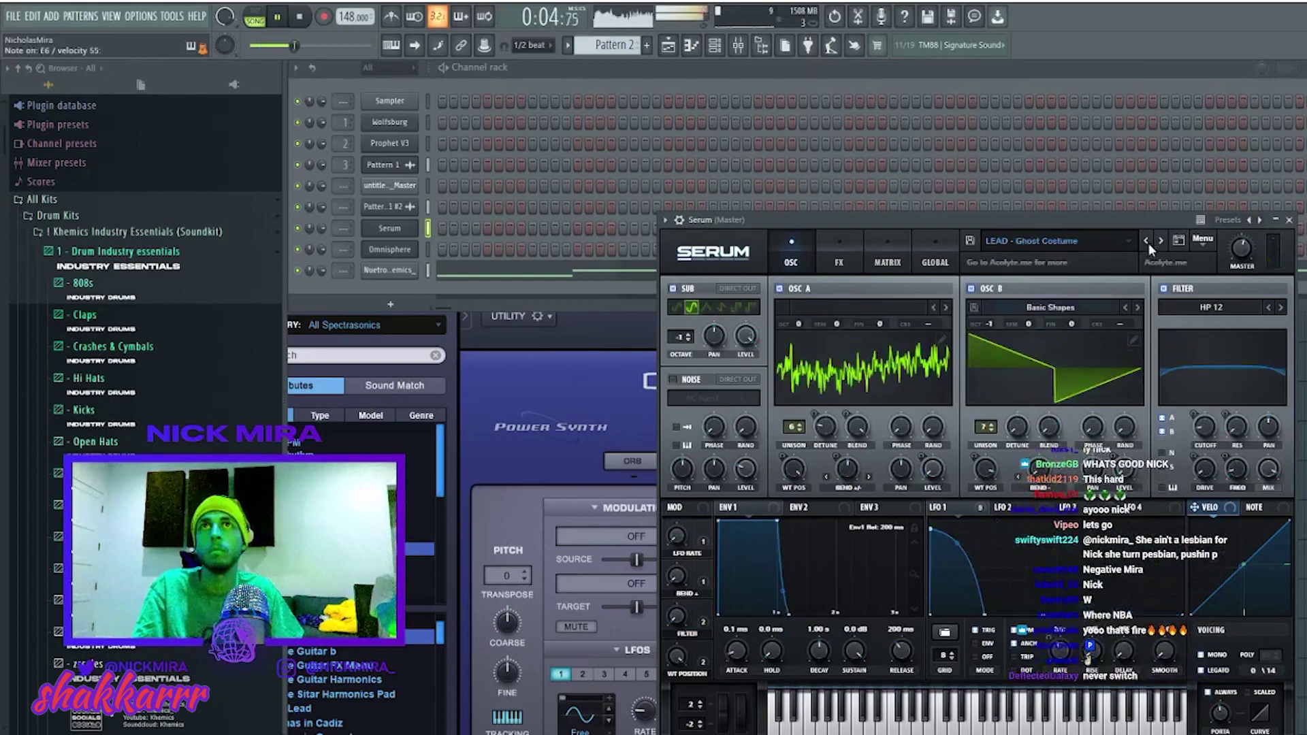
click(1147, 242)
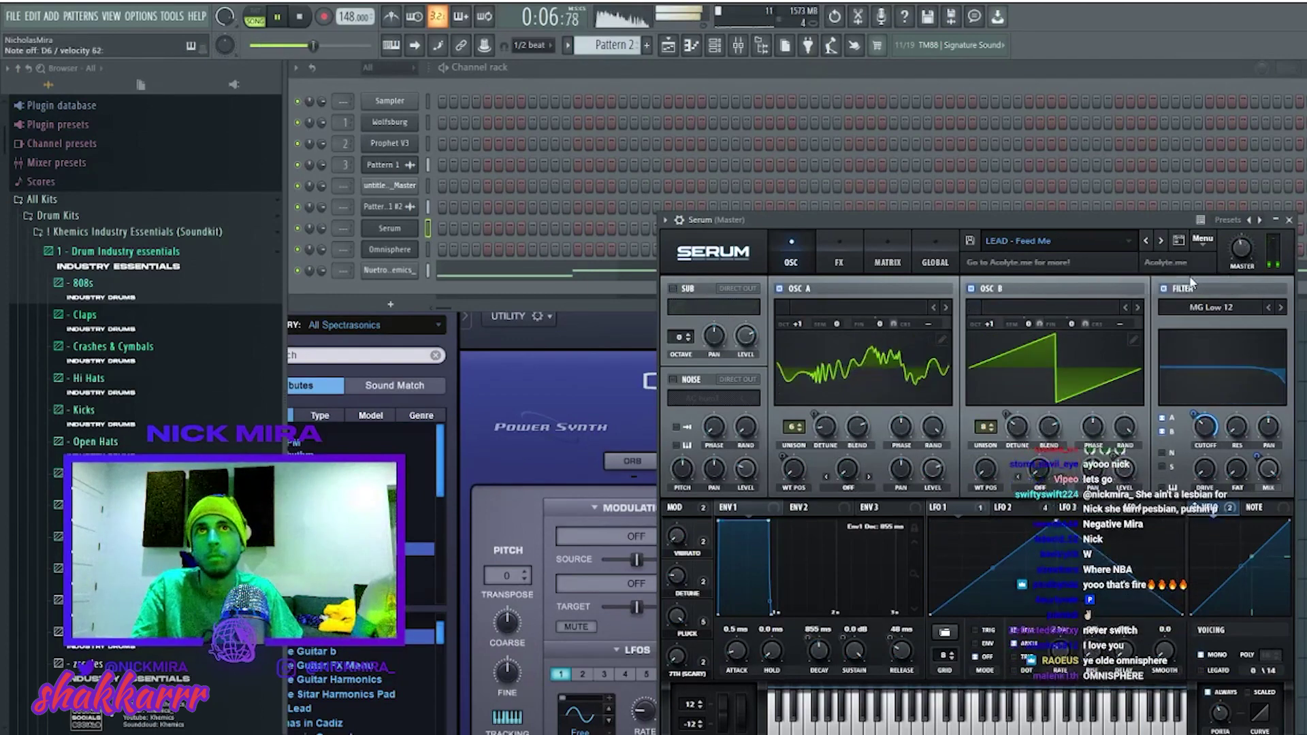
Open the Serum channel's piano roll and try opening melody notes, including D5 at 1:05 and G5 at 1:07, against playback.
click(394, 280)
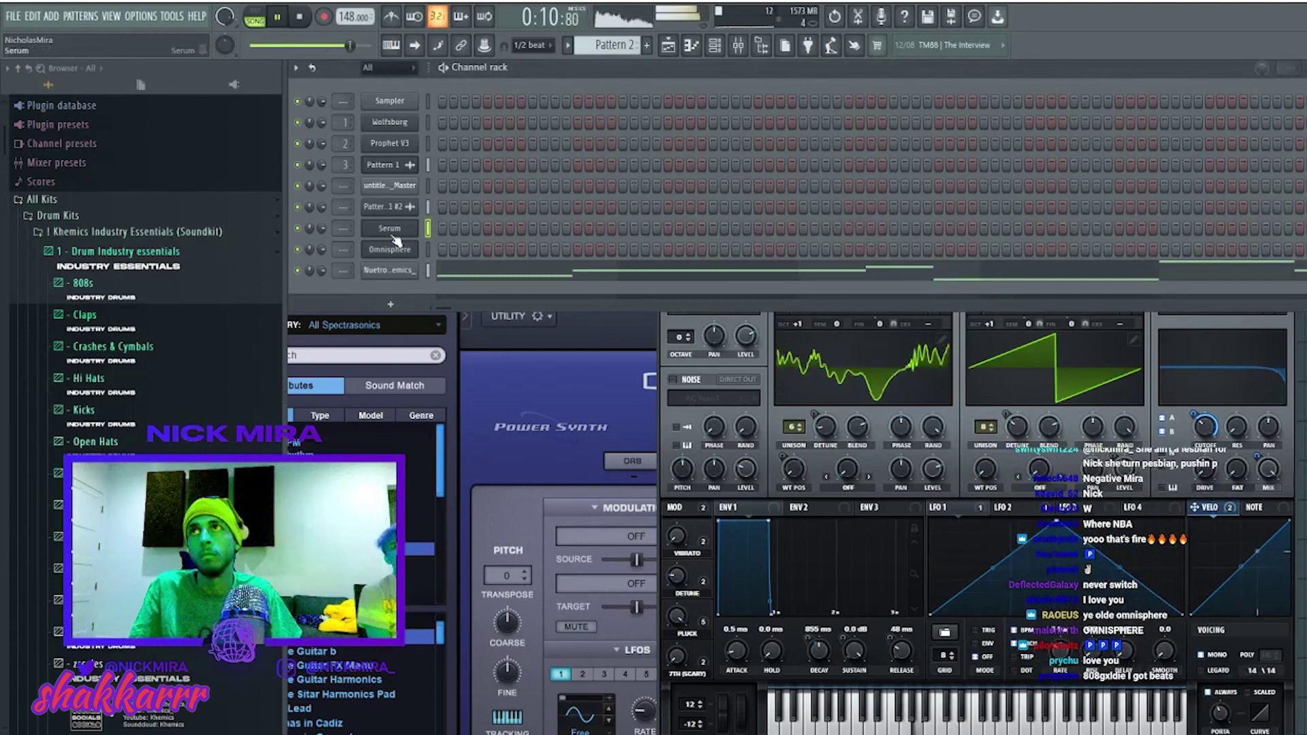
key(F7)
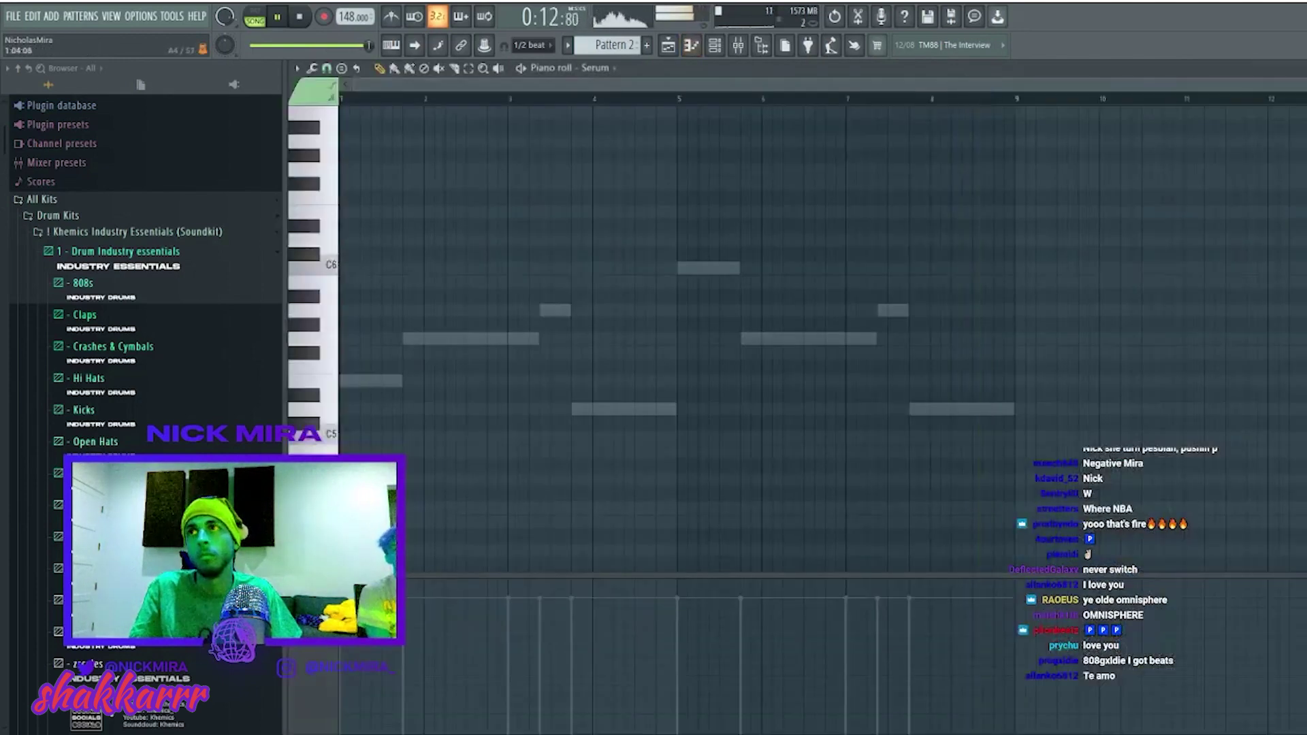
key(space)
key(space)
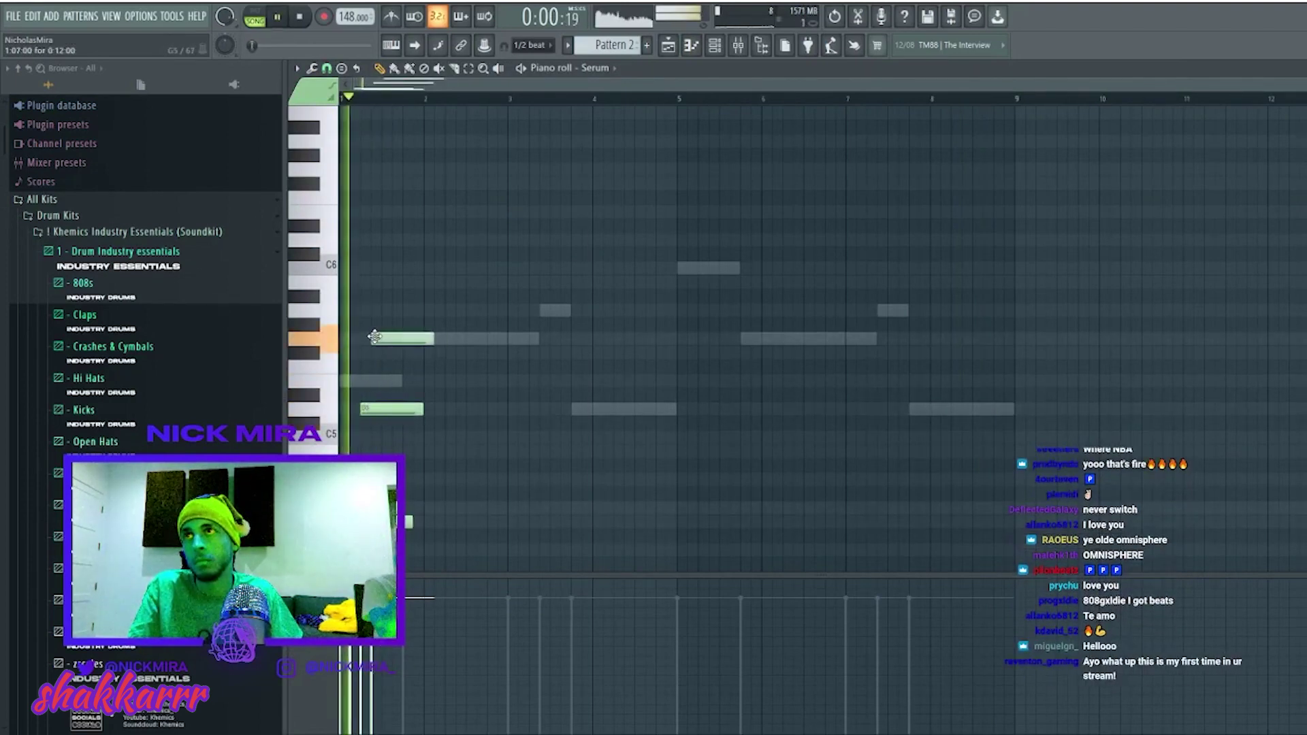
key(space)
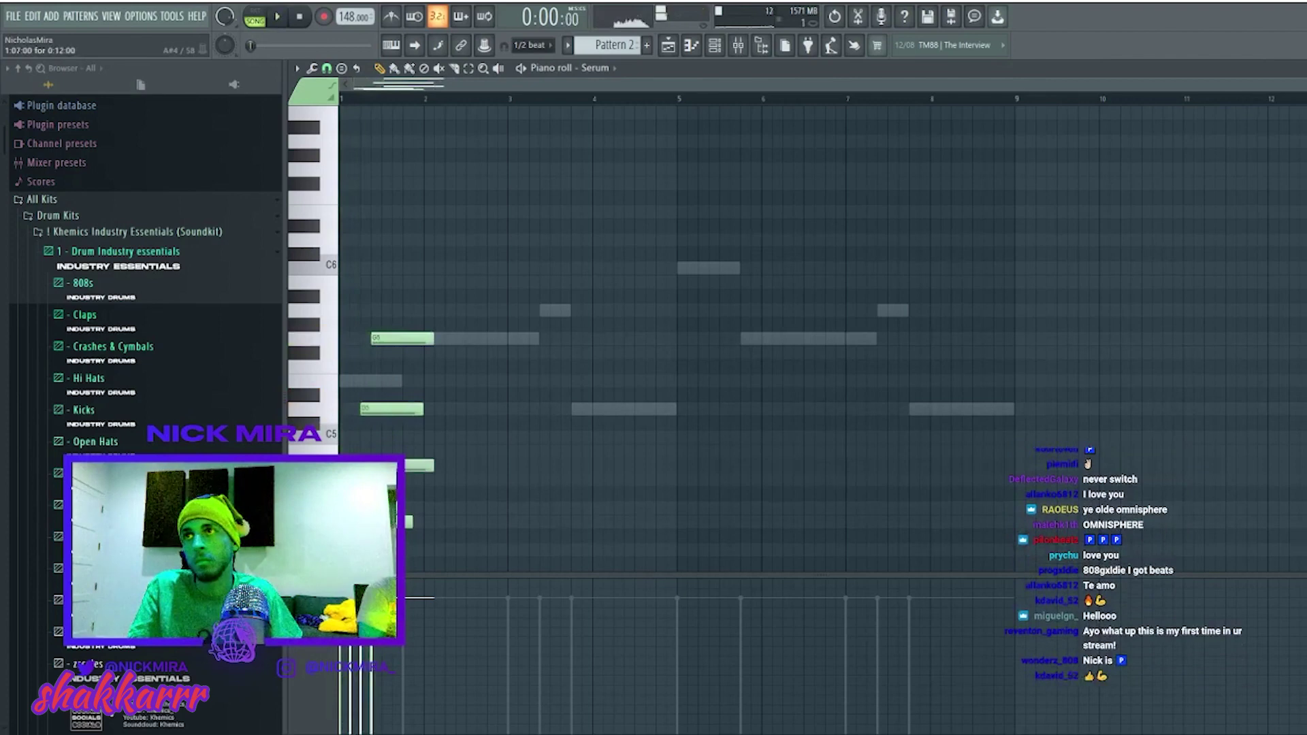
Replace the trial G5 with B4 at 1:07 and continue the Serum melody with G4 at 1:11 and F#4 at 1:13.
drag(395, 338, 416, 508)
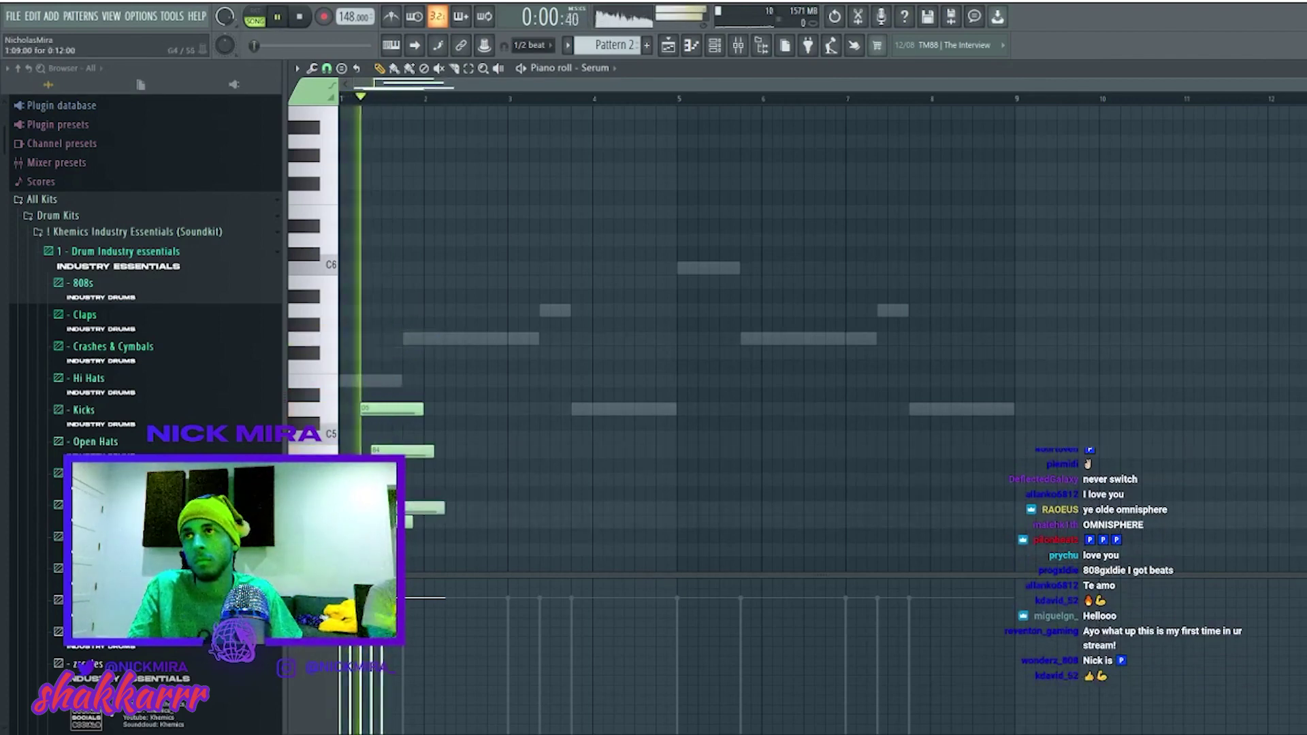
click(429, 522)
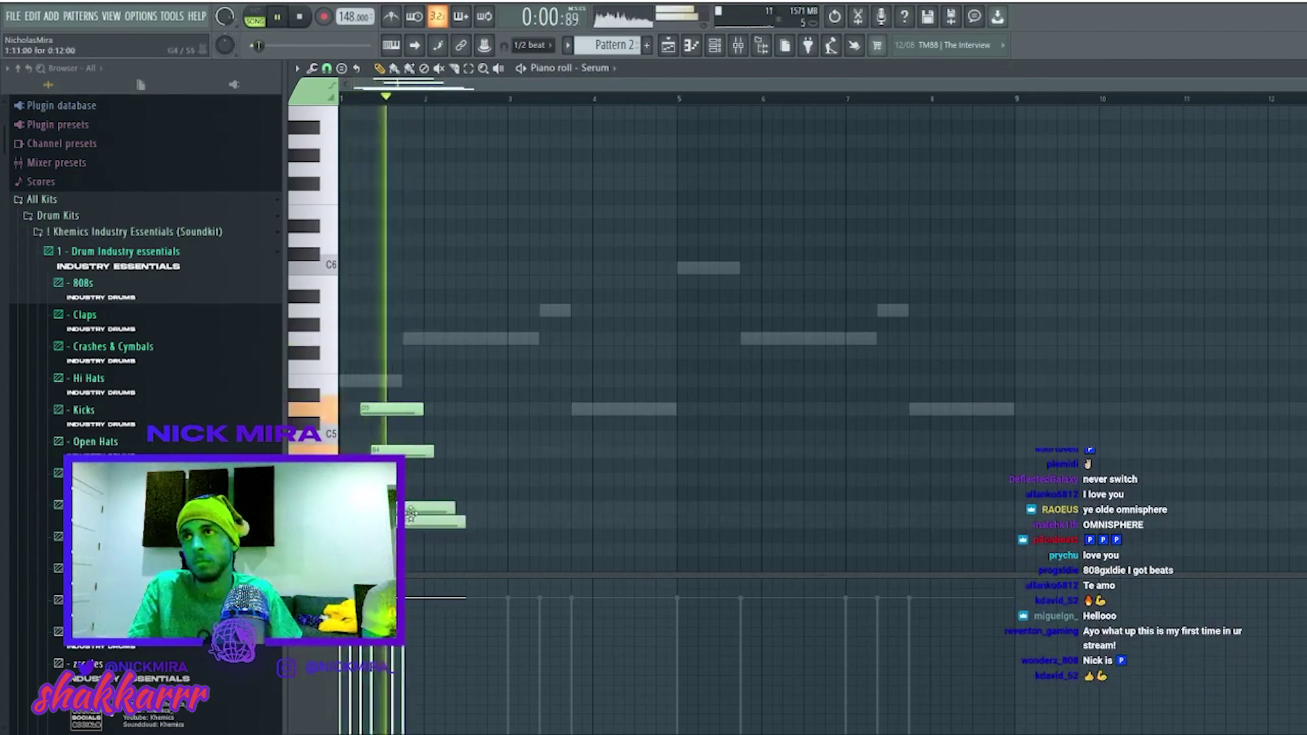
key(space)
key(space)
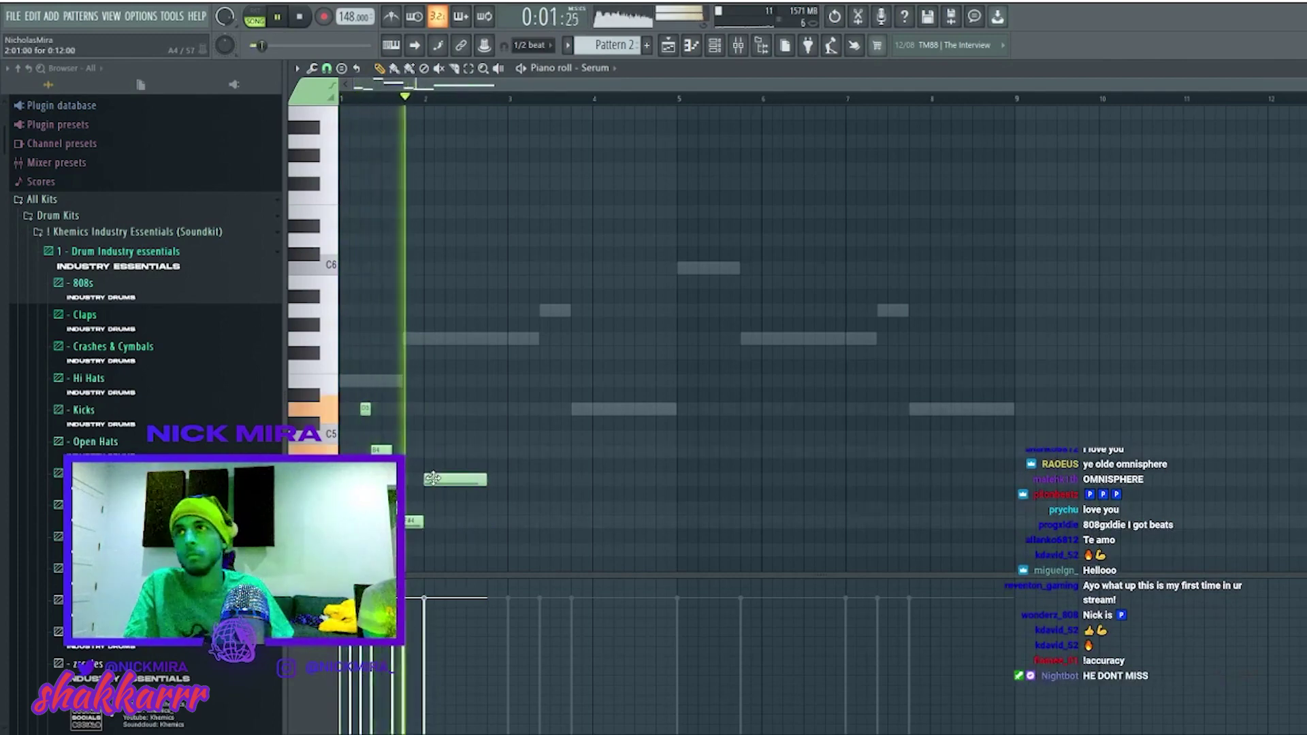
Complete the Serum phrase with a two-step B4 at 1:15 and a one-bar A4 at 2:01, and repeat it an octave higher through bar 8.
drag(487, 479, 508, 479)
drag(424, 479, 424, 479)
click(416, 450)
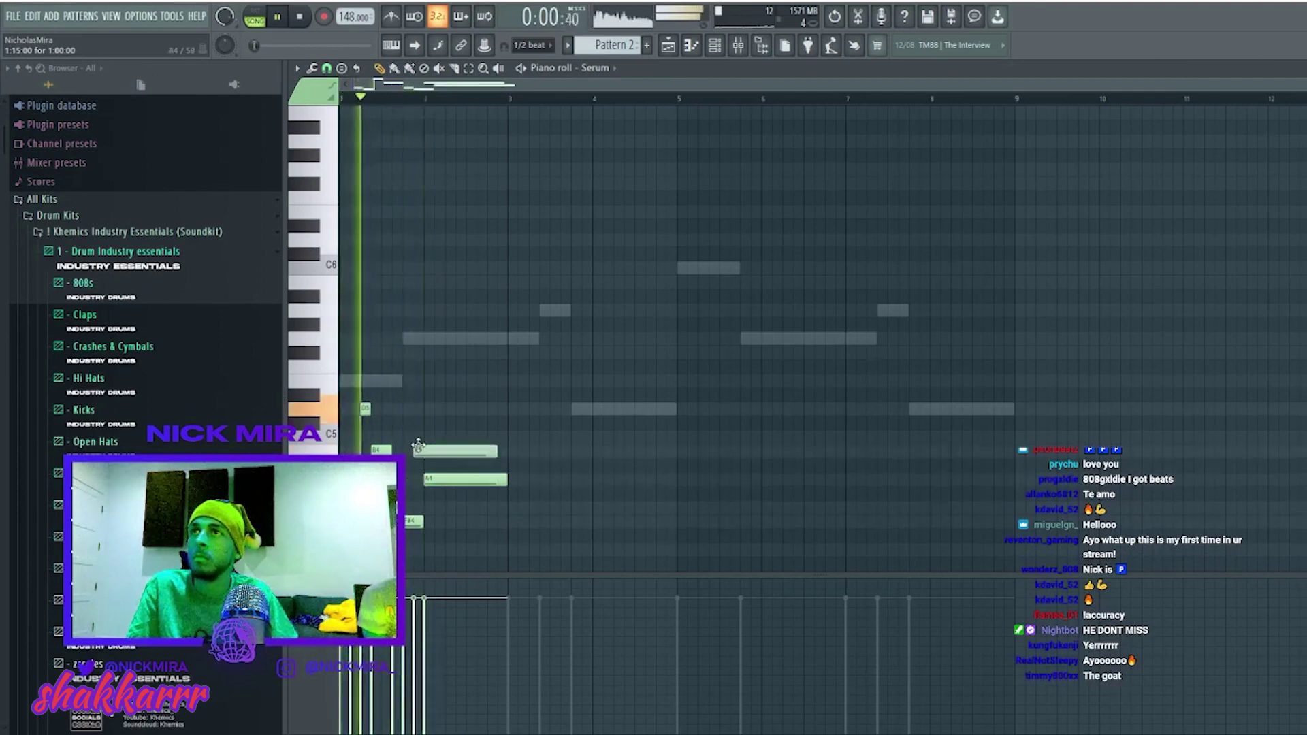
drag(497, 451, 424, 450)
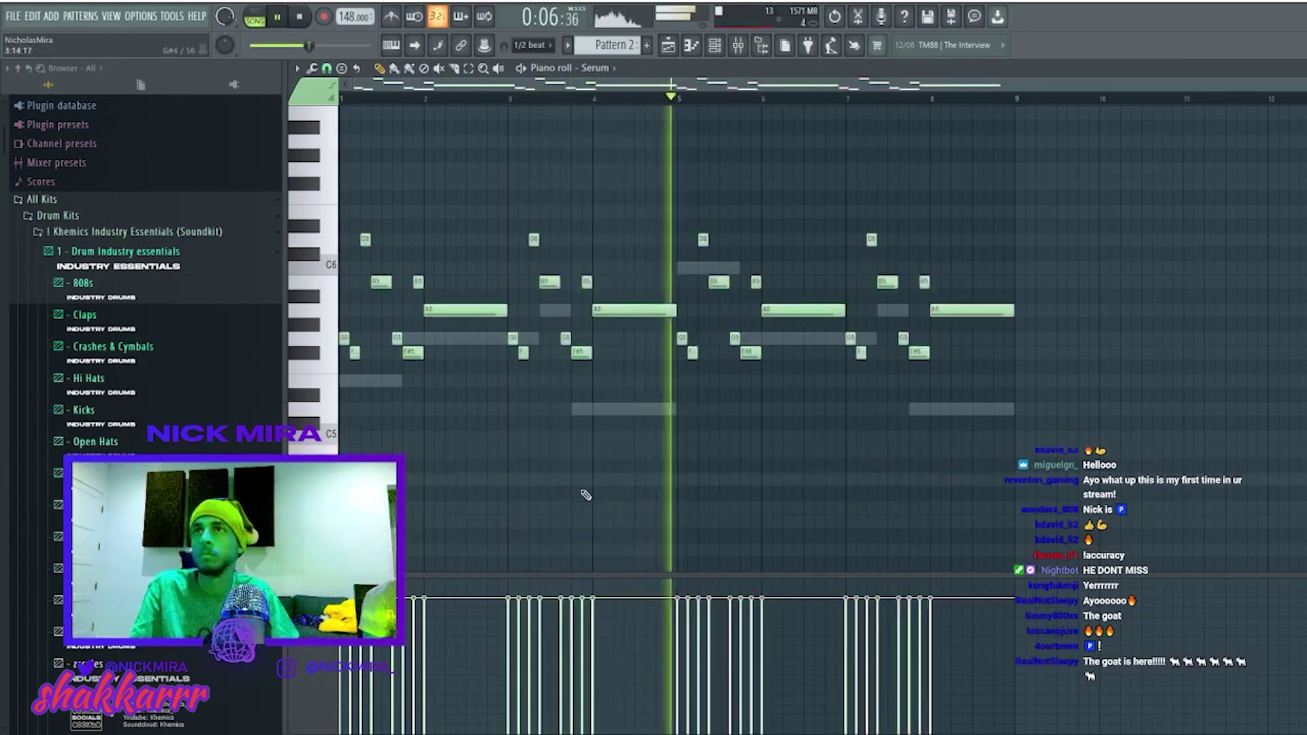
Return to Serum, step through leads such as LEAD - Ghost Costume and open the preset browser around LEAD - Jack You 2.
key(F7)
click(1023, 323)
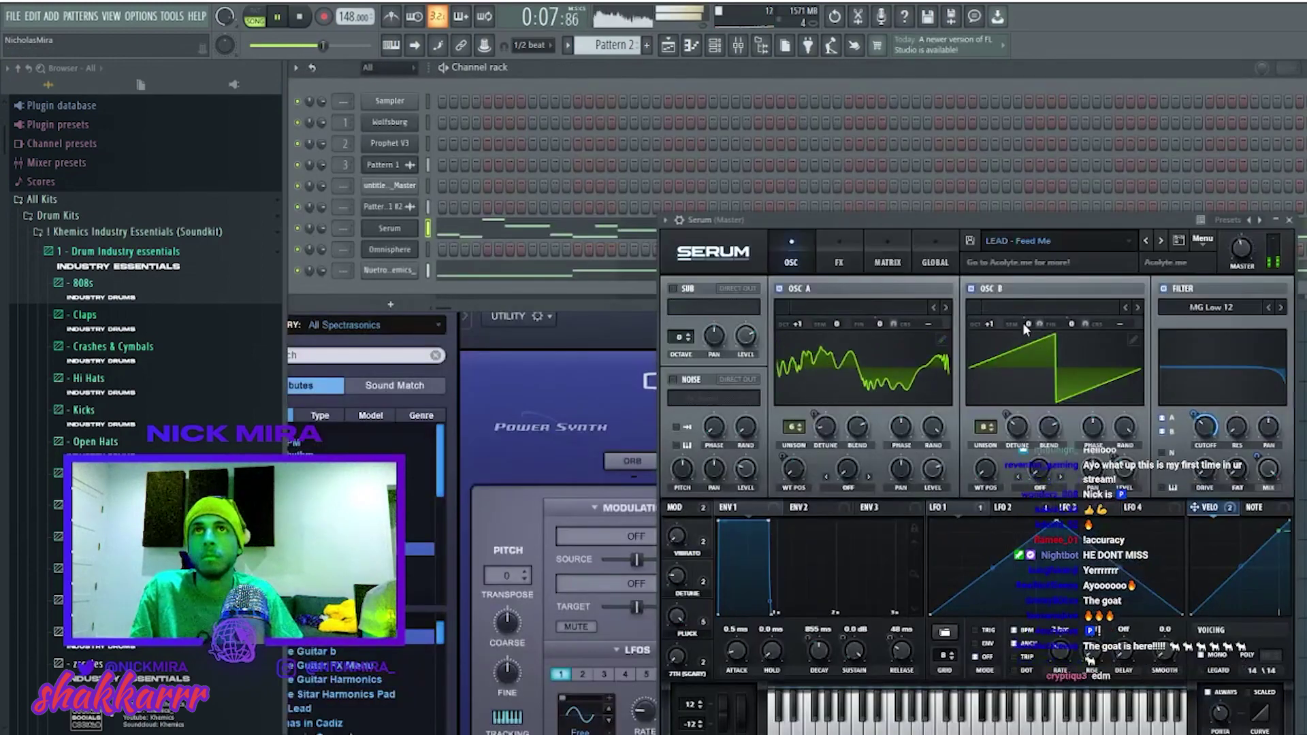
click(1160, 239)
click(1113, 245)
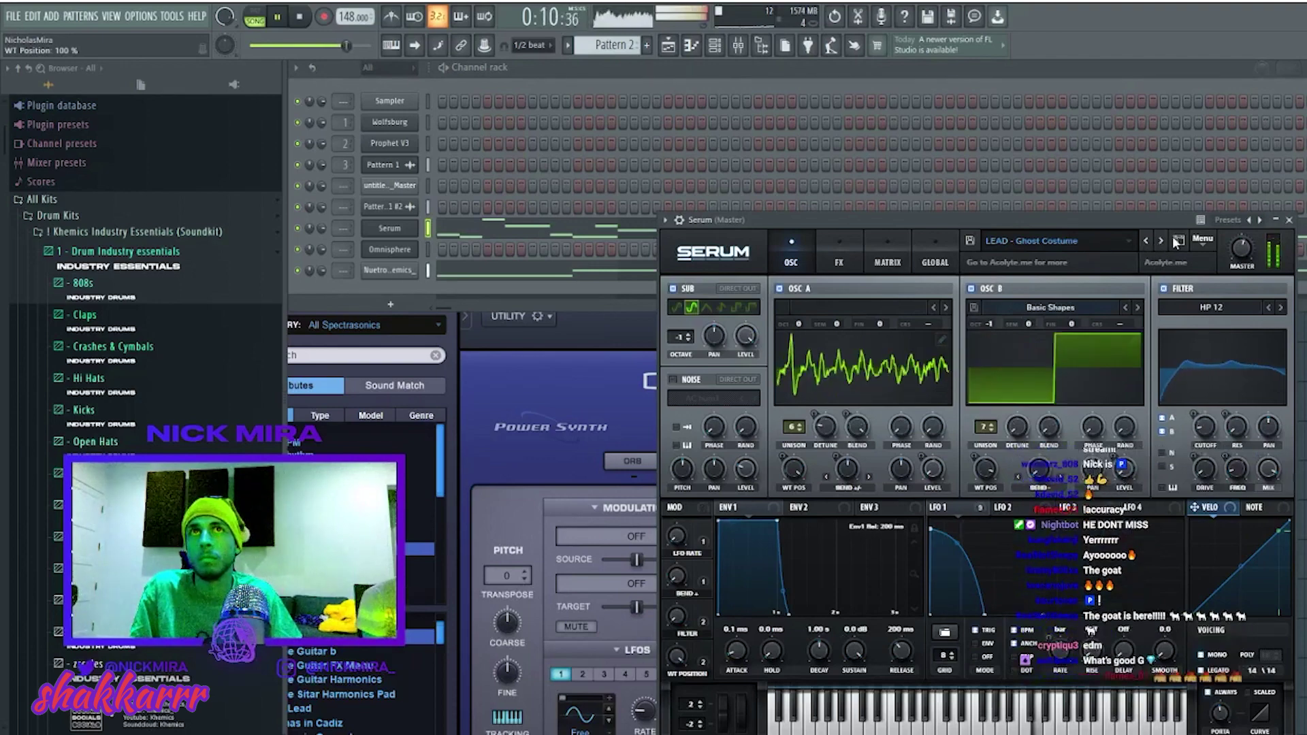
click(1162, 238)
click(1162, 235)
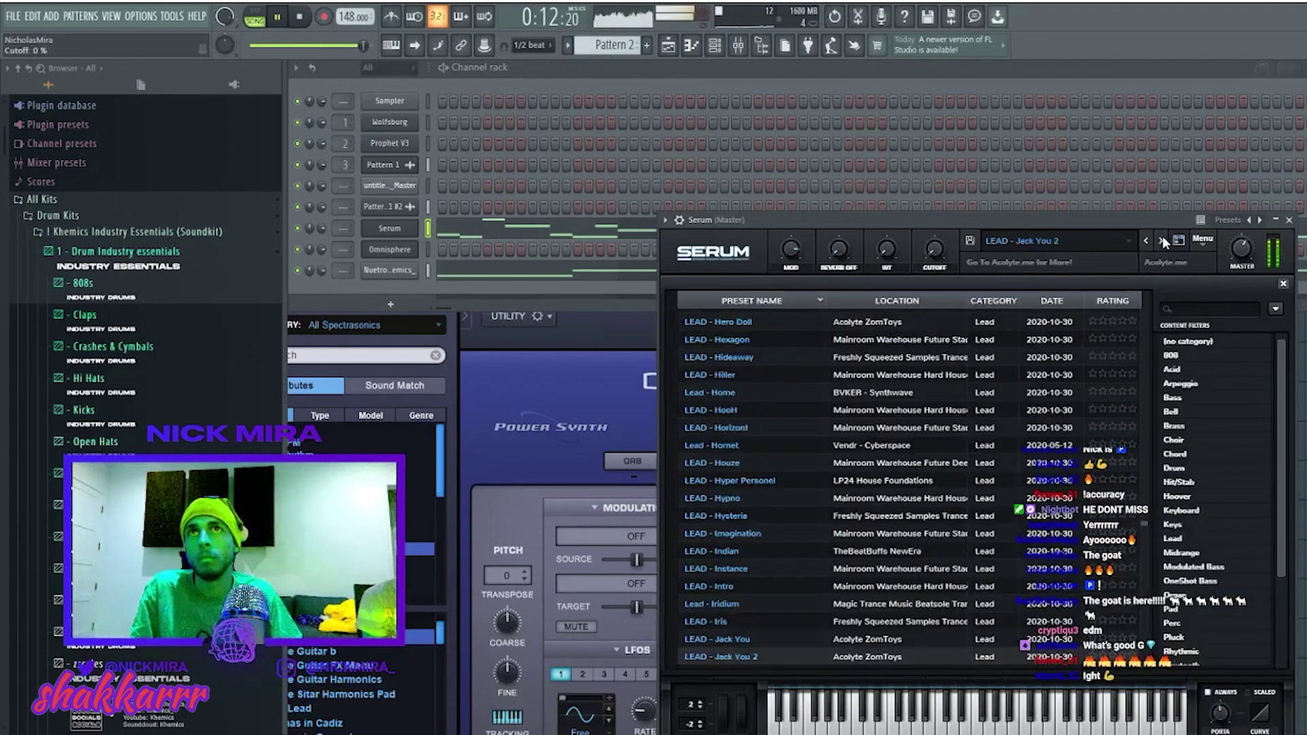
Audition lead presets in Serum's browser against the playing beat, including LEAD - Jack You, Lead - Juice and LEAD - Long PWM.
click(326, 235)
click(900, 533)
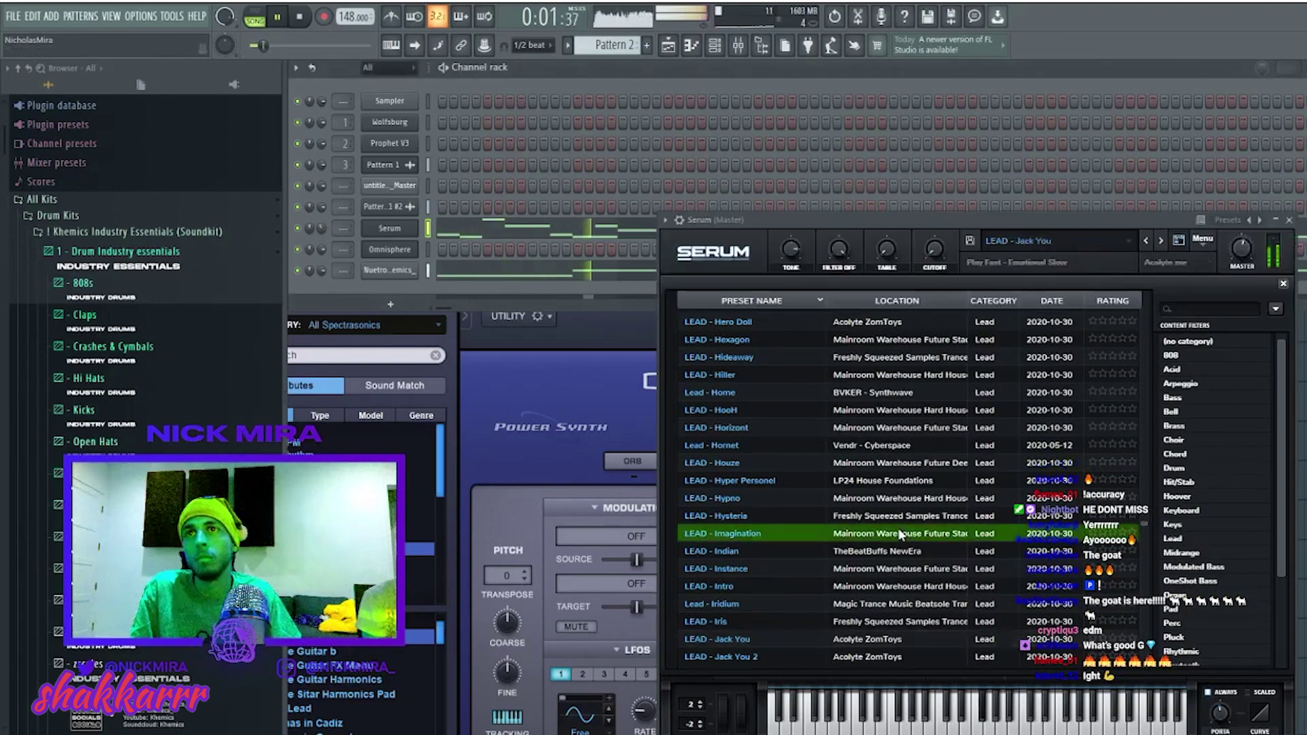
scroll(900, 527, down, 2)
click(885, 606)
scroll(866, 570, down, 2)
scroll(857, 538, down, 5)
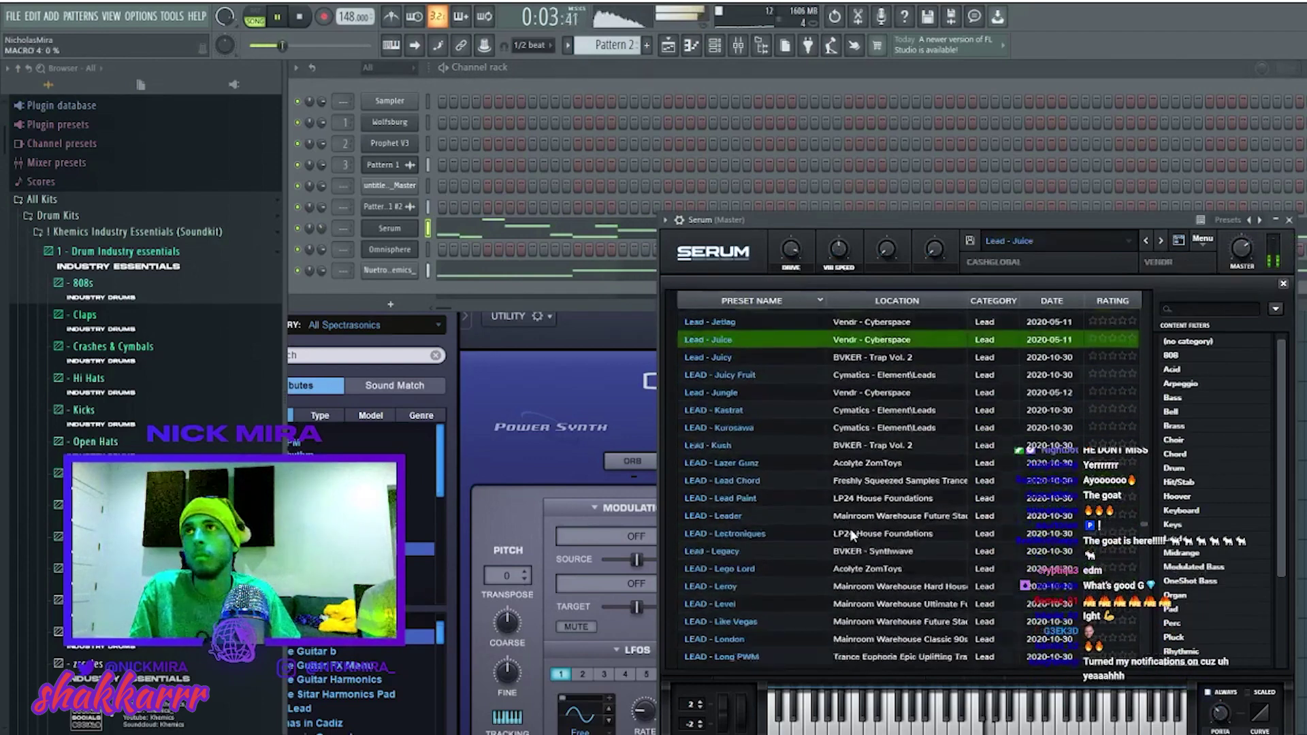
click(840, 481)
scroll(841, 481, down, 2)
click(779, 461)
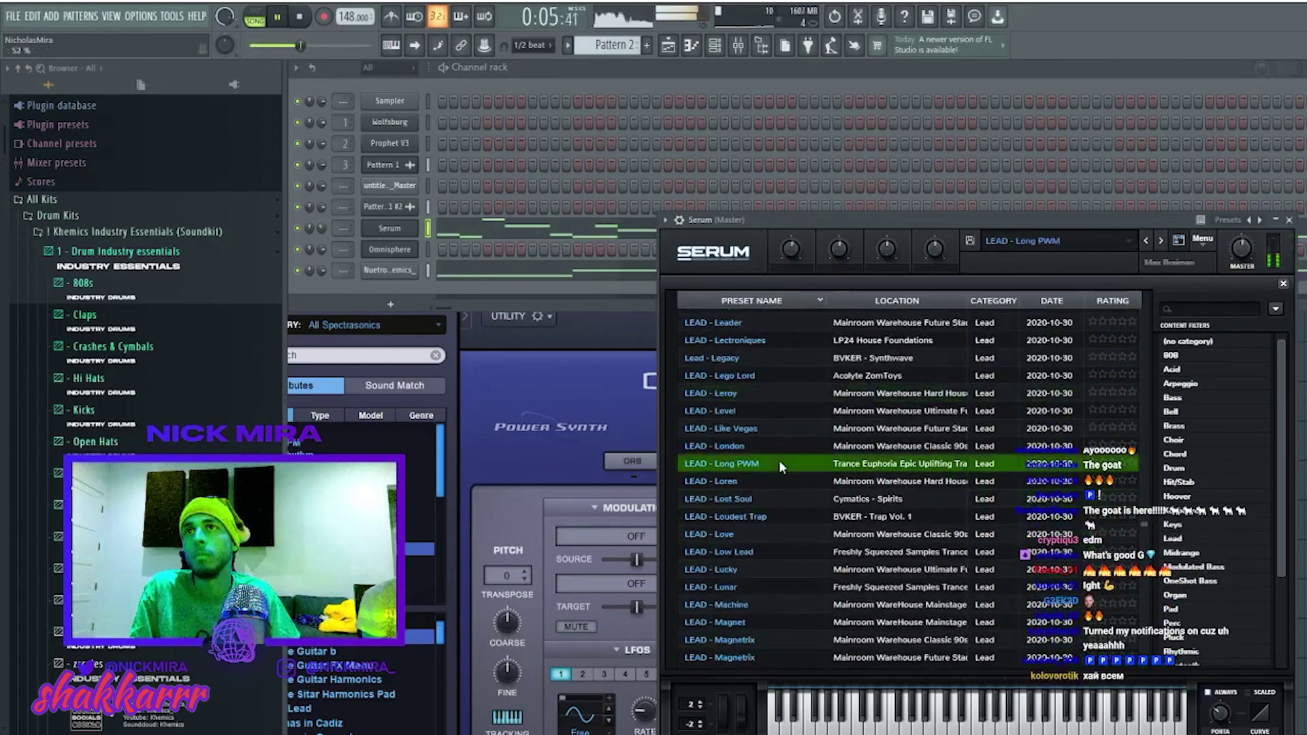
scroll(779, 460, down, 2)
Audition more lead presets in Serum's browser against the playing beat, including LEAD - Moderno and LEAD Sadness.
click(306, 229)
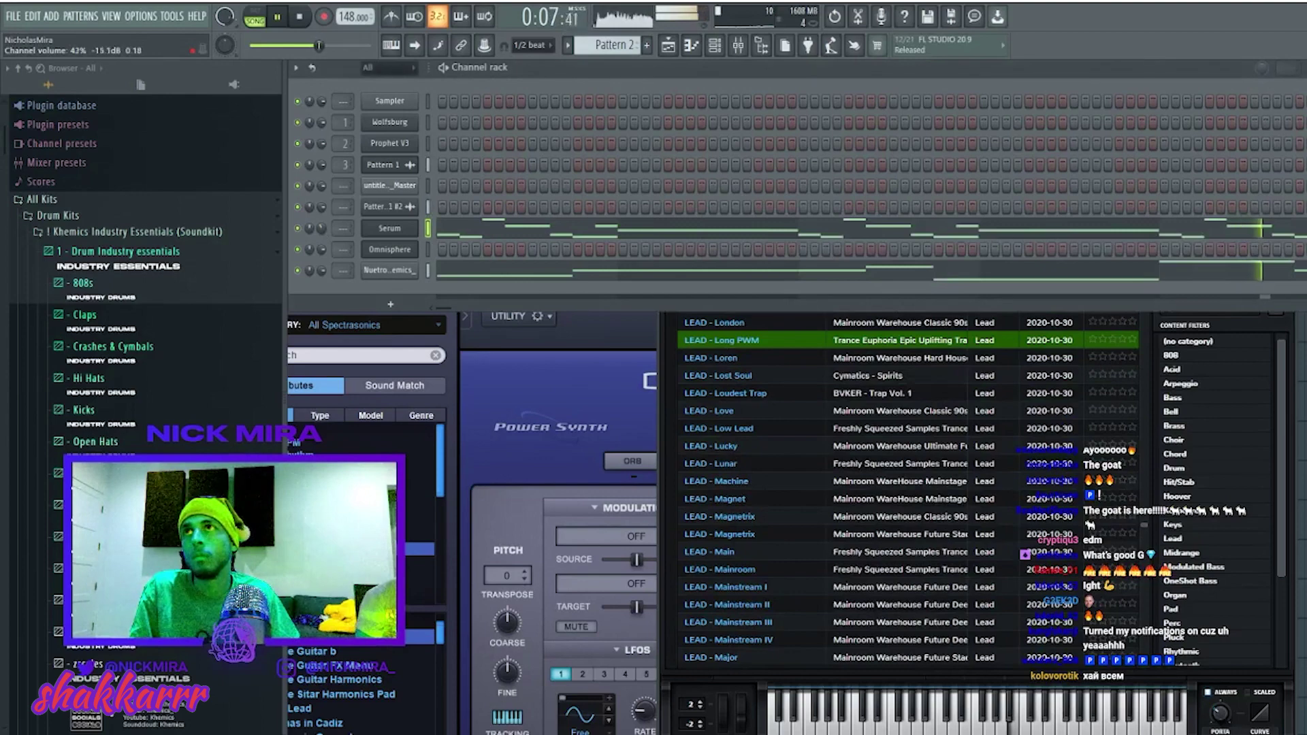
click(761, 496)
scroll(761, 490, down, 2)
scroll(762, 490, down, 2)
click(761, 490)
scroll(762, 490, down, 2)
click(762, 490)
scroll(770, 484, down, 2)
click(773, 466)
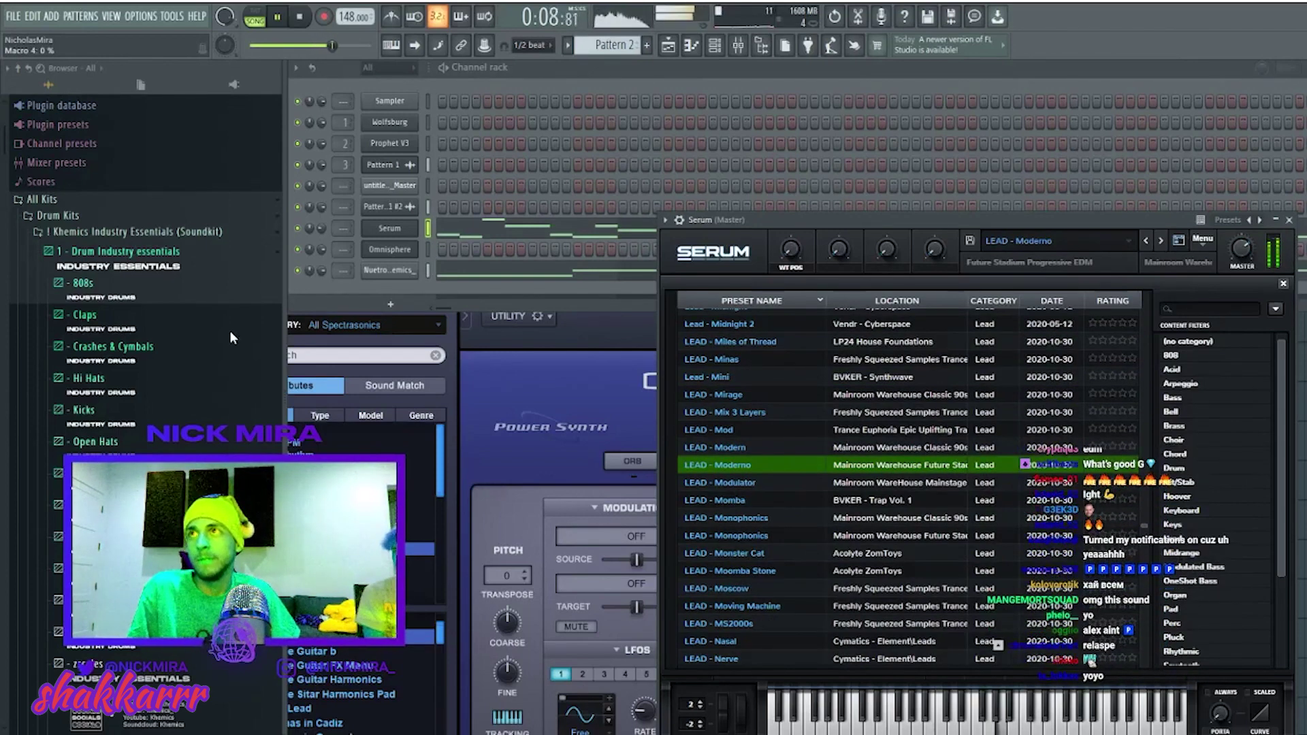
key(Page_Down)
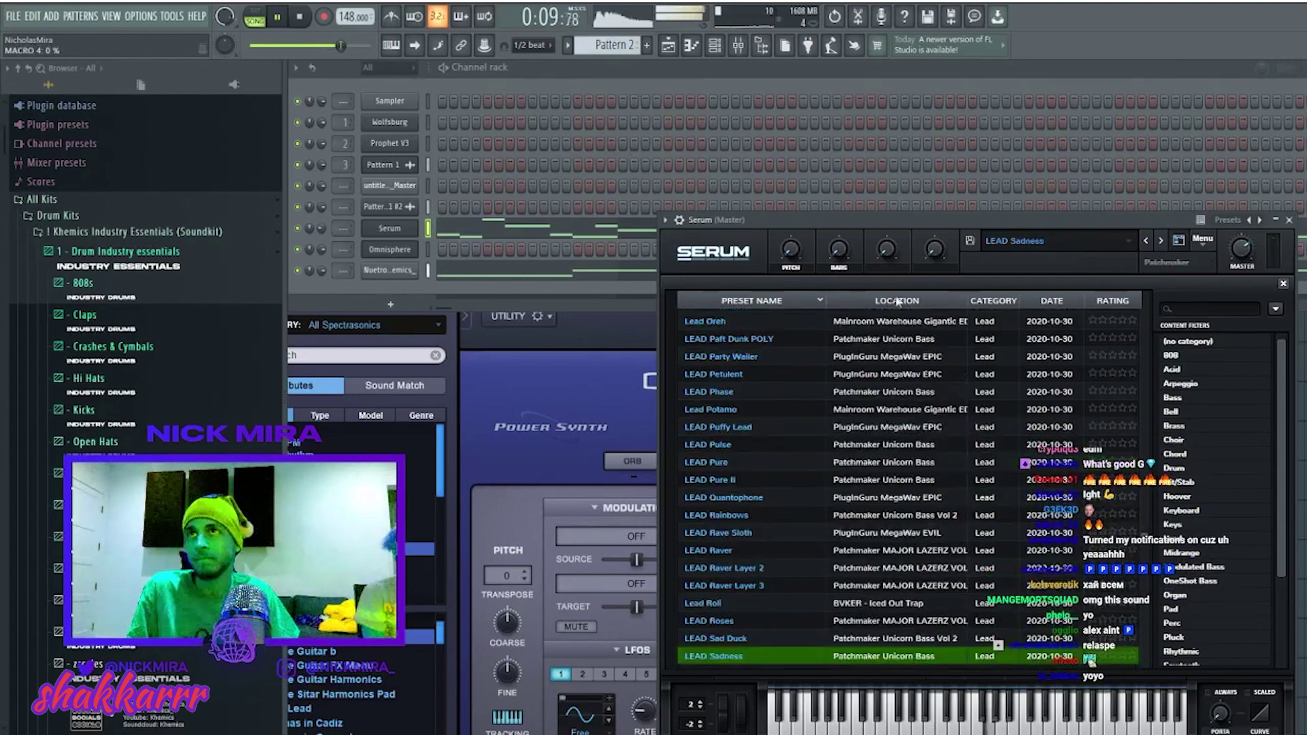
Go back through the preceding leads to compare LEAD Pure II and LEAD Phase.
click(1152, 240)
click(1152, 239)
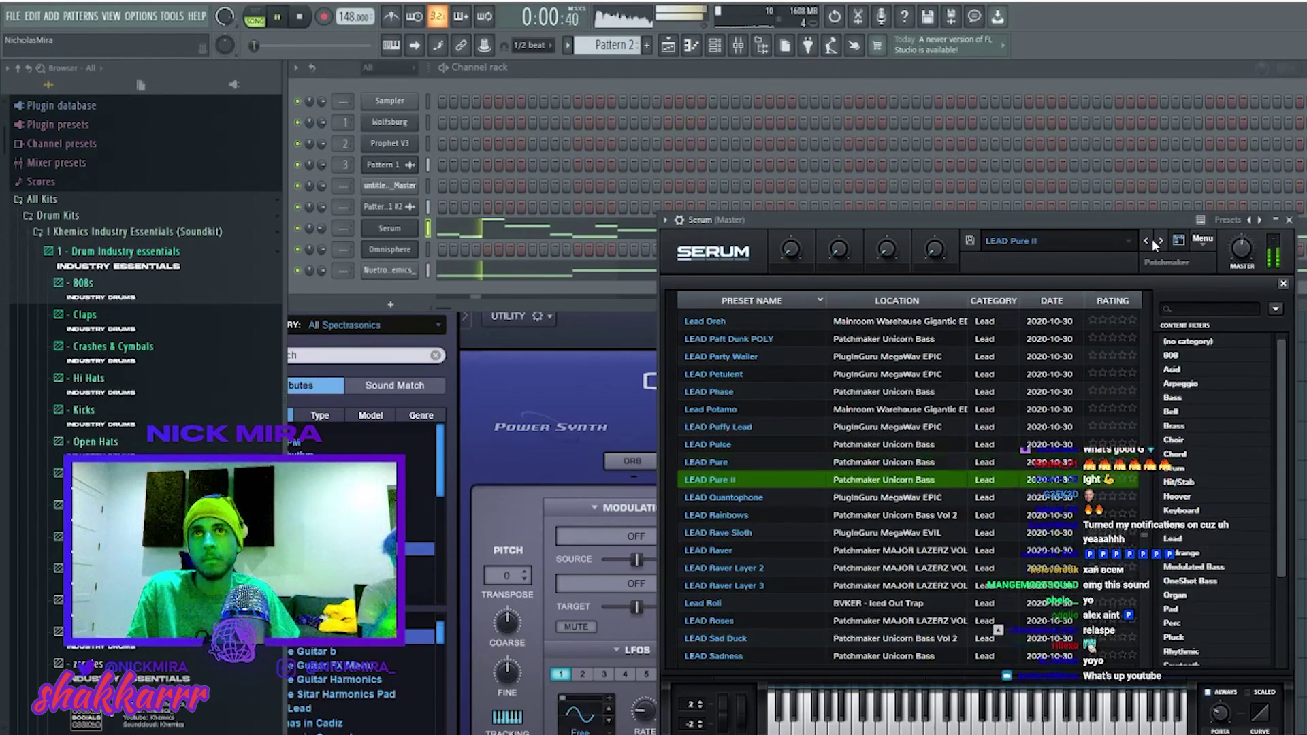
double_click(1150, 238)
click(1150, 238)
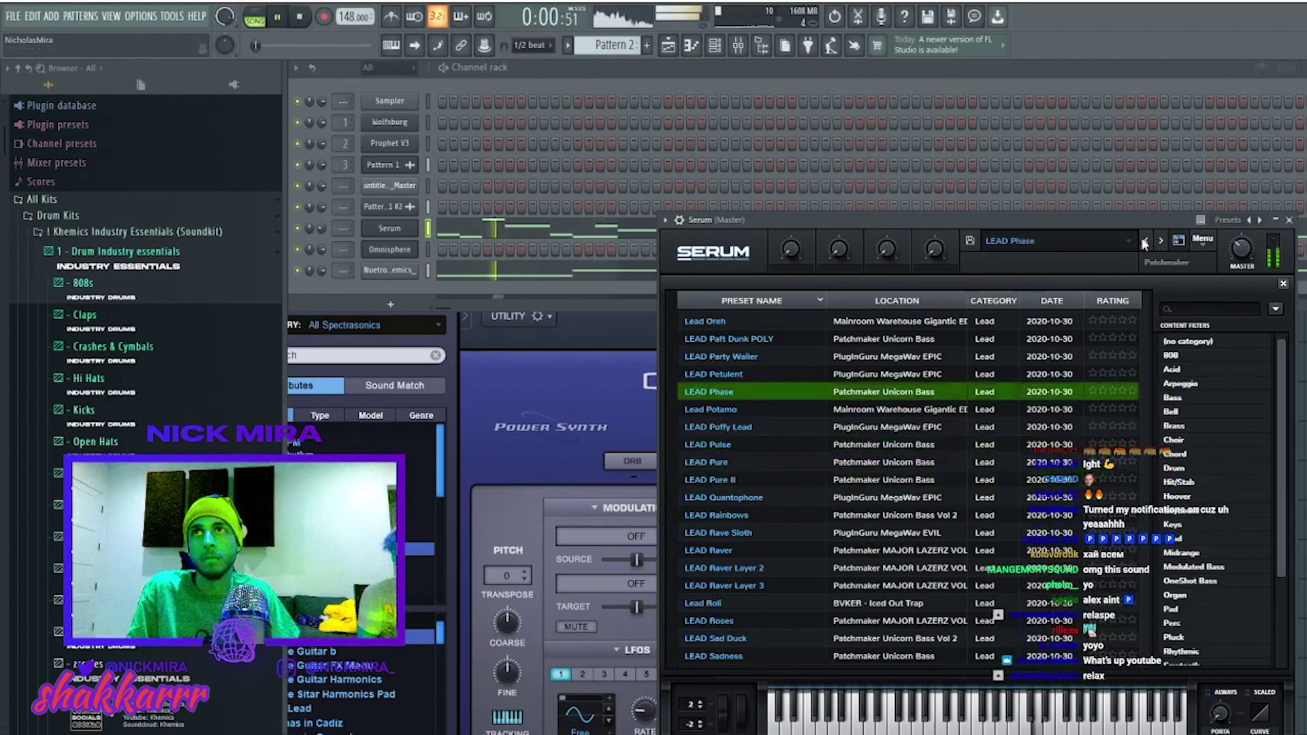
Solo the Serum channel, compare Lead Potamo, LEAD Puffy Lead and LEAD Pulse, and load LEAD Phase.
key(space)
click(301, 230)
key(space)
click(723, 408)
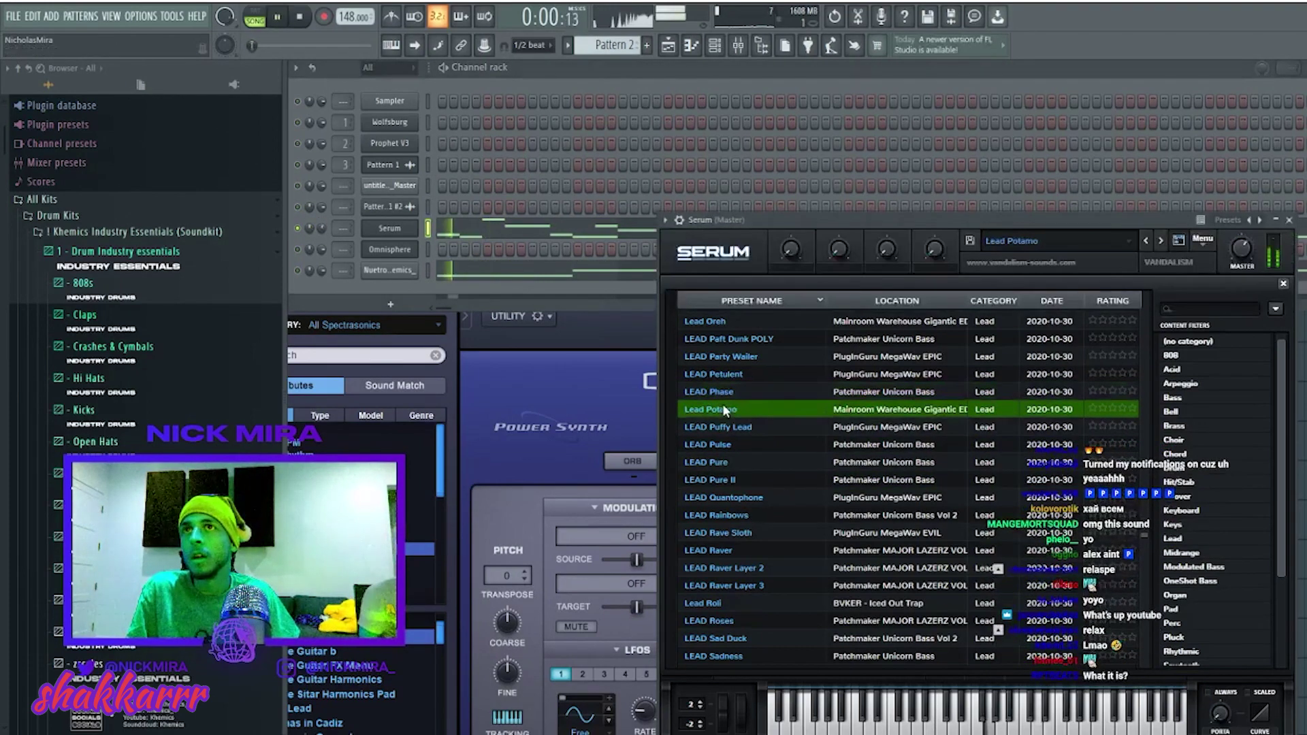
click(720, 424)
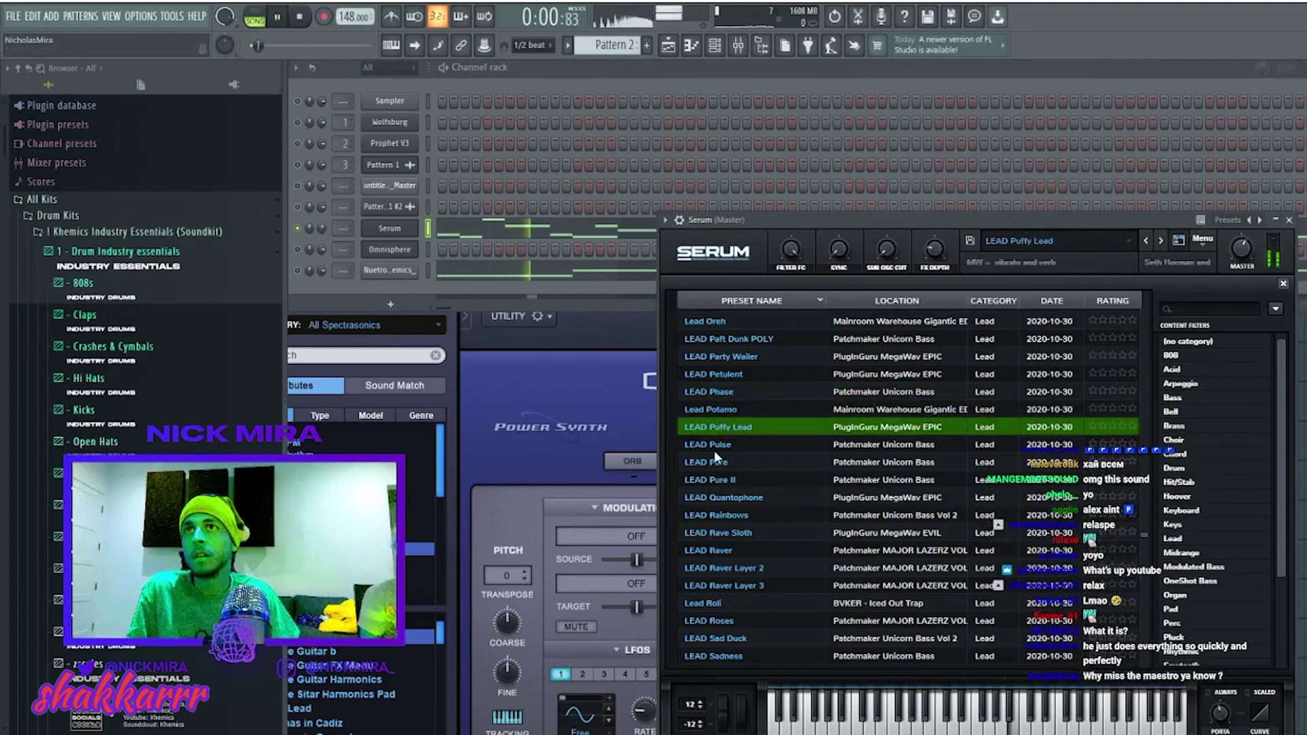
click(713, 448)
key(space)
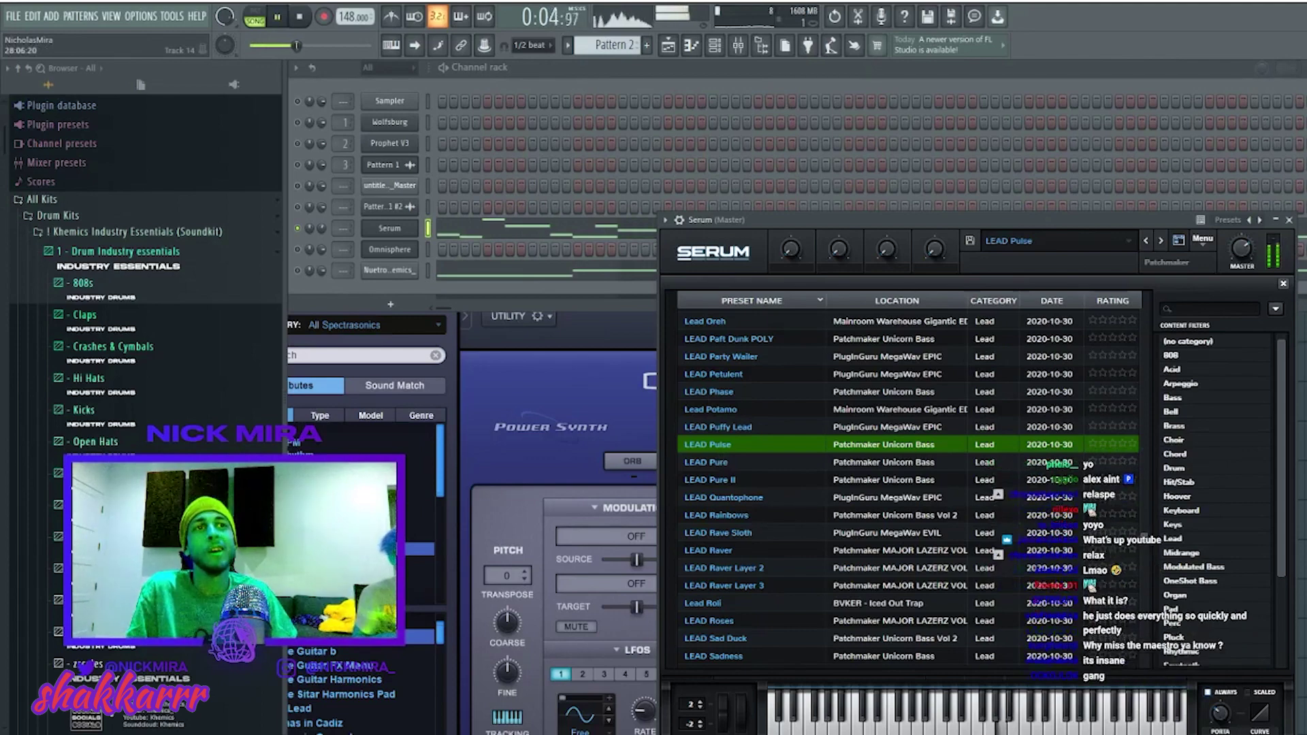
click(804, 391)
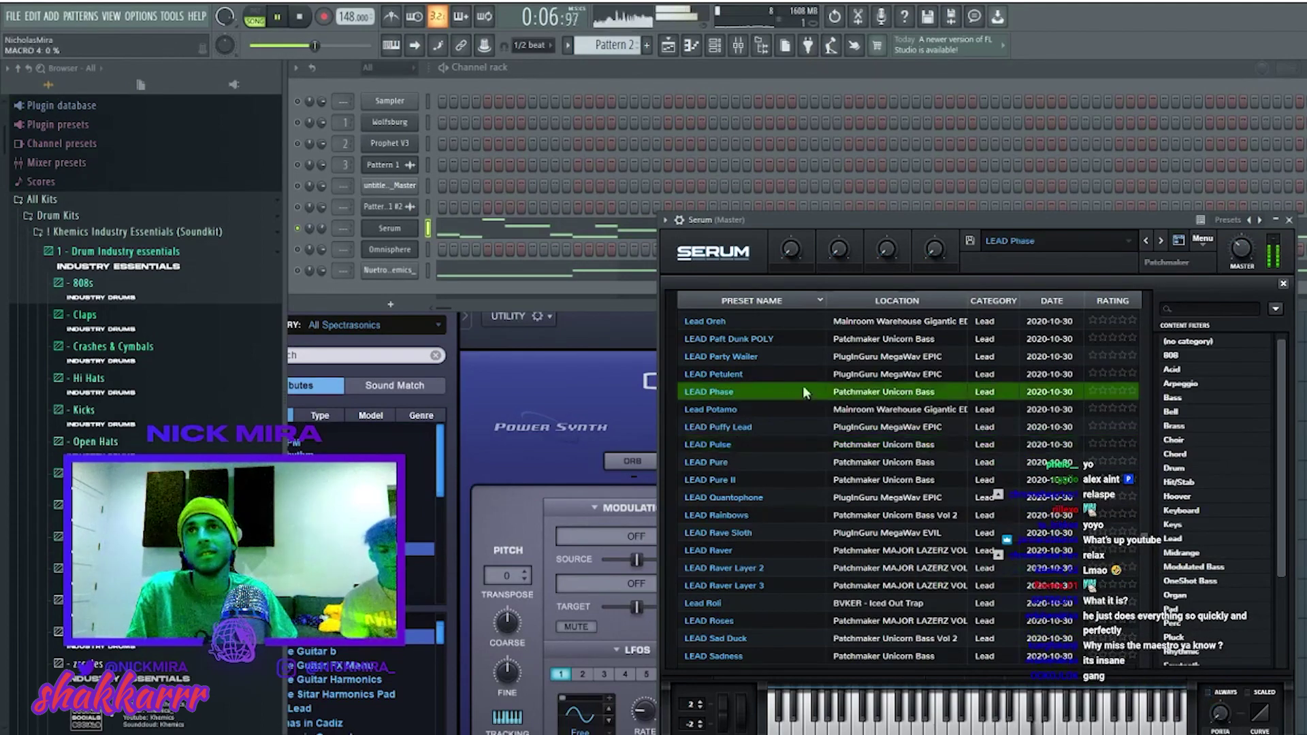
Bring the Nuetron bass channel back in alongside Serum and lower the whole Serum melody by one octave.
click(387, 290)
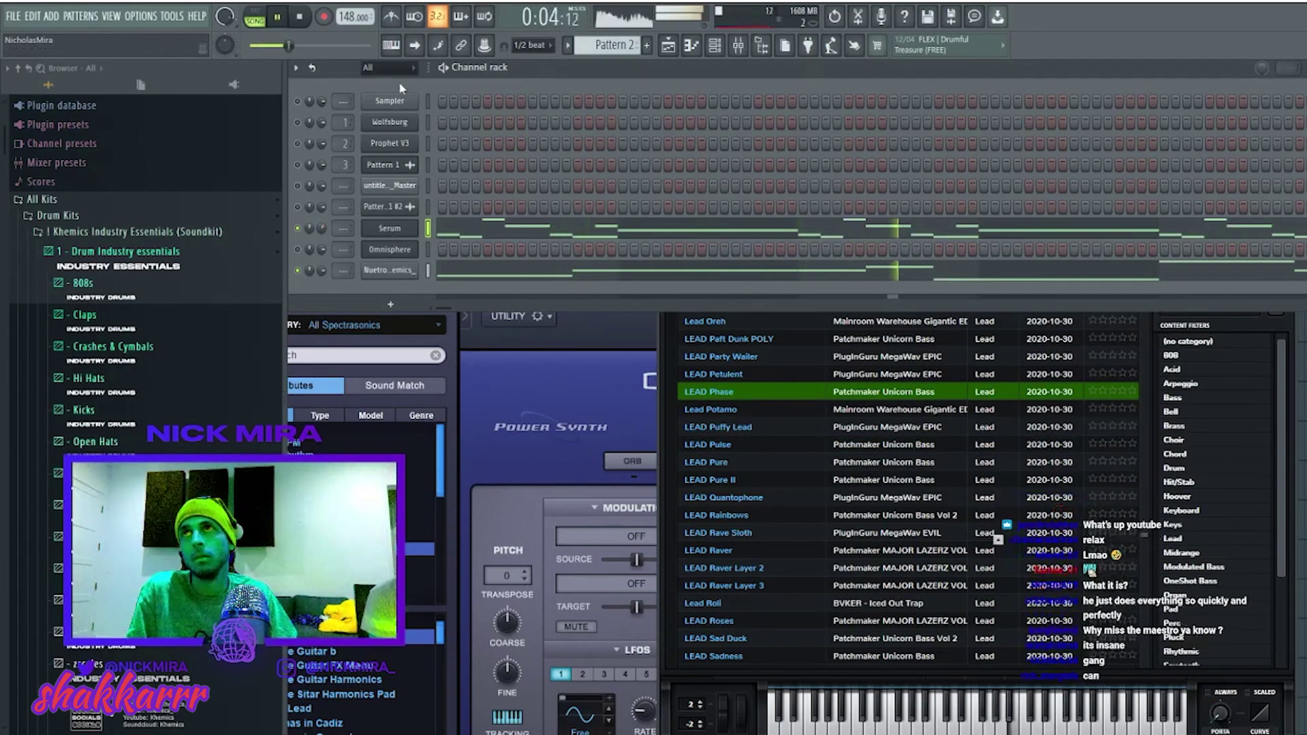
click(480, 235)
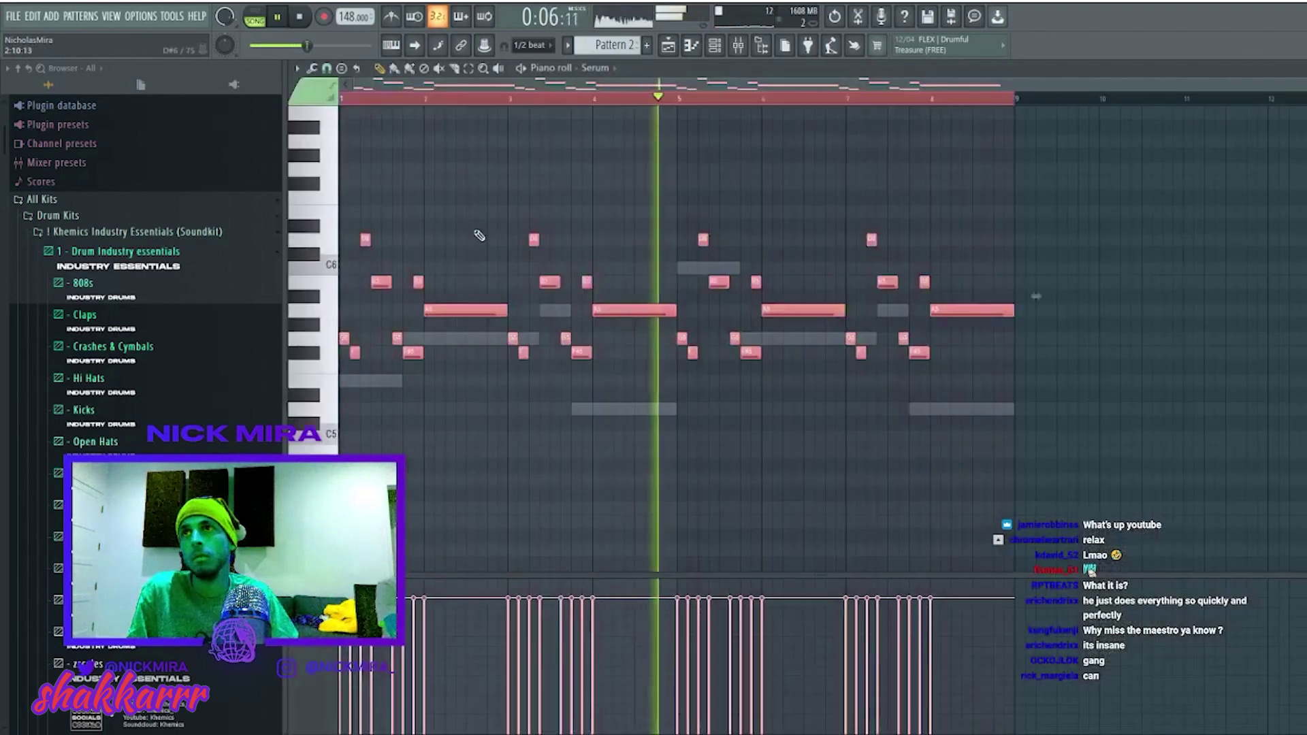
key(space)
key(space)
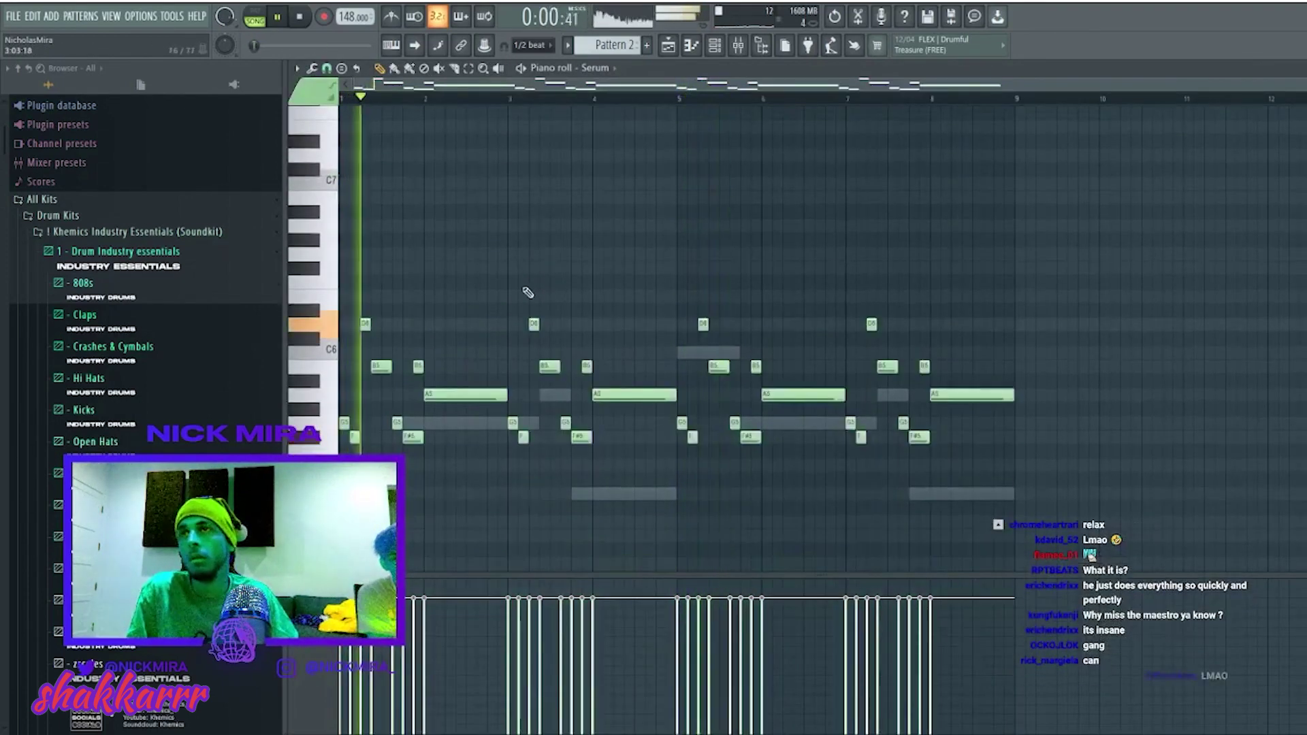
key(ctrl+Down)
scroll(525, 290, down, 5)
scroll(521, 286, down, 1)
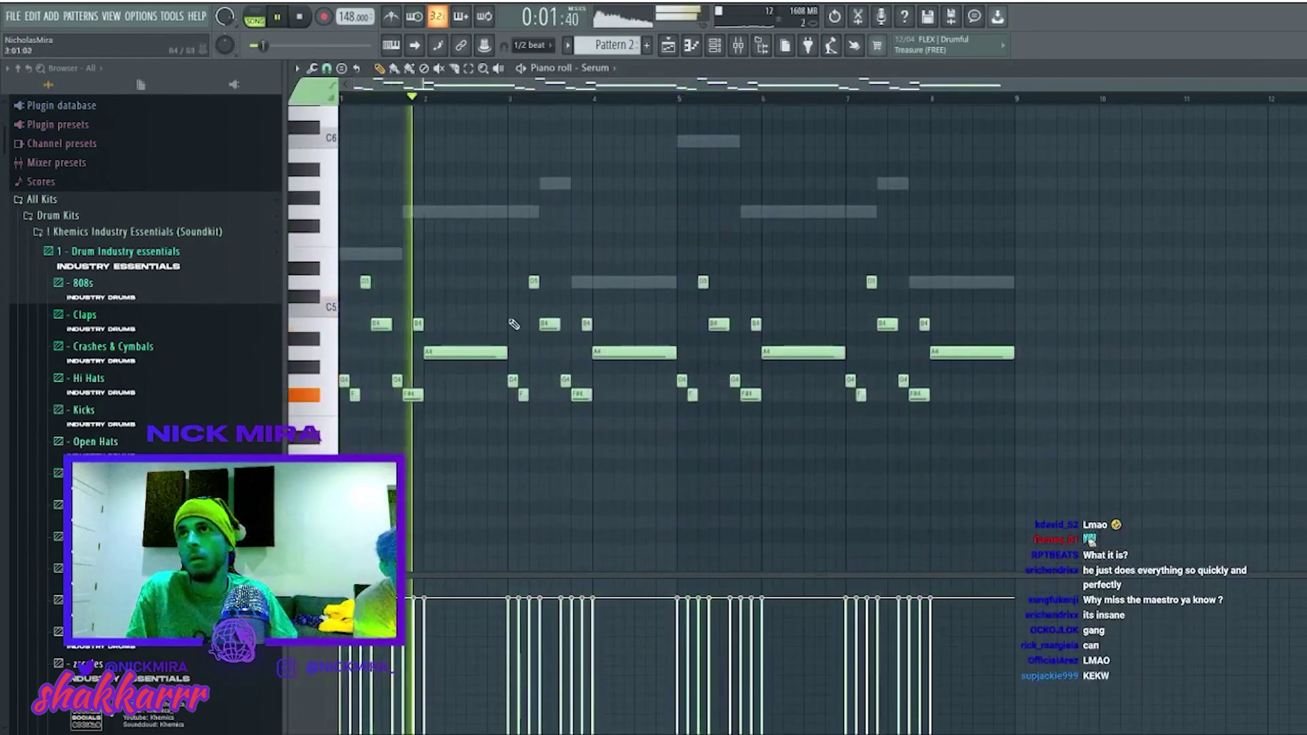
right_click(511, 380)
right_click(523, 395)
key(space)
key(ctrl+z)
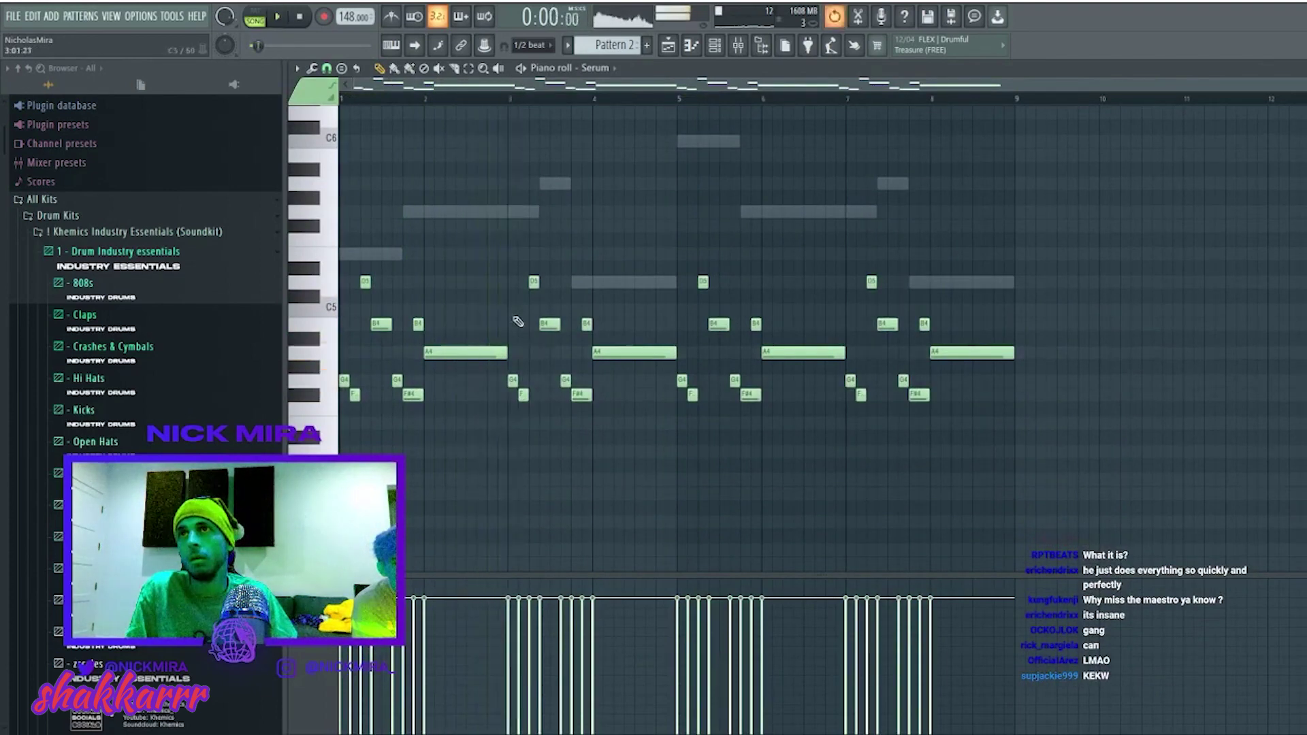
Replace the G4 at 3:01 with D5, and add F#4 at 4:09 and D4 at 4:13 to close bar 4.
key(space)
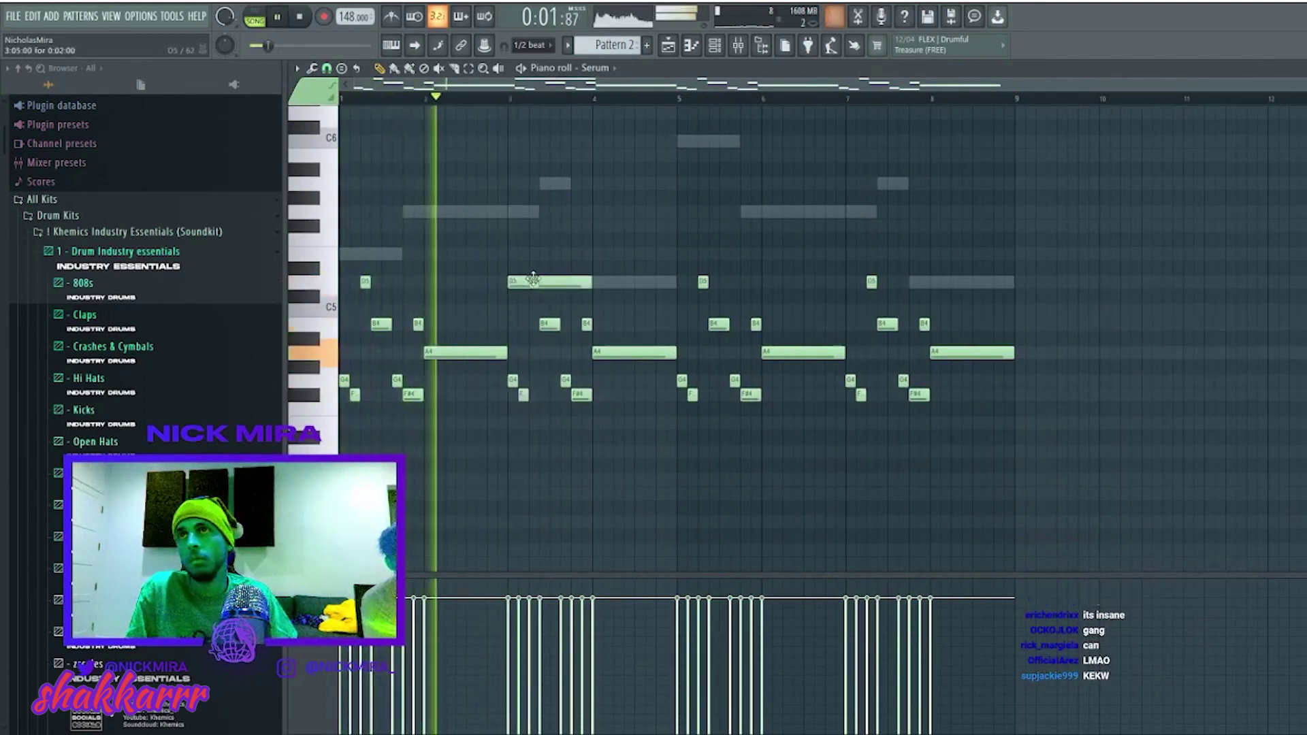
right_click(513, 380)
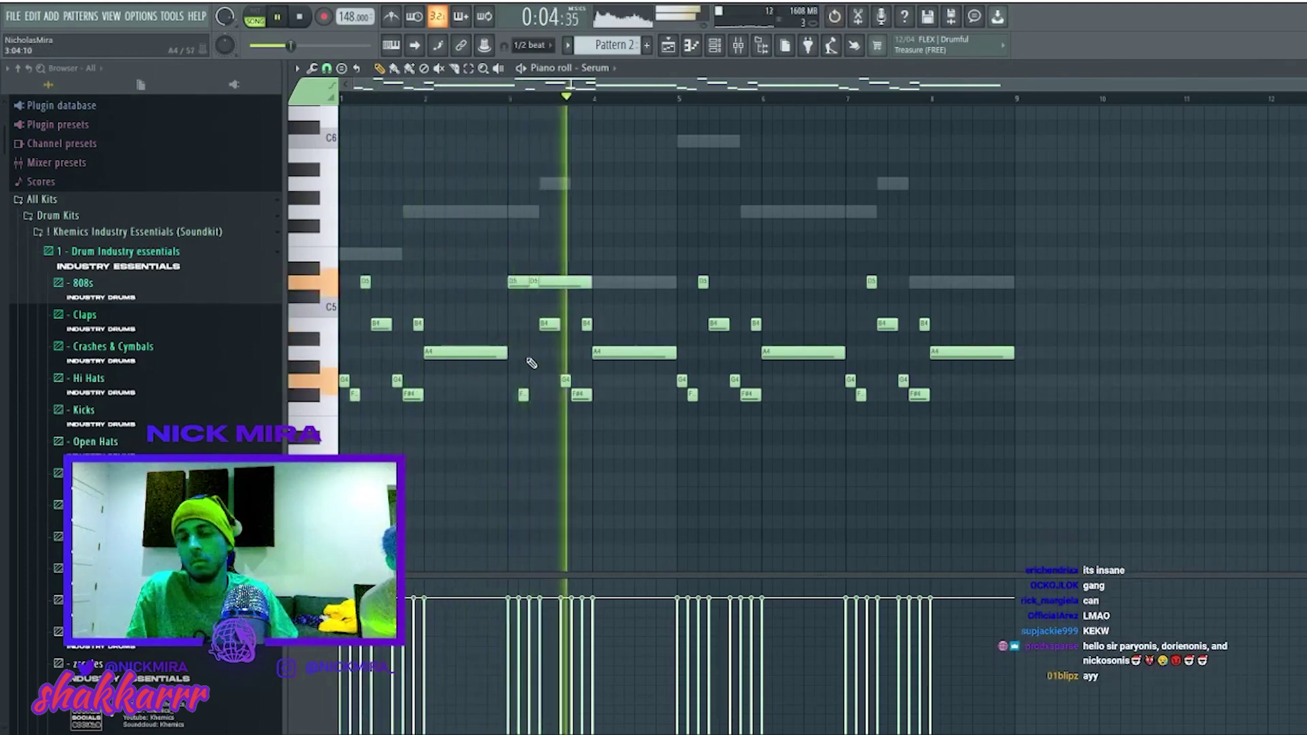
click(667, 409)
key(space)
drag(667, 408, 653, 464)
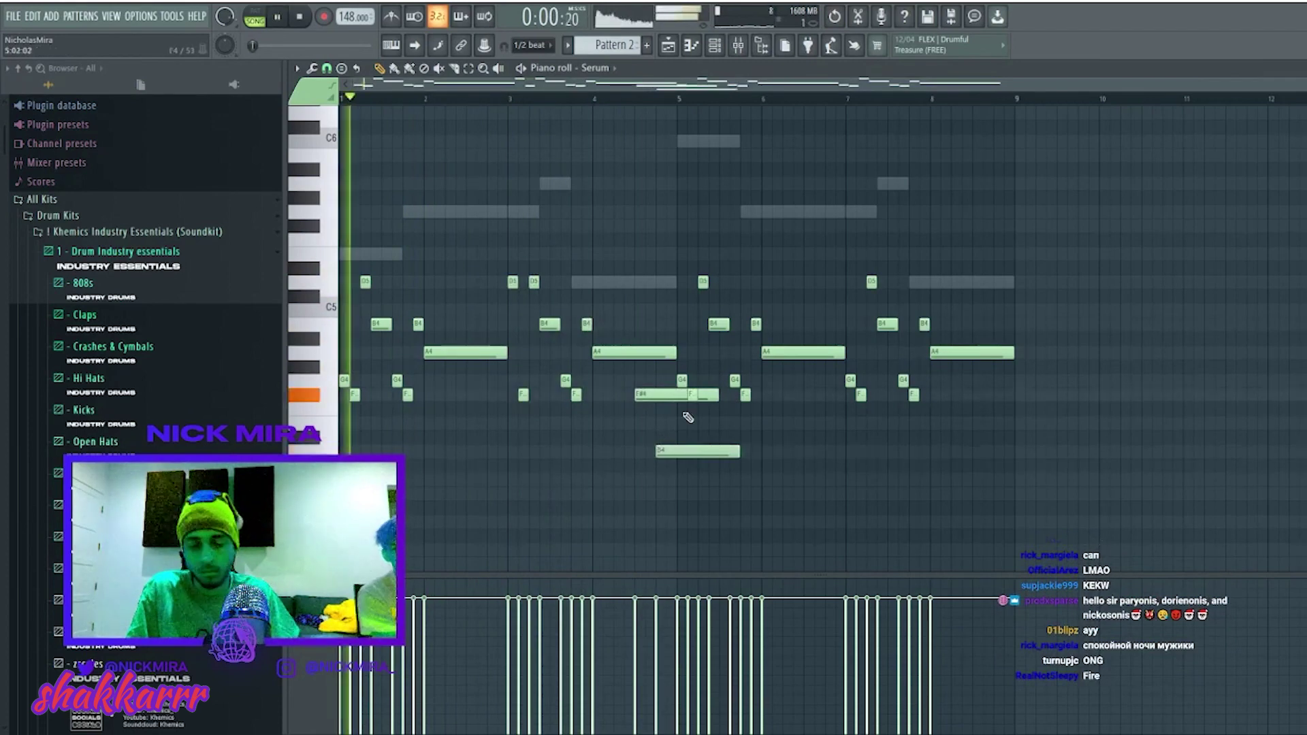
Trim the bar 4 notes so they follow one another, and replace bars 5–8 with a copy of bars 1–4.
drag(686, 265, 1074, 531)
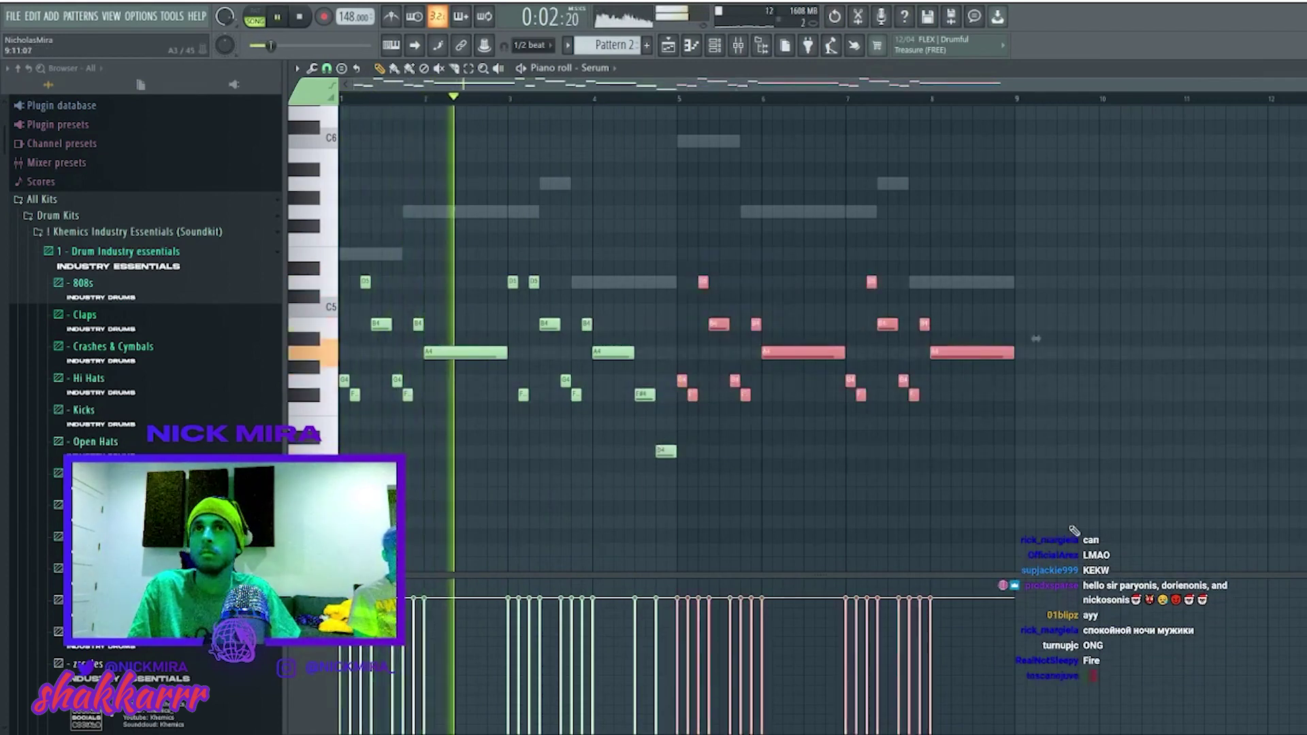
key(ctrl+z)
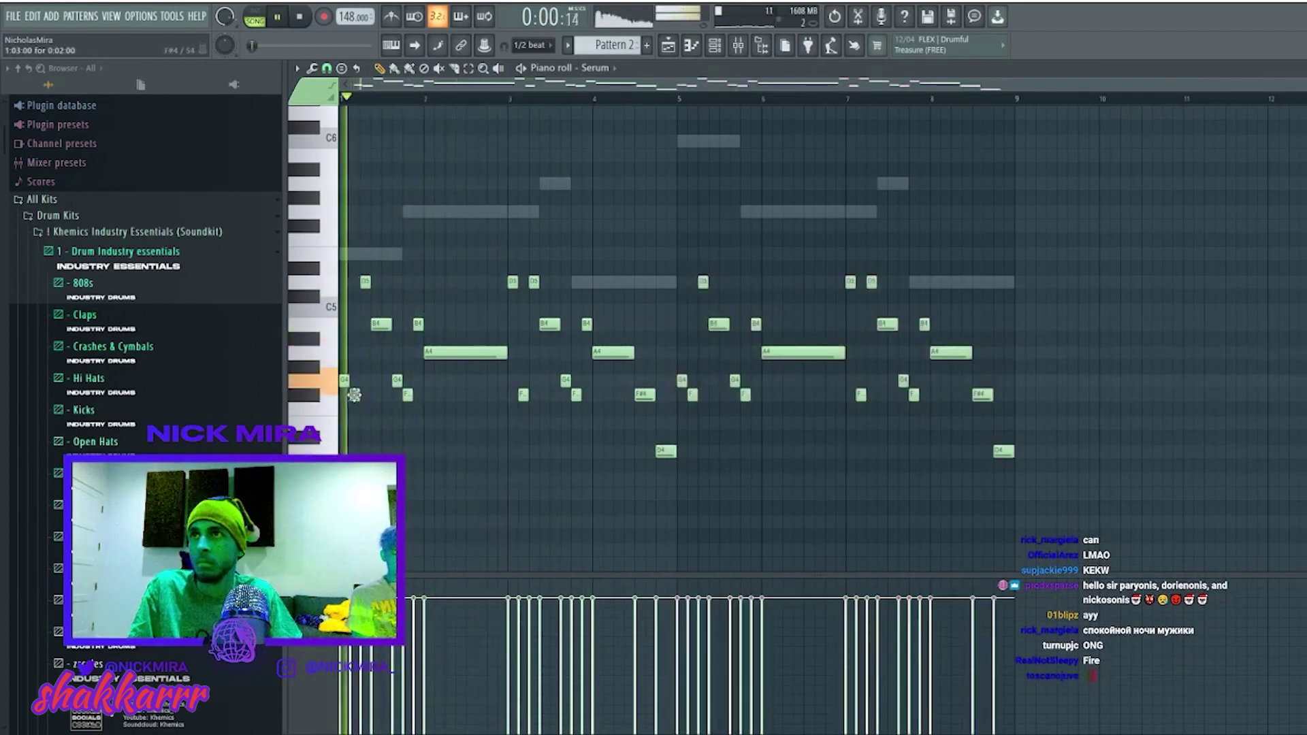
Try shifting the melody from the D5 at 1:05 onward two steps later.
key(space)
drag(363, 283, 373, 283)
key(space)
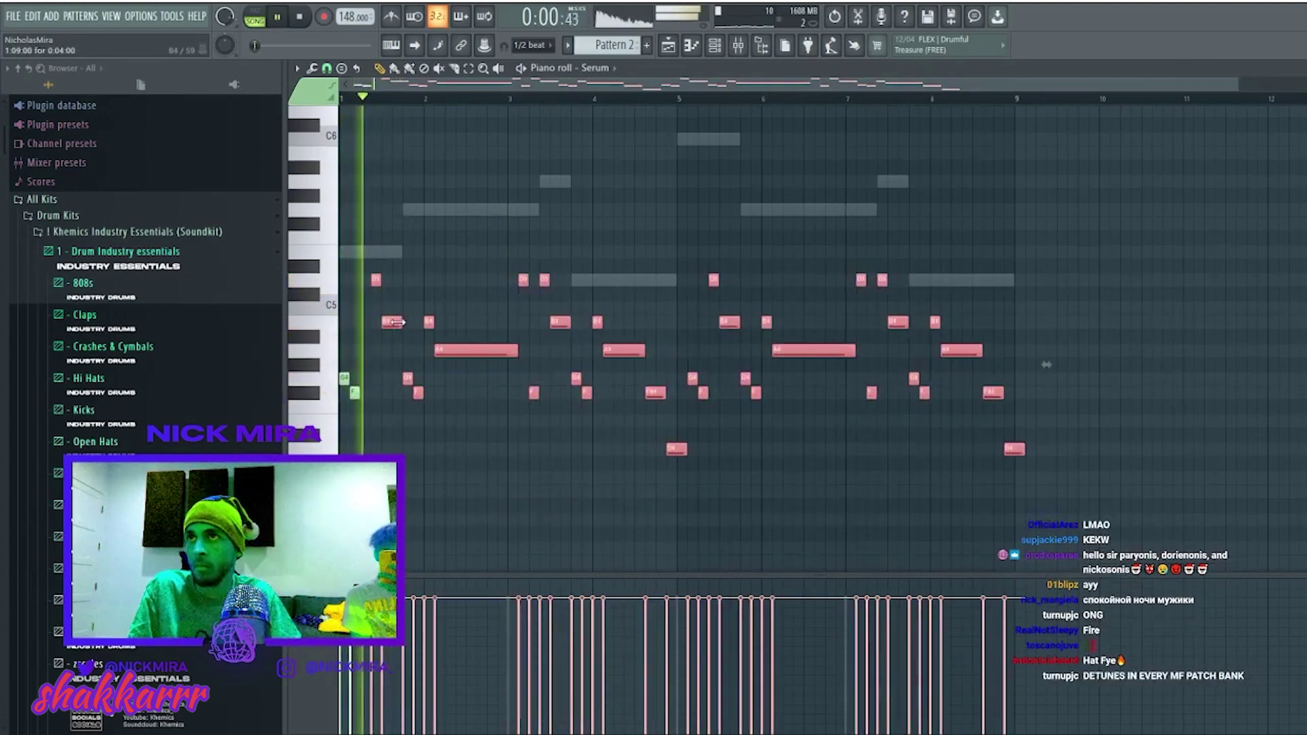
drag(392, 323, 383, 322)
key(space)
drag(973, 499, 974, 499)
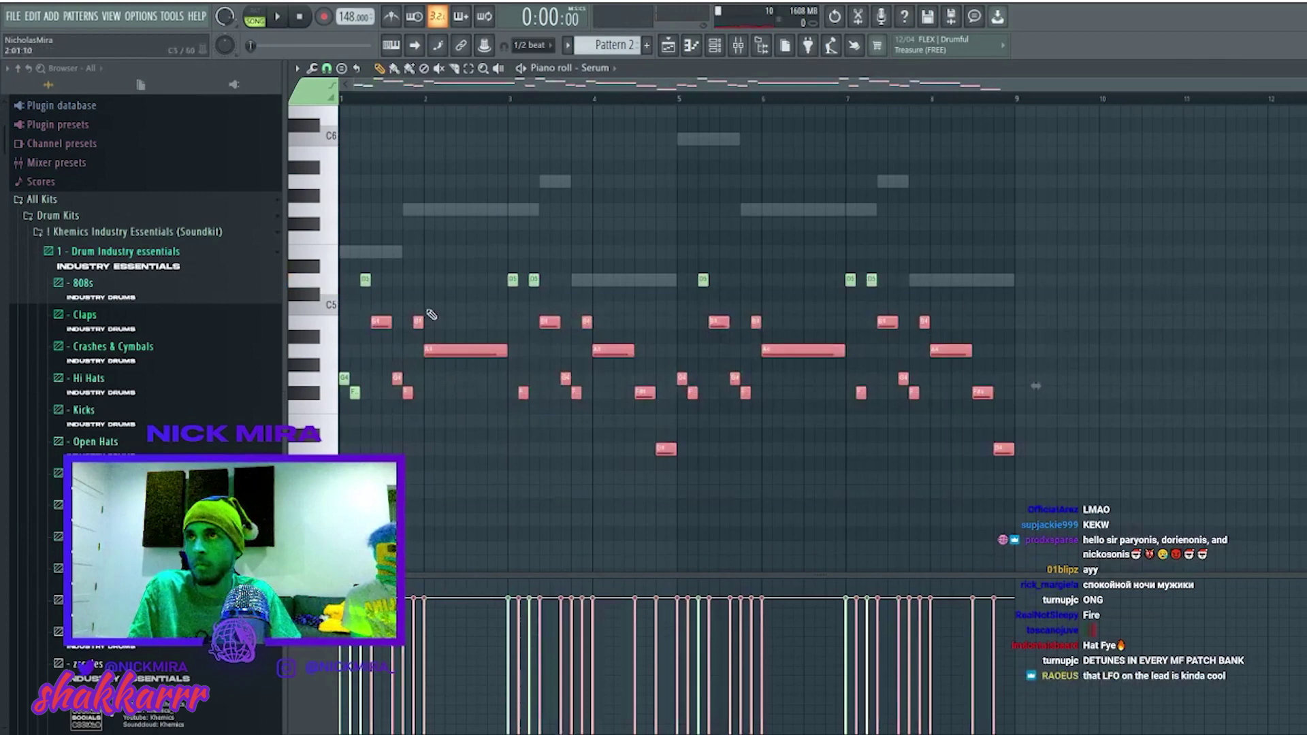
Try playing all the B4 notes about one beat later across the eight bars.
key(space)
key(shift+Right)
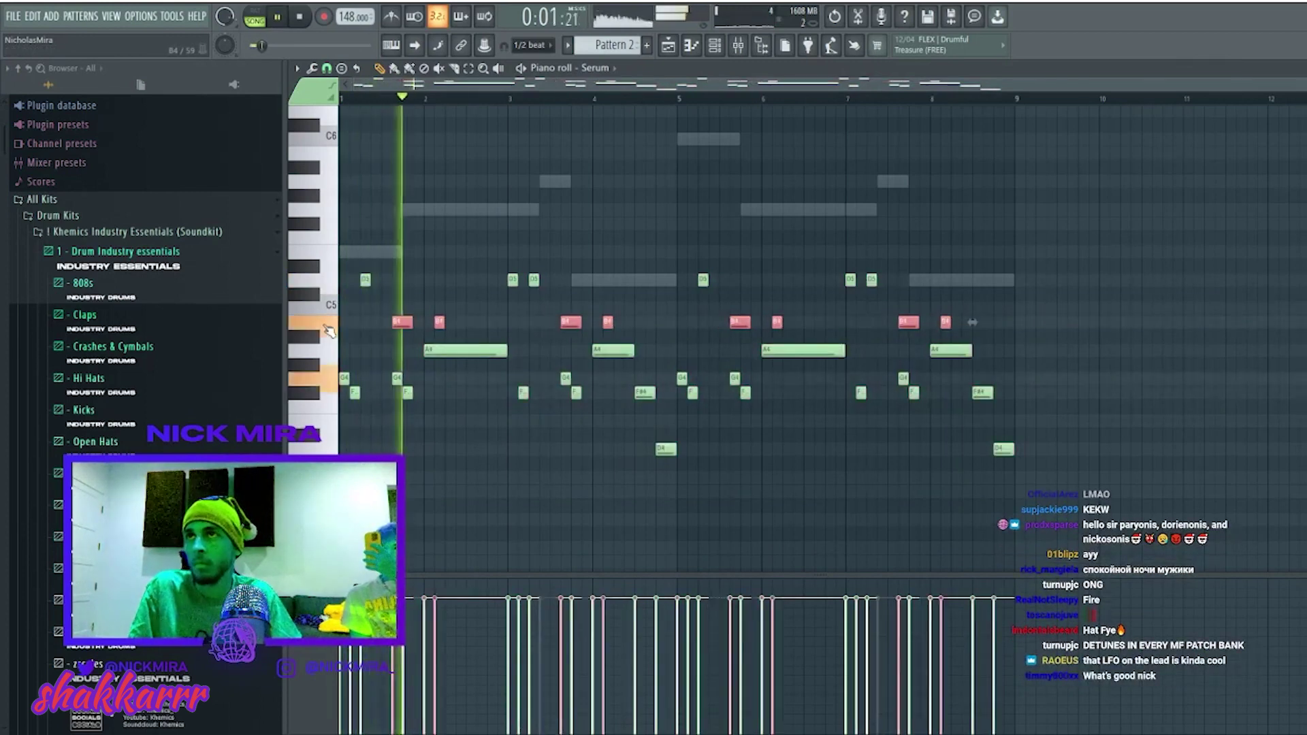
key(shift+Right)
key(shift+Left)
key(shift+Left)
key(shift+Left)
key(shift+Left)
key(space)
key(space)
Replace the first one-bar A4 with short A4s at 1:15 and 2:01 beside a slightly delayed B4, and repeat the change around bar 6.
key(ctrl+d)
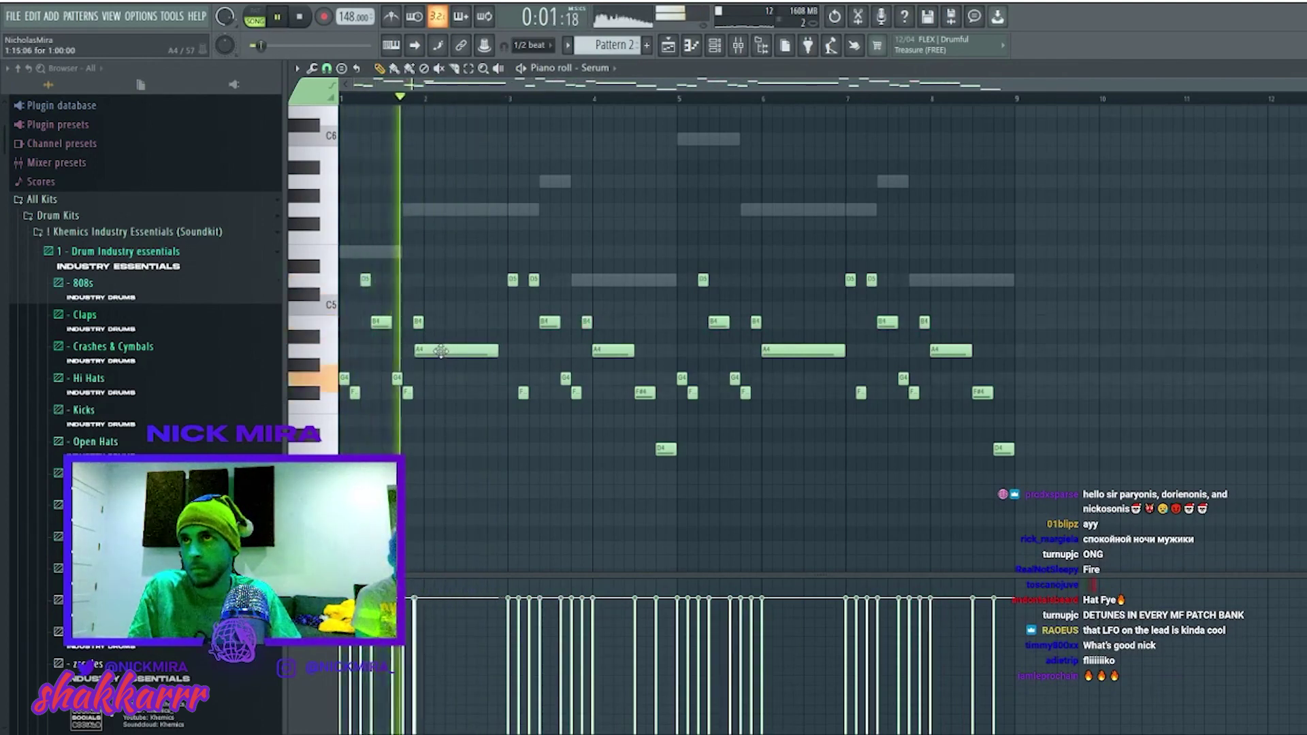
click(420, 321)
click(424, 350)
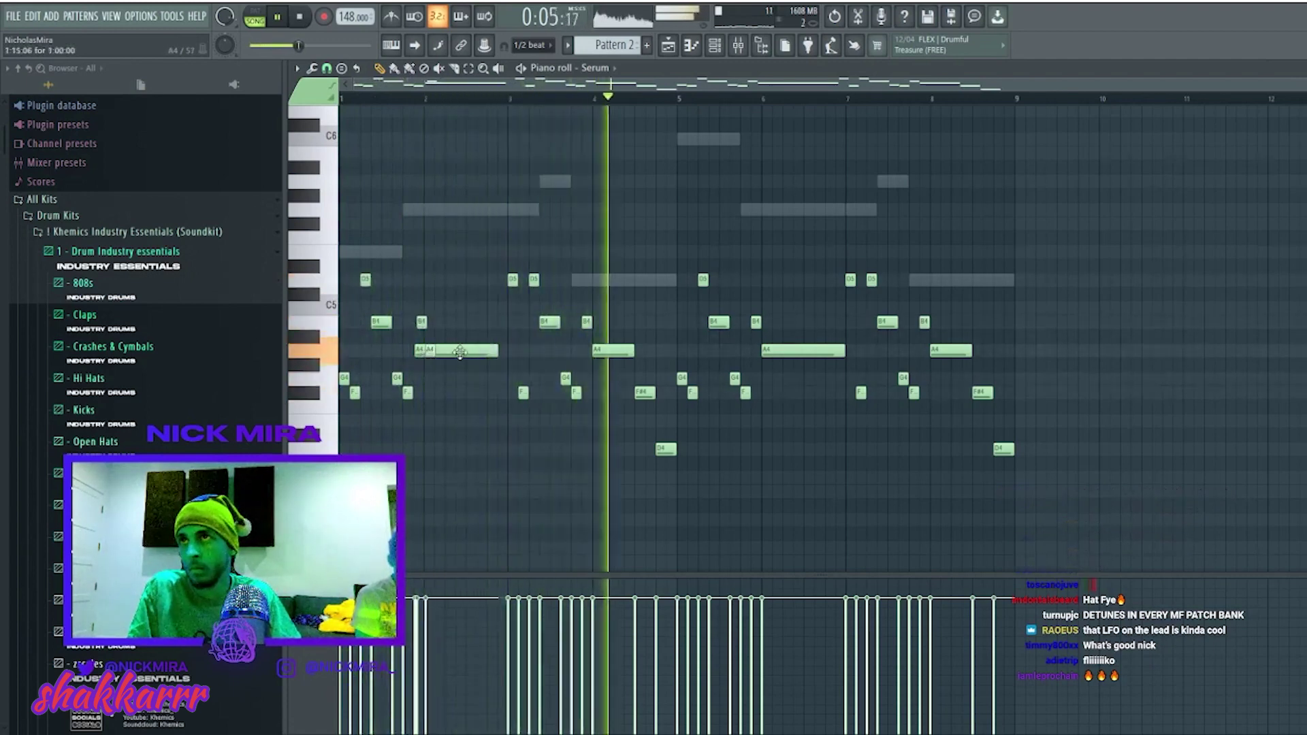
drag(498, 349, 436, 350)
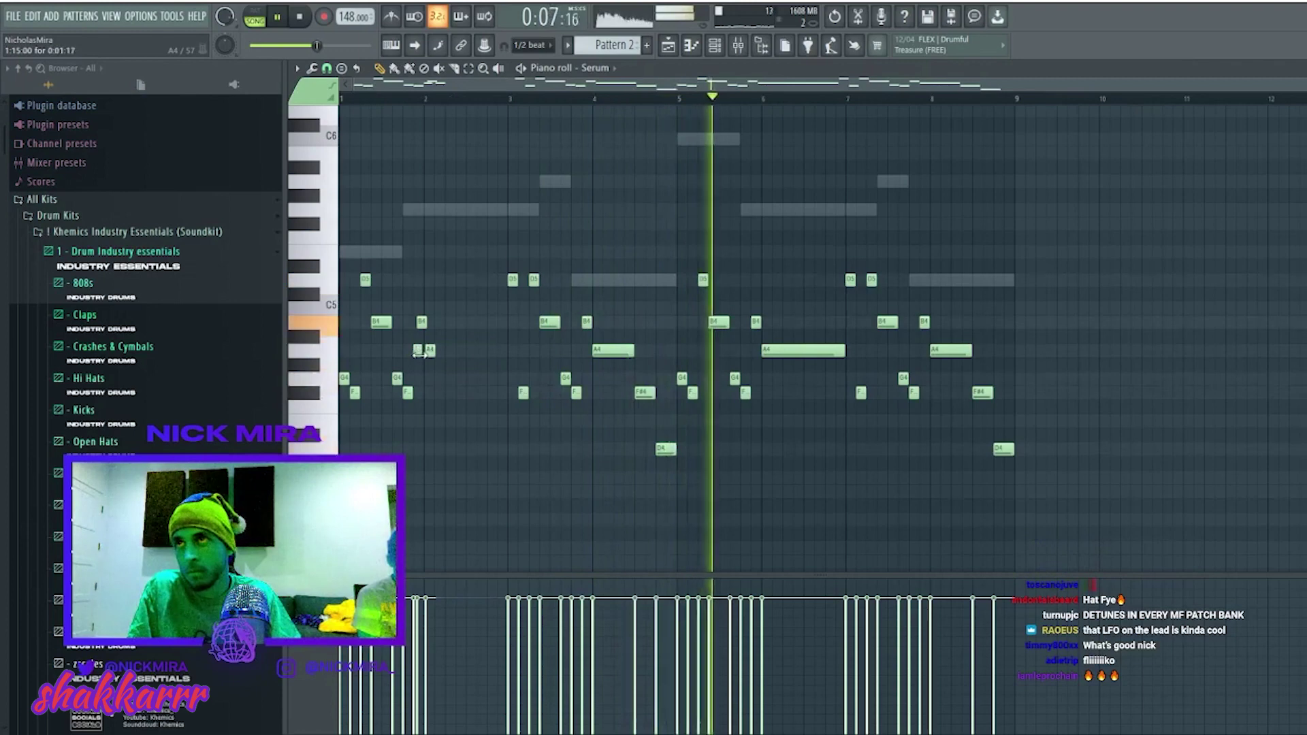
scroll(697, 271, down, 1)
key(ctrl+b)
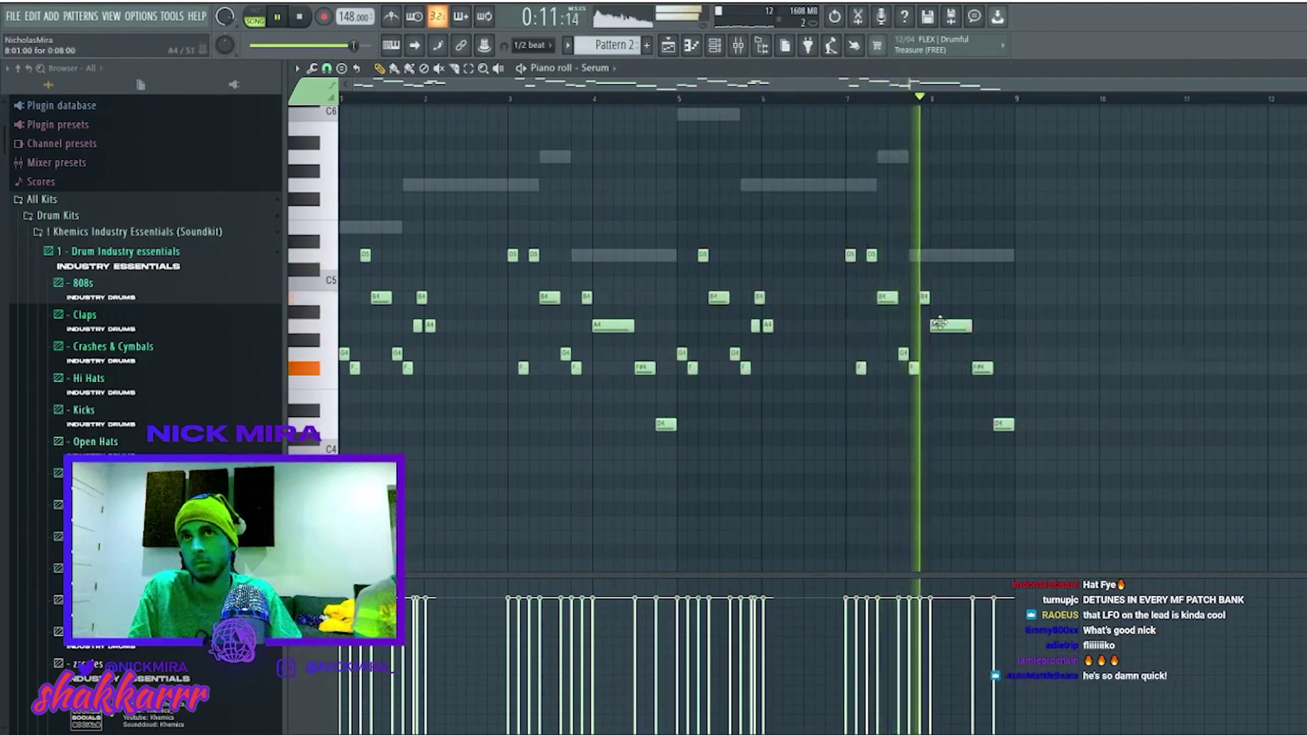
Lower the half-bar A4 notes at the start of bars 8 and 4 to G4.
click(951, 325)
drag(951, 325, 939, 358)
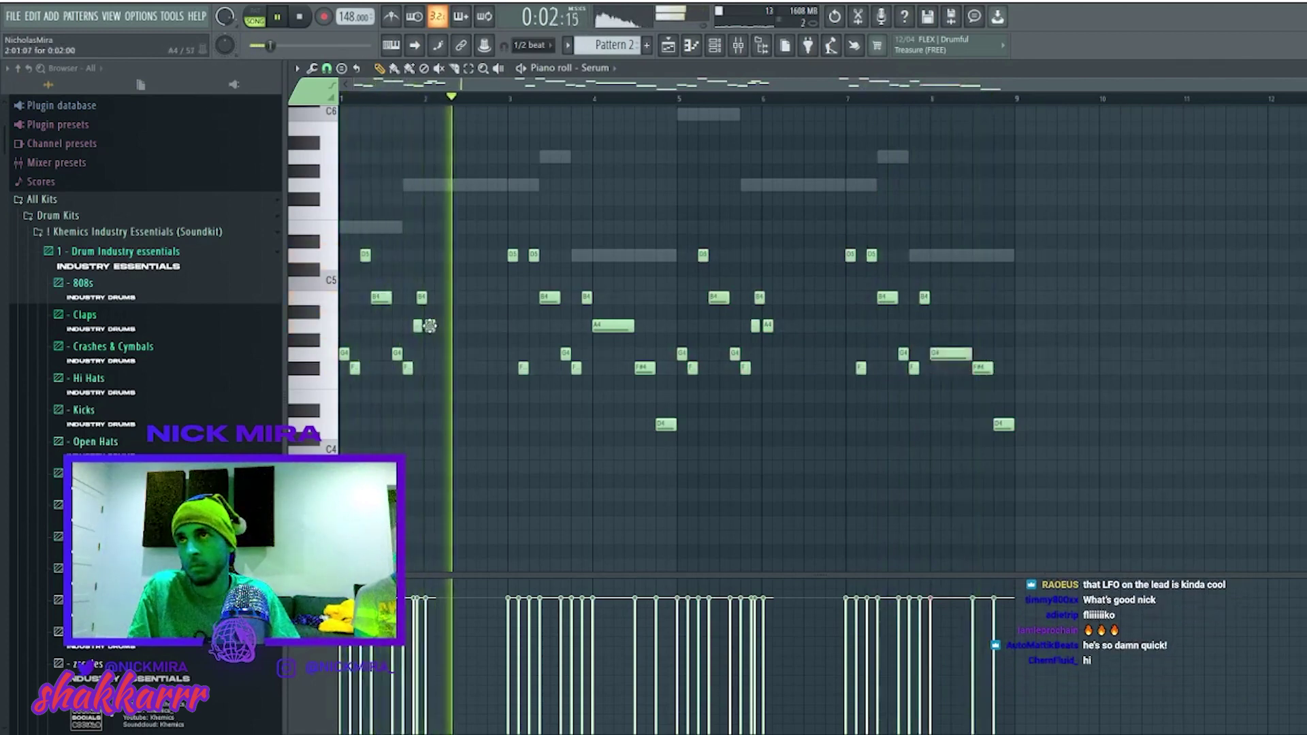
drag(612, 326, 611, 354)
Lower the paired D5 notes at the start of bars 3 and 7 by an octave to D4.
shift+click(513, 254)
shift+click(533, 255)
shift+click(851, 255)
shift+click(872, 255)
key(ctrl+Down)
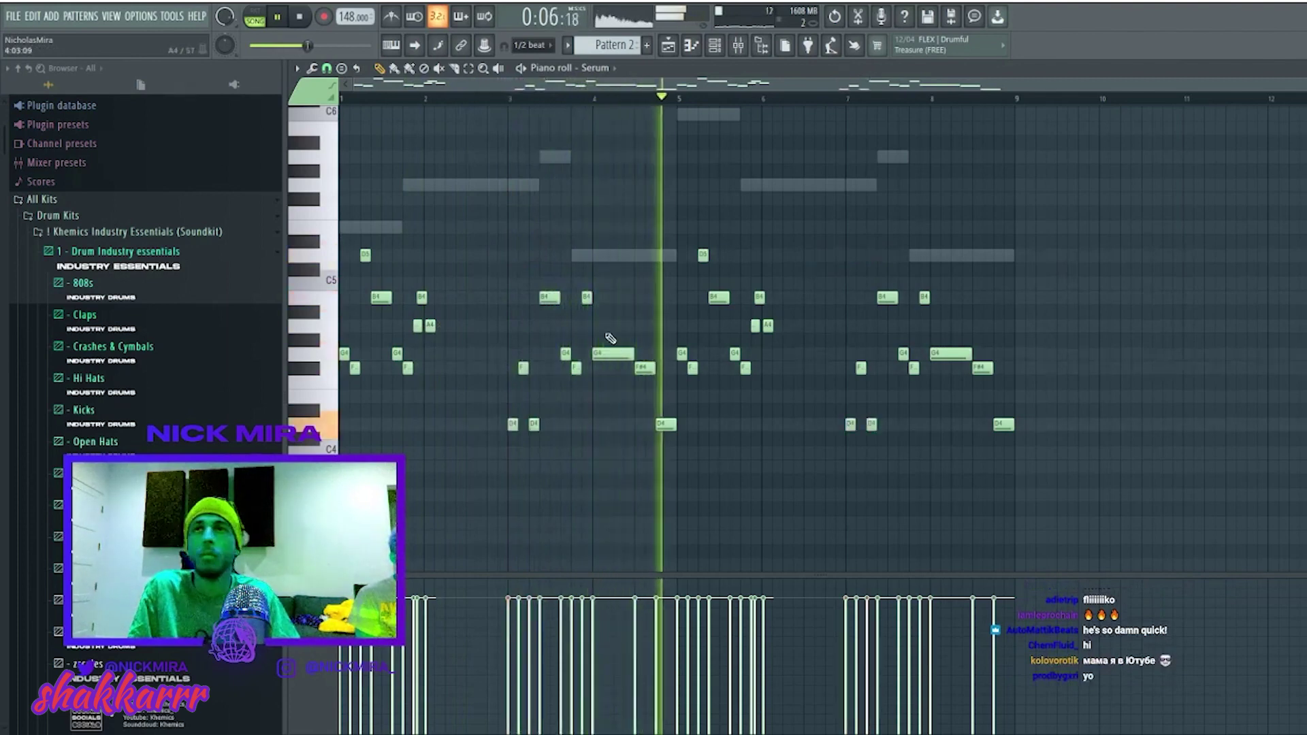
Lower the short A4 at 2:01 by two semitones to G4.
click(433, 326)
shift+click(431, 326)
key(Down)
key(Down)
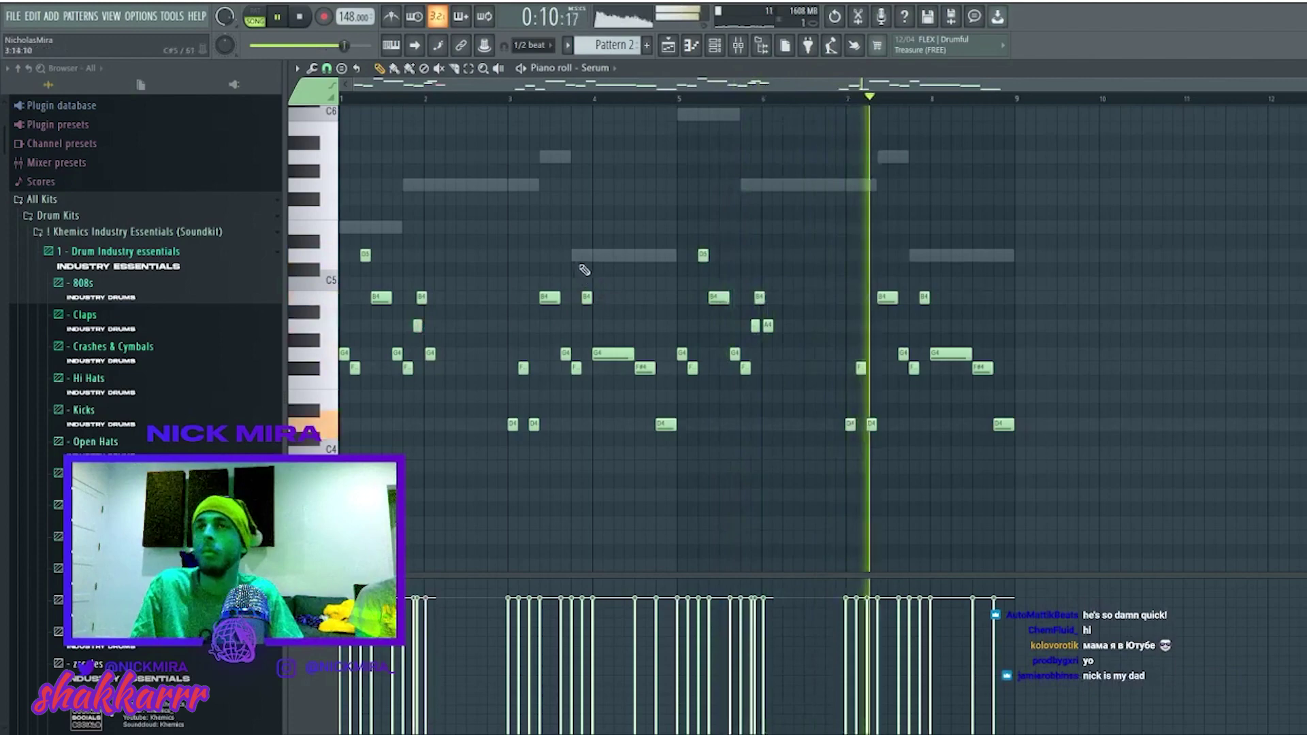
Filter Serum's presets to the Bell category, audition bells such as BELL - Evilurk, and load Bell - Euphoria.
key(F6)
click(818, 477)
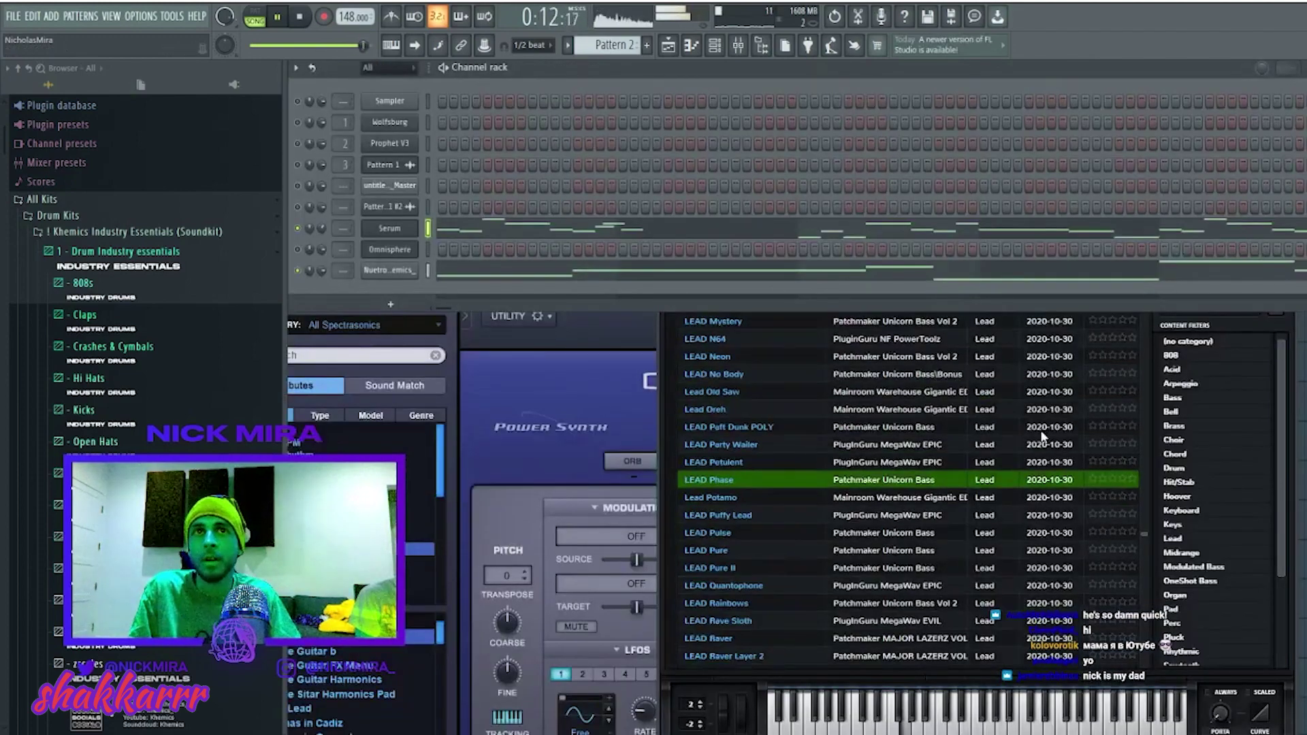
click(817, 620)
click(1171, 411)
click(856, 390)
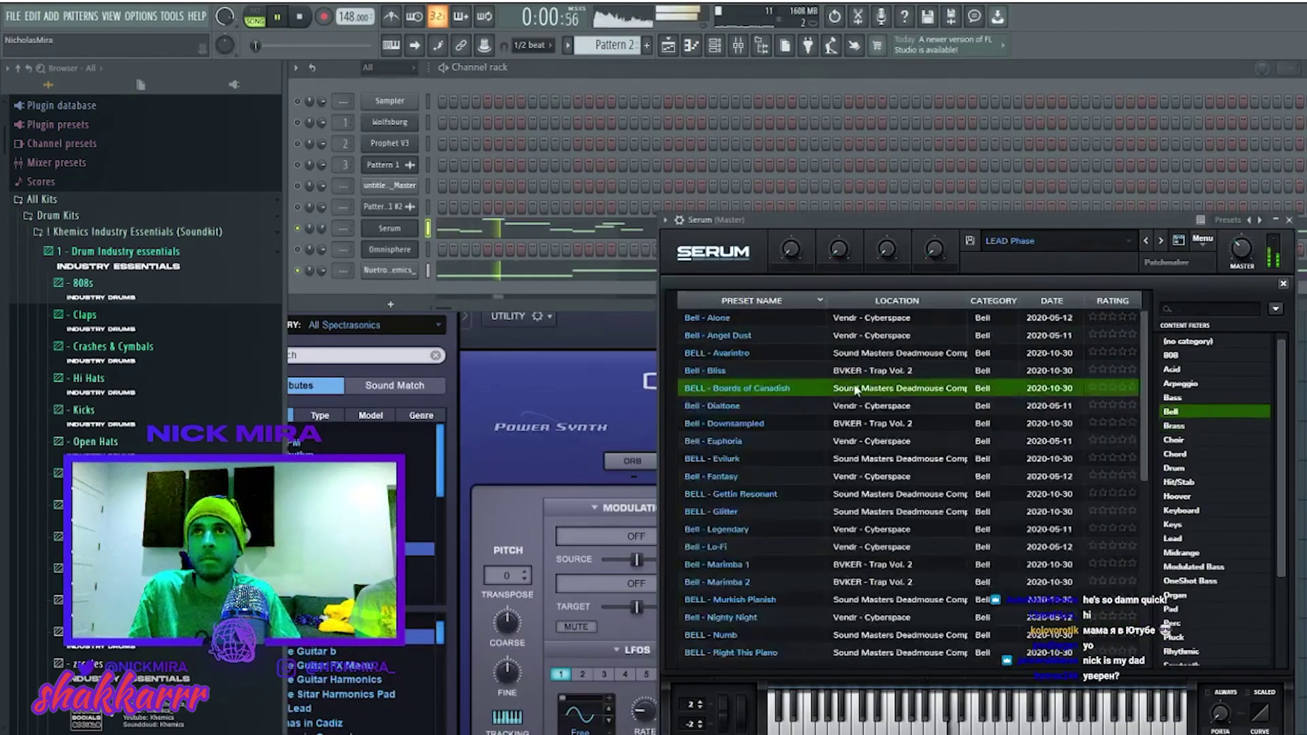
click(727, 407)
click(727, 456)
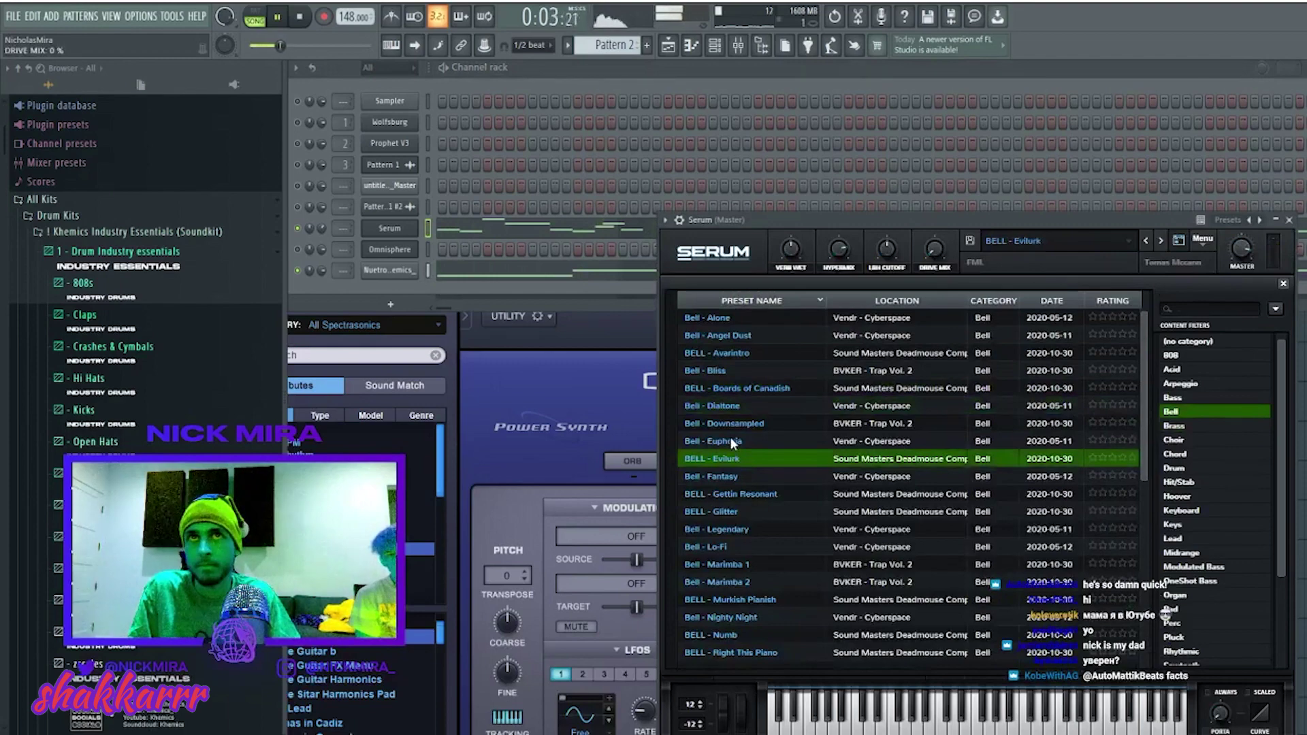
click(732, 441)
Check the Serum and Nuetron note lines in the piano roll and return to the channel rack.
click(492, 239)
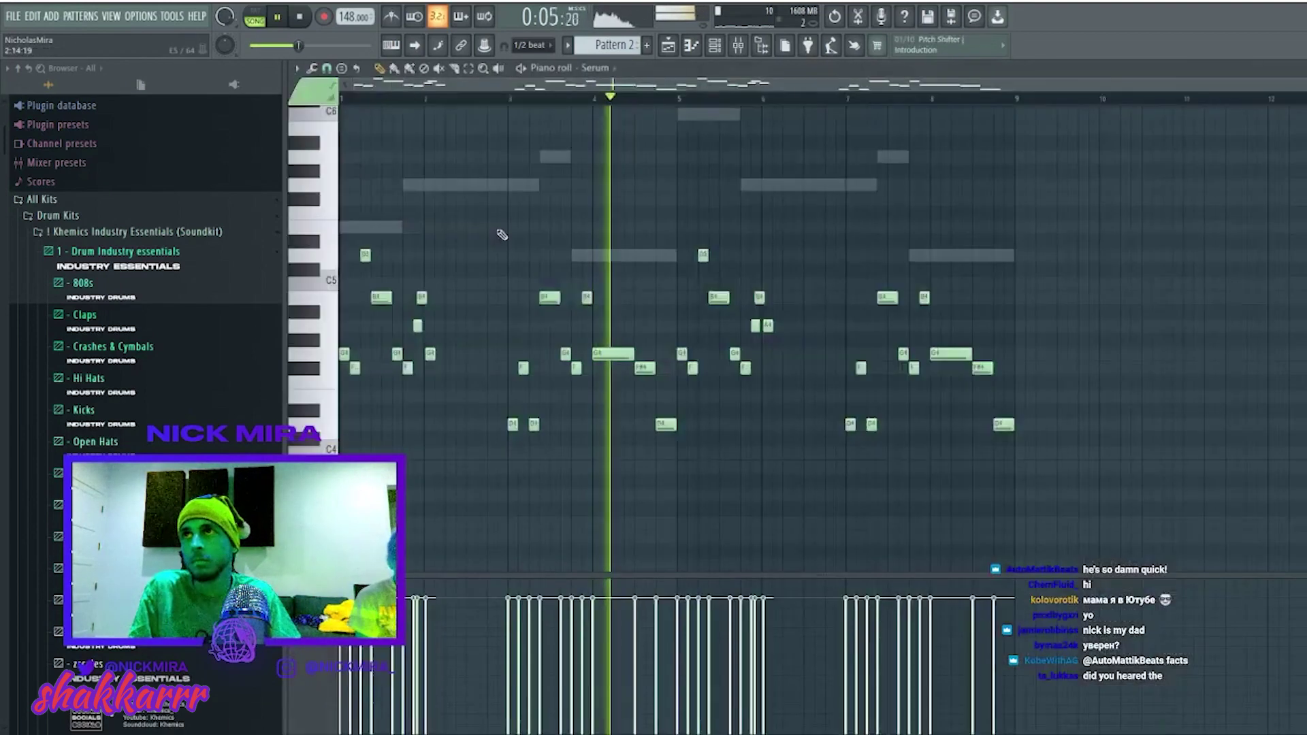
key(F7)
click(335, 258)
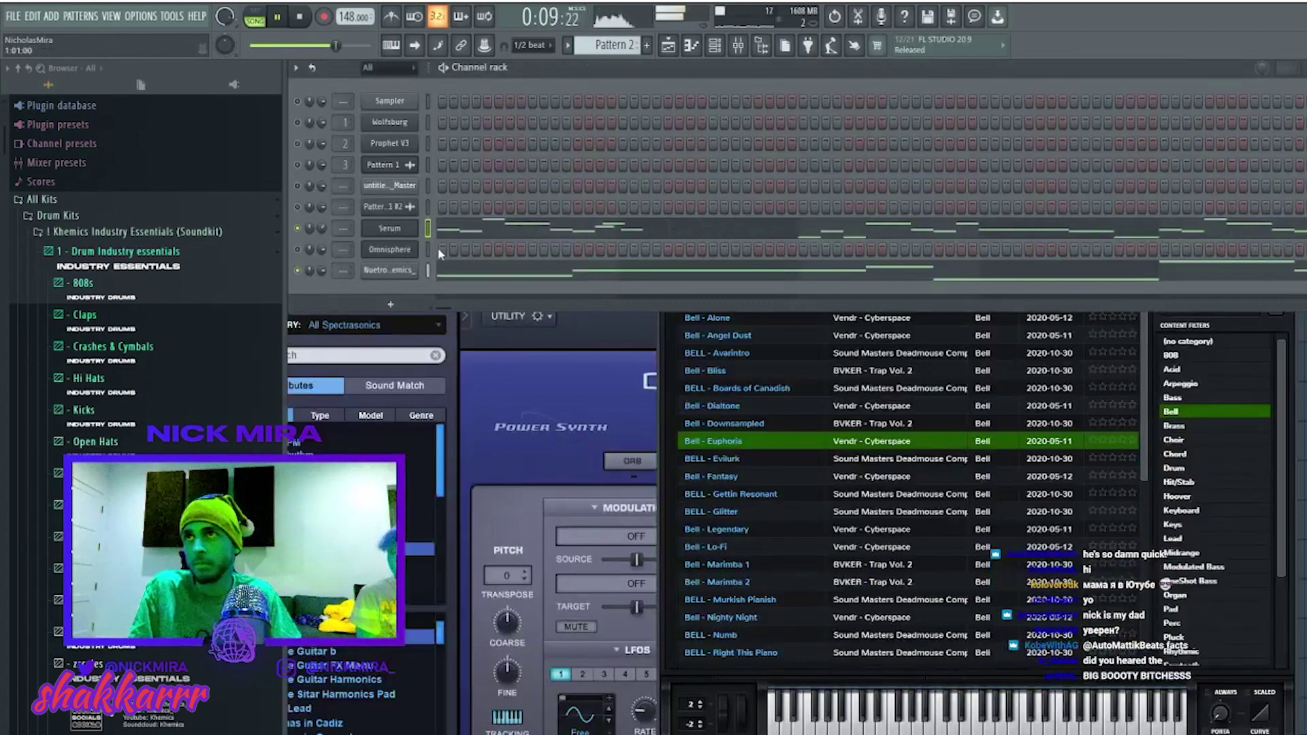
click(474, 273)
key(F7)
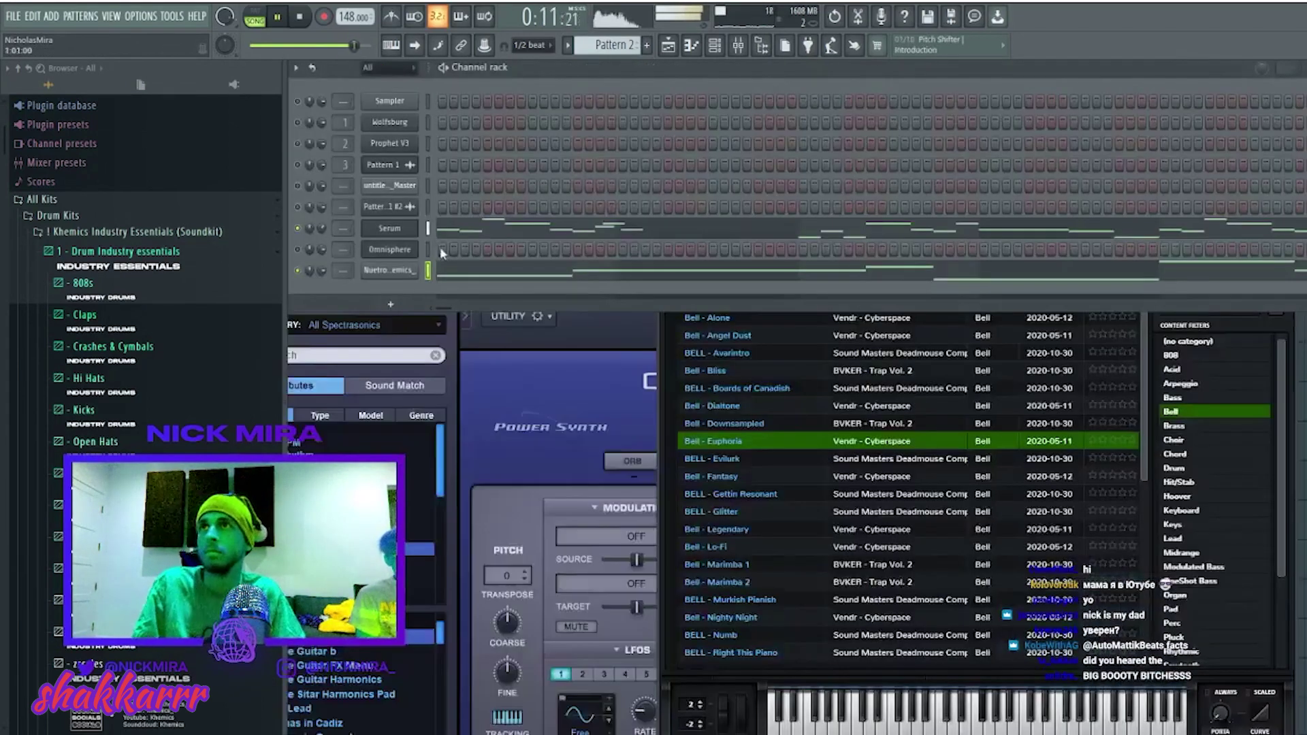
Open Omnisphere's piano roll in Pattern 2 and enter a G5 note at the start of bar 1.
click(431, 250)
key(F7)
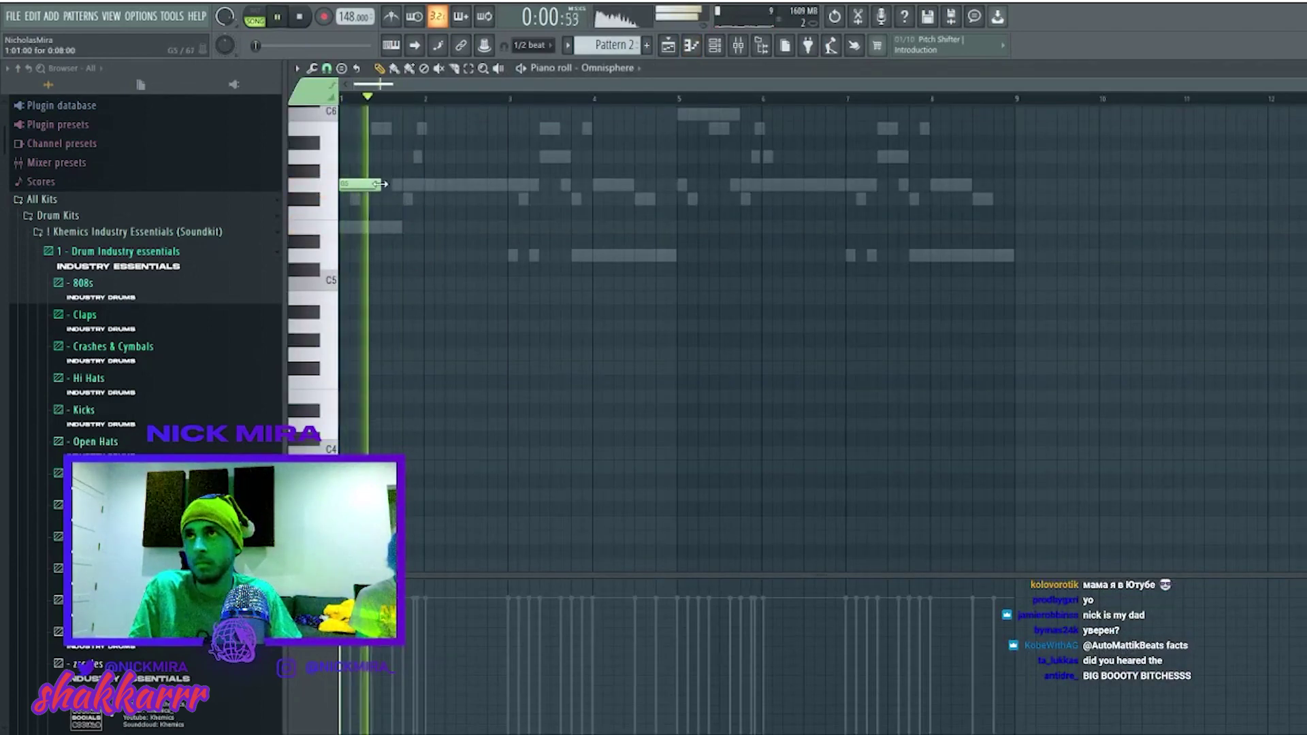
key(F7)
click(452, 249)
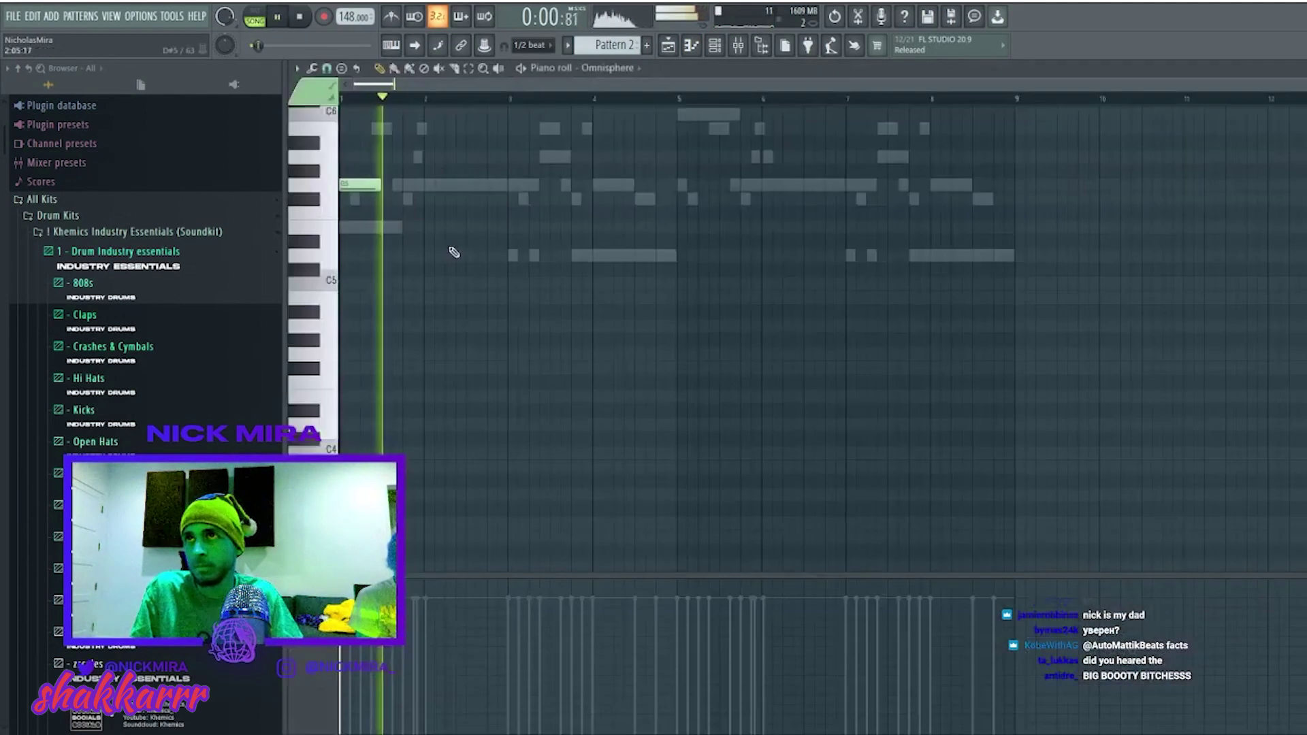
key(space)
Add descending overlapping pairs of D6, B5 and A5 notes from beat 4 of bar 2 to the middle of bar 4.
scroll(494, 305, up, 3)
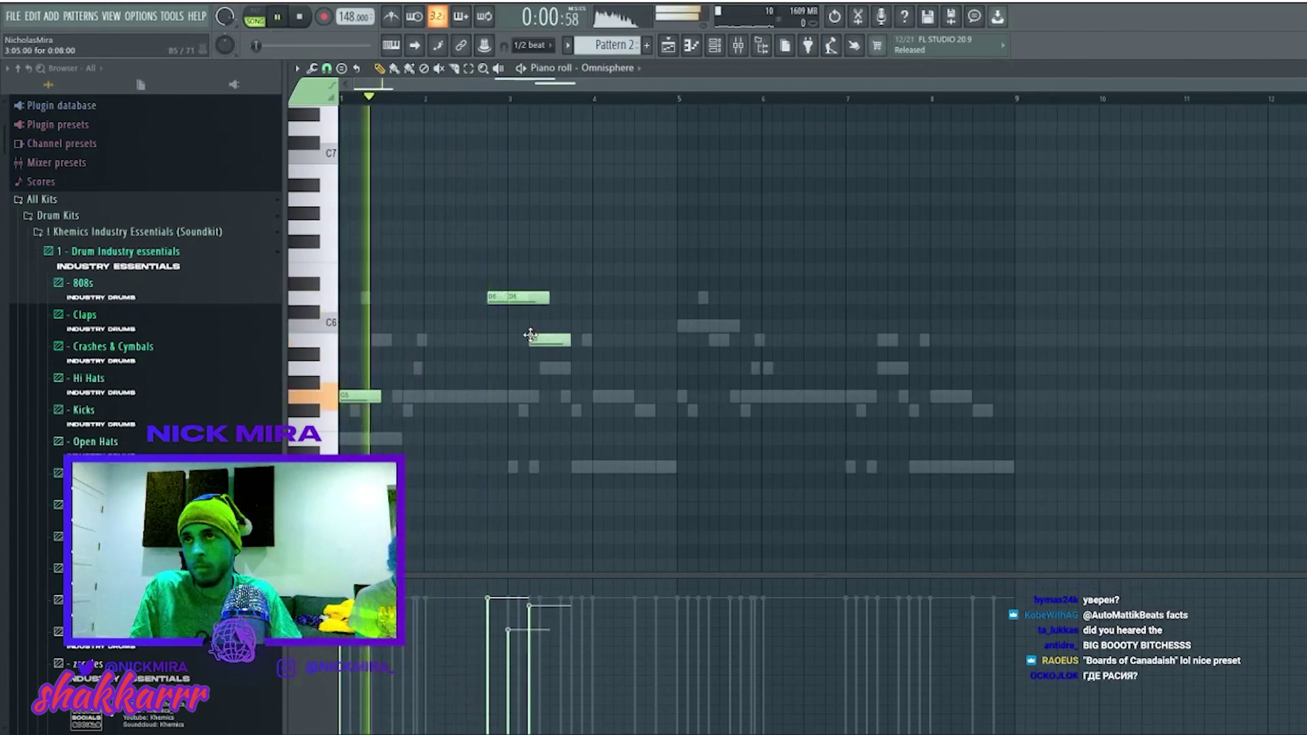
drag(531, 335, 554, 335)
click(582, 368)
key(space)
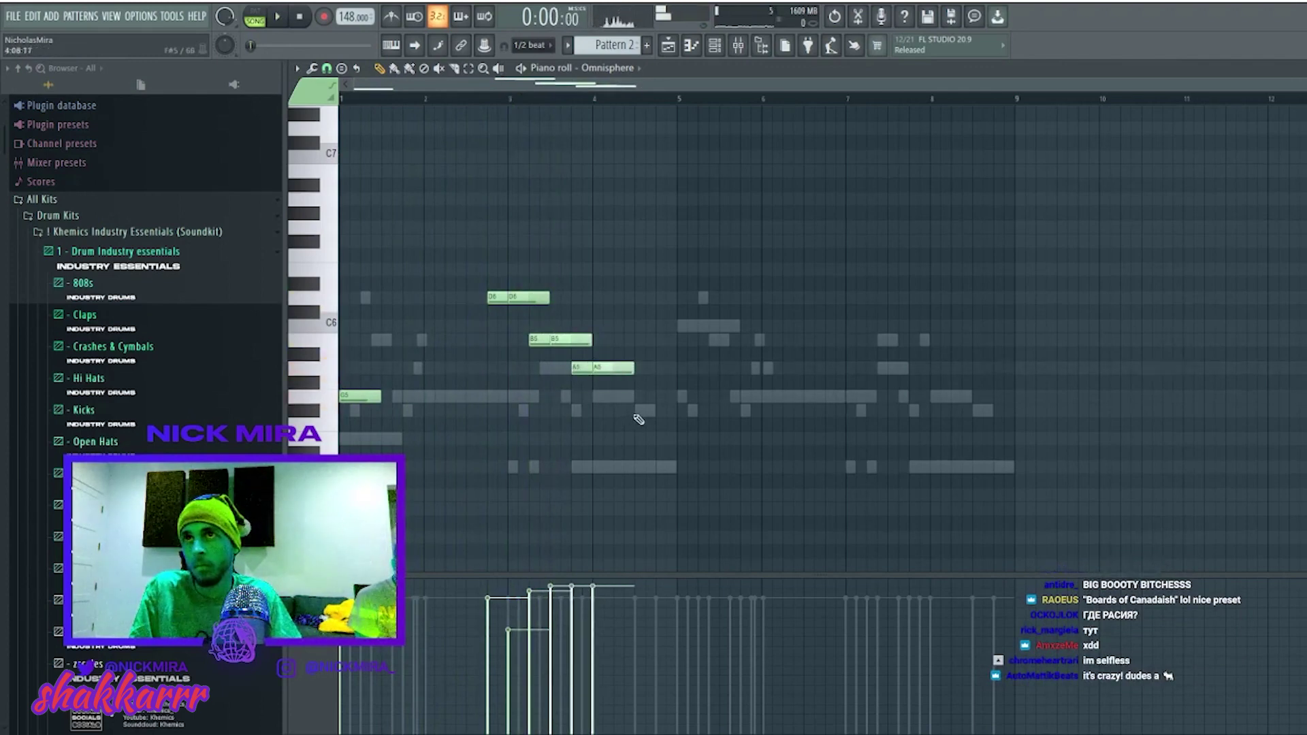
right_click(633, 412)
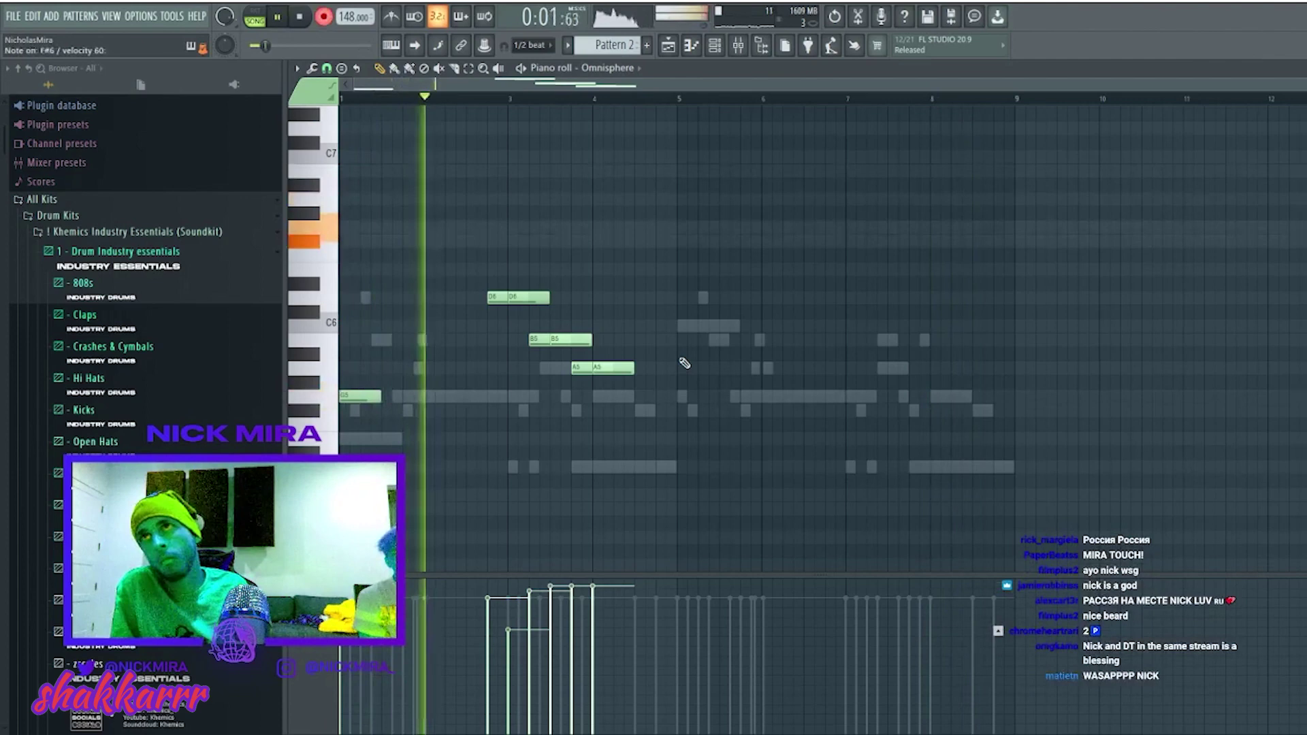
Record a run of short notes G6, A6, B6, A6, G6 and F#6 across bar 1 of Omnisphere's part and return to the channel rack.
key(space)
key(space)
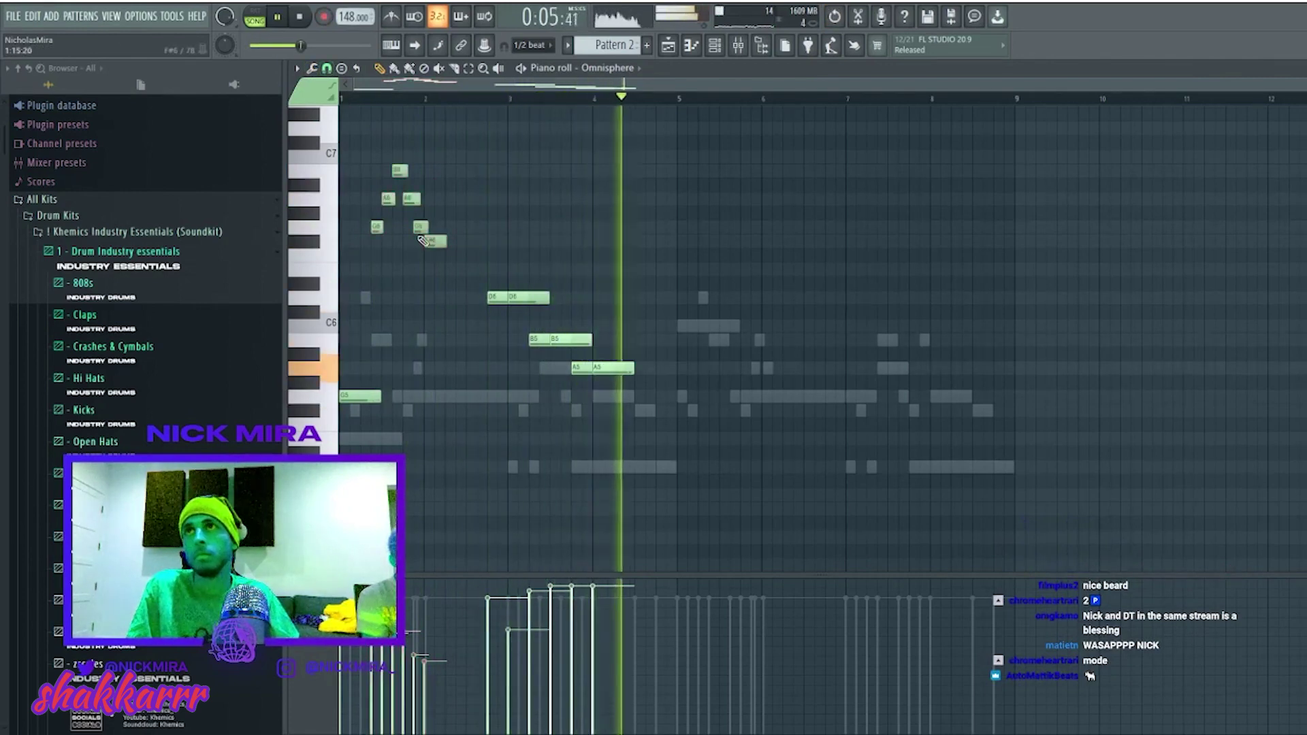
key(ctrl+d)
drag(451, 250, 367, 162)
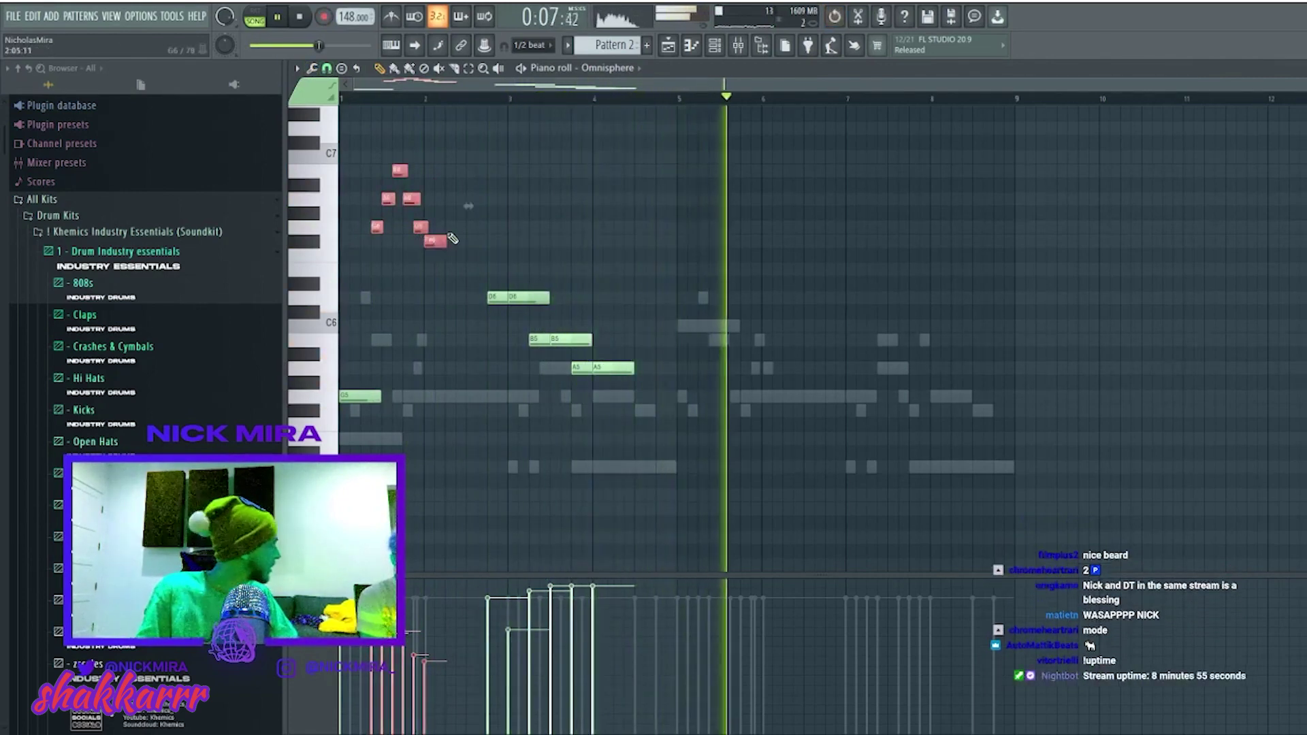
key(ctrl+alt+h)
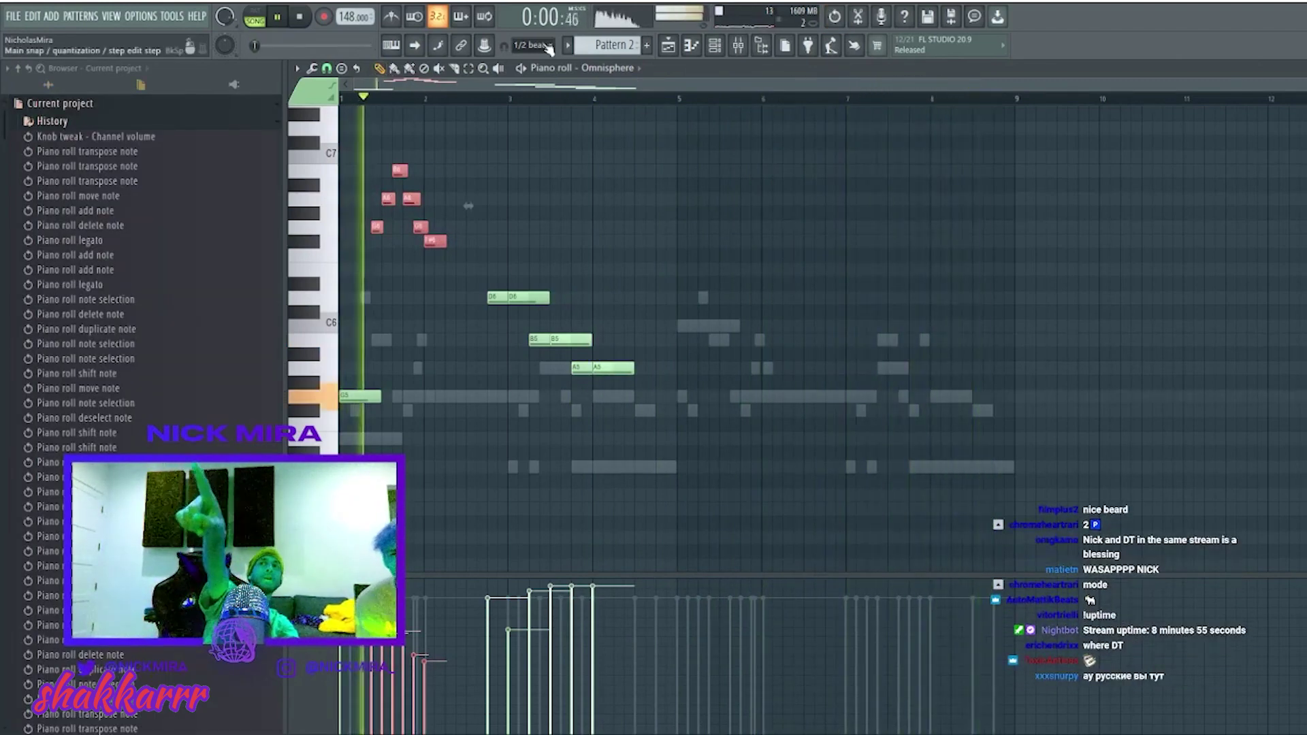
click(566, 151)
scroll(391, 104, up, 4)
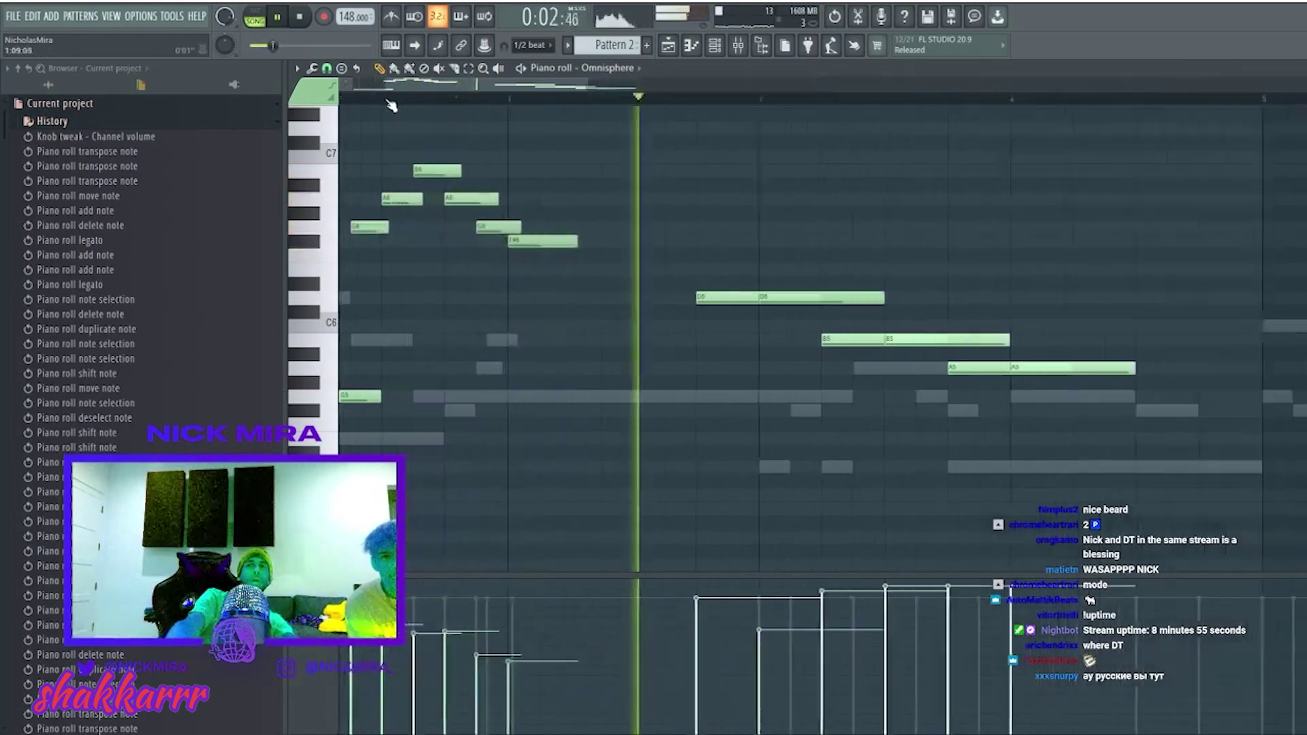
scroll(392, 104, down, 5)
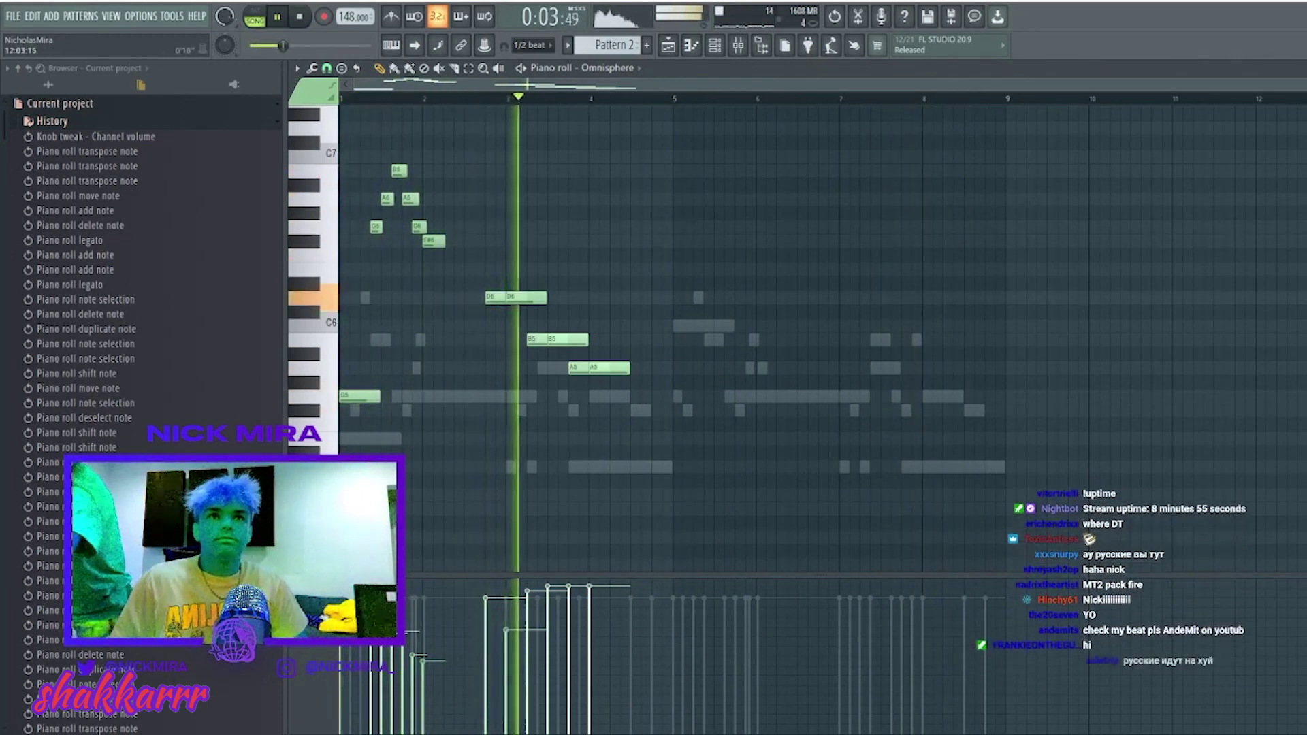
click(1297, 68)
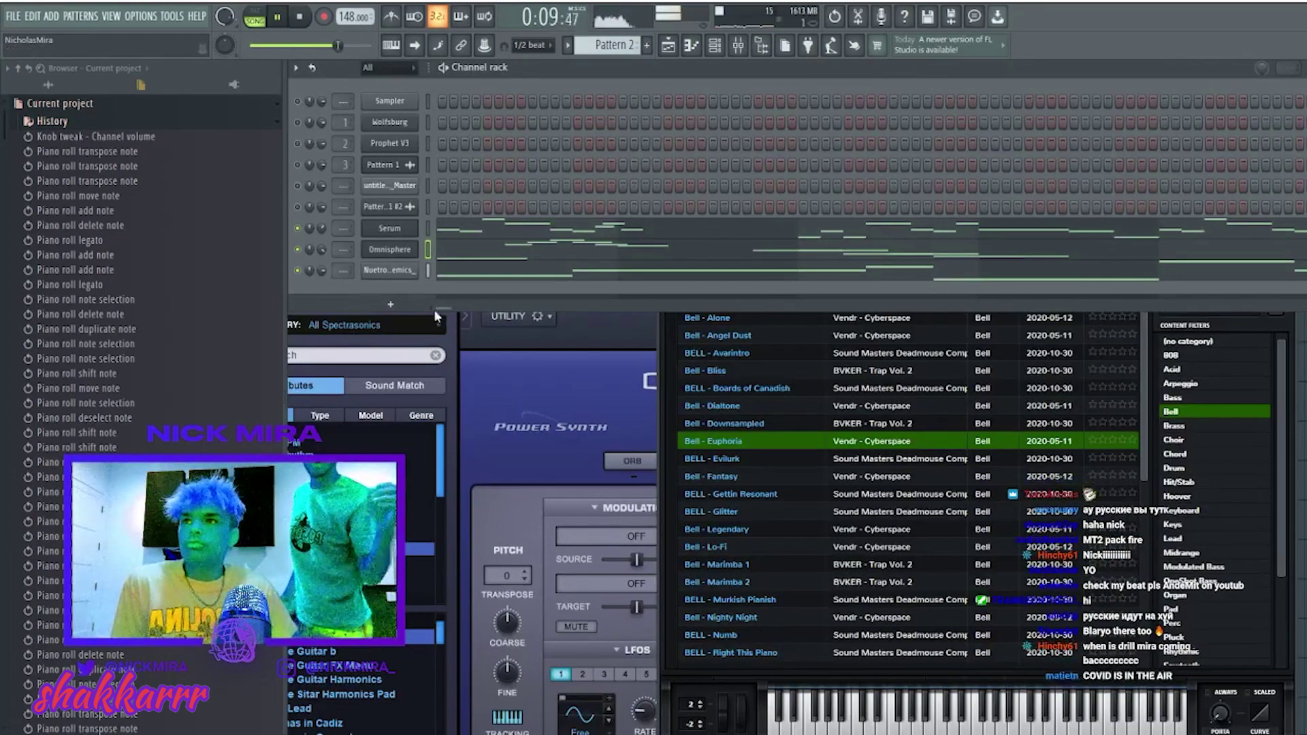
Route the Nuetron channel to mixer insert 4 and add Vocodex with its modulator pitch shift at +1200 cents.
key(space)
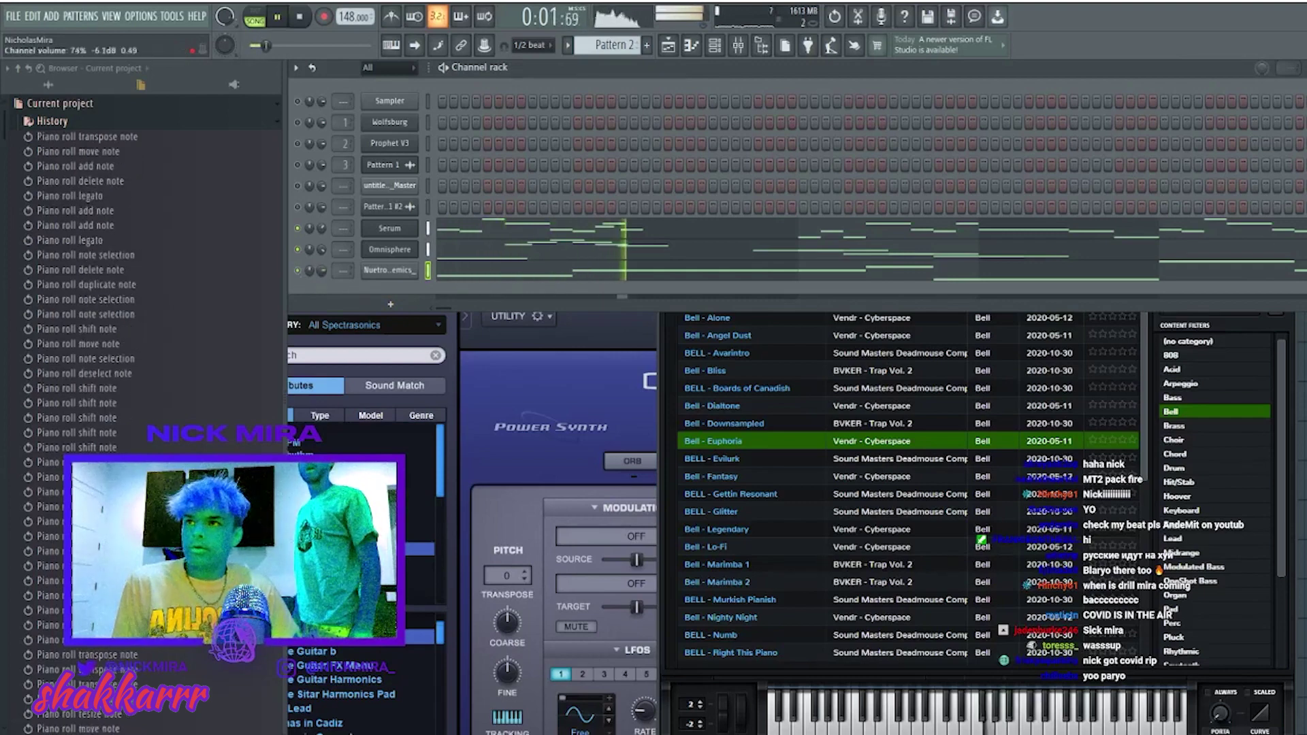
scroll(345, 270, down, 1)
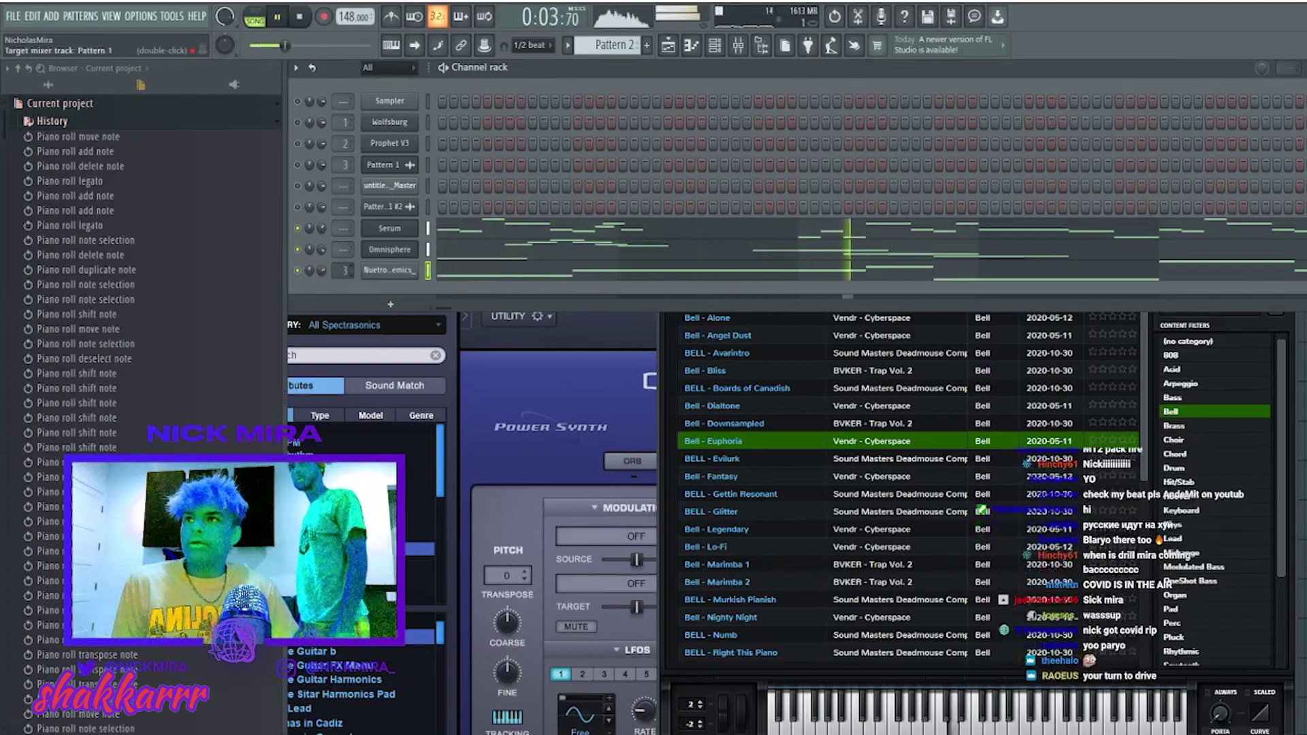
click(747, 48)
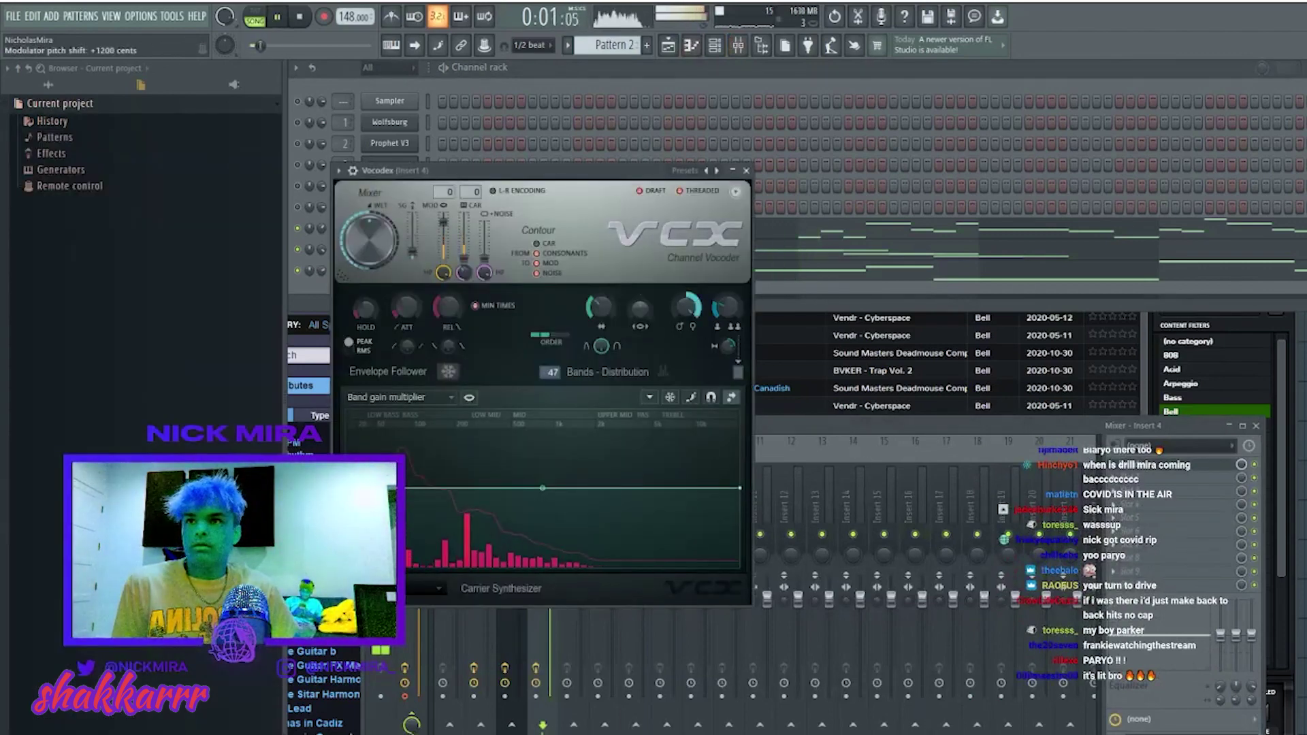
click(746, 171)
On Omnisphere's mixer insert 5, set Vocodex's modulator pitch shift to +1200 cents and add ValhallaVintageVerb in slot 2 at a reduced mix level.
key(space)
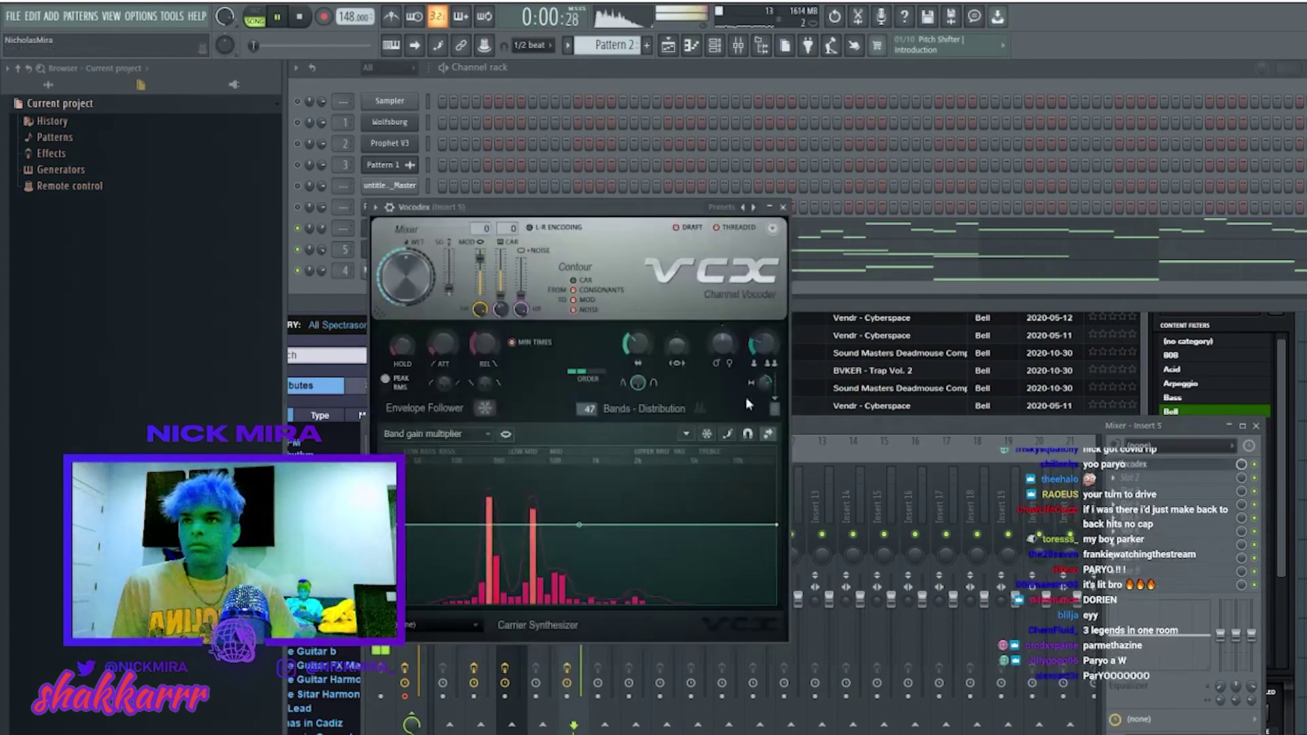
drag(724, 343, 724, 320)
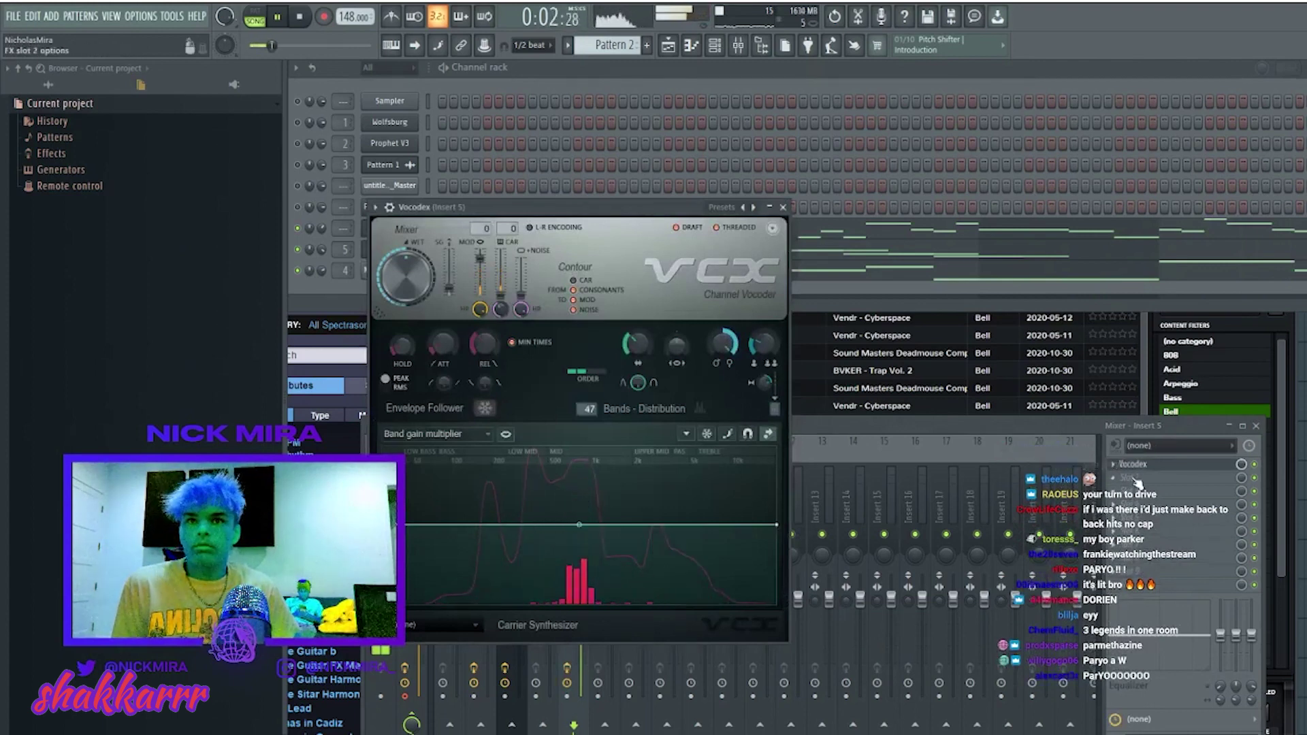
click(994, 560)
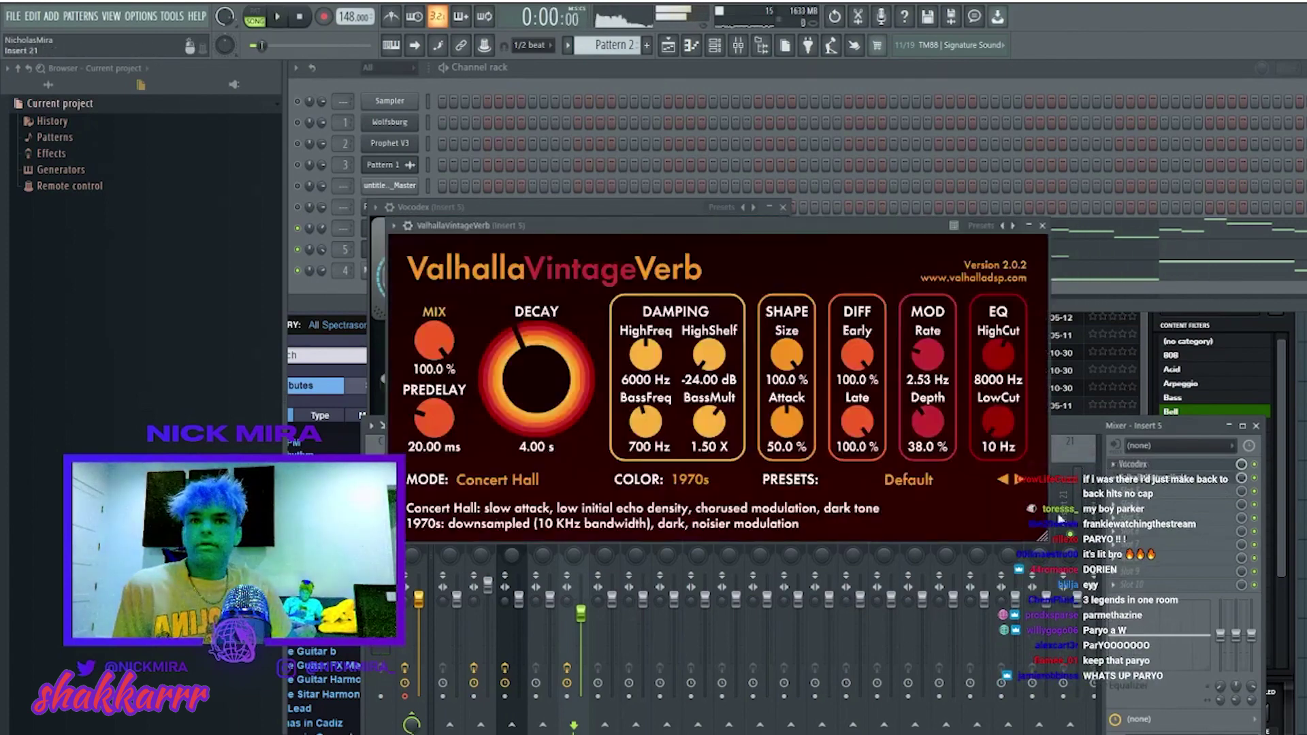
click(1208, 499)
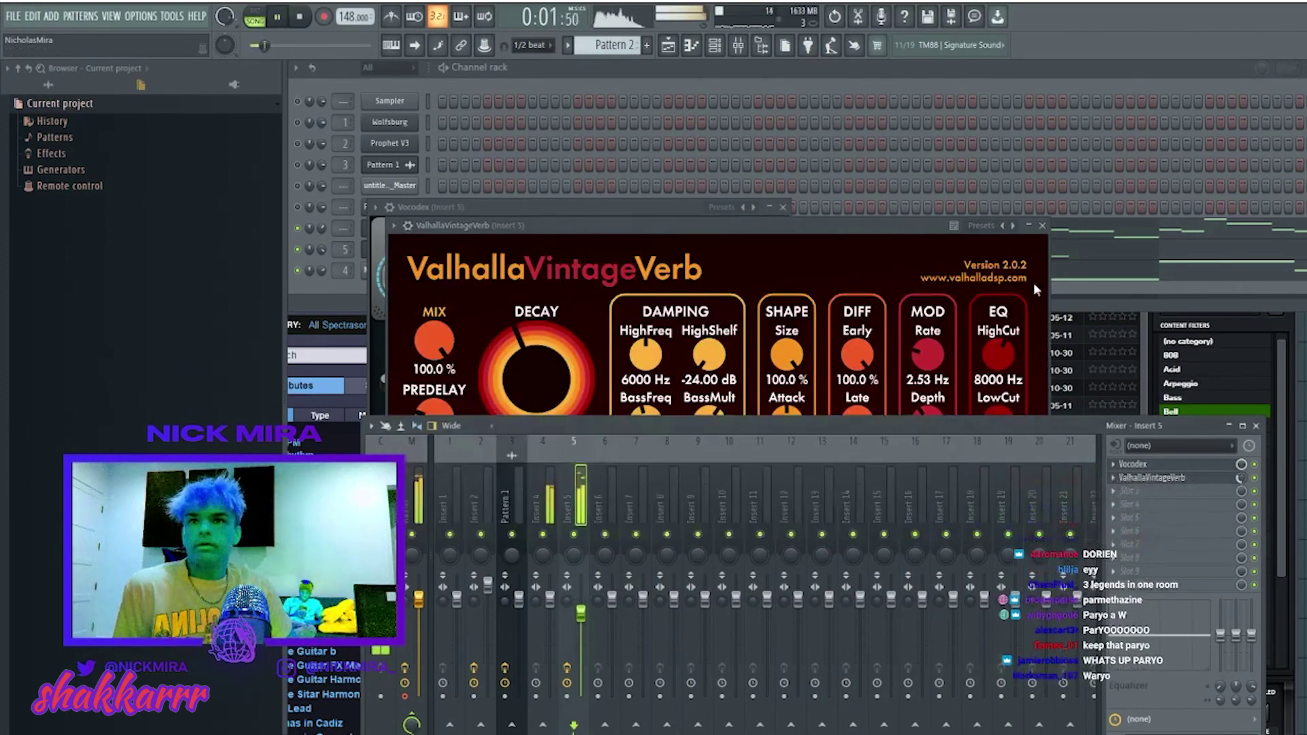
click(1042, 226)
click(783, 207)
click(1136, 464)
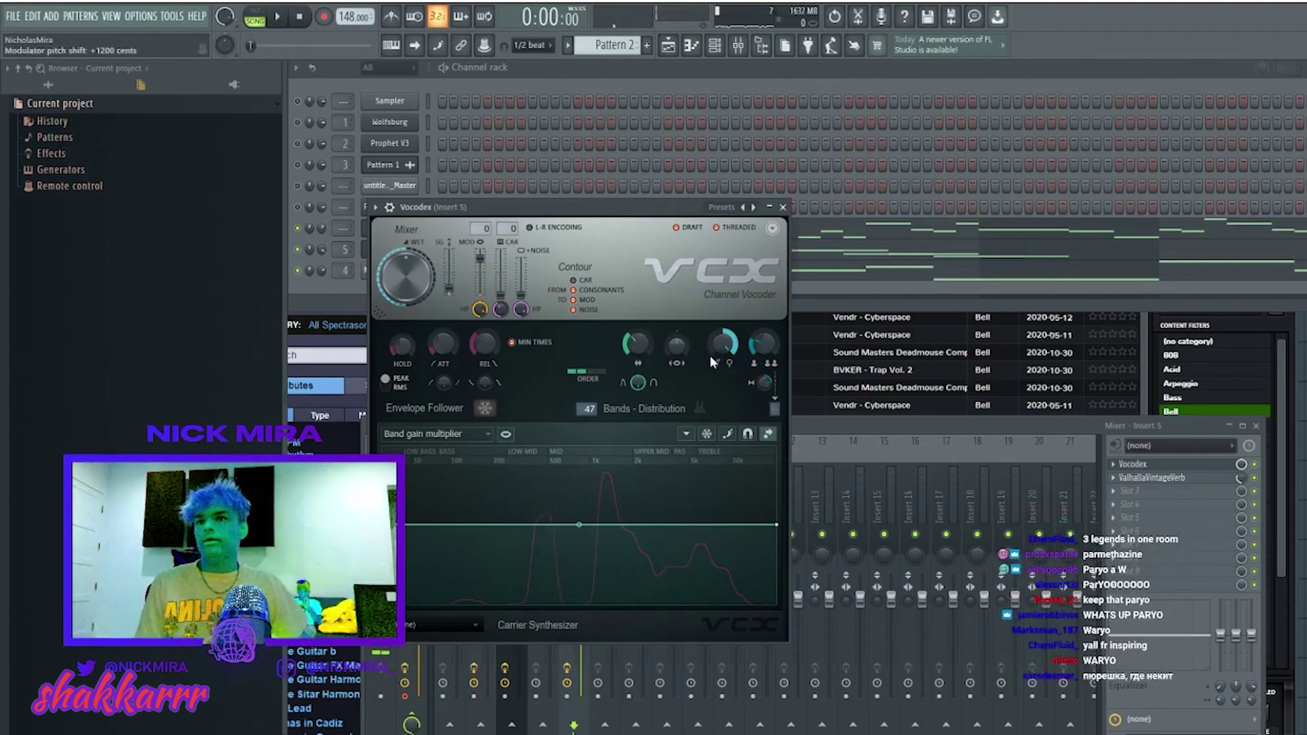
click(783, 207)
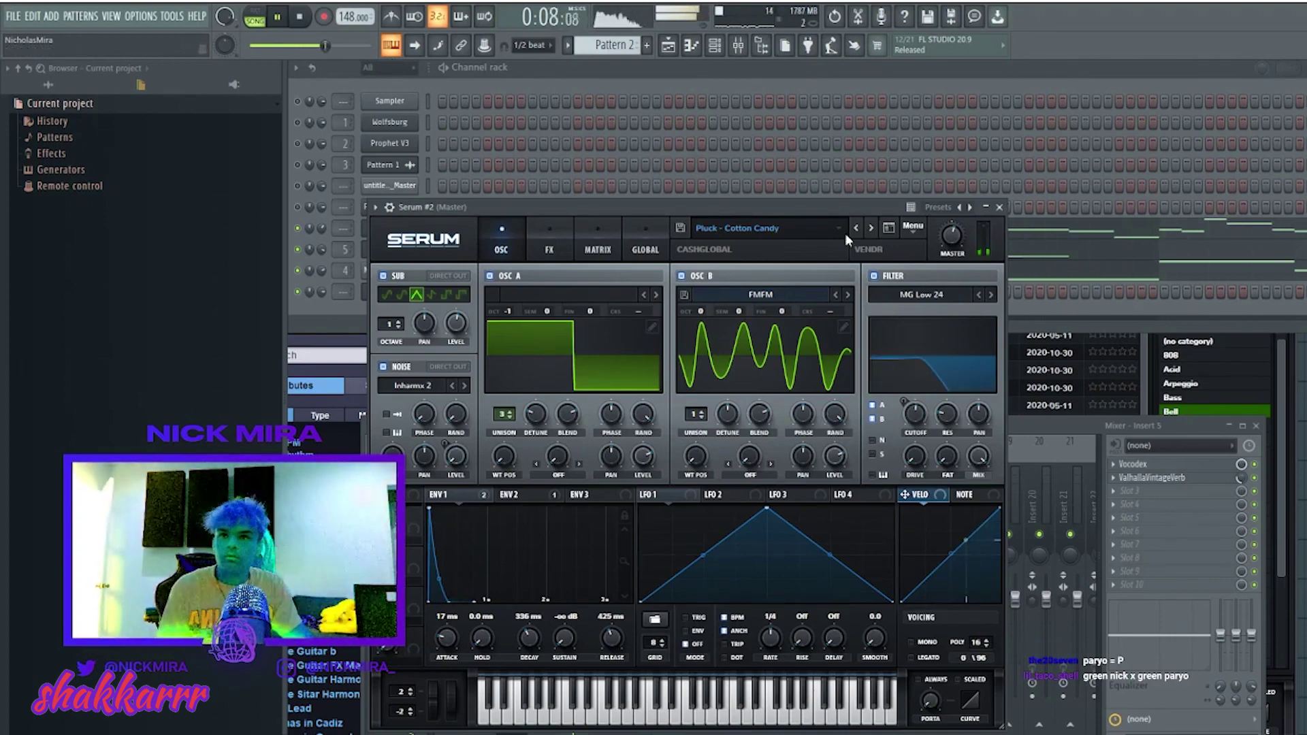
Audition Serum #2's pluck presets past Cotton Candy and Crossover and load Pluck - Fender.
click(871, 228)
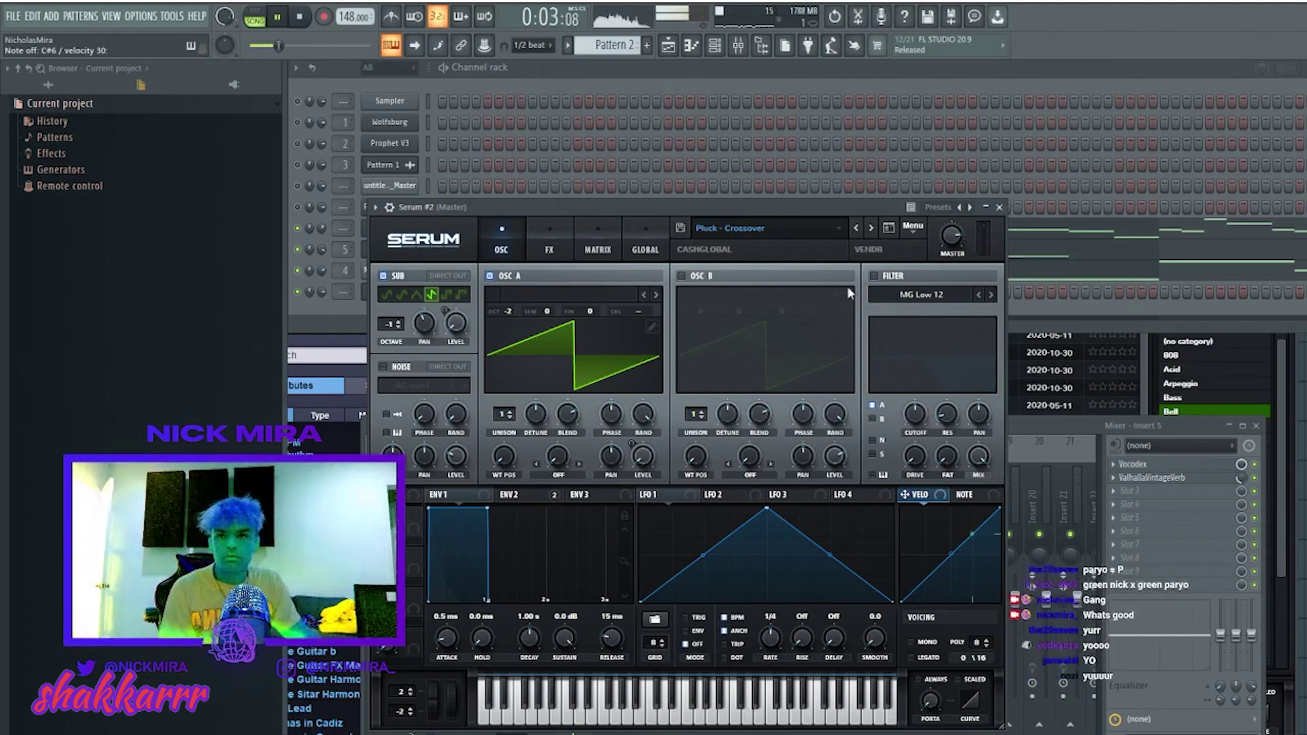
click(872, 226)
click(872, 226)
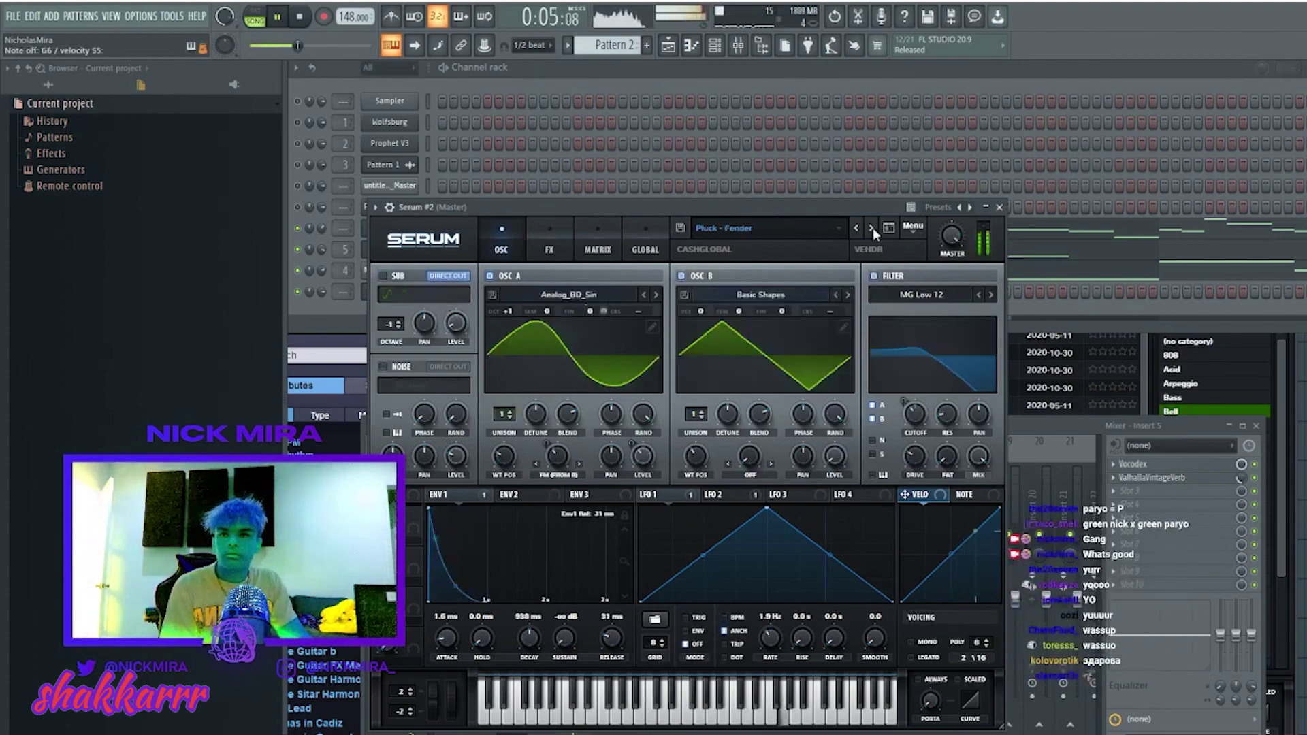
key(Escape)
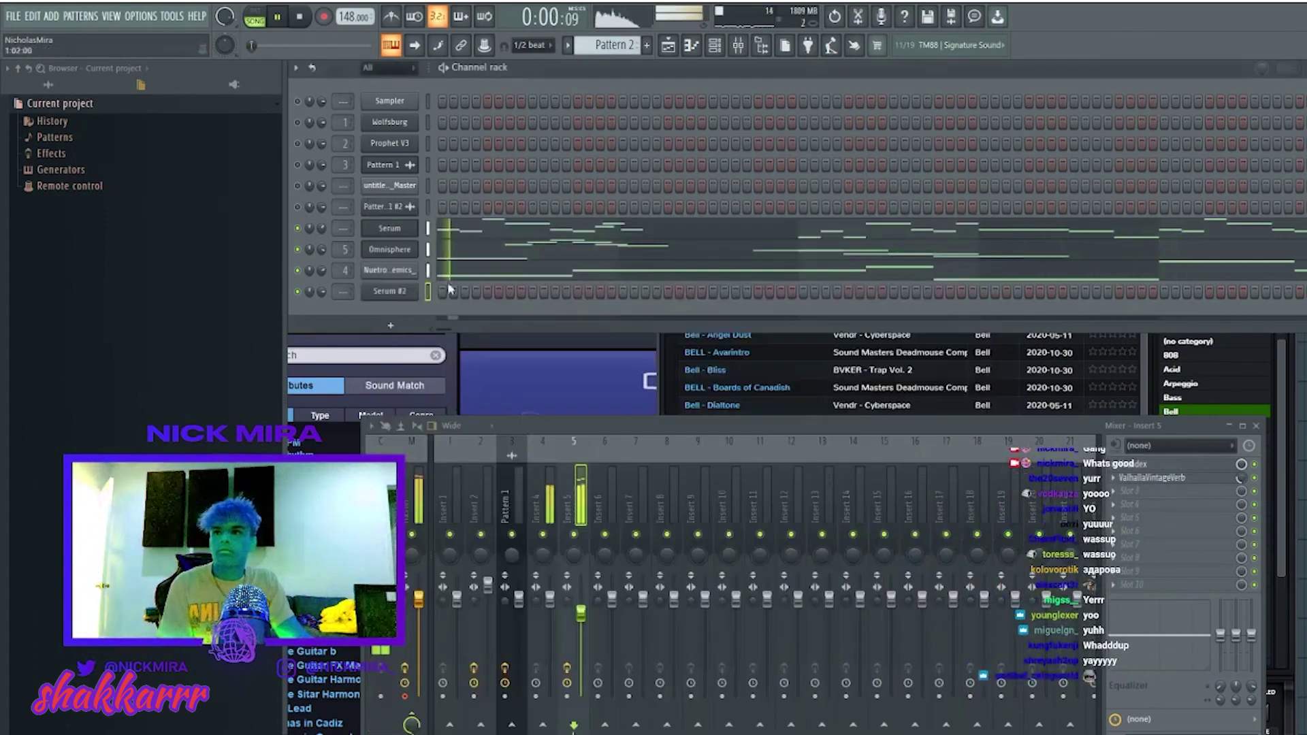
Open Serum #2's piano roll and place an F#6 note on beat 2 and a B5 note on beat 4 of bar 1.
key(space)
key(F7)
click(483, 329)
drag(483, 329, 418, 231)
key(space)
click(547, 325)
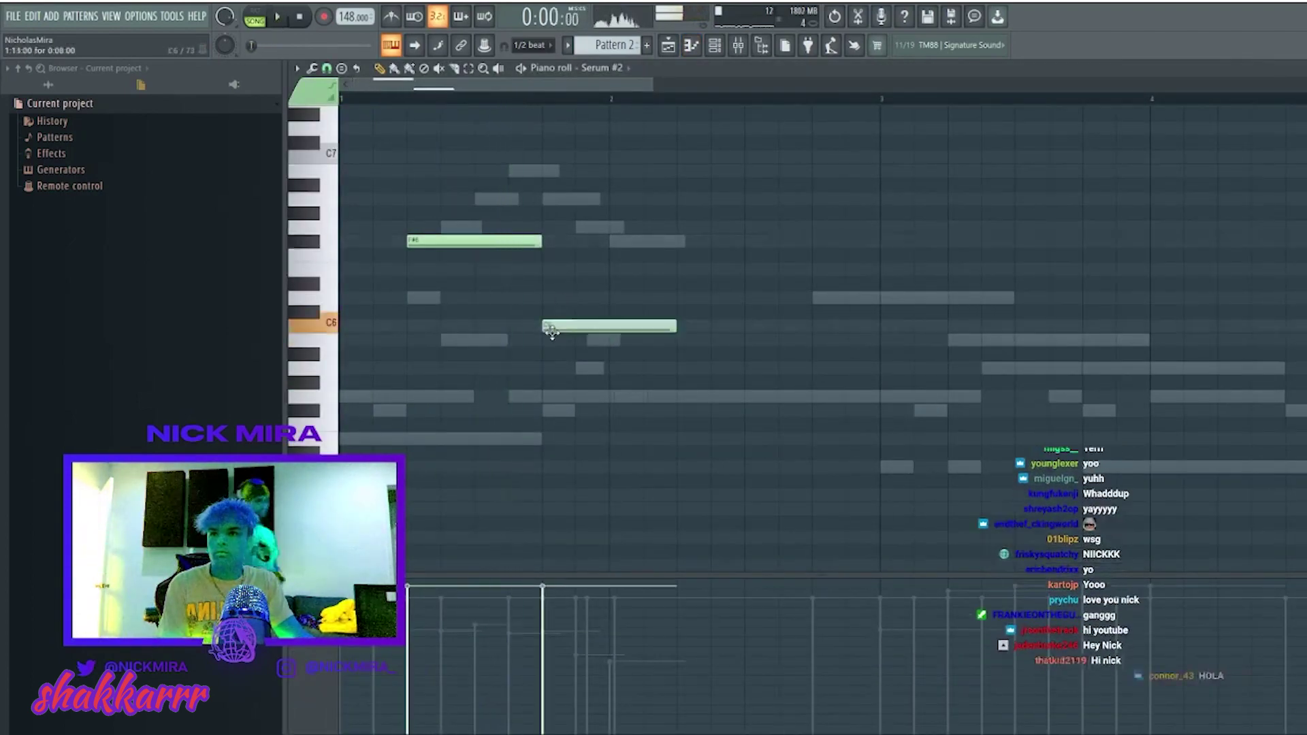
drag(546, 330, 548, 340)
Place a D7 note with a D6 below it at the start of bar 2 in Serum #2.
scroll(643, 386, up, 3)
key(space)
mouse_move(604, 204)
mouse_down()
mouse_move(604, 236)
mouse_move(604, 221)
mouse_up()
drag(607, 339, 606, 392)
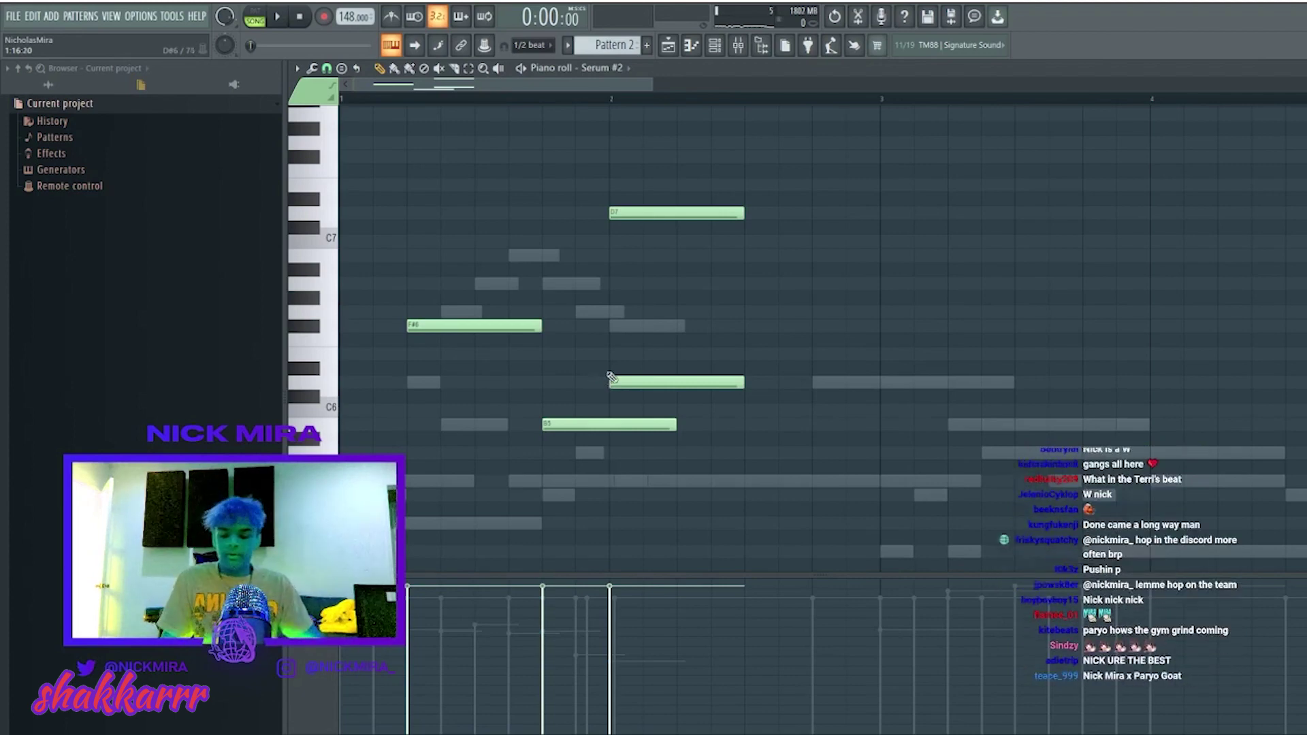
key(space)
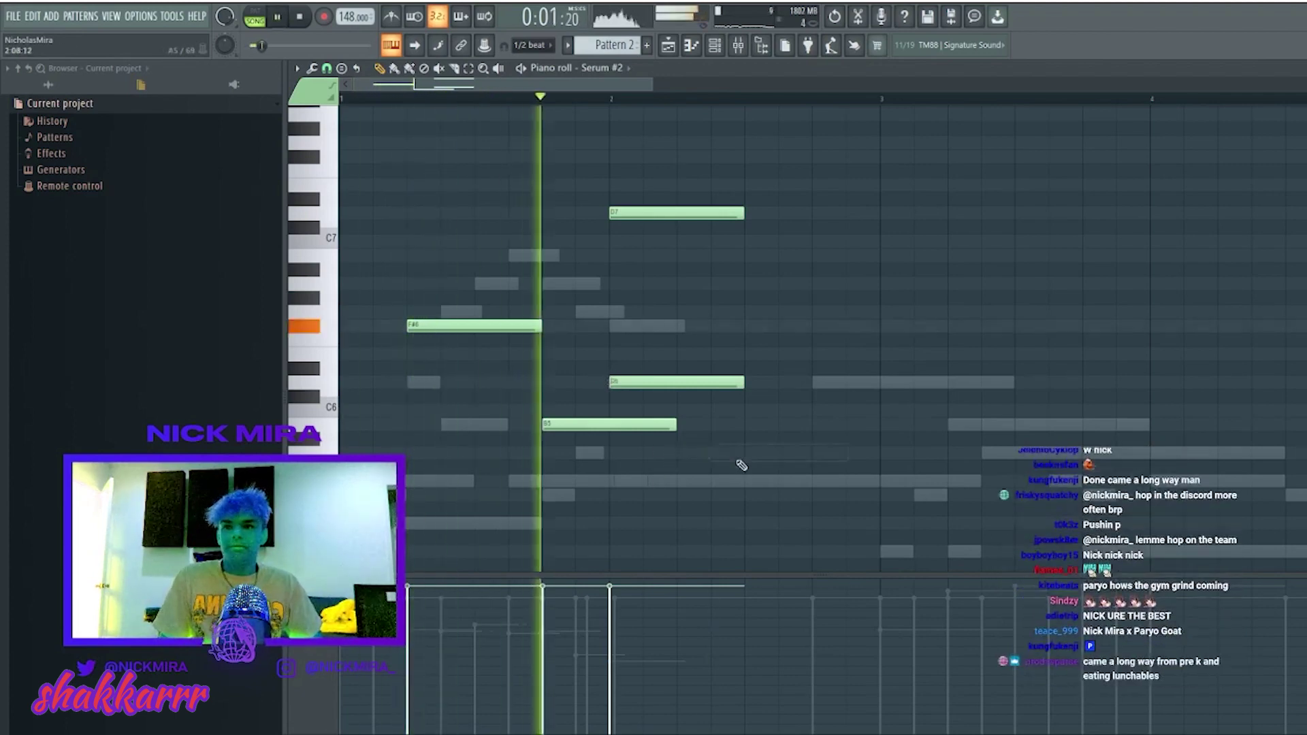
Check Serum #2 in the mixer and channel rack, and raise its D6 note at the start of bar 2 to F#6.
click(738, 45)
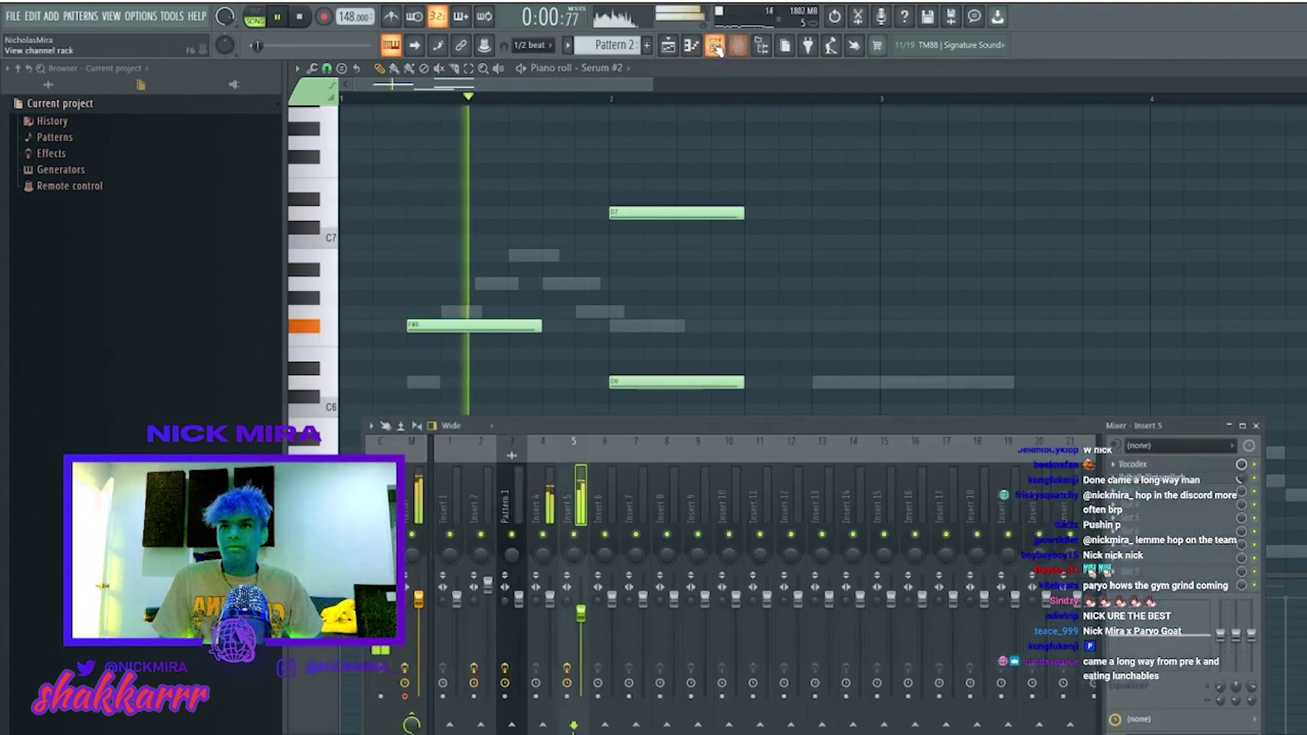
click(715, 45)
key(F9)
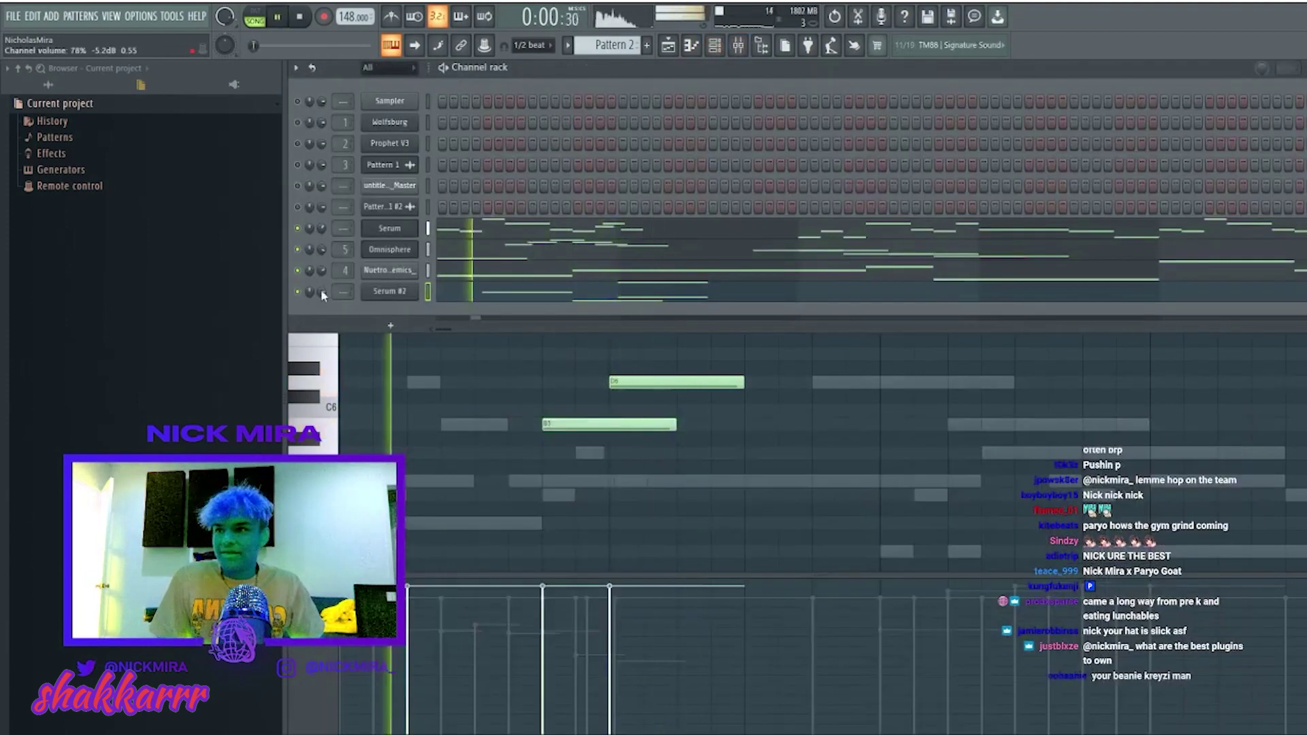
click(389, 293)
click(527, 291)
click(583, 284)
right_click(583, 286)
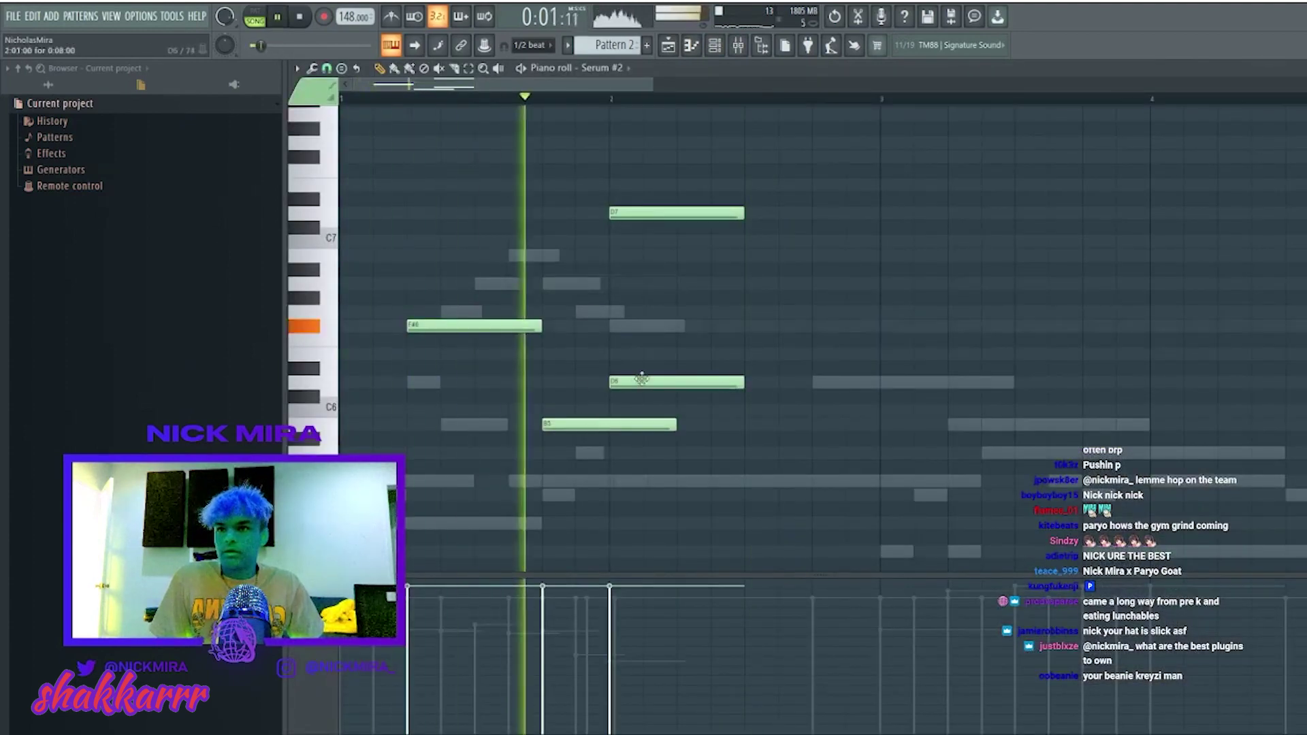
drag(635, 382, 637, 325)
Try high notes such as E7 near the end of bar 2 and settle on an F#7 at 2:15.
click(885, 185)
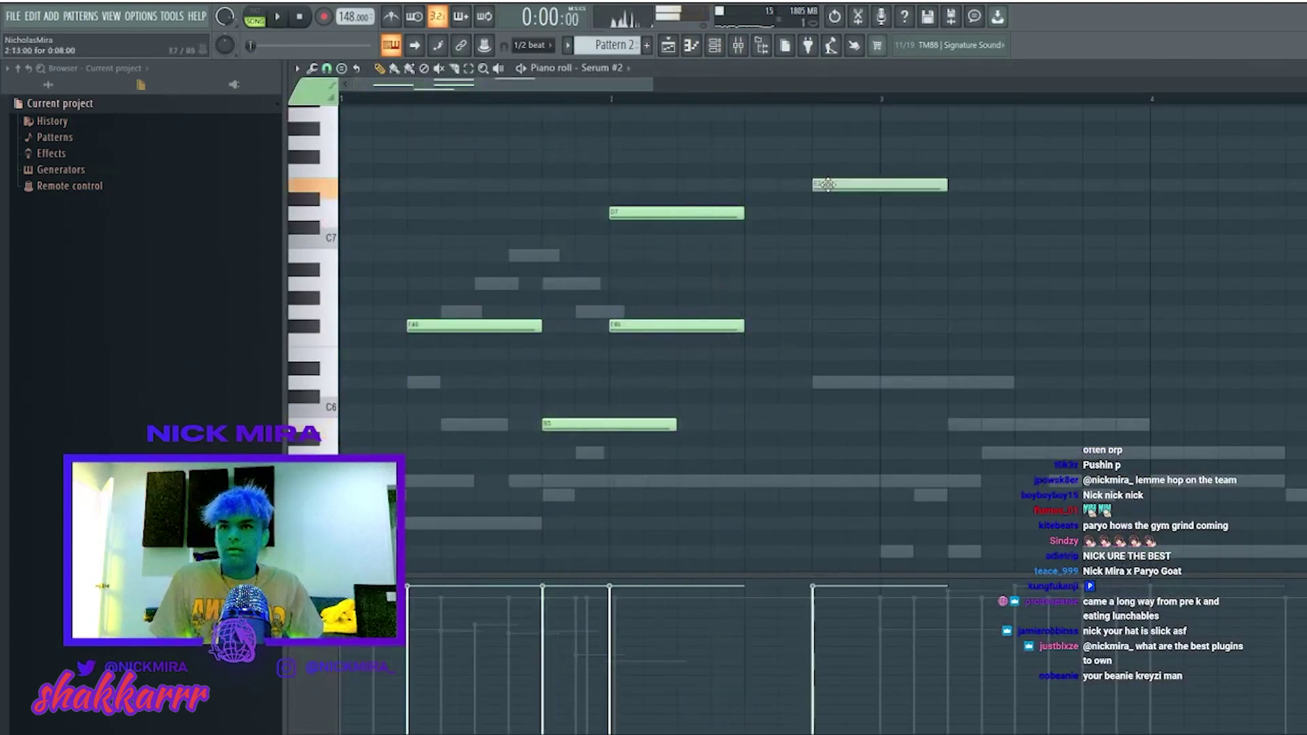
scroll(877, 260, up, 2)
right_click(879, 241)
scroll(774, 102, down, 2)
click(759, 185)
drag(759, 185, 759, 229)
right_click(742, 232)
click(712, 199)
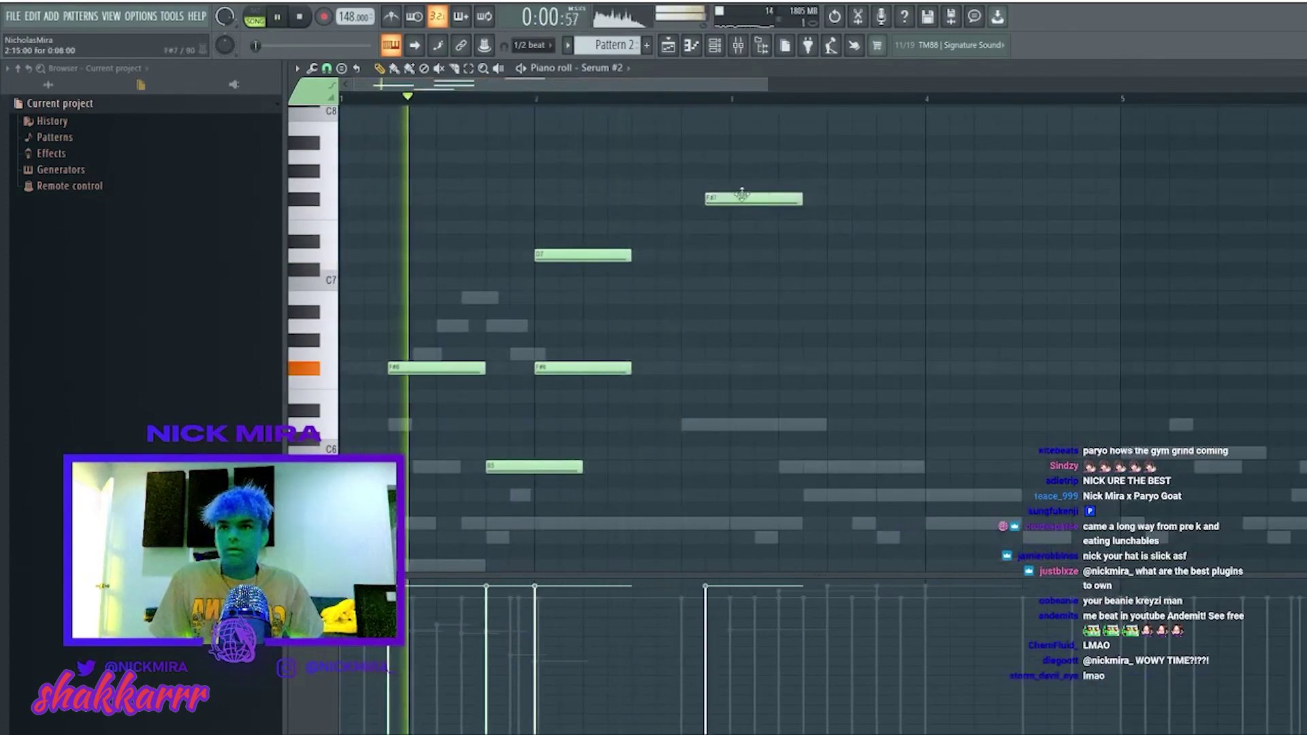
Shorten the F#7 at 2:15 and place a G7 over a B6 at the start of bar 3.
key(space)
click(739, 184)
drag(804, 229, 783, 197)
click(776, 283)
mouse_move(776, 283)
mouse_down()
mouse_move(776, 297)
mouse_move(796, 241)
mouse_move(817, 255)
mouse_up()
key(space)
Add an F#7 over a D7 on beat 2 of bar 3 and a shorter A6 on beat 4.
drag(749, 199, 748, 214)
drag(801, 213, 718, 199)
click(766, 241)
drag(774, 245, 922, 326)
key(space)
key(space)
Try a D#6 harmony note beneath the A6 on beat 4 of bar 3.
click(868, 435)
drag(868, 436, 868, 423)
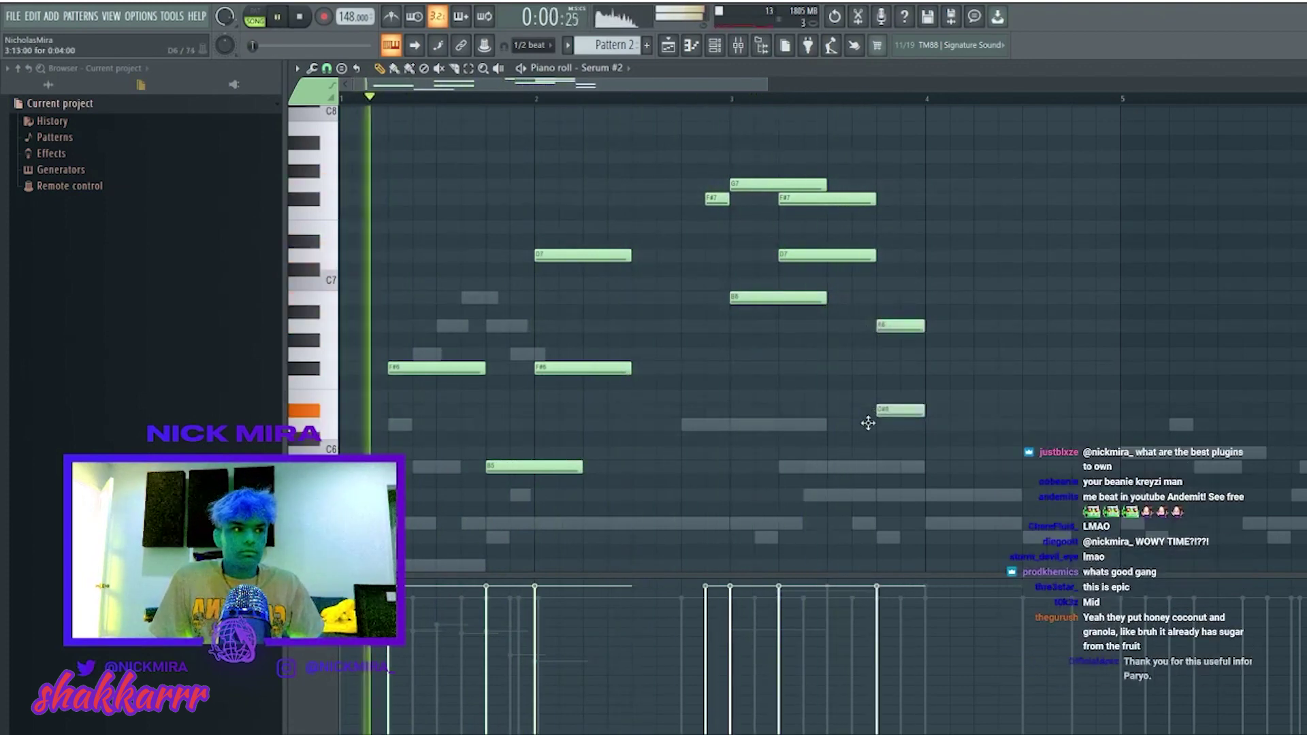
right_click(891, 410)
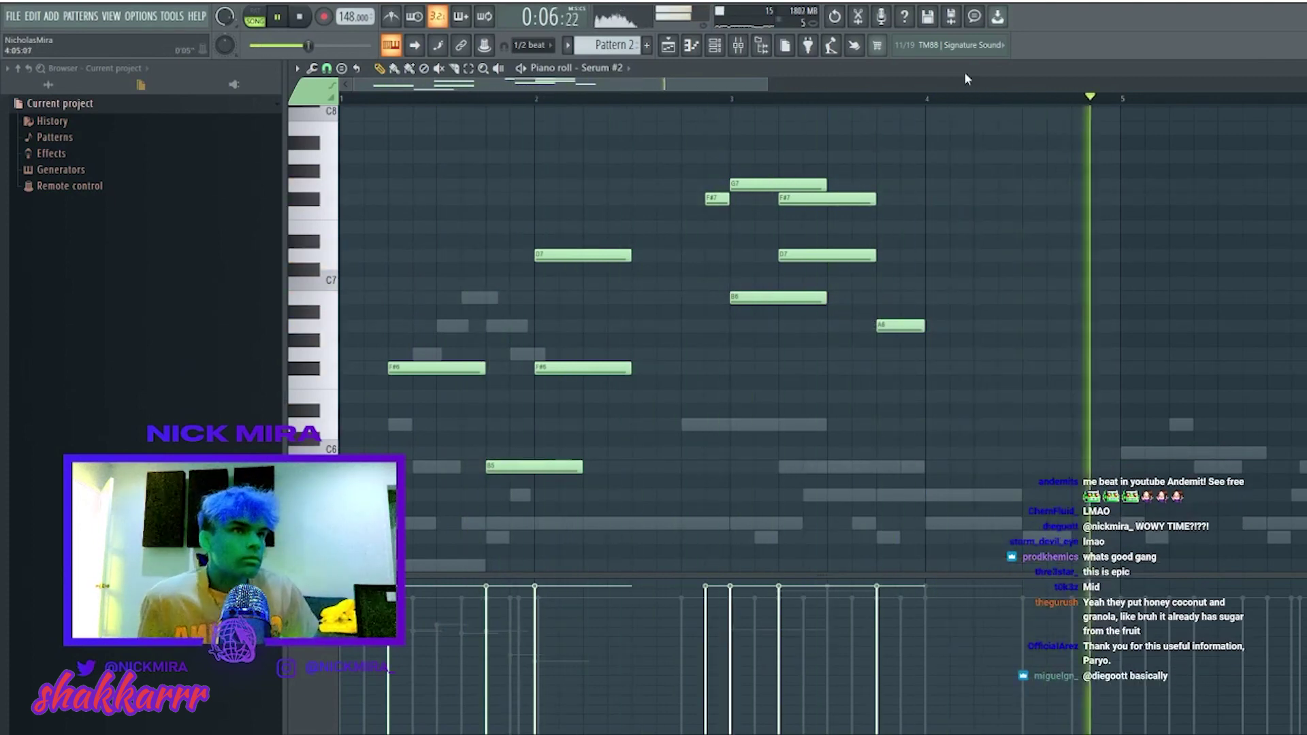
Play back the Serum #2 line and transpose all of its notes down one octave.
key(space)
key(space)
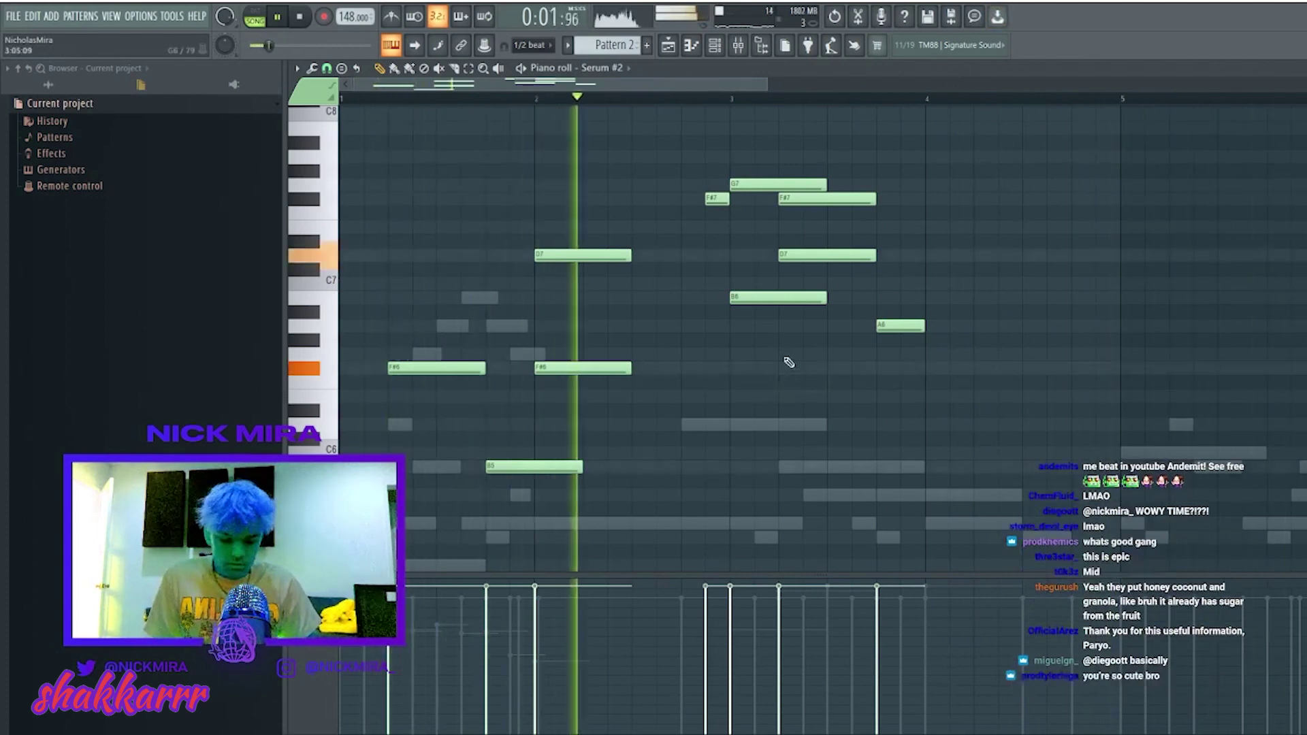
key(ctrl+Down)
scroll(783, 408, down, 3)
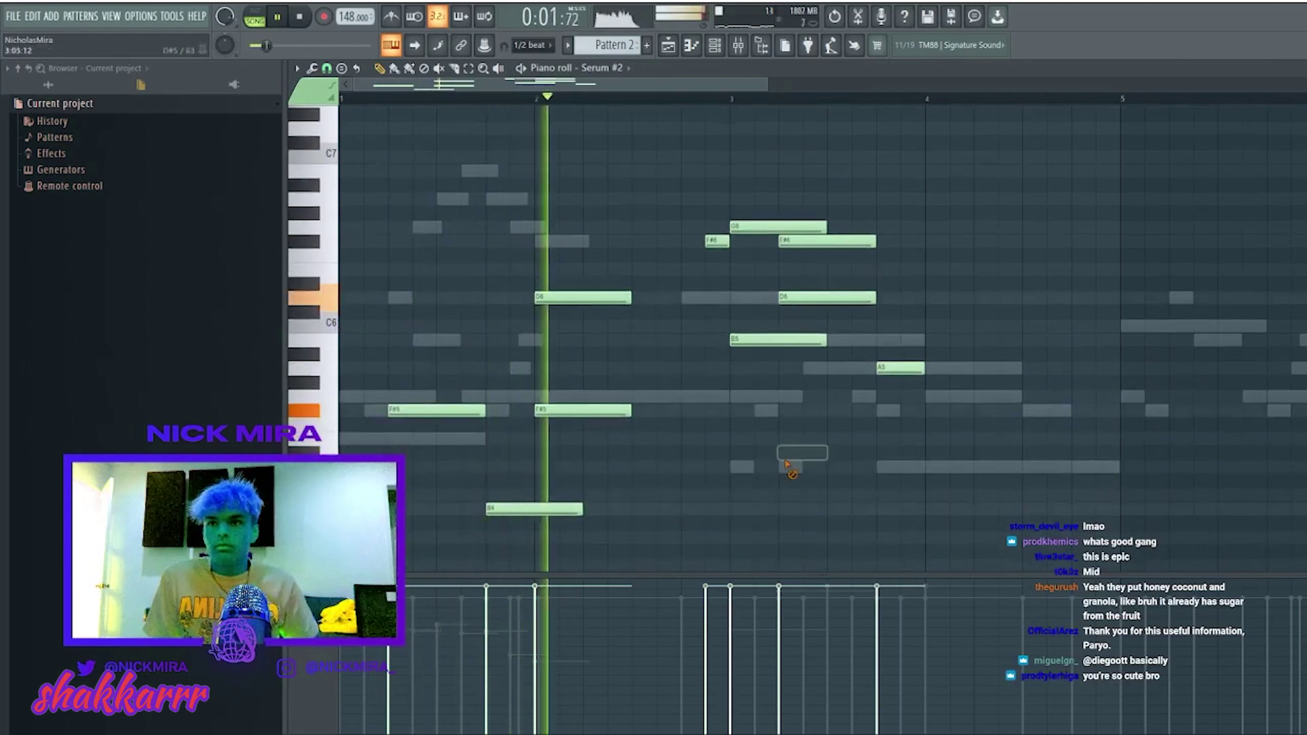
Add a one-beat F#5 at 3:15 in the Serum #2 line and play it back.
mouse_move(832, 477)
mouse_down()
mouse_move(872, 477)
mouse_move(989, 423)
mouse_move(905, 398)
mouse_up()
key(space)
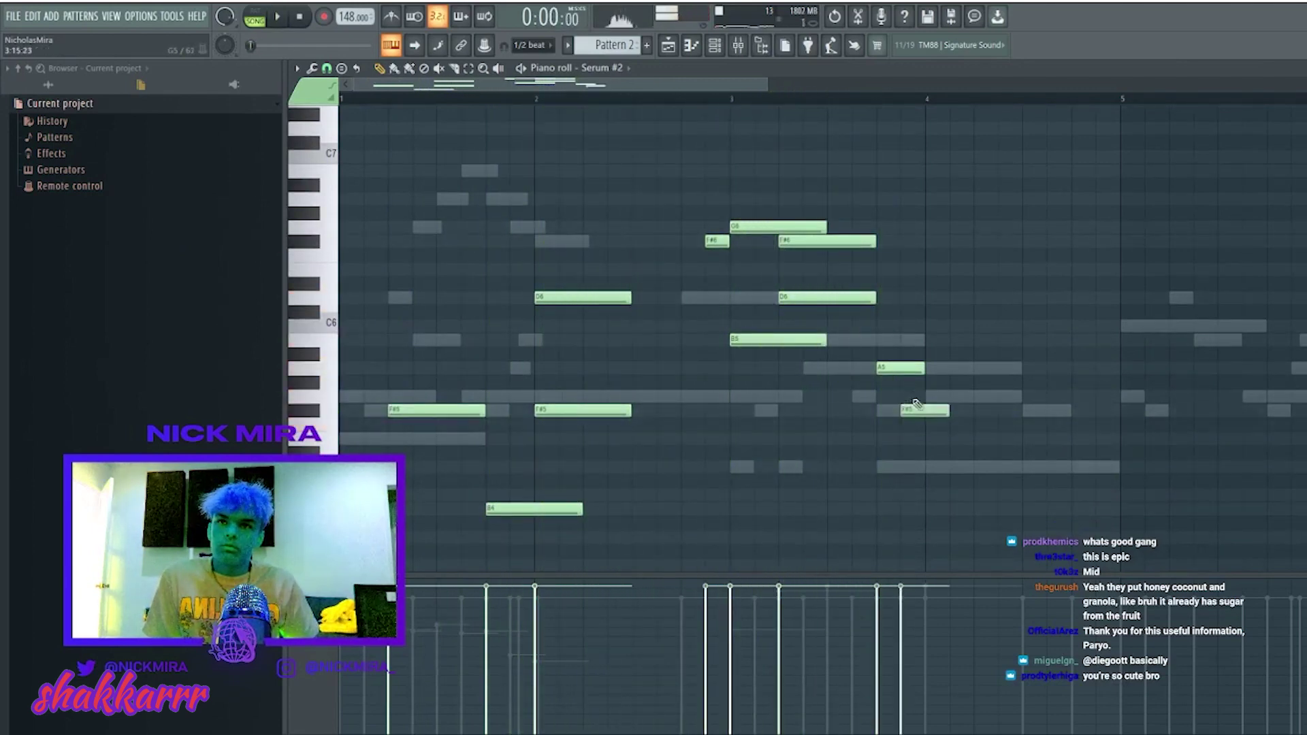
key(space)
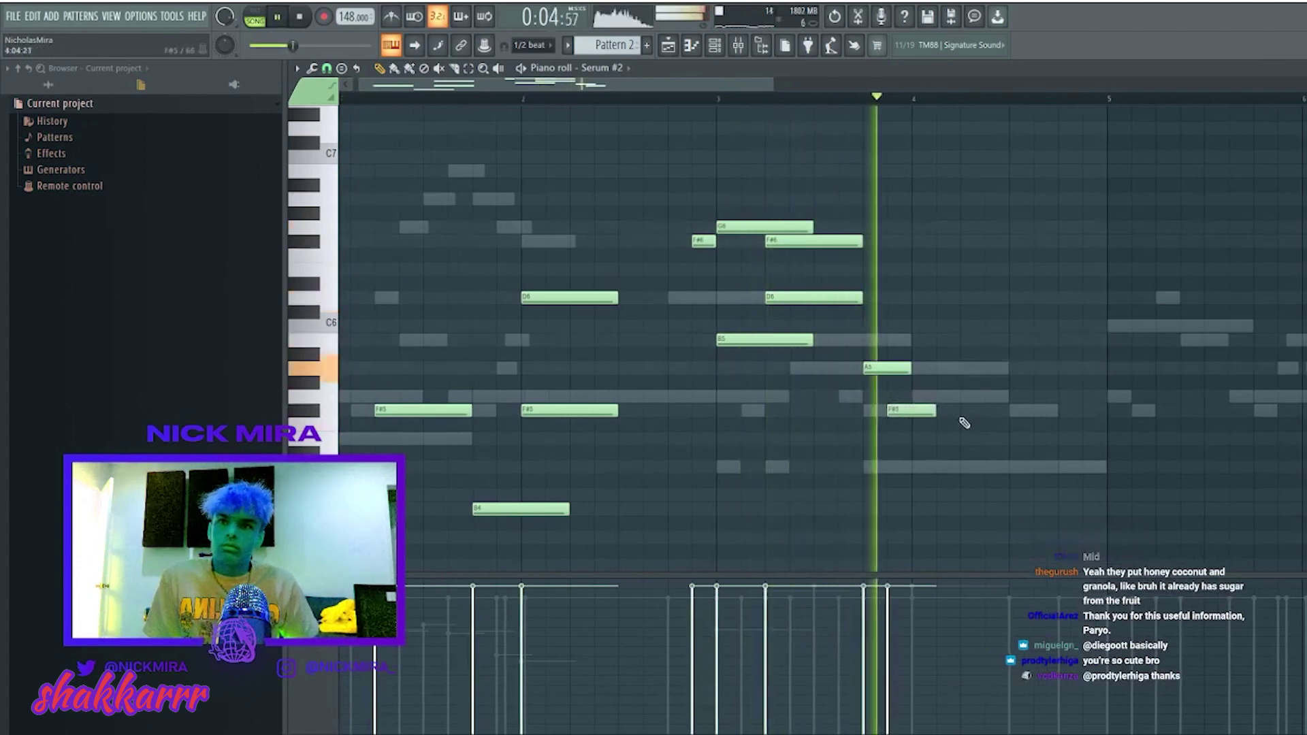
Shape the descent into bar 4 as short A5 and G5 notes leading to F#5 on beat 1, and place a D5 on beat 4.
key(space)
click(915, 438)
key(space)
drag(926, 438, 887, 369)
key(space)
key(space)
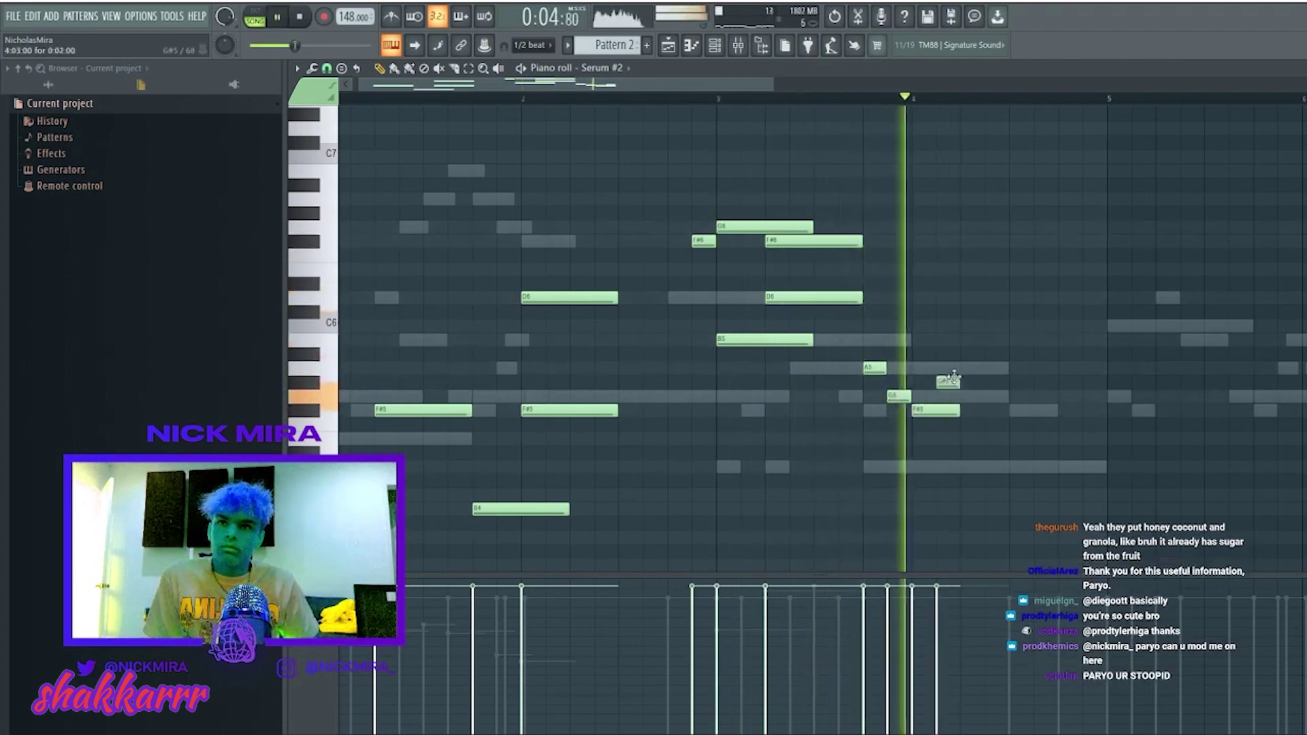
click(1068, 467)
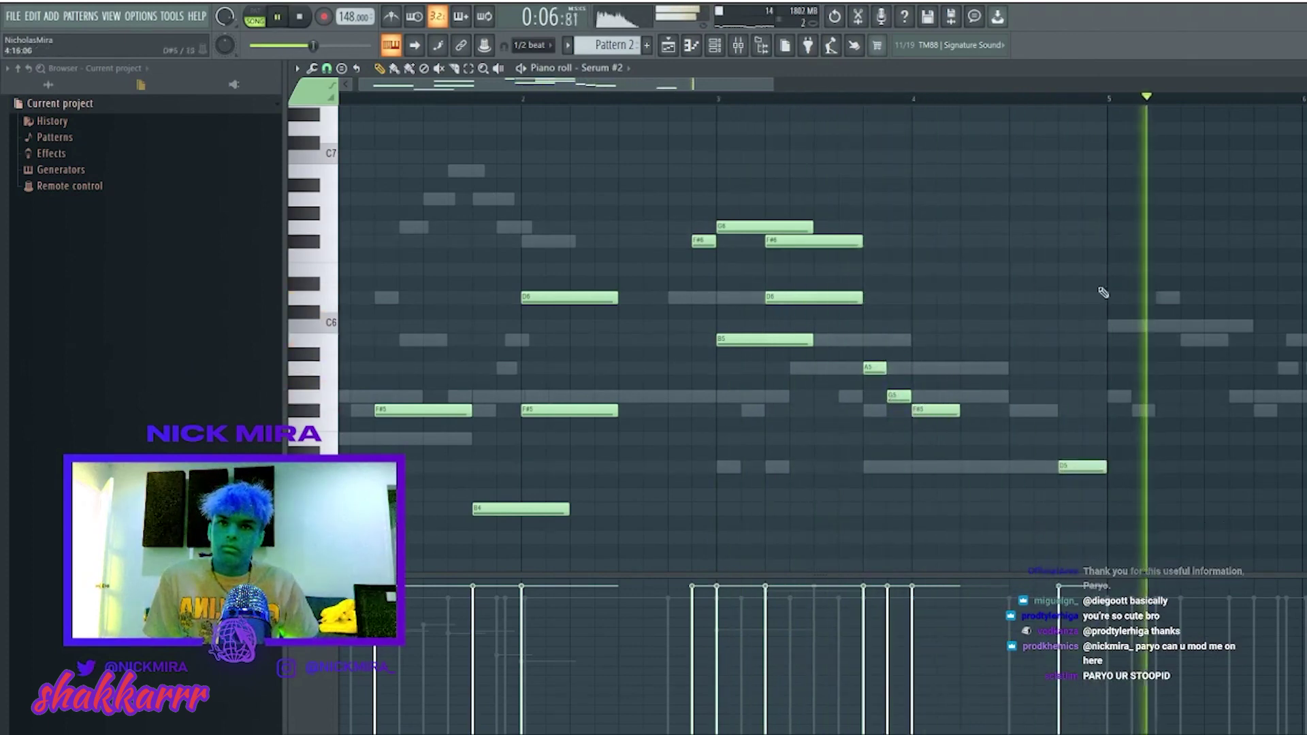
Duplicate the four-bar Serum #2 phrase into bars 5 to 8, aligned with the original's rhythm.
scroll(369, 99, down, 3)
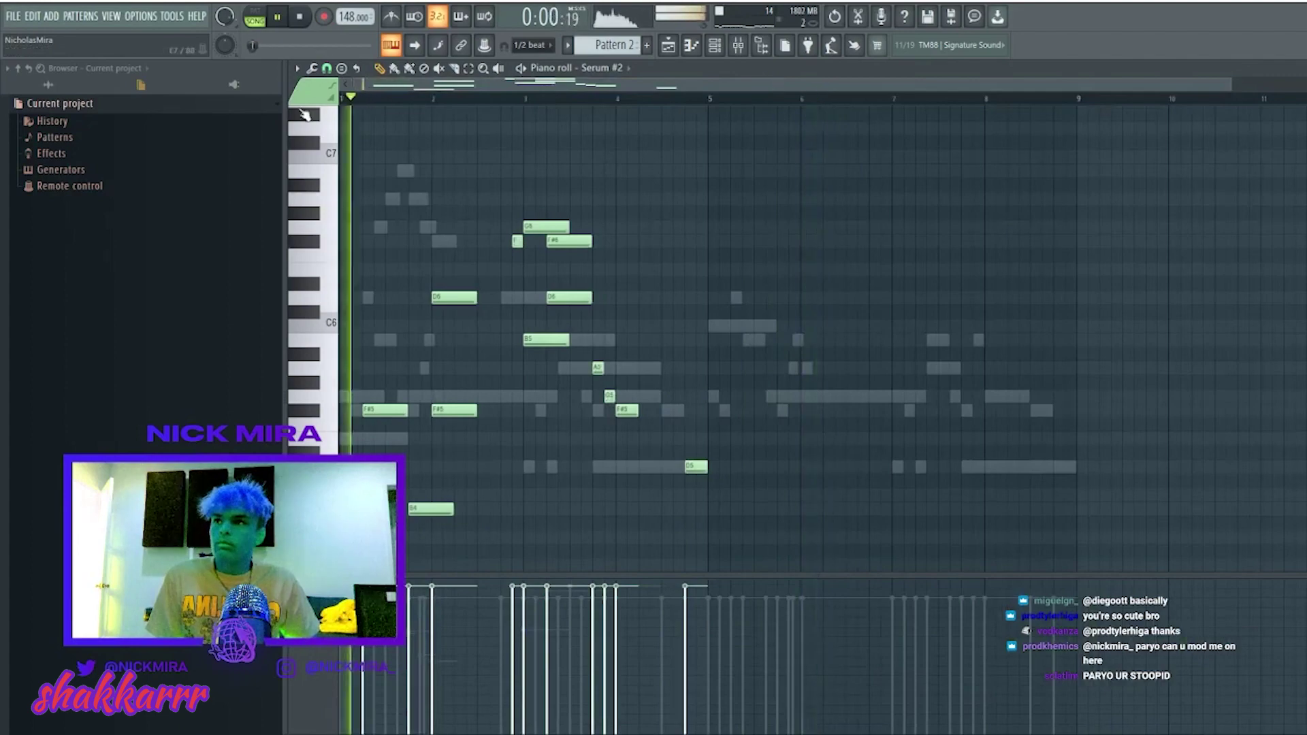
key(ctrl+b)
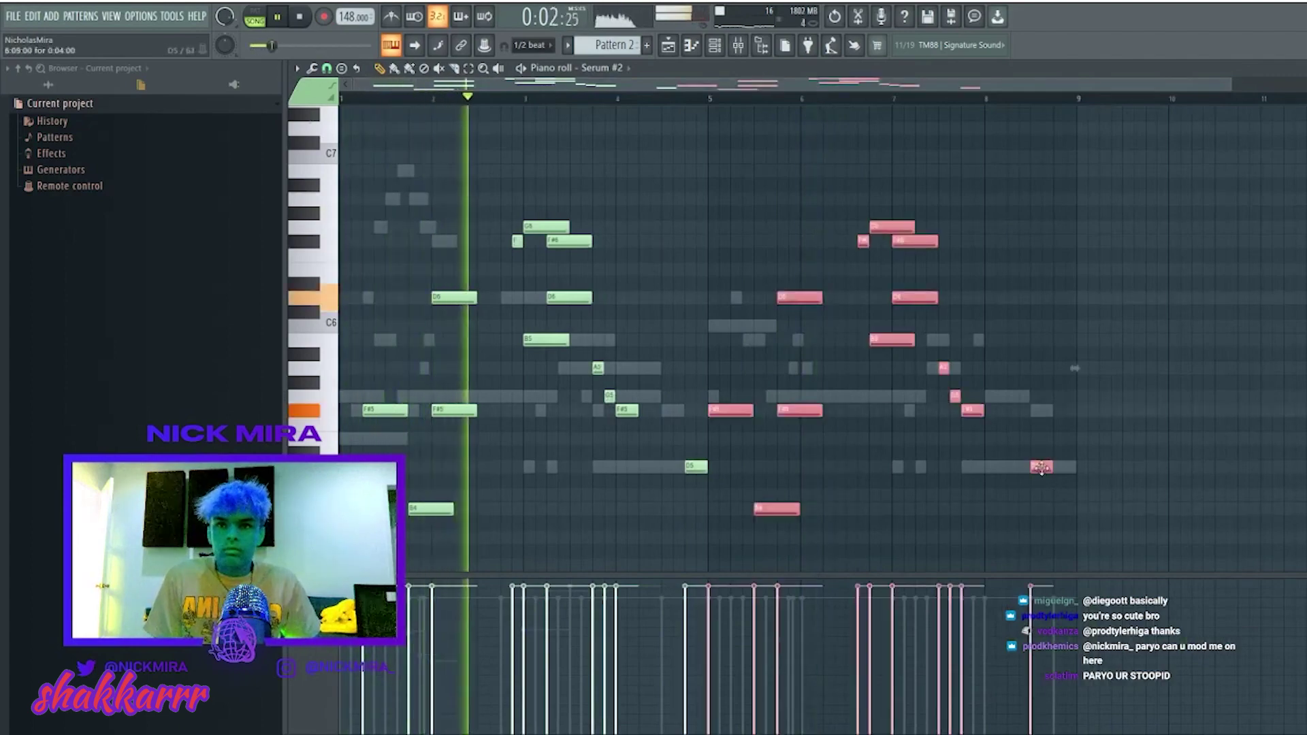
key(shift+Right)
key(shift+Right)
key(ctrl+d)
Audition pluck presets on Serum #2 up to Pluck - Orchestra and raise the synth's master volume.
click(715, 45)
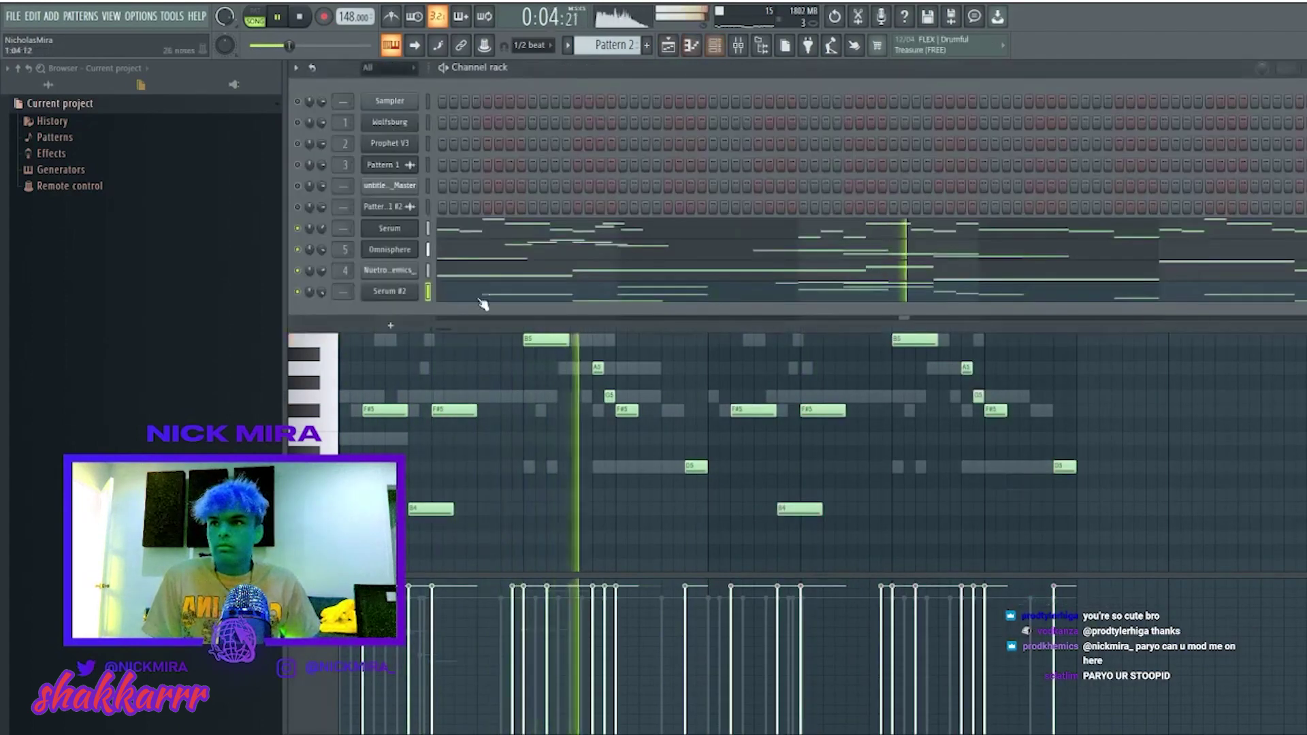
click(427, 293)
click(871, 229)
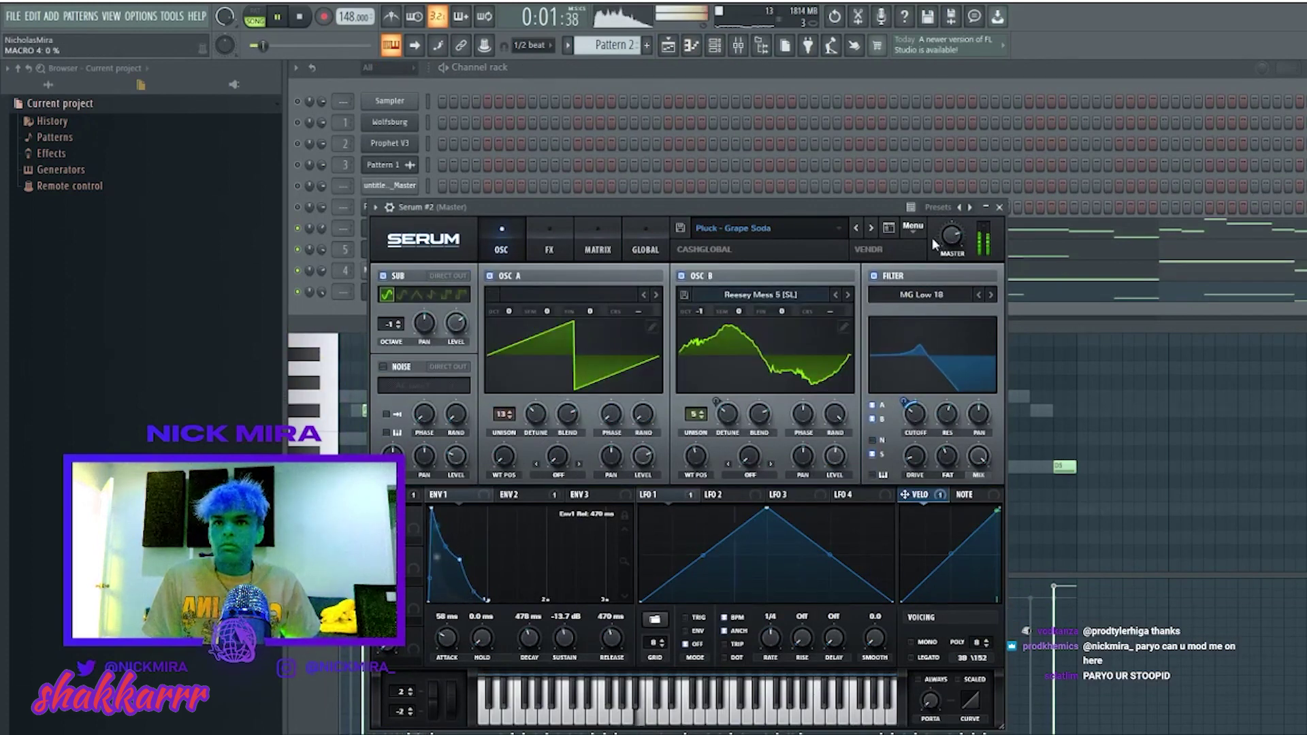
click(872, 228)
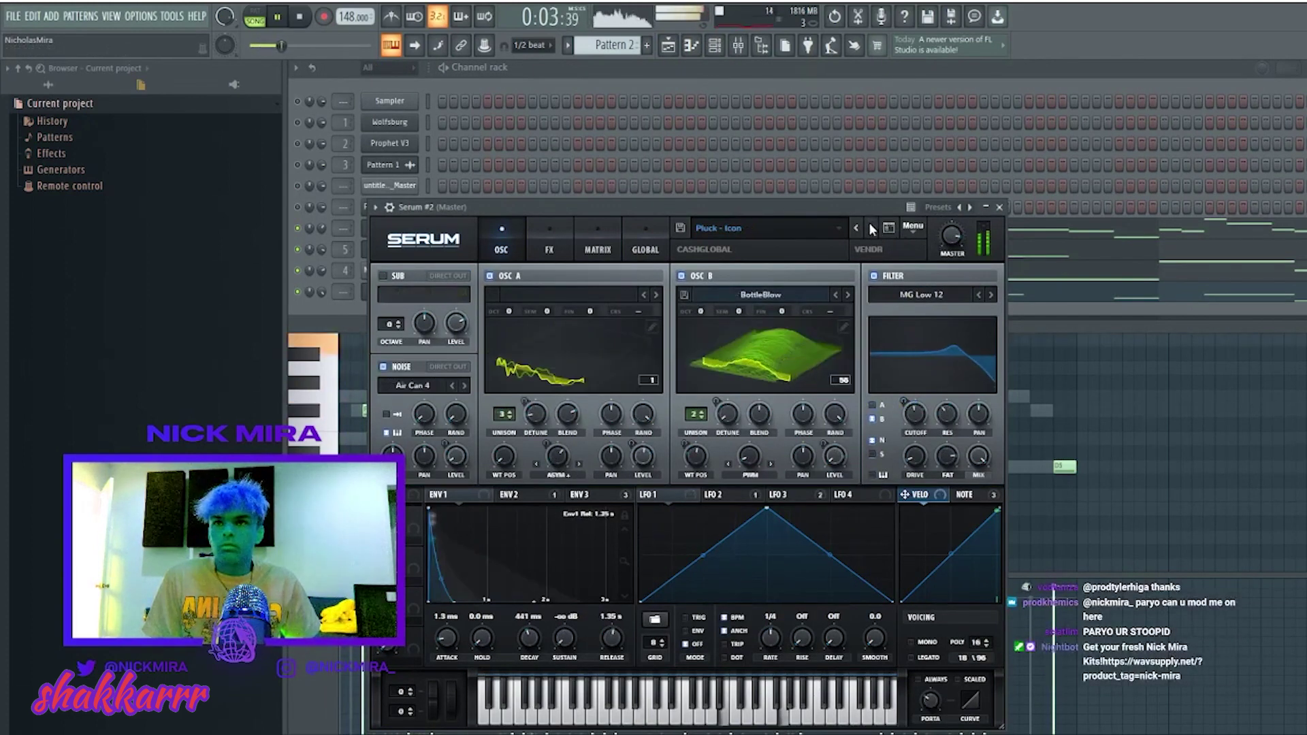
click(872, 229)
click(871, 228)
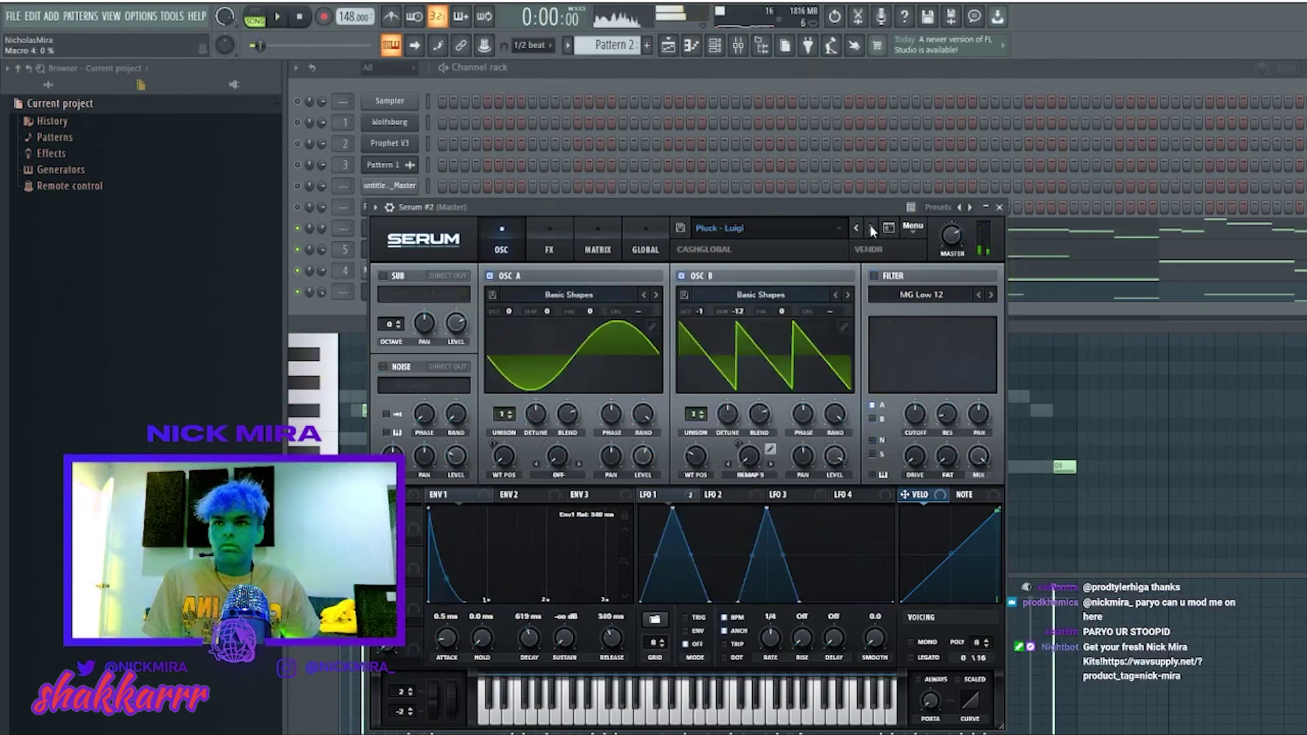
click(872, 227)
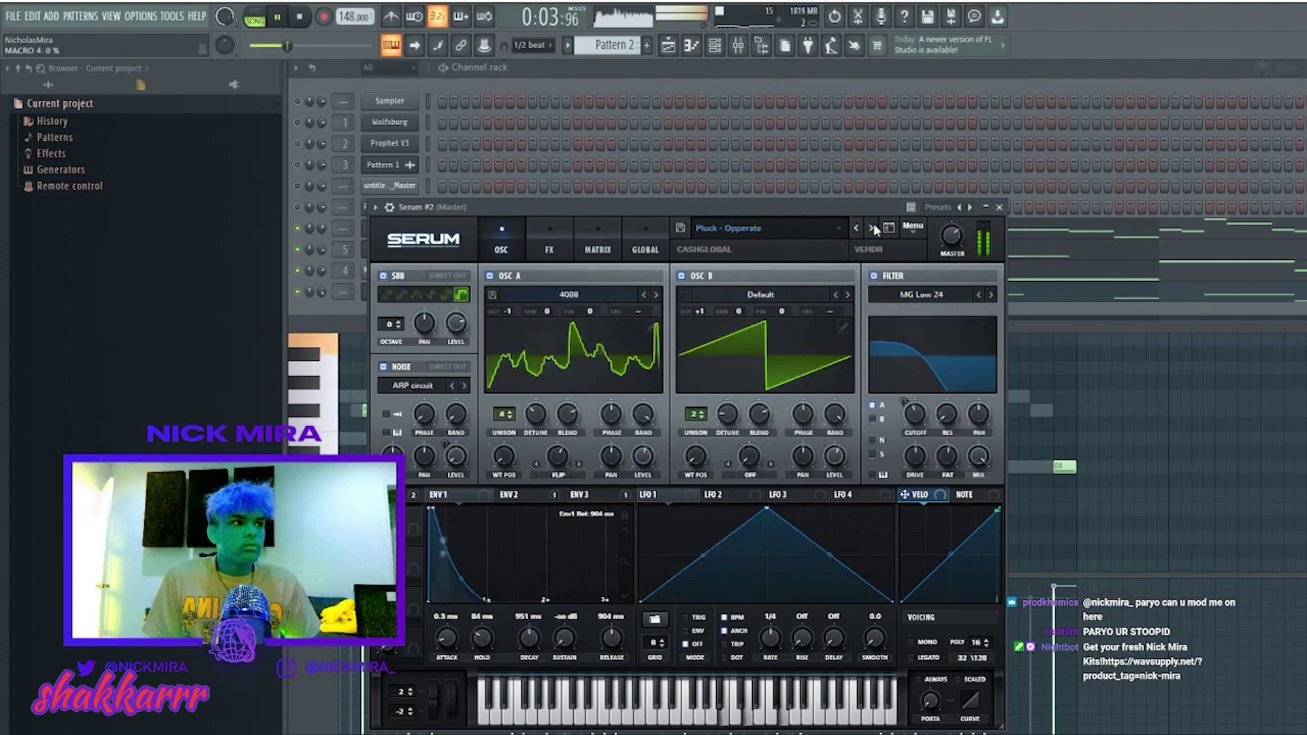
click(873, 227)
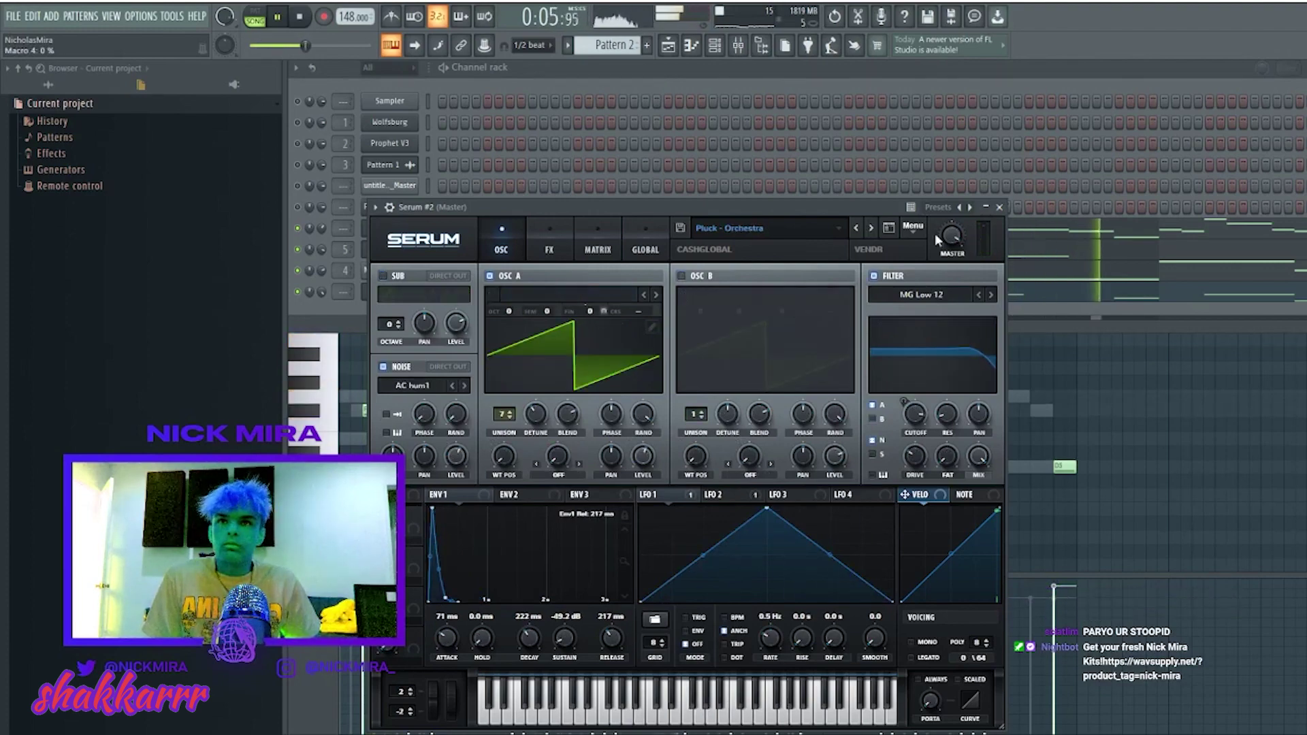
scroll(940, 263, up, 2)
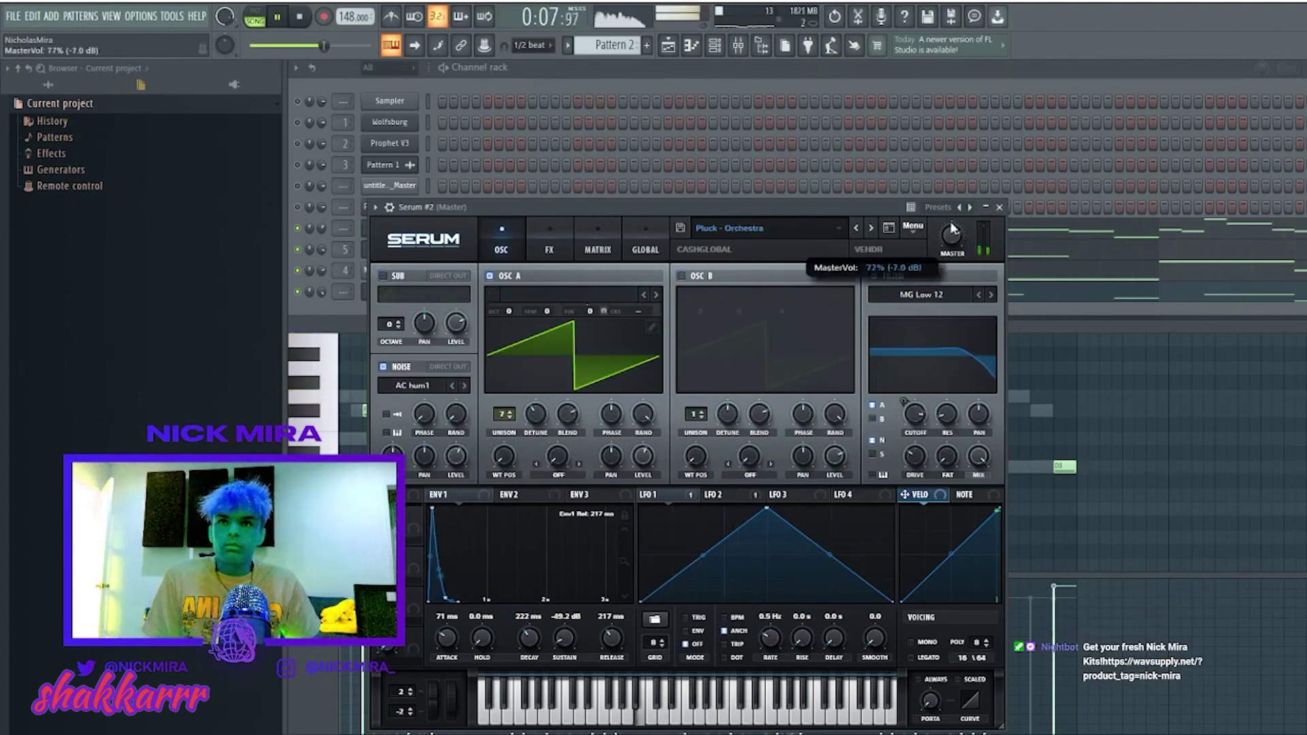
click(999, 207)
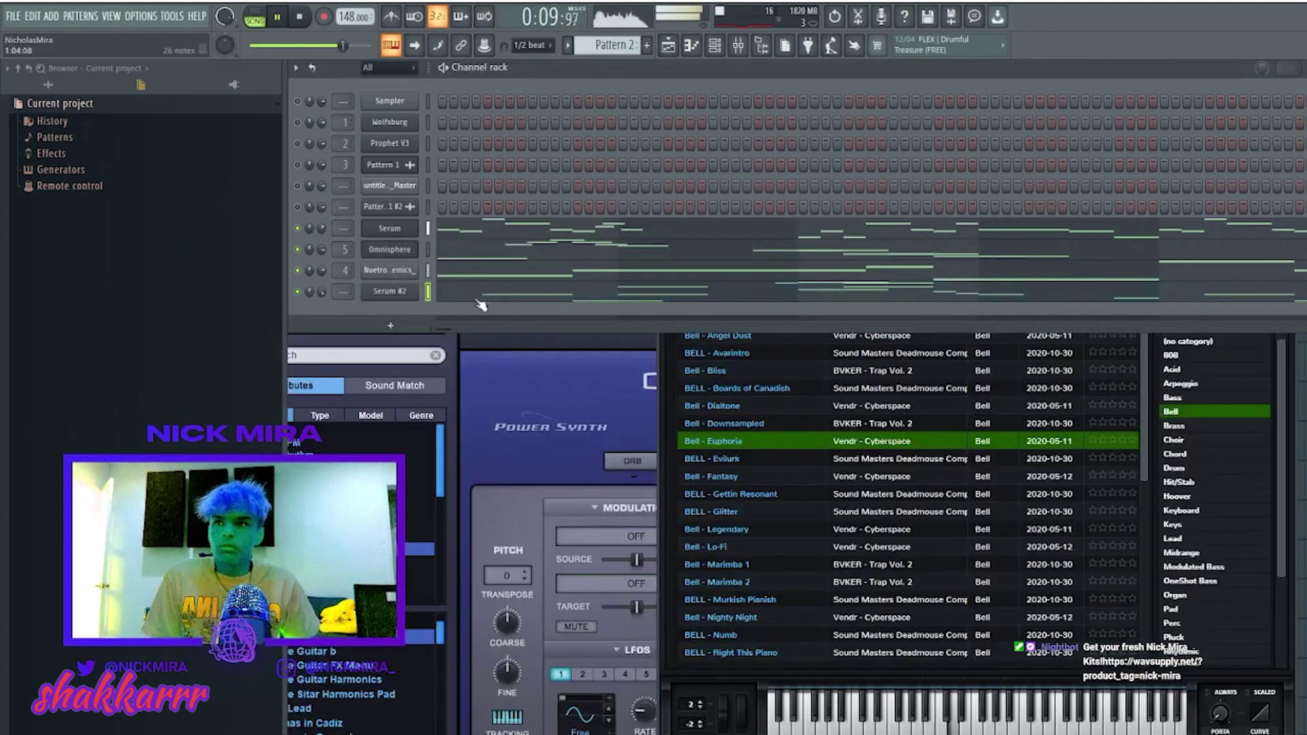
Try transposing the Serum #2 line down one octave.
key(F6)
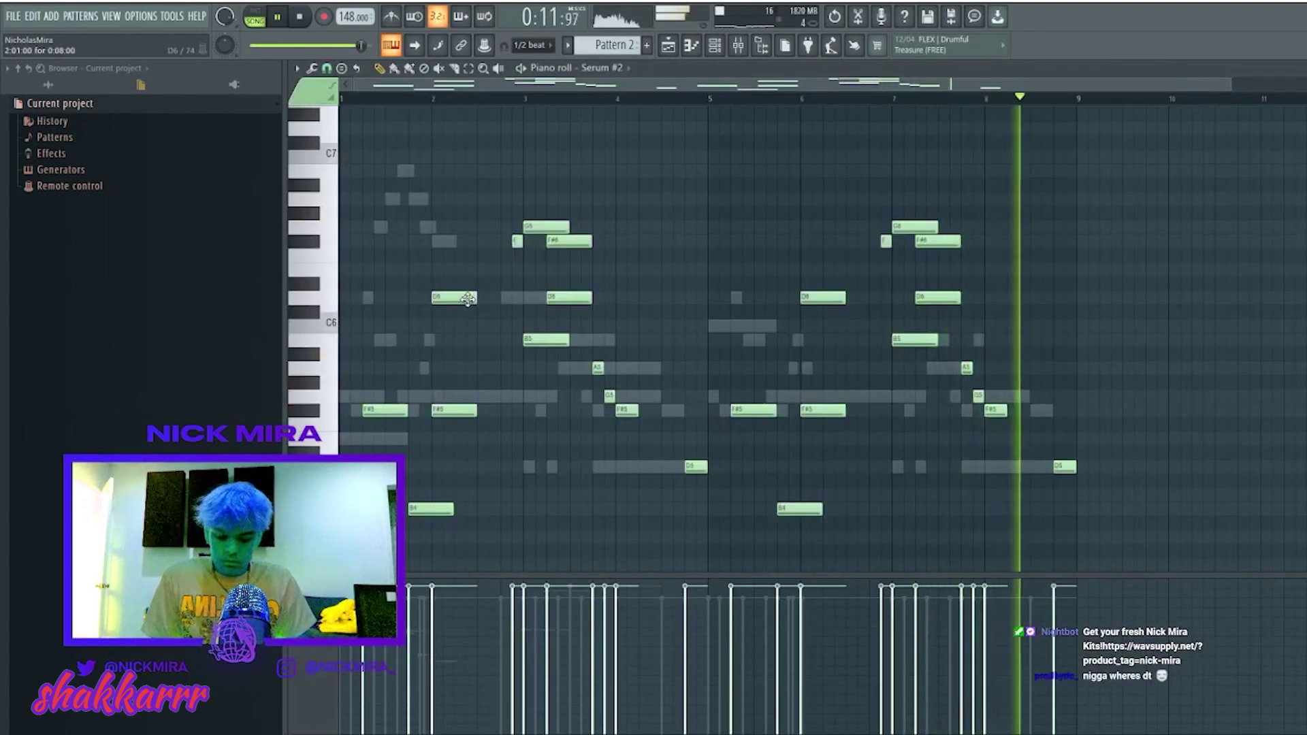
key(ctrl+Down)
scroll(476, 310, down, 5)
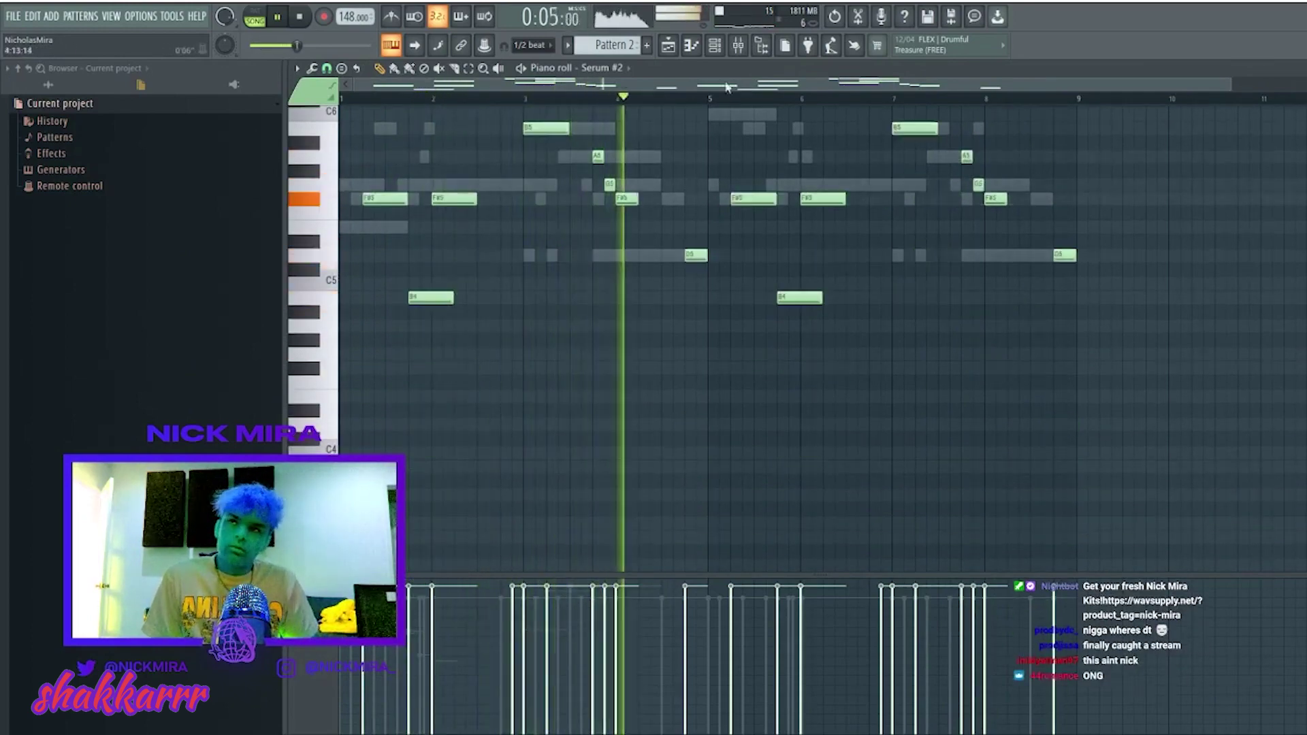
Switch Serum #2 to the Pluck - Rainstorm preset.
key(F6)
click(400, 292)
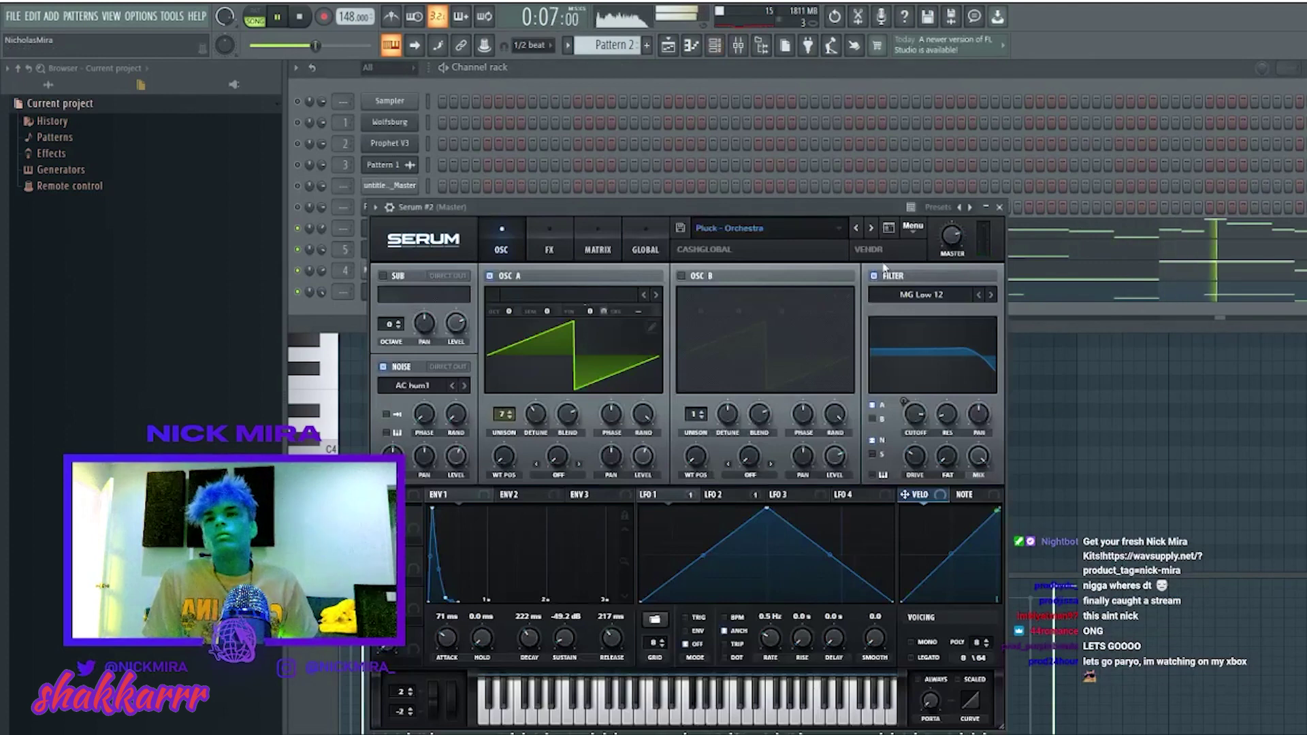
click(869, 229)
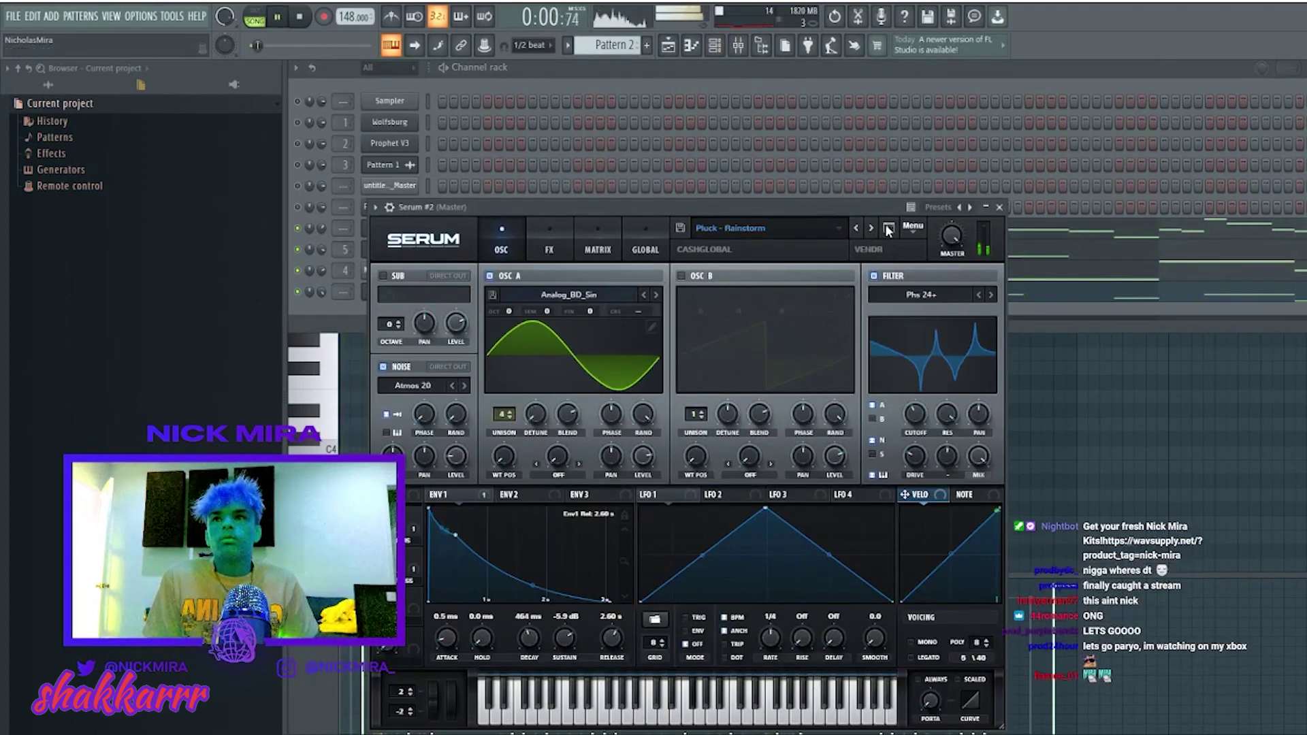
click(999, 207)
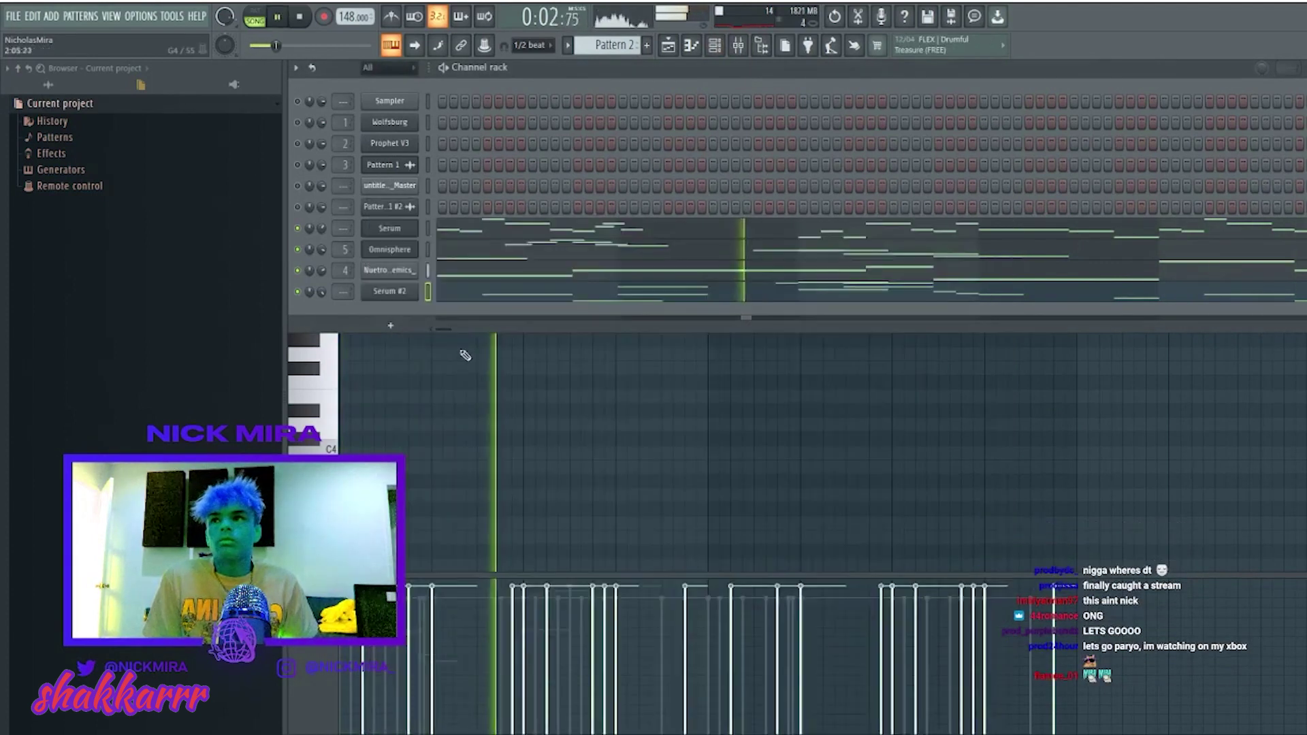
Transpose all Serum #2 notes down one octave.
click(390, 291)
click(477, 293)
key(ctrl+Down)
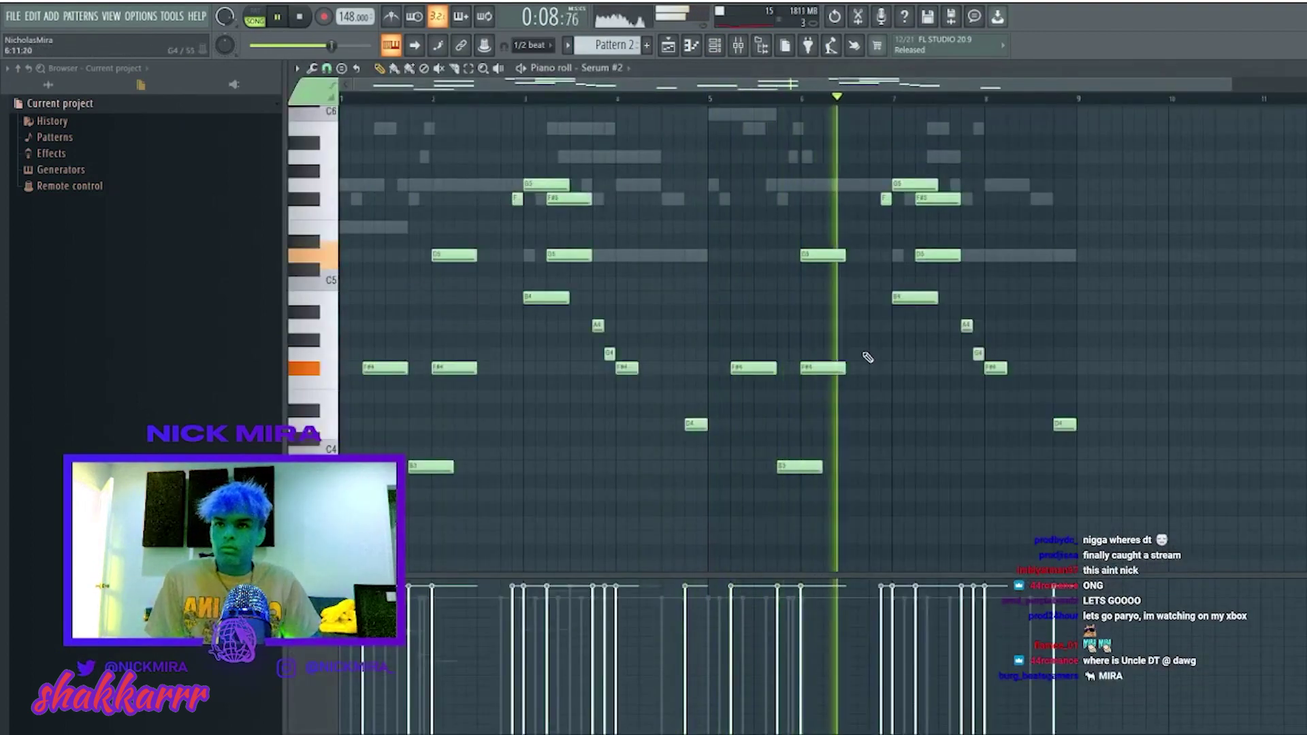
Route the Serum #2 channel to mixer insert 6.
key(F9)
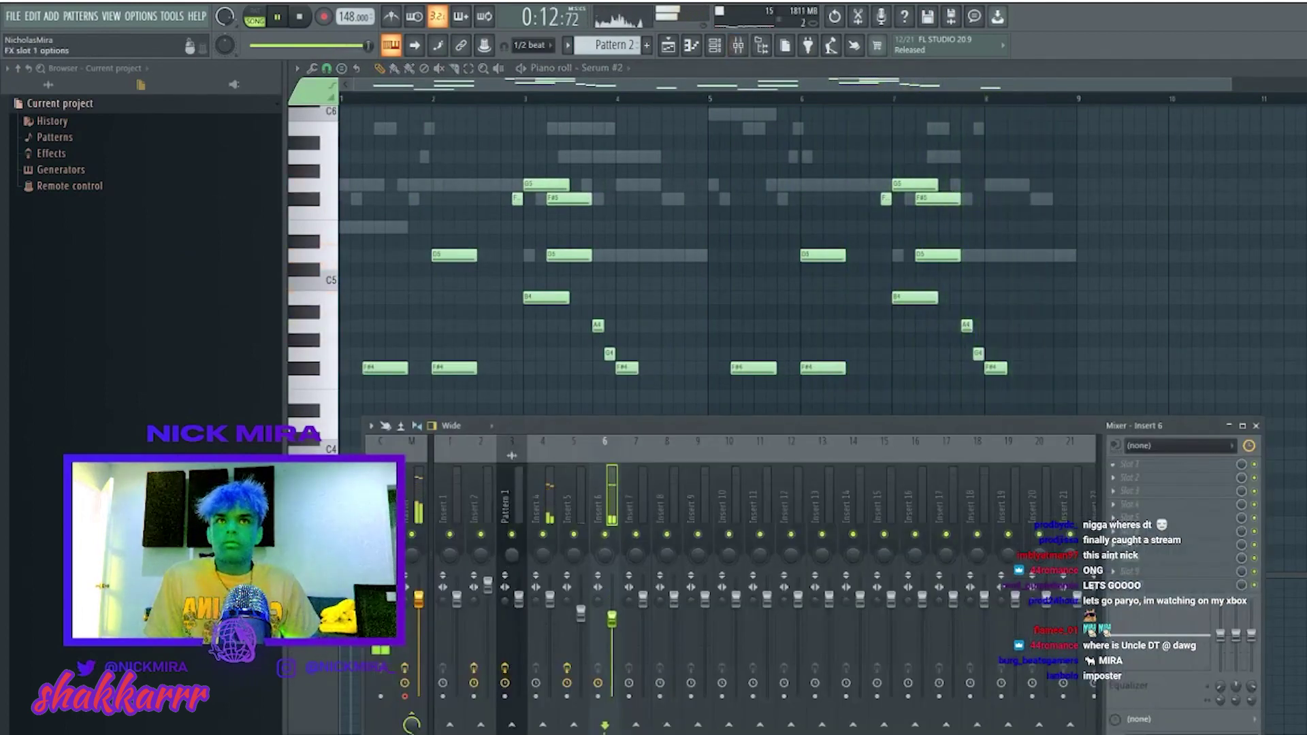
key(F7)
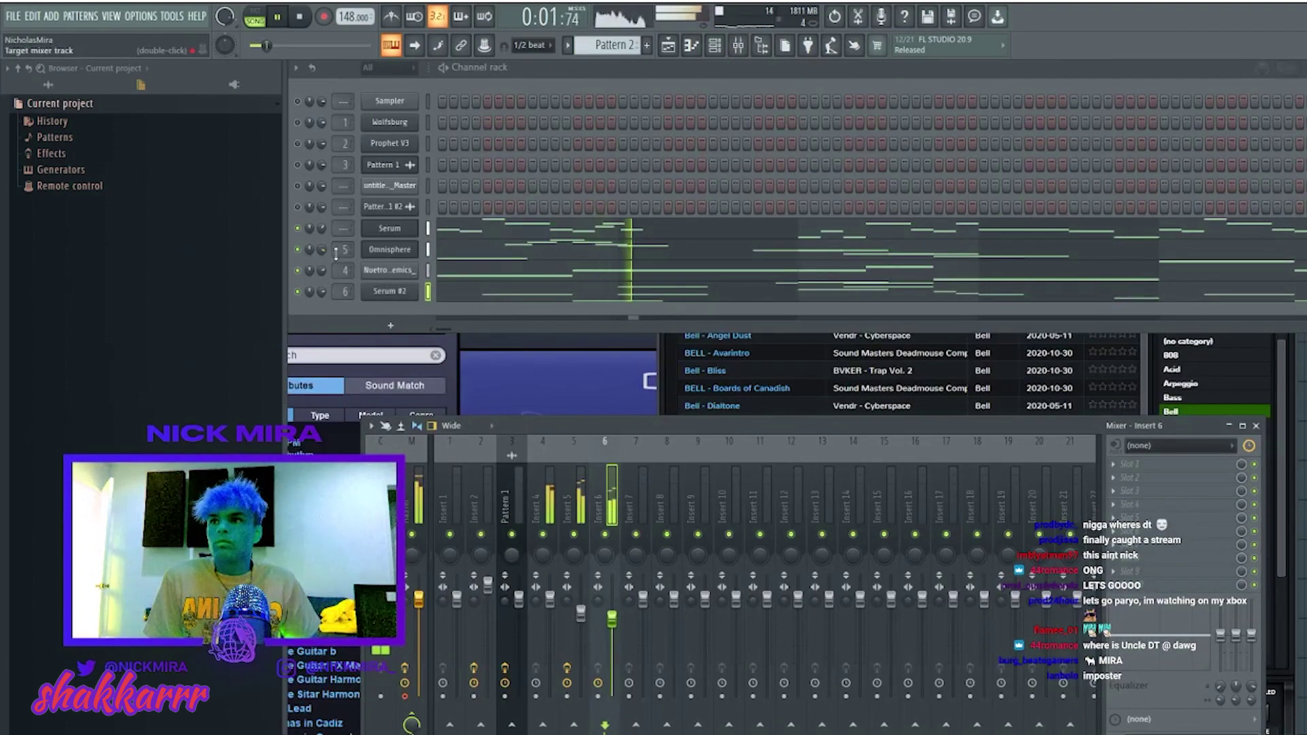
click(737, 45)
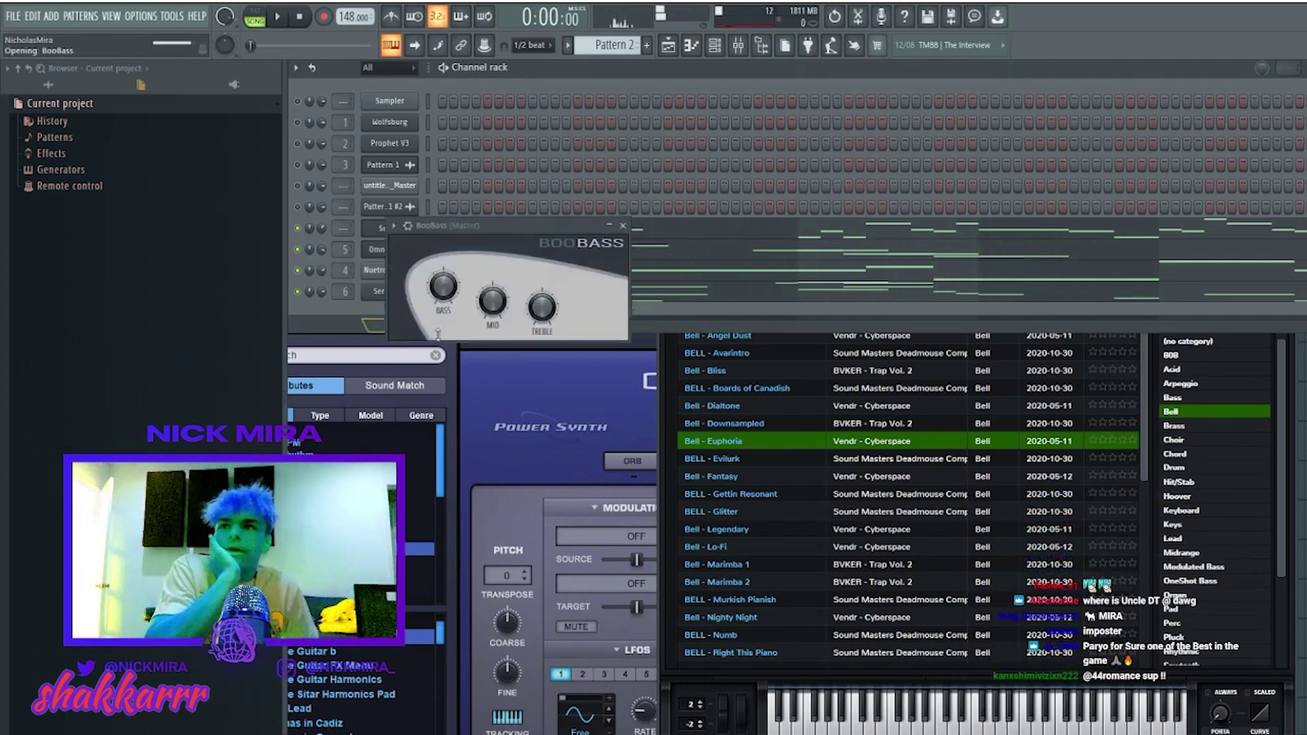
Replace the new BooBass channel with Prophet V3 and choose the Polymod14 preset.
click(631, 225)
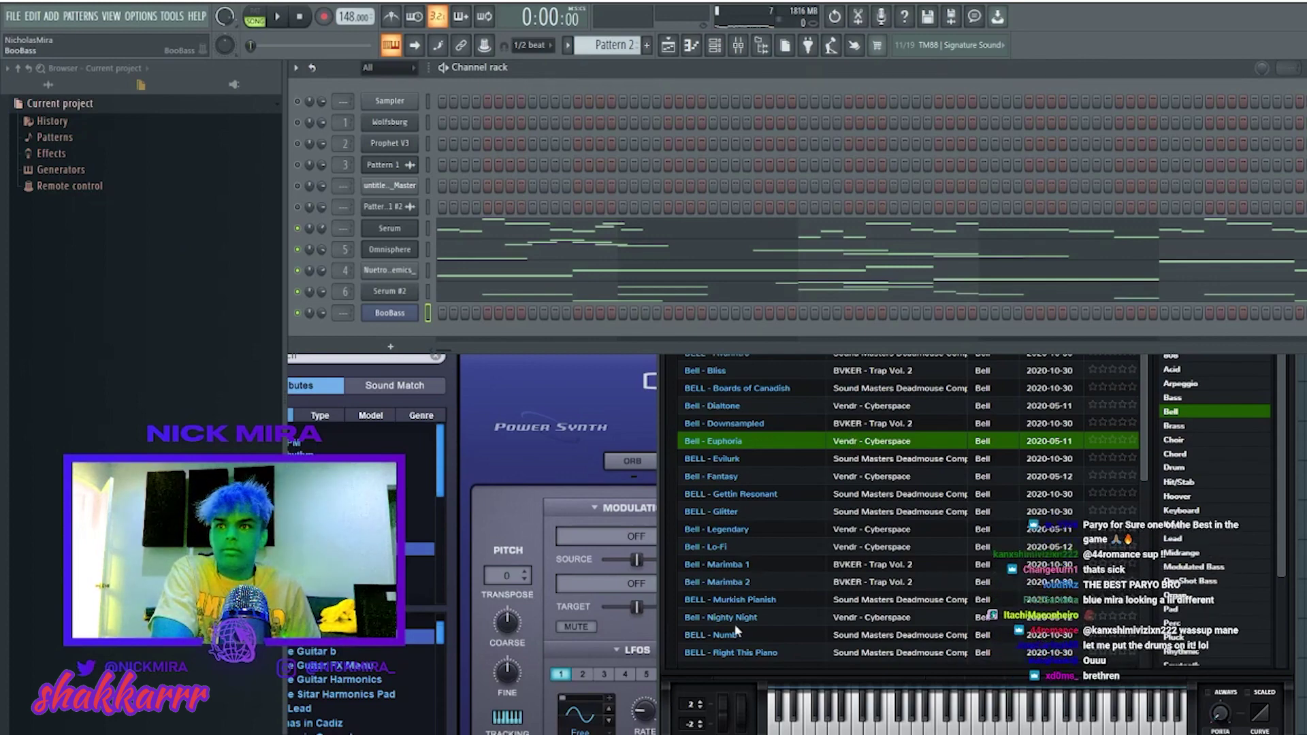
double_click(821, 414)
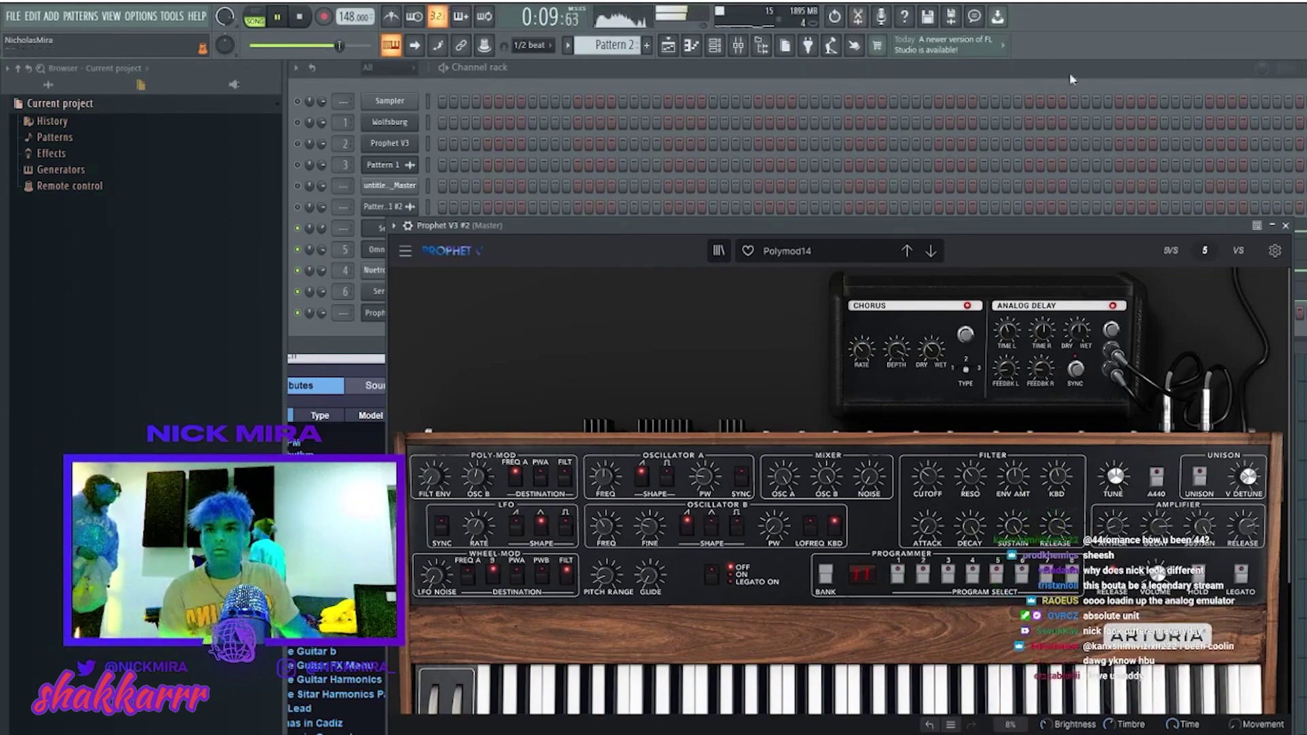
click(1285, 230)
Stack a chord of E6, G6, B6, E7 and A7 at the start of bar 1 for Prophet V3 #2.
click(439, 313)
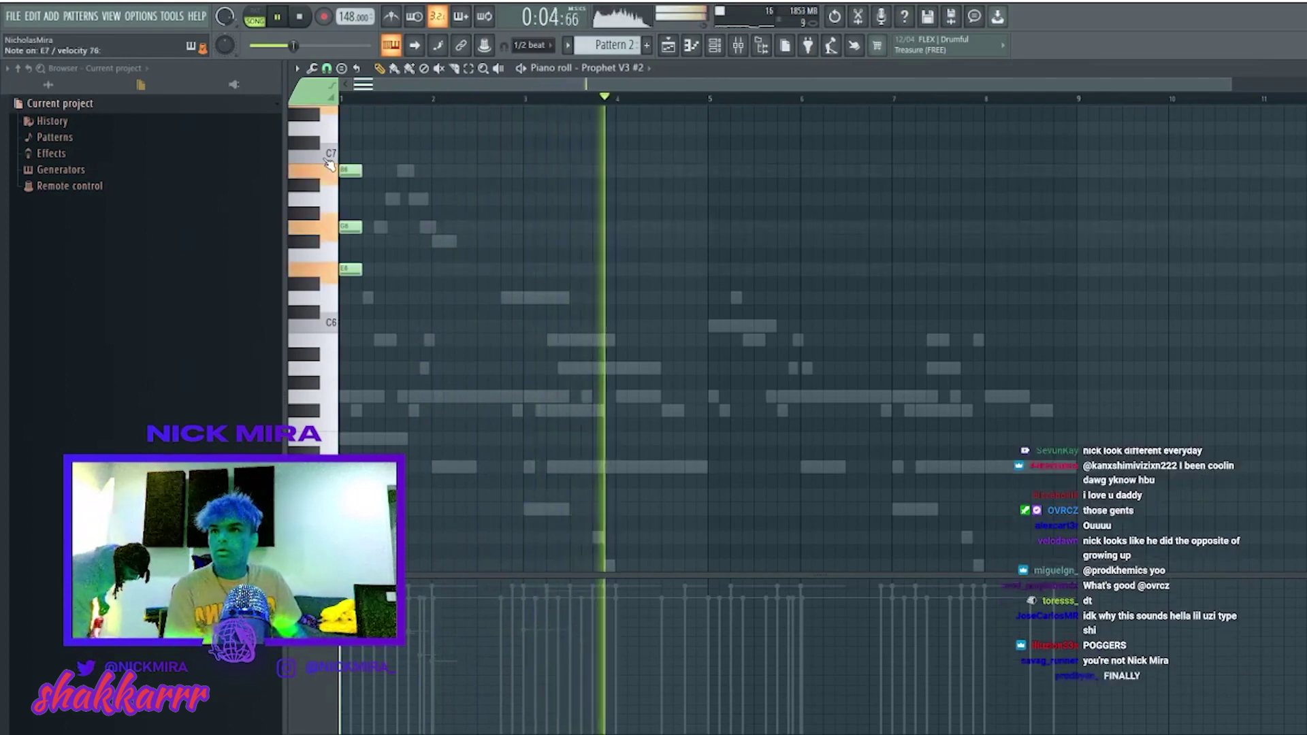
scroll(304, 231, up, 1)
key(space)
scroll(320, 204, up, 3)
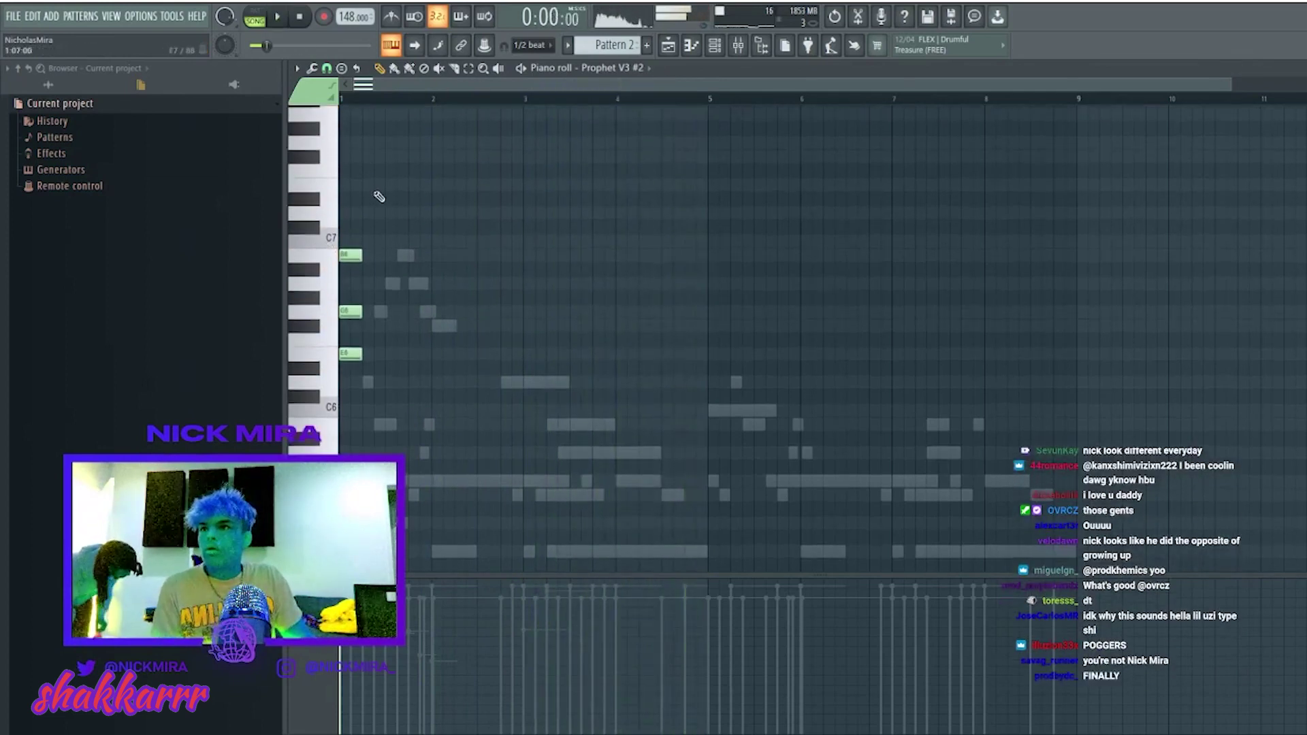
scroll(351, 132, up, 1)
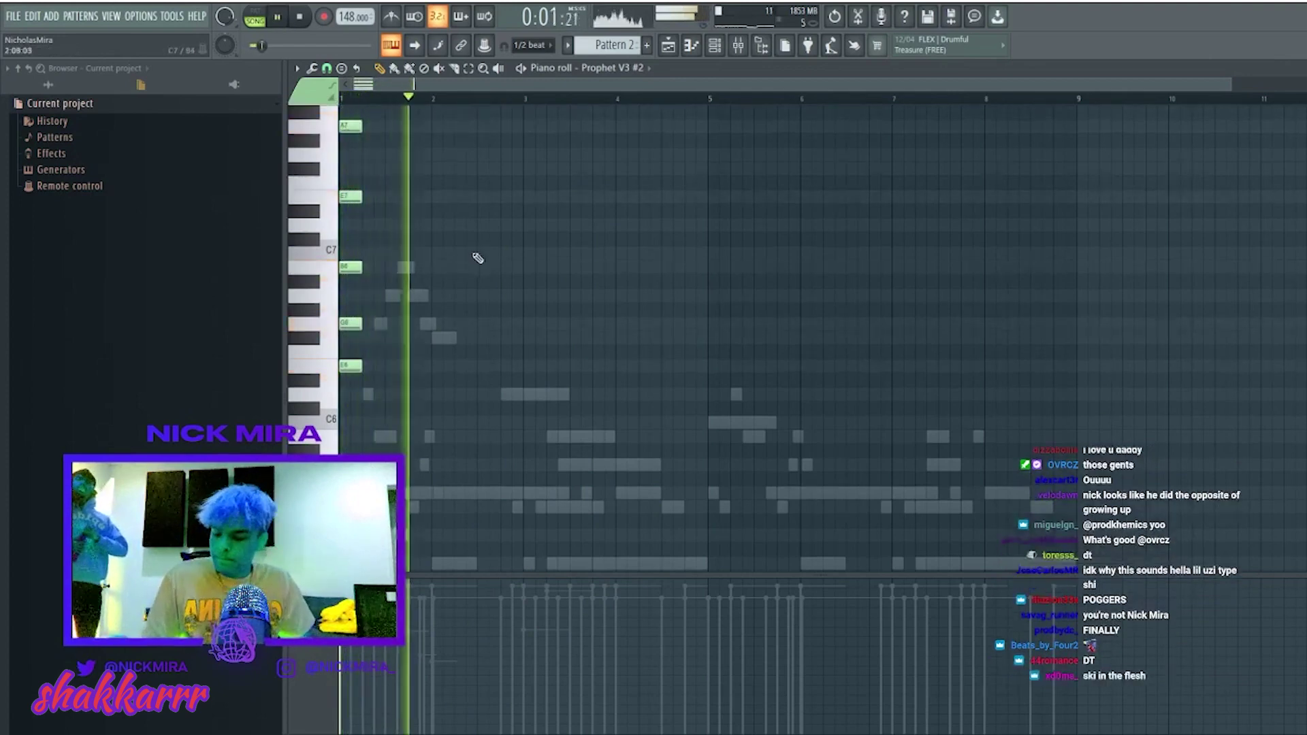
key(space)
Lengthen the Prophet chord to three beats and add a B7 on beat 4 of bar 1.
drag(450, 454, 408, 143)
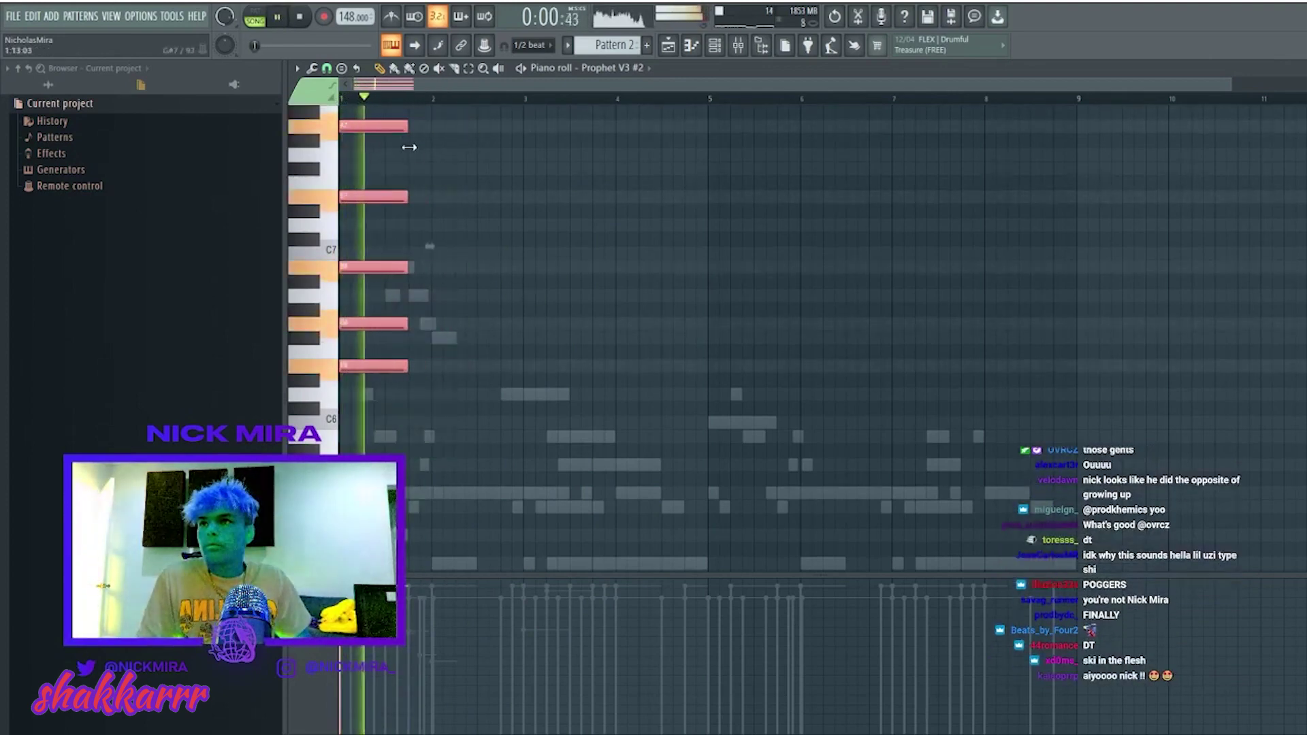
scroll(409, 146, up, 3)
click(409, 153)
Extend the E6, G6, B6, E7 and B7 notes to the end of bar 2, keeping A7 at three beats.
drag(436, 392, 401, 235)
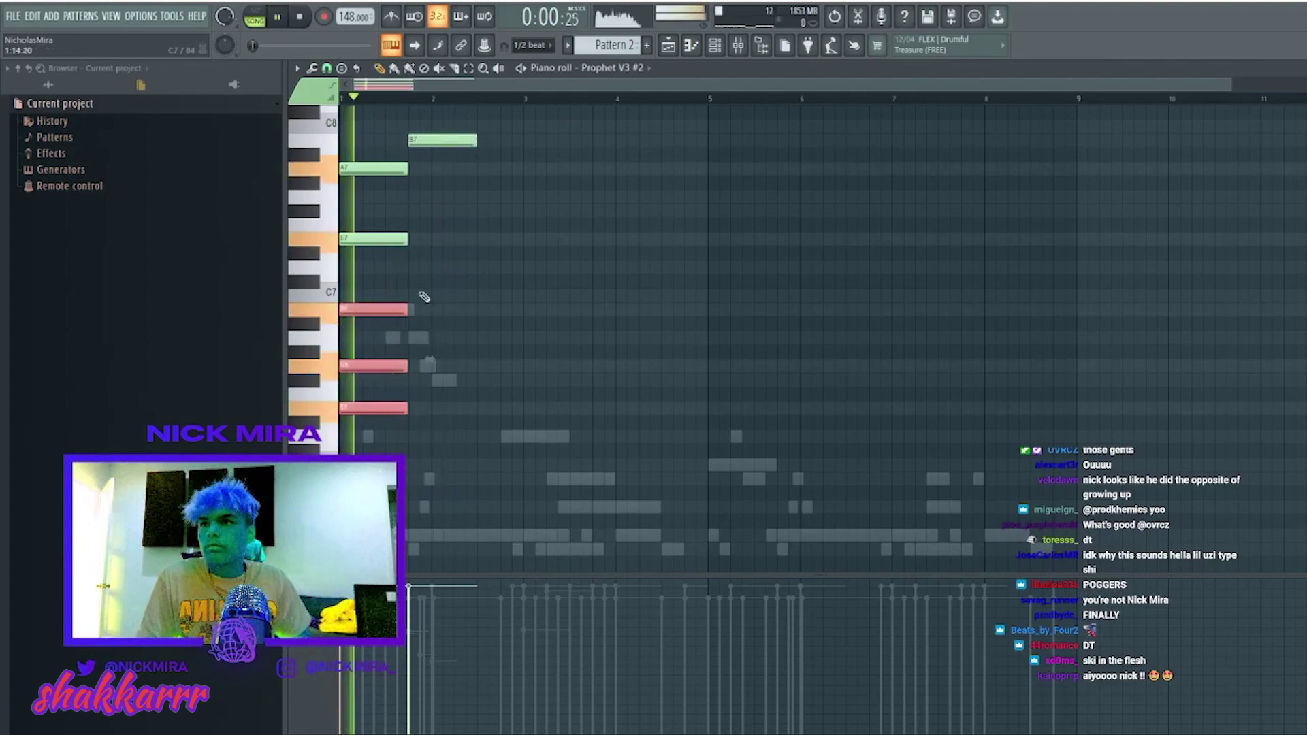
key(space)
drag(407, 310, 523, 310)
click(476, 171)
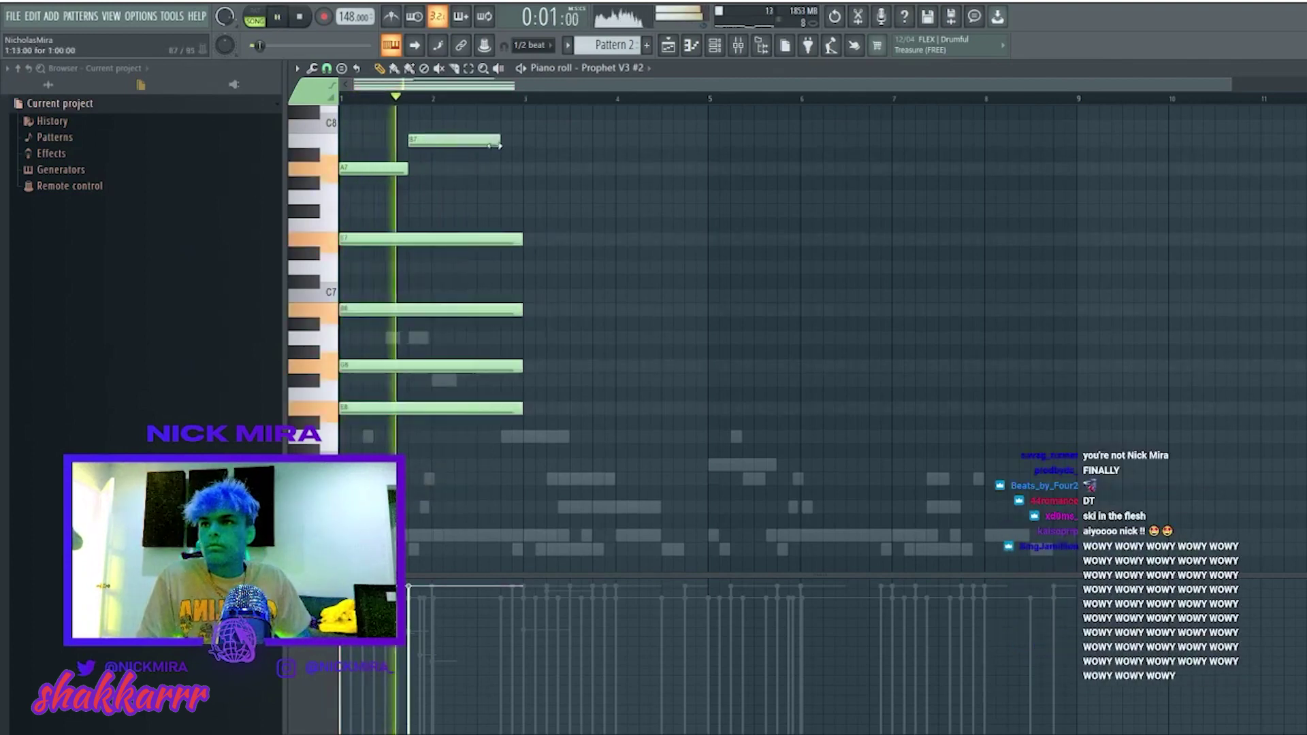
Add a low A5 beneath the Prophet chord, held to the end of bar 2, and play it back.
click(714, 45)
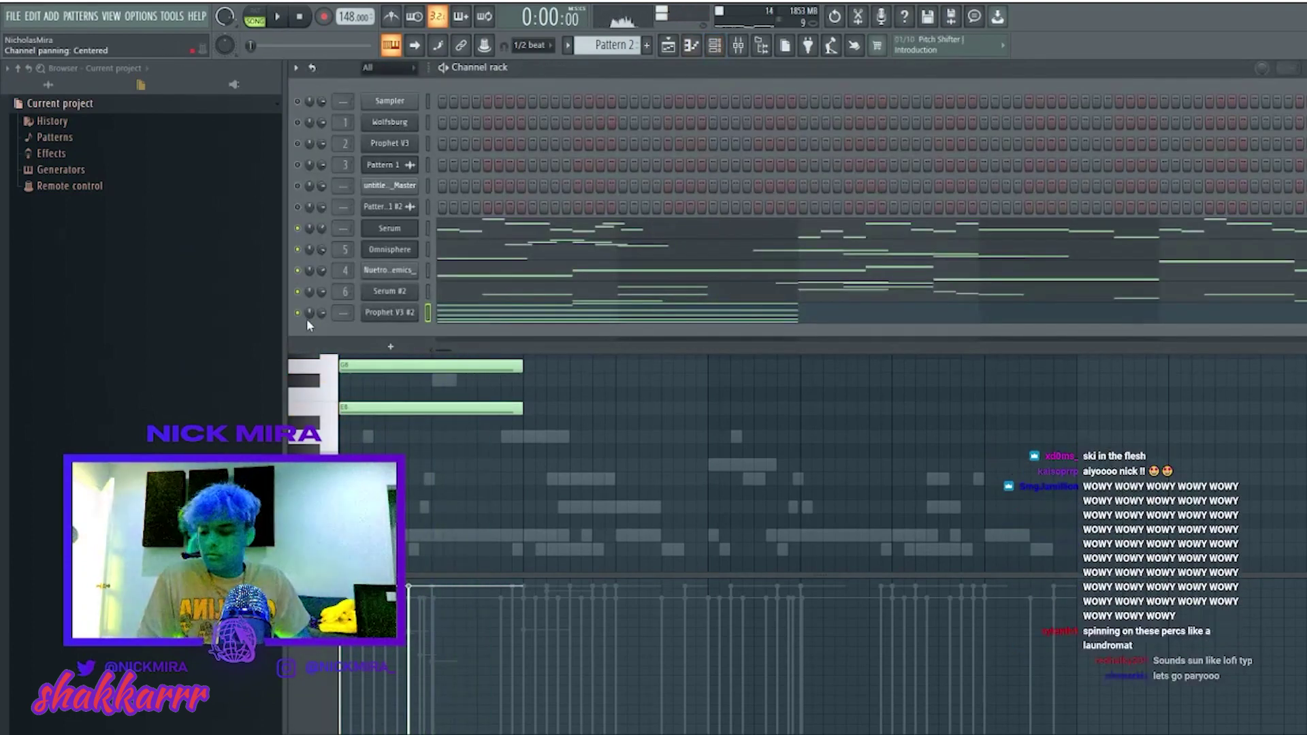
key(space)
key(F6)
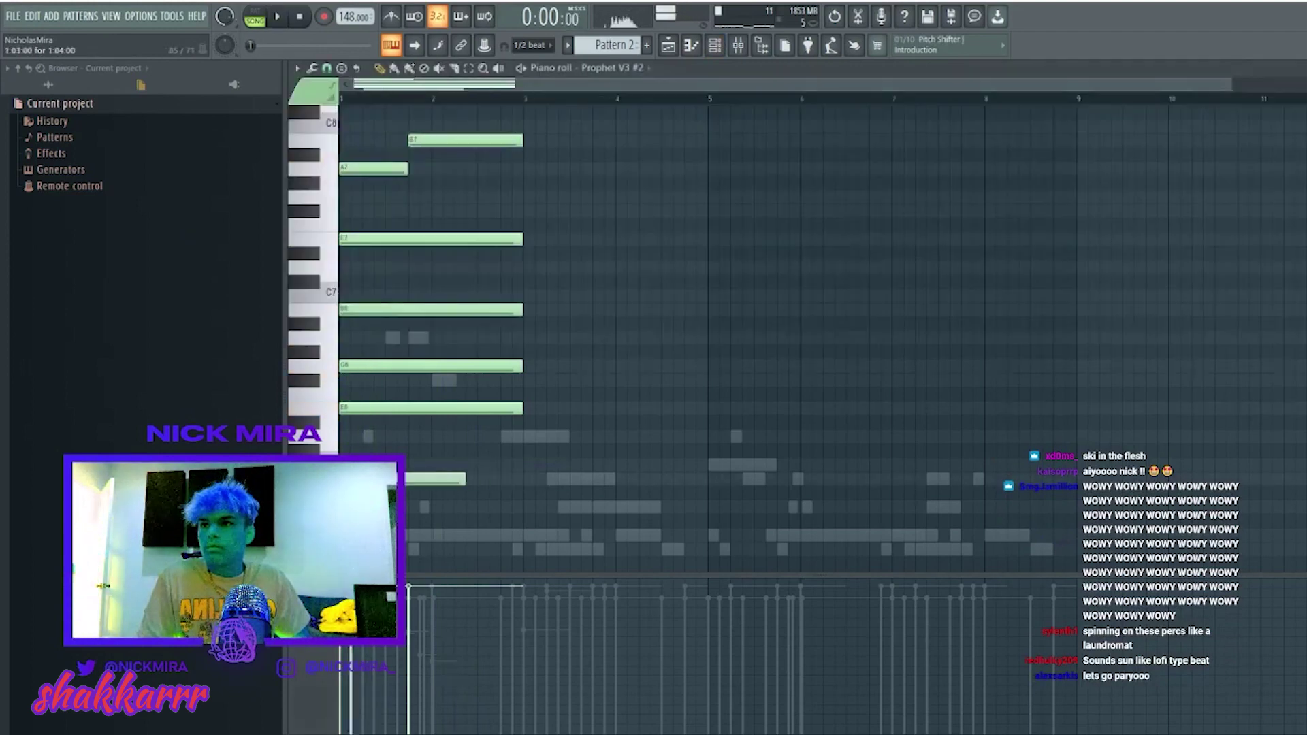
key(space)
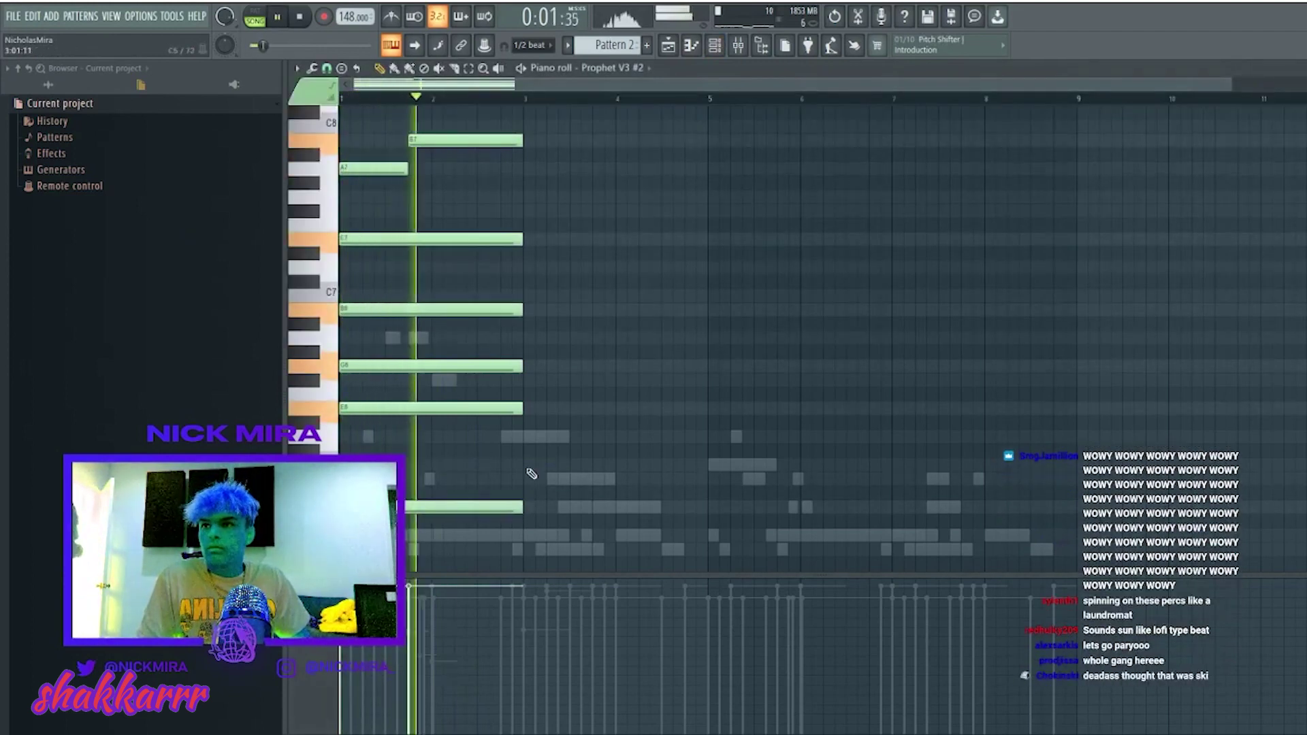
key(space)
Add a G7 beneath the B7 on beat 4 of bar 1, held to the end of bar 2.
click(493, 198)
drag(405, 209, 417, 209)
key(space)
drag(589, 200, 522, 198)
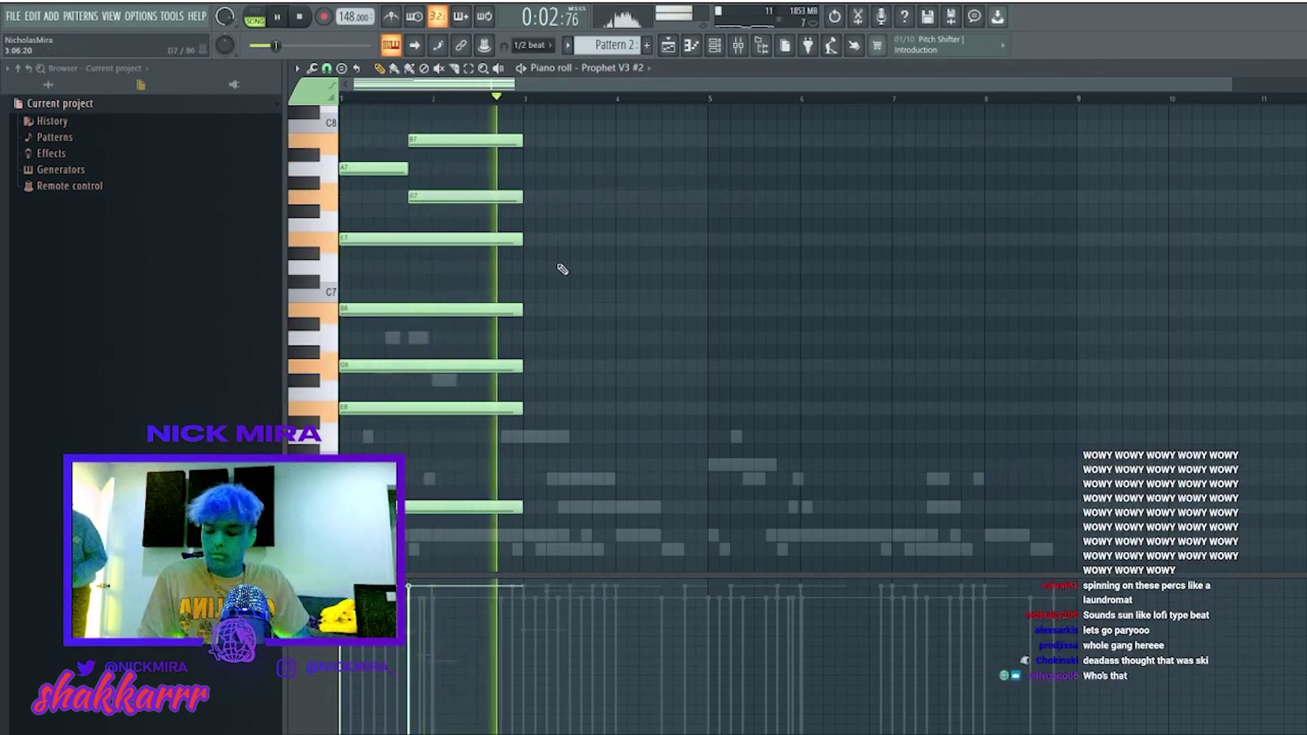
Duplicate the whole two-bar Prophet chord into bars 3 and 4.
key(space)
key(ctrl+a)
key(ctrl+b)
key(ctrl+d)
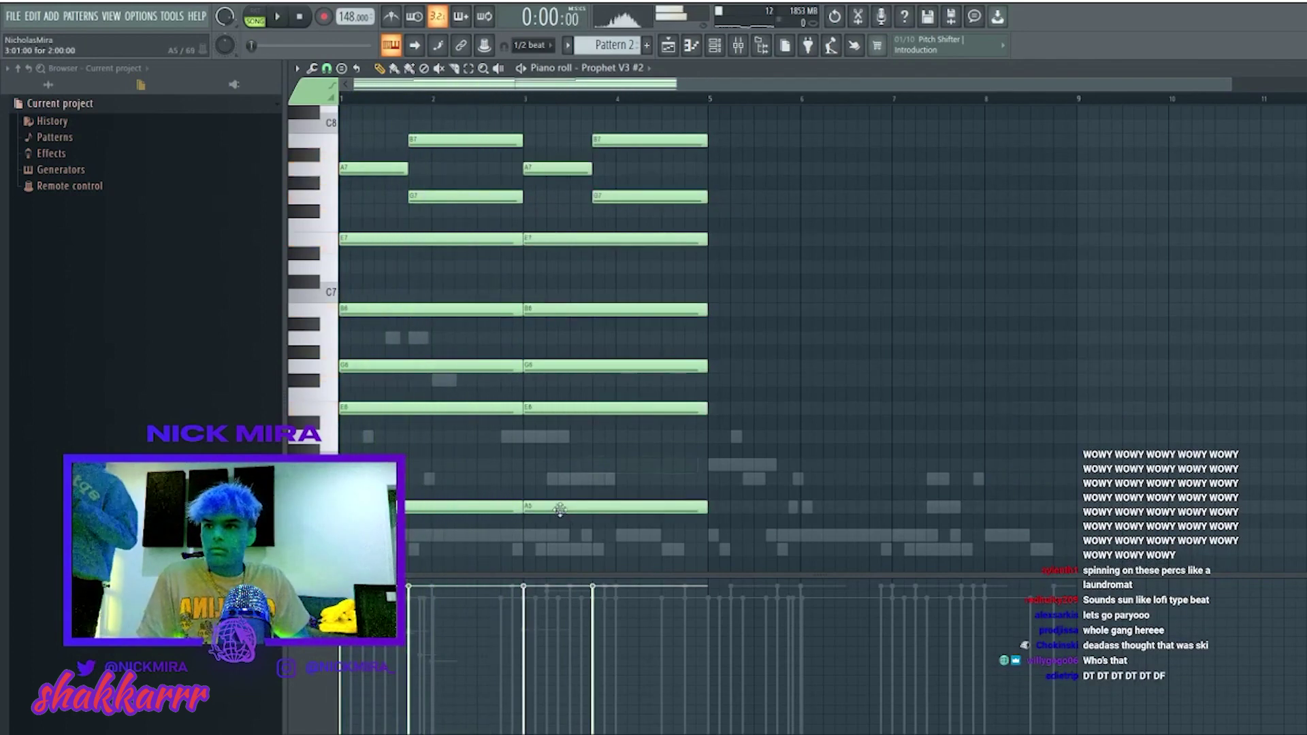
Raise the bass note in bars 3 and 4 to C, lower both bass notes an octave to A4 and C5, and play back.
drag(559, 511, 455, 379)
key(space)
scroll(564, 476, down, 3)
click(565, 477)
key(Delete)
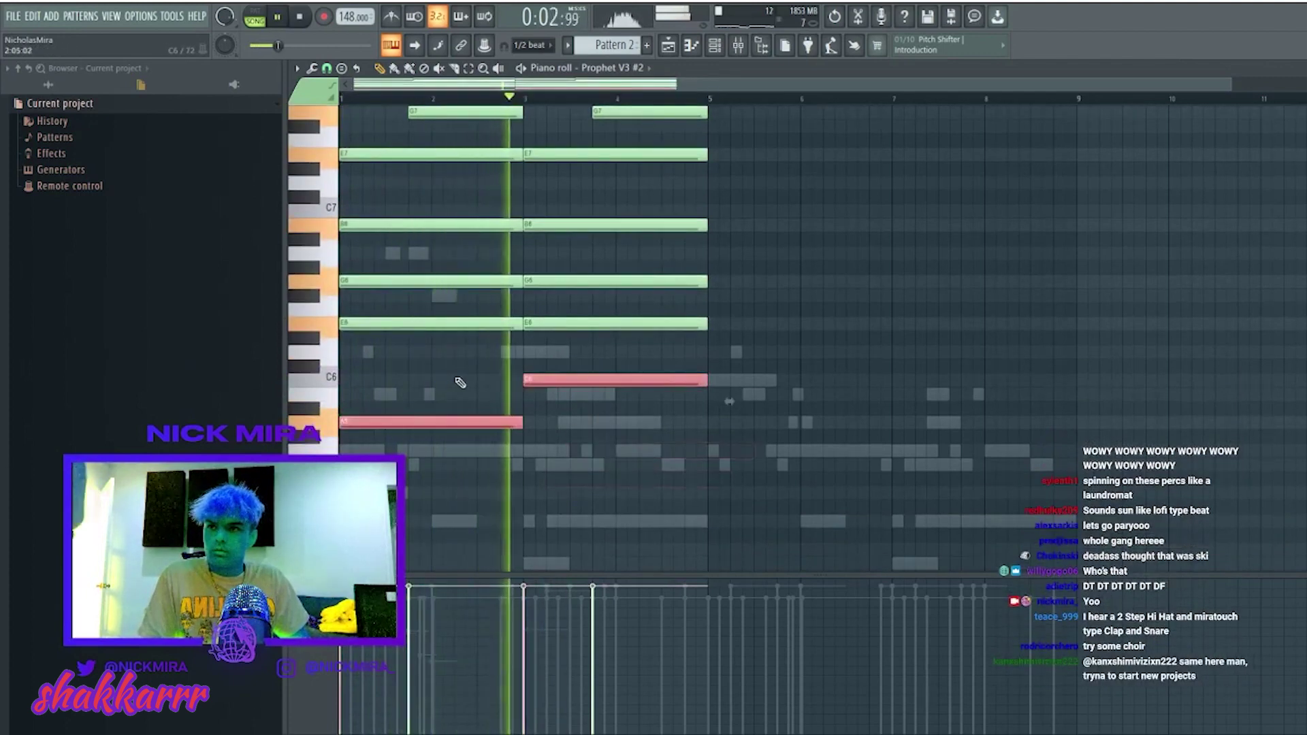
key(ctrl+Down)
key(space)
key(space)
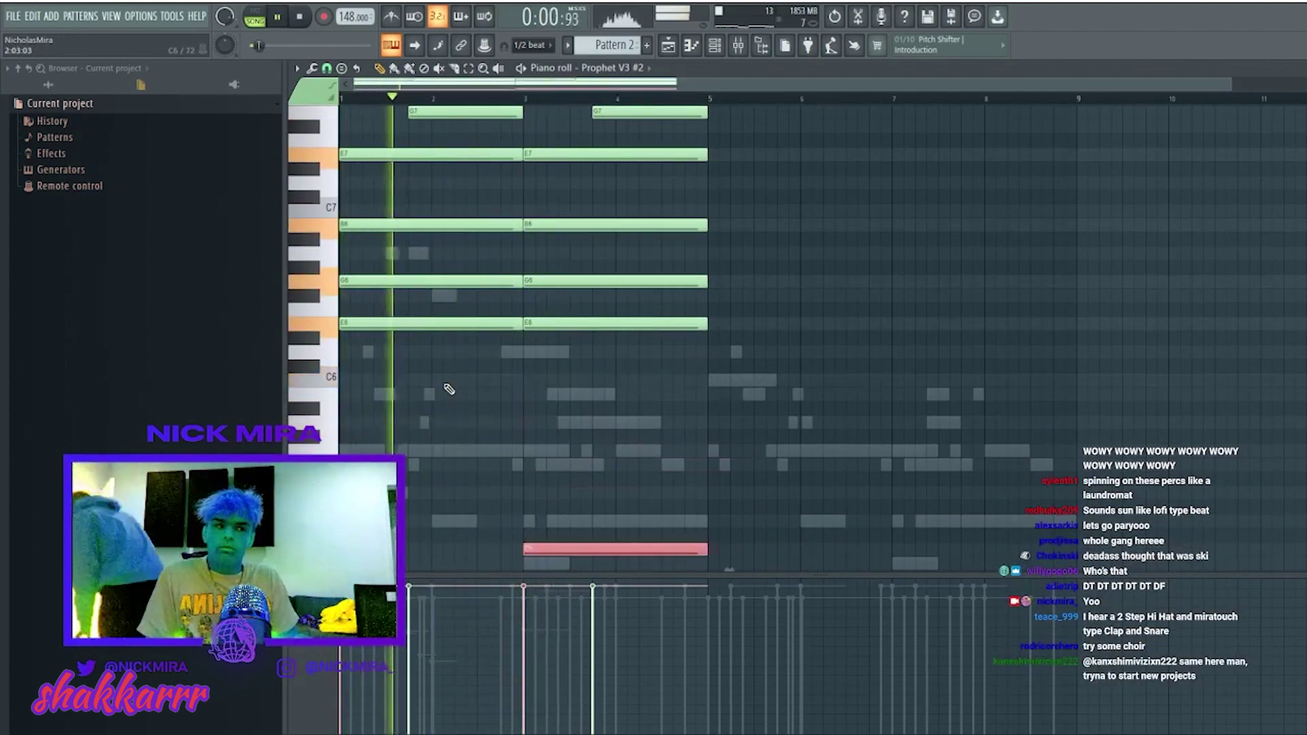
Add a G6 on beat 3 of bar 4 in the Prophet chord and trim it to the end of the bar.
scroll(560, 470, down, 3)
drag(616, 244, 584, 207)
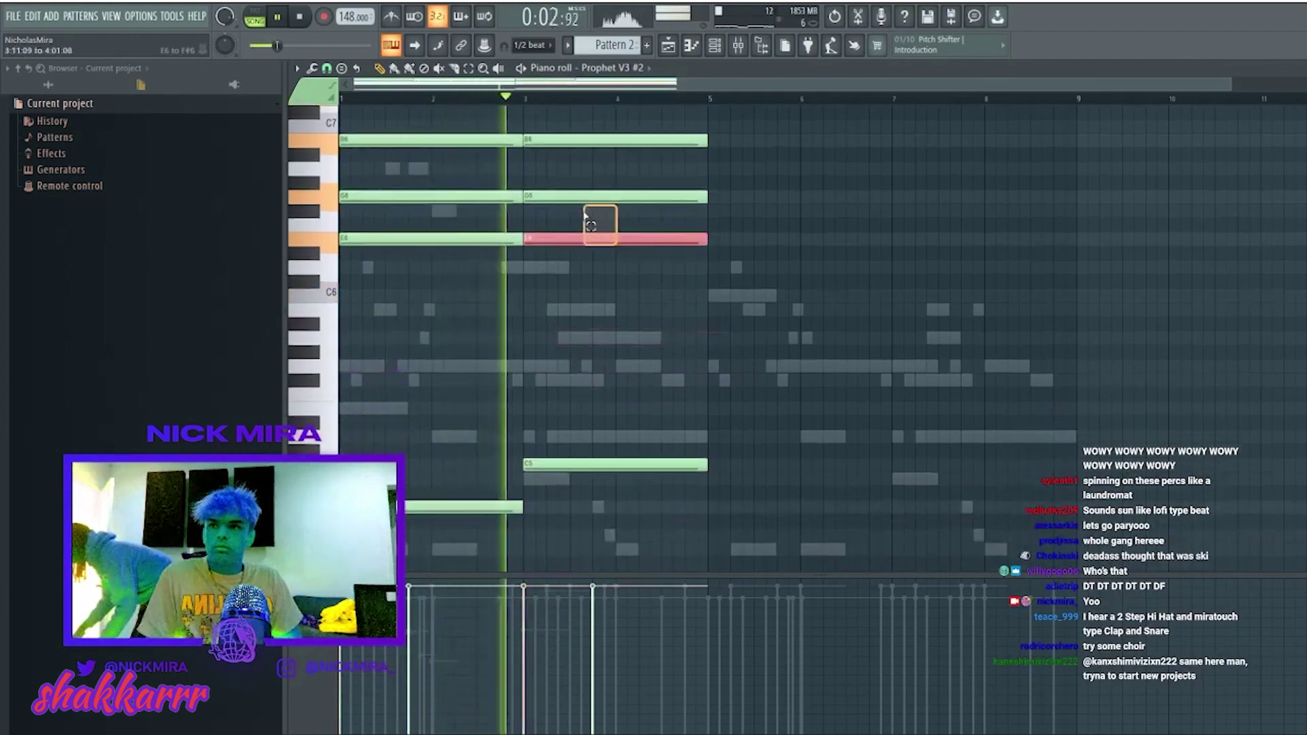
click(615, 209)
scroll(754, 342, up, 1)
scroll(754, 342, up, 1)
key(space)
click(661, 208)
drag(661, 209, 660, 239)
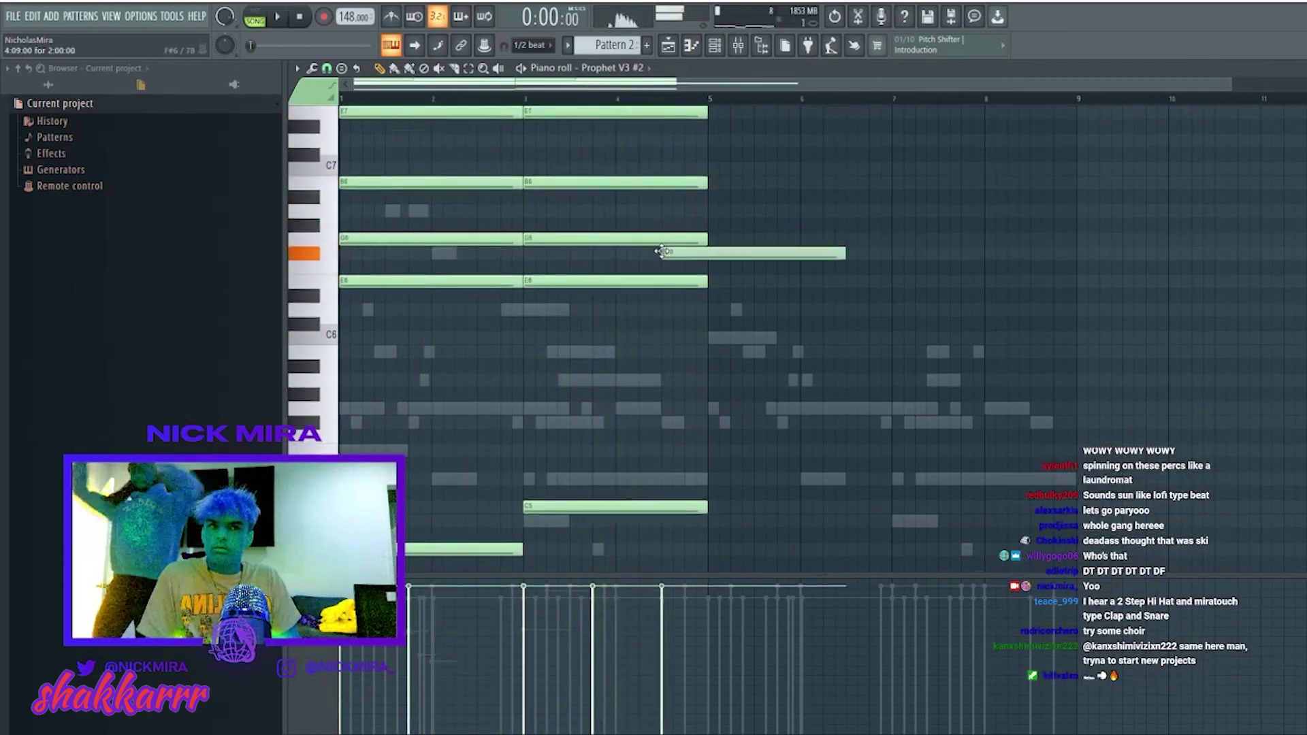
key(space)
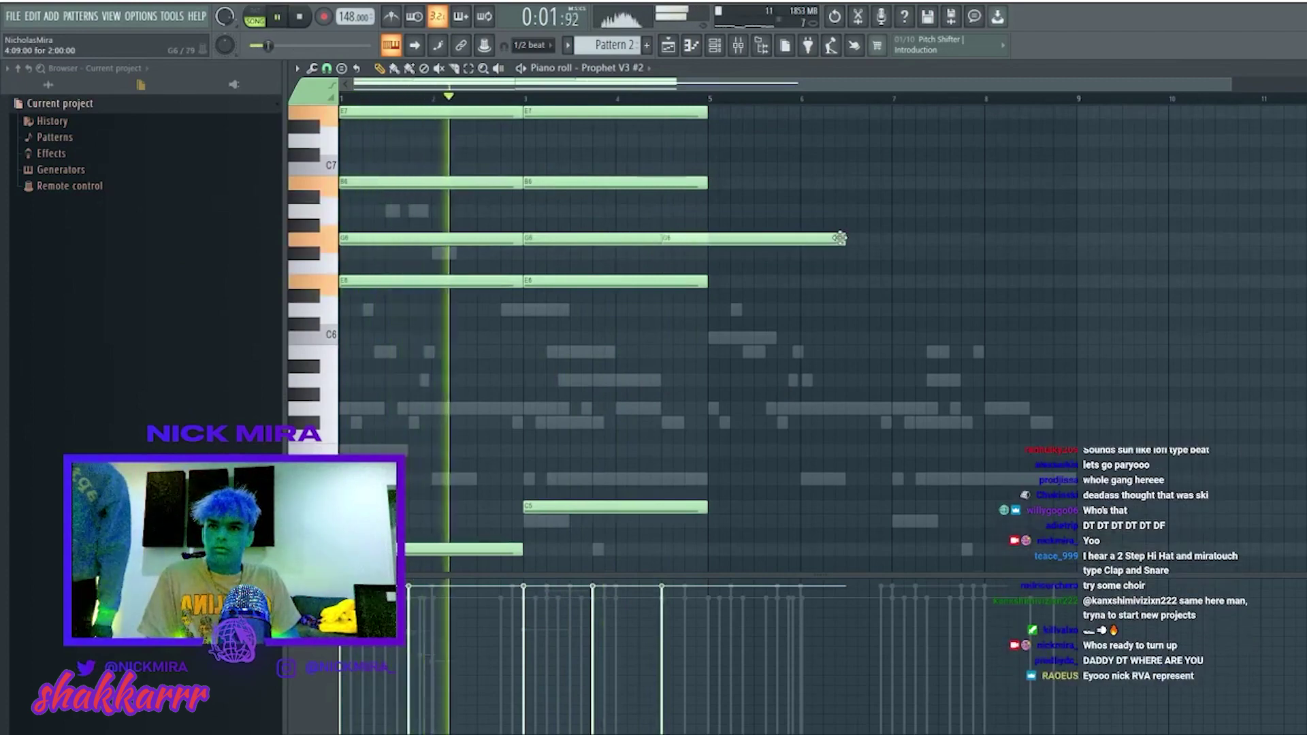
drag(844, 239, 708, 239)
key(F6)
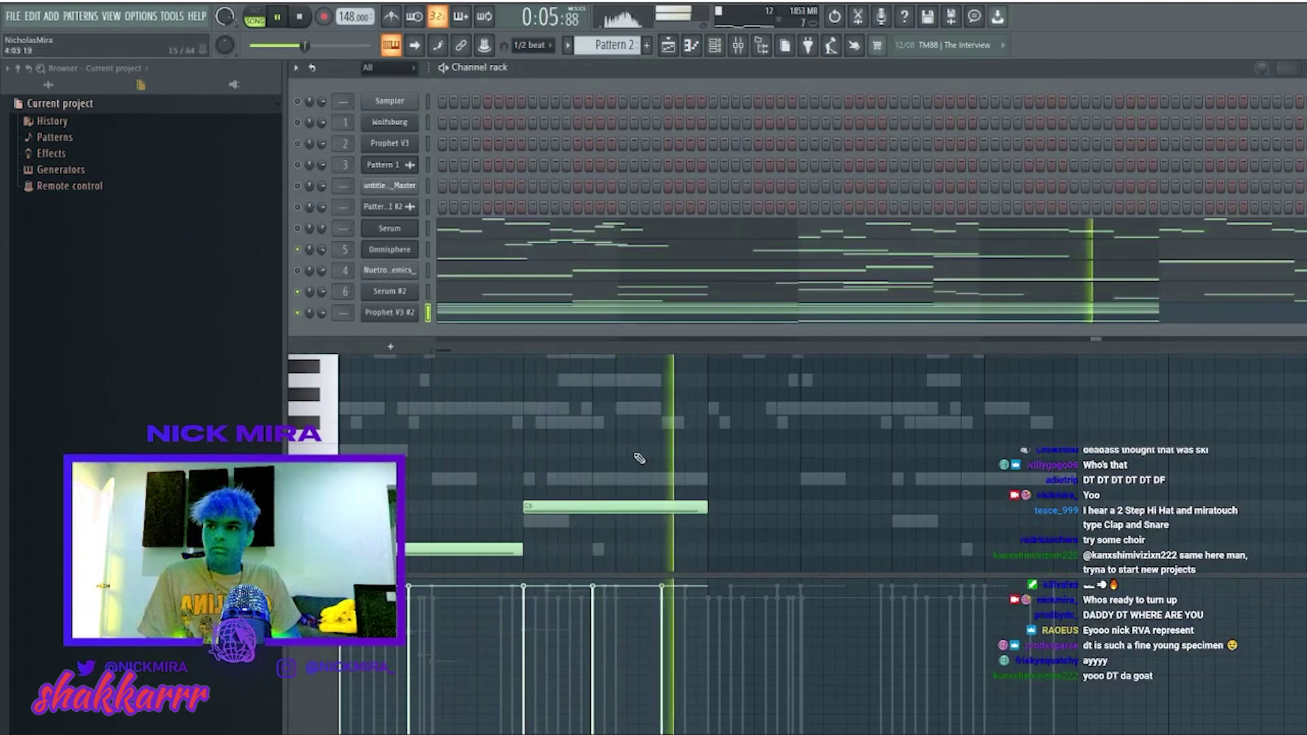
click(657, 408)
key(ctrl+z)
scroll(599, 432, down, 2)
click(616, 308)
drag(616, 308, 679, 368)
scroll(669, 315, up, 5)
scroll(669, 315, up, 2)
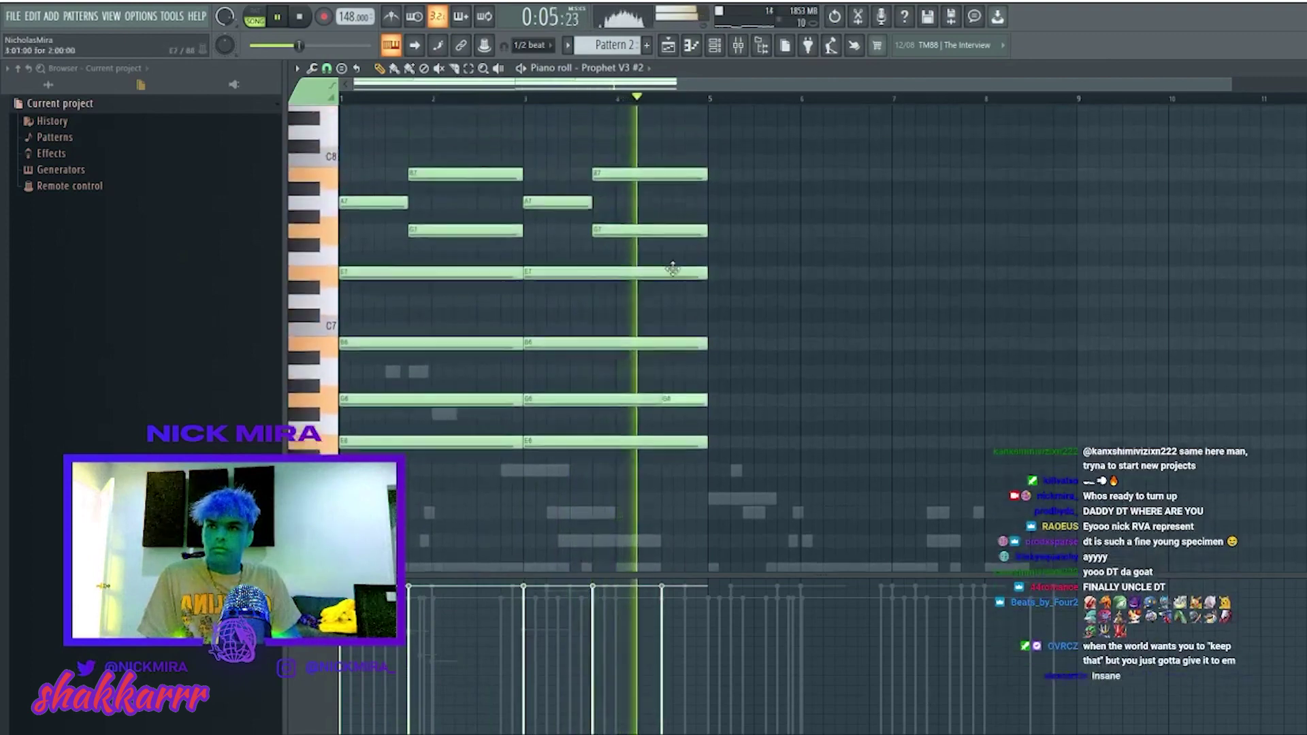
Add a G7 on beat 3 of bar 4 in the Prophet chord, held to the end of the bar.
click(673, 308)
key(space)
drag(664, 299, 668, 273)
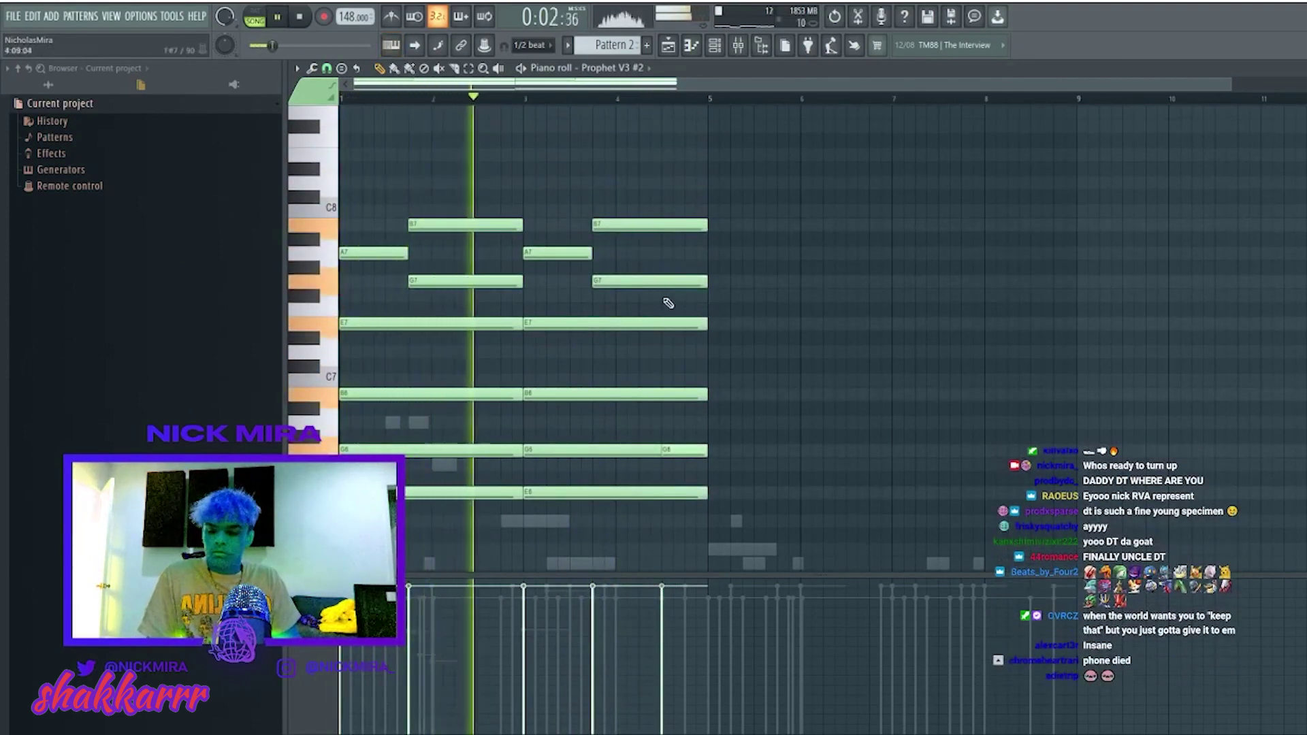
ctrl+click(666, 282)
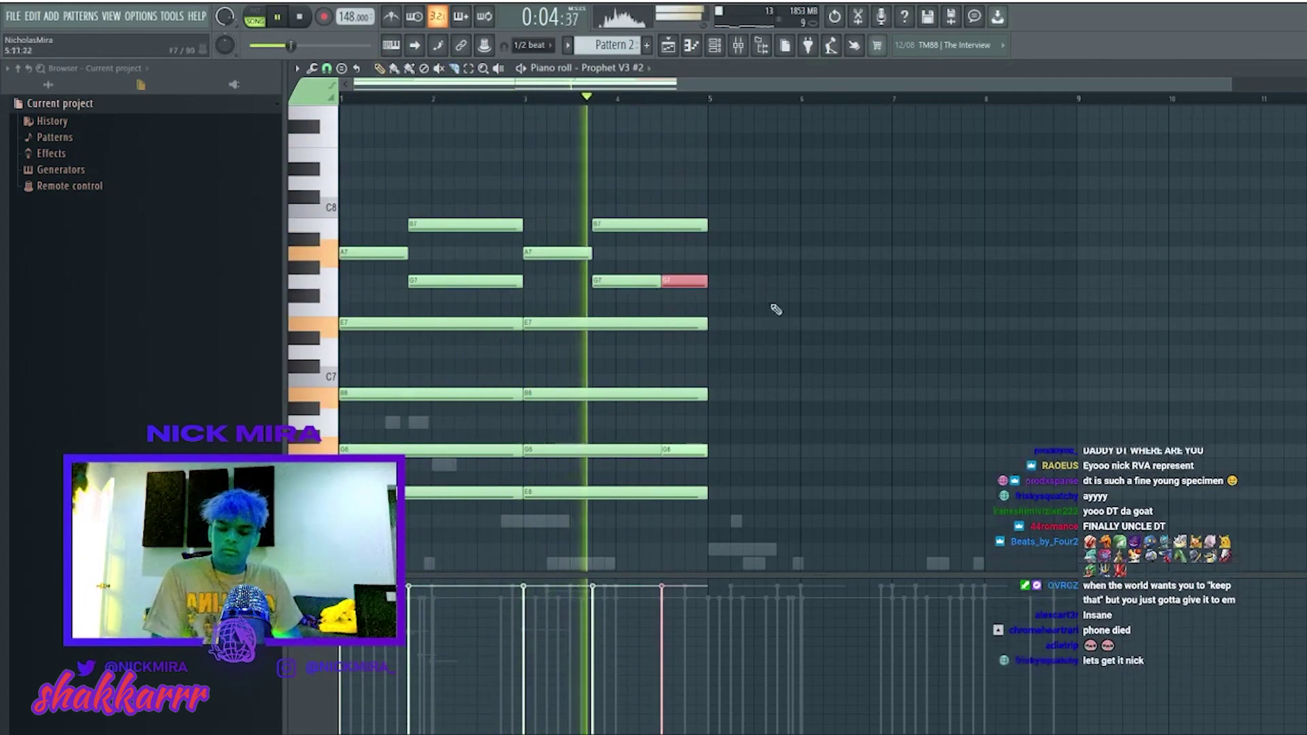
key(ctrl+d)
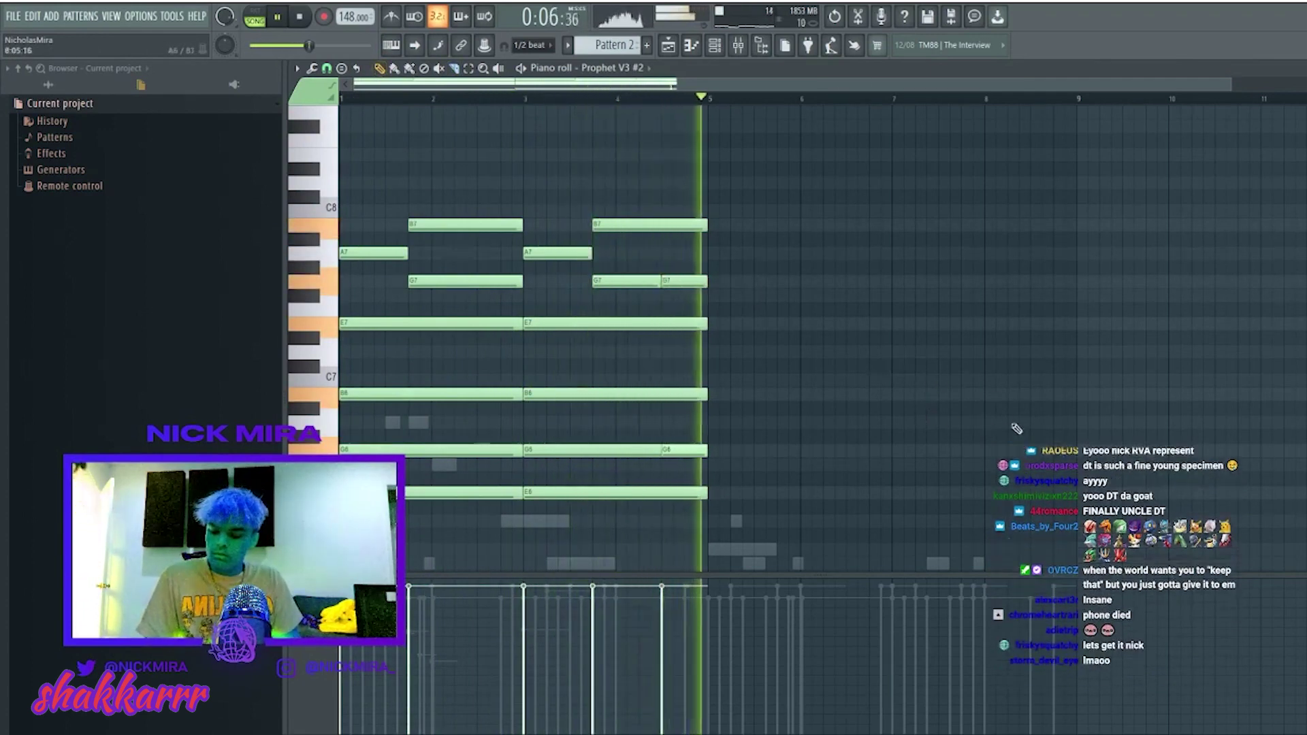
Duplicate the four-bar Prophet progression into bars 5 to 8 and change the bass note in bars 5 and 6 to F4.
scroll(1016, 428, down, 8)
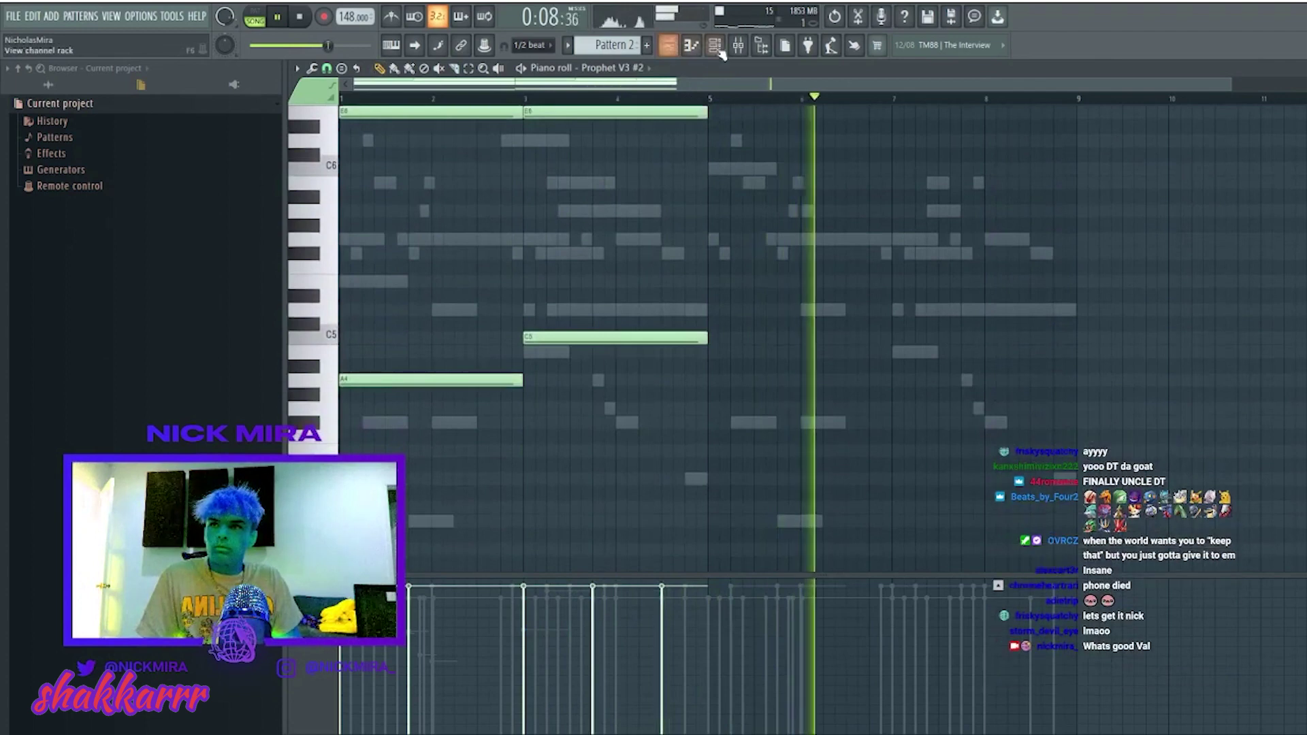
key(space)
key(space)
key(ctrl+b)
key(ctrl+d)
drag(729, 379, 736, 439)
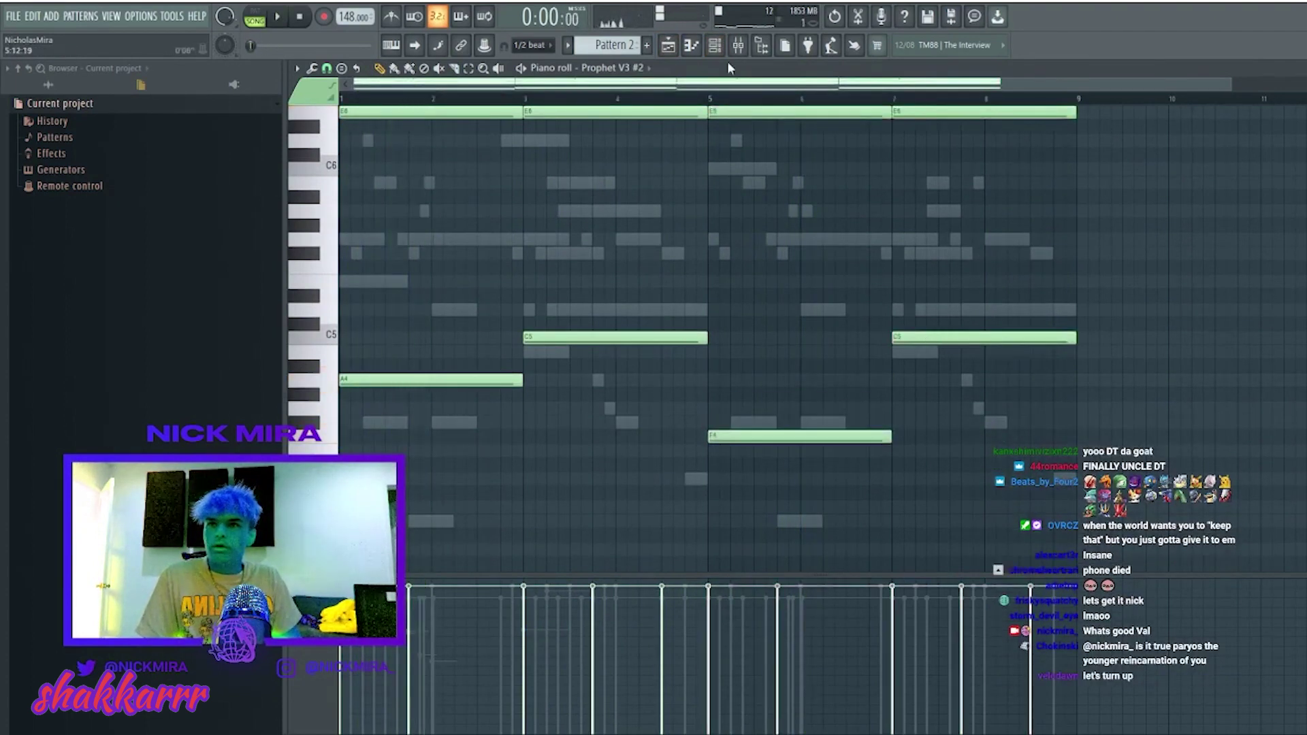
Move the C5 bass note to beat 4 of bar 1, shorten the A4 to three beats, and end the C5 with bar 2.
click(714, 45)
key(space)
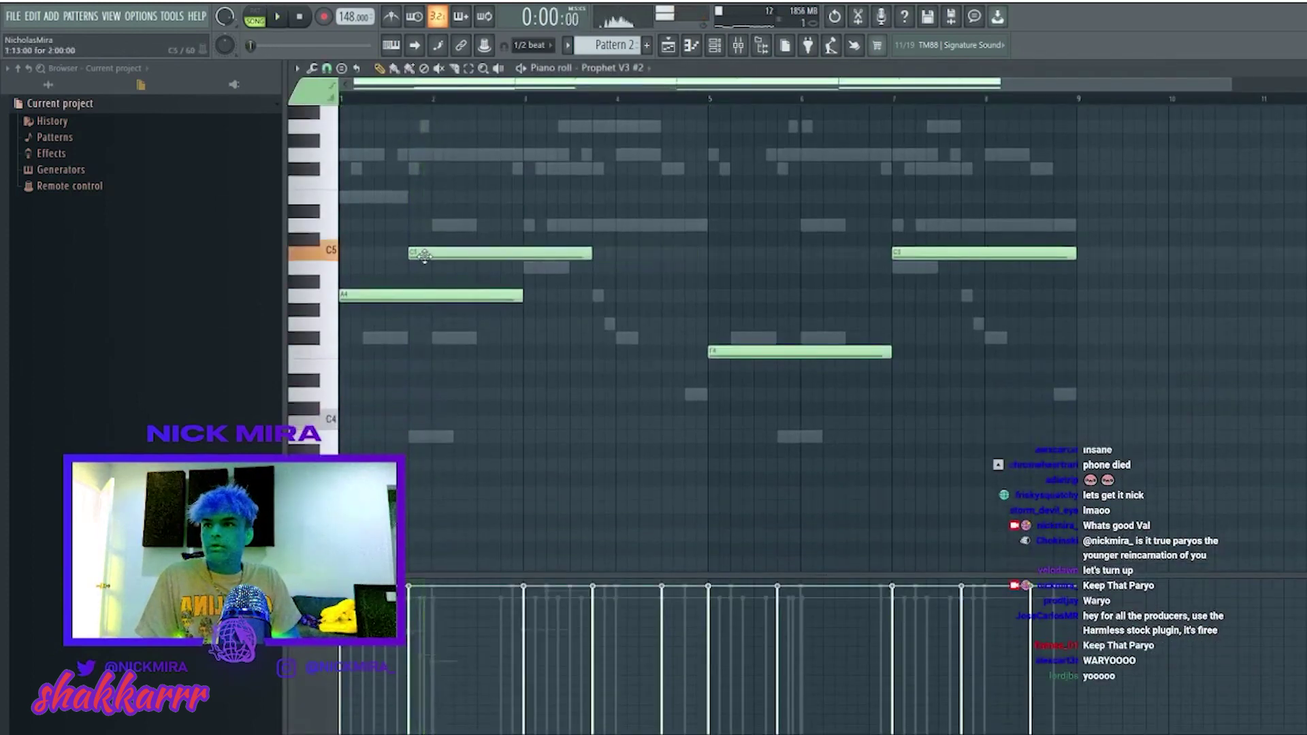
drag(523, 298, 409, 298)
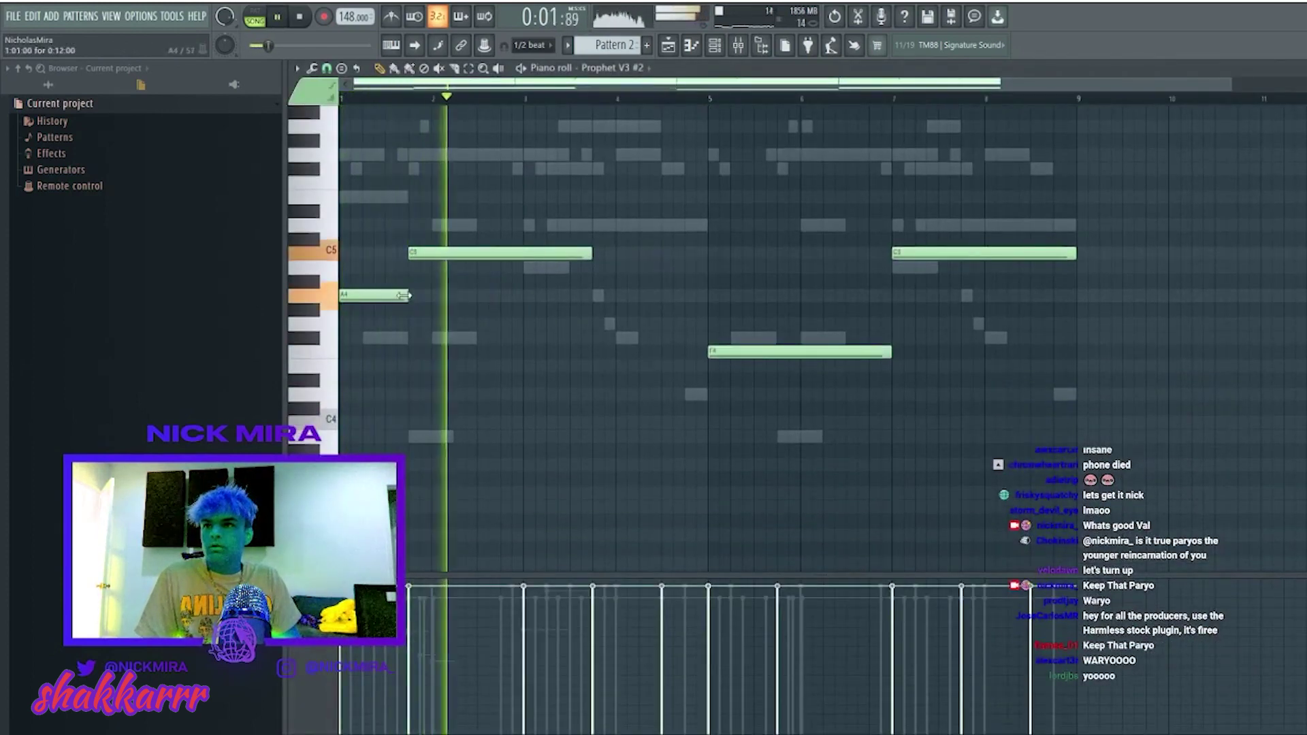
scroll(496, 316, up, 3)
click(527, 336)
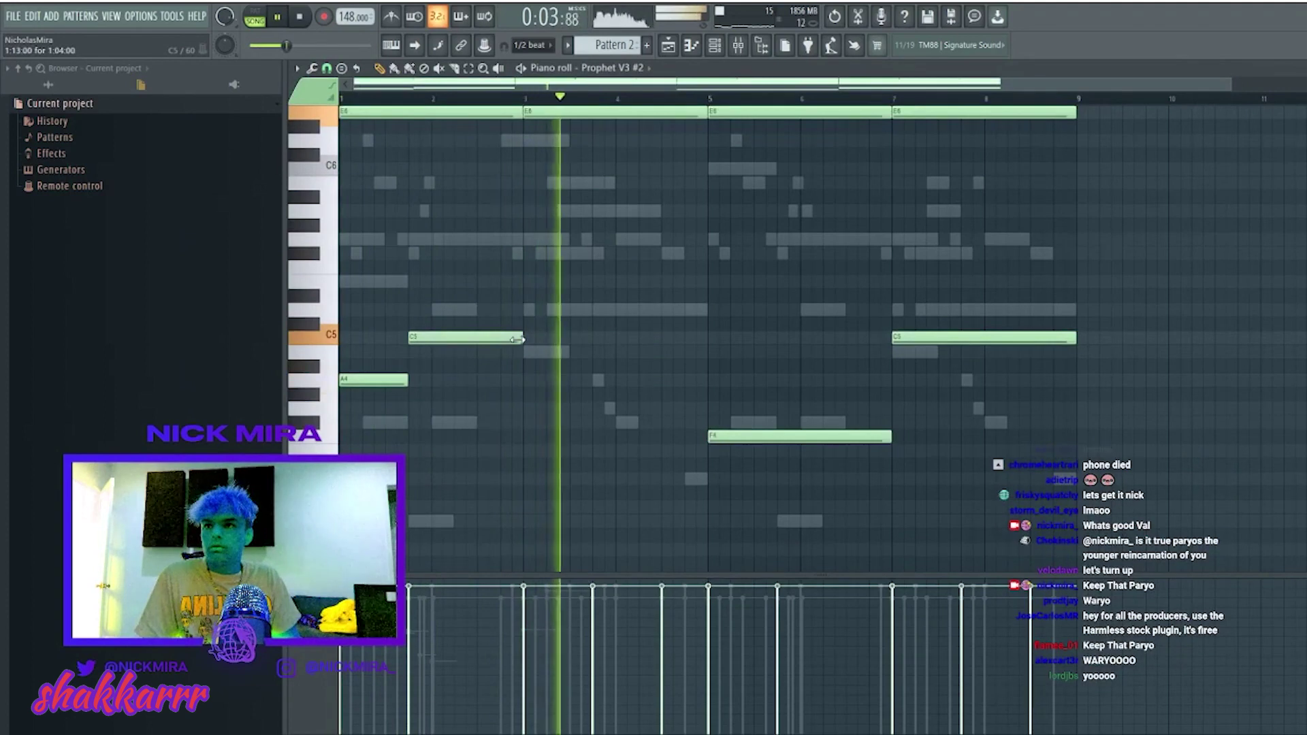
Continue the bass from bar 3 with C5 and D5 of one and a half beats each, plus G4 held to the end of bar 4.
drag(591, 336, 637, 338)
drag(556, 337, 569, 337)
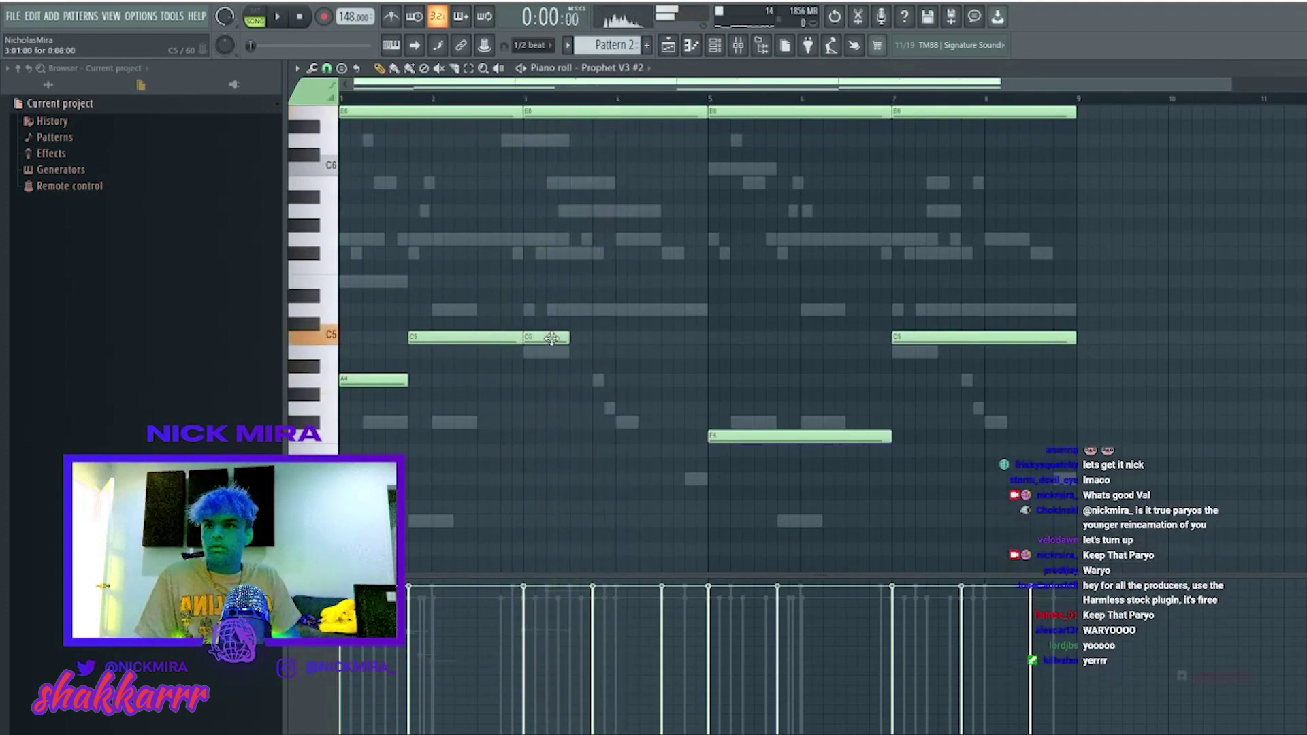
click(626, 394)
key(space)
key(ctrl+z)
drag(633, 408, 710, 408)
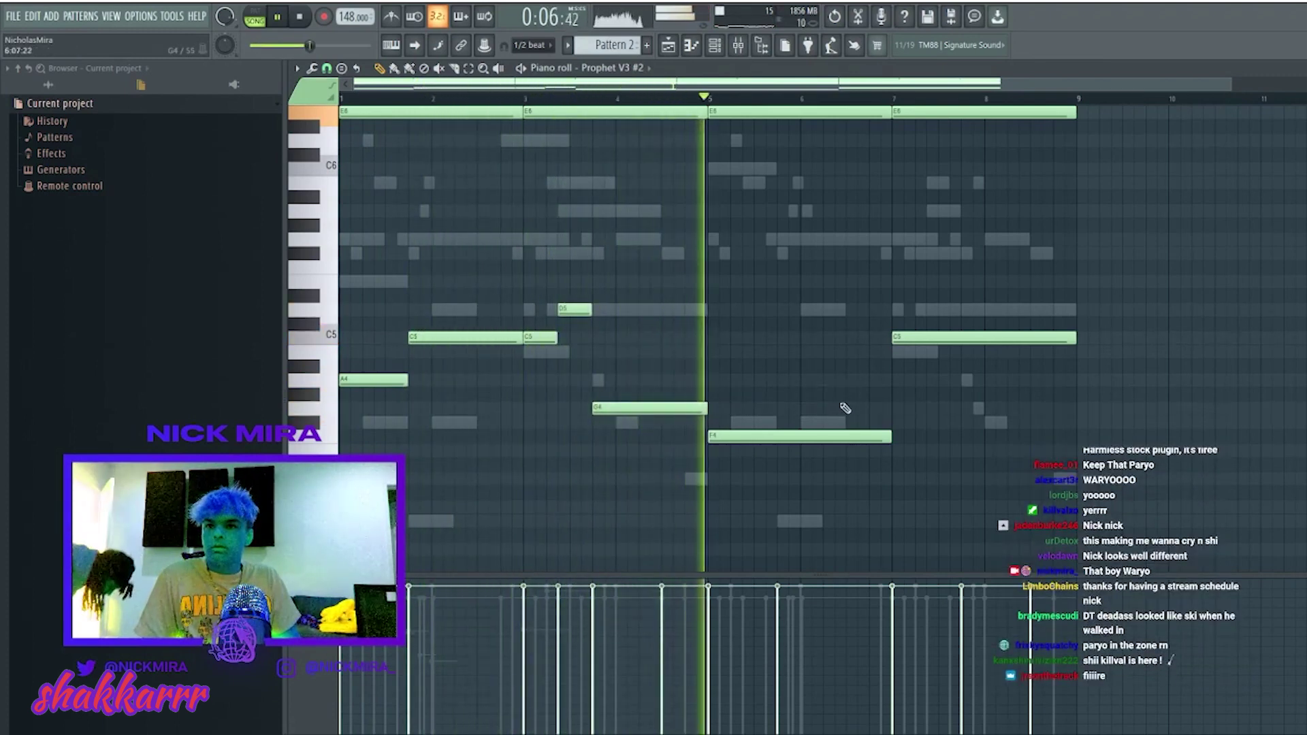
key(space)
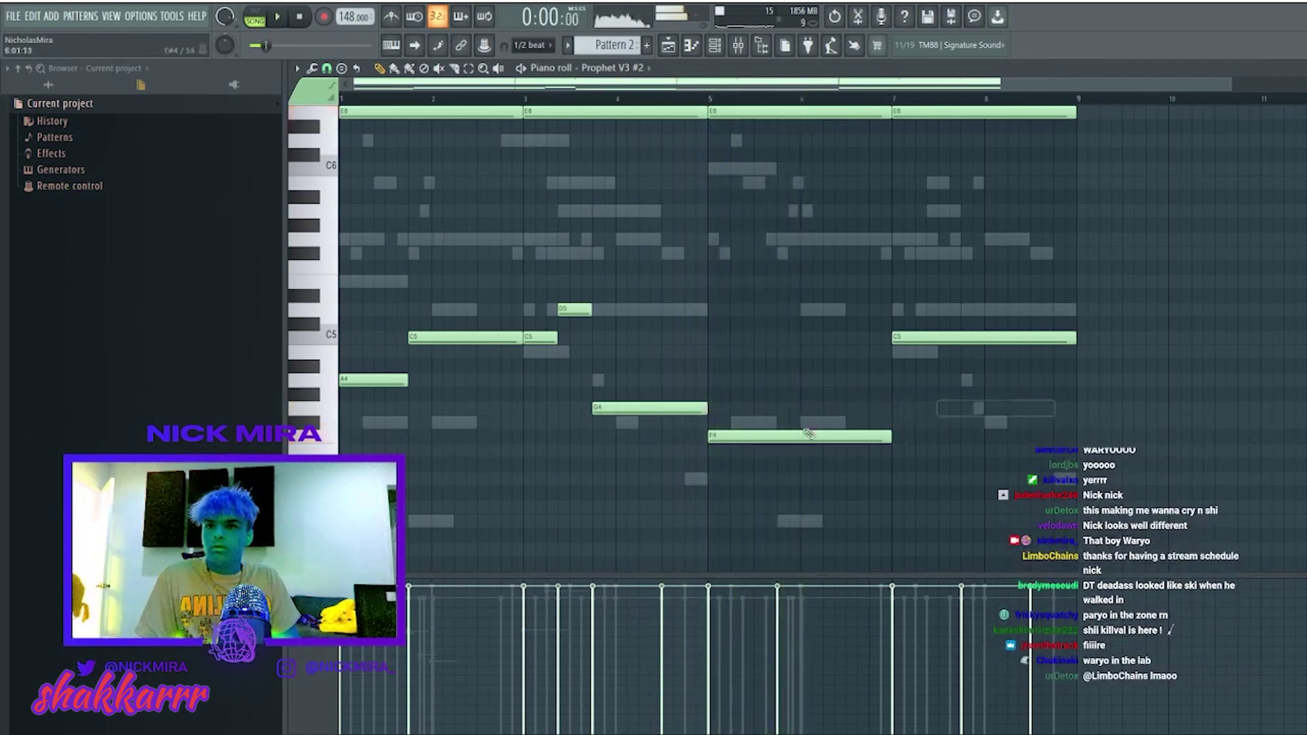
Shorten the F4 bass note to three beats and add a C5 from beat 4 of bar 5 to the end of bar 6.
mouse_move(892, 438)
mouse_down()
mouse_move(762, 443)
mouse_move(777, 440)
mouse_up()
key(space)
drag(788, 345, 892, 338)
click(887, 392)
right_click(886, 392)
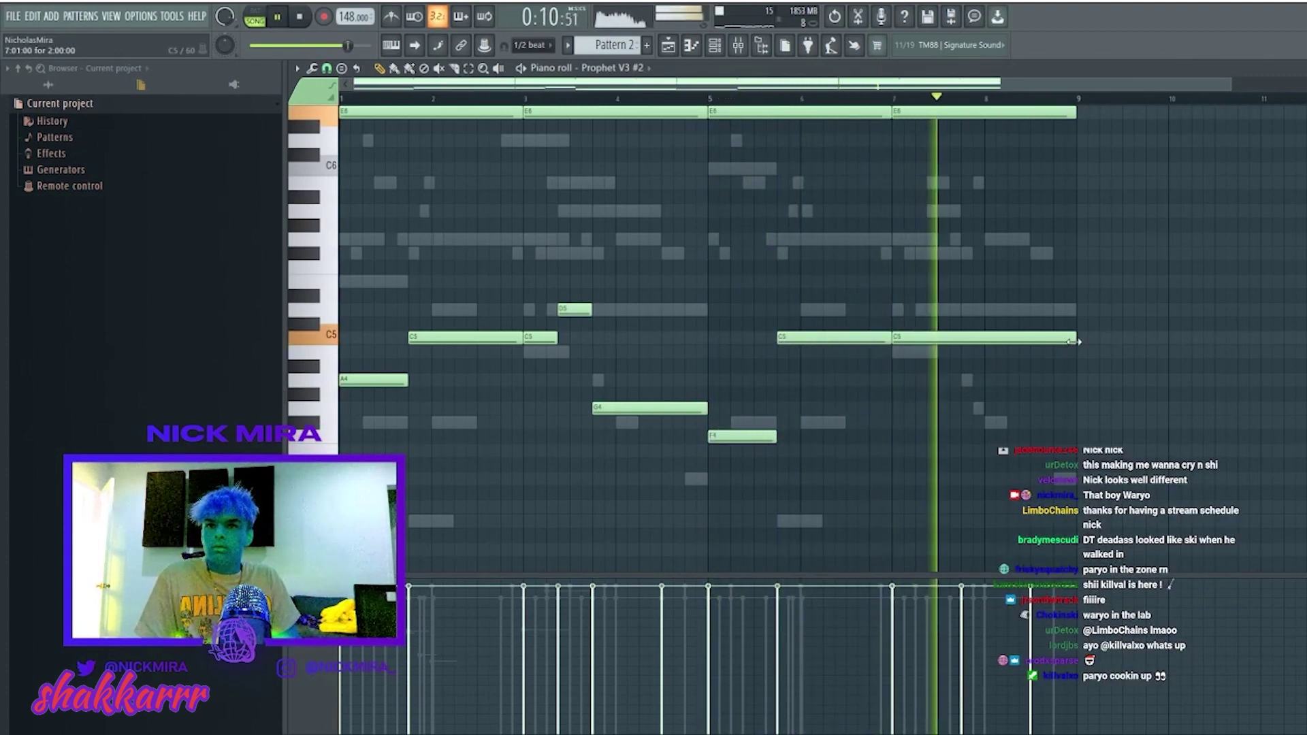
Trim the bar 7 C5 to one and a half beats, then add an equally long D5 and a G4 held to the end of bar 8.
drag(1066, 343, 908, 336)
key(space)
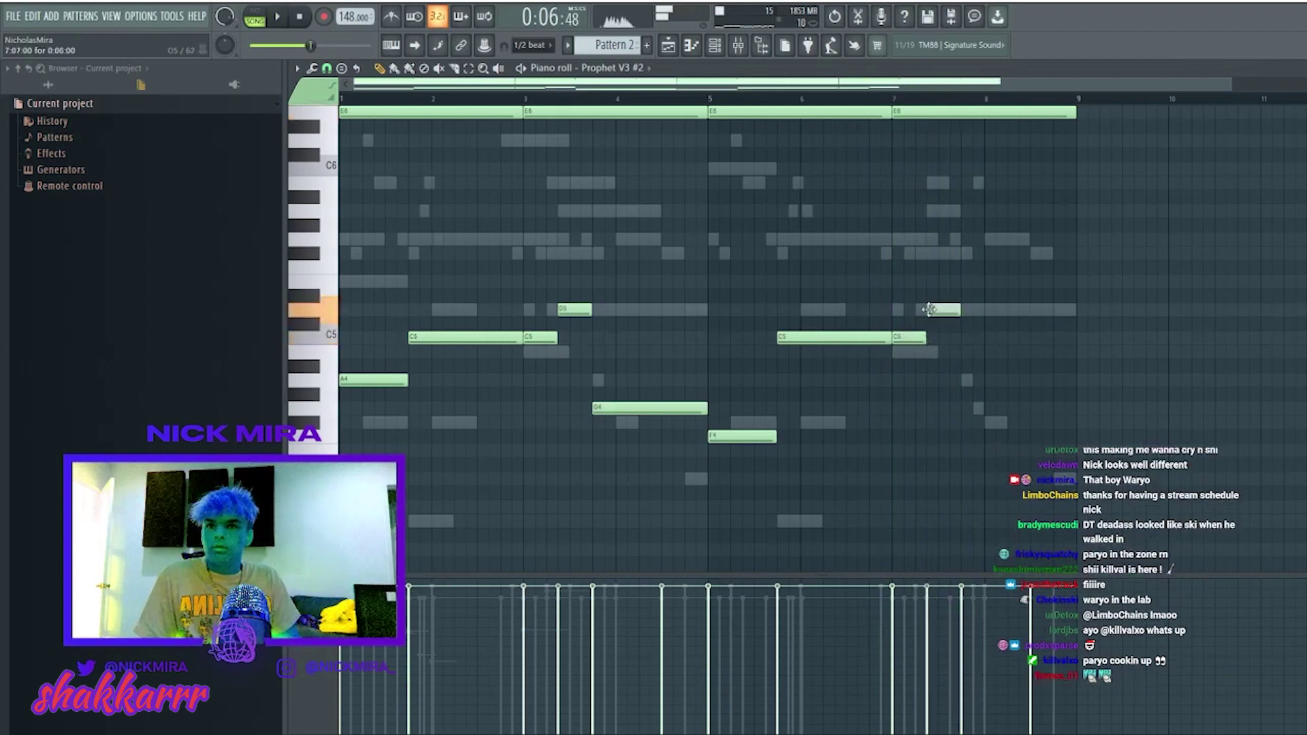
key(space)
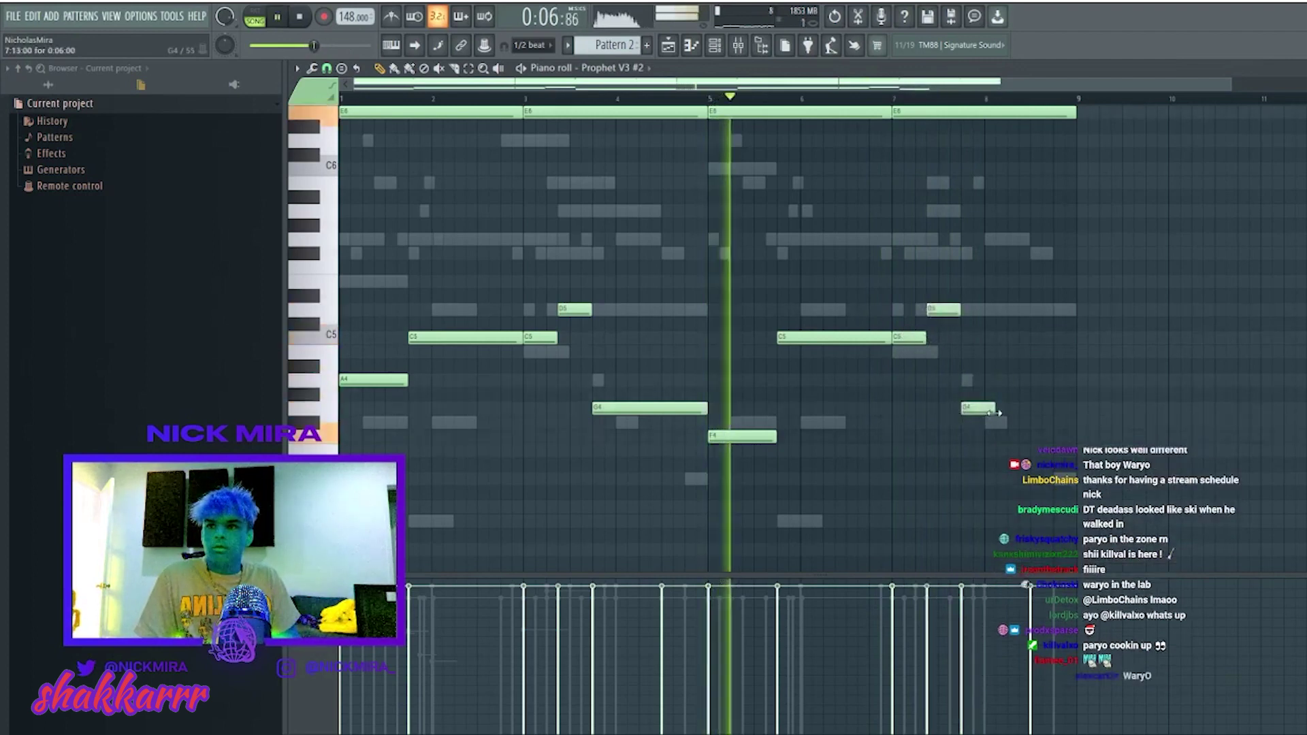
drag(994, 408, 1076, 408)
click(1048, 323)
right_click(1130, 323)
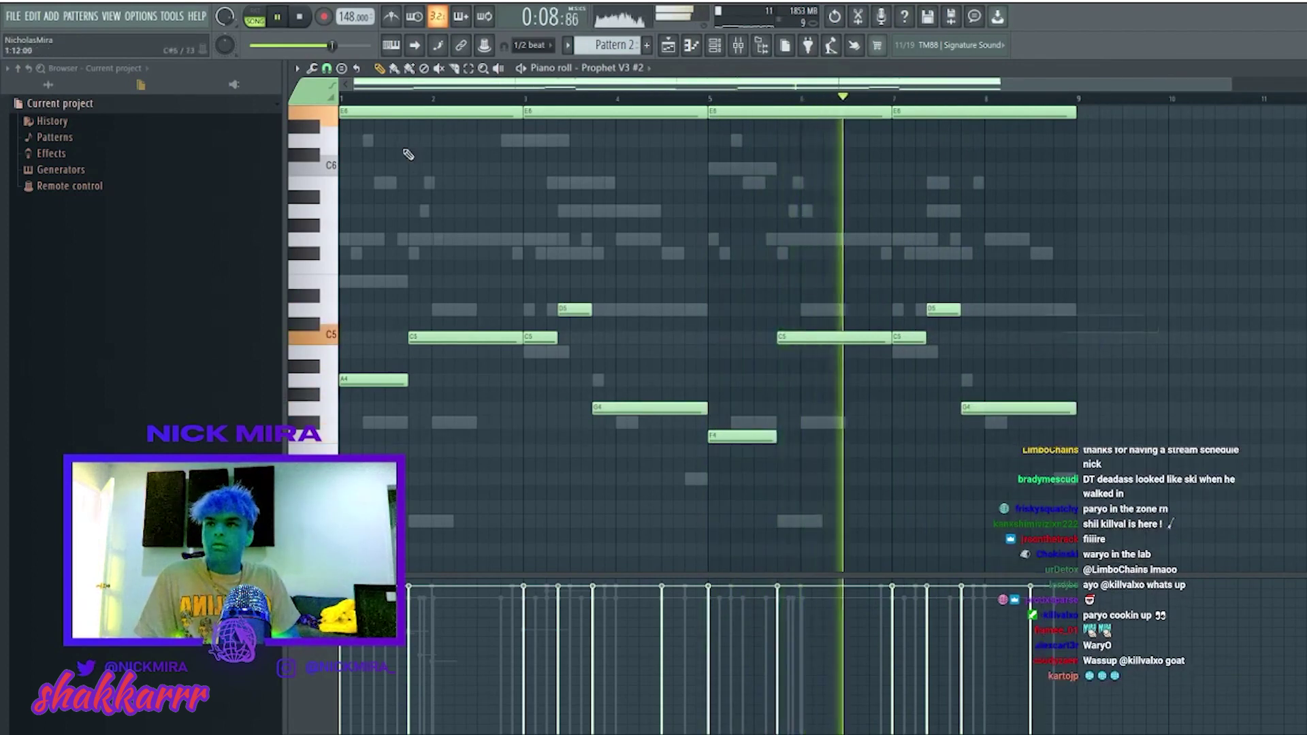
Load the ¥ Clap sample from the Khemics Industry Essentials Claps folder as a new channel below Prophet V3 #2.
click(715, 48)
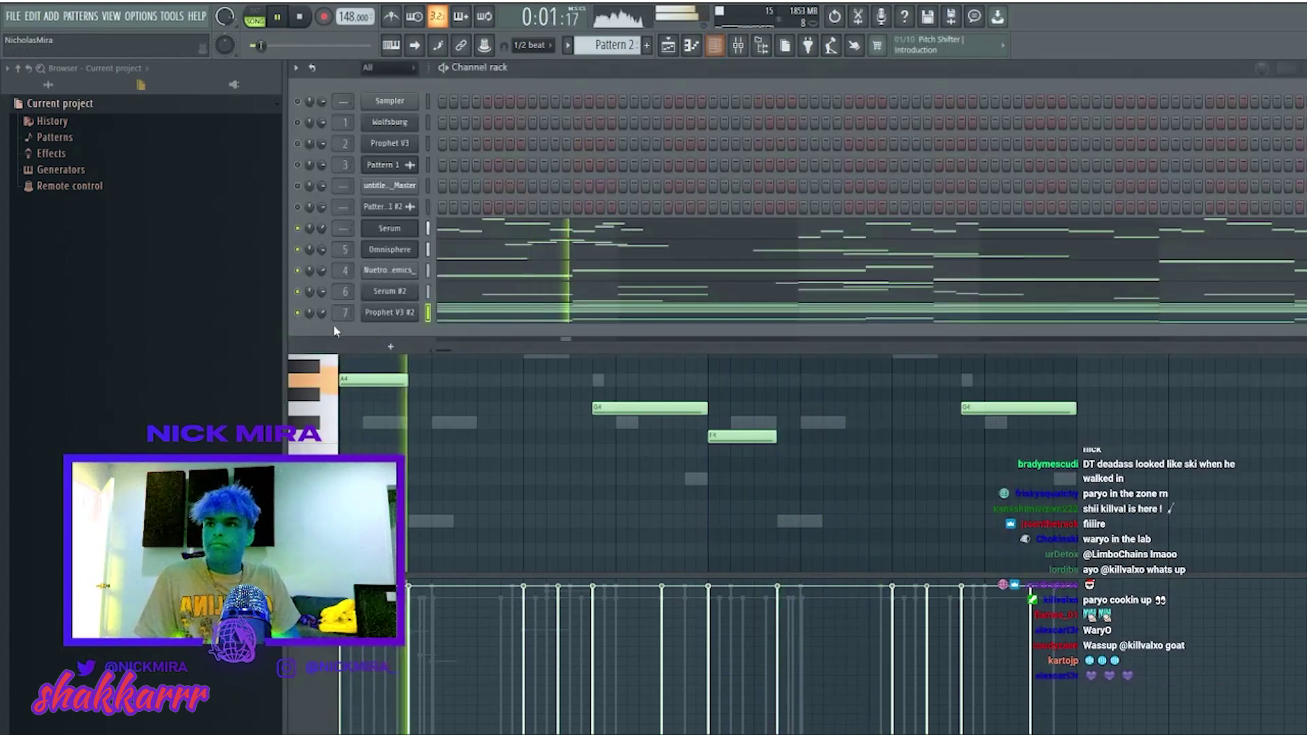
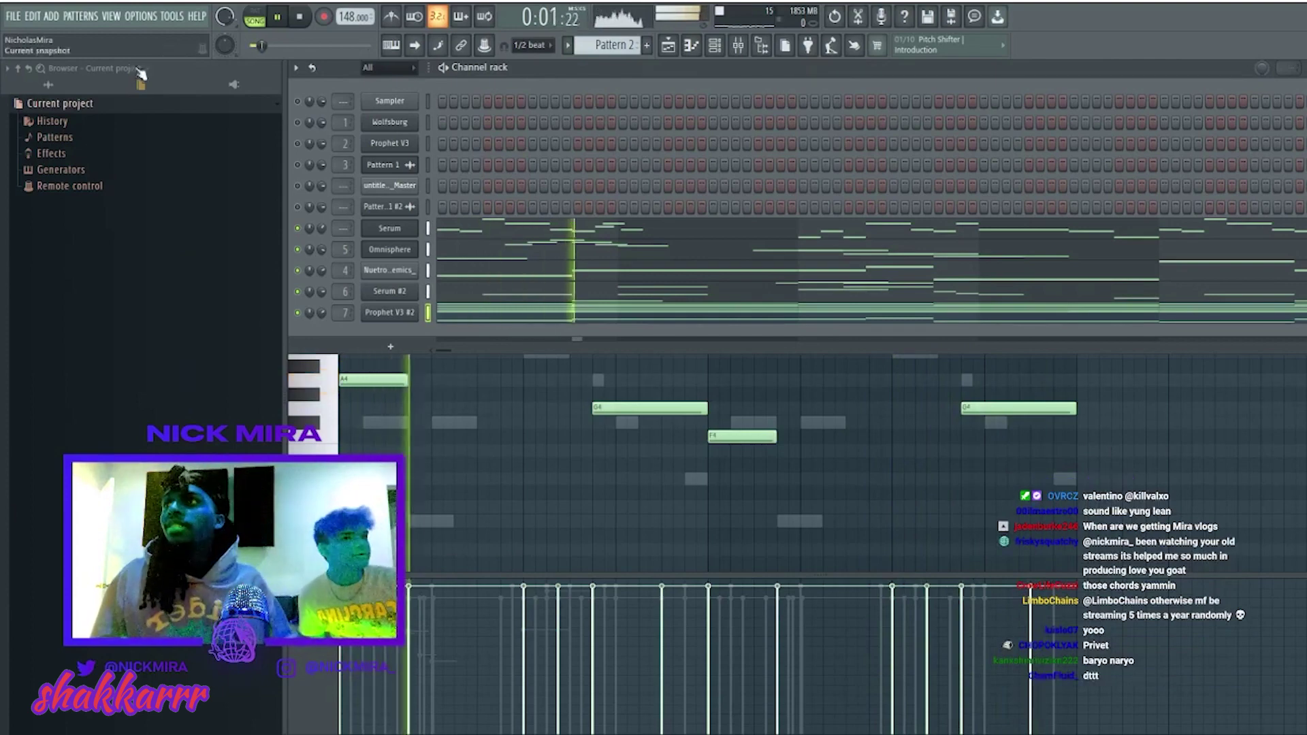
click(48, 84)
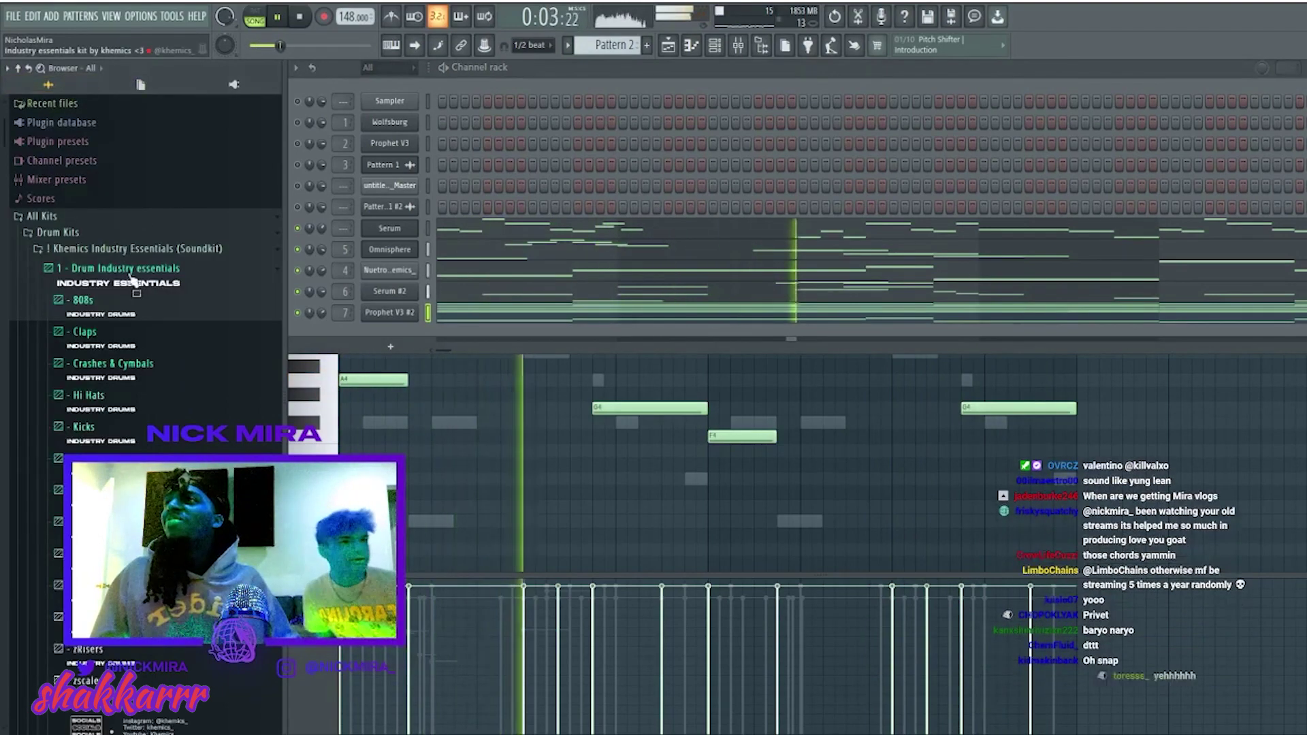
click(84, 332)
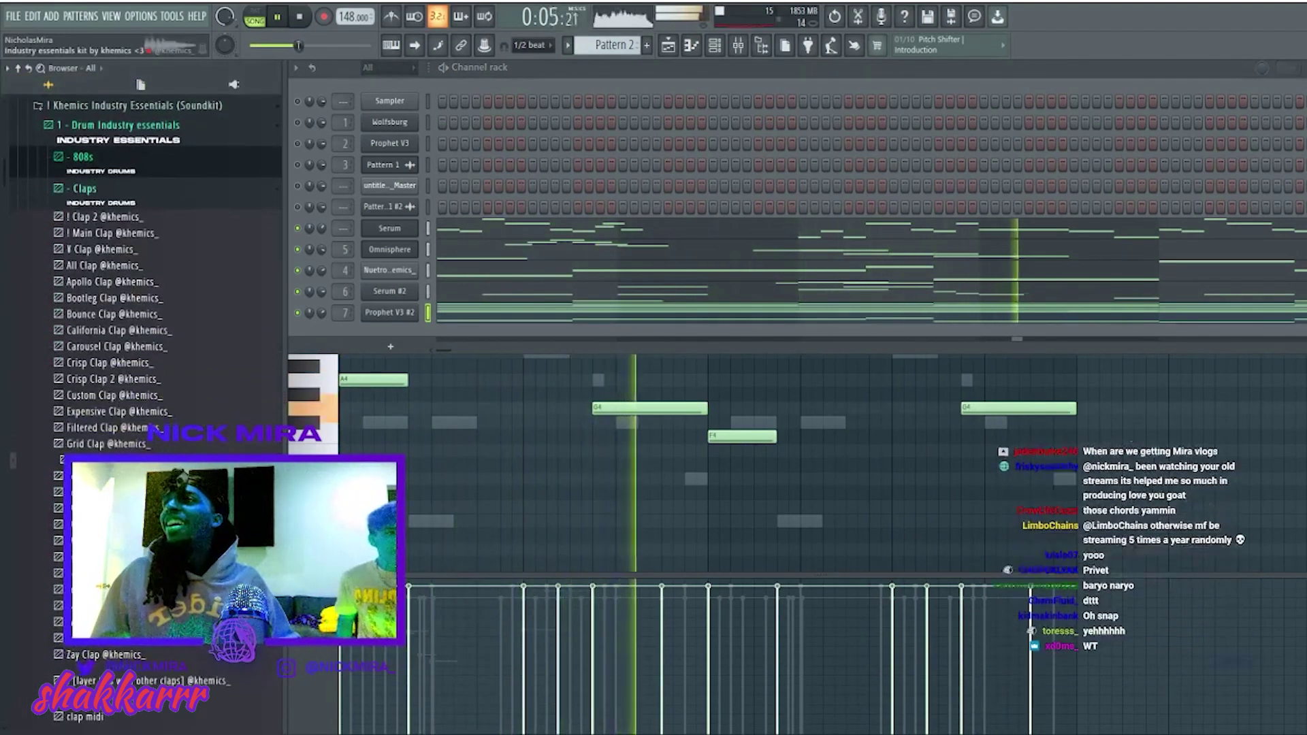
drag(109, 250, 517, 205)
Program the looping clap pattern with hits on steps 9, 25 and 31 of a 32-step loop.
click(573, 71)
click(533, 334)
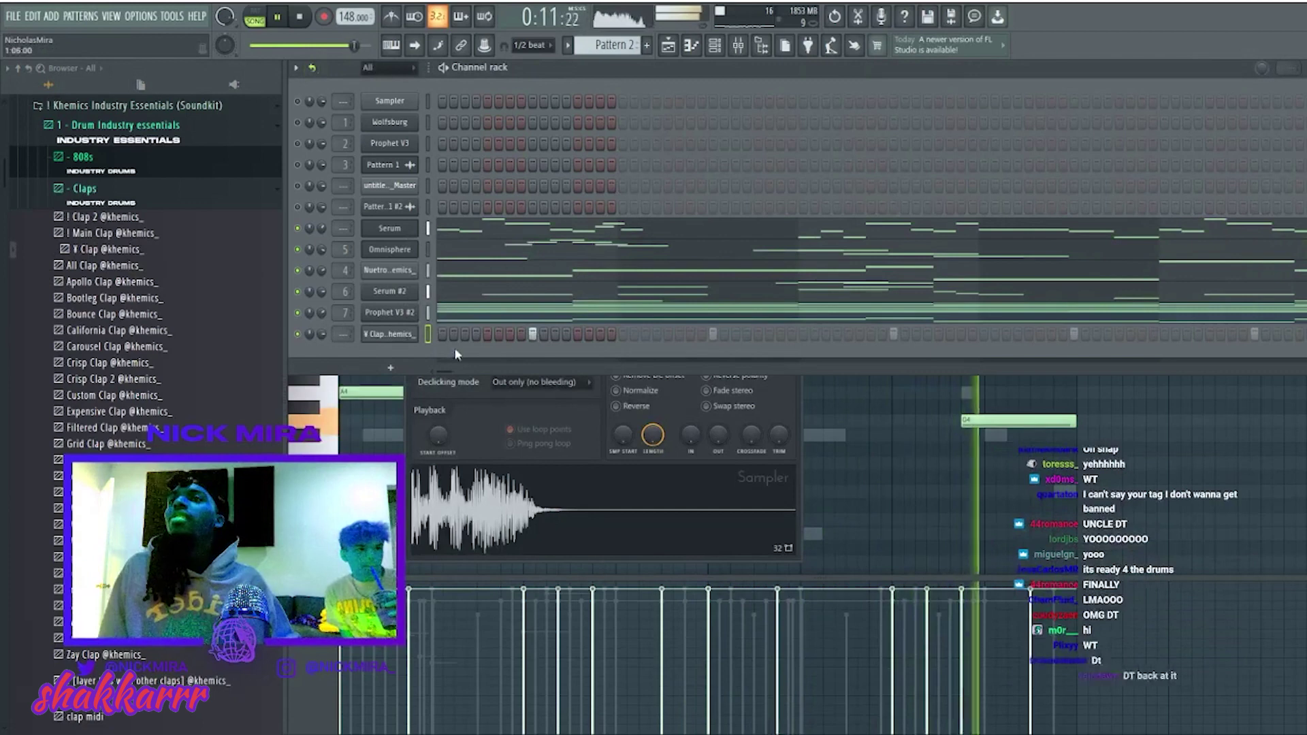
click(589, 334)
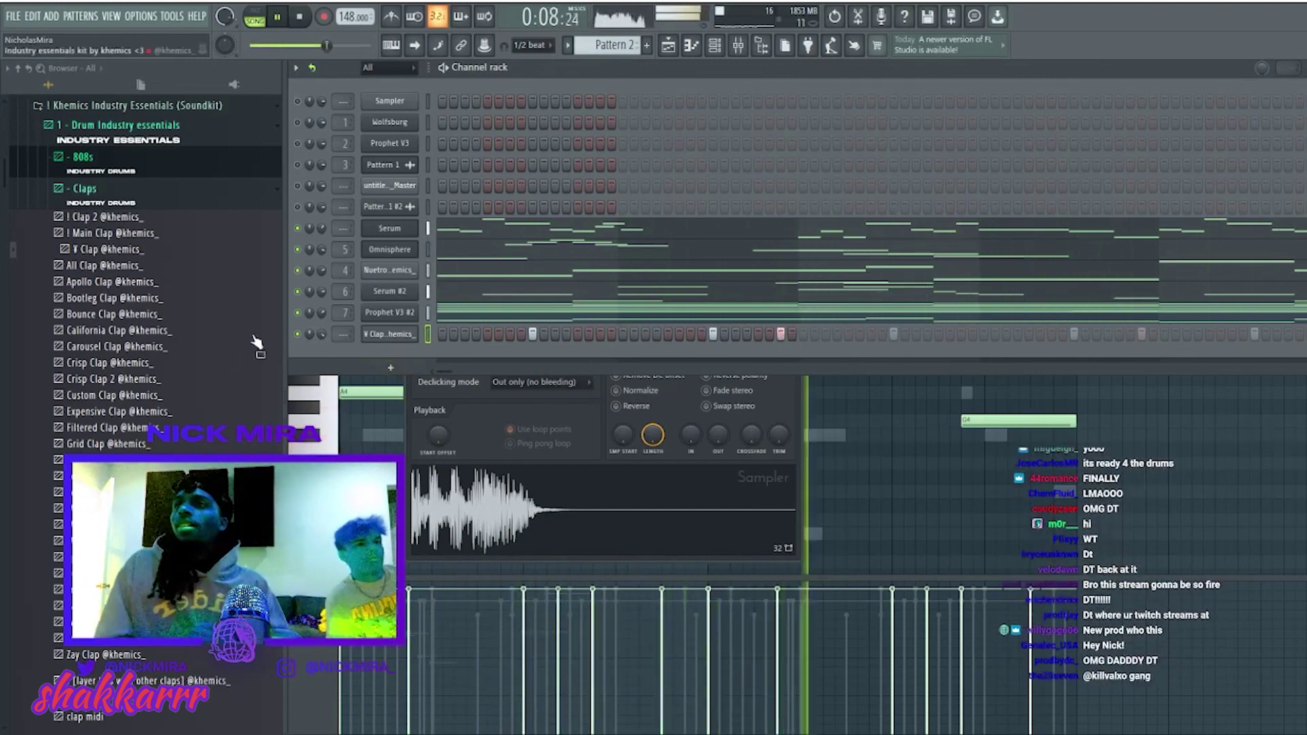
Load the Industry 2 Hihat sample from the kit's Hi Hats folder as a new channel below the clap.
click(117, 197)
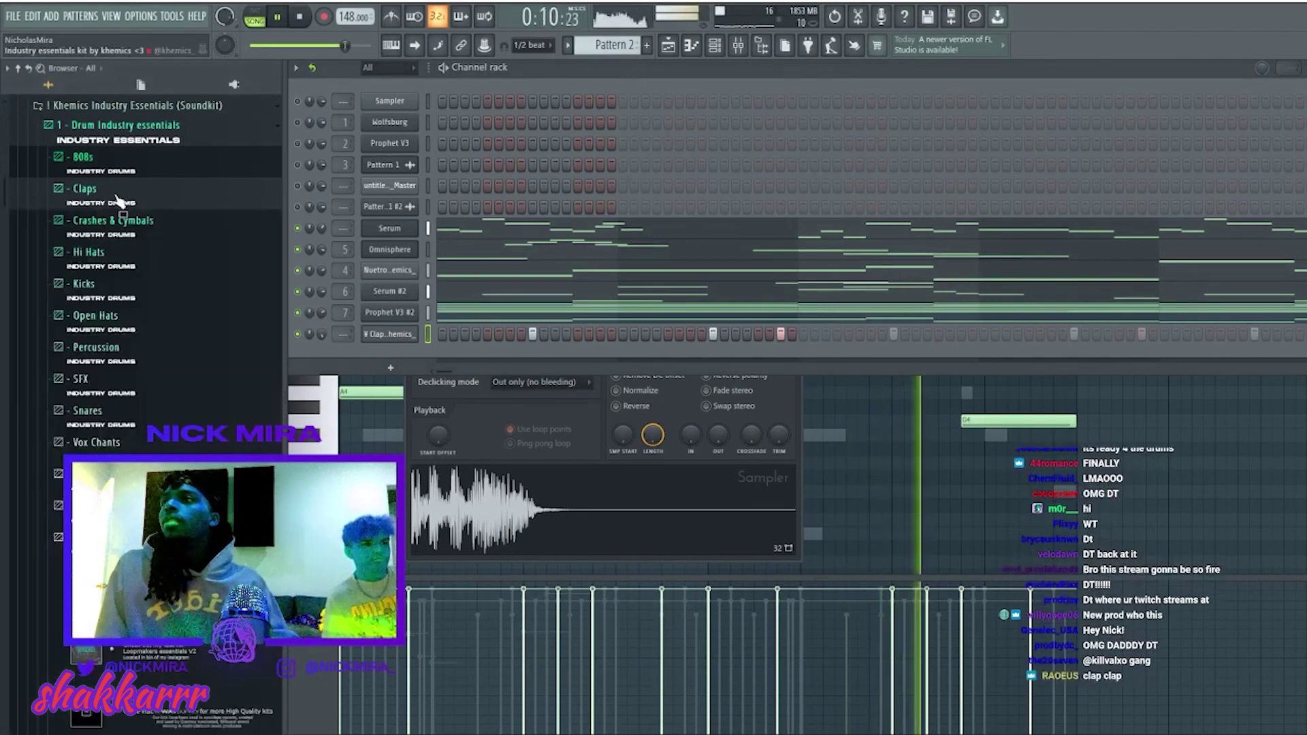
click(112, 269)
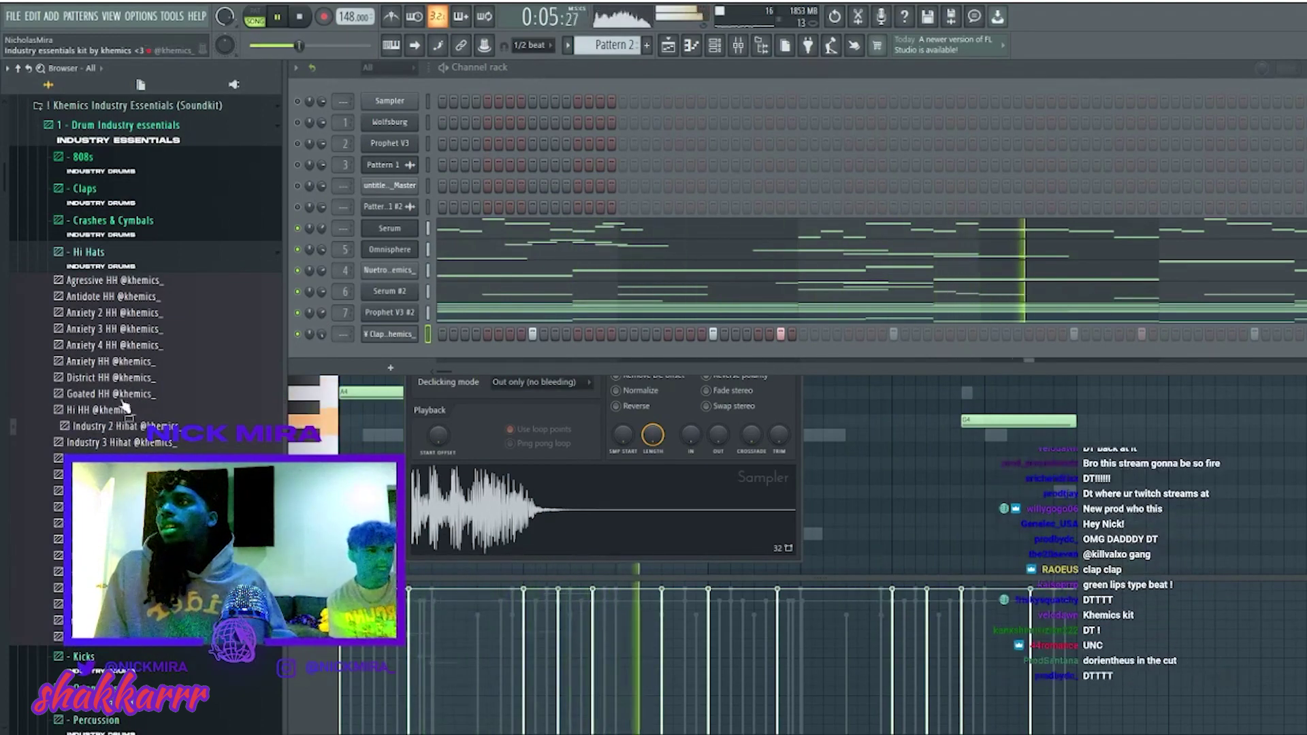
drag(125, 442, 306, 443)
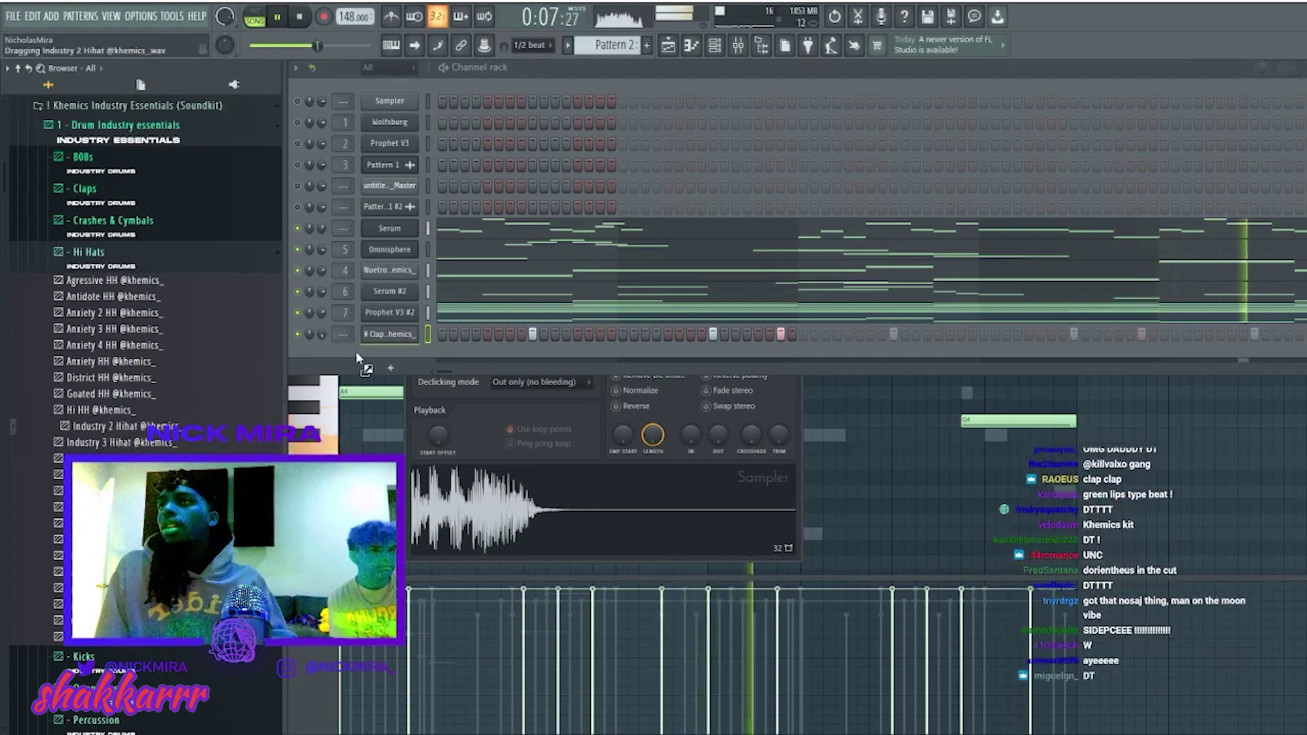
drag(356, 350, 358, 353)
Check the new hi-hat channel's piano roll and bring up the playlist arrangement.
key(F7)
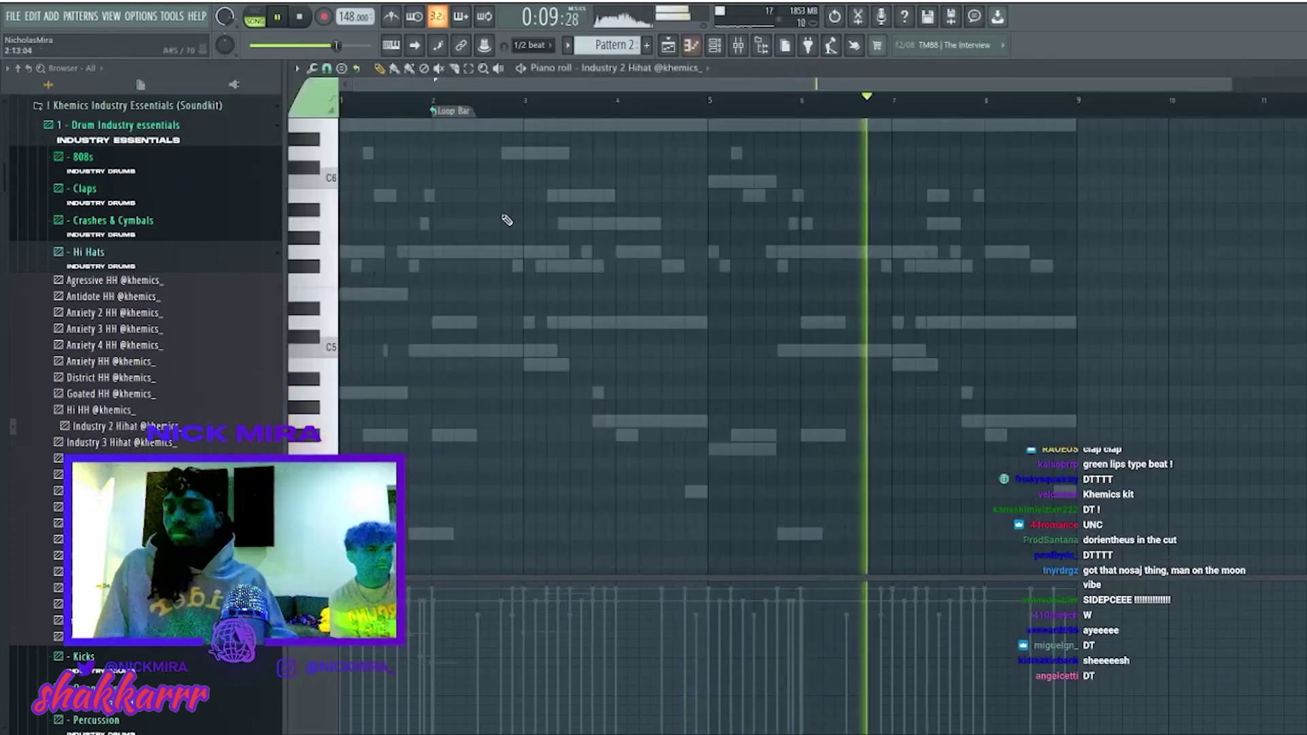
key(F7)
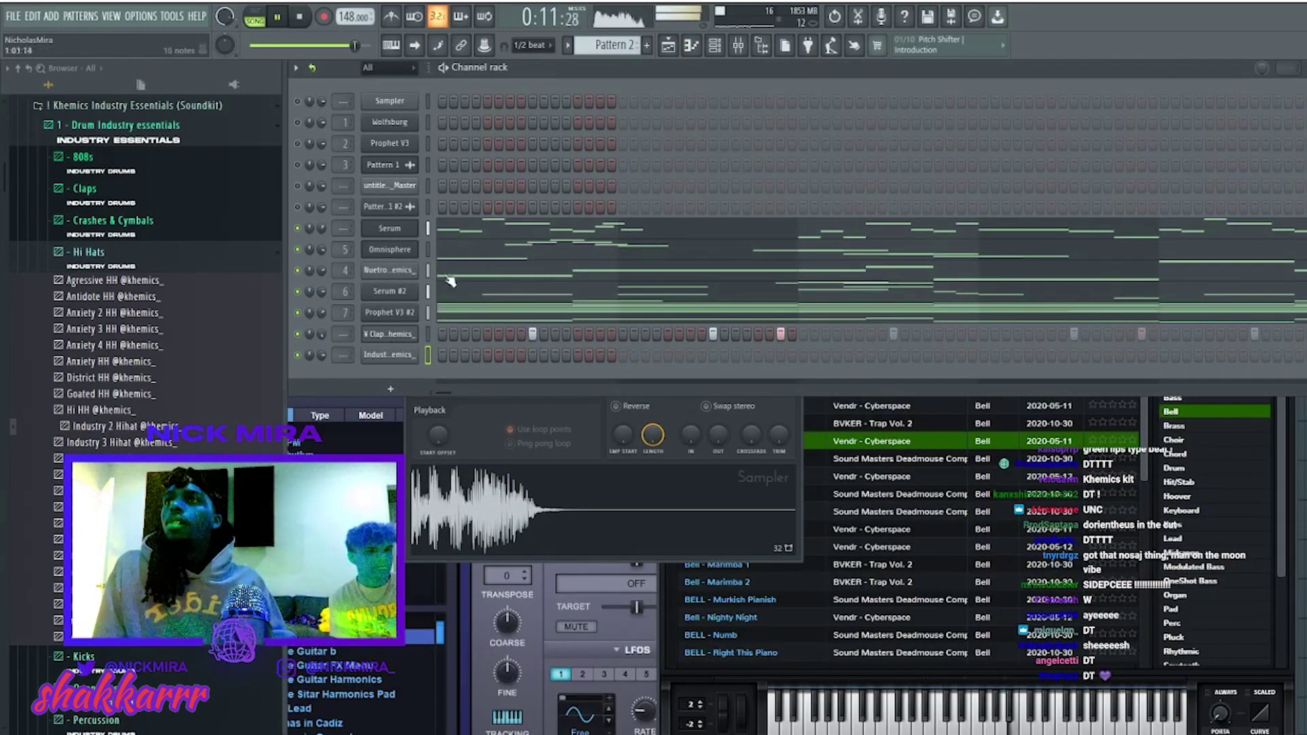
click(668, 45)
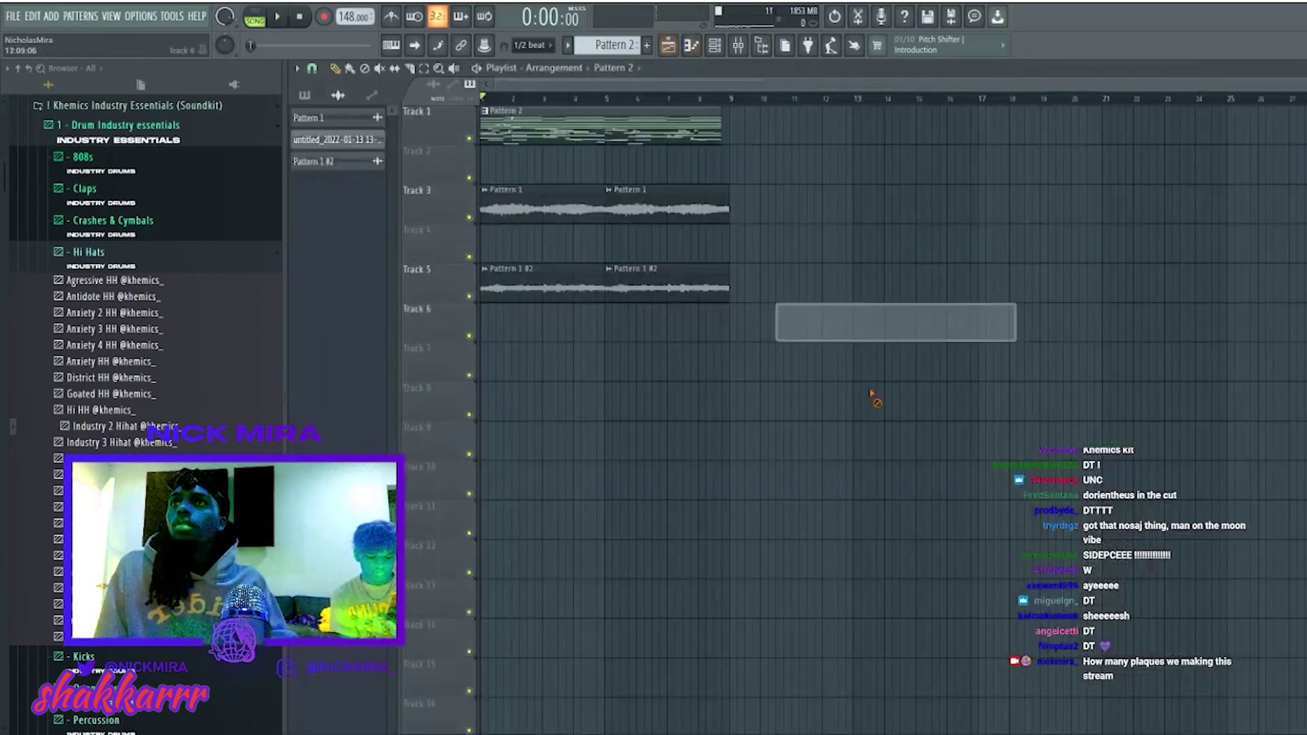
Play the arrangement and raise the project tempo to 152 BPM.
key(space)
click(714, 45)
drag(354, 16, 354, 11)
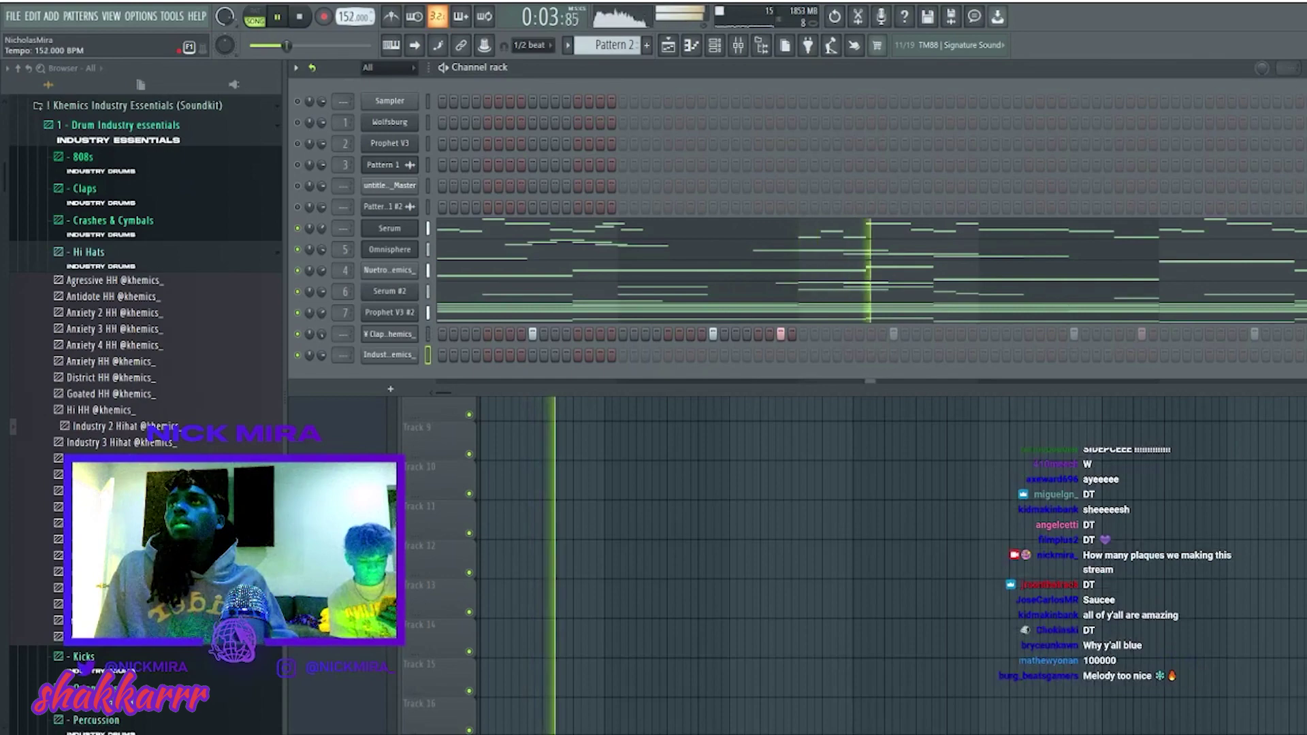
key(F6)
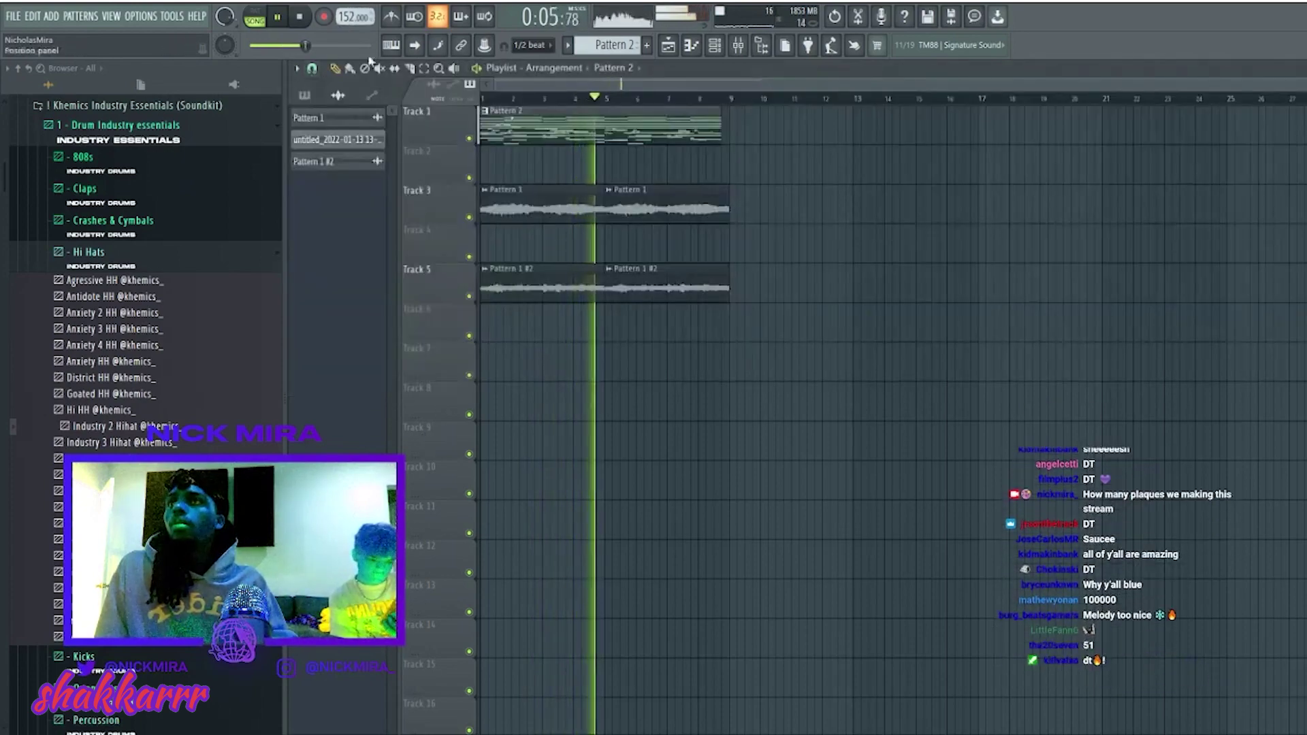
Program the Industry 2 Hihat loop with hits on steps 1, 3, 7, 13, 15, 21, 23 and 27.
click(715, 45)
key(F6)
key(F6)
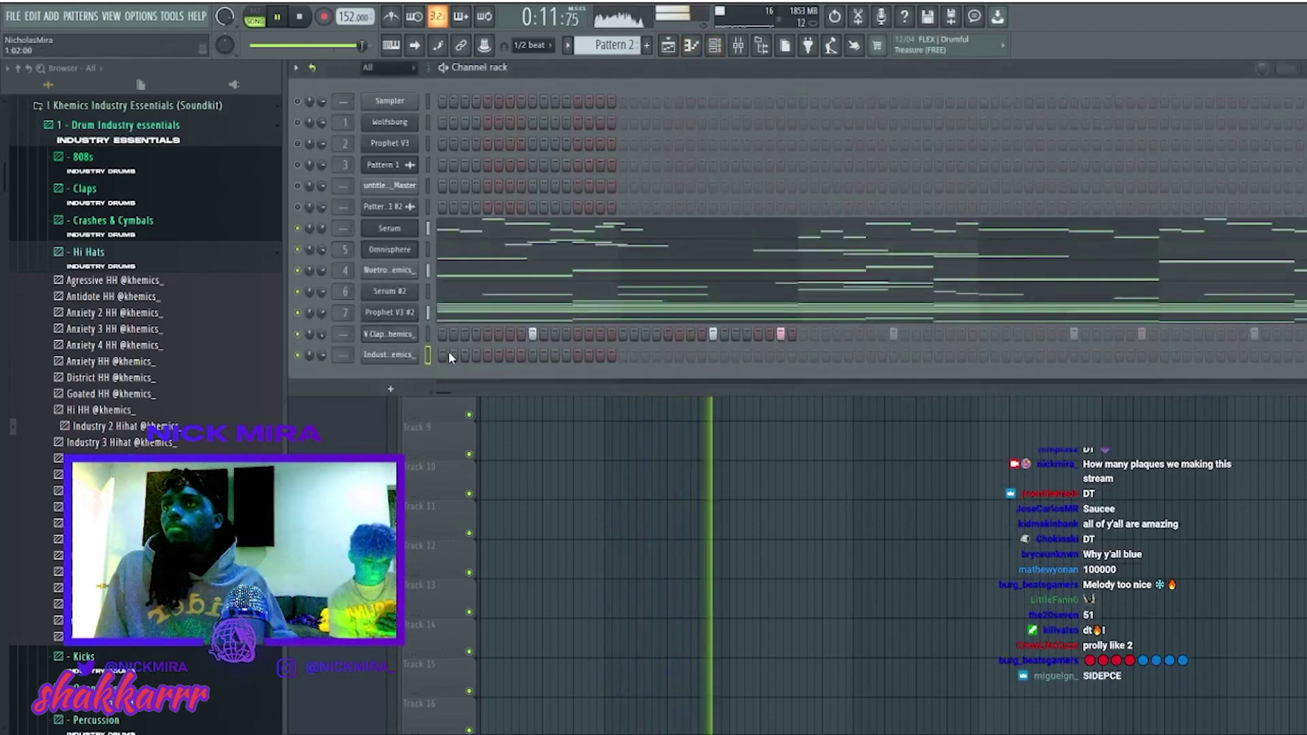
click(466, 354)
click(521, 355)
click(510, 355)
click(668, 355)
click(690, 355)
click(600, 354)
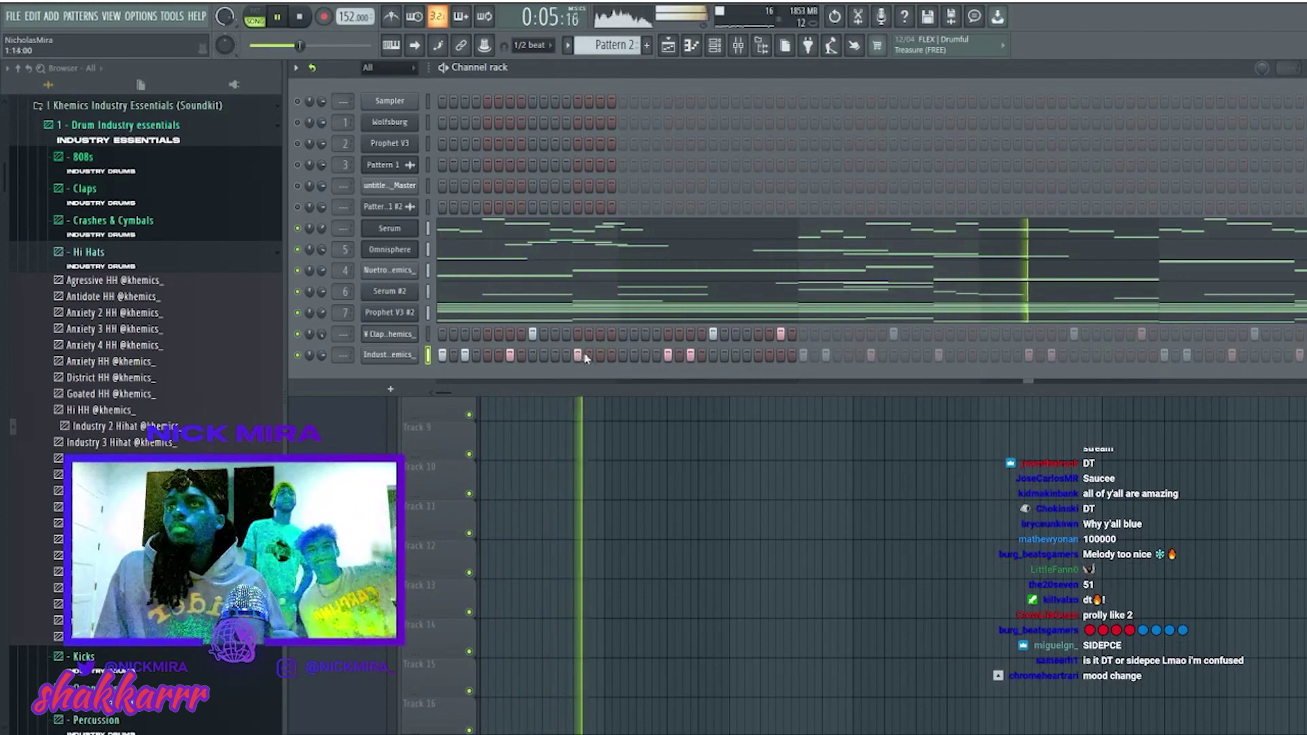
click(577, 355)
click(735, 355)
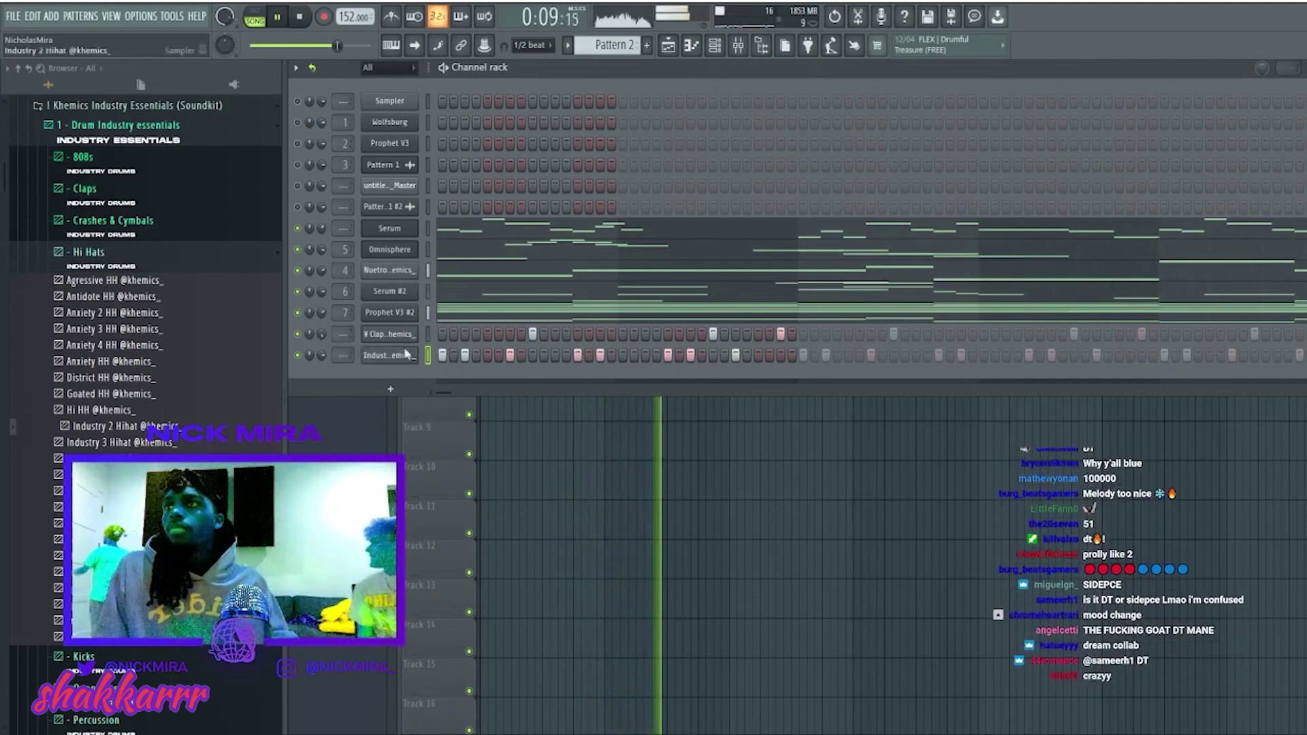
Move the last hi-hat note of the two-bar loop down an octave to C4 in the piano roll.
key(F7)
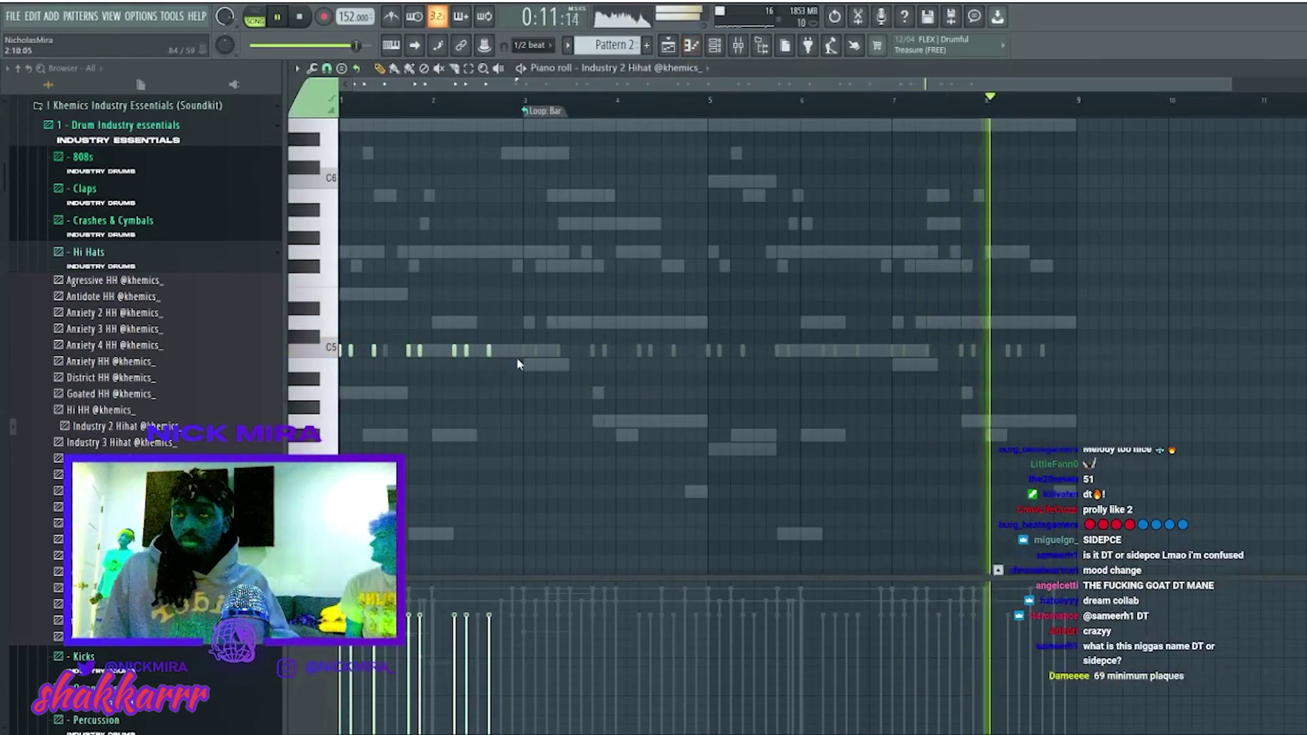
click(490, 353)
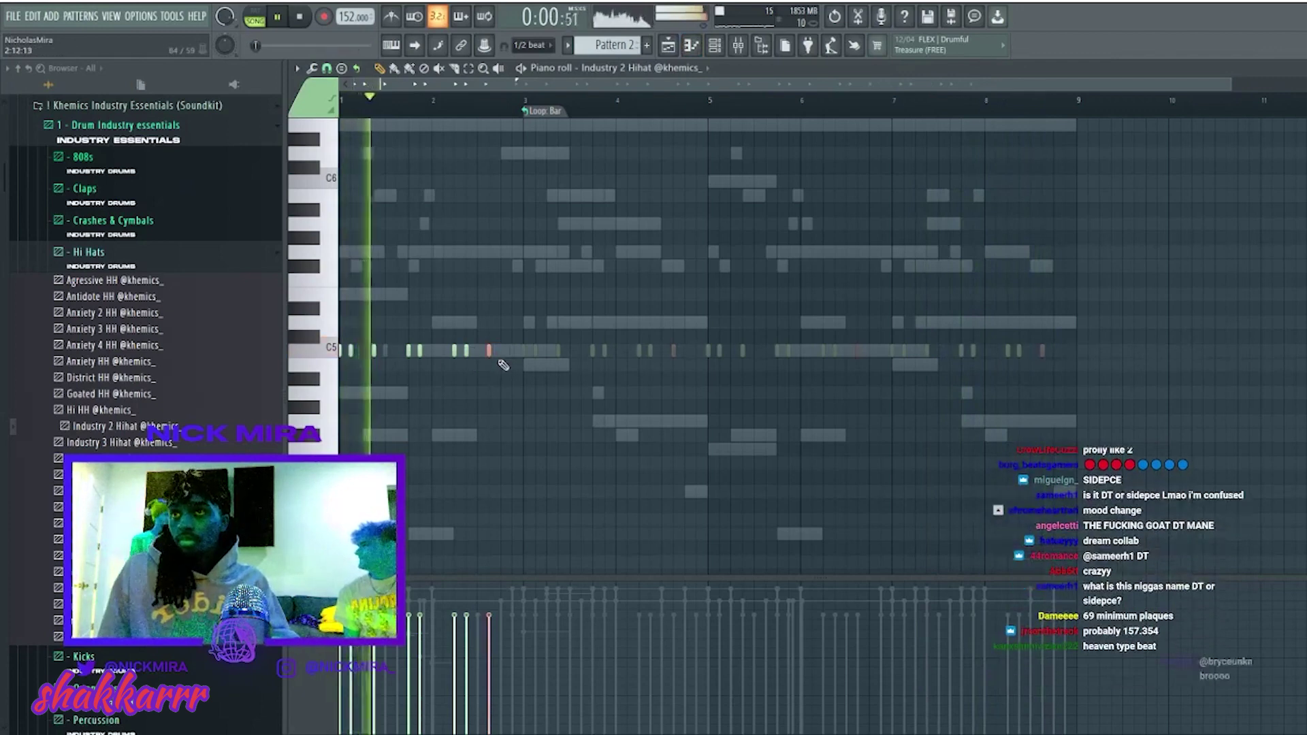
drag(491, 351, 514, 528)
right_click(514, 528)
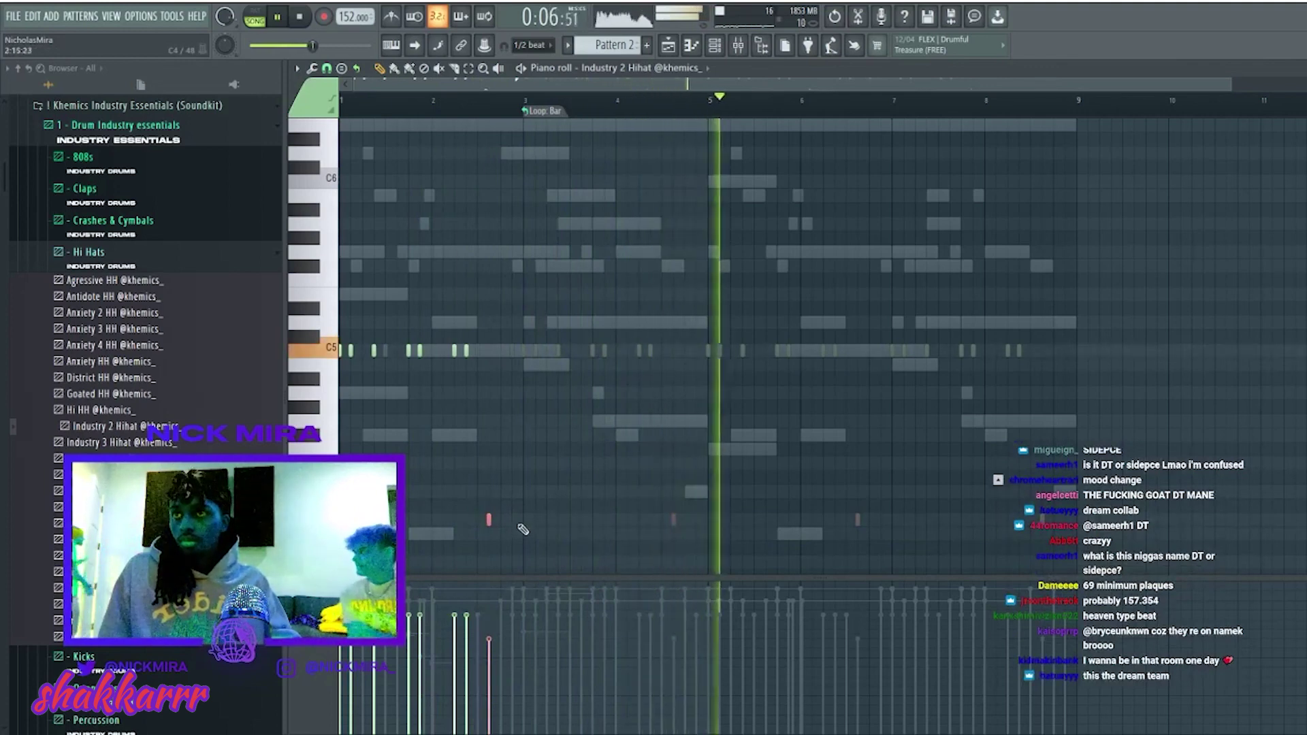
Add a second C4 hi-hat note shortly after the lowered one and duplicate the first two bars into bars 3 and 4.
click(516, 520)
right_click(516, 521)
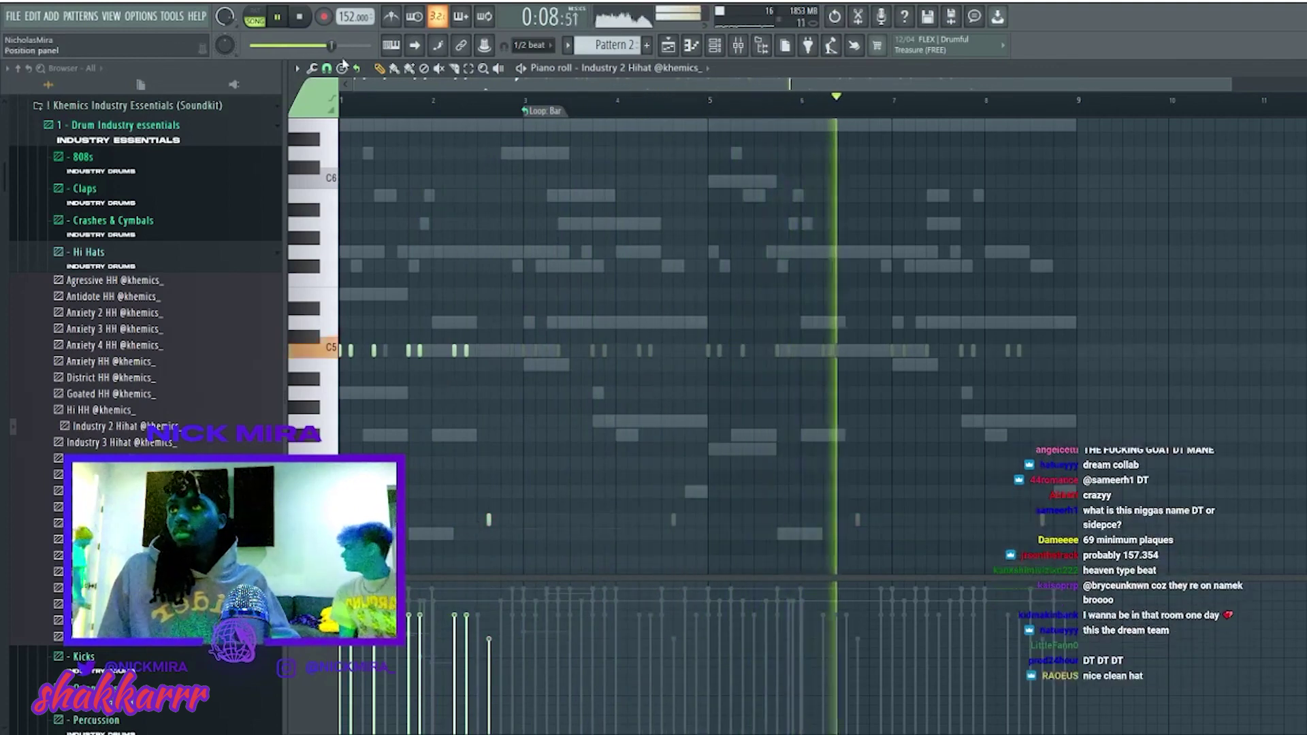
click(513, 520)
drag(494, 108, 340, 109)
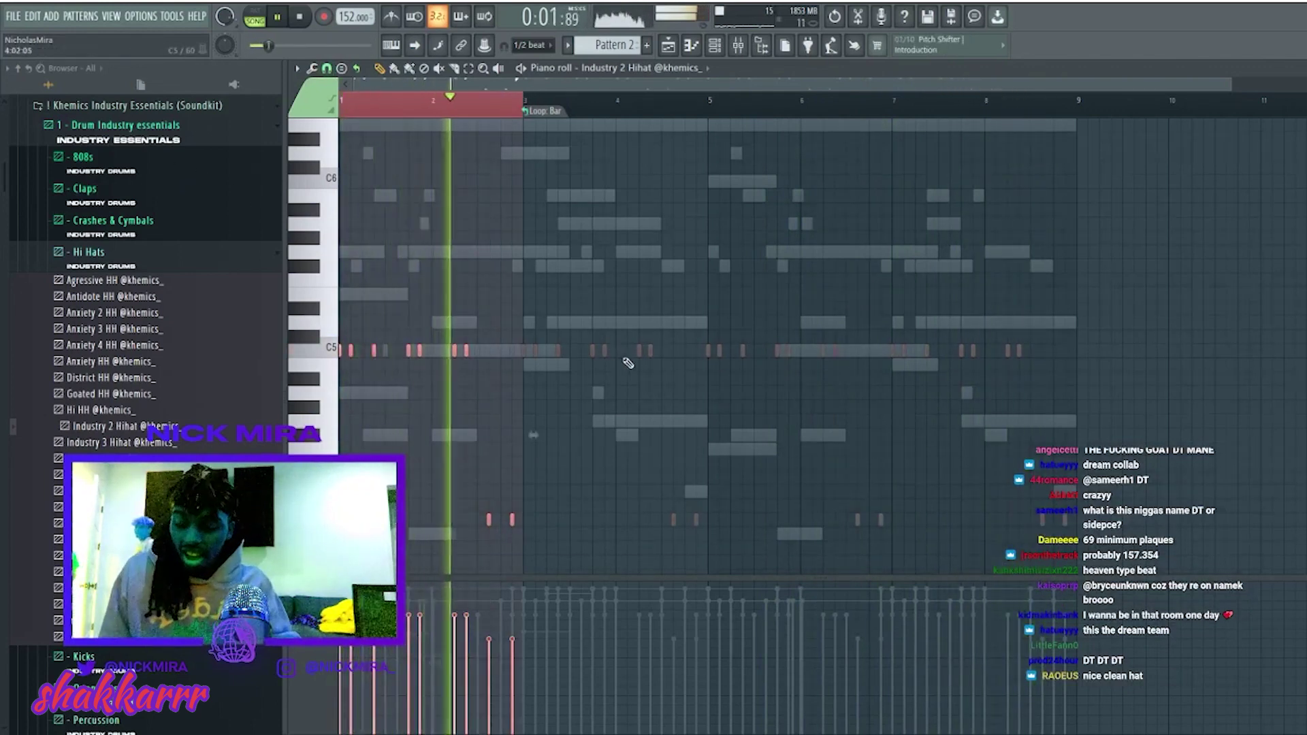
key(ctrl+b)
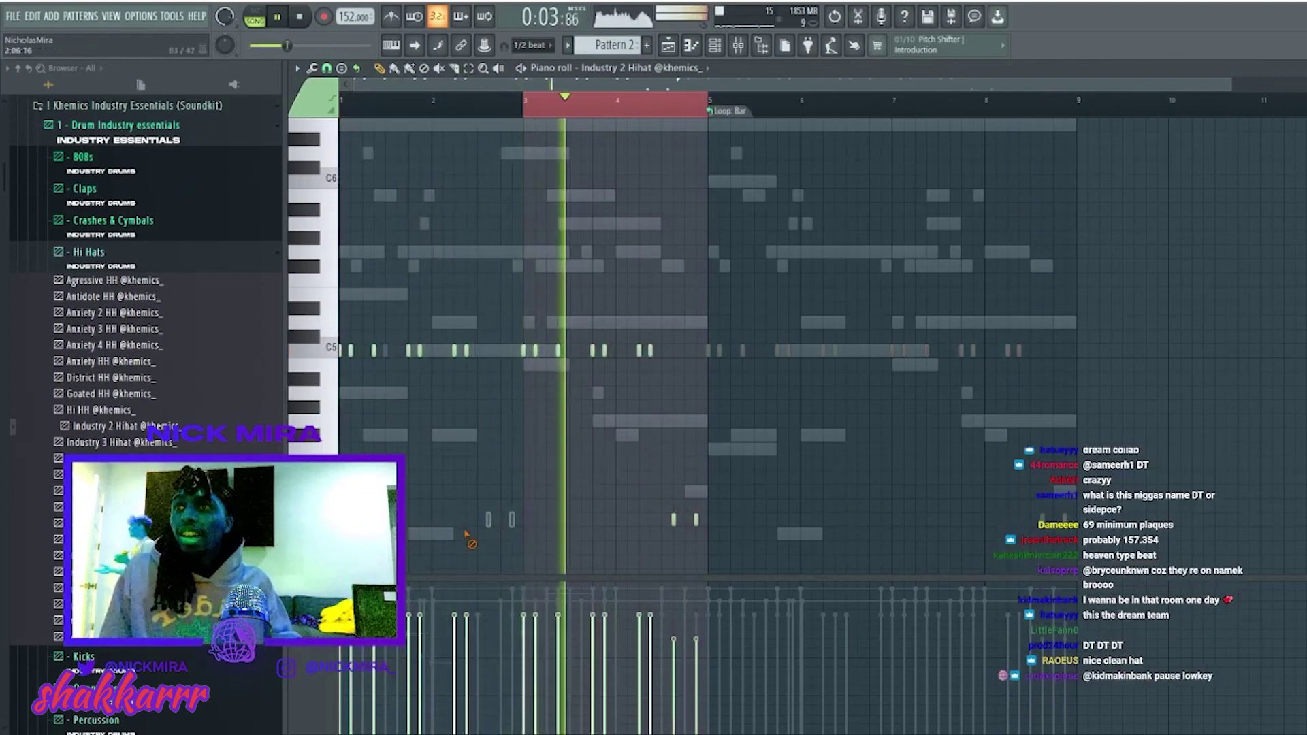
Load the East OH sample from the kit's Open Hats folder as a new channel below the hi-hat.
scroll(143, 306, down, 2)
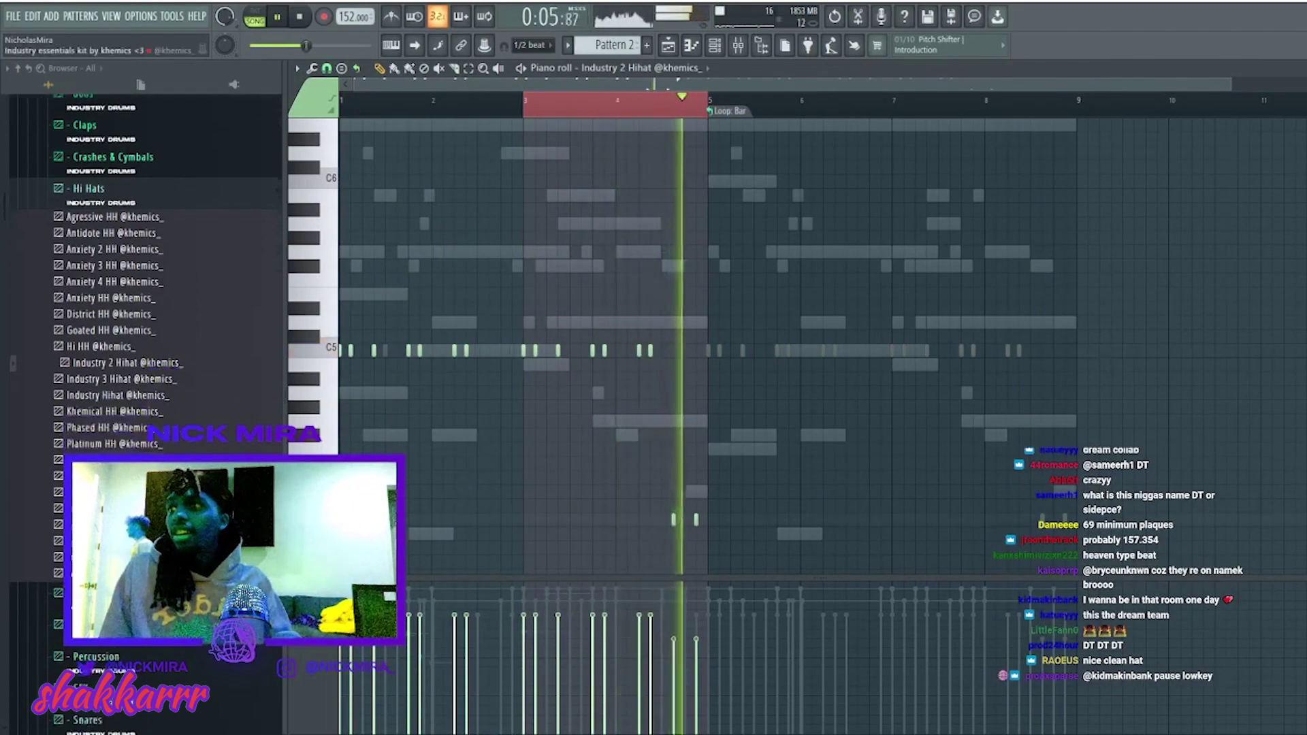
scroll(178, 448, down, 3)
scroll(179, 448, up, 2)
scroll(178, 448, down, 1)
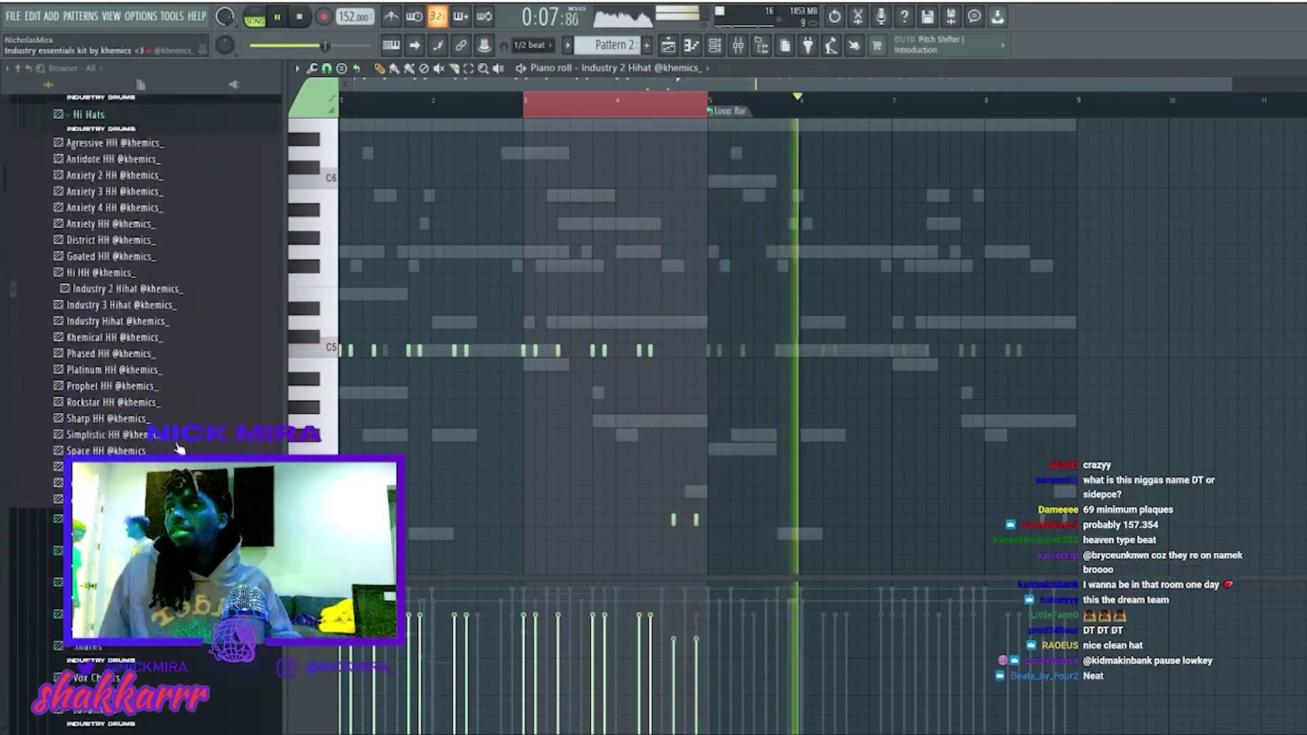
scroll(178, 448, up, 5)
scroll(146, 374, down, 4)
click(95, 293)
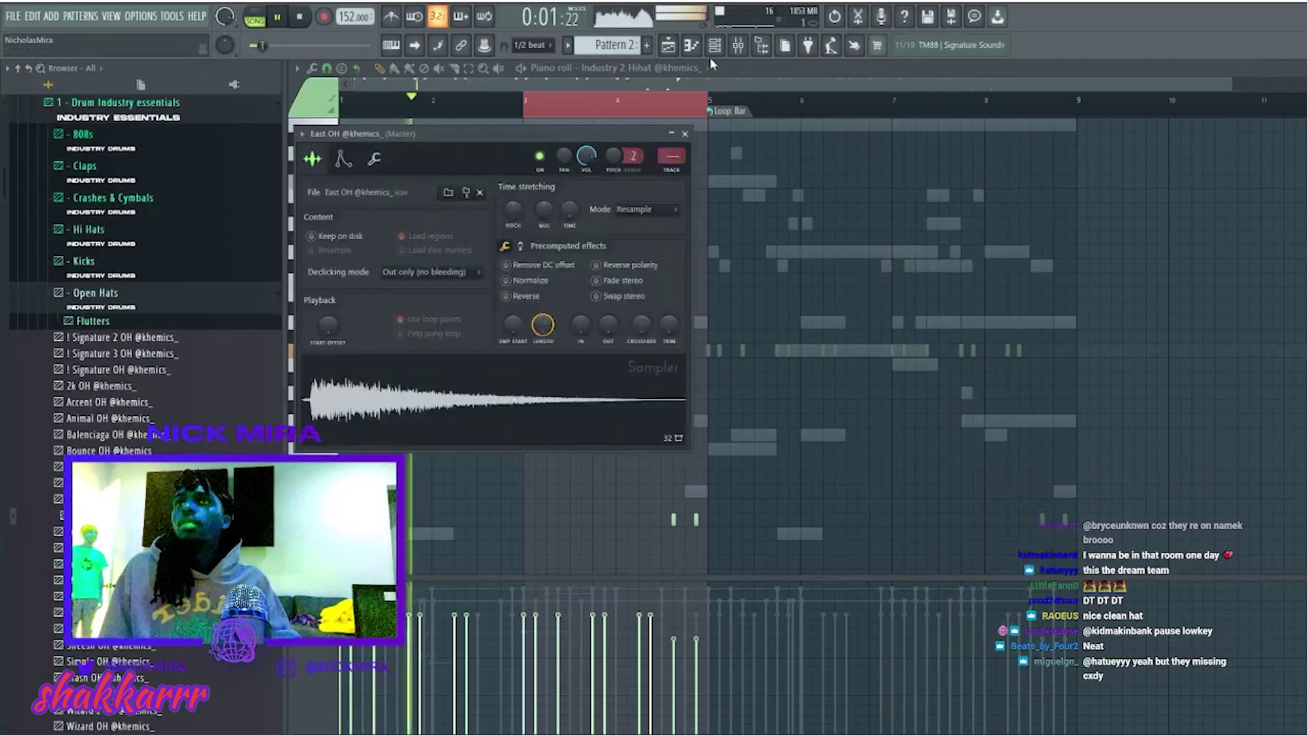
Place an open hat hit on step 1 of the East OH channel.
click(715, 45)
click(442, 376)
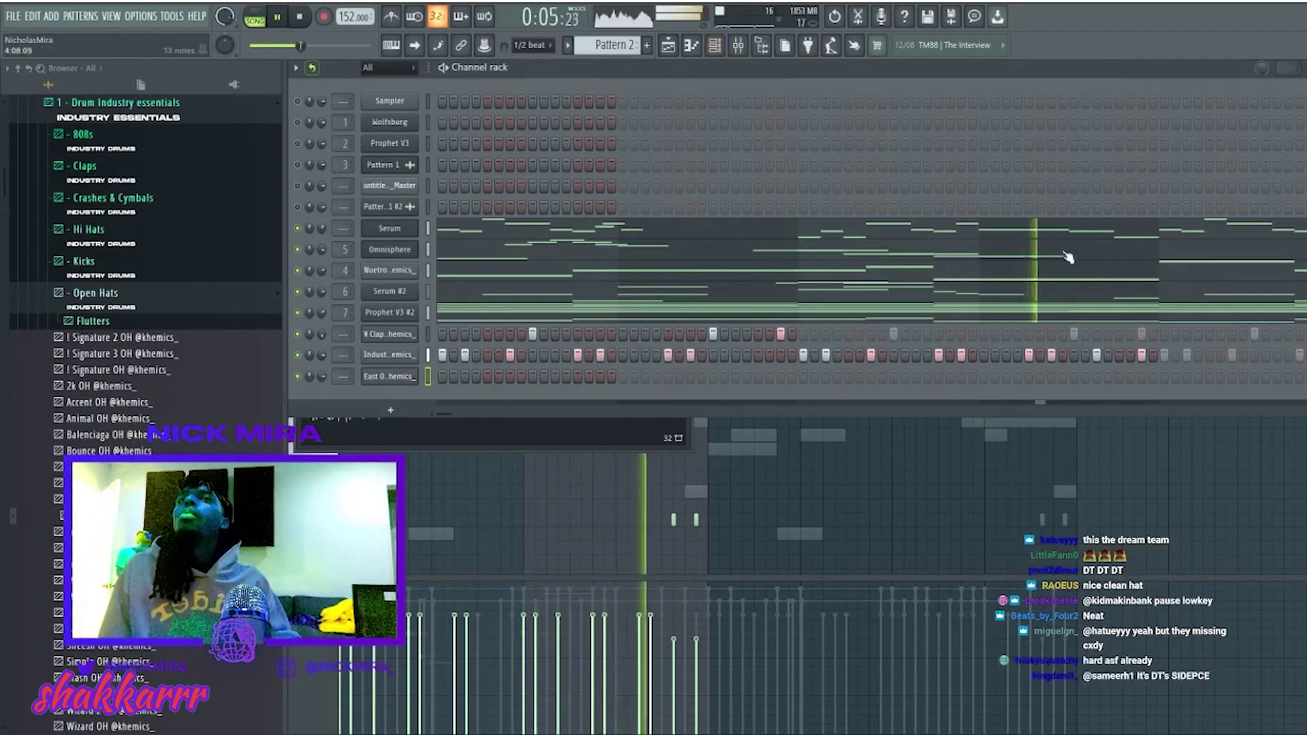
click(442, 376)
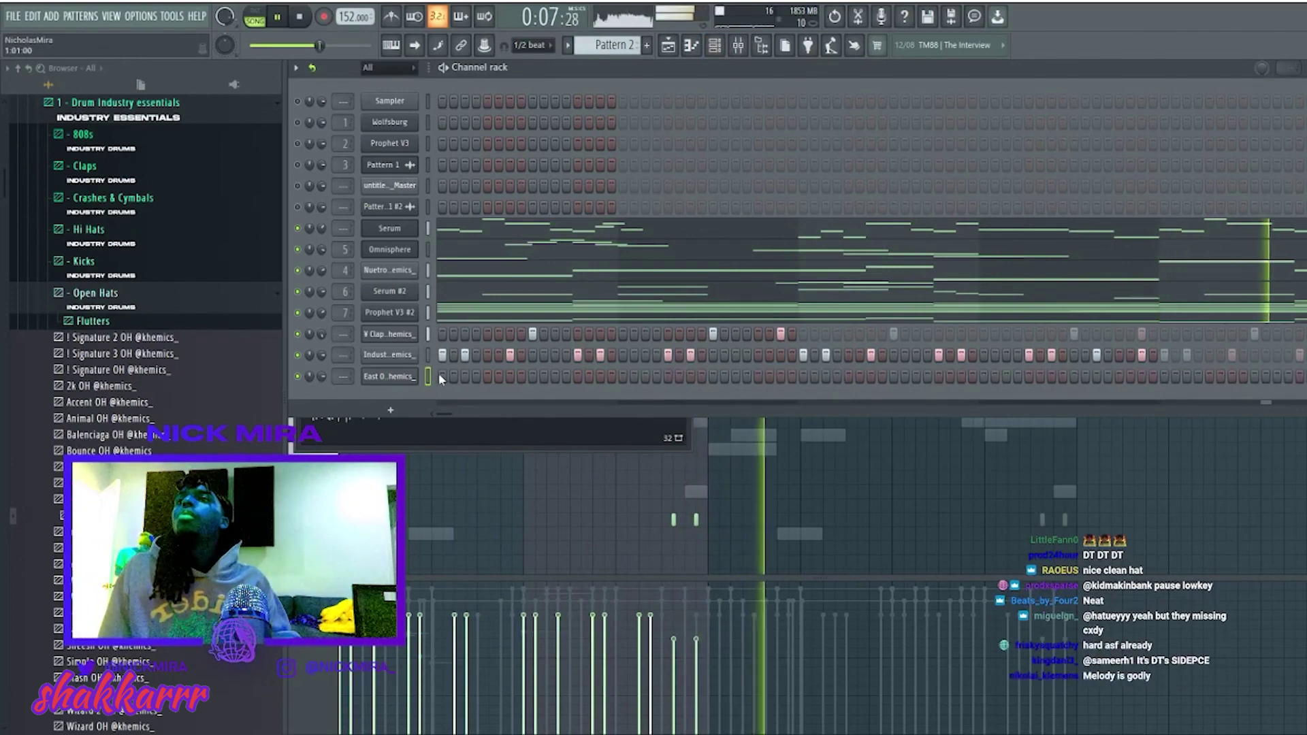
Load the Internet Money 808 sample from the kit's 808s folder as a new channel below the open hat.
click(83, 134)
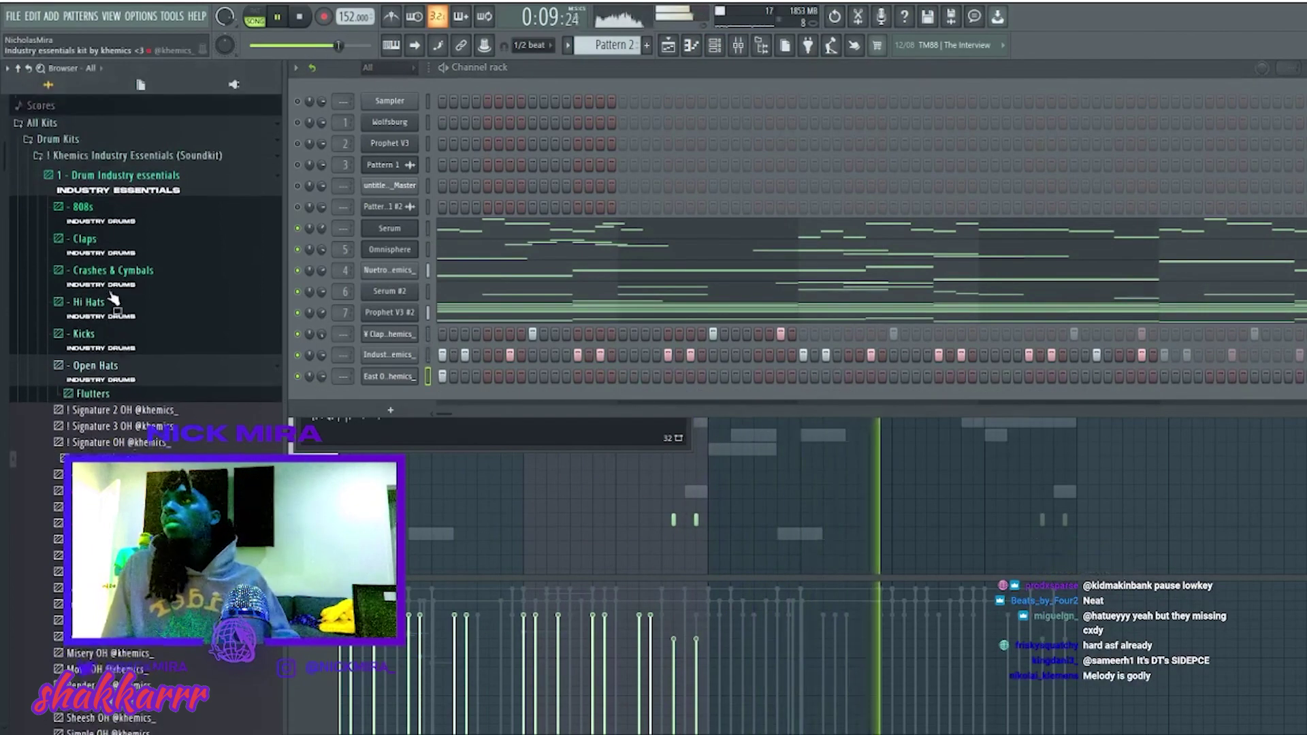
scroll(172, 332, down, 2)
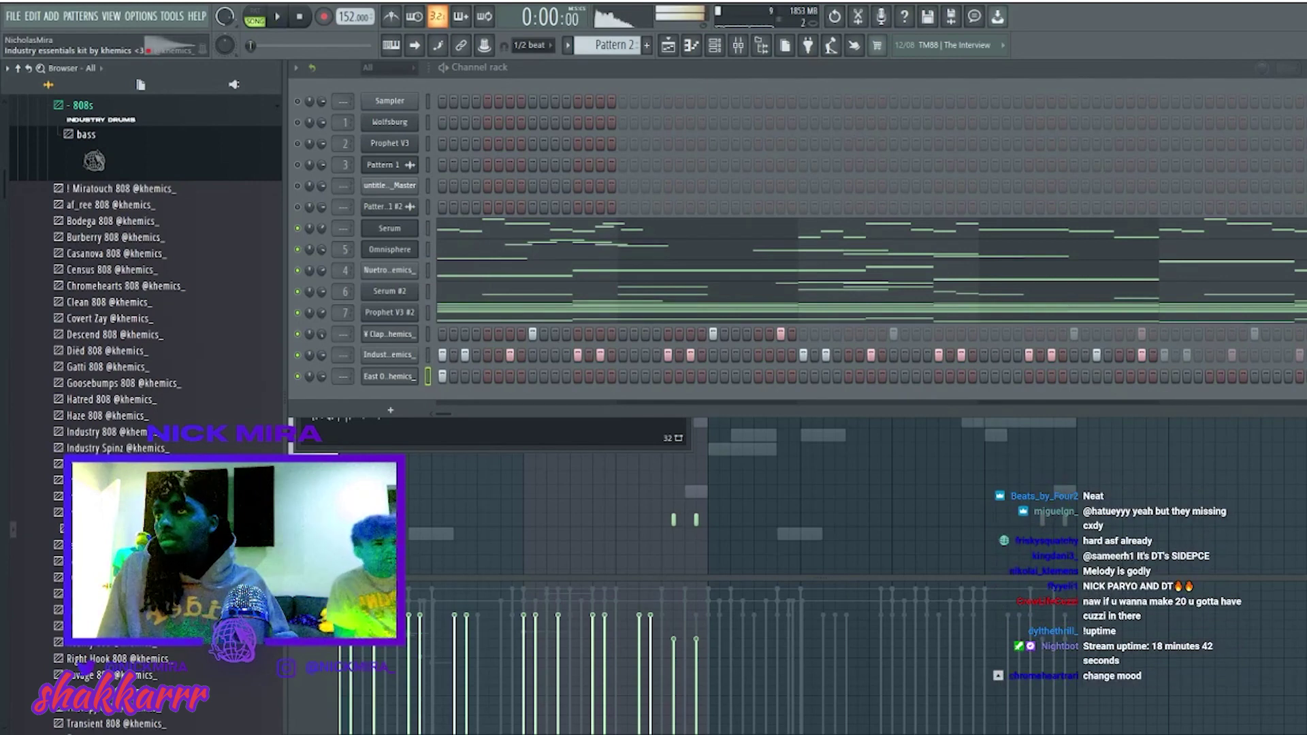
drag(422, 402, 398, 400)
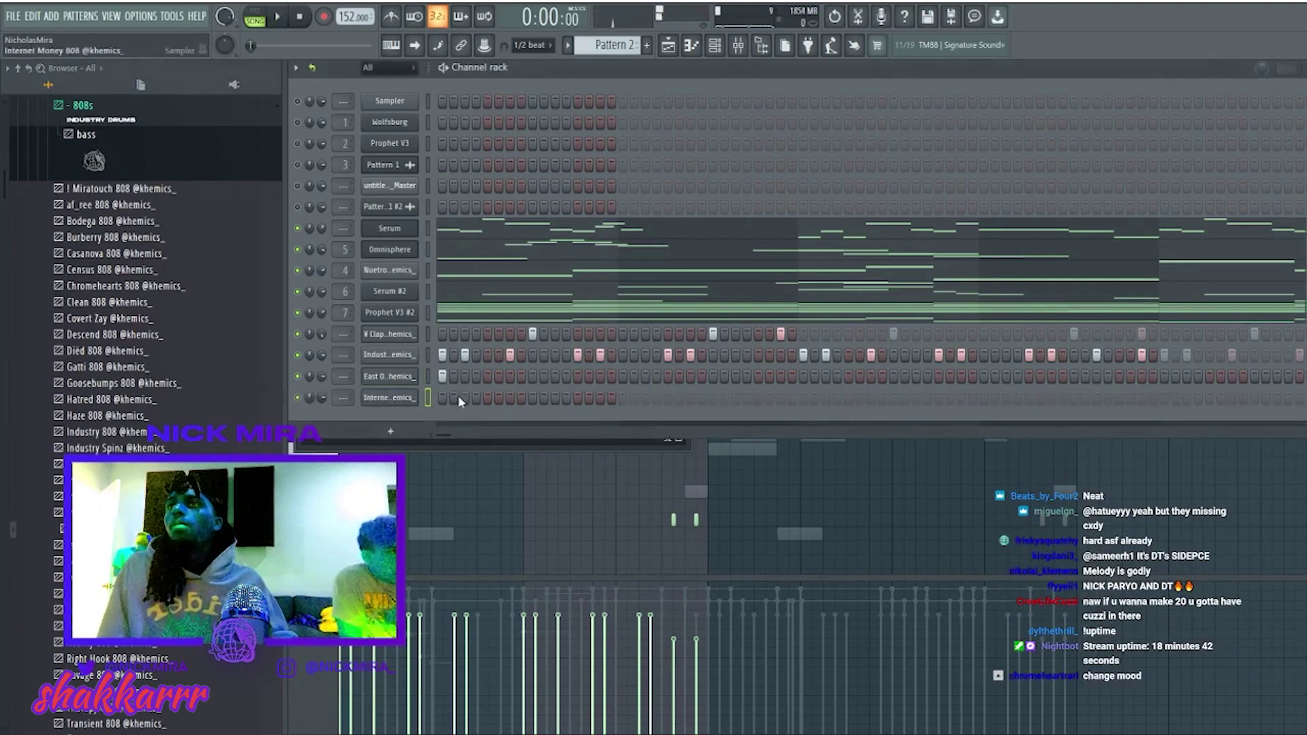
key(F7)
scroll(325, 208, up, 2)
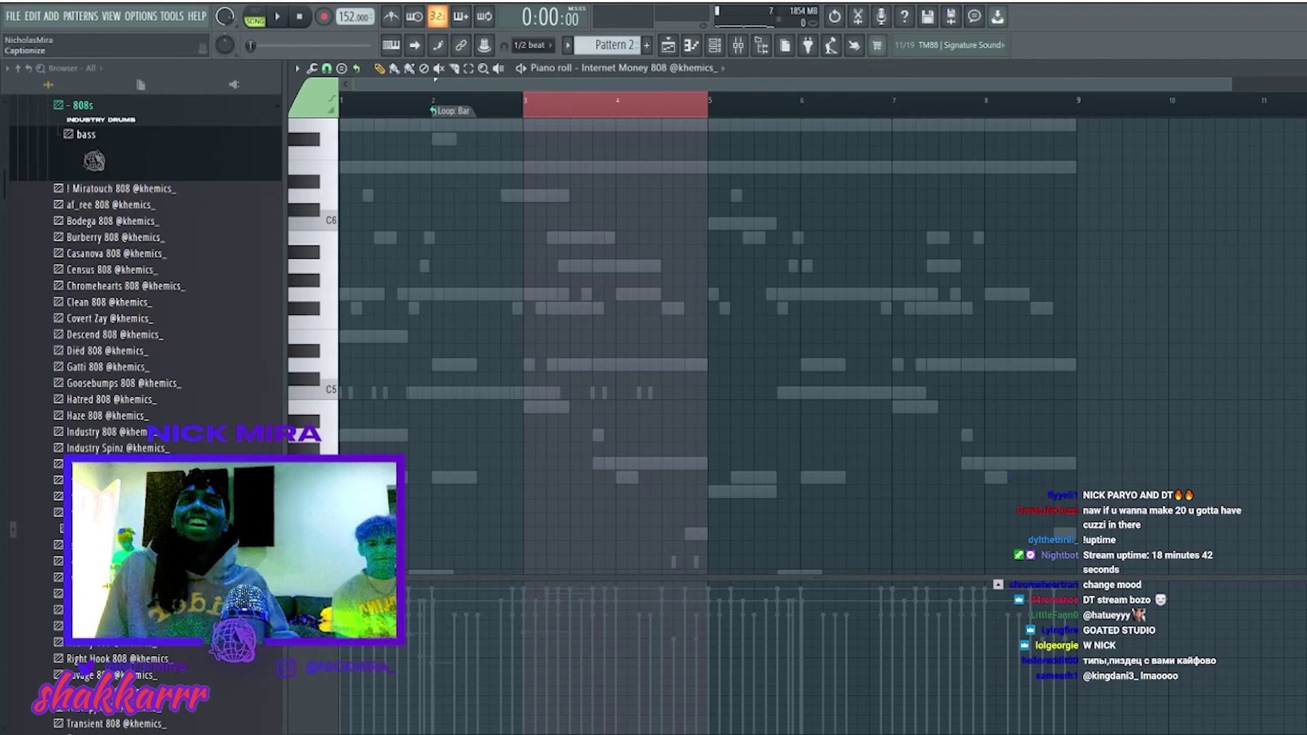
key(F6)
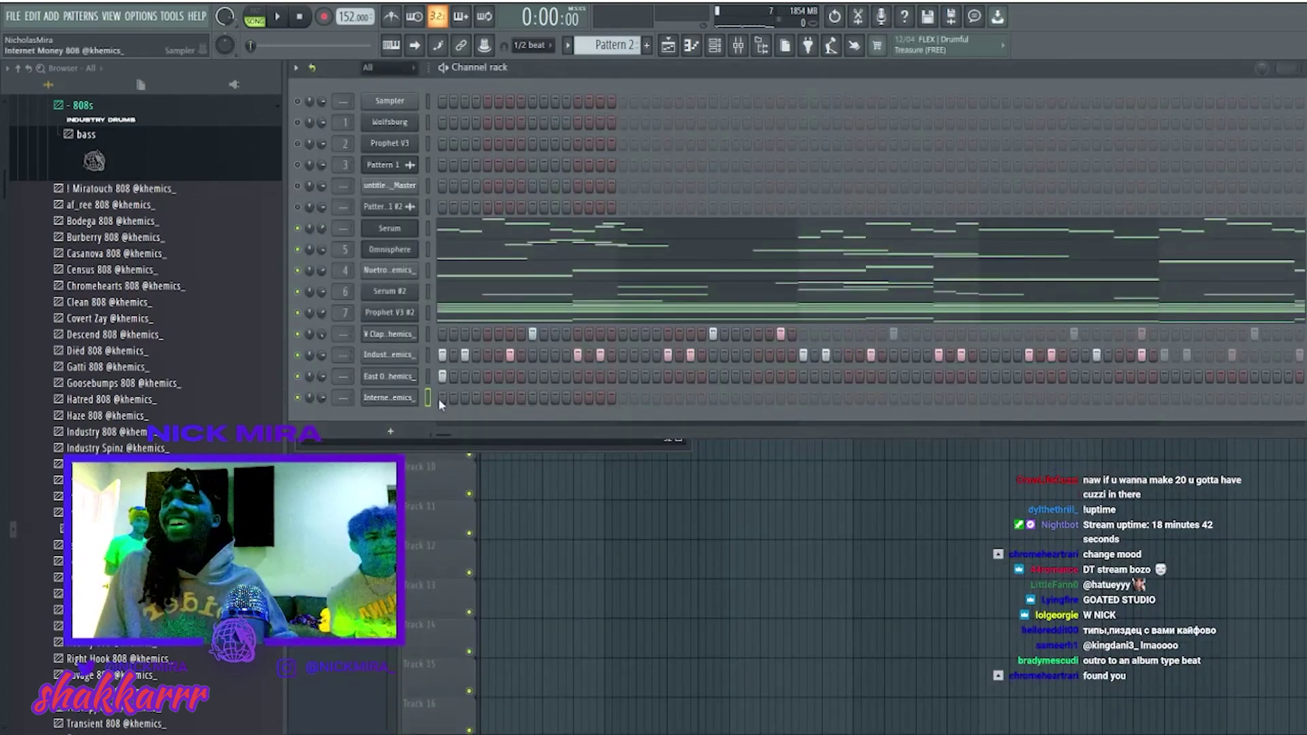
key(F7)
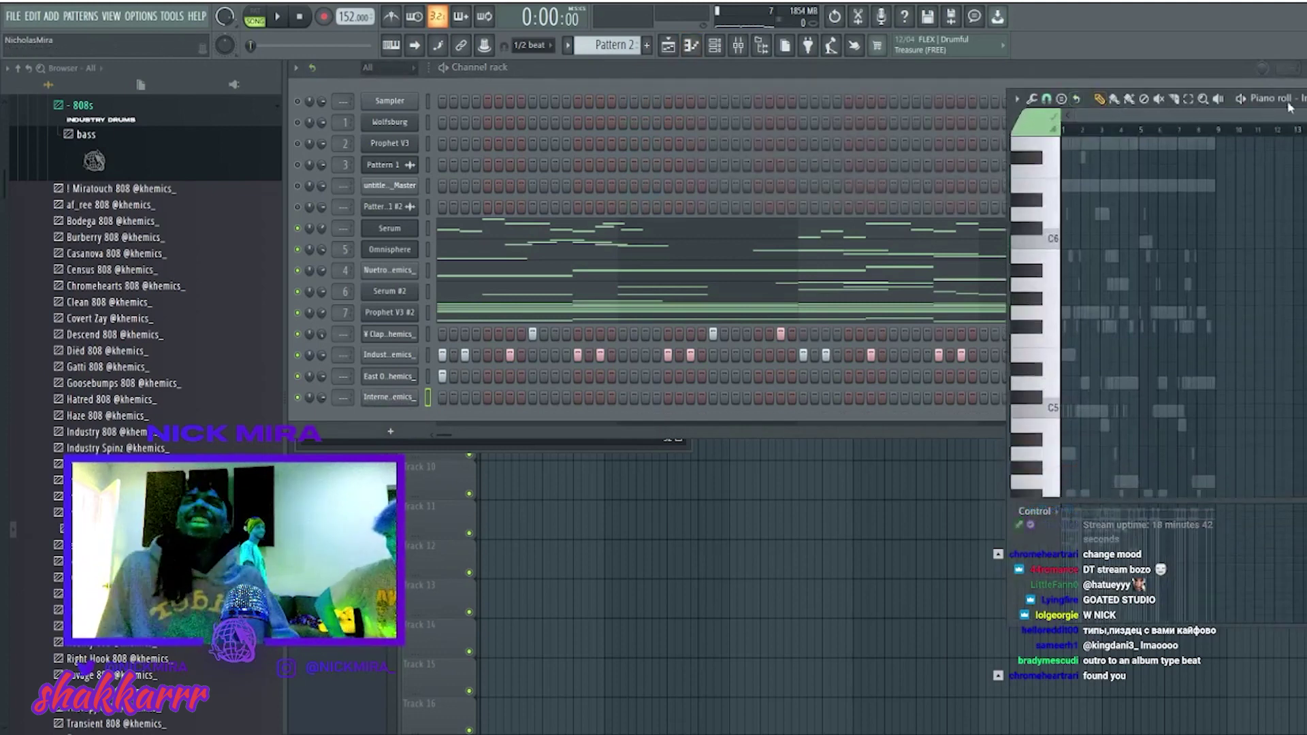
drag(1234, 100, 973, 108)
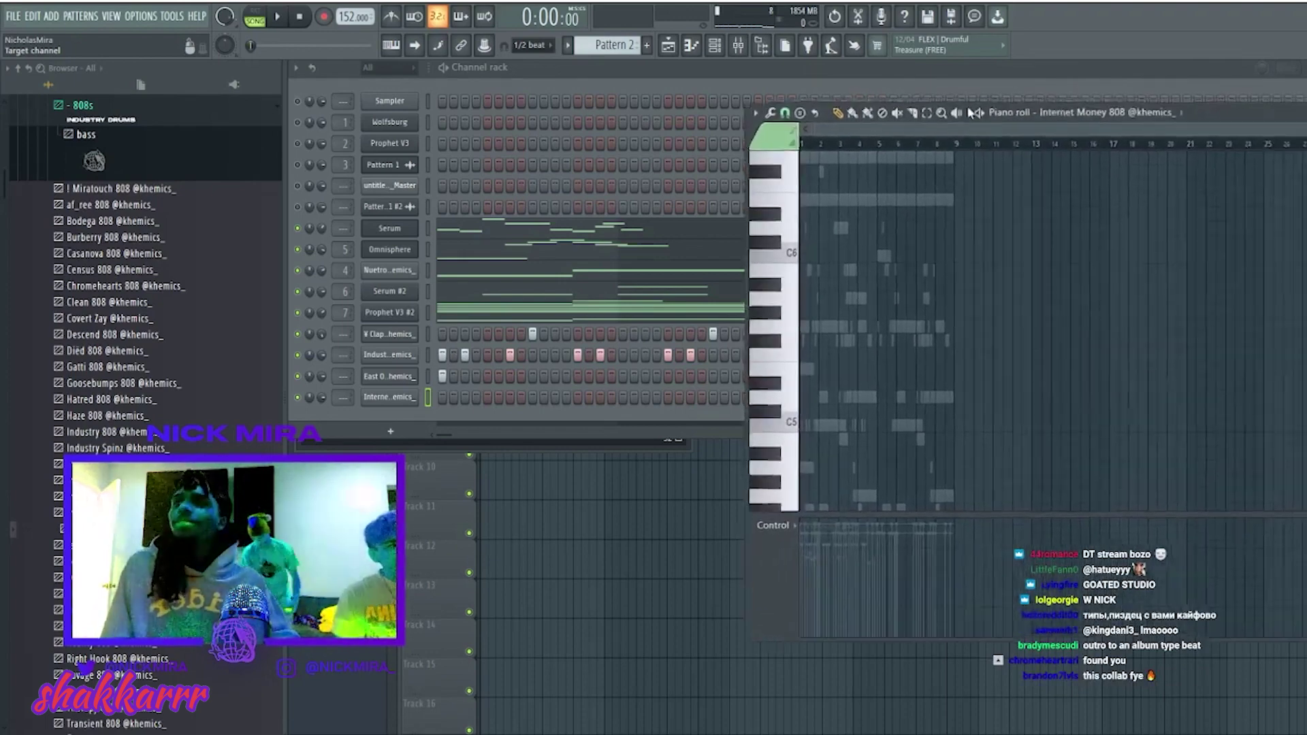
double_click(973, 108)
click(1045, 140)
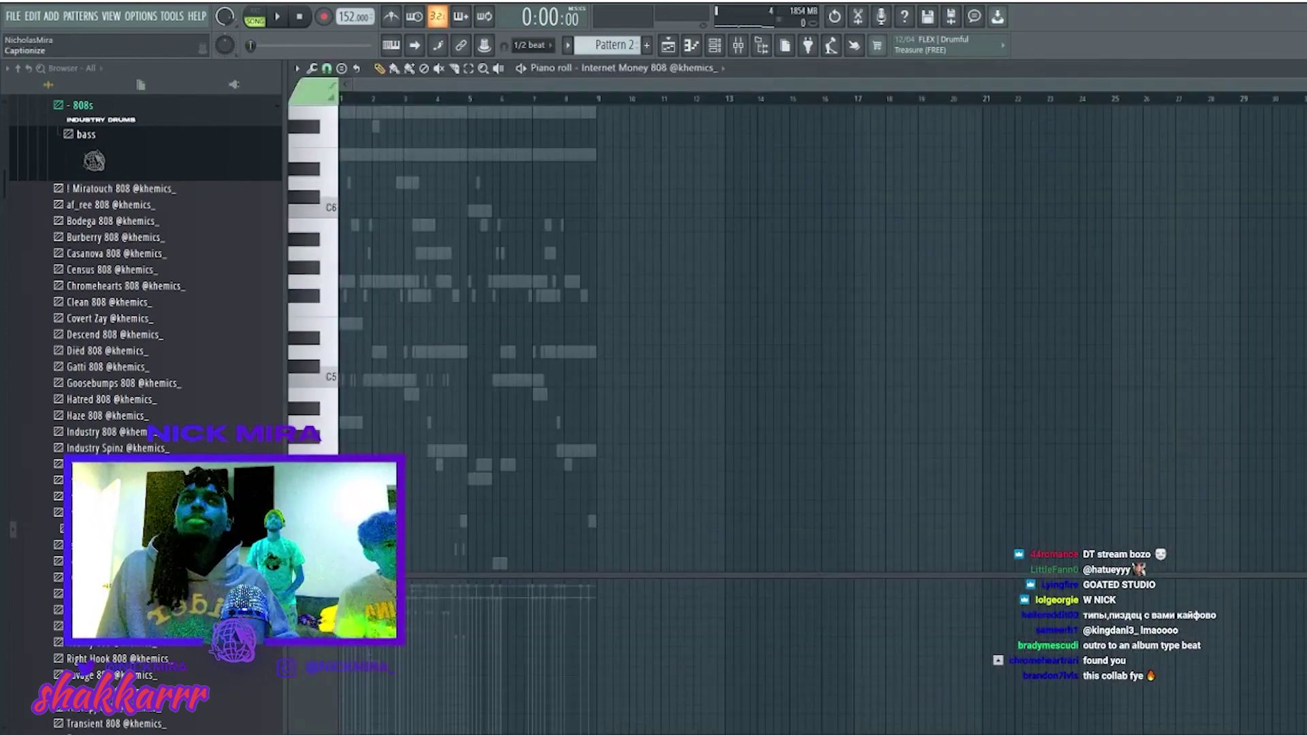
key(F6)
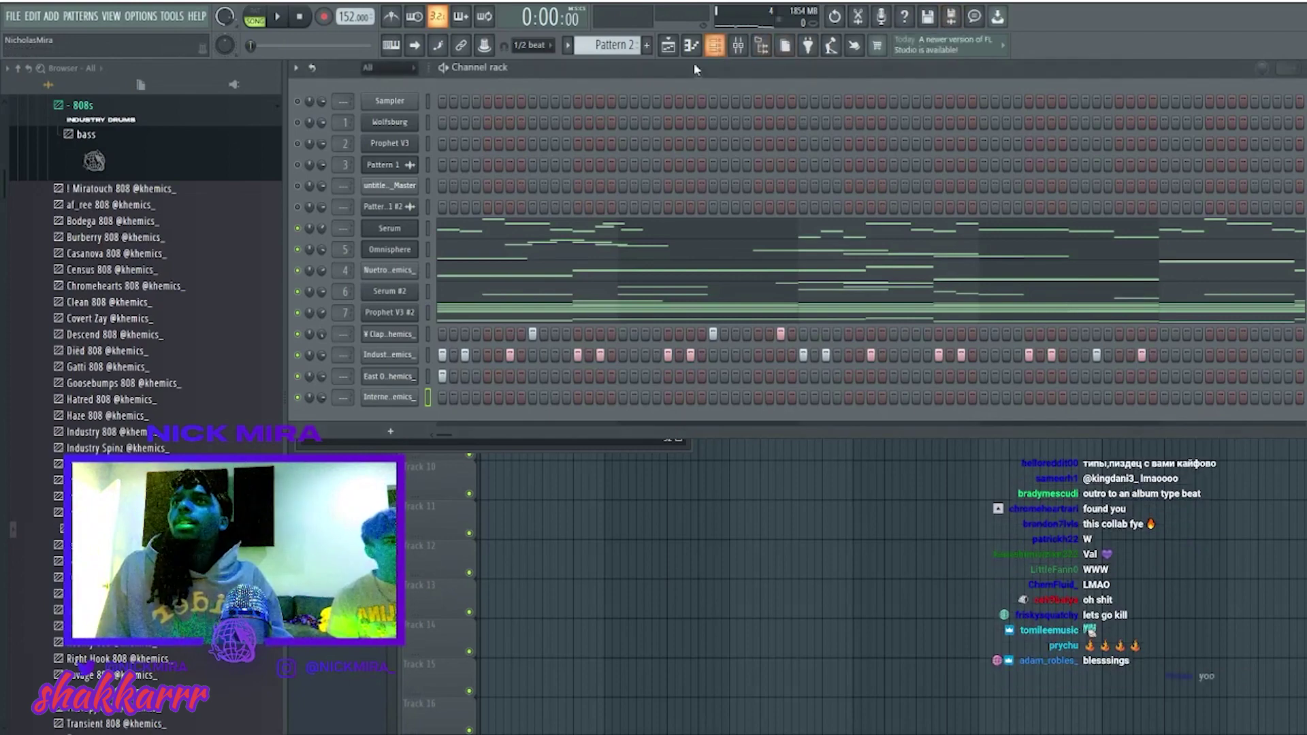
Play the arrangement while switching the audio on playlist tracks 3 and 5 off and on to compare.
click(668, 45)
key(space)
click(469, 296)
key(space)
click(469, 217)
click(469, 296)
click(469, 217)
key(space)
Place an 808 note on E5 at the start of bar 1 and maximize the Internet Money 808 piano roll.
key(F6)
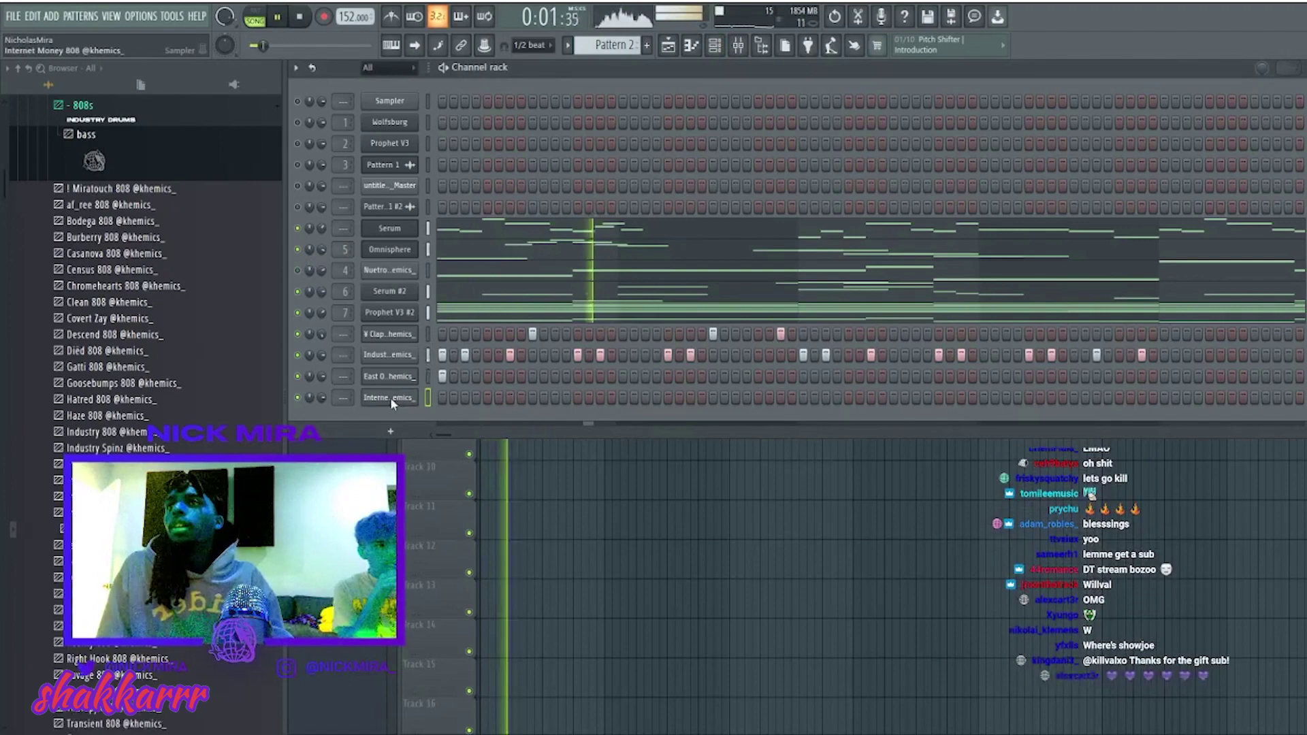
key(space)
key(F7)
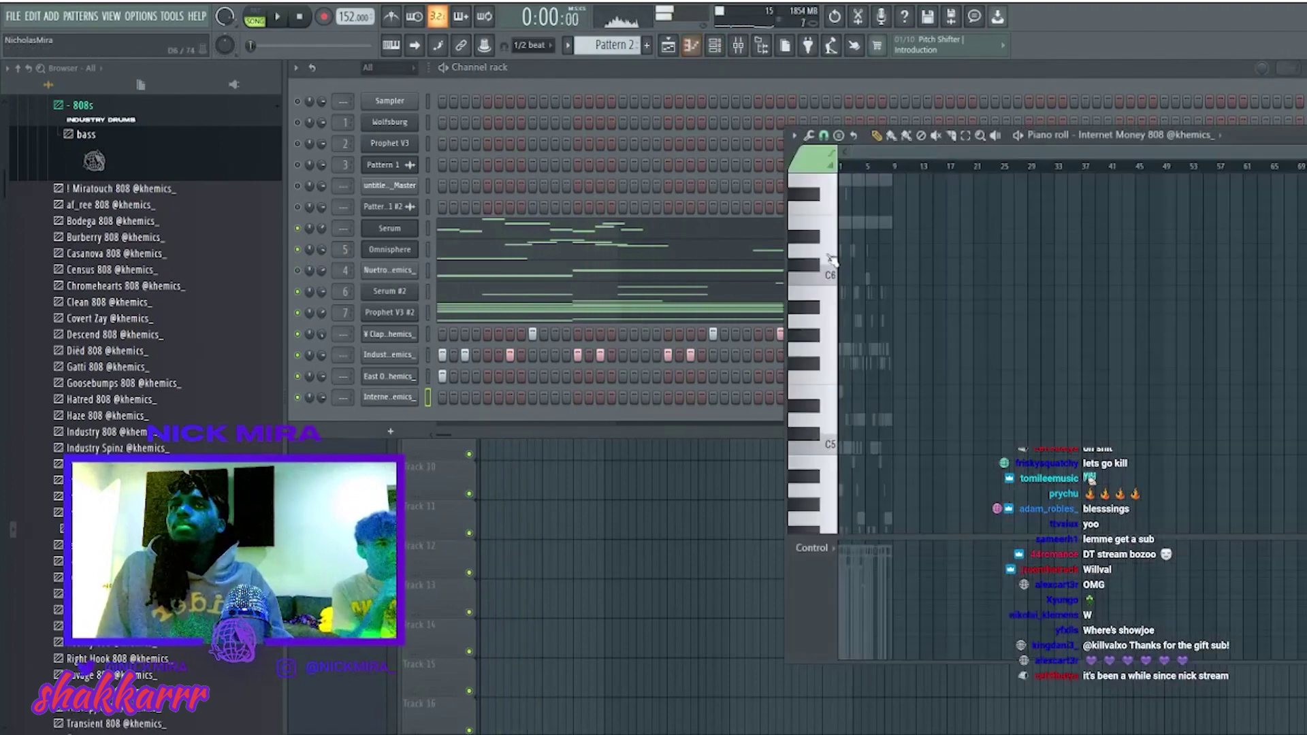
scroll(878, 242, down, 3)
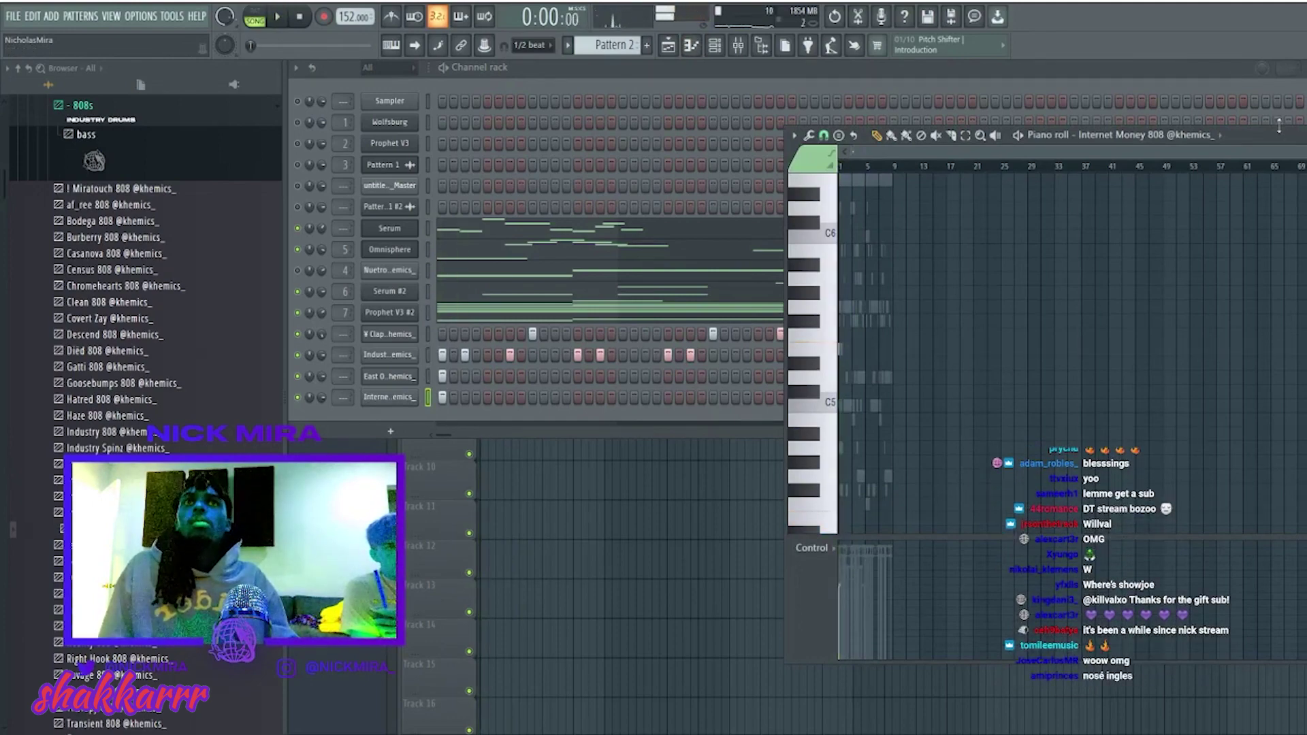
drag(1279, 126, 1188, 167)
click(1270, 163)
Add G5 808 notes near the end of bar 1, on beat 2 of bar 2 and at the start of bar 3.
key(space)
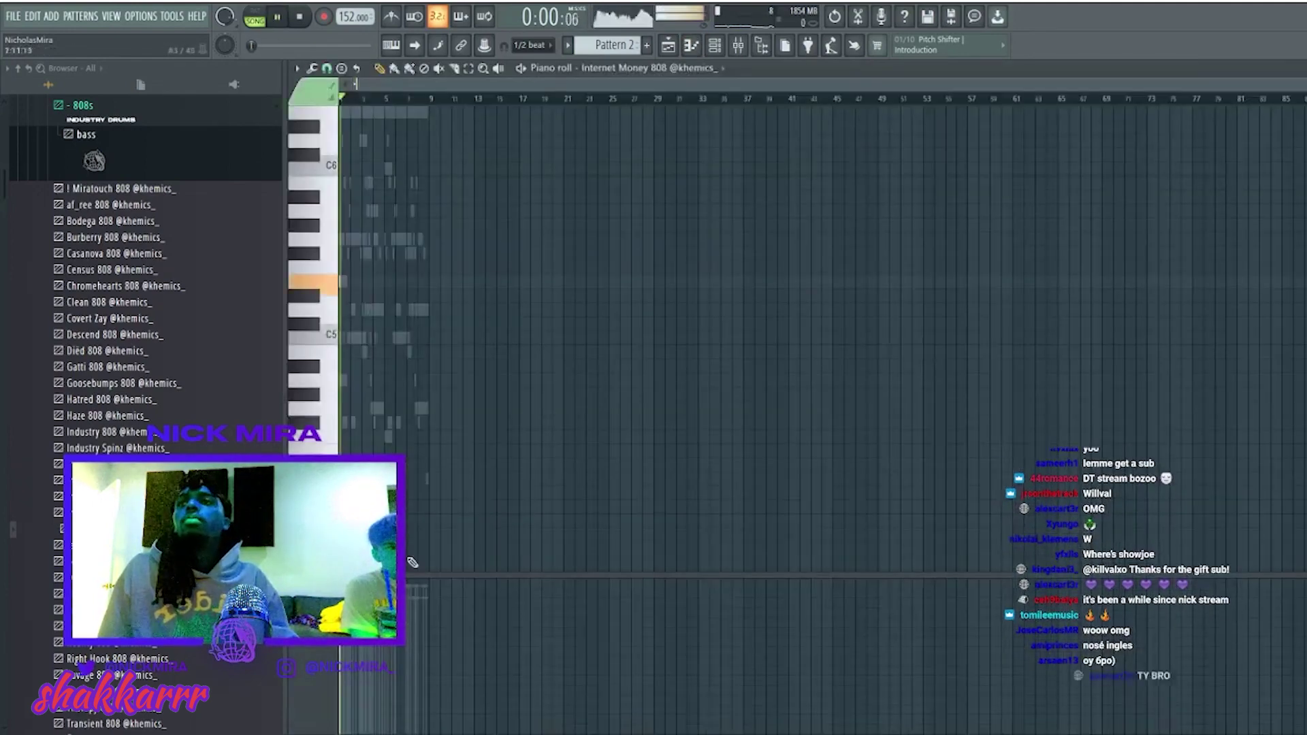
scroll(571, 84, up, 5)
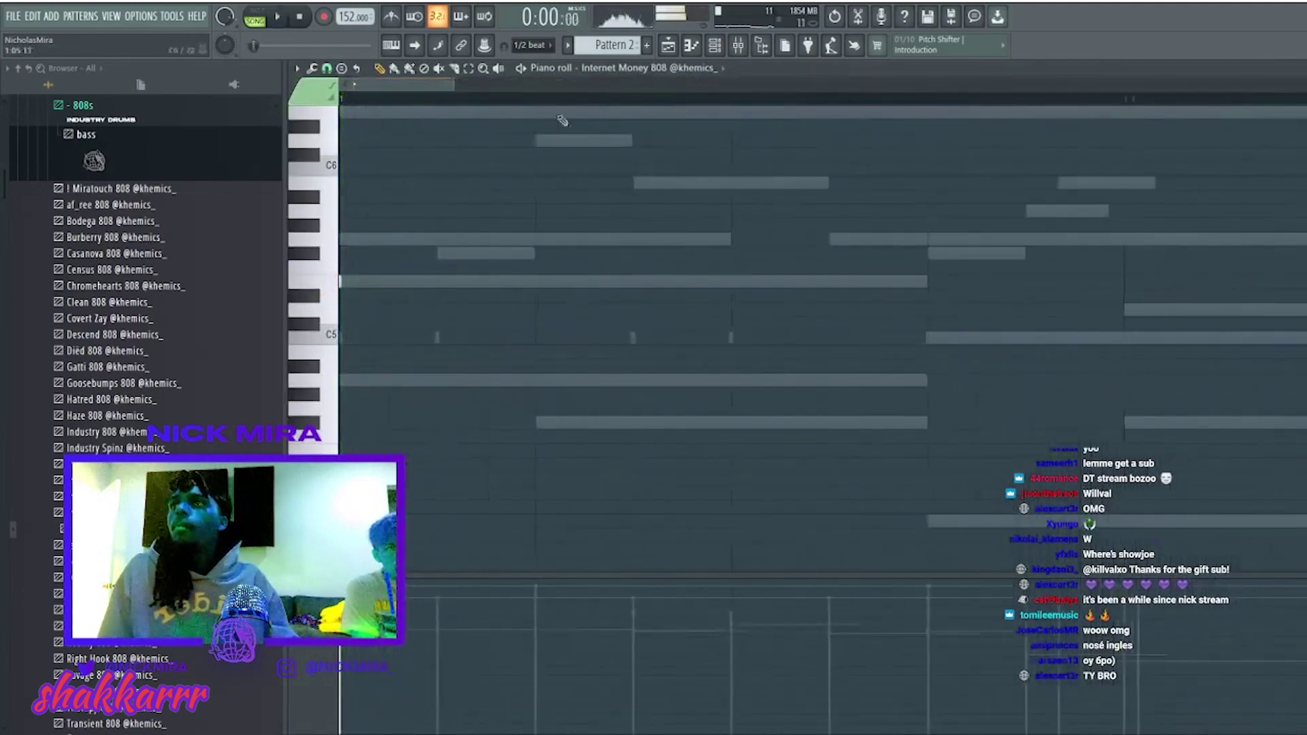
key(space)
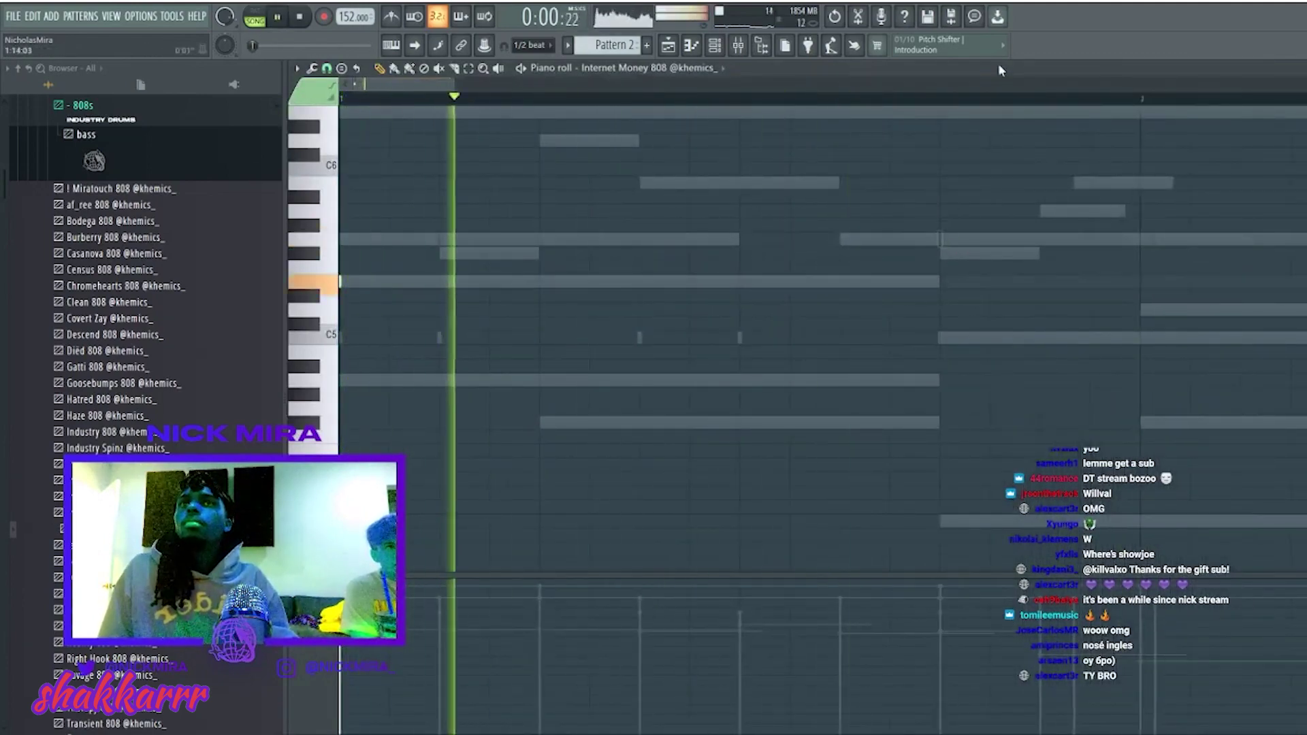
scroll(990, 86, down, 1)
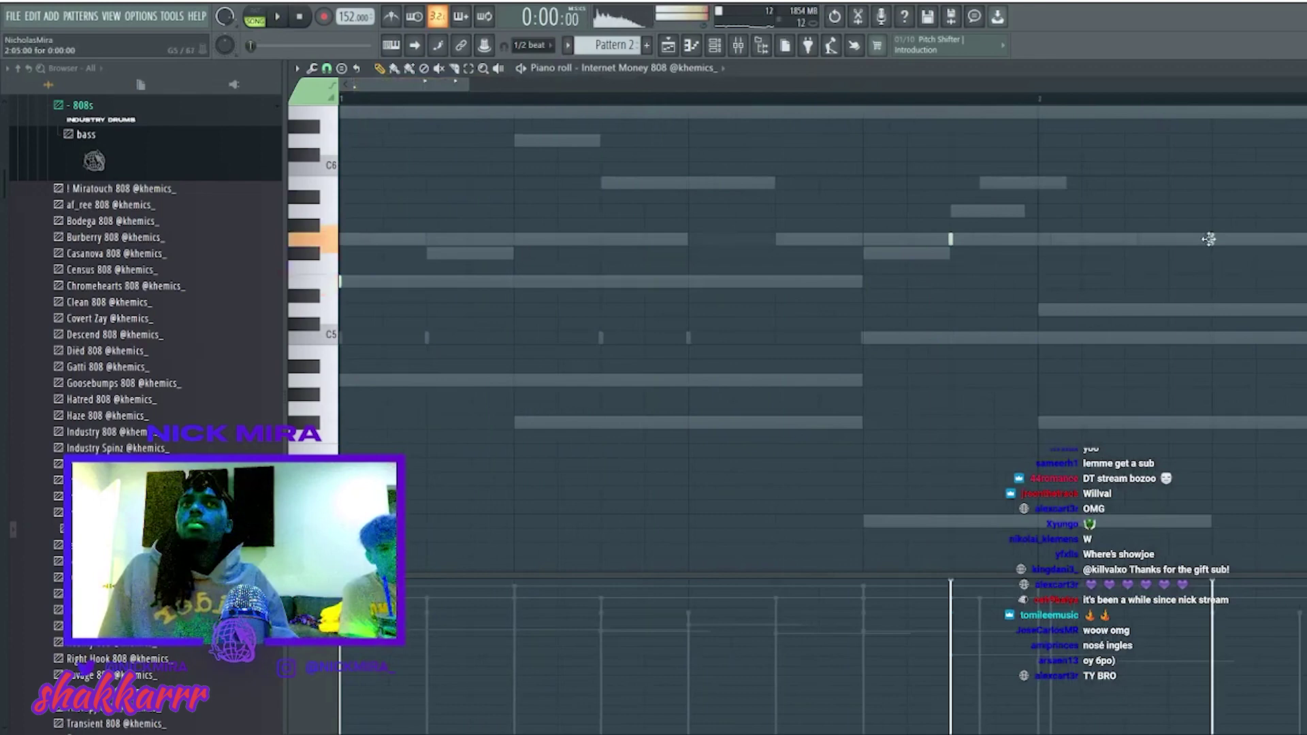
key(space)
scroll(870, 408, down, 3)
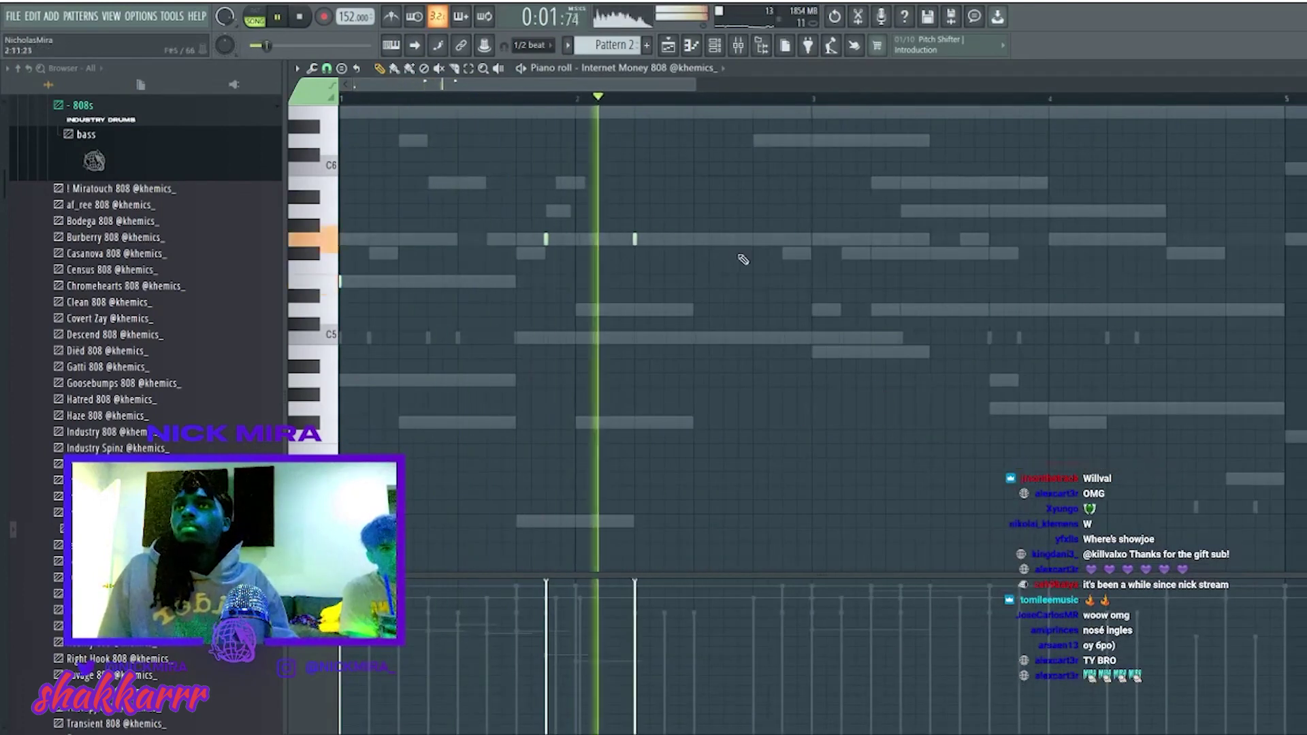
click(812, 239)
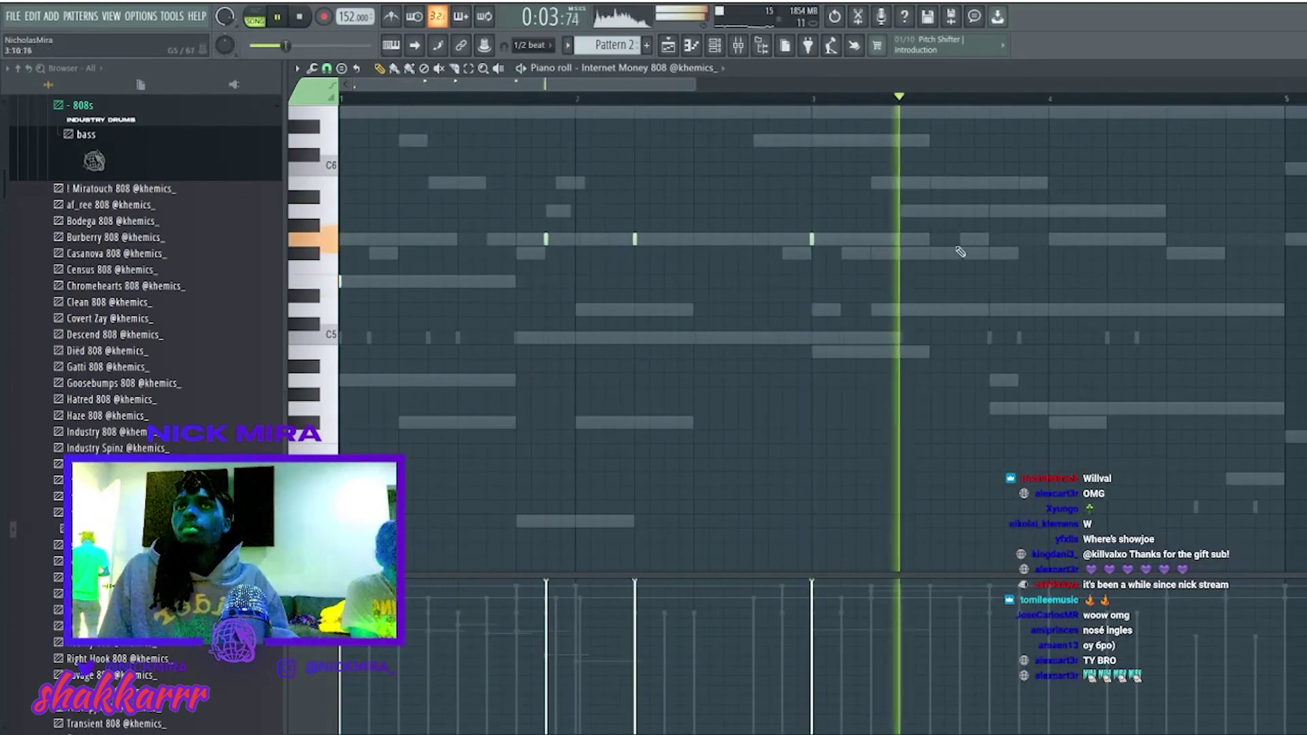
Try an F#5 808 note on the last beat of bar 3, and remove it.
click(992, 254)
key(space)
right_click(986, 255)
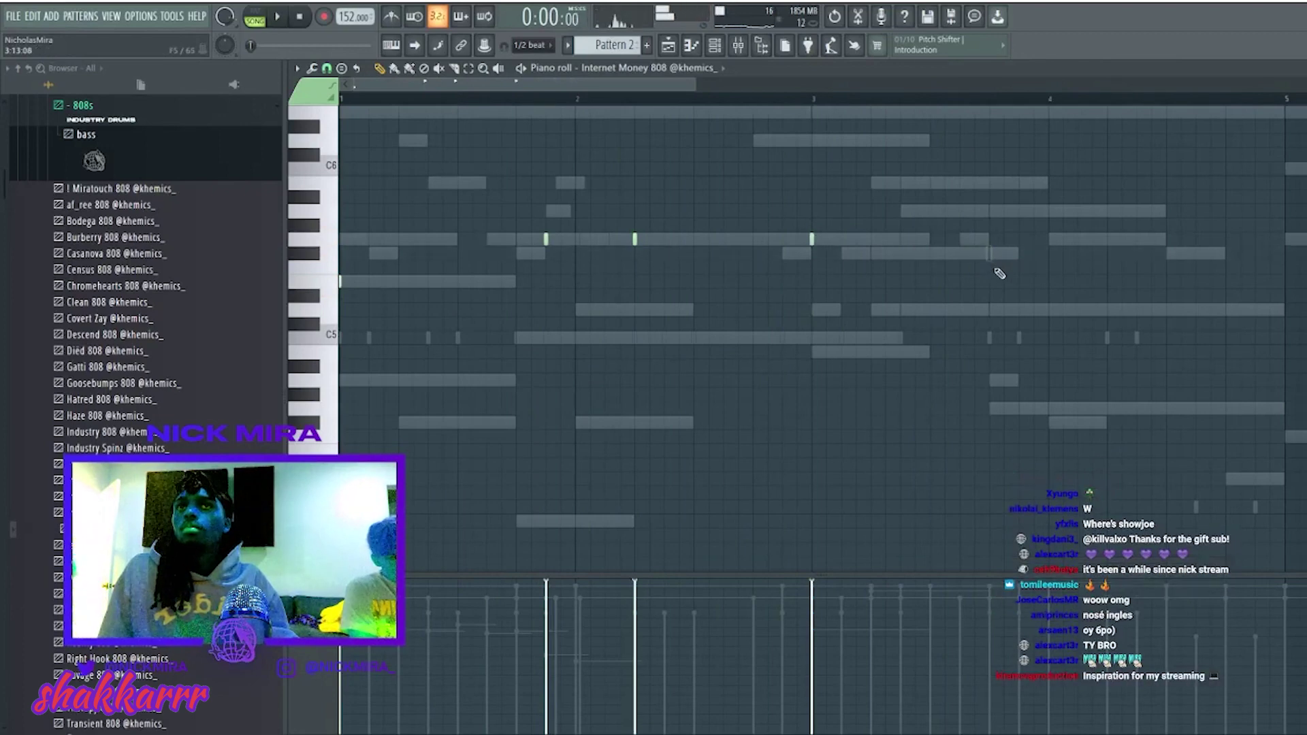
Place an 808 note on D5 on beat 4 of bar 3 and play the pattern.
drag(991, 240, 990, 224)
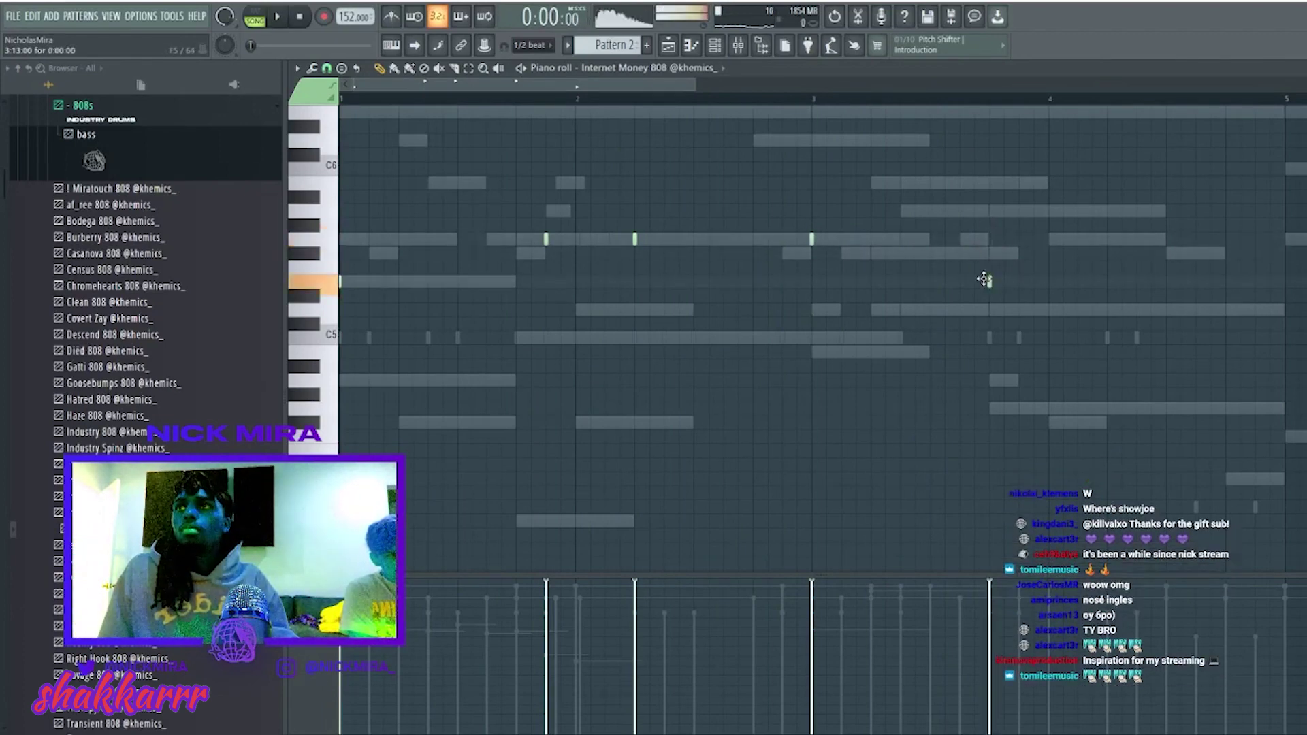
key(space)
scroll(917, 77, down, 1)
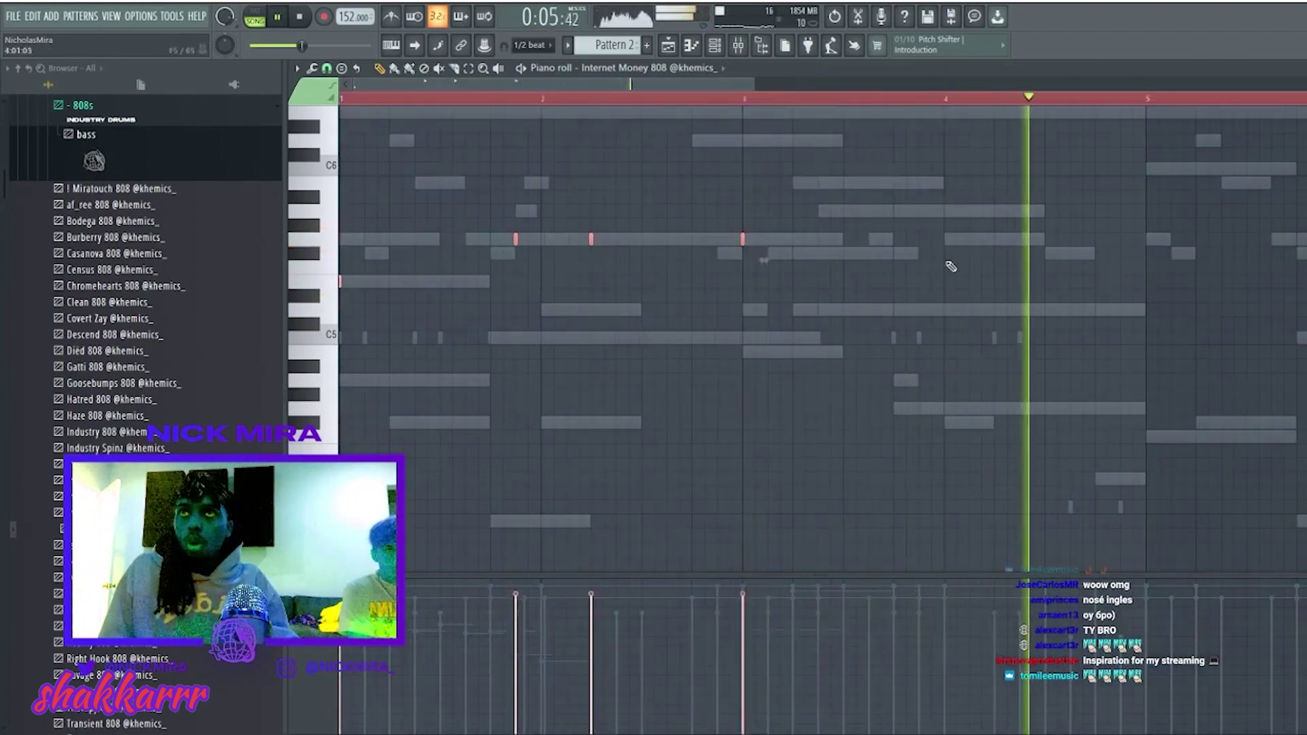
key(space)
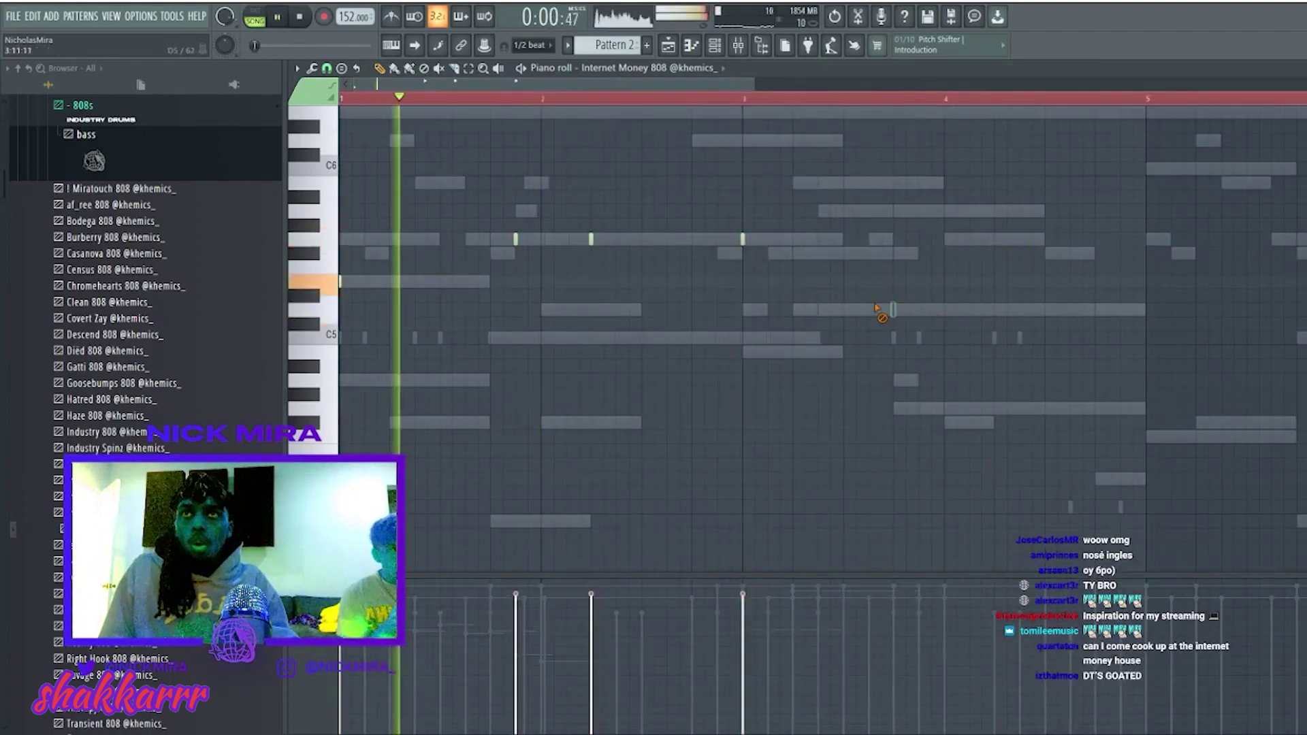
click(932, 338)
right_click(931, 337)
Try an 808 note after beat 2 of bar 3 on G5, B5 and B4, remove it, and add a G5 note on beat 4 of bar 1.
click(819, 239)
key(space)
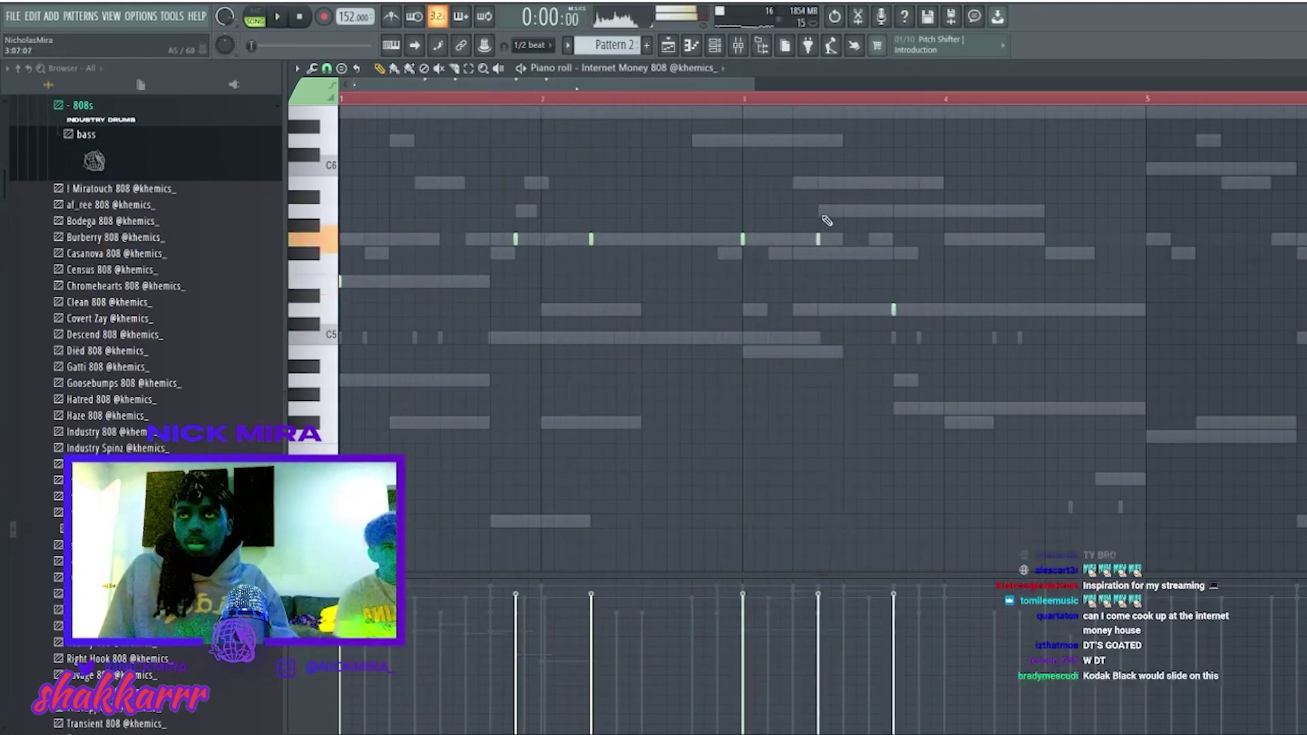
right_click(818, 239)
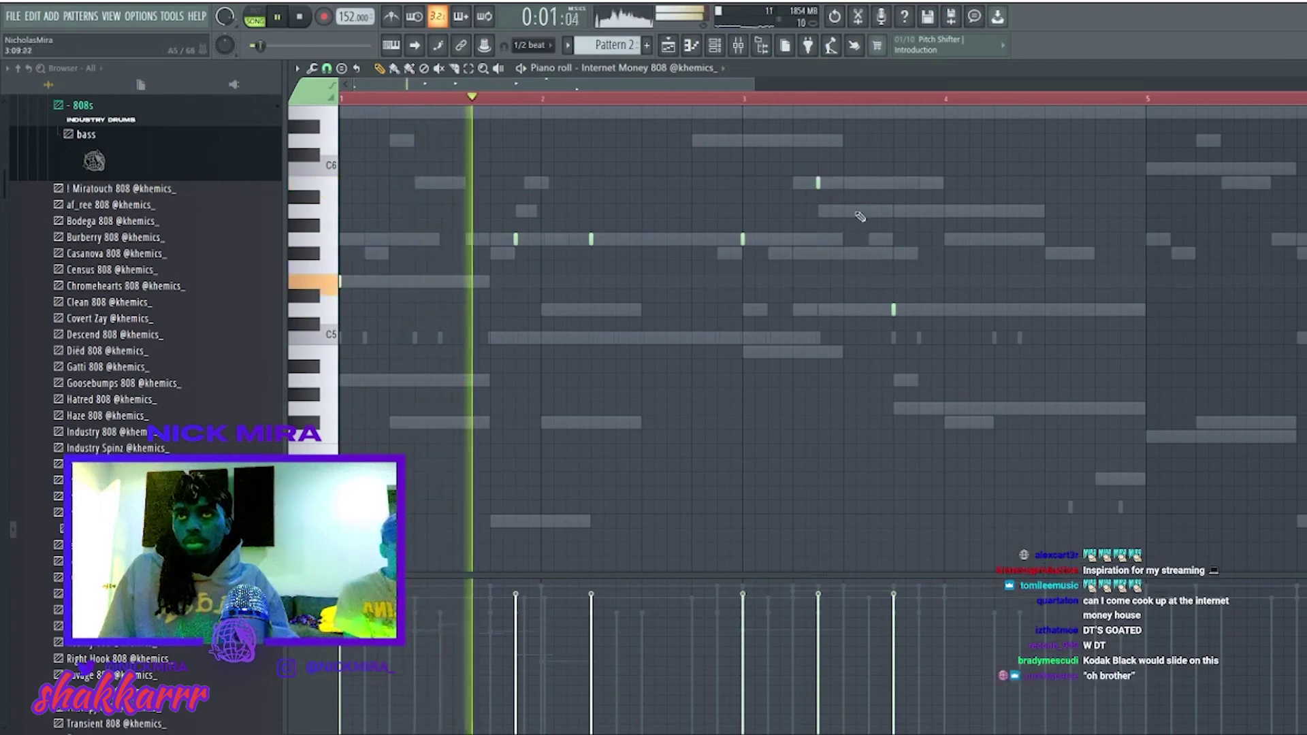
drag(844, 203, 802, 179)
drag(817, 183, 819, 352)
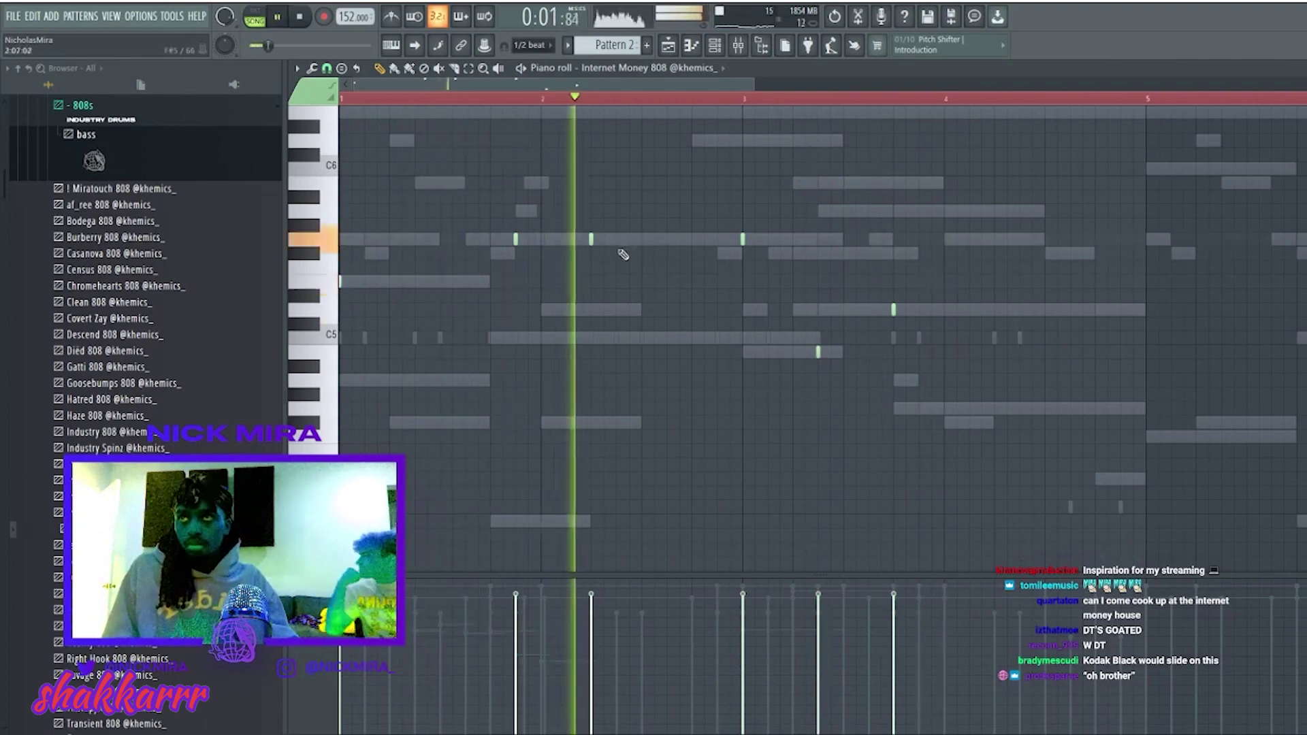
click(488, 240)
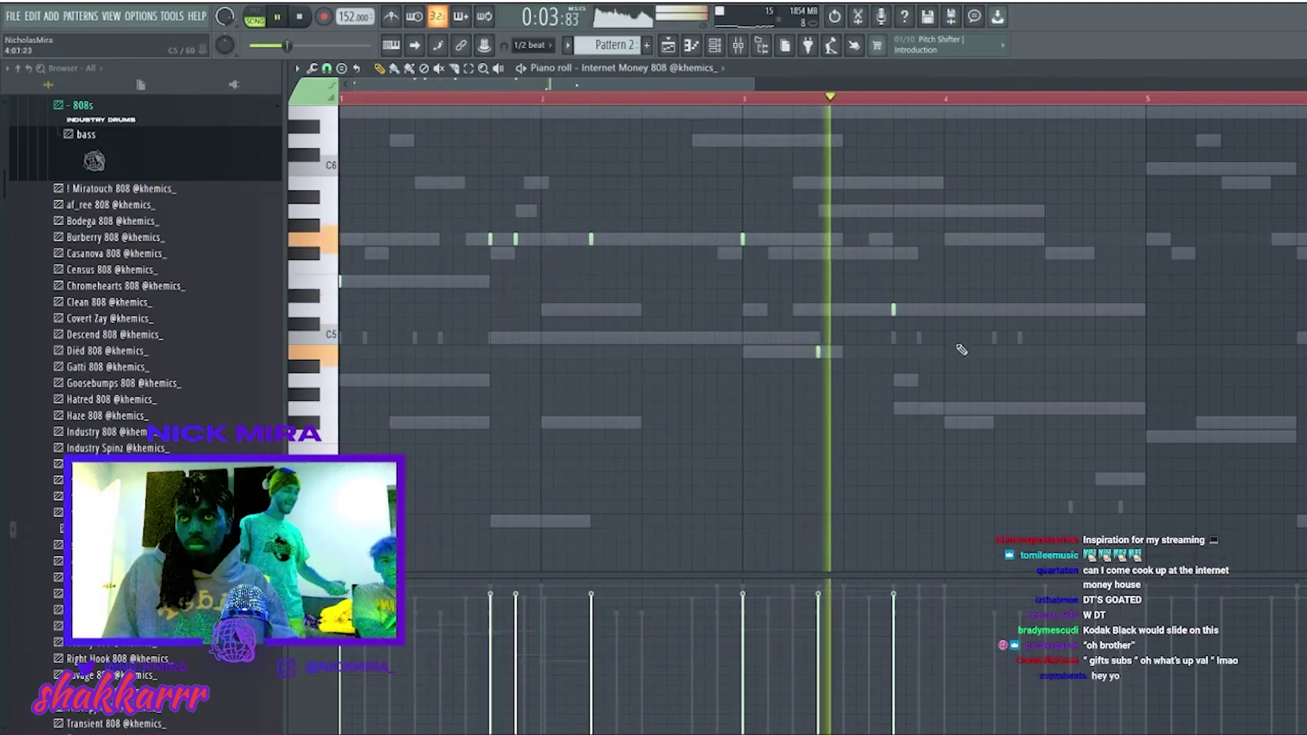
right_click(821, 352)
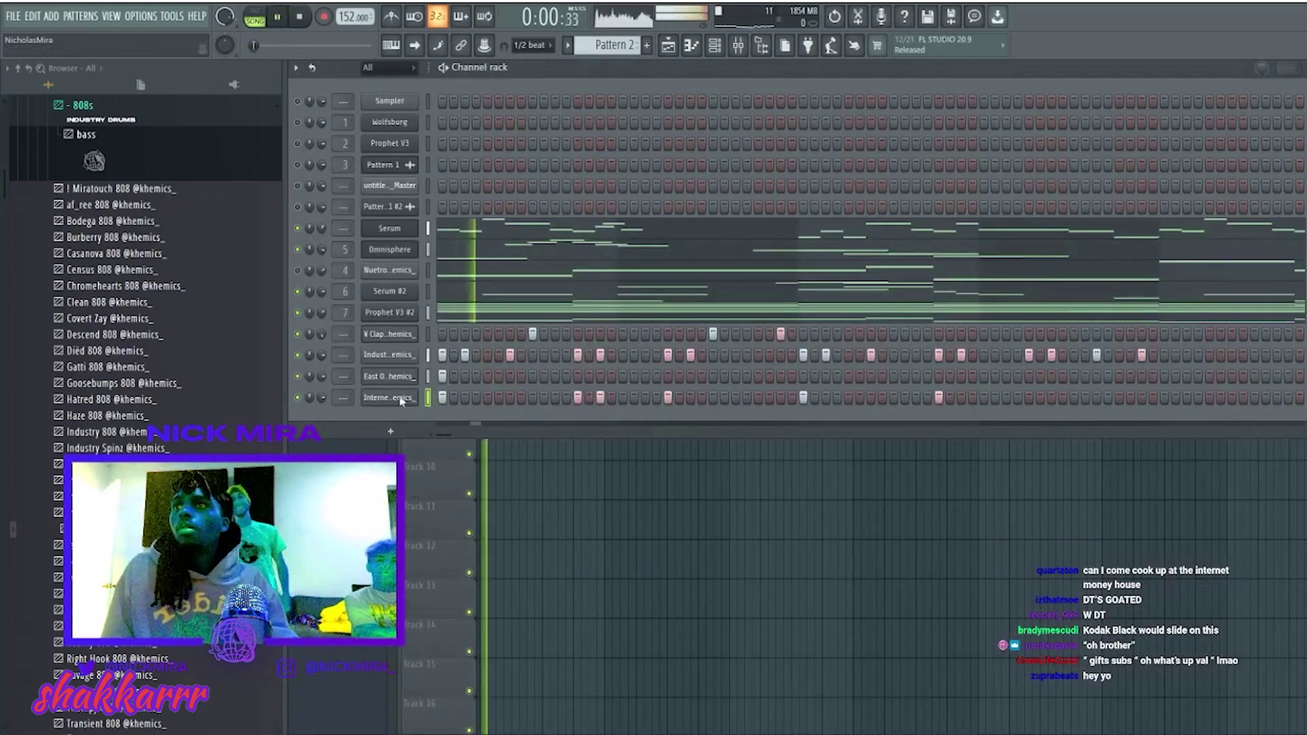
Add an E5 808 note after beat 2 of bar 1 and lower the velocity of the G5 note on beat 4.
key(F7)
click(401, 282)
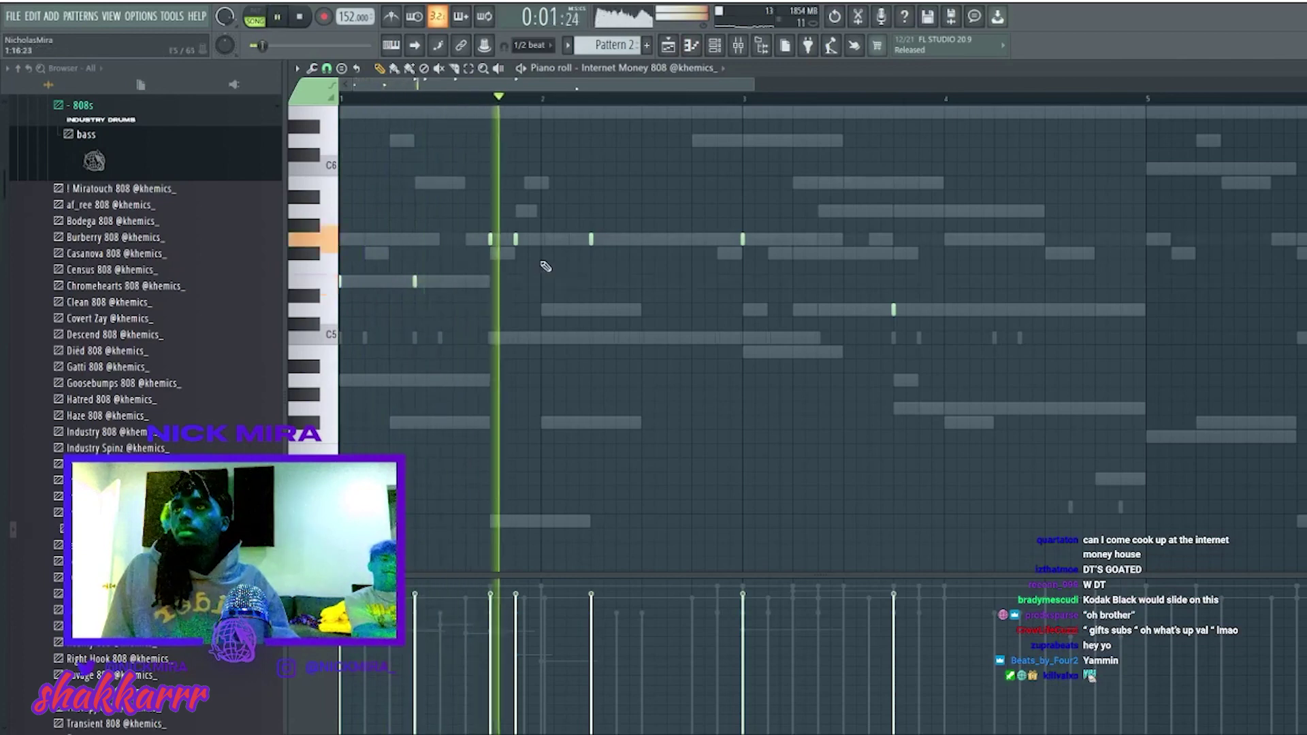
click(489, 239)
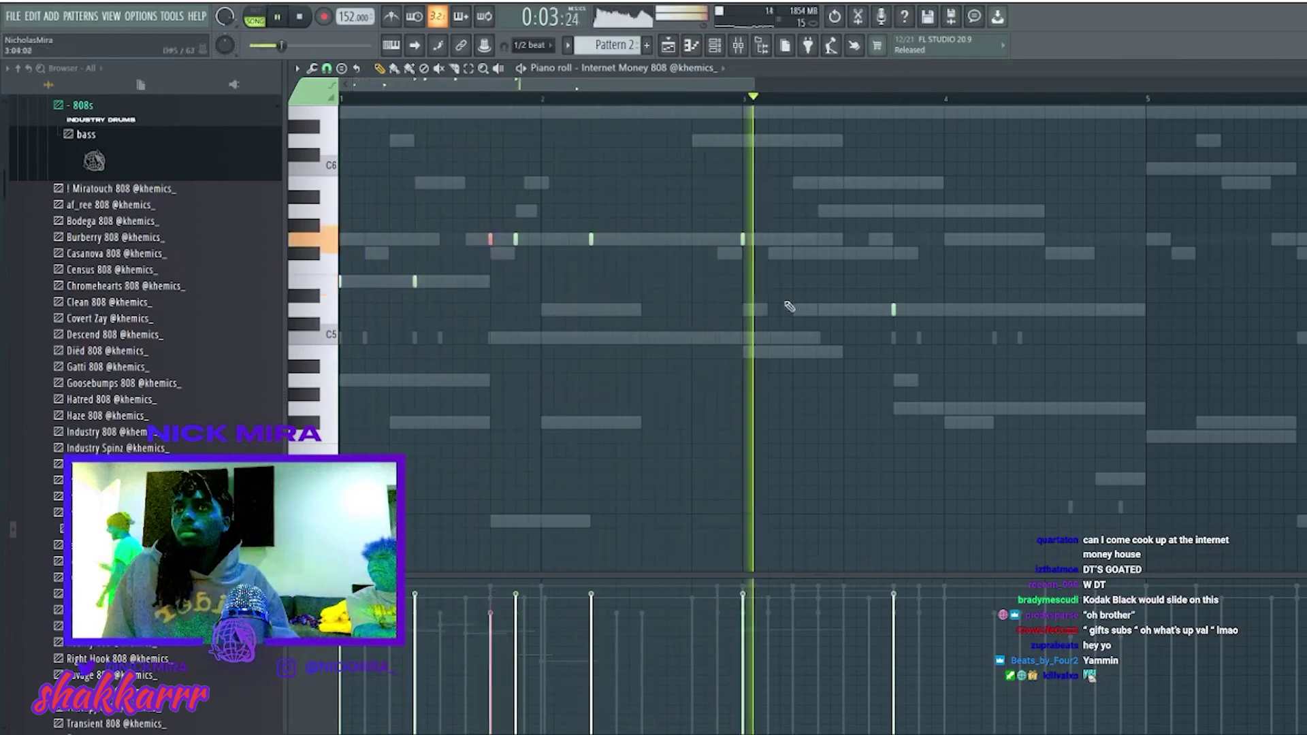
Add D5 808 notes on beat 2 and just after beat 3 of bar 4, and return to the channel rack.
click(994, 310)
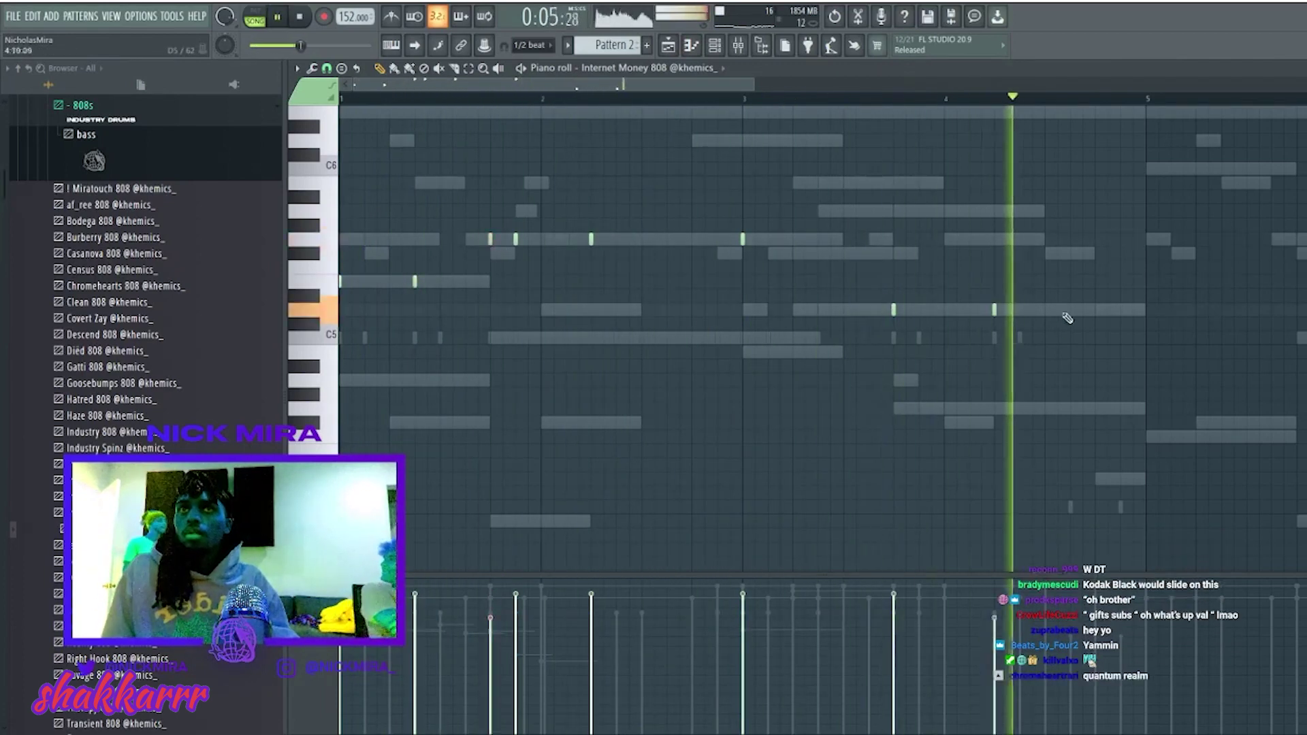
click(1070, 310)
key(F7)
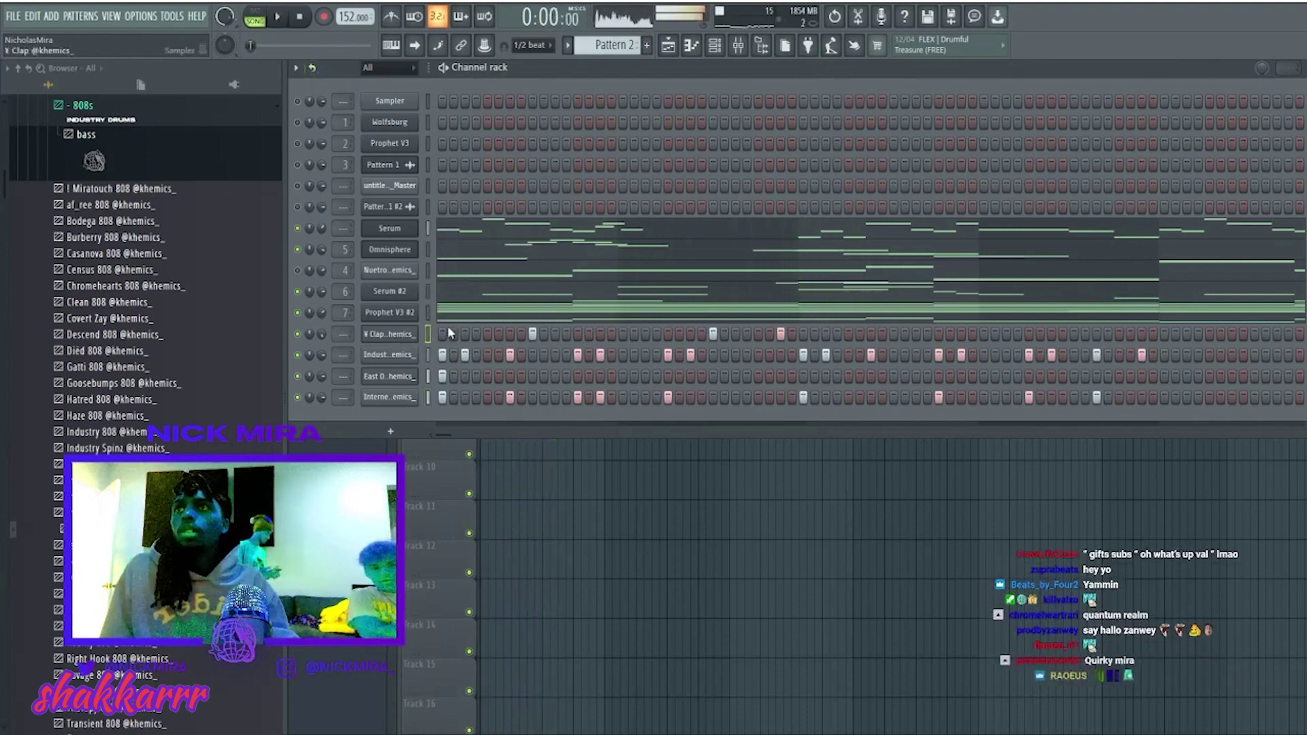
Duplicate the clap notes of bars 1 and 2 across the following bars and play the beat.
key(space)
key(F7)
drag(756, 100, 234, 127)
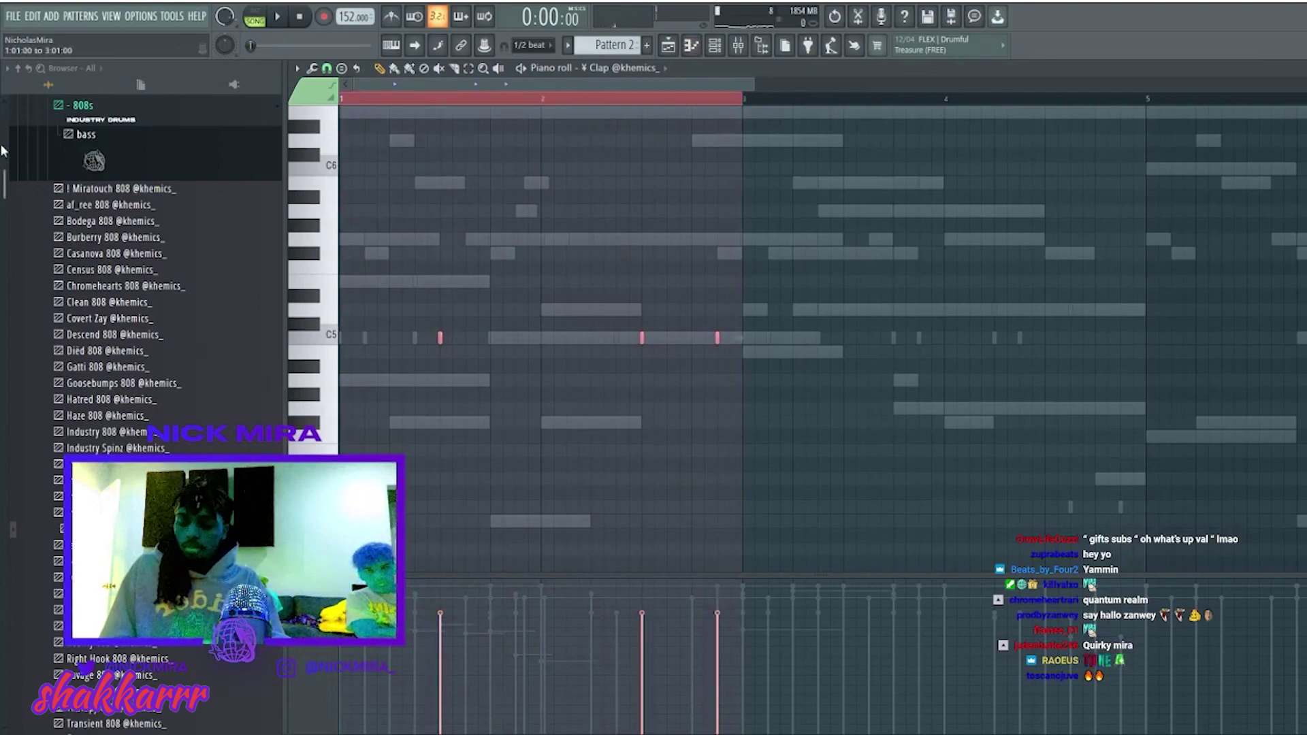
key(ctrl+b)
key(F7)
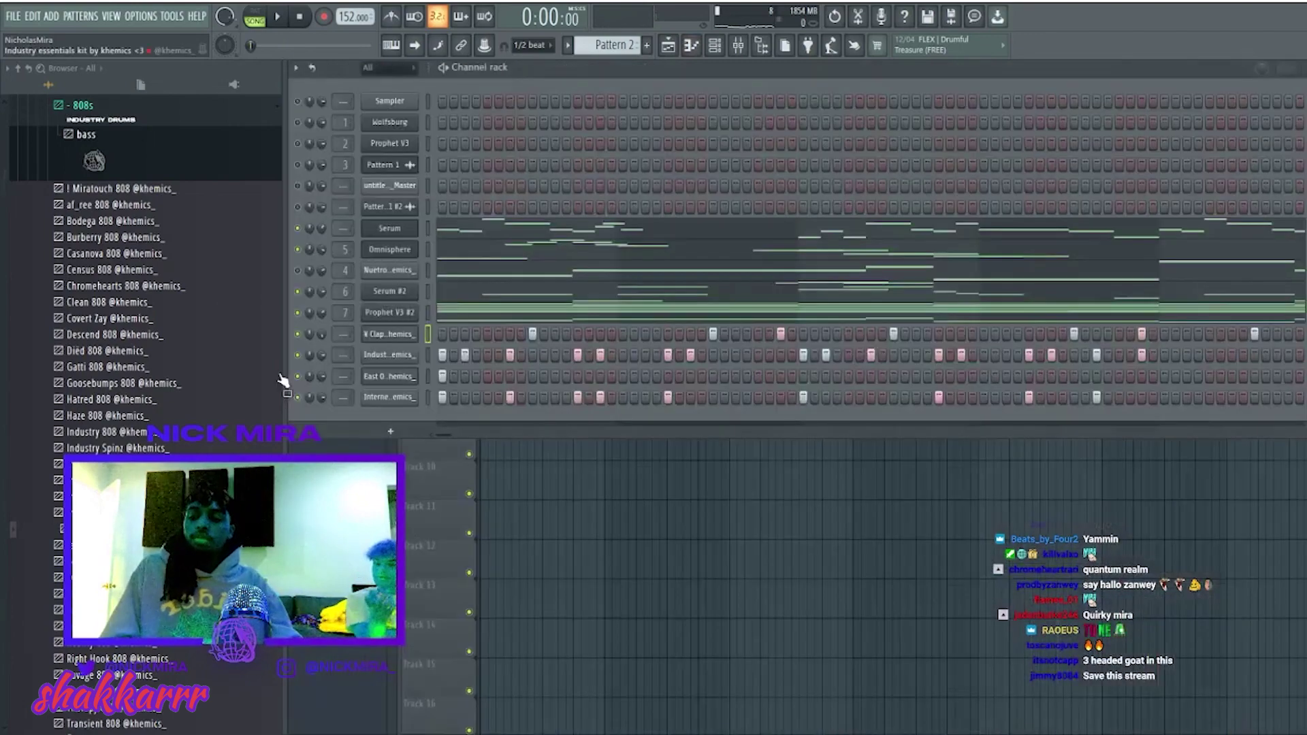
key(space)
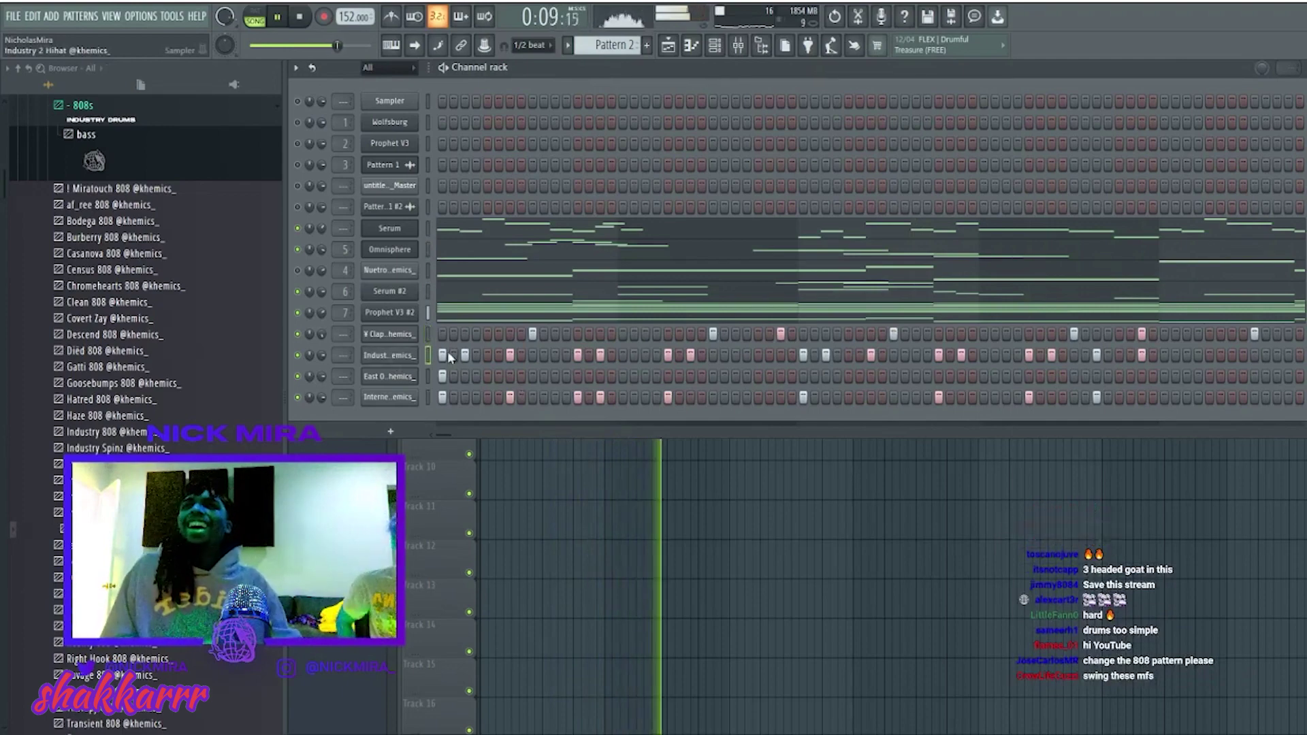
Duplicate the hi-hat notes of bars 1 to 4 into bars 5 to 8.
key(F7)
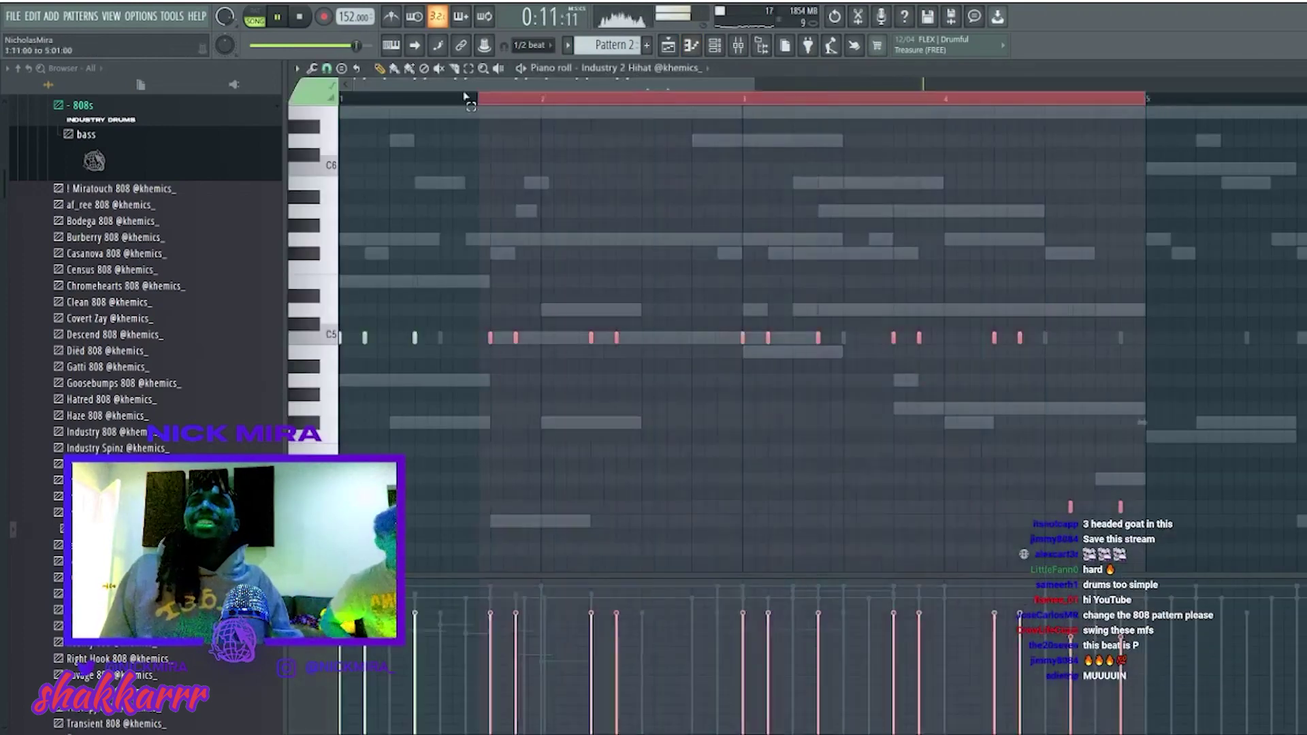
drag(465, 96, 340, 97)
key(ctrl+shift+Right)
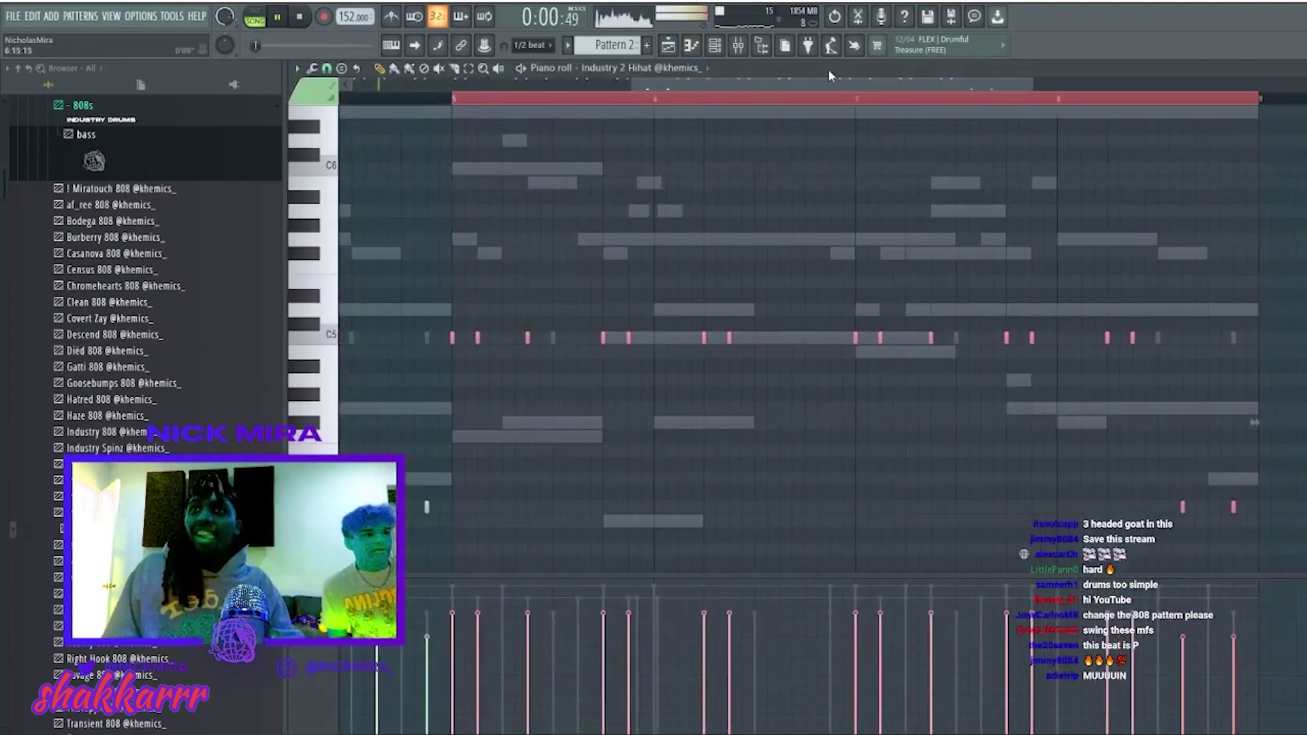
Add a D5 808 note at the end of bar 3 and C5 notes at the start and after beat 2 of bar 5.
key(F6)
click(830, 257)
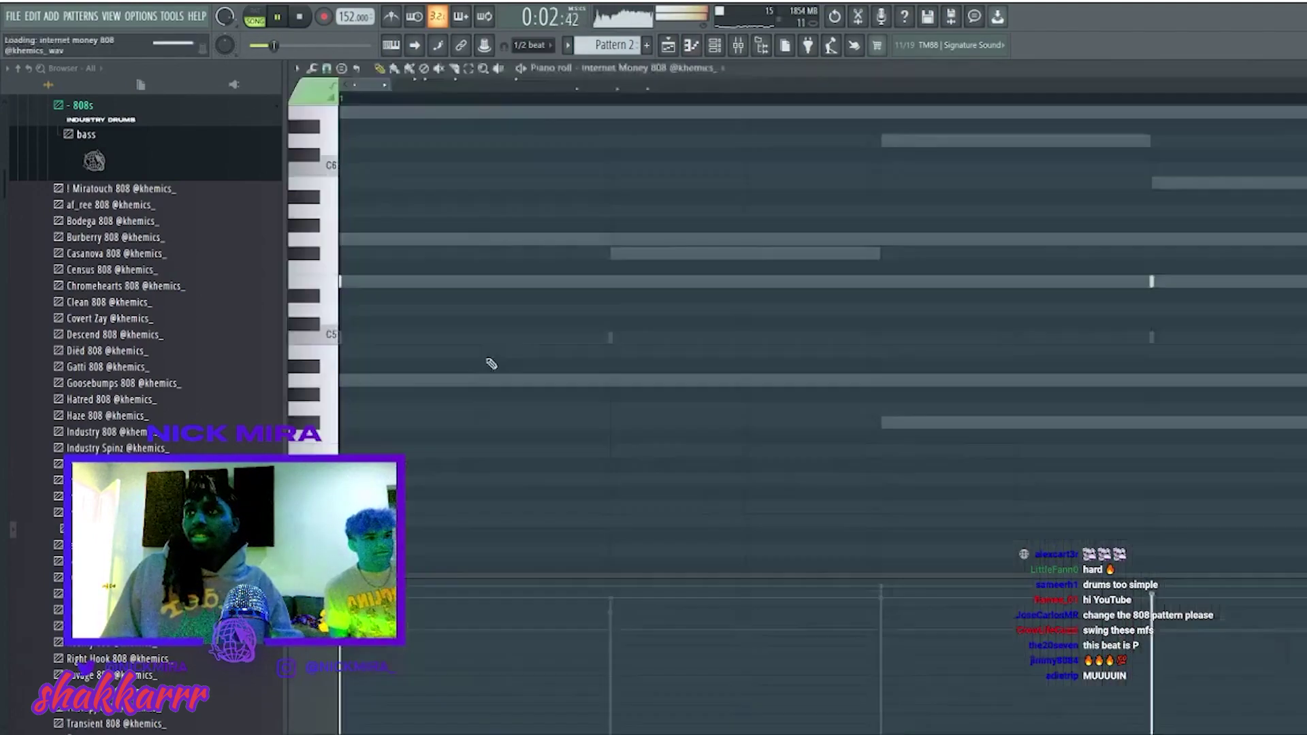
click(920, 310)
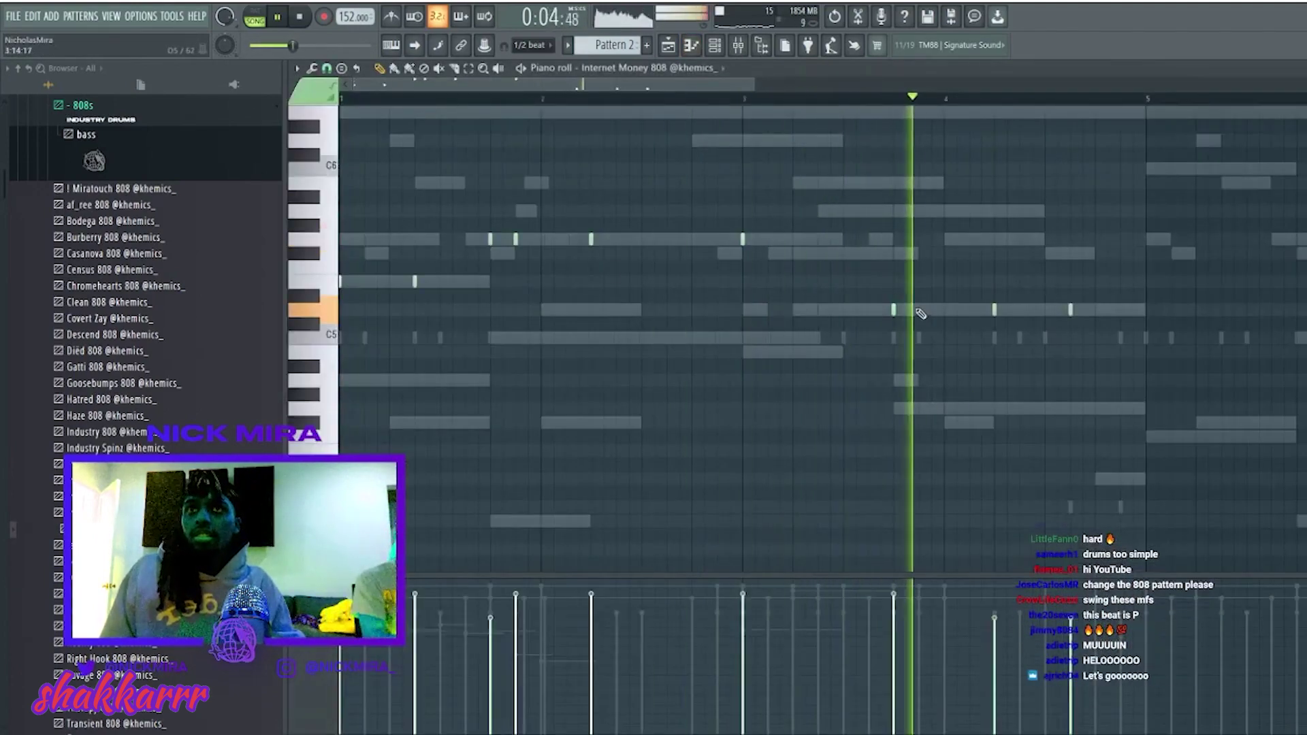
click(1146, 338)
click(1232, 338)
key(space)
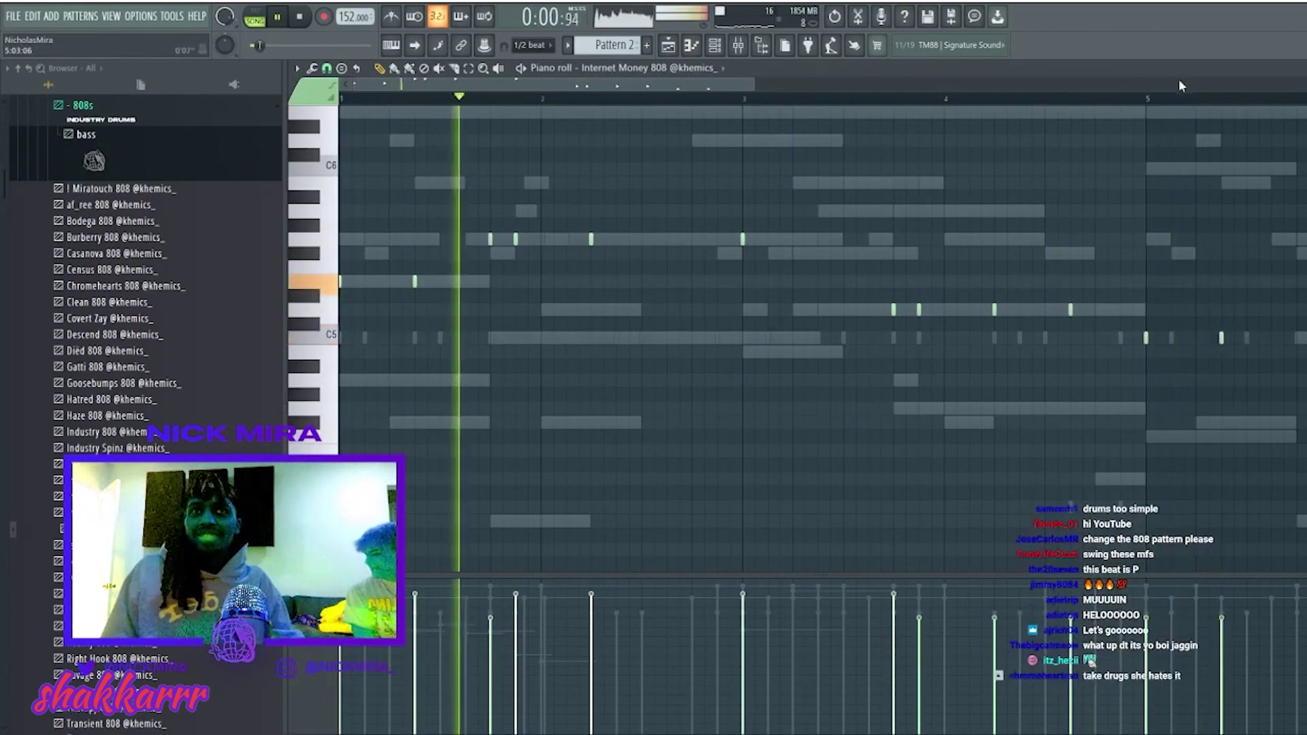
Set the tempo to 154 BPM and add a C5 808 note on beat 4 of bar 5.
scroll(1181, 79, down, 2)
click(1111, 339)
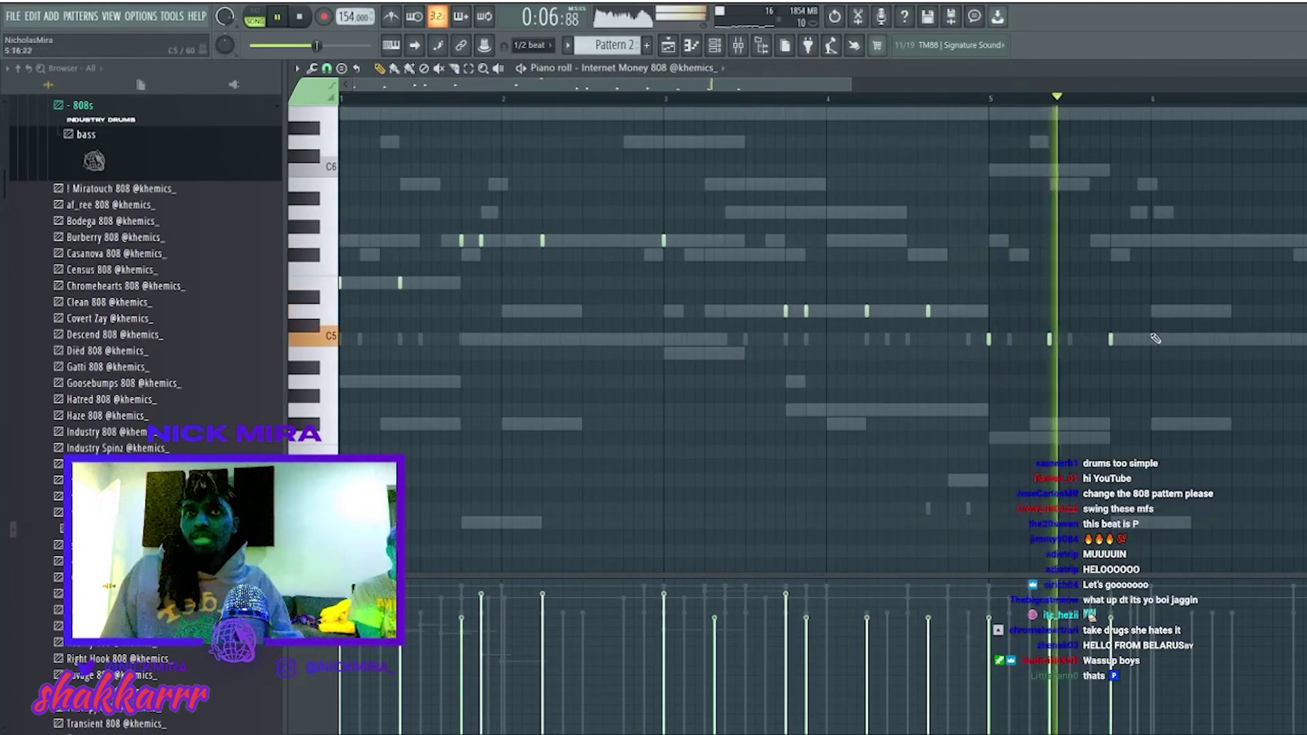
key(space)
key(space)
key(F7)
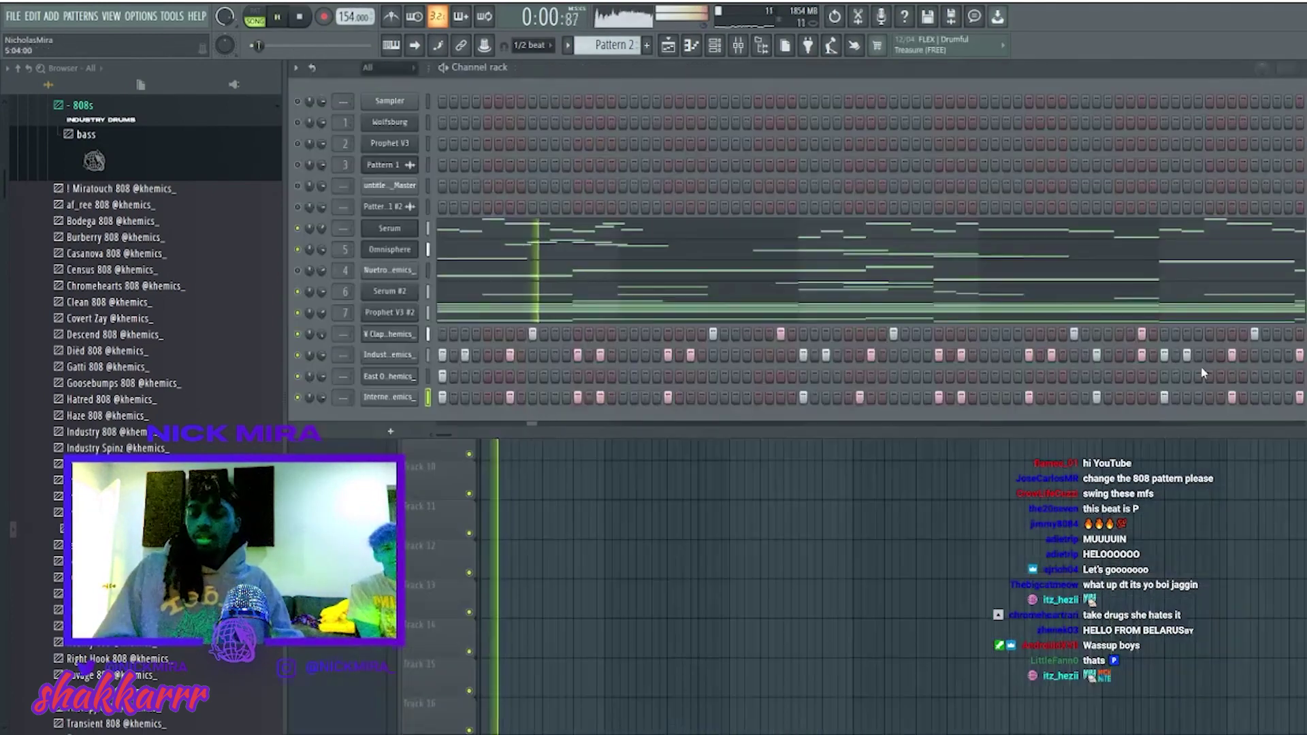
Review the Serum melody notes and the playlist, switch on the Pattern 1 #2 audio channel, and play the beat.
click(954, 227)
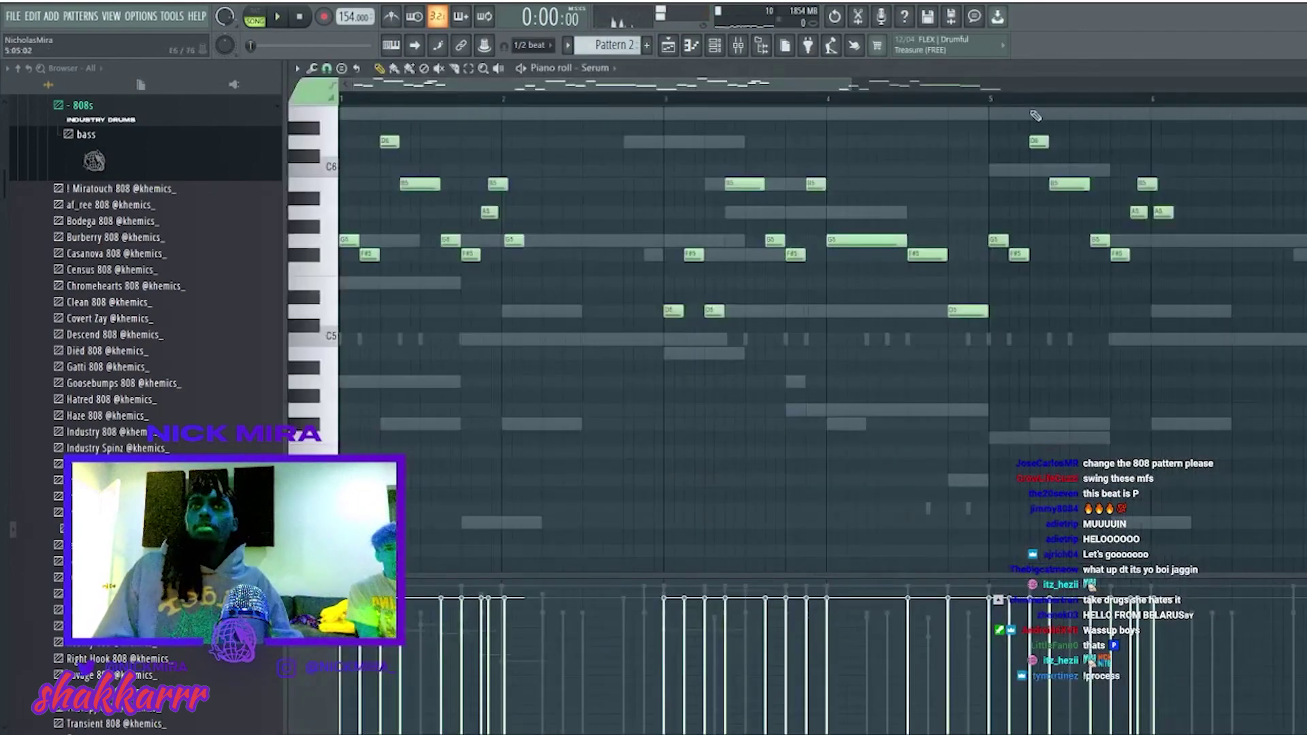
key(F7)
key(F6)
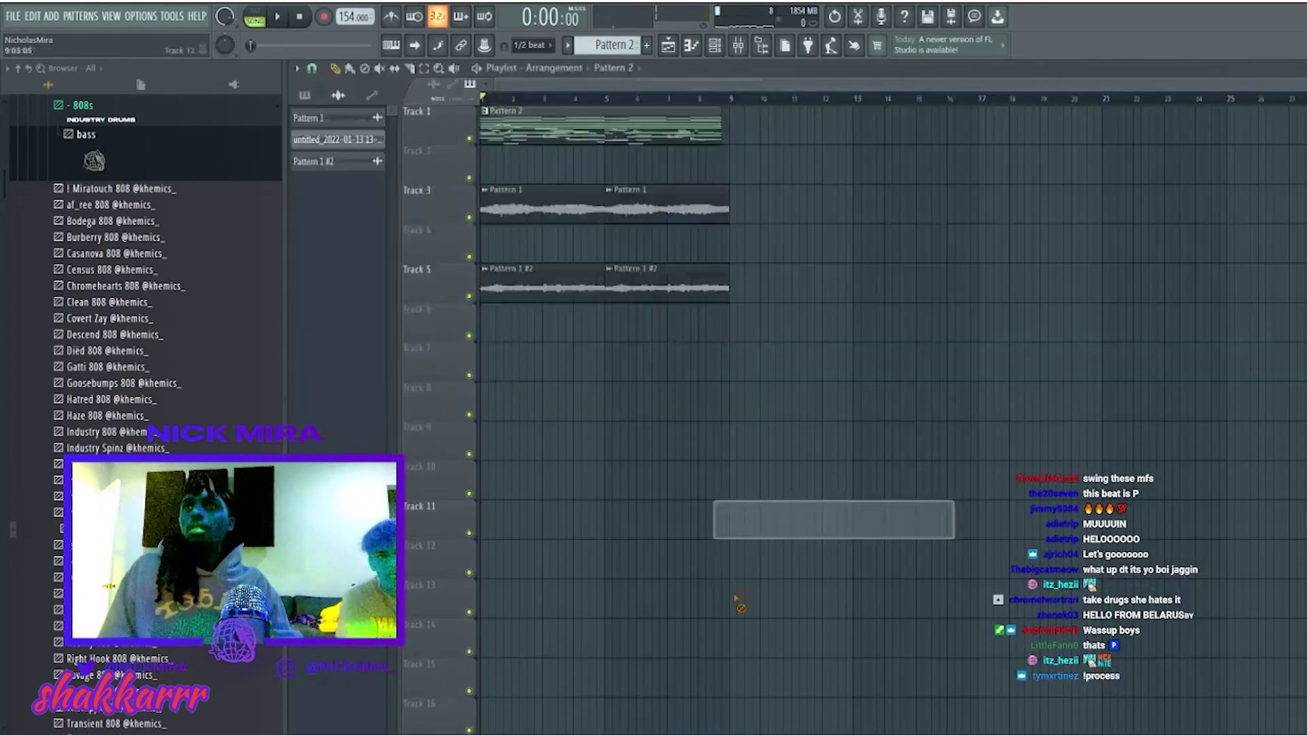
click(715, 47)
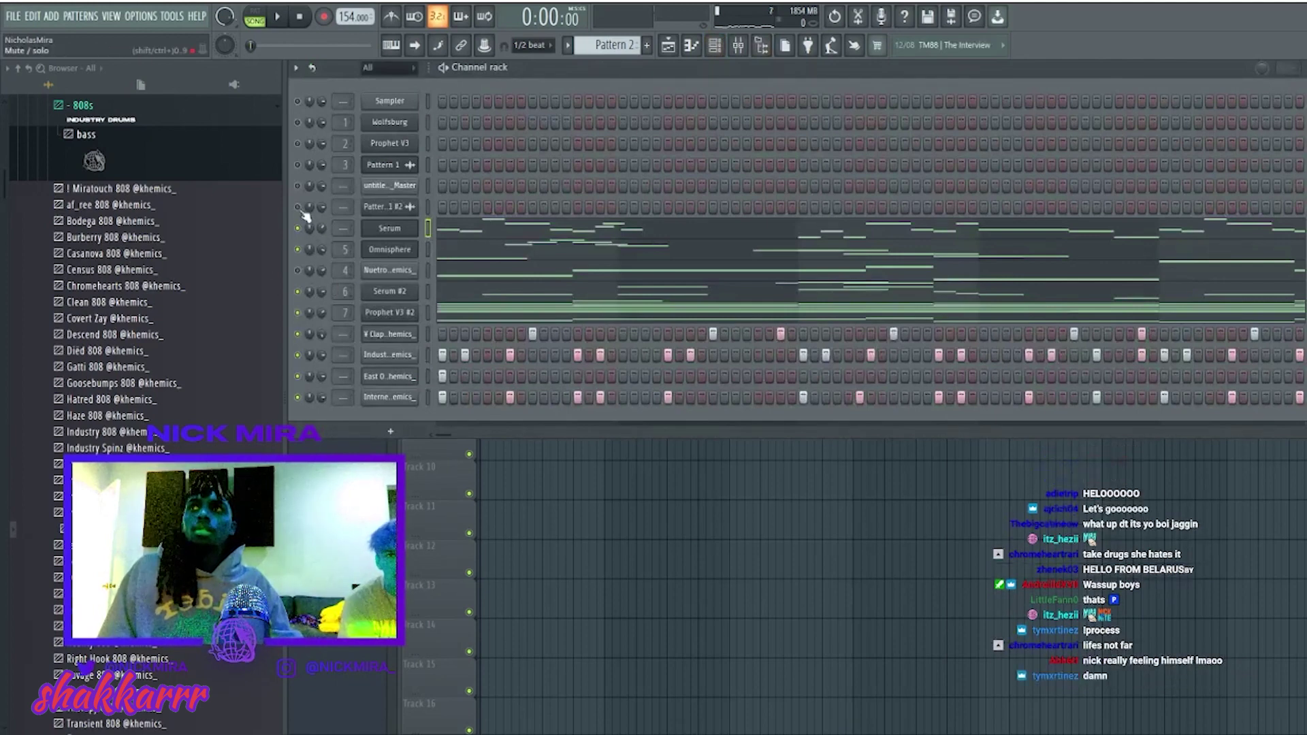
key(space)
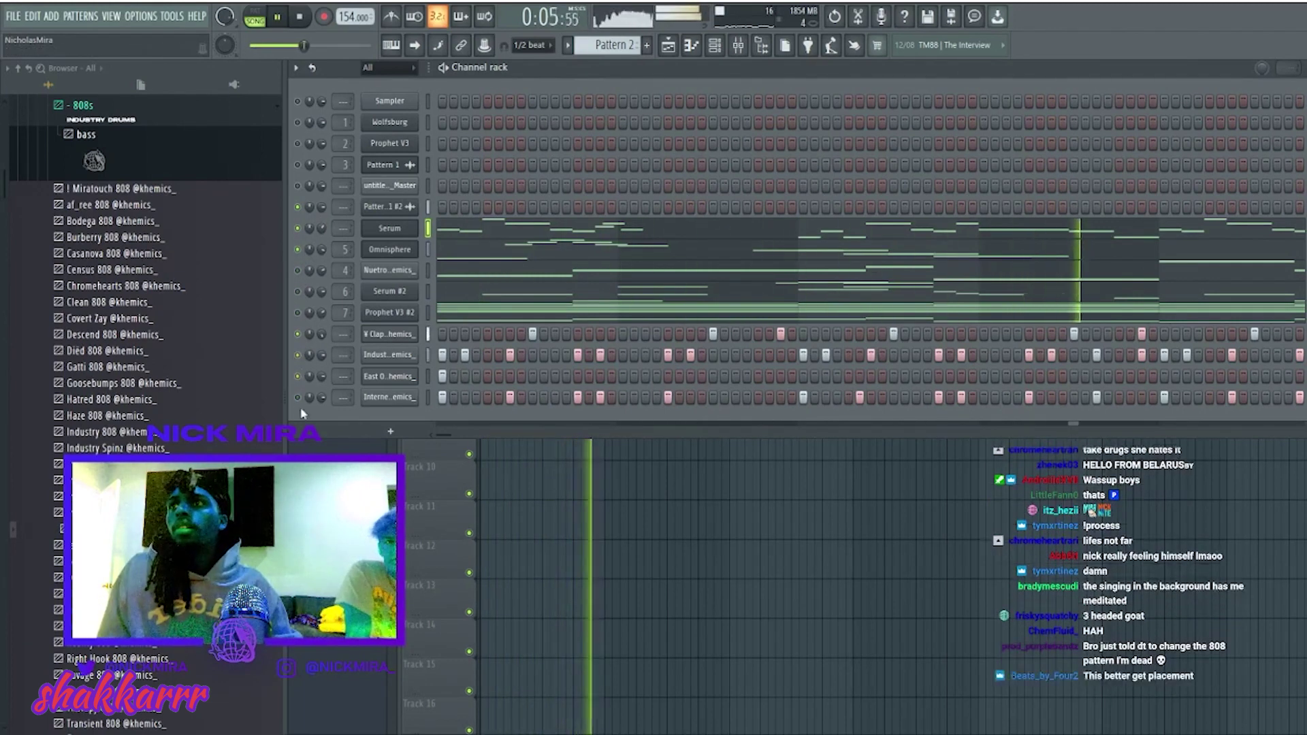
Select all the Internet Money 808 notes and raise their velocities.
key(F7)
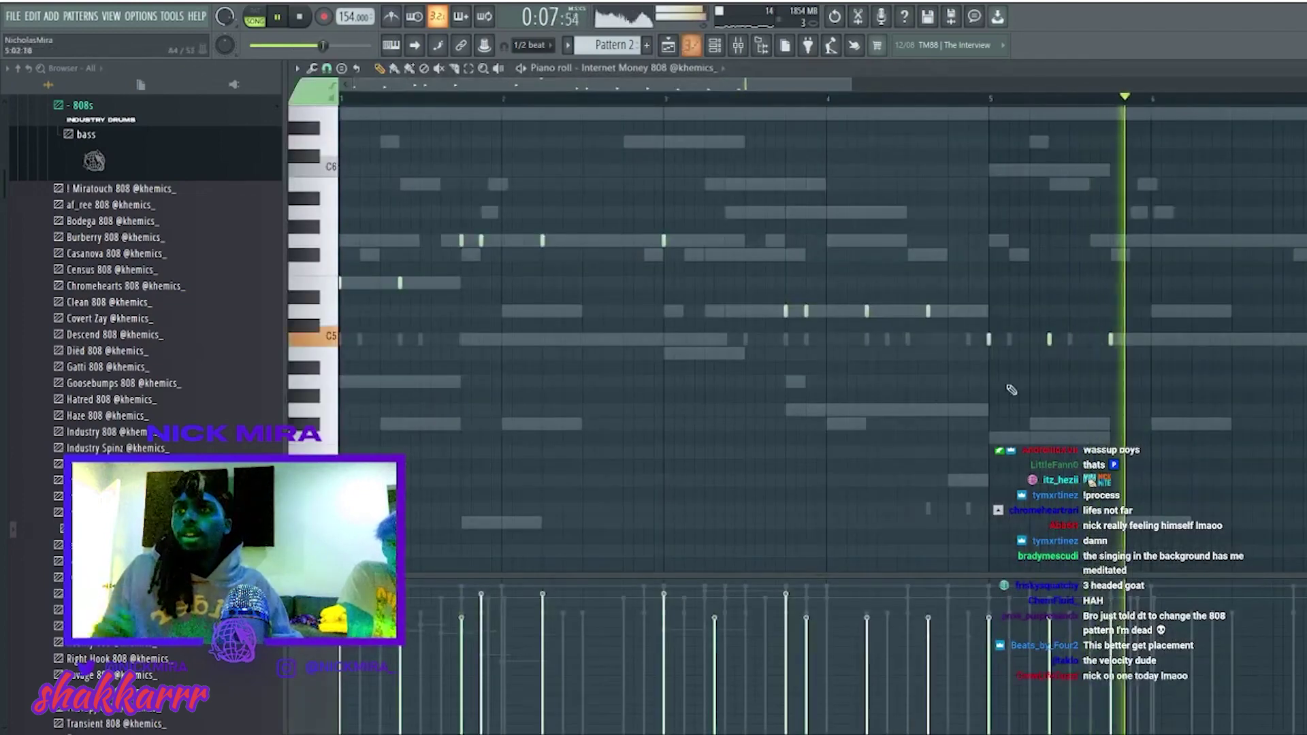
drag(1161, 359, 994, 339)
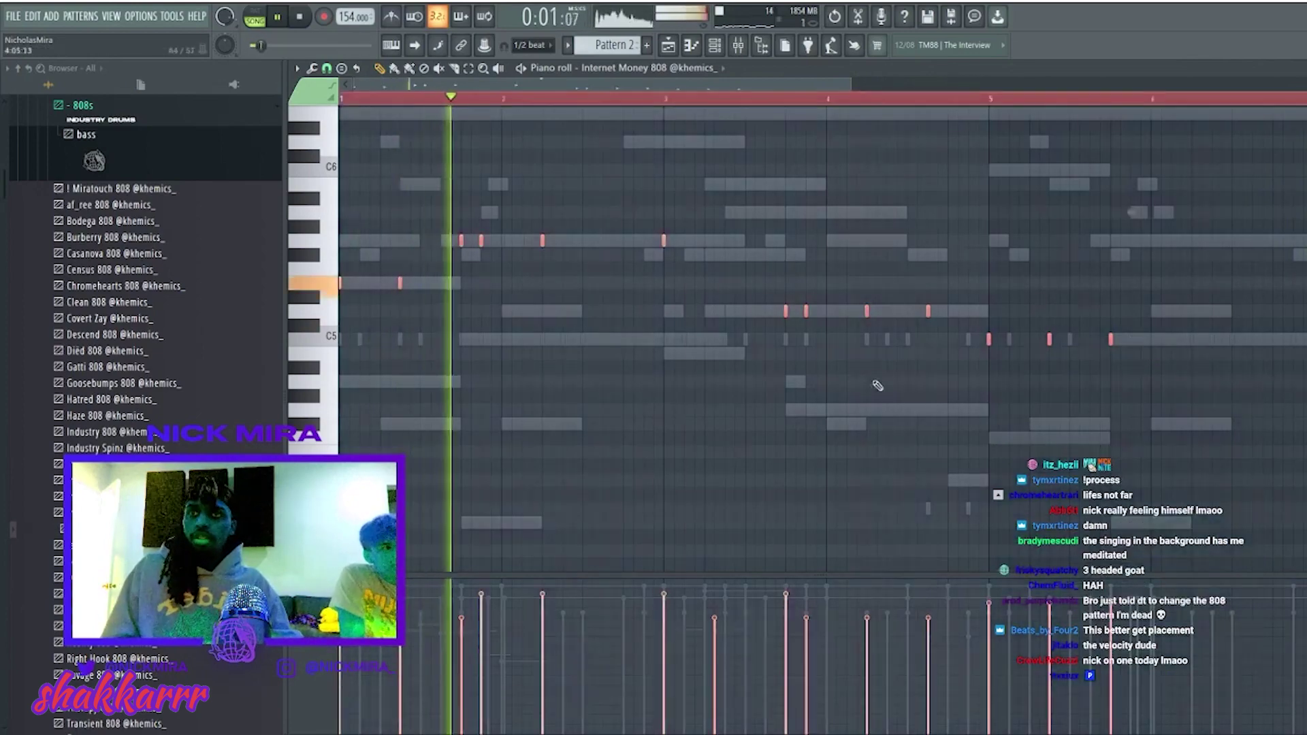
key(F7)
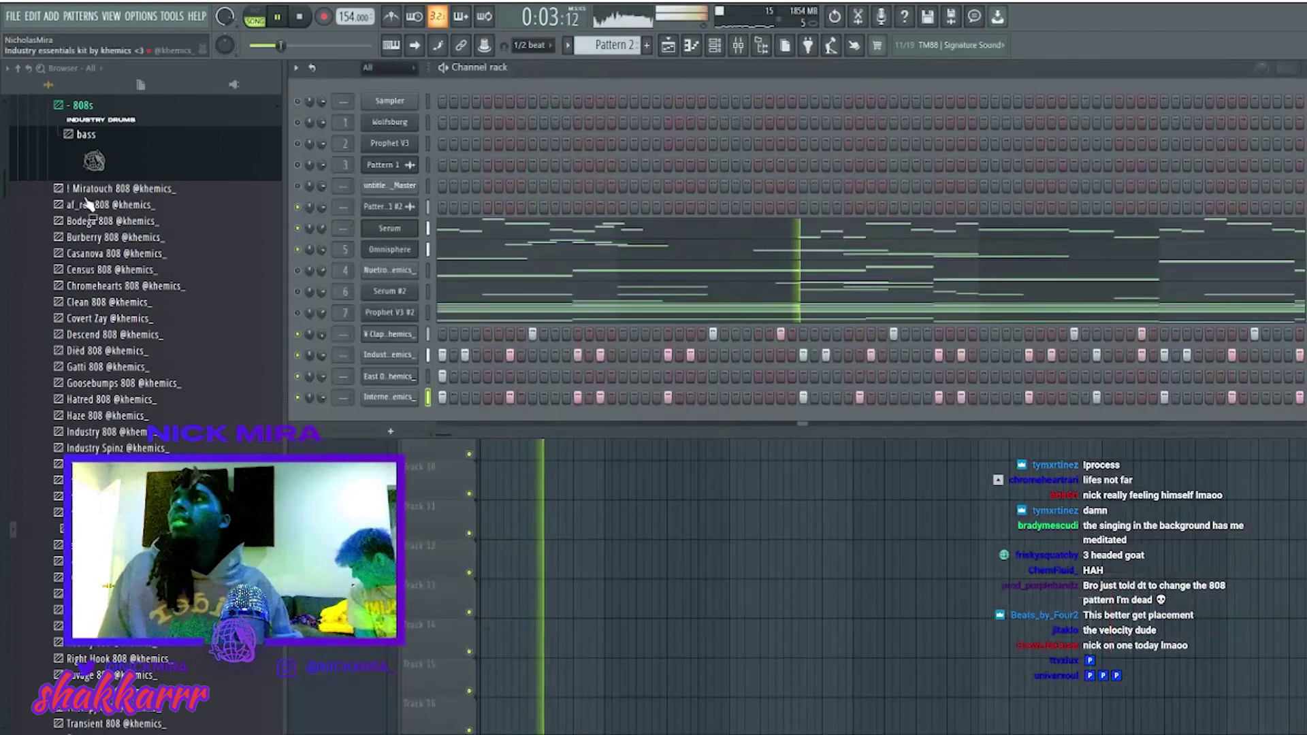
Swap the 808 channel's sample, auditioning Miratouch 808 and Burberry 808 and ending with Casanova 808.
drag(116, 188, 390, 400)
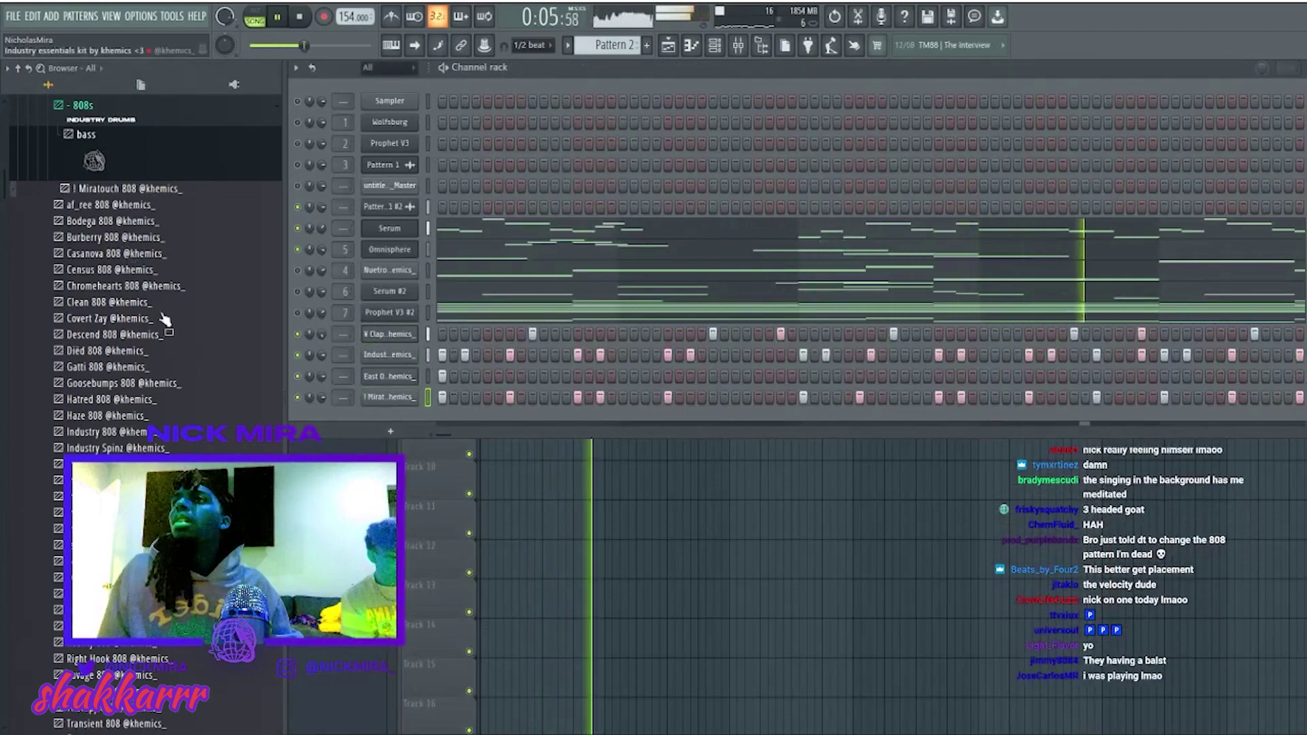
click(163, 239)
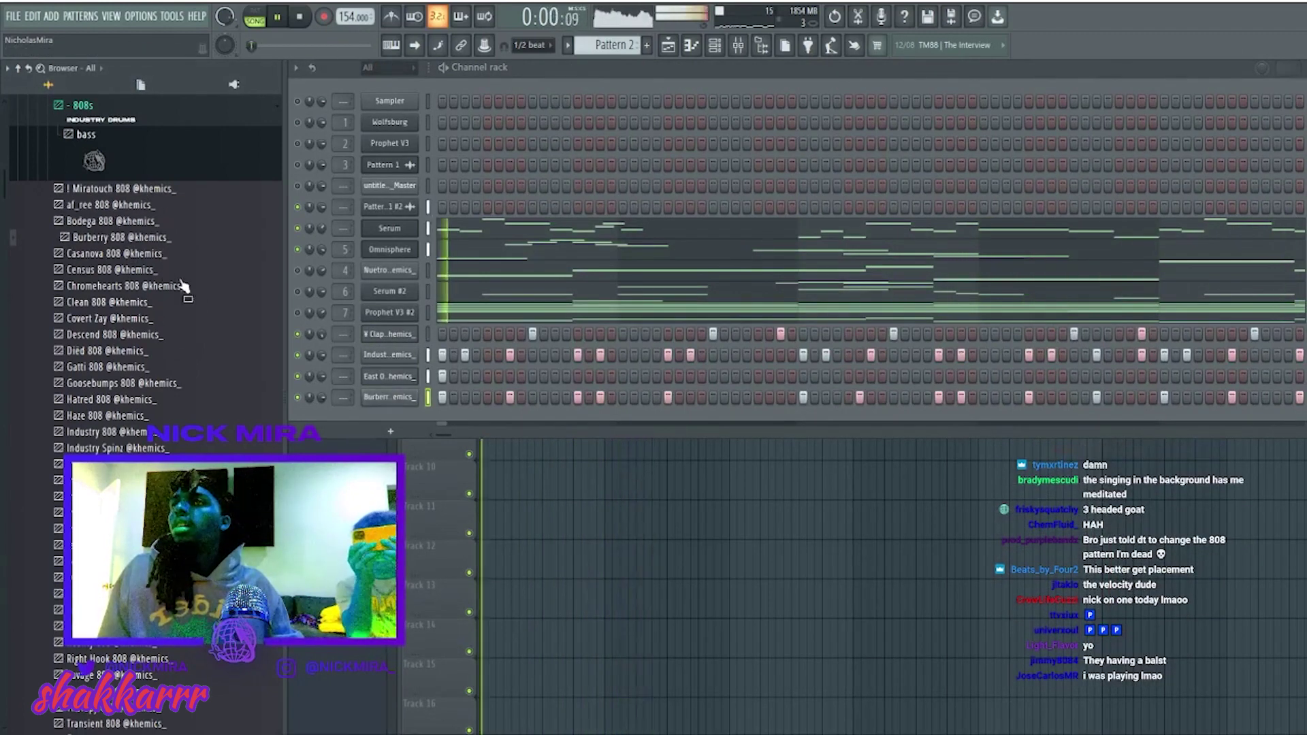
drag(174, 281, 390, 398)
key(space)
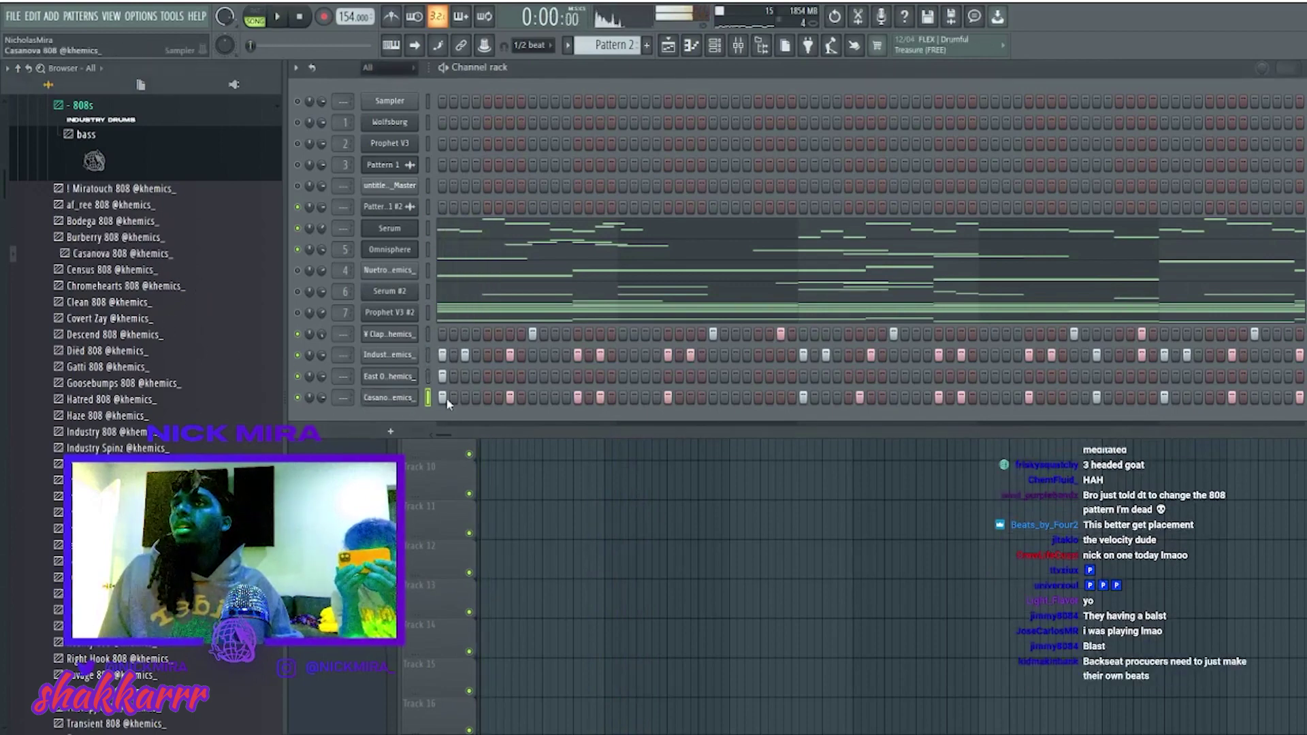
Try a C6 note after beat 2 of bar 1 in the Casanova 808 piano roll, and remove it.
key(F7)
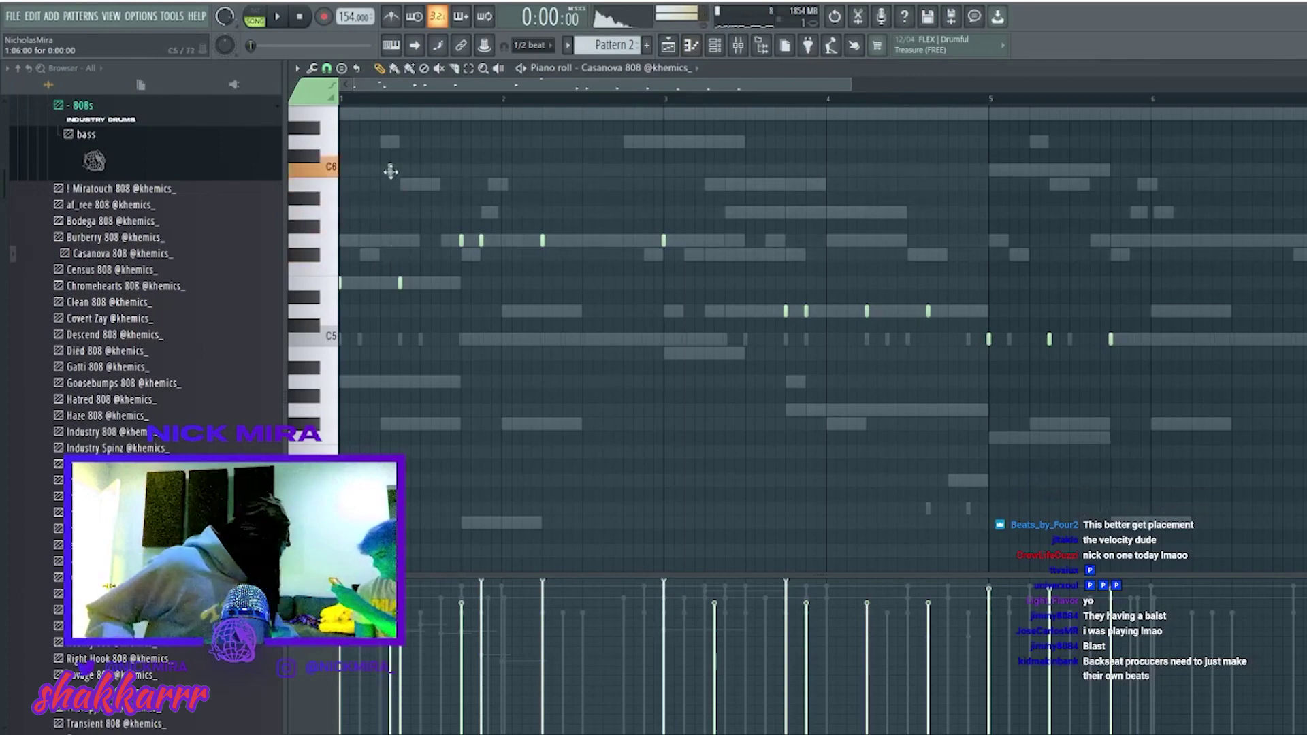
key(F6)
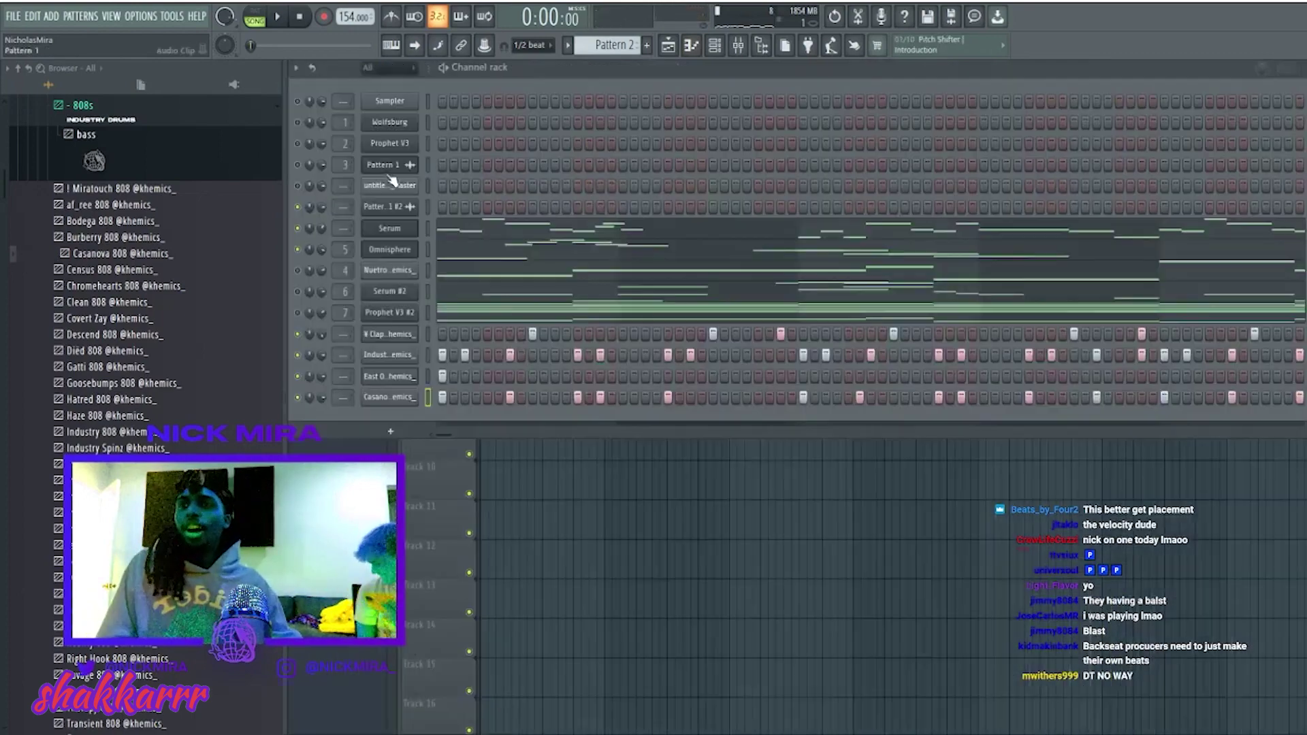
key(F7)
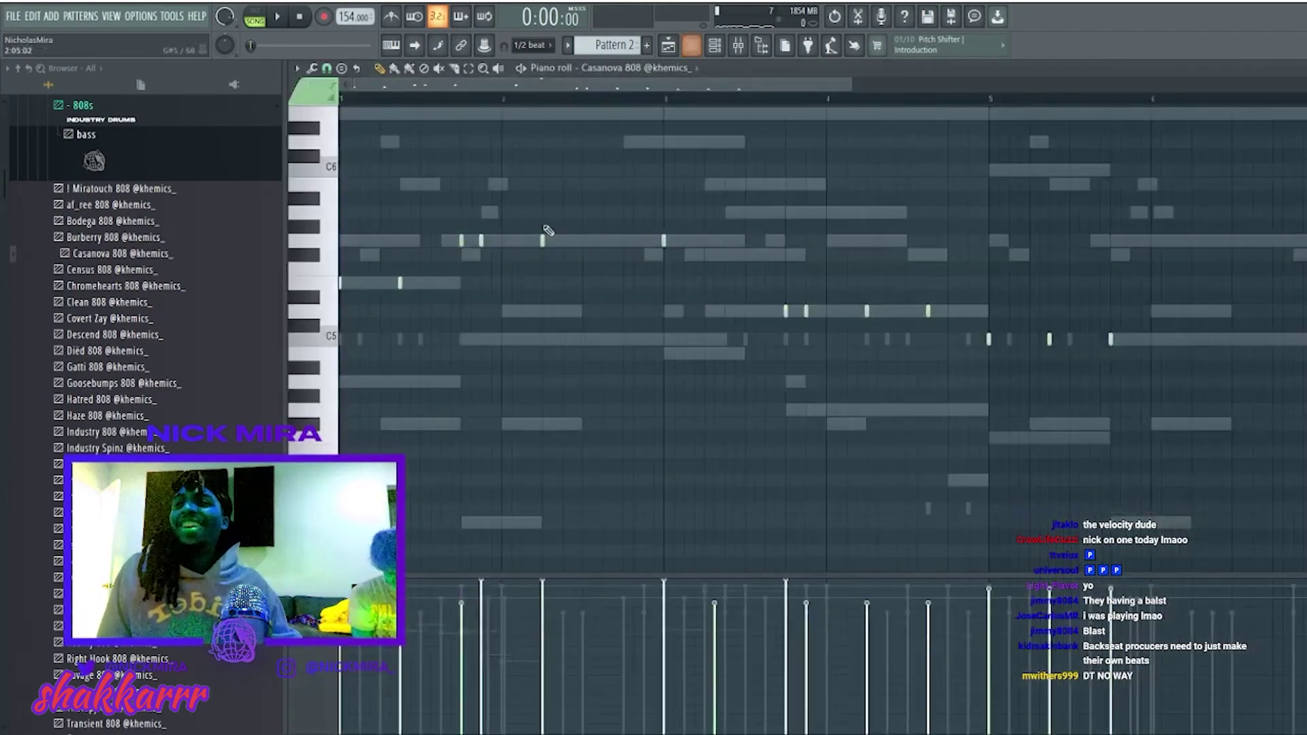
Check the Casanova 808 channel's sampler settings and play the beat alongside its piano roll notes.
key(F6)
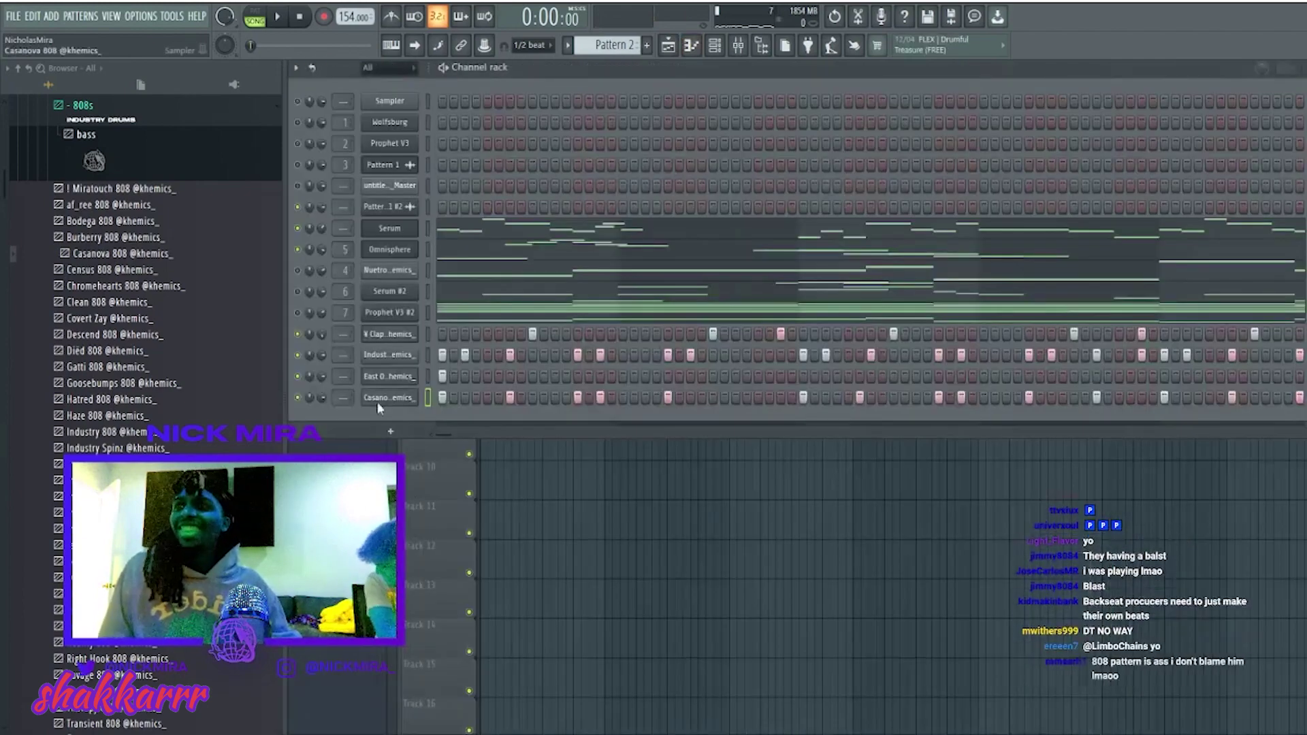
click(388, 402)
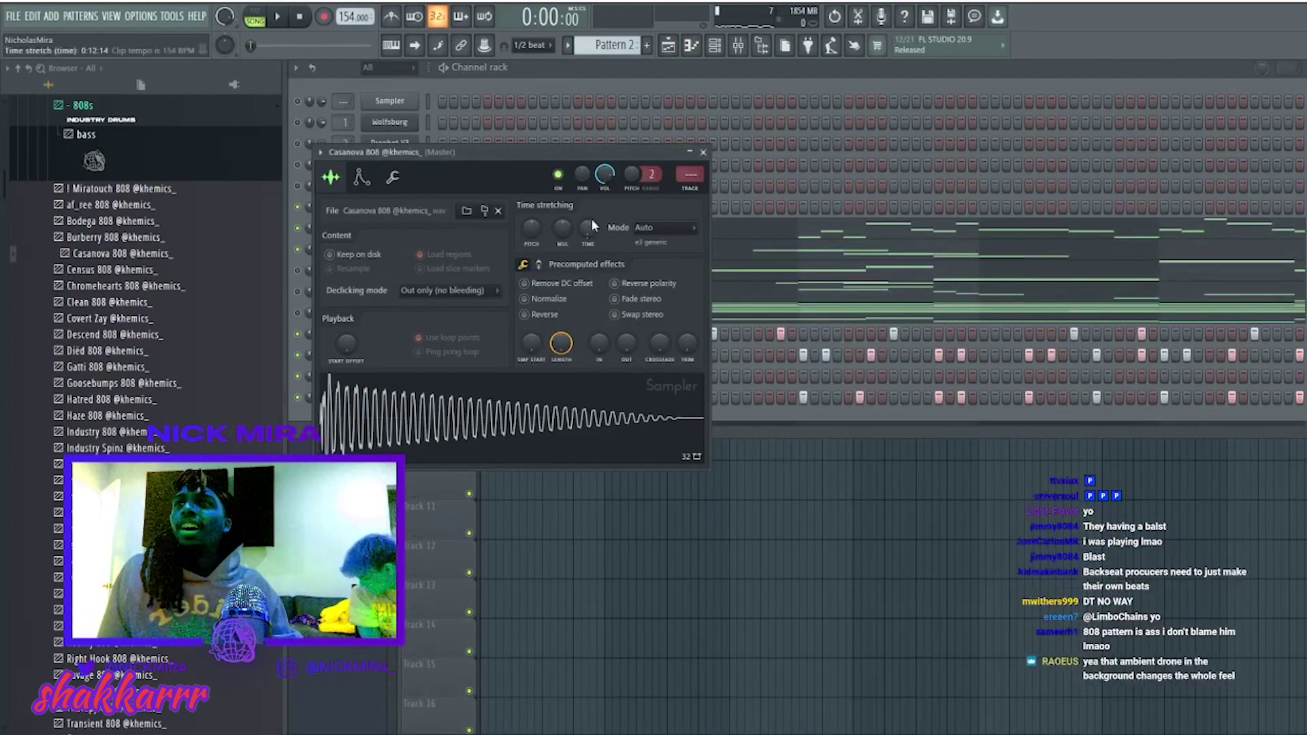
click(754, 61)
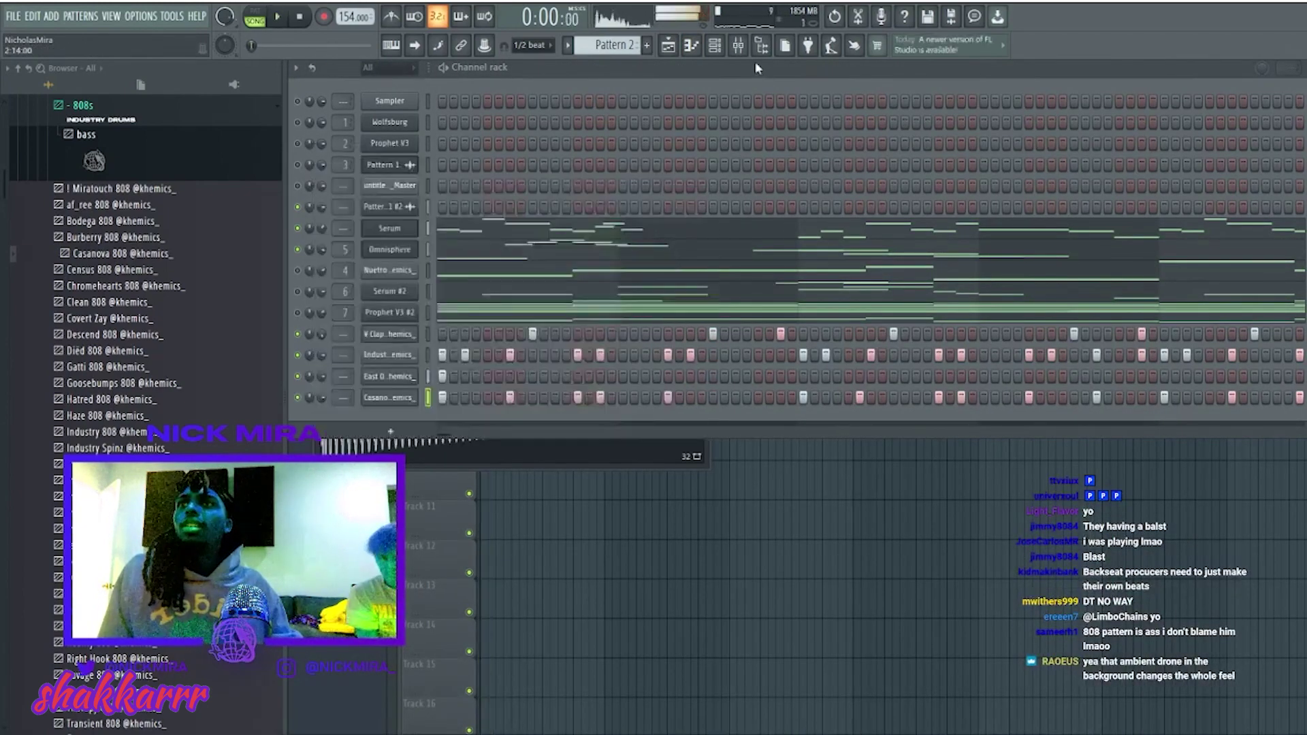
key(F7)
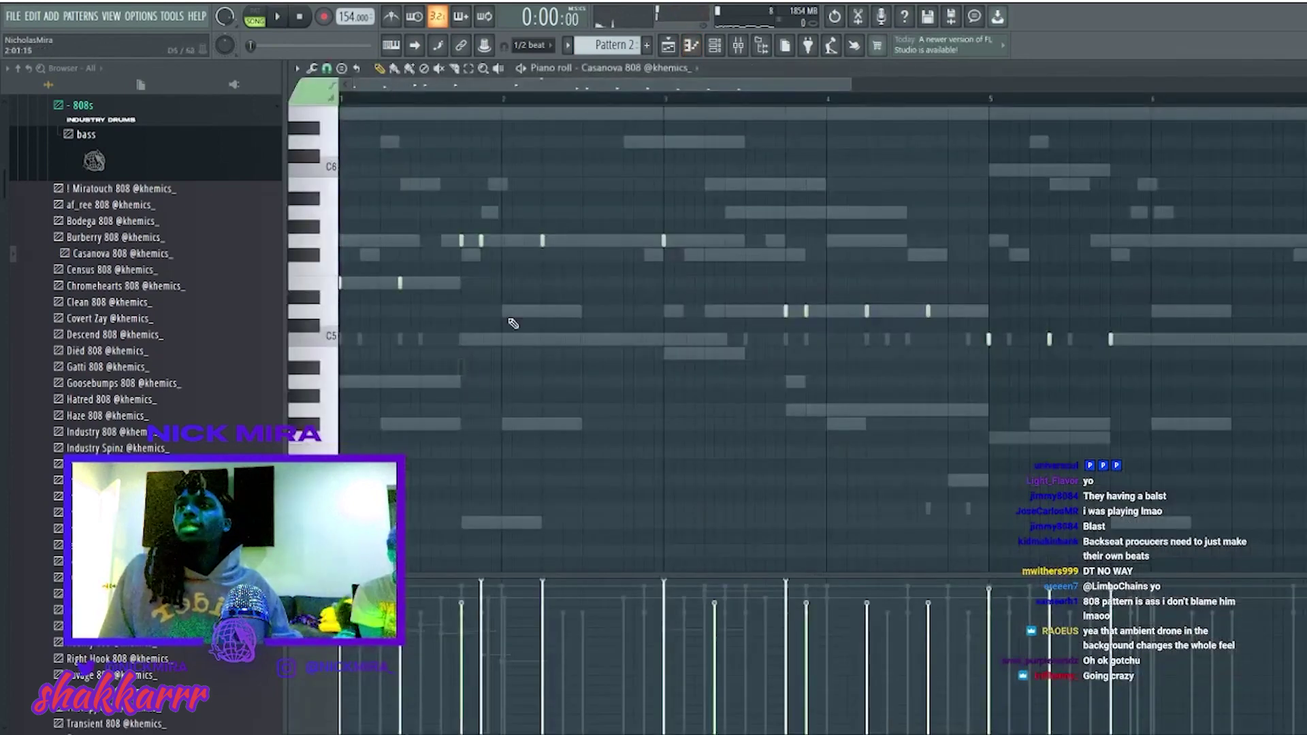
scroll(553, 74, down, 2)
key(space)
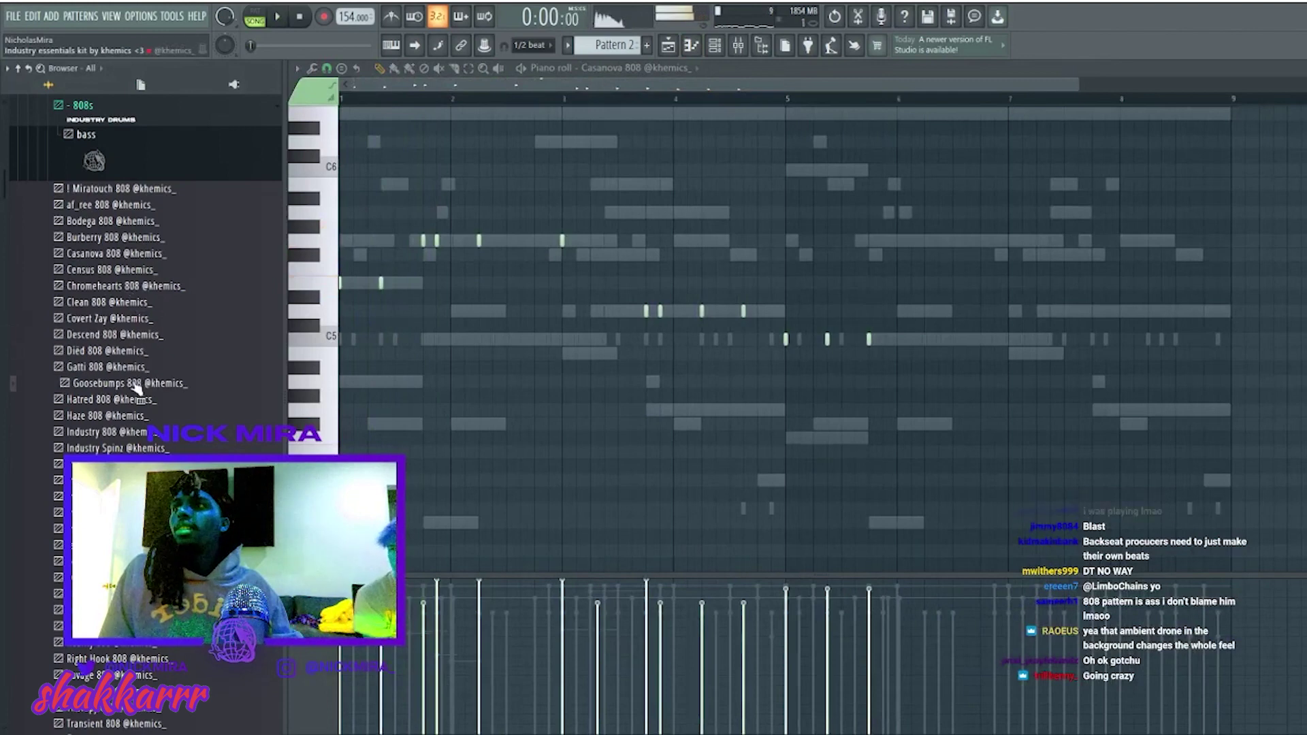
Replace the 808 channel's sample with Industry 808 and lower the velocities of all its notes.
click(139, 438)
key(space)
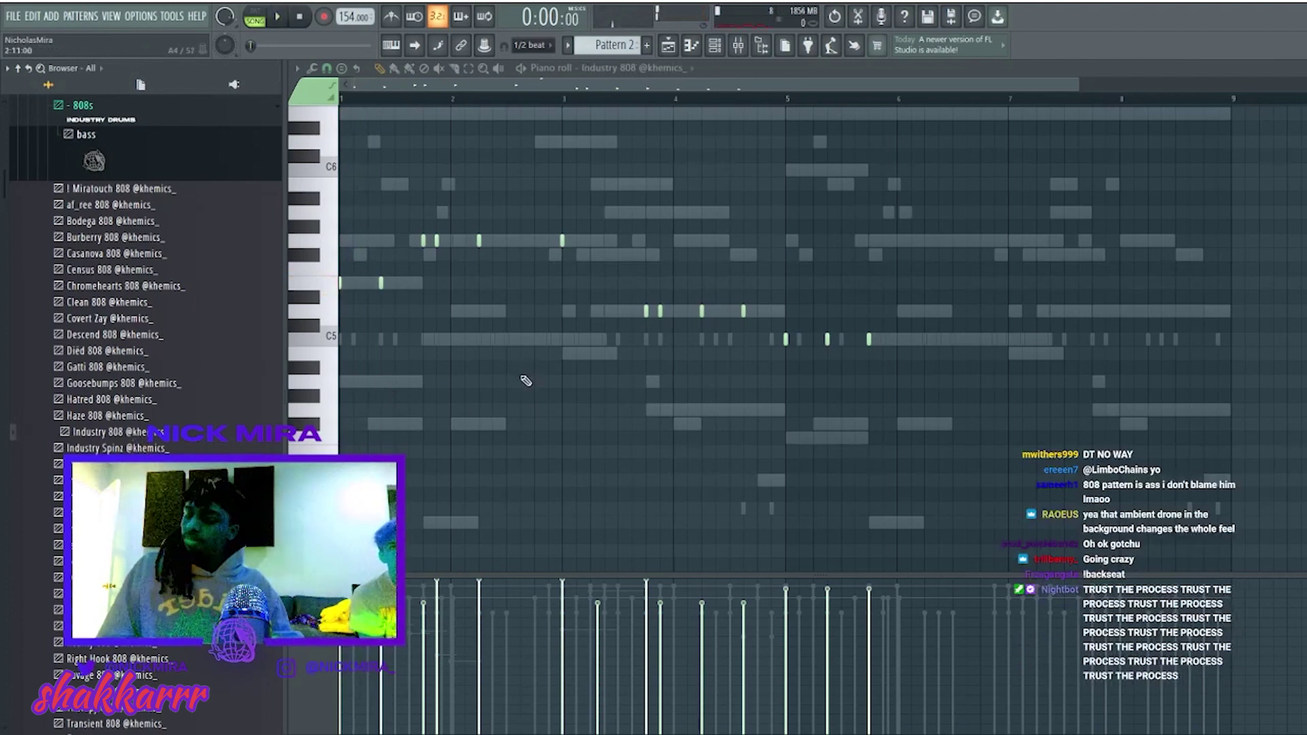
key(ctrl+a)
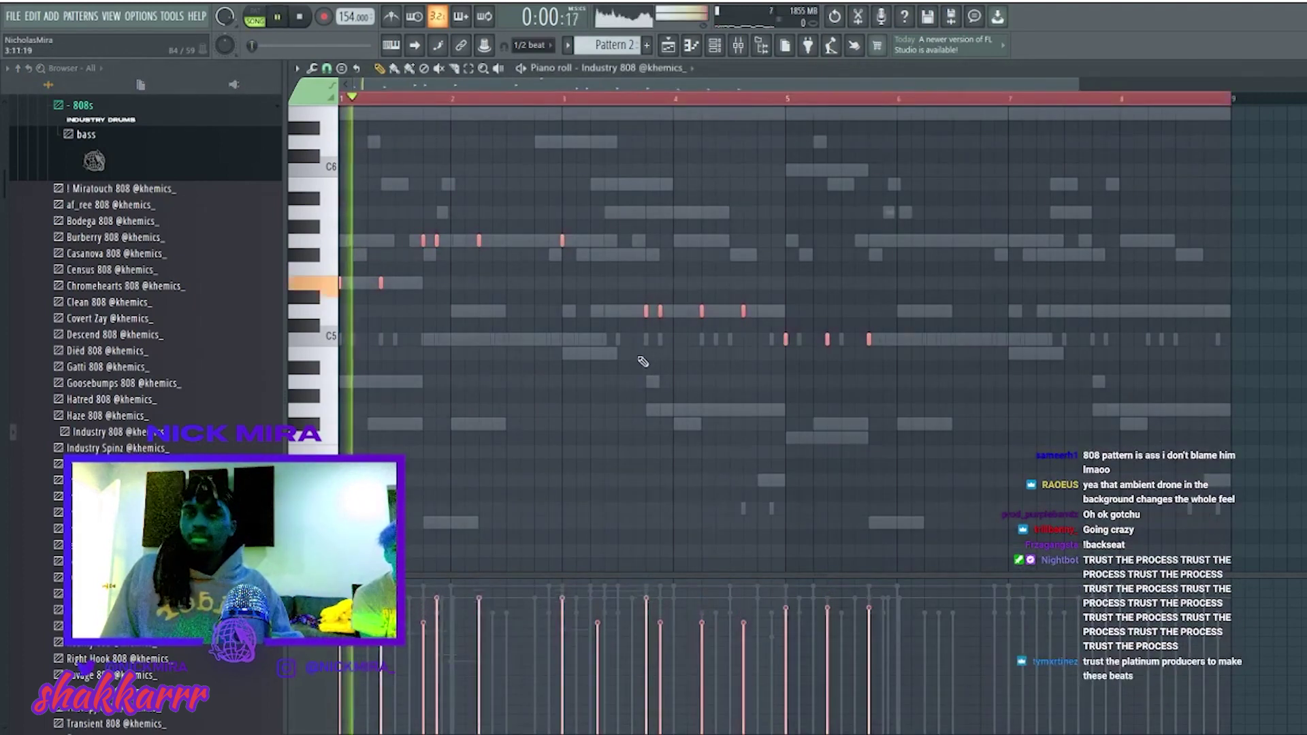
Swap the 808 channel's sample to ! Miratouch 808 and raise all its note velocities to an even, maximum level.
scroll(643, 363, up, 3)
drag(162, 196, 570, 141)
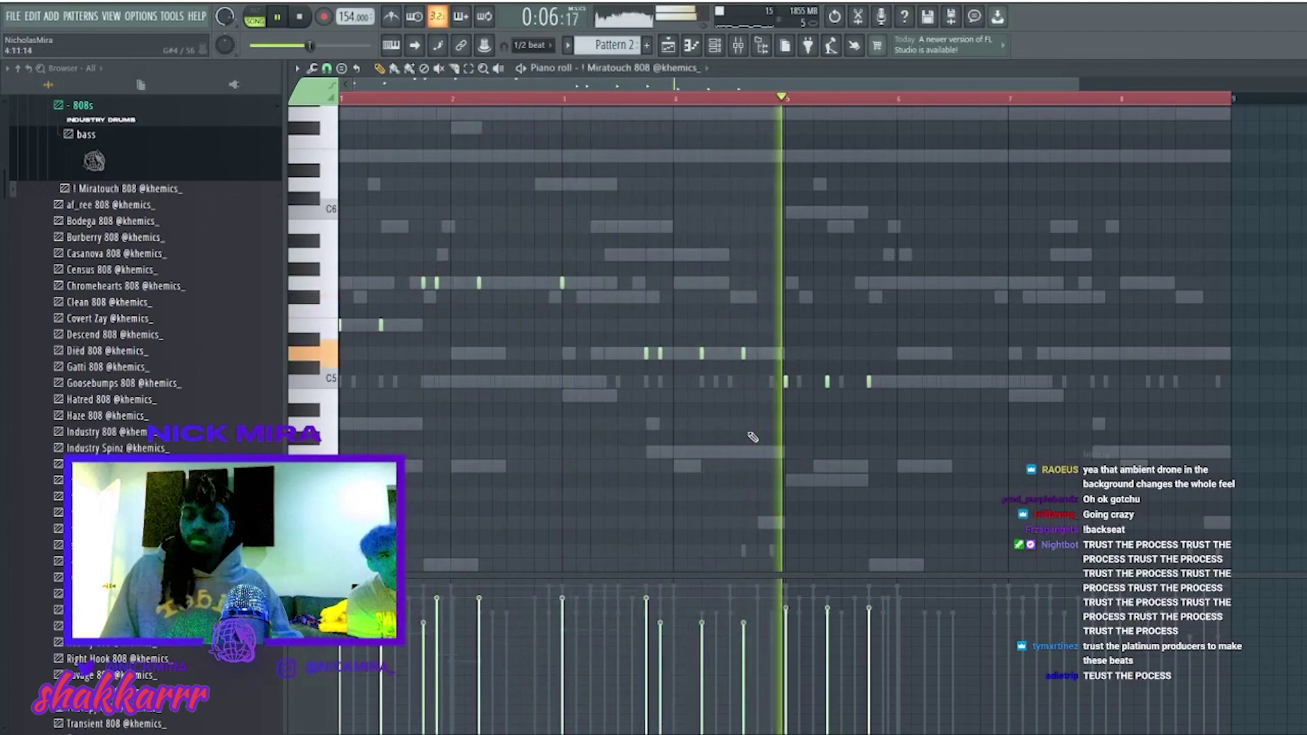
key(ctrl+a)
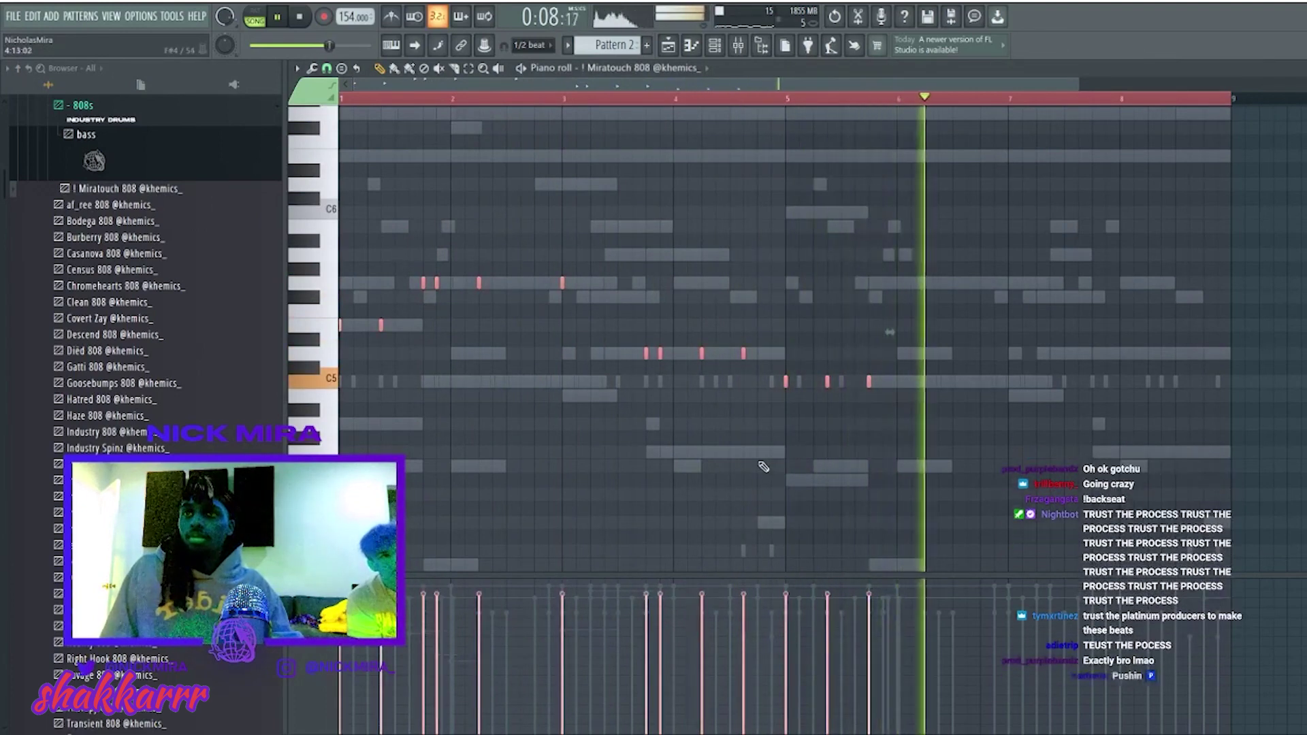
click(913, 396)
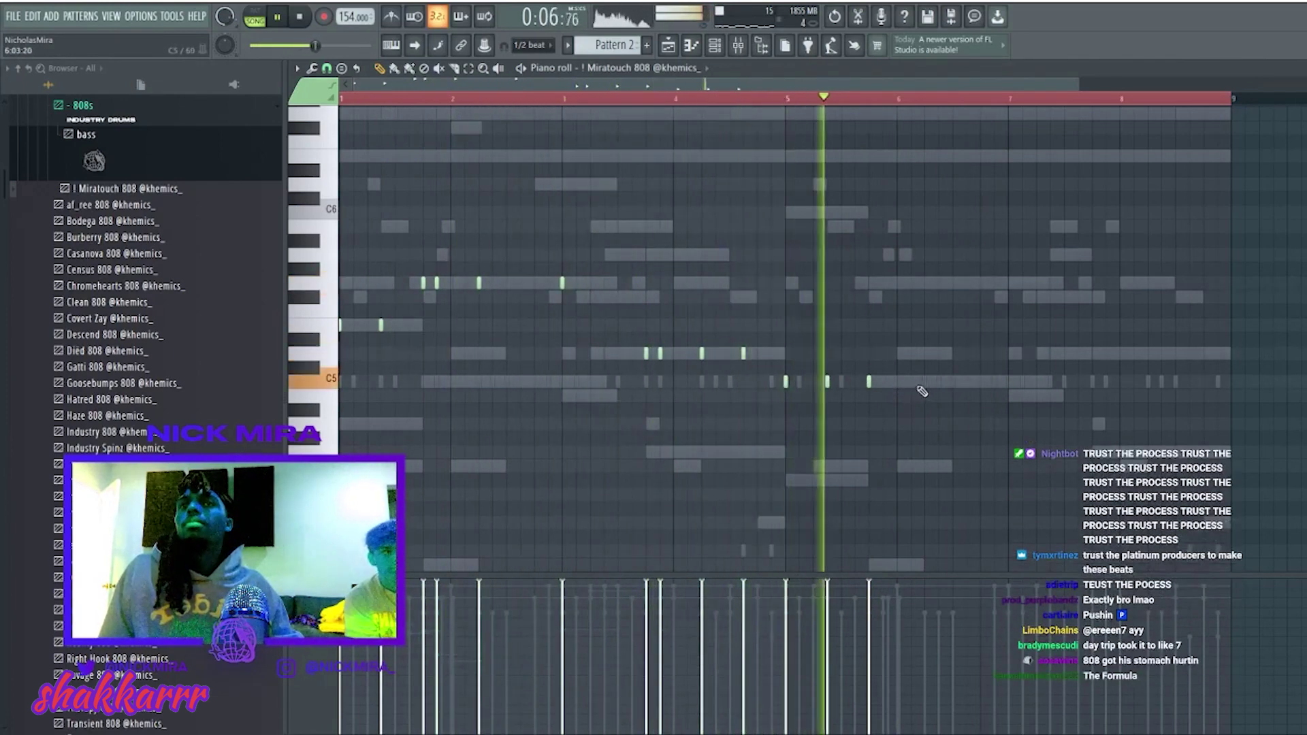
Add two C5 notes to the Miratouch 808 bassline in bar 6 and repeat the bar 5–6 notes across bars 7–8.
click(940, 382)
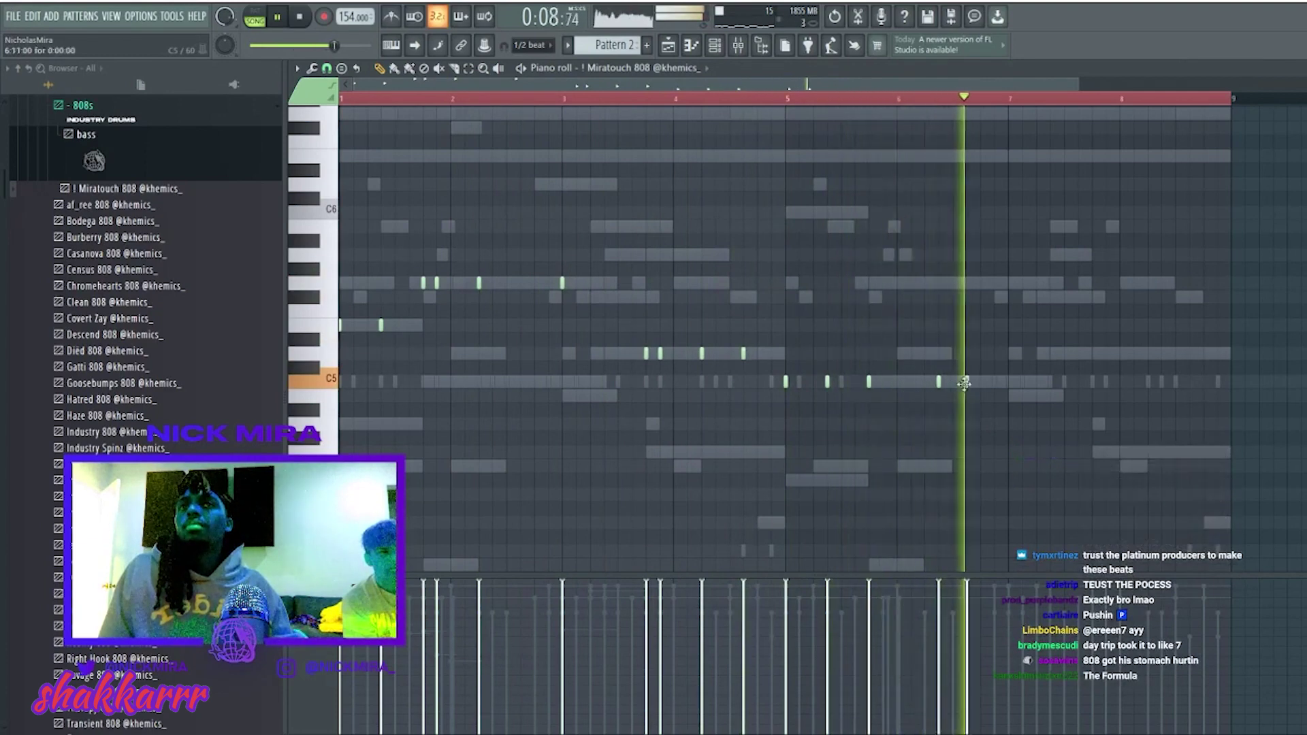
key(space)
click(1009, 339)
key(space)
drag(1014, 389, 788, 381)
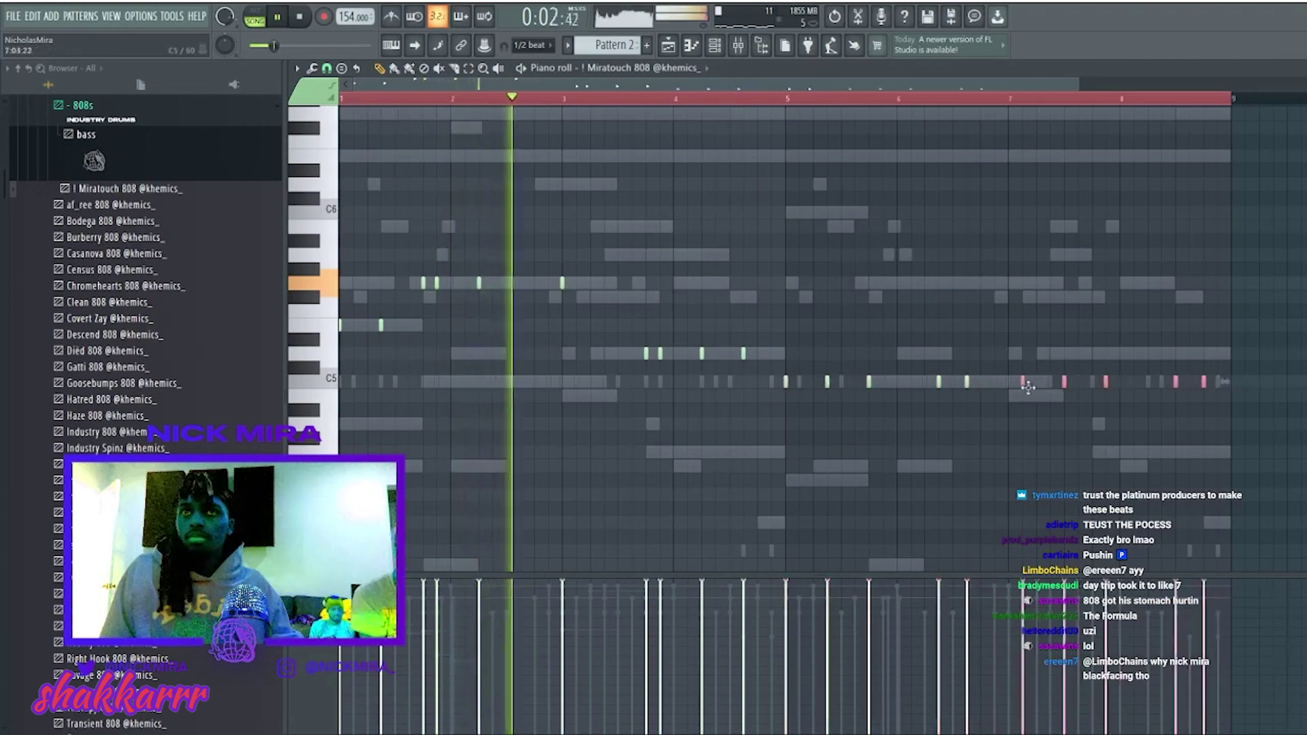
key(ctrl+b)
Vary the 808 ending: move bar 7's first note to C6, raise two bar 8 notes to D5, and finish with a D6 note.
scroll(1020, 390, up, 3)
drag(1051, 423, 1051, 254)
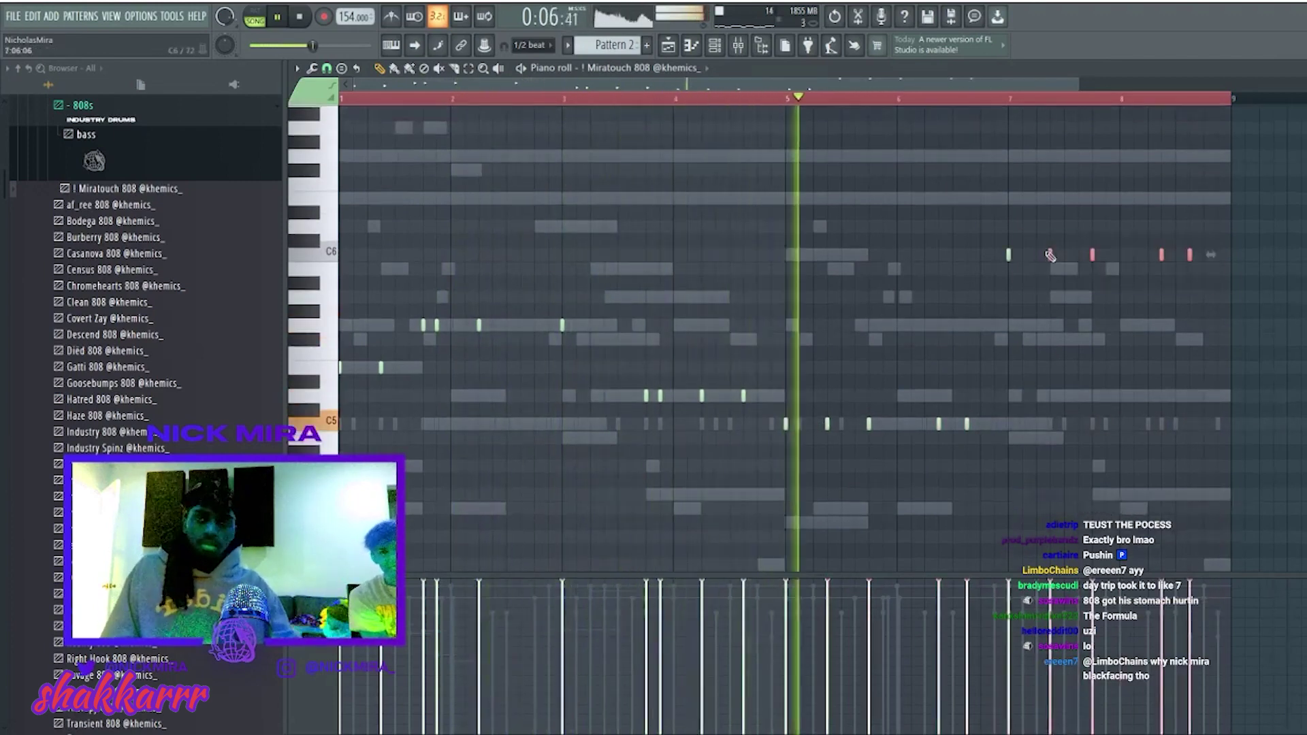
key(ctrl+z)
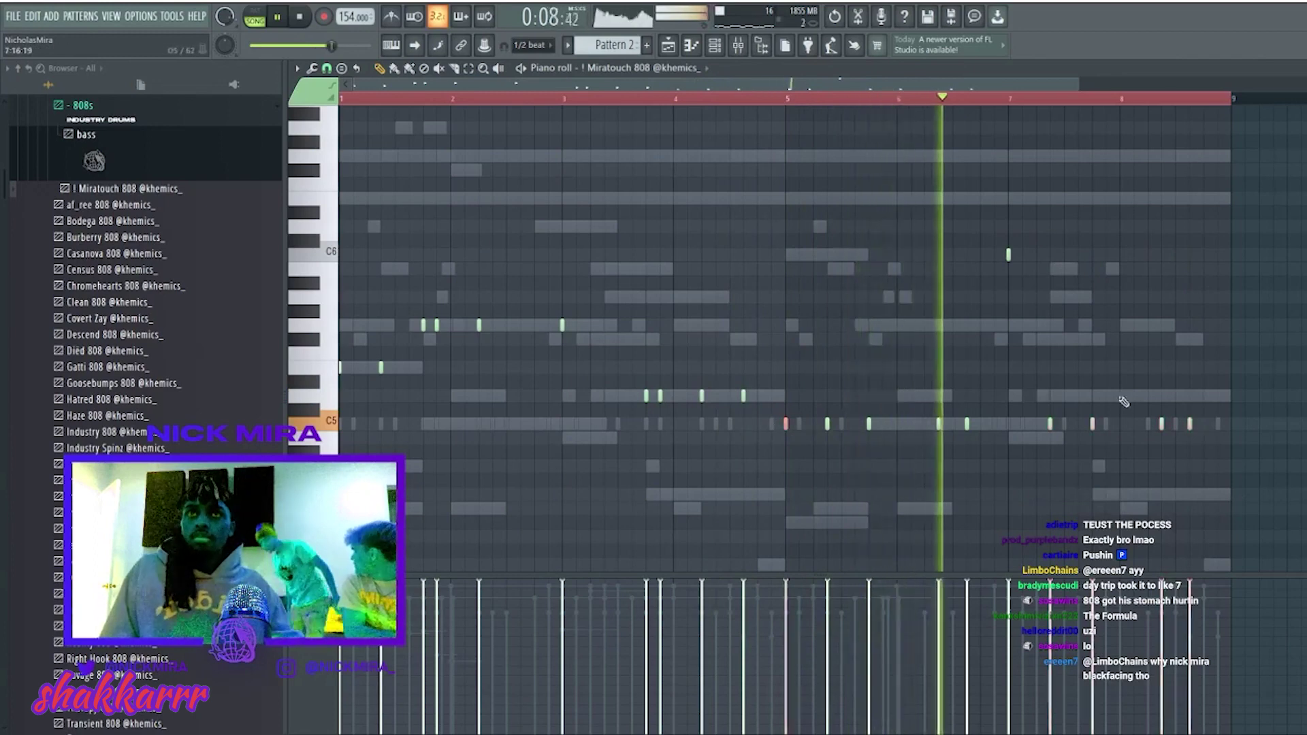
click(1134, 456)
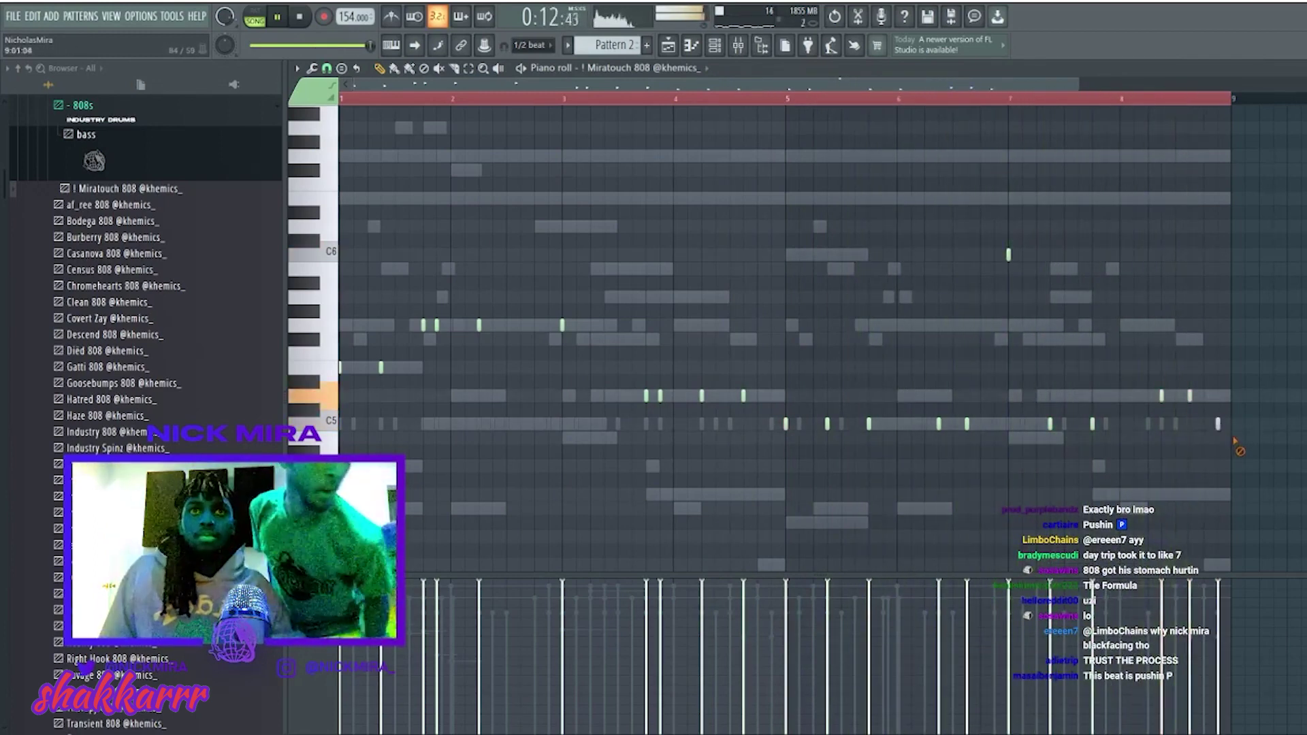
drag(1216, 396, 1218, 226)
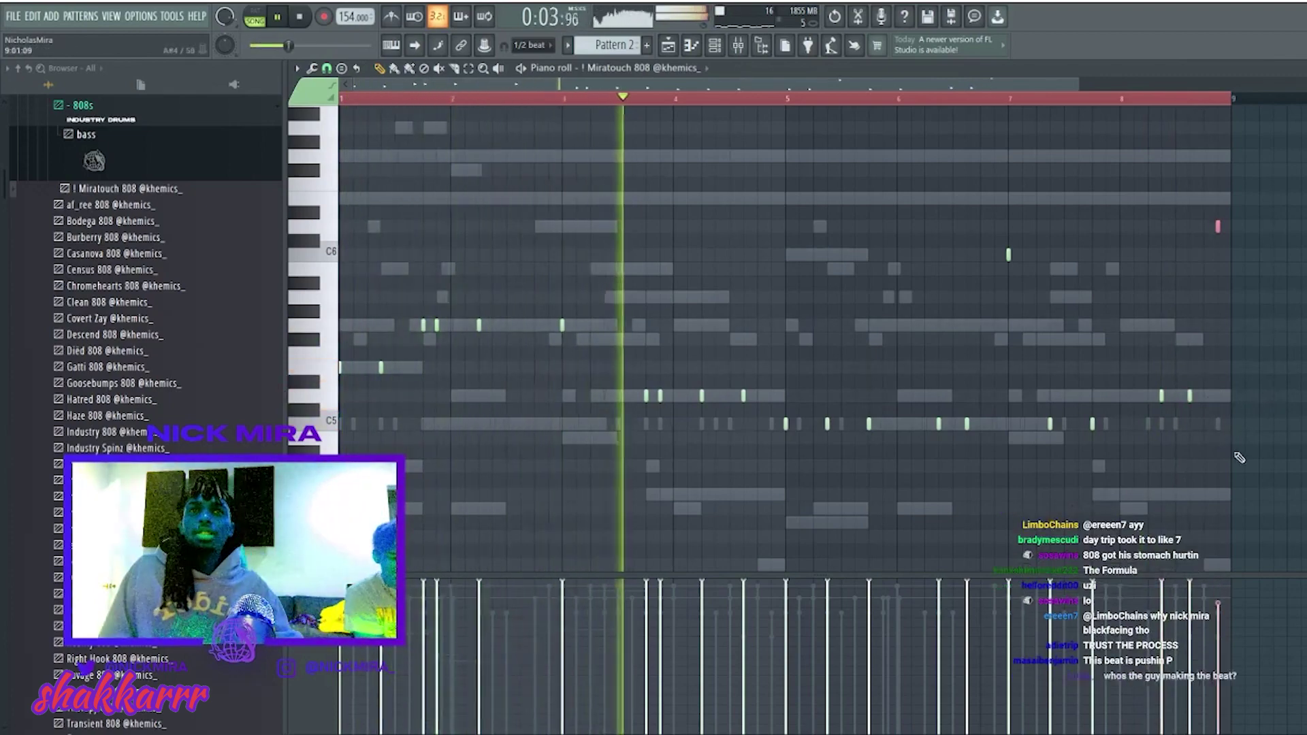
Look through the drum kit's sample folders below the 808s alongside the channel rack.
key(F7)
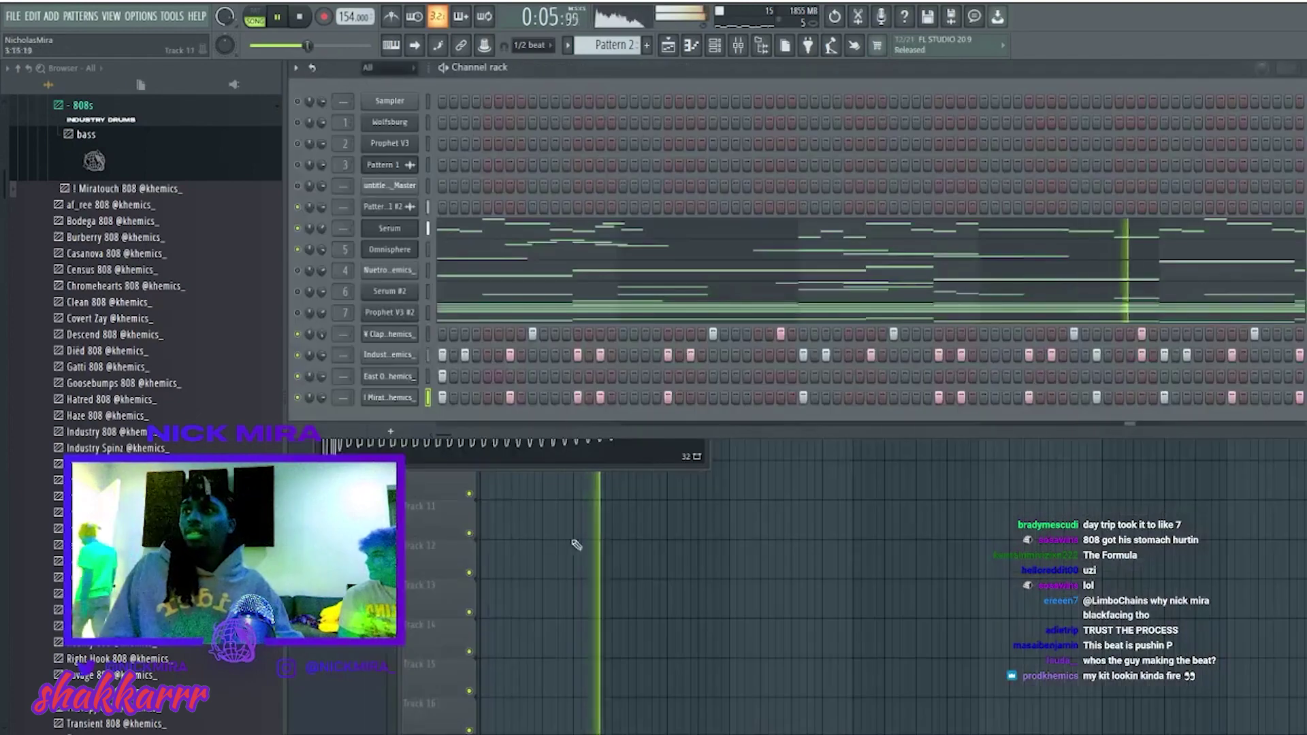
scroll(136, 154, down, 10)
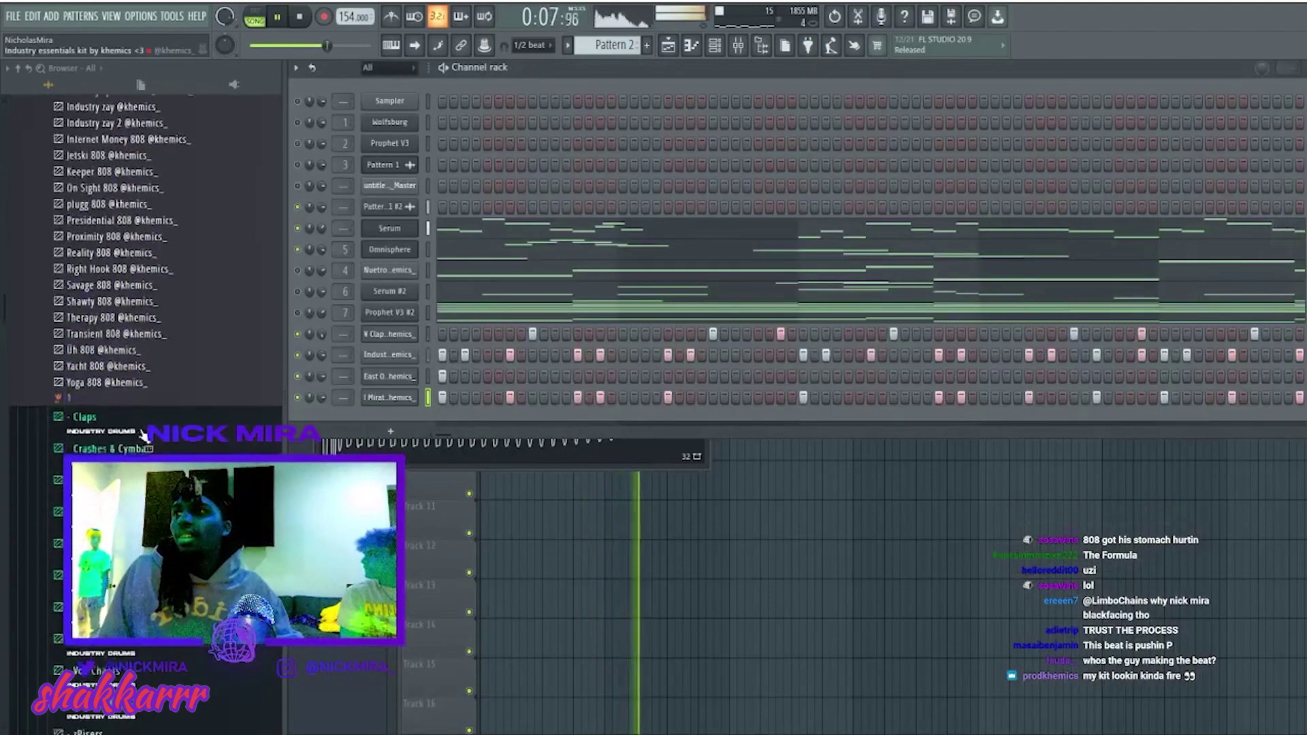
scroll(77, 368, down, 5)
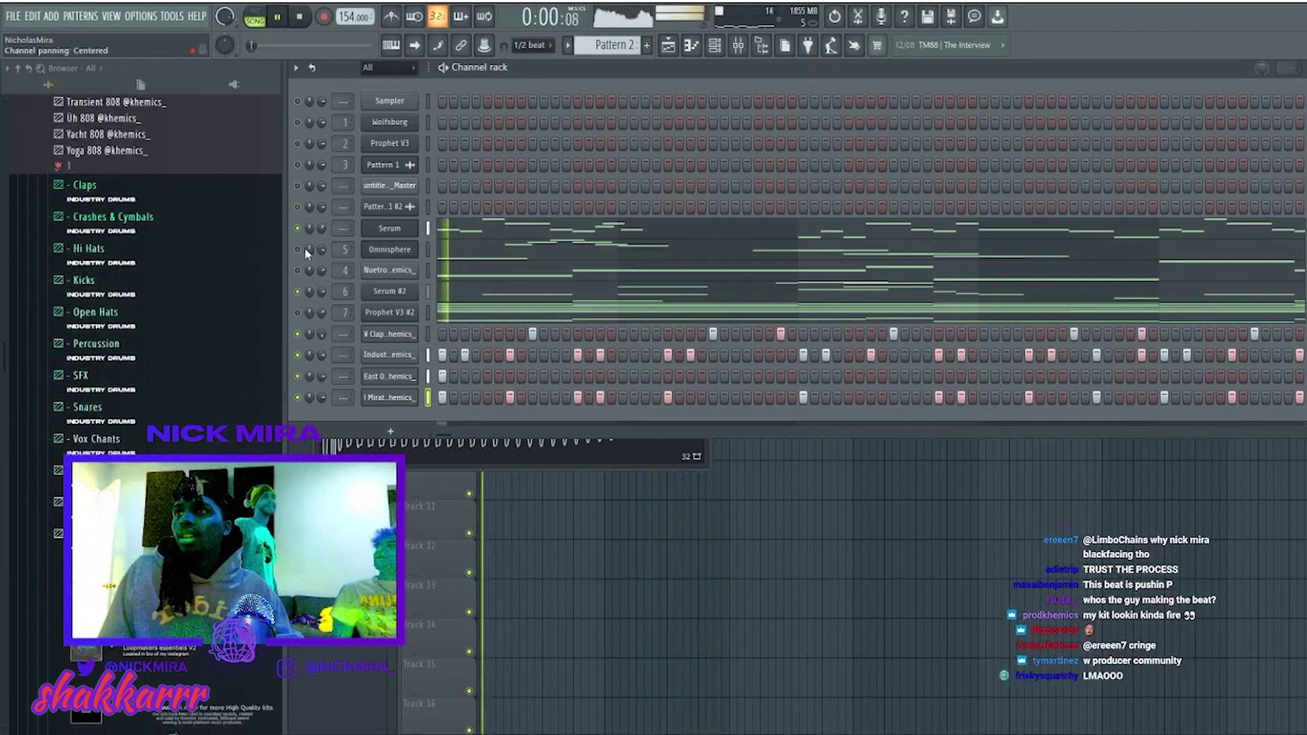
Add a rapid run of C5 notes on beat 2 of bar 1 in the Industry 2 Hihat piano roll.
double_click(448, 354)
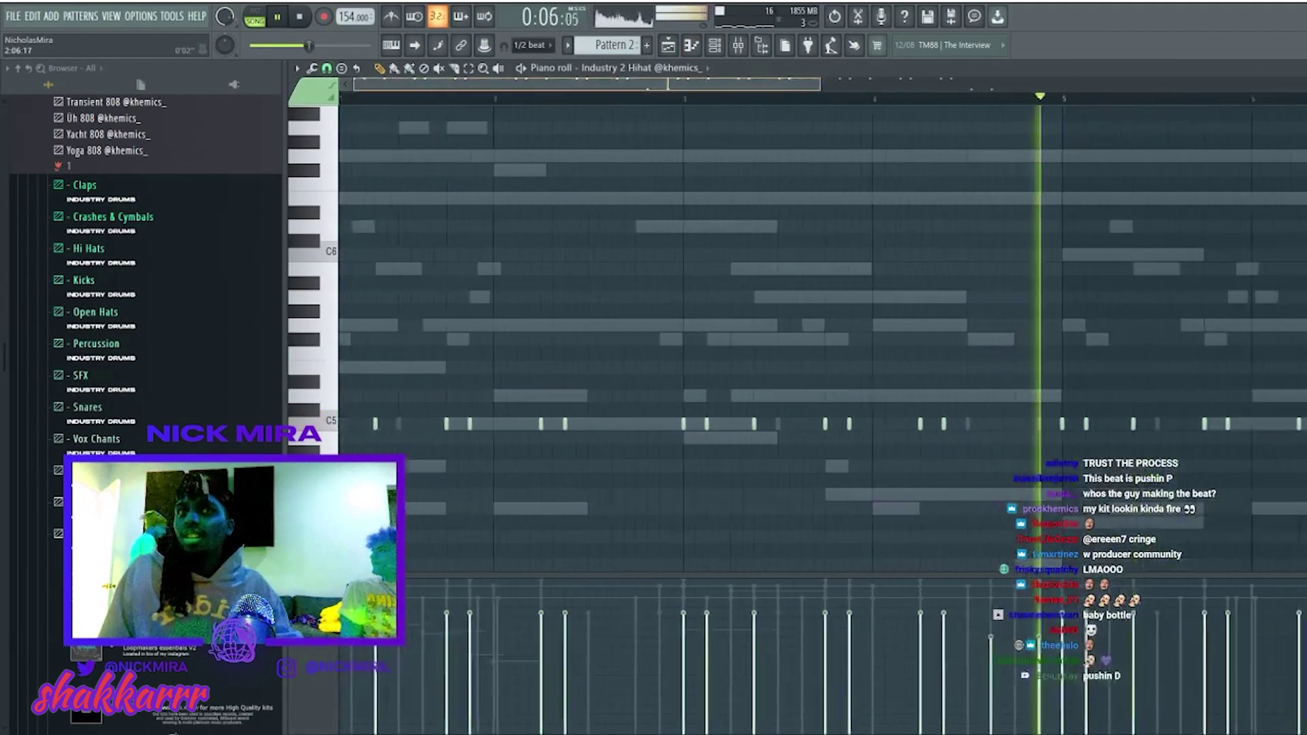
scroll(473, 425, up, 2)
key(space)
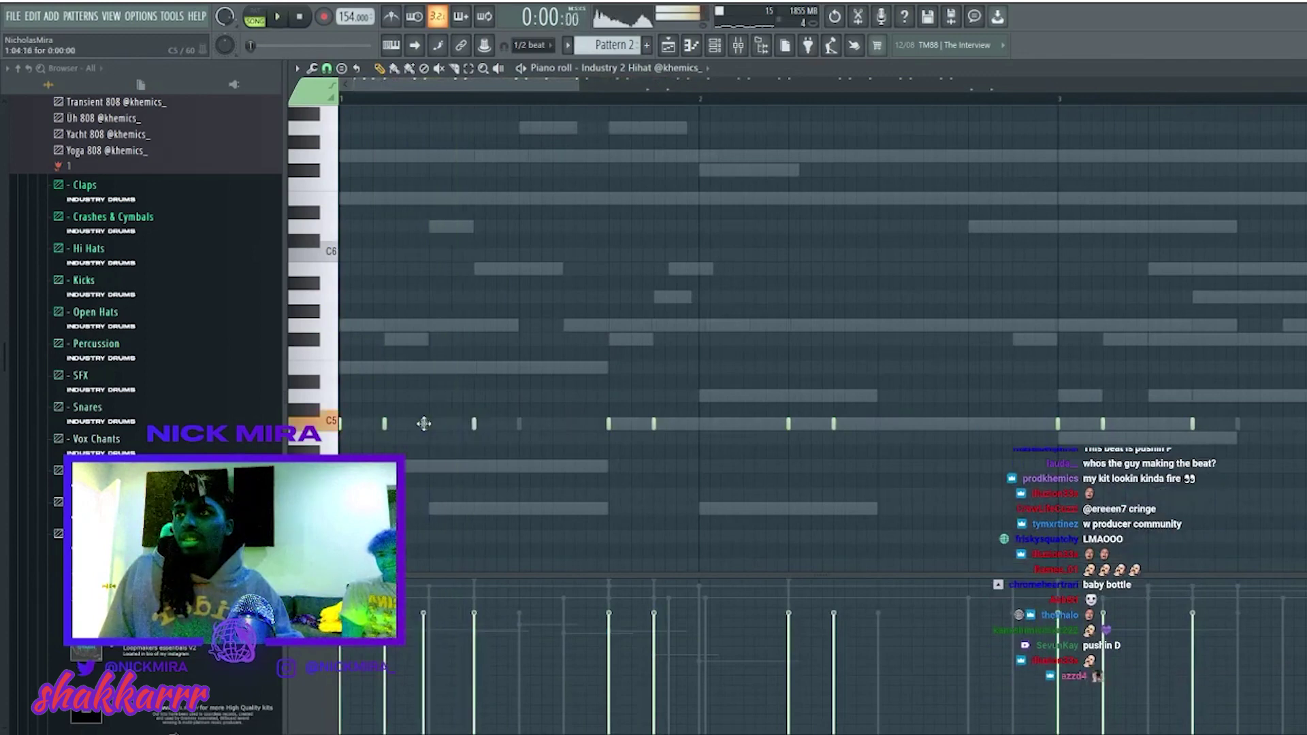
scroll(538, 407, up, 2)
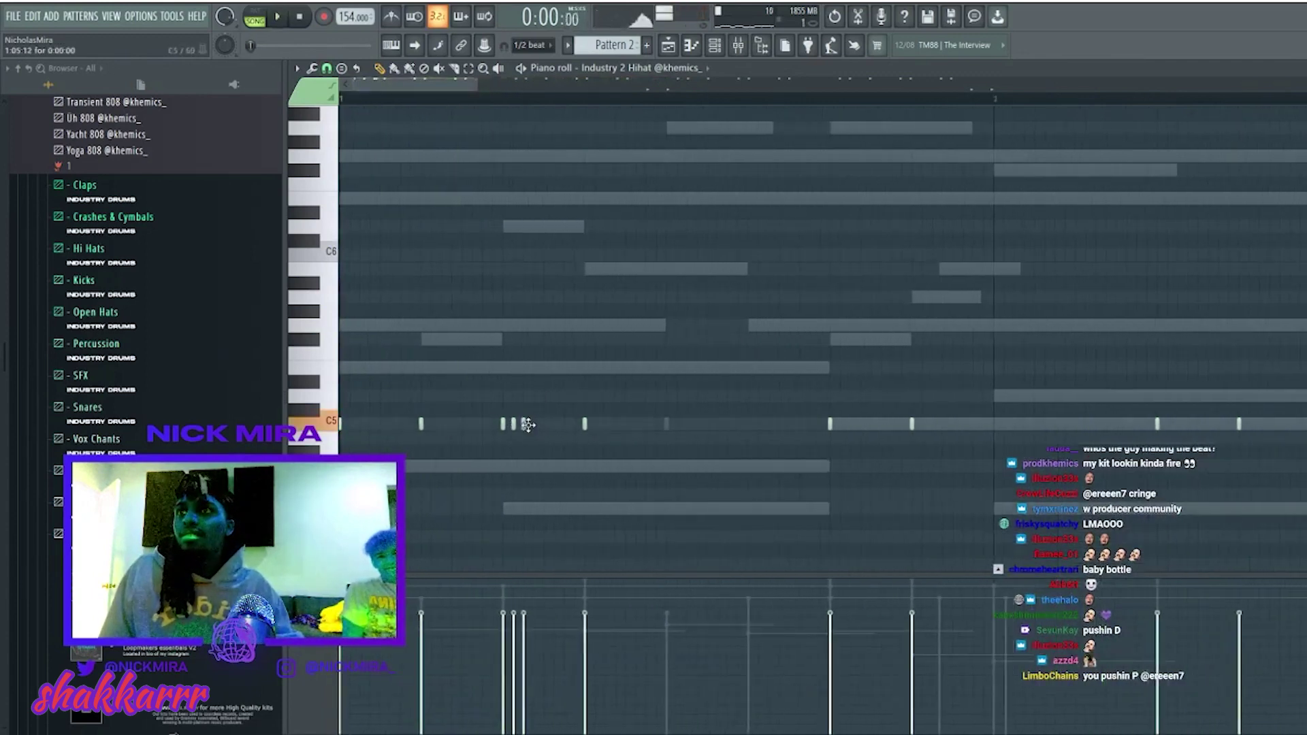
click(533, 423)
click(554, 423)
click(564, 424)
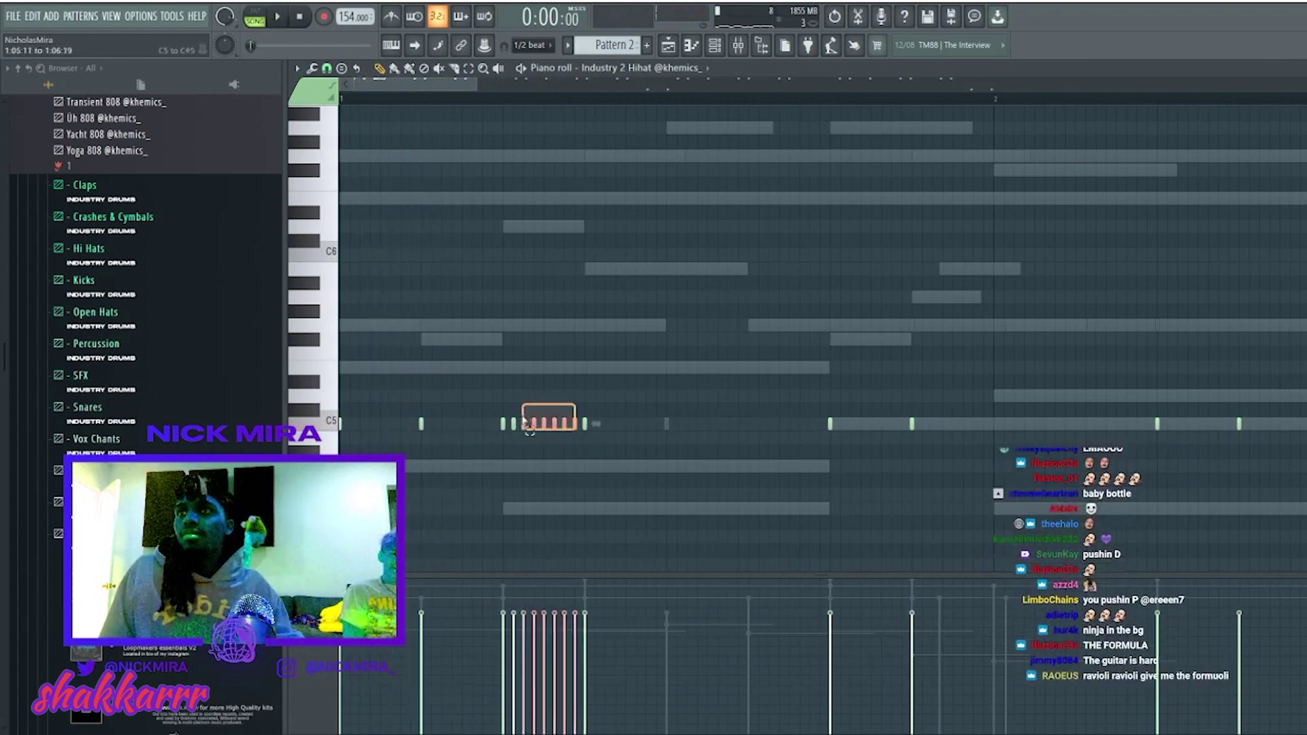
Select the added hi-hat run notes in bar 1, shape their velocities into a descending ramp, and play the pattern.
drag(529, 430, 530, 432)
key(space)
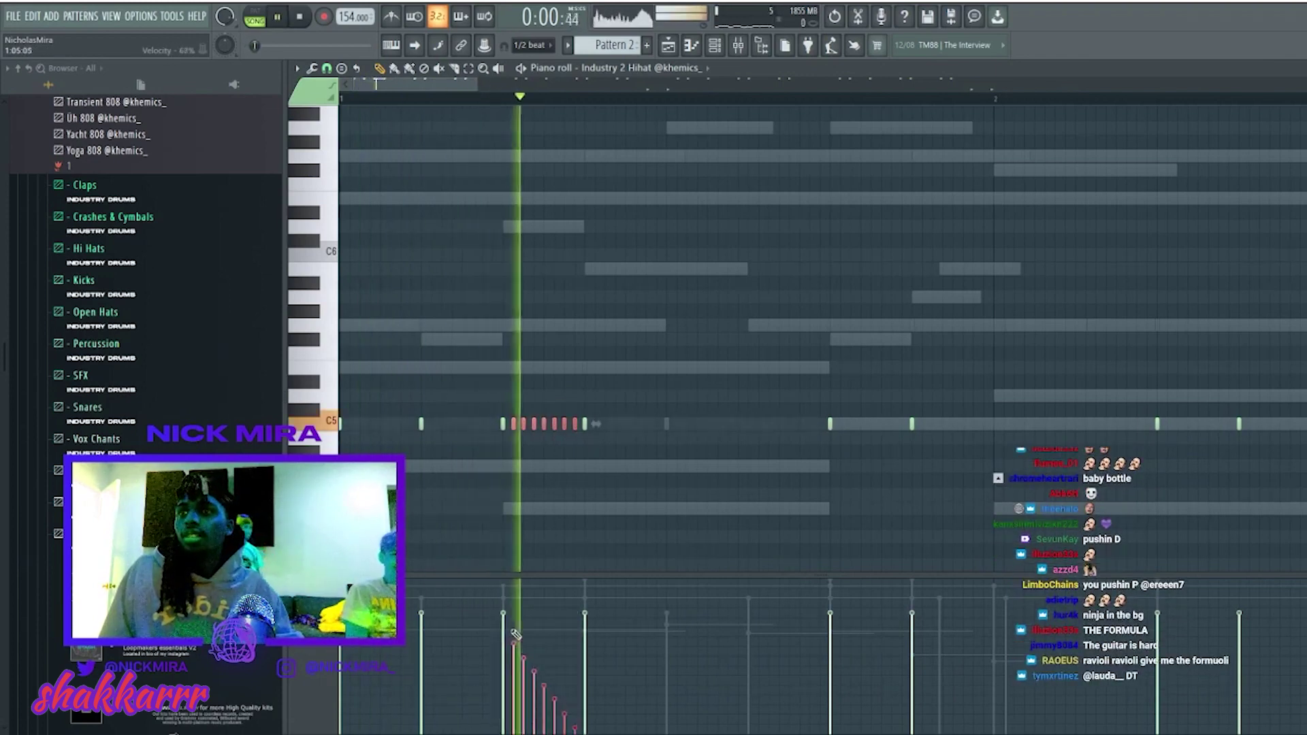
click(737, 261)
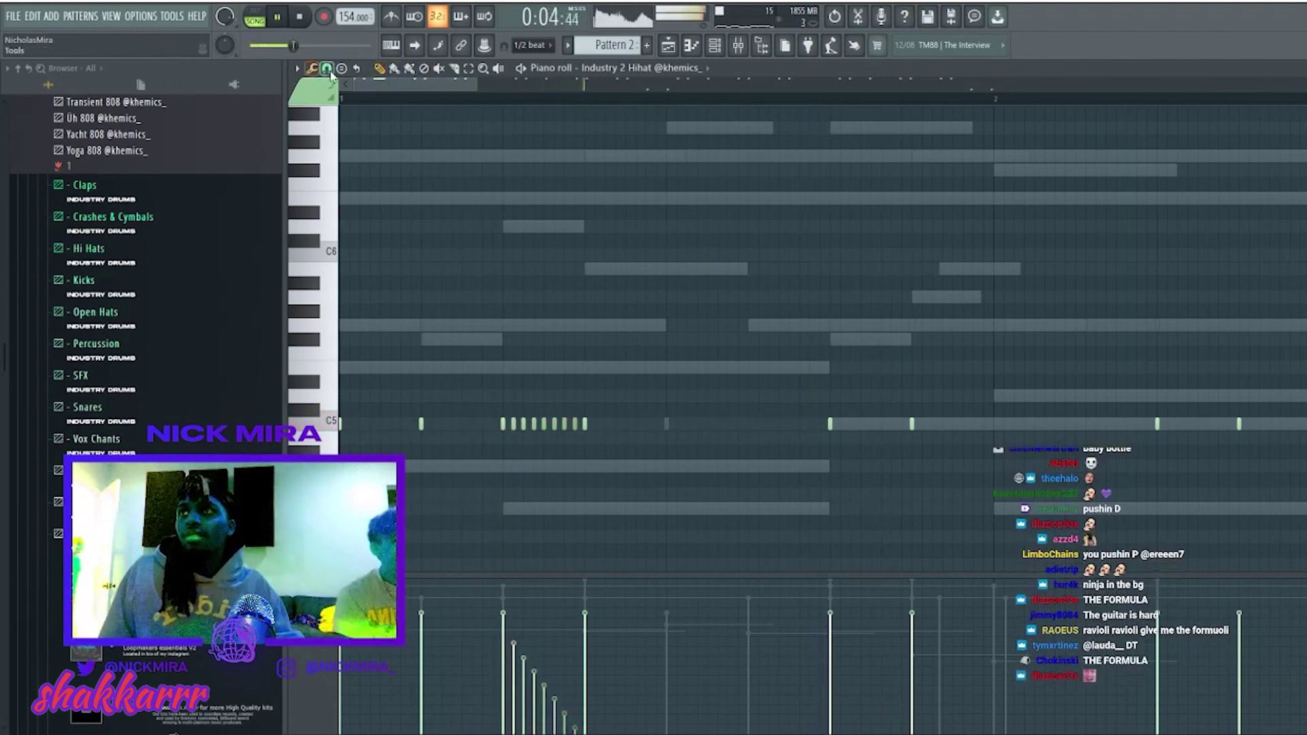
Lengthen the hi-hat note at step 7 of bar 2 and duplicate it twice to form a triplet.
scroll(425, 146, down, 2)
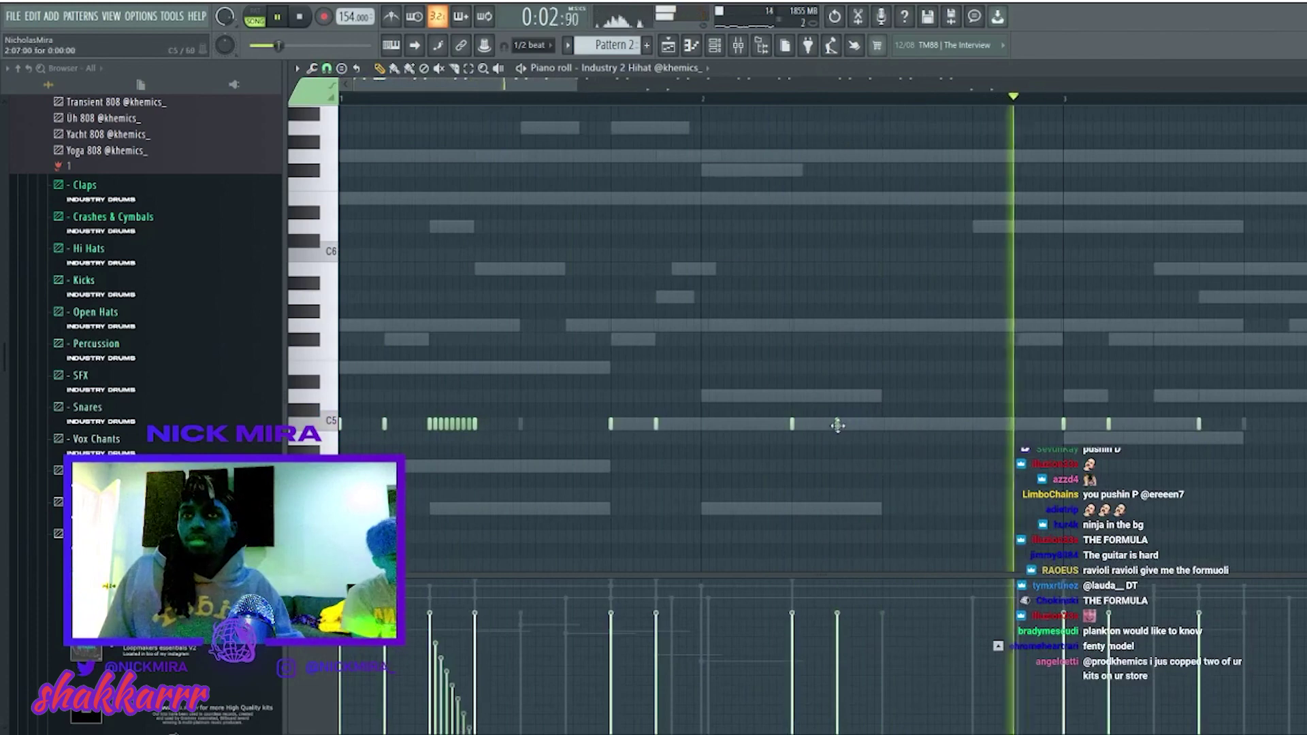
scroll(871, 422, up, 2)
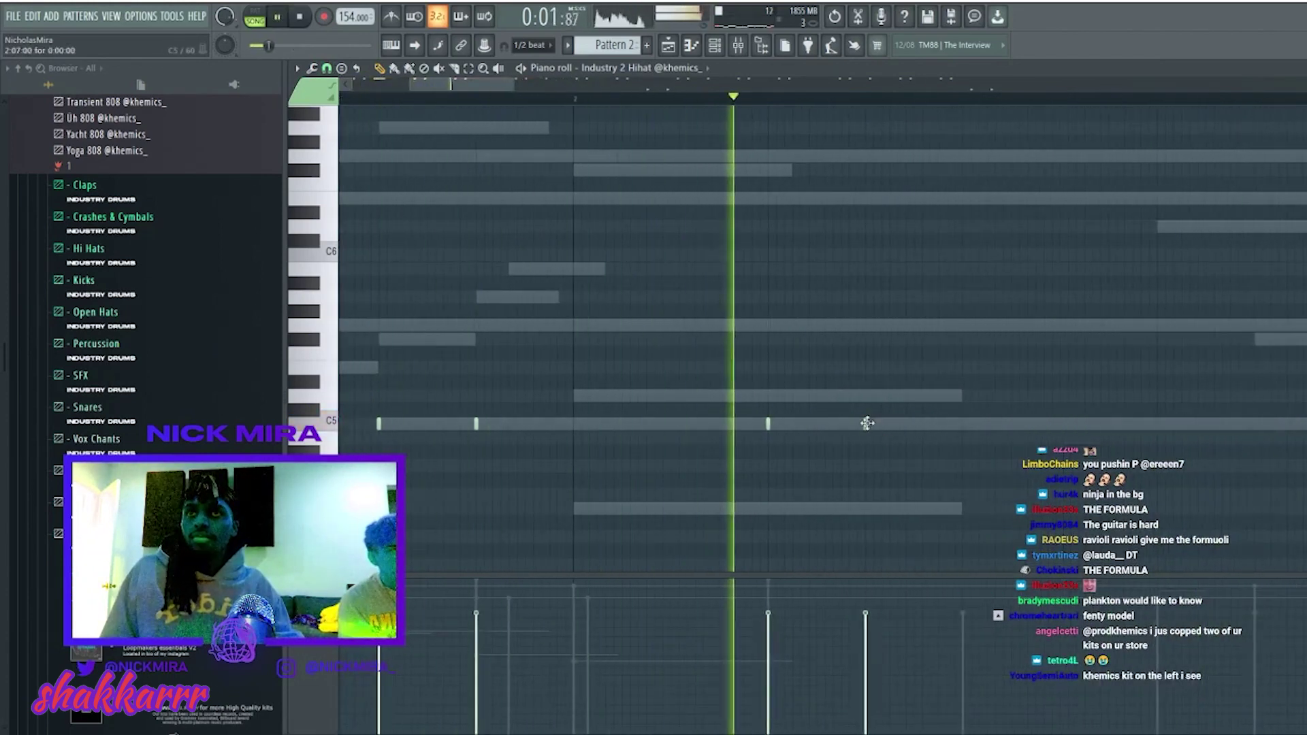
drag(868, 423, 900, 424)
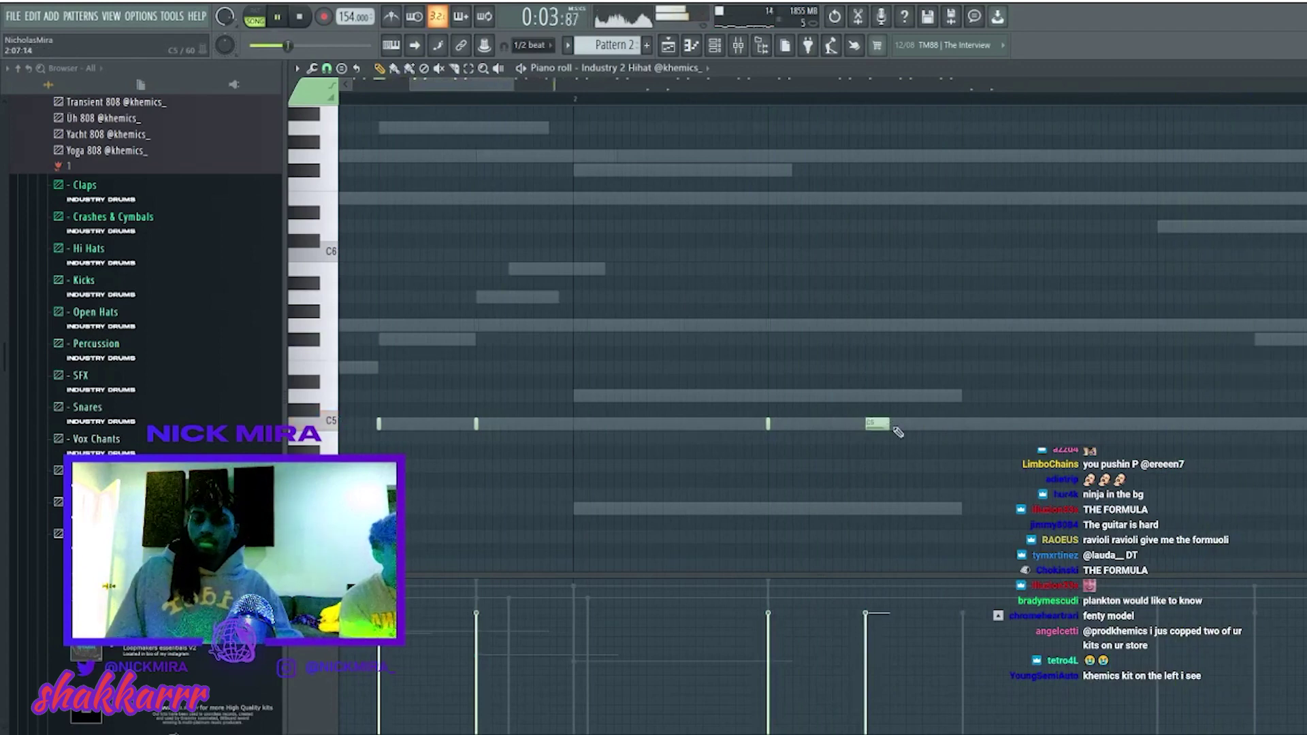
key(ctrl+b)
key(ctrl+b)
scroll(1001, 102, down, 3)
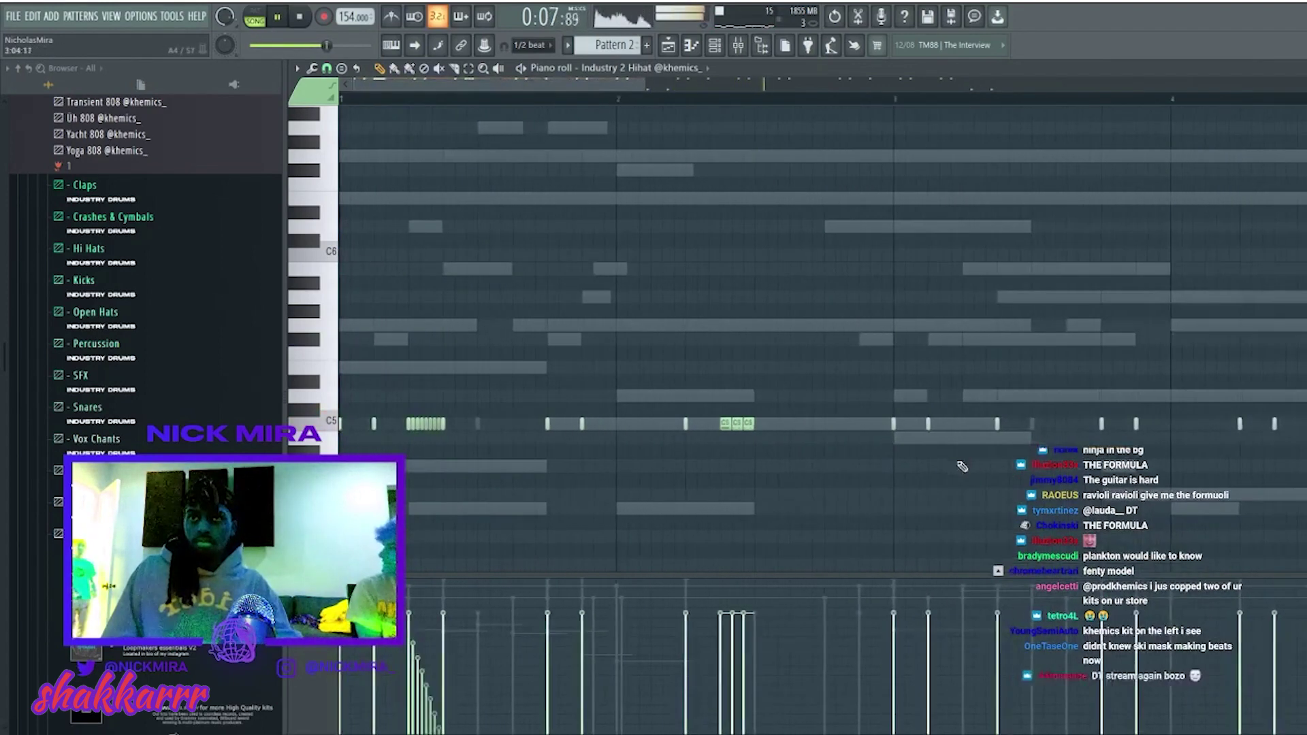
Review the hi-hat notes and the full Miratouch 808 pattern in the piano roll.
scroll(950, 90, up, 1)
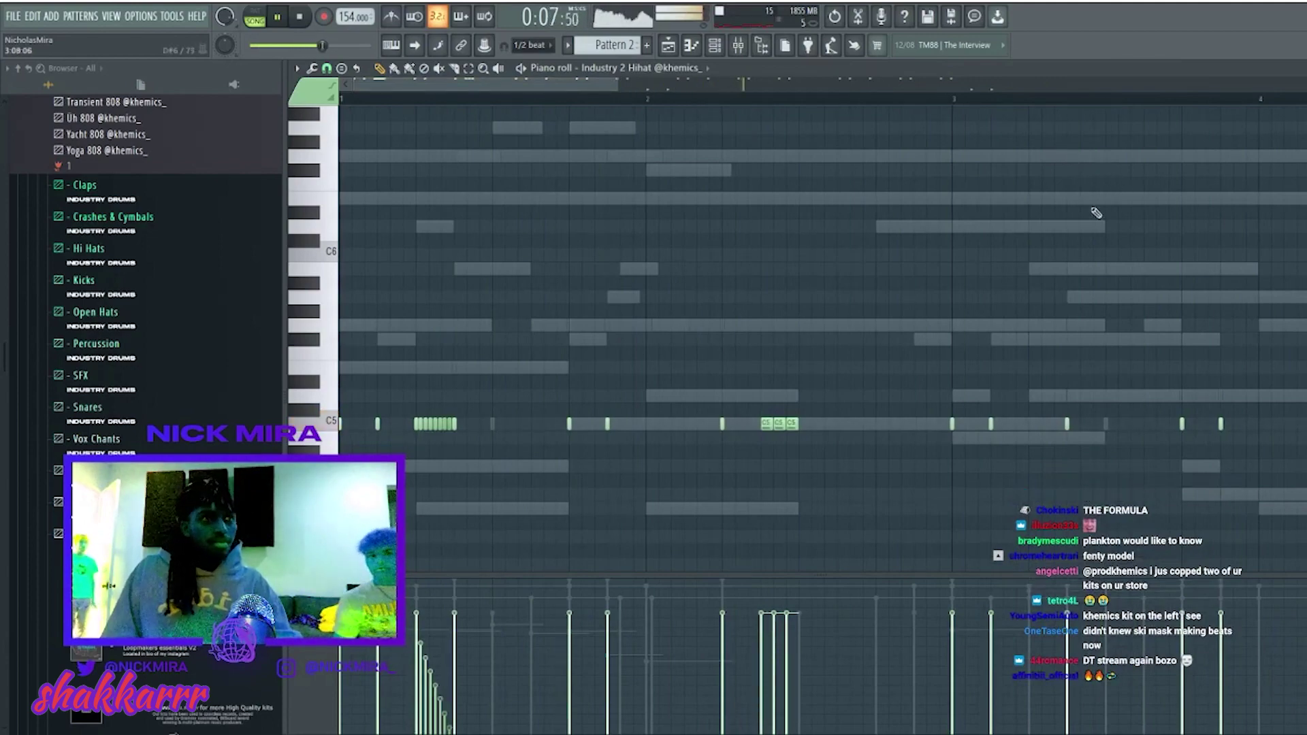
key(F6)
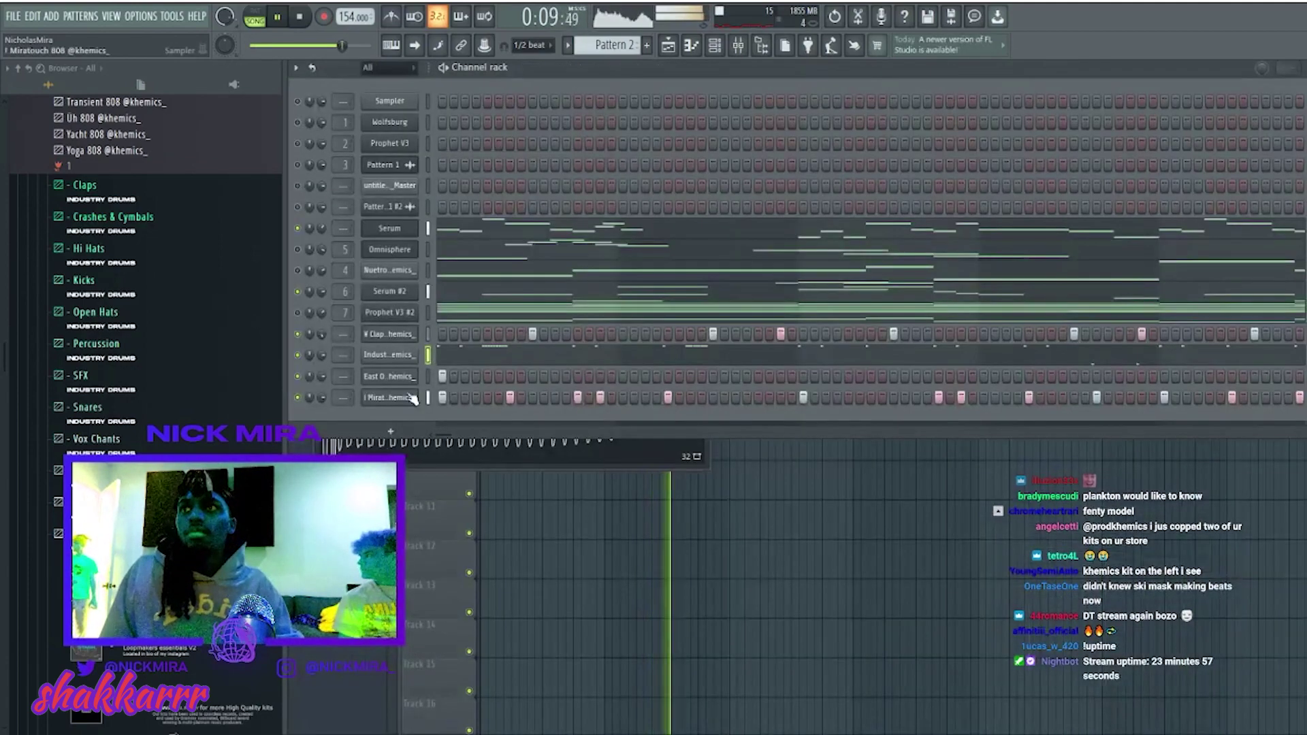
key(F6)
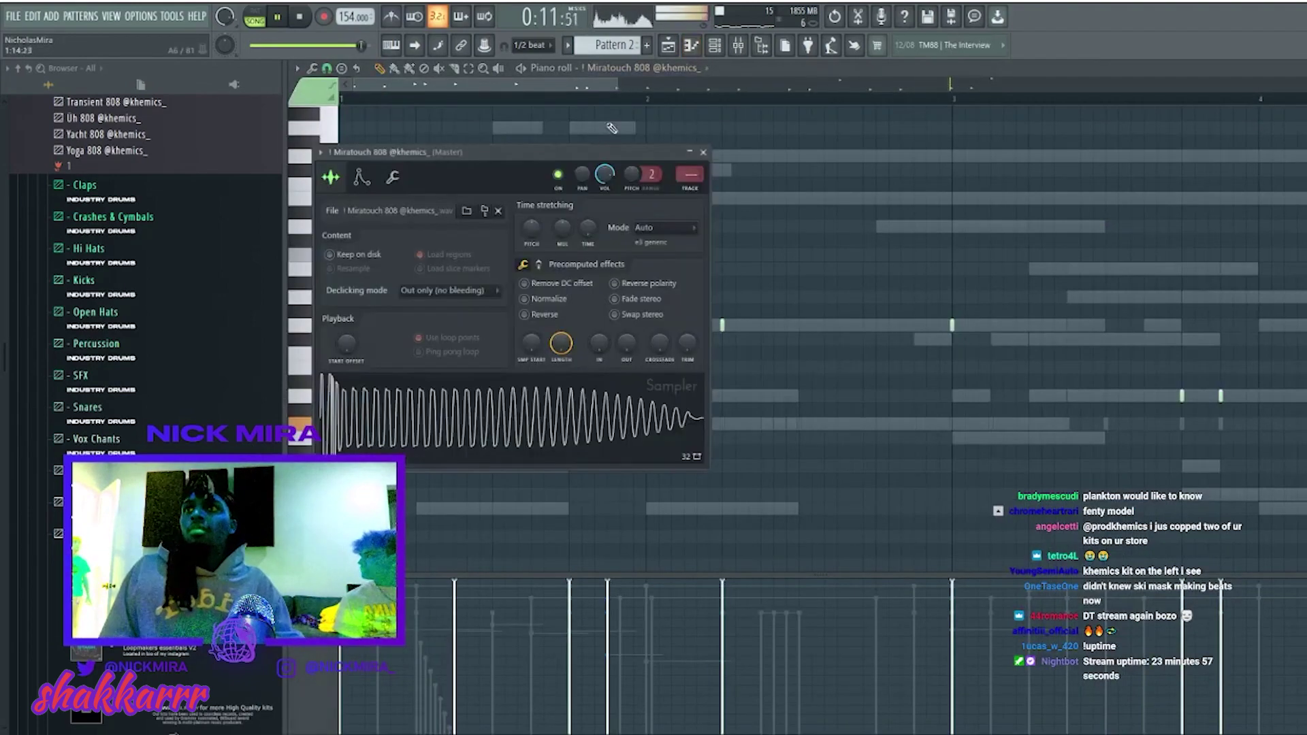
key(Escape)
scroll(611, 128, down, 3)
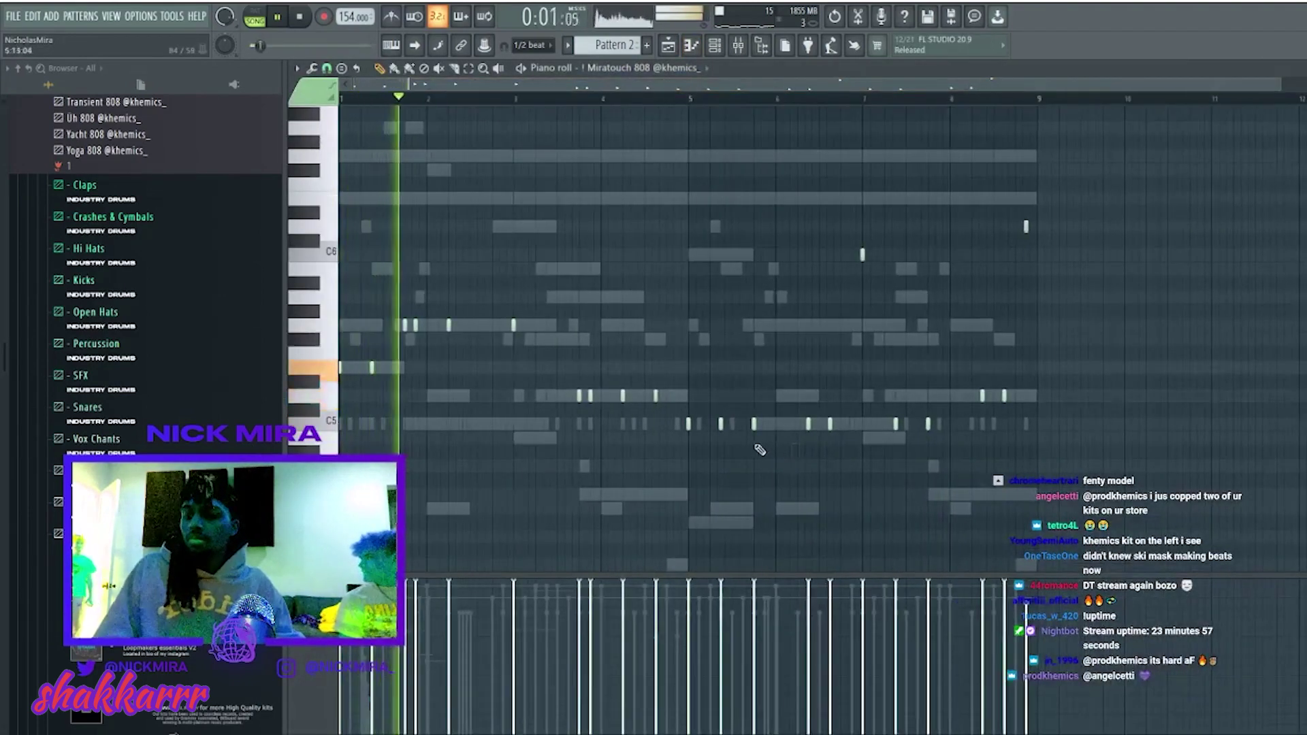
key(F6)
key(Escape)
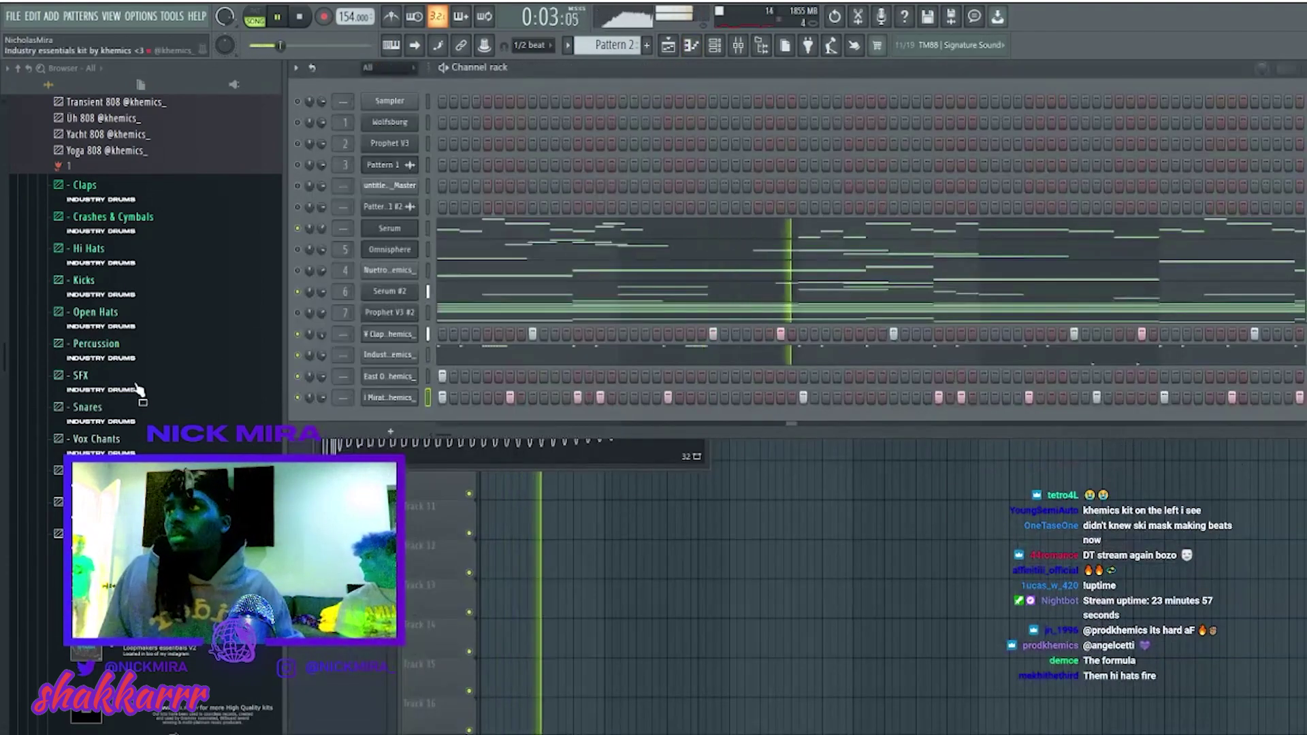
click(87, 406)
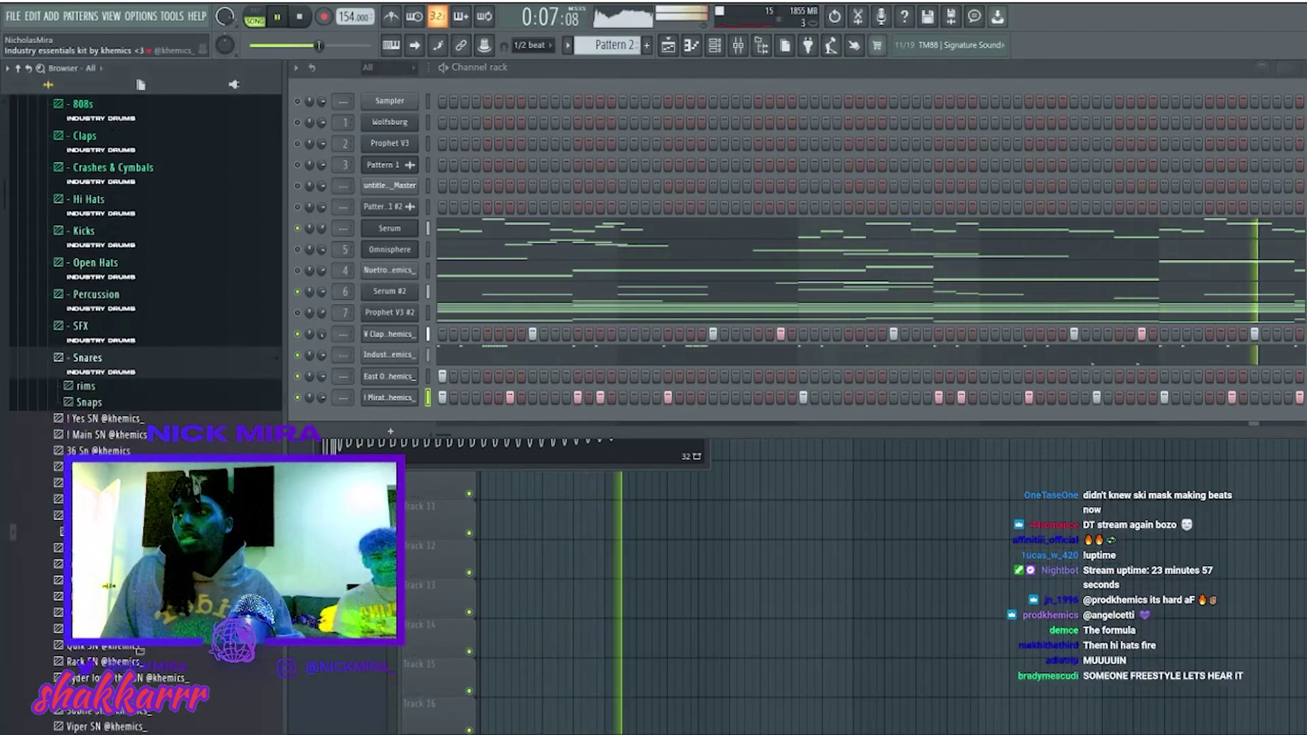
scroll(143, 408, down, 3)
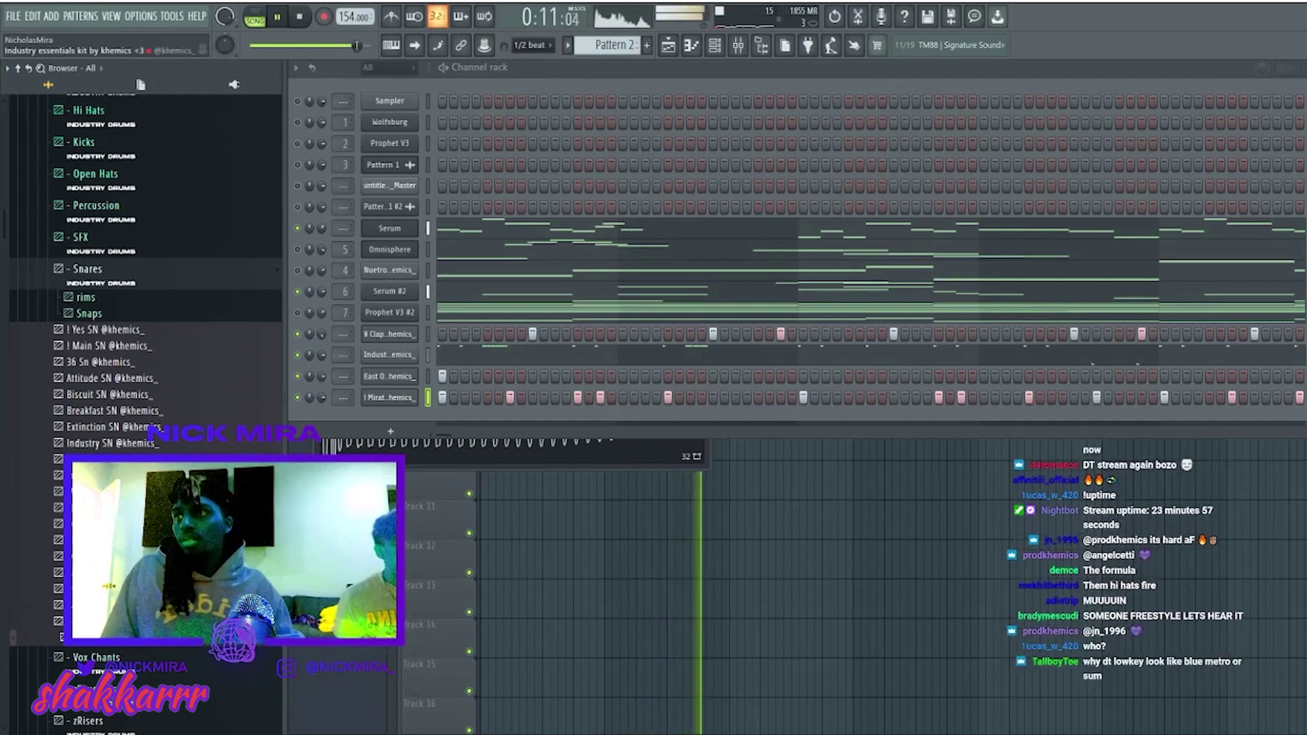
scroll(143, 341, up, 3)
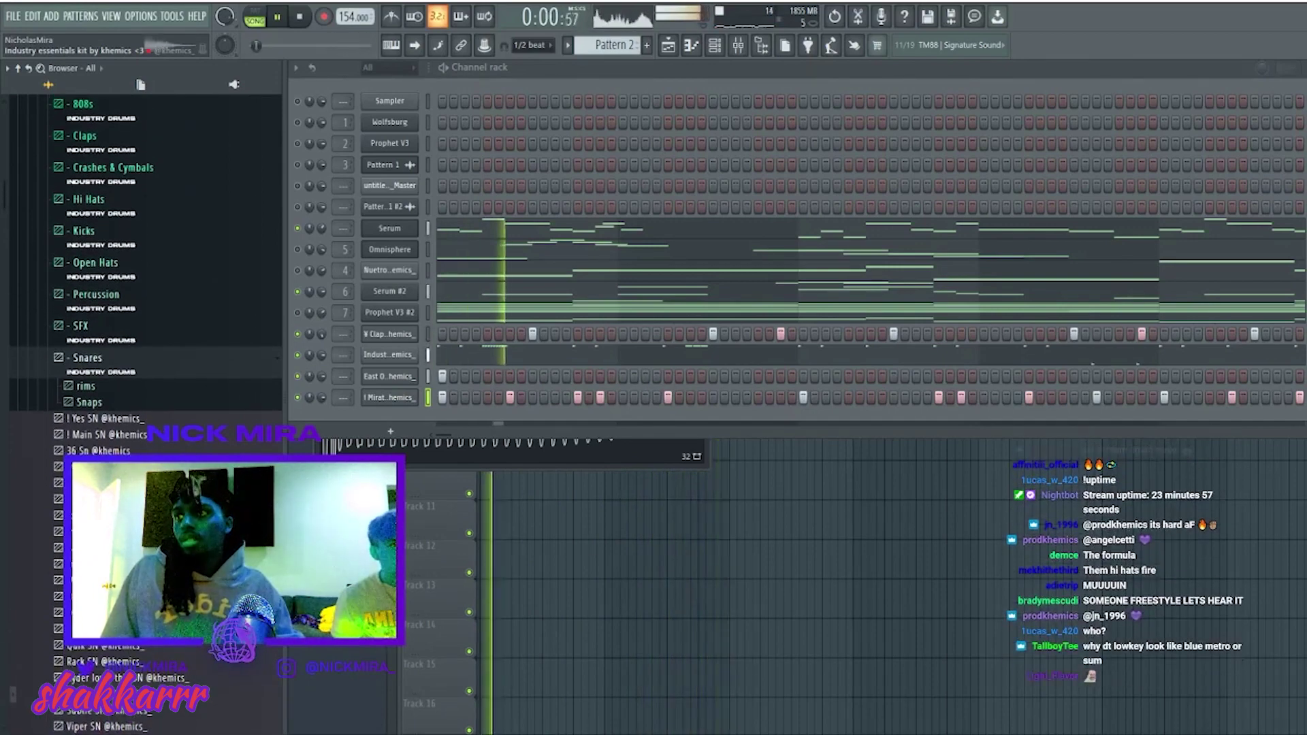
drag(102, 693, 499, 409)
Place a Save SN snare hit on the third step and repeat it every two bars across the eight-bar pattern.
click(465, 418)
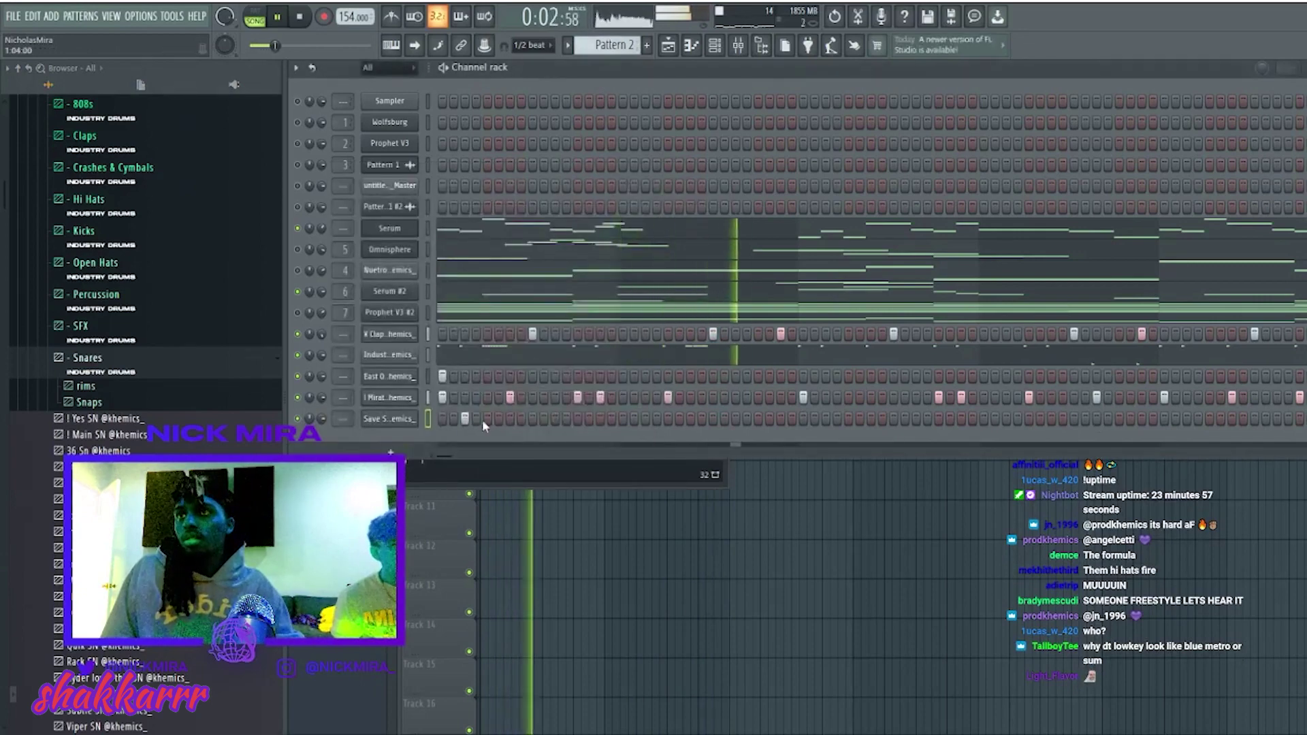
key(F7)
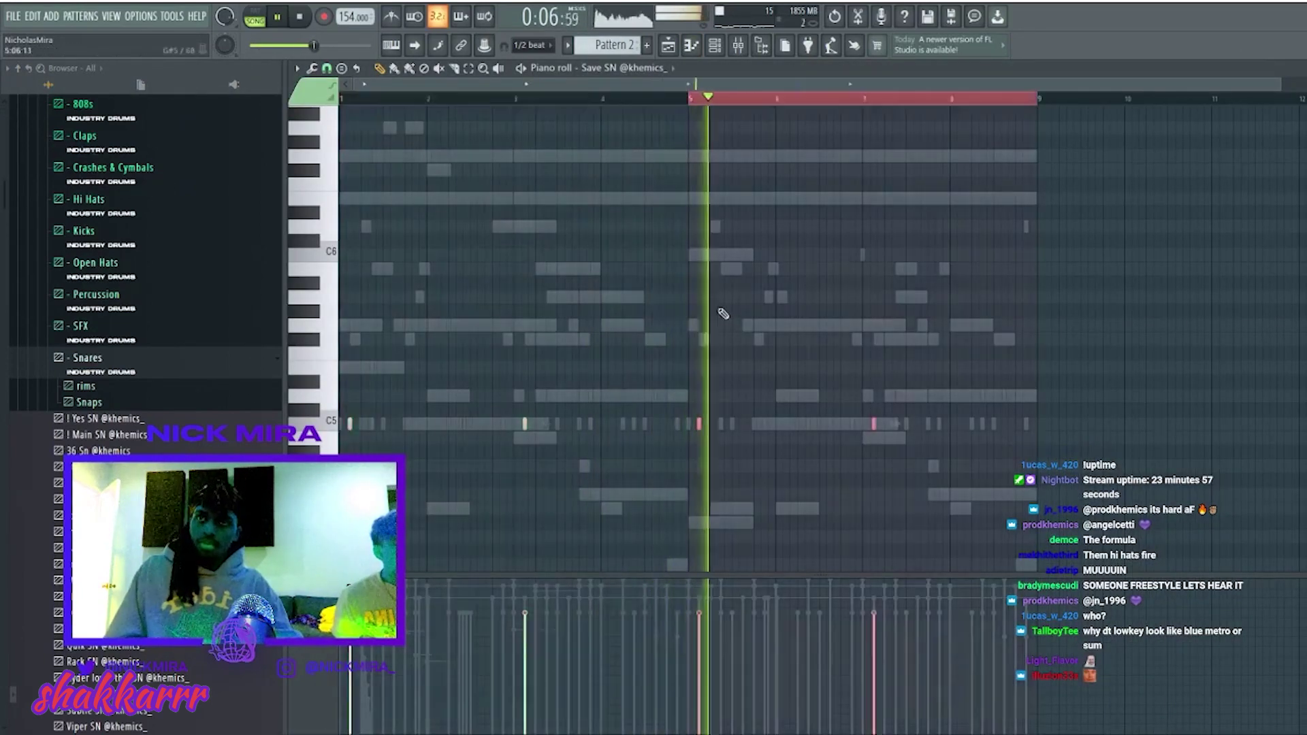
key(F7)
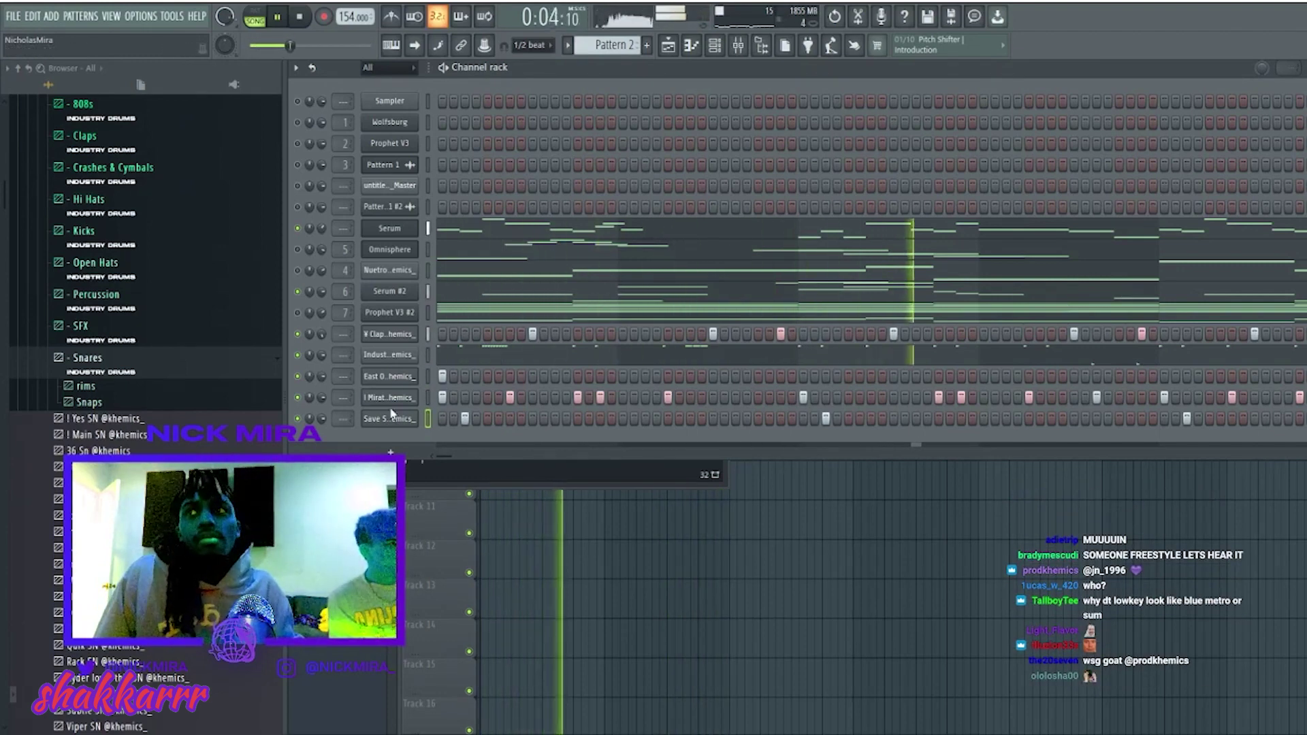
Set the tempo to 155 and transpose the channels from Serum through Prophet V3 #2 up one semitone.
click(427, 292)
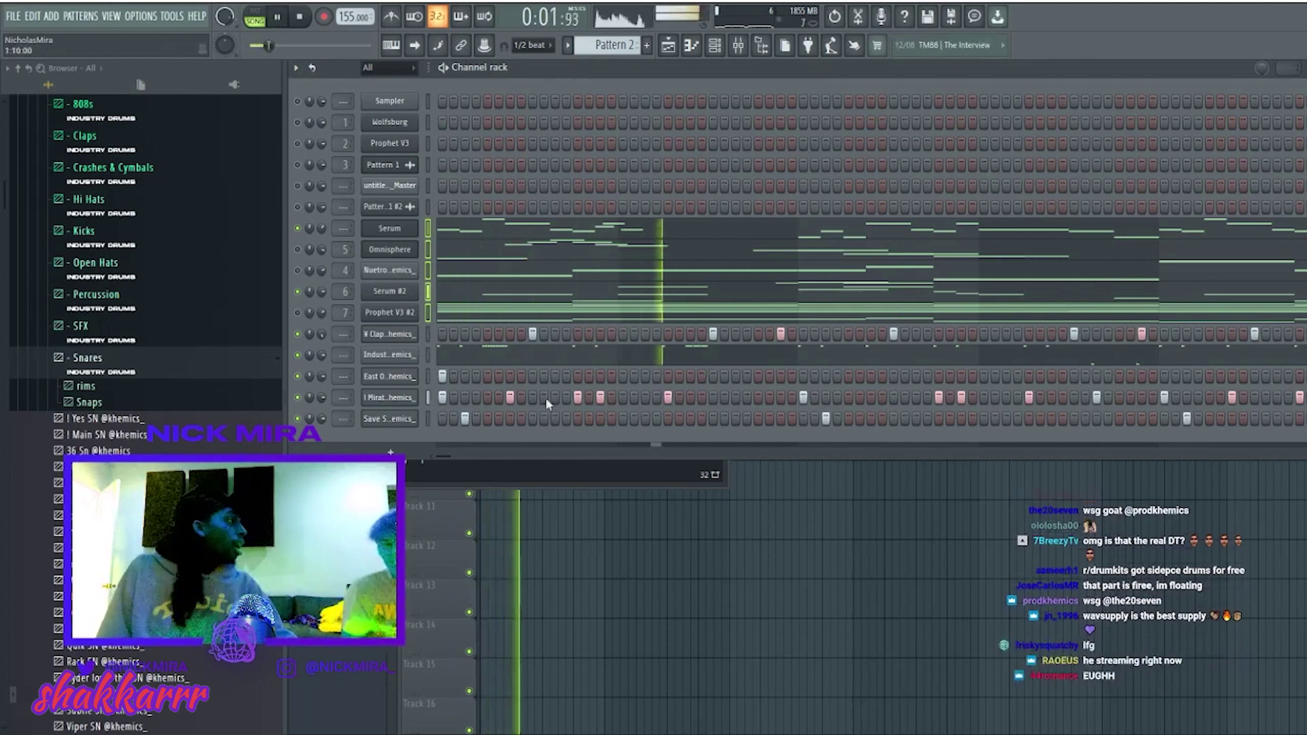
key(space)
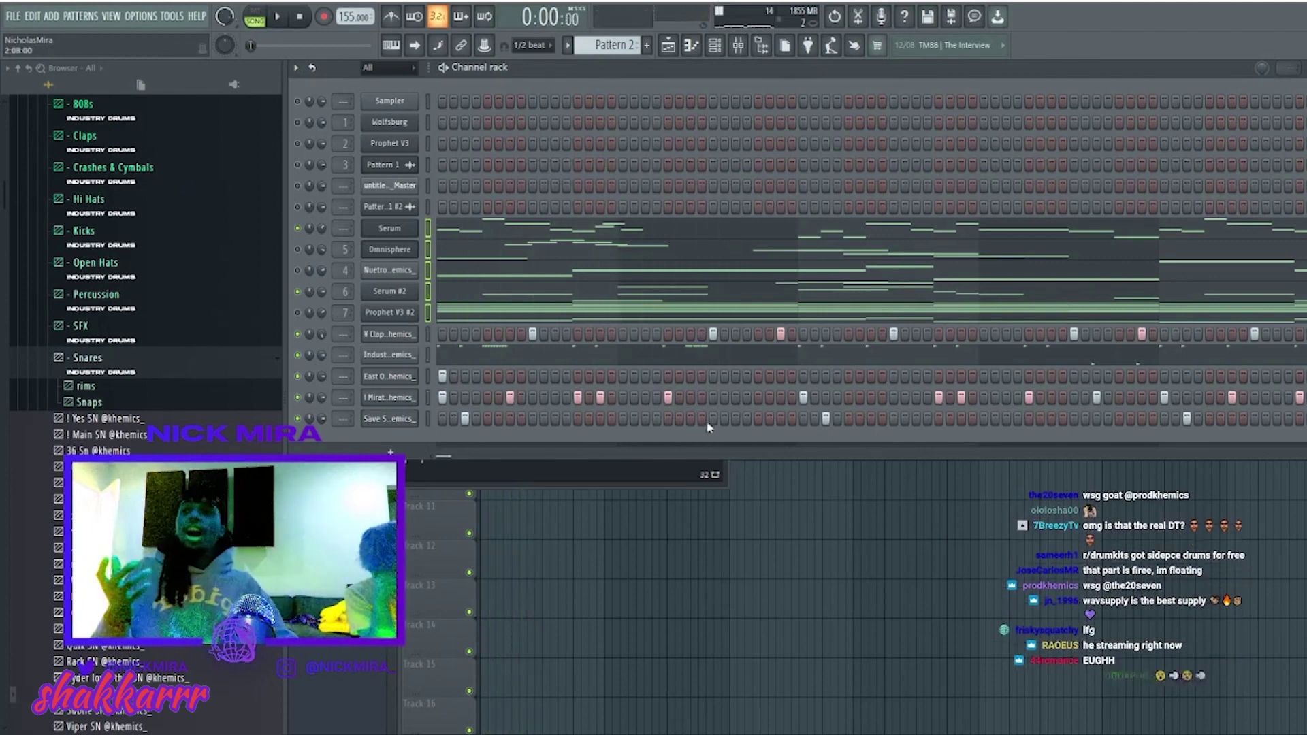
Set the pitch shift of the Pattern 1 #2 audio clip to -310 cents.
click(402, 206)
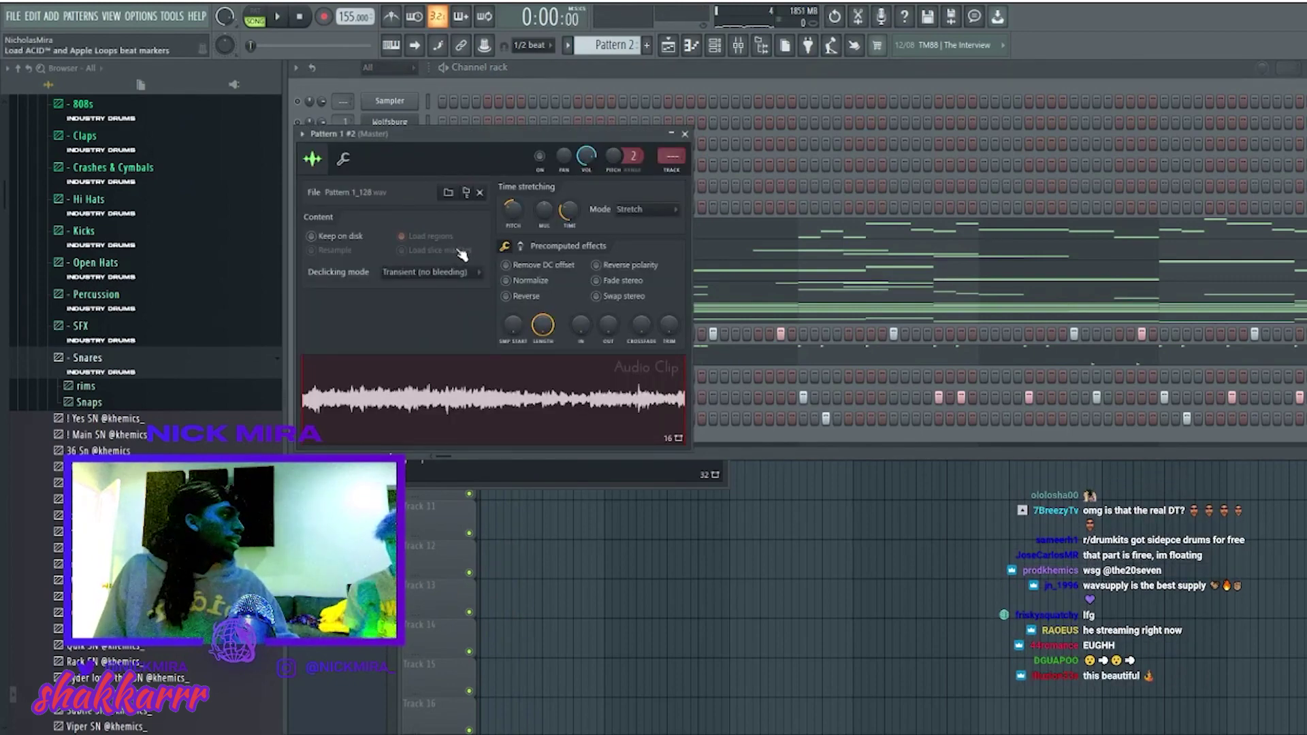
drag(514, 215, 513, 204)
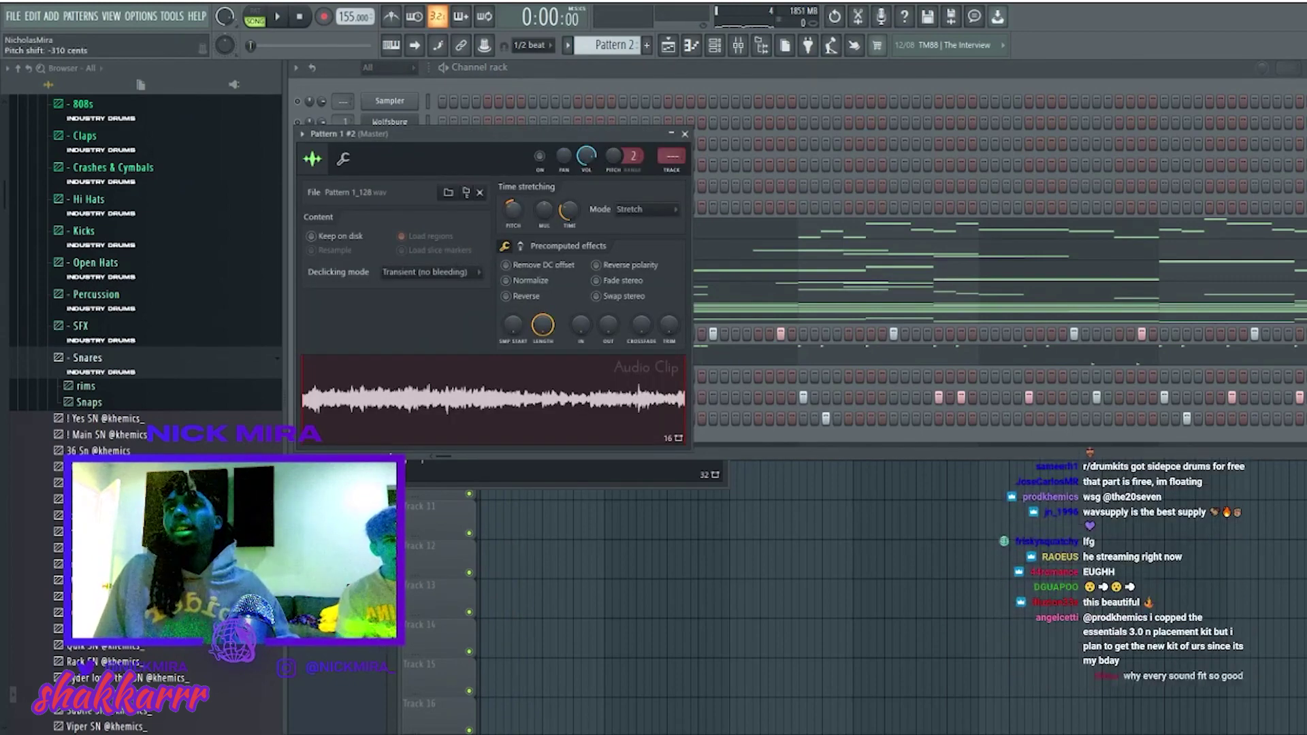
click(684, 134)
Turn on the Pattern 1 audio clip channel and briefly play the playlist with it.
click(411, 164)
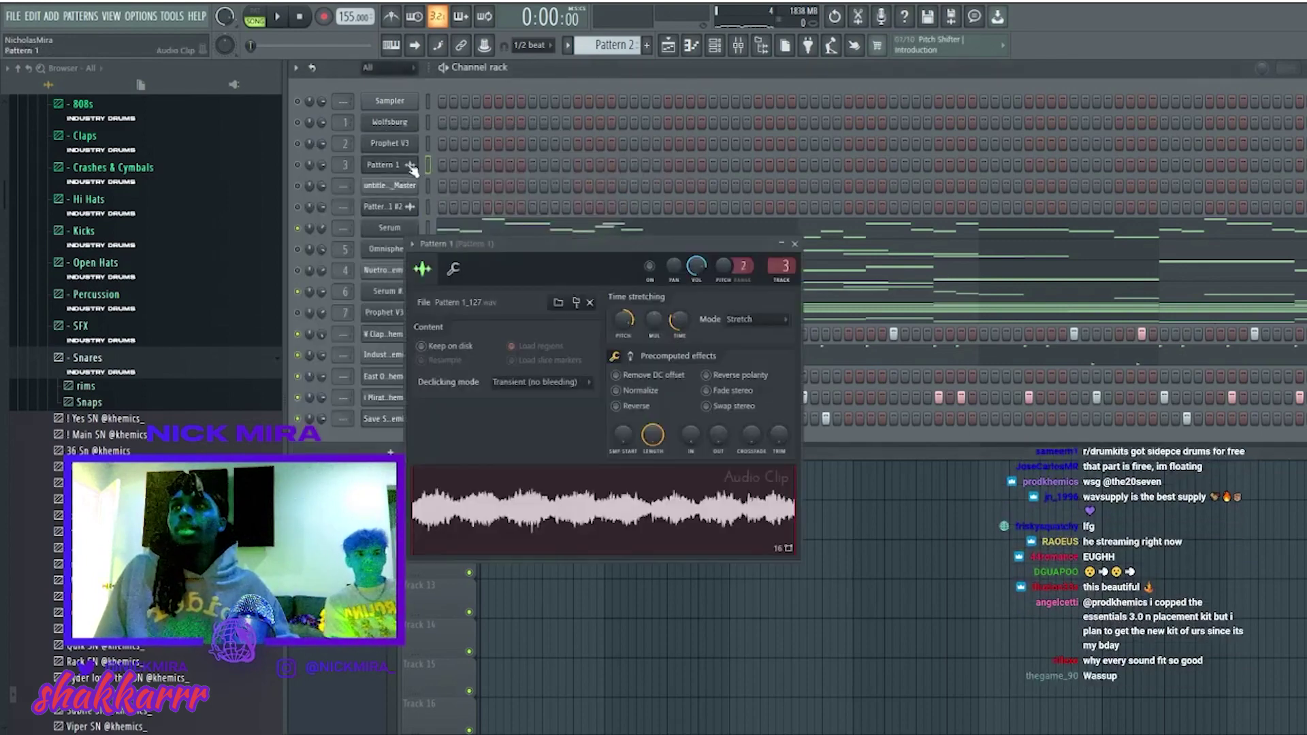
click(384, 165)
click(385, 164)
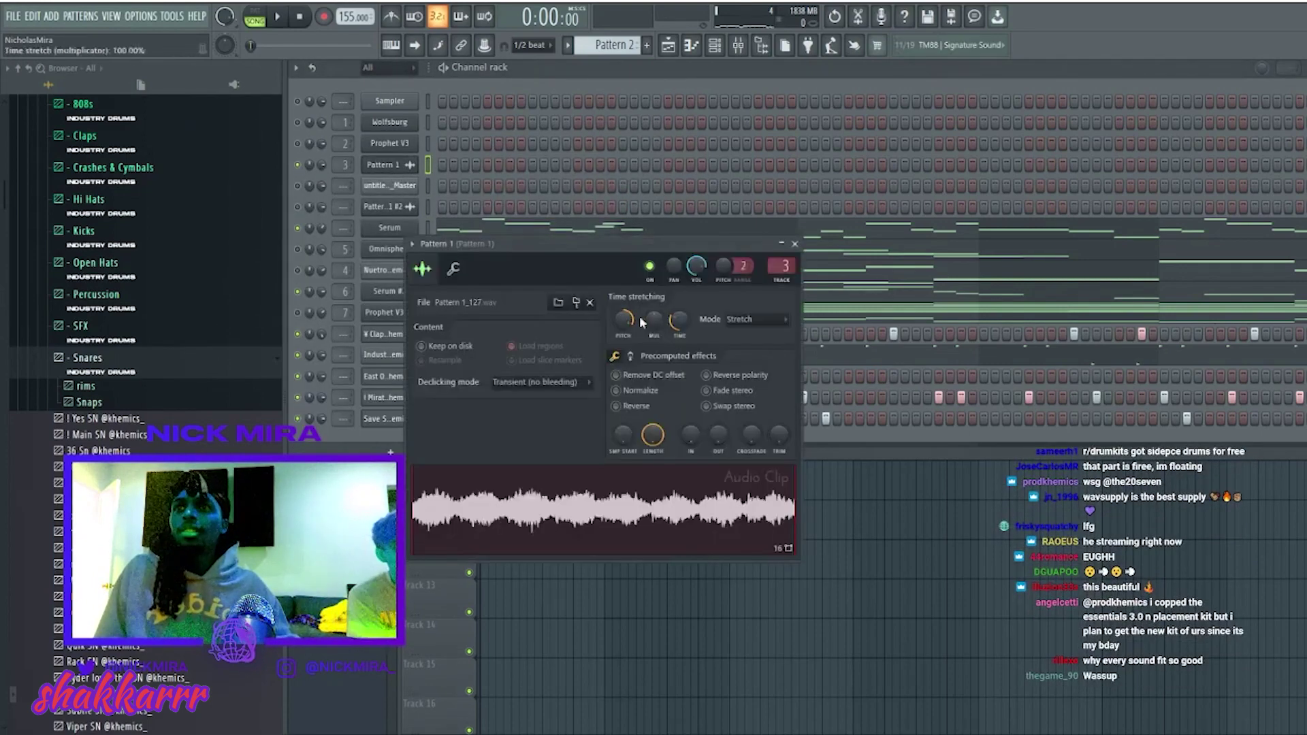
key(F5)
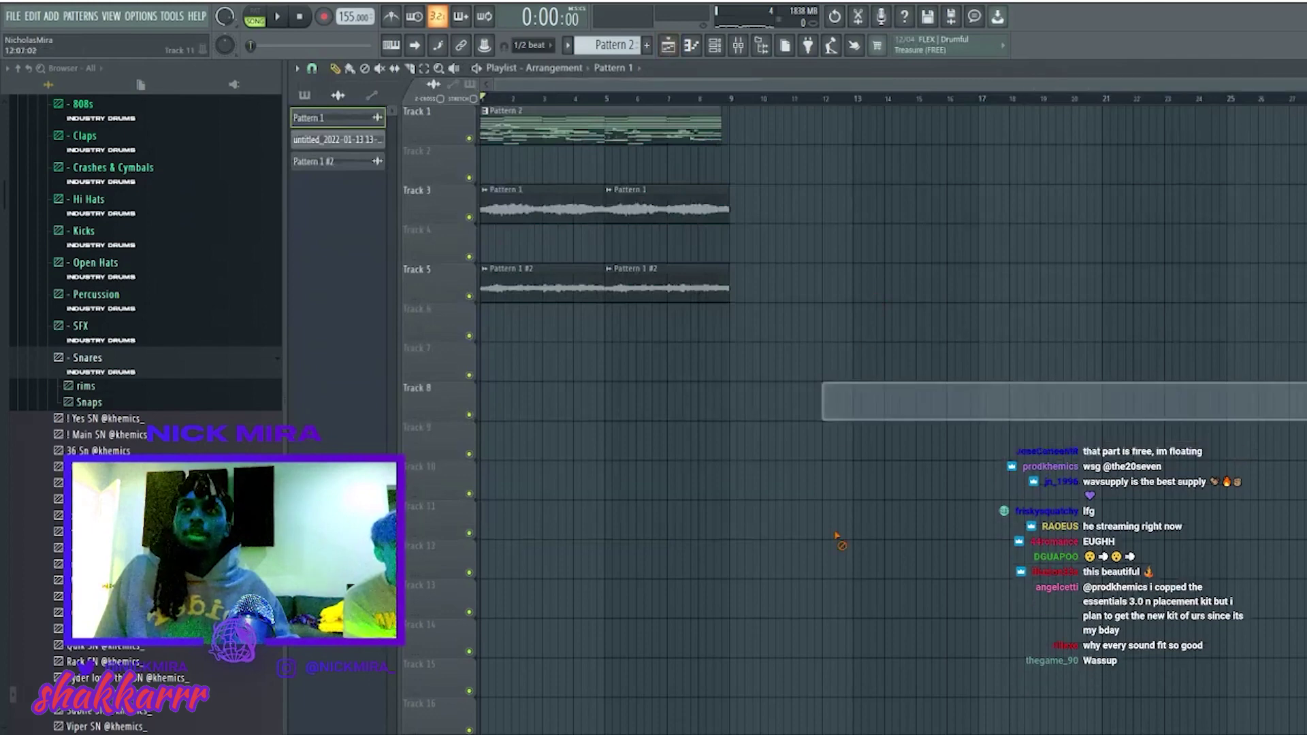
key(space)
key(space)
Transpose the Miratouch 808 notes up one semitone and play the beat from the start.
key(F6)
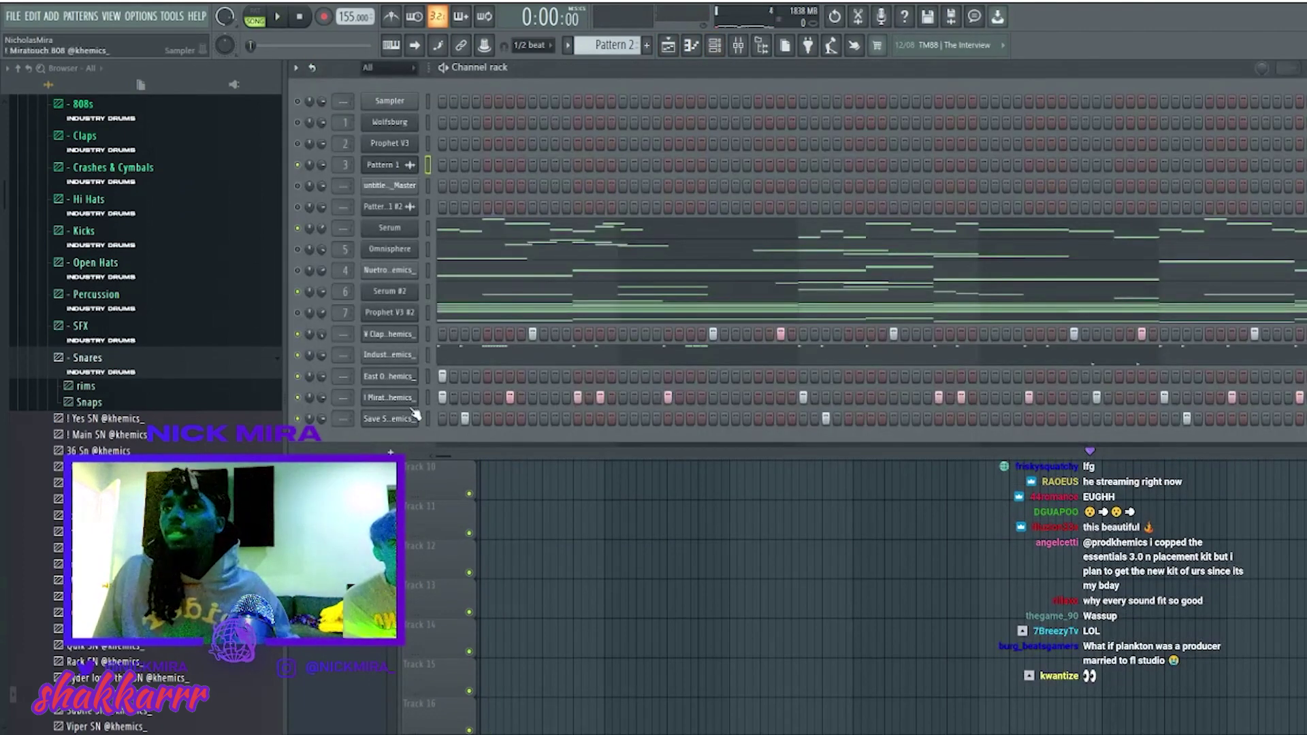
click(428, 397)
key(F7)
key(space)
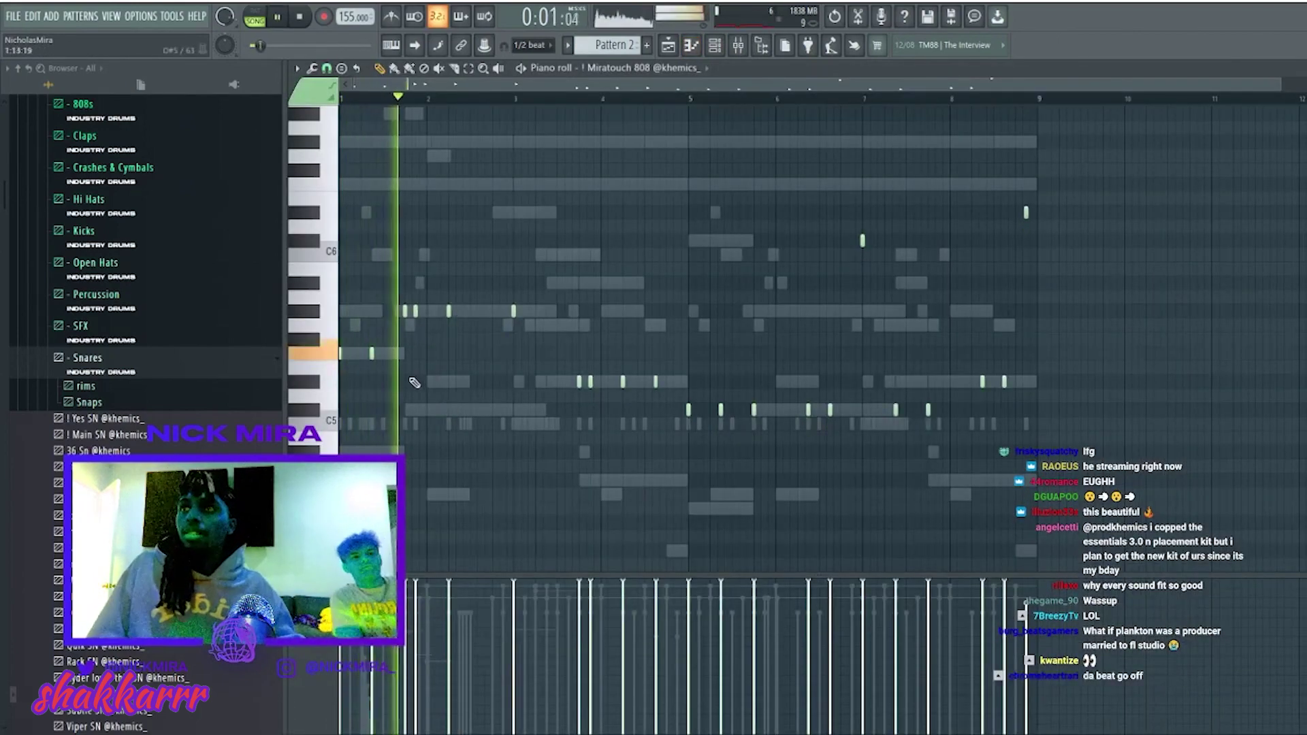
key(F7)
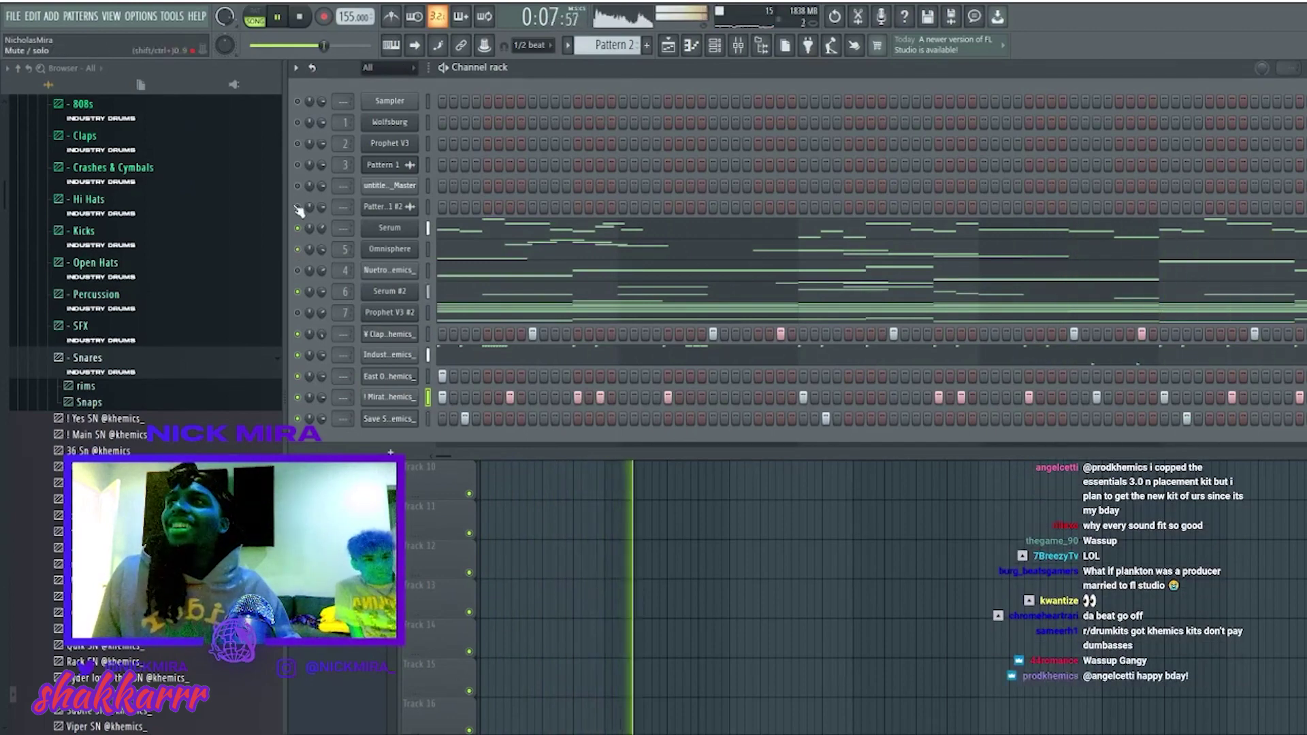
Turn on the Pattern 1 #2 audio clip channel and check its clips in the playlist.
click(405, 208)
click(668, 45)
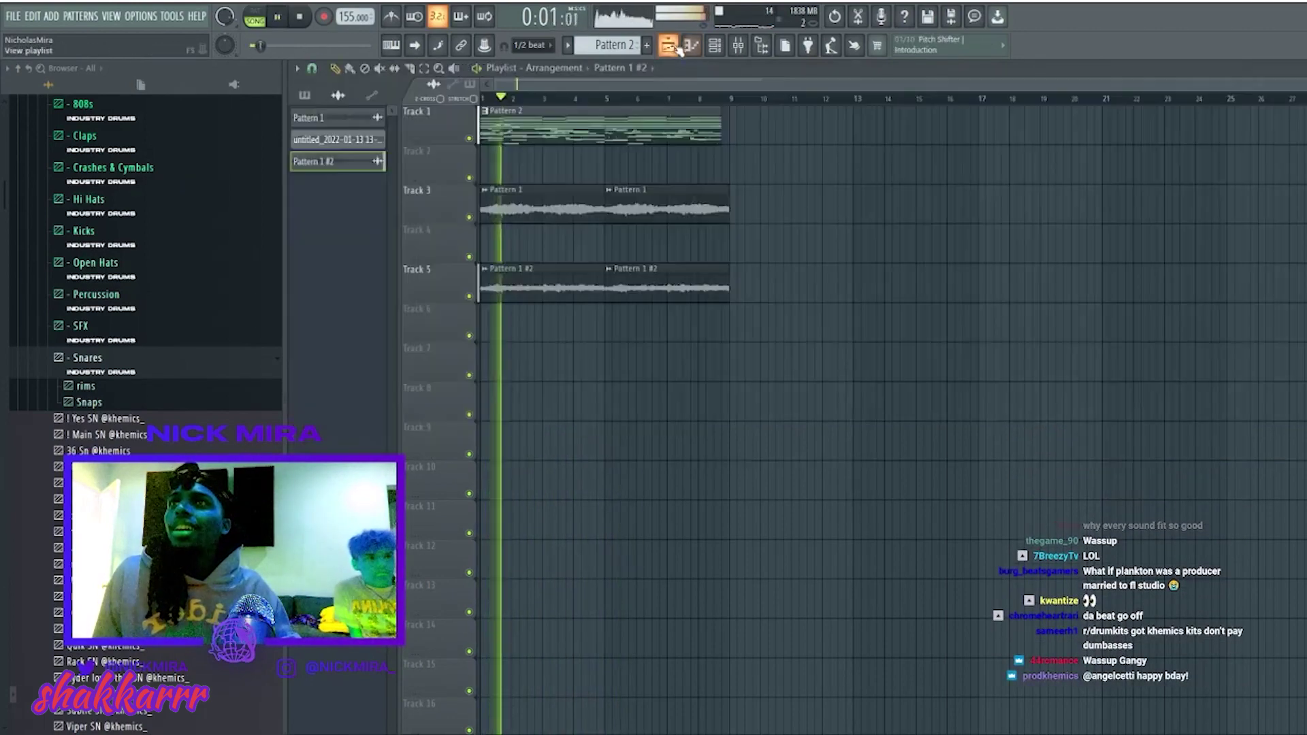
click(714, 46)
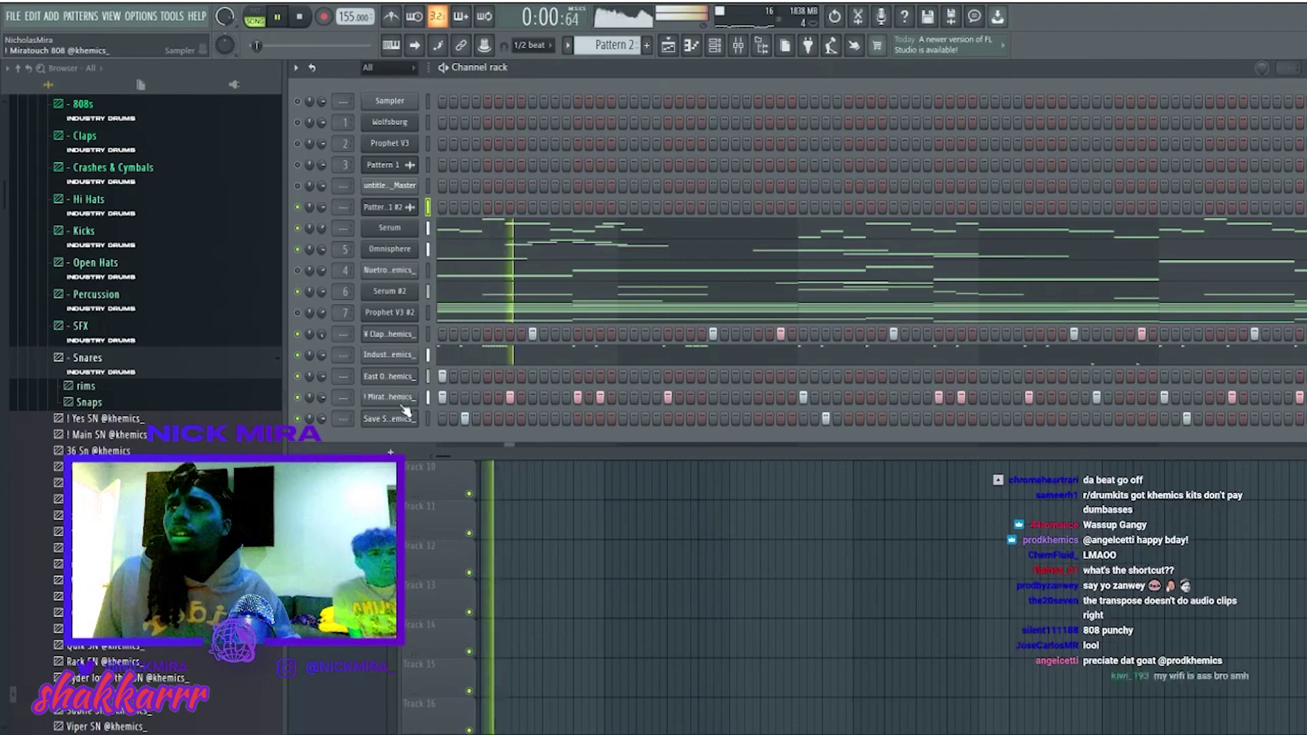
Add three lower-pitched hi-hat notes in bar 4 at steps 1, 7 and 13, and reduce their velocity.
click(551, 356)
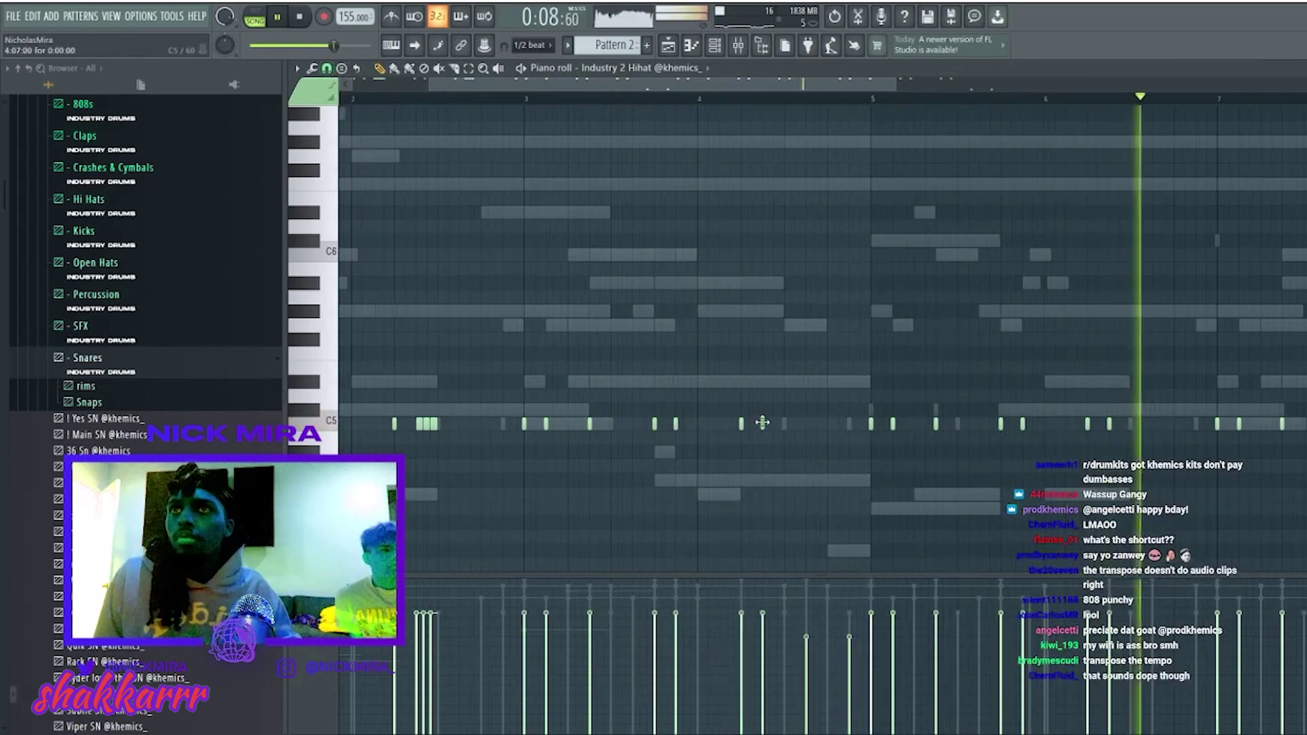
click(698, 522)
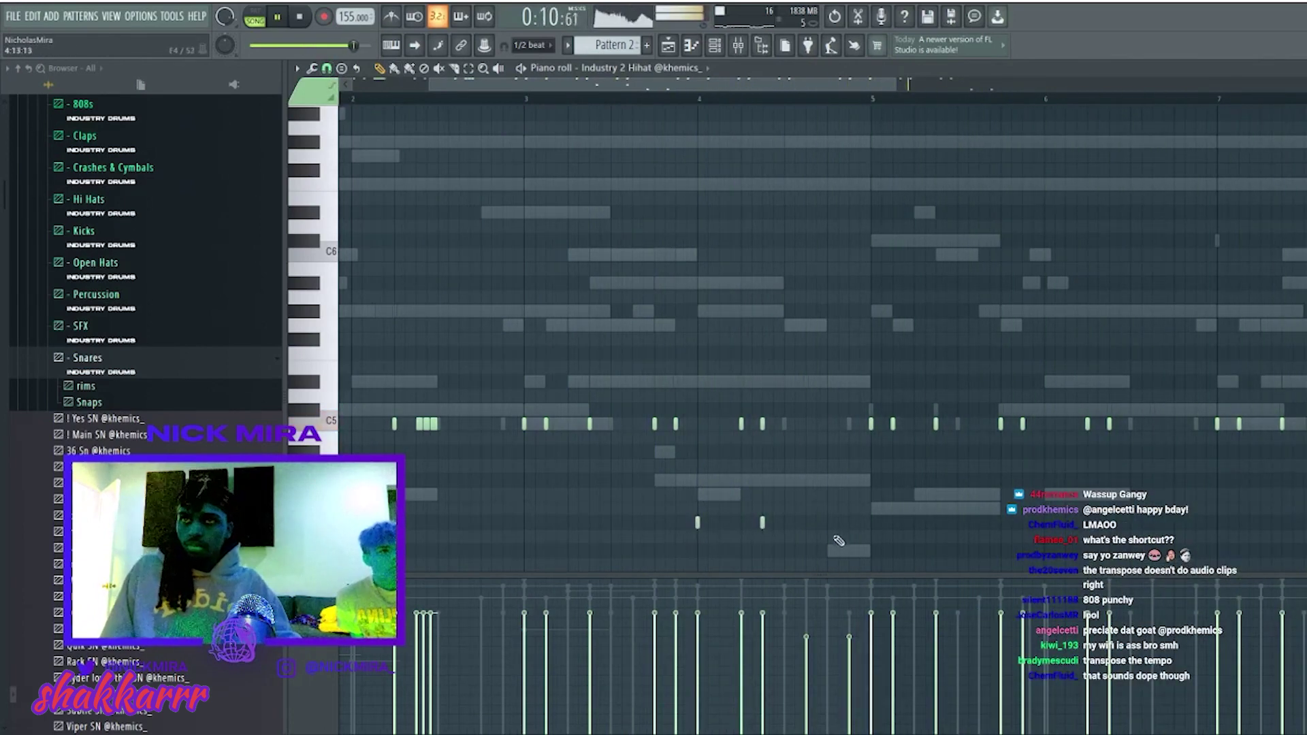
drag(865, 516, 648, 553)
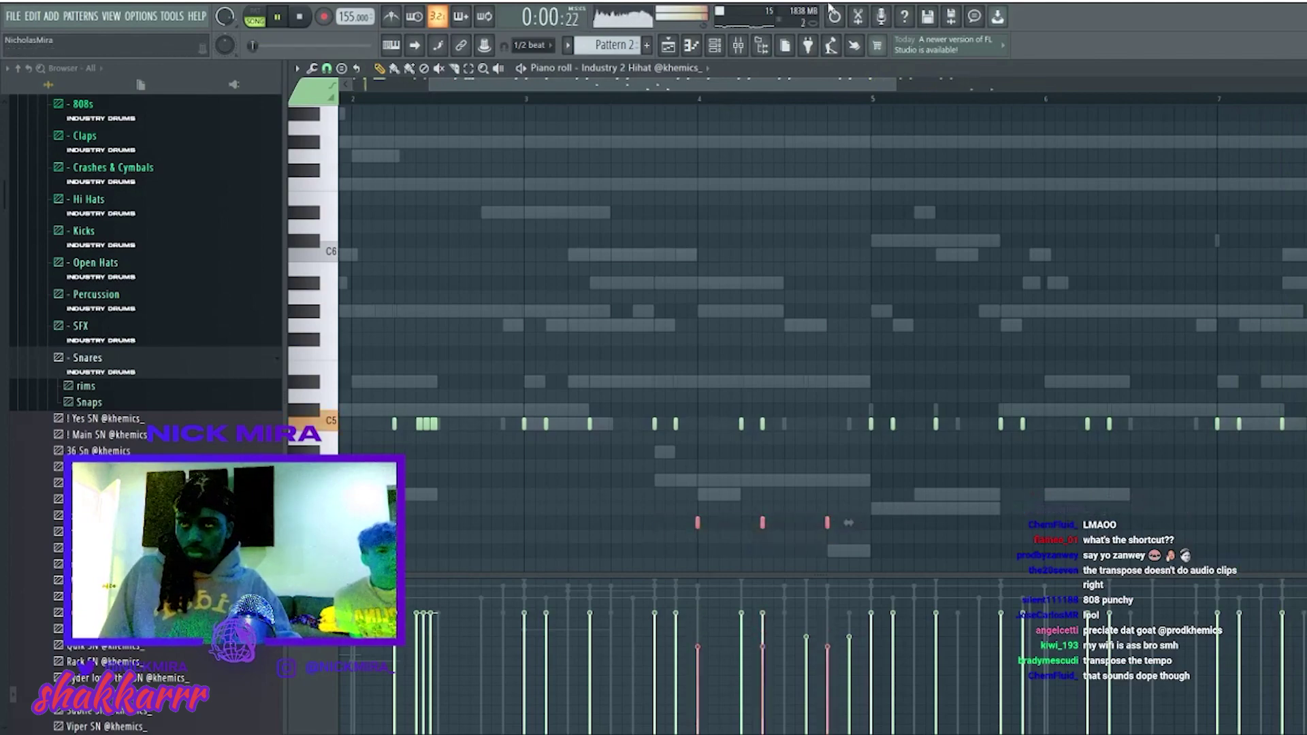
Route the five drum channels, from the clap down to the Save SN snare, to mixer tracks 8 to 12.
click(717, 45)
click(716, 45)
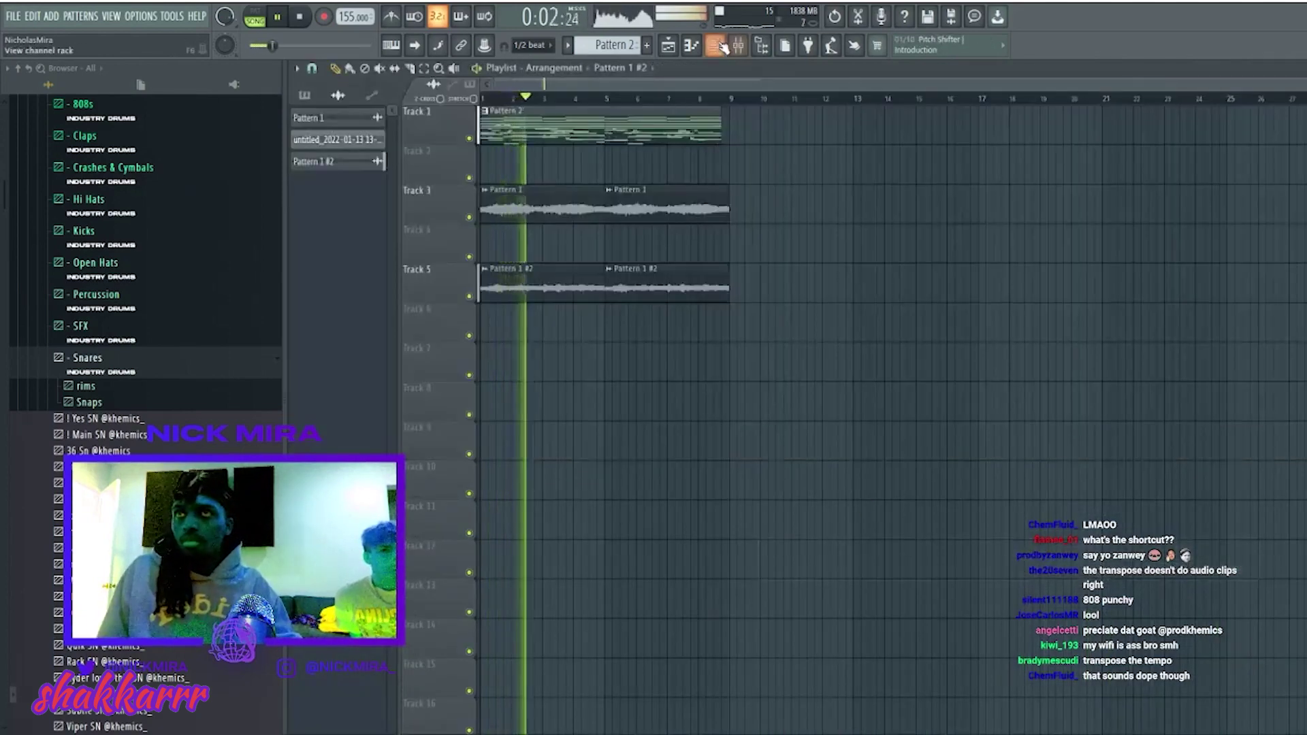
click(716, 45)
key(space)
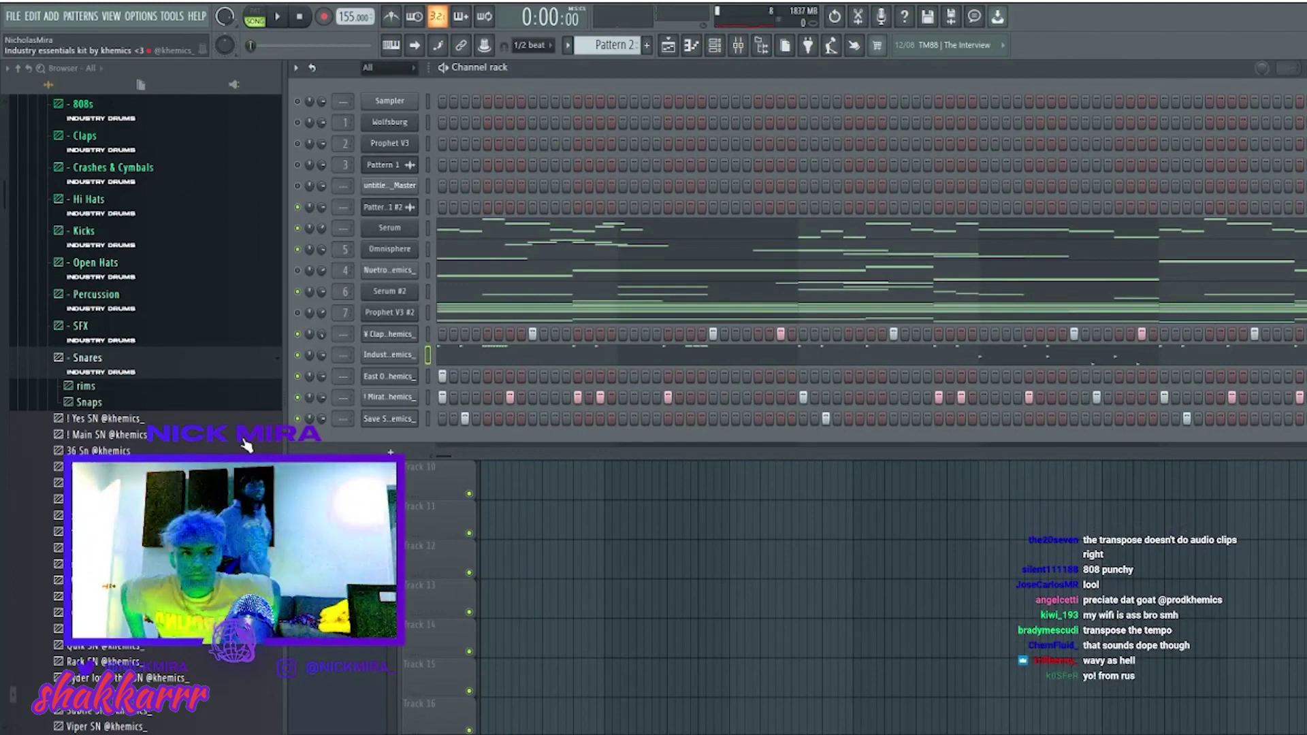
key(F5)
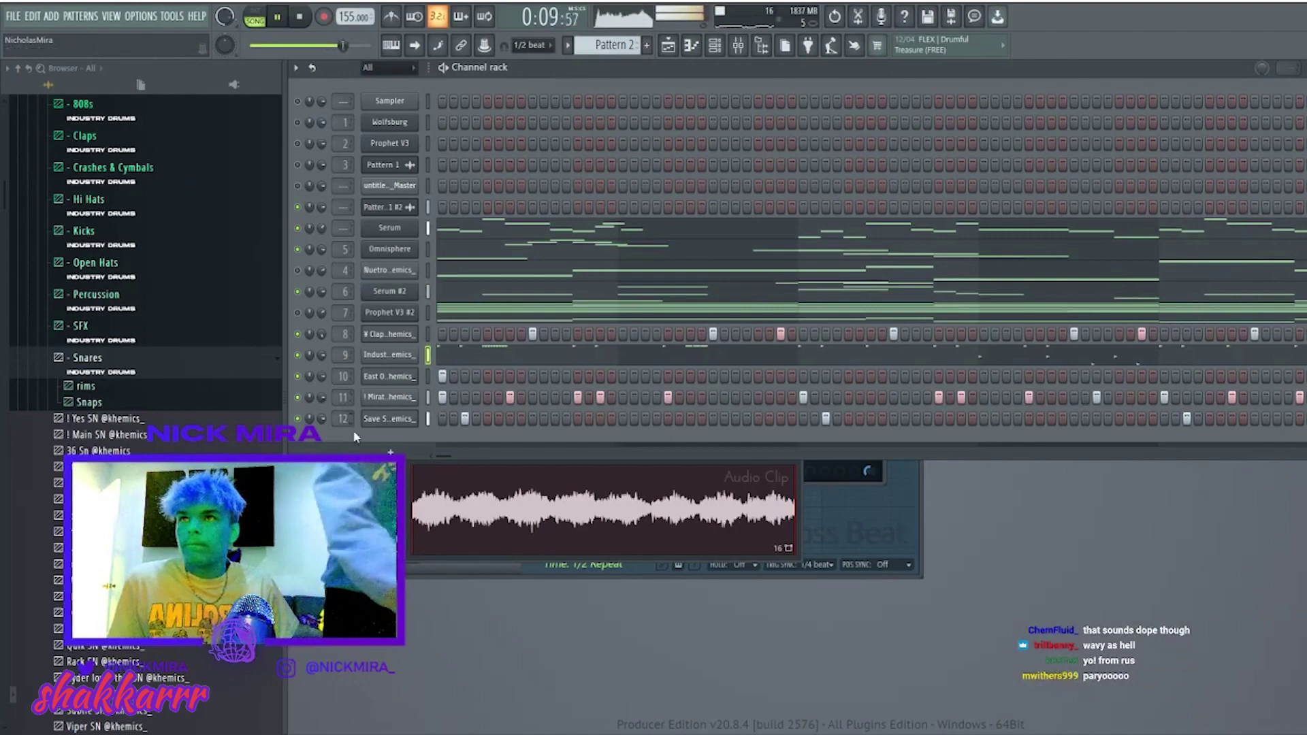
Stop playback and bring the displaced playlist window back to fill the workspace.
click(670, 48)
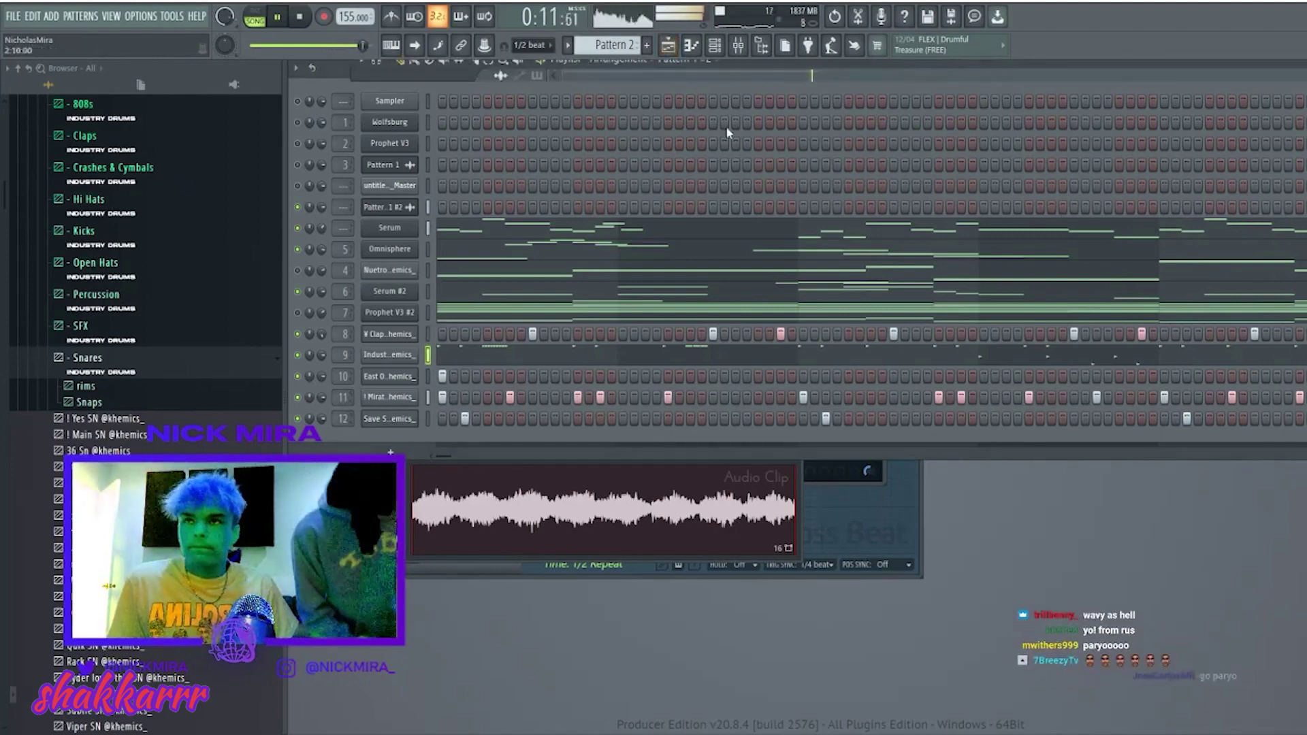
click(701, 46)
click(670, 47)
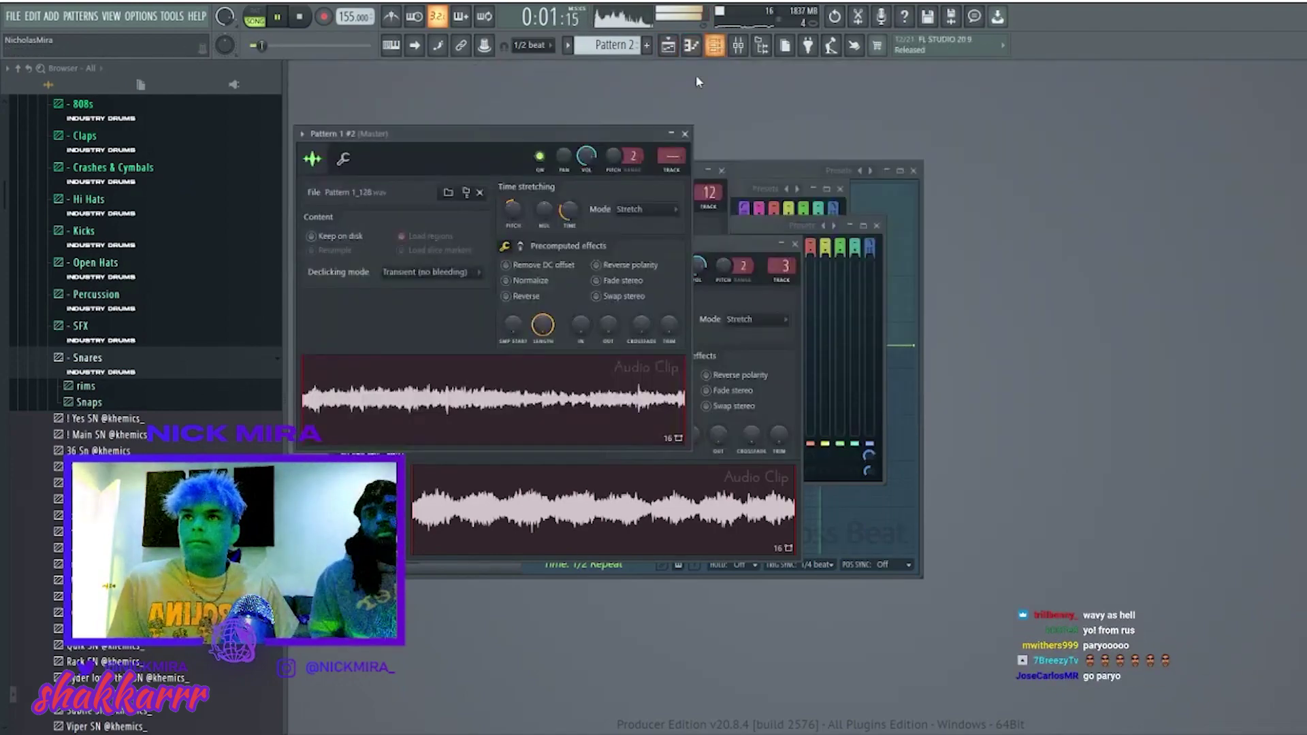
key(space)
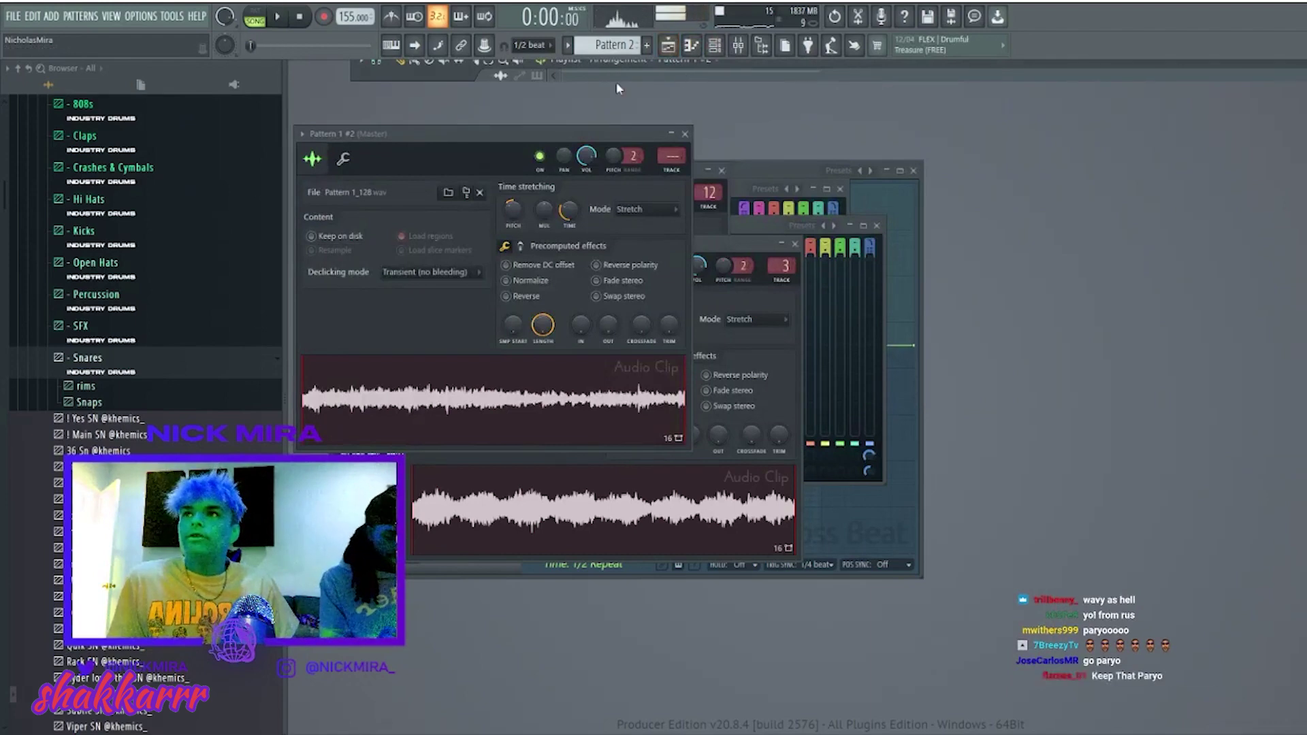
drag(382, 87, 406, 95)
key(Return)
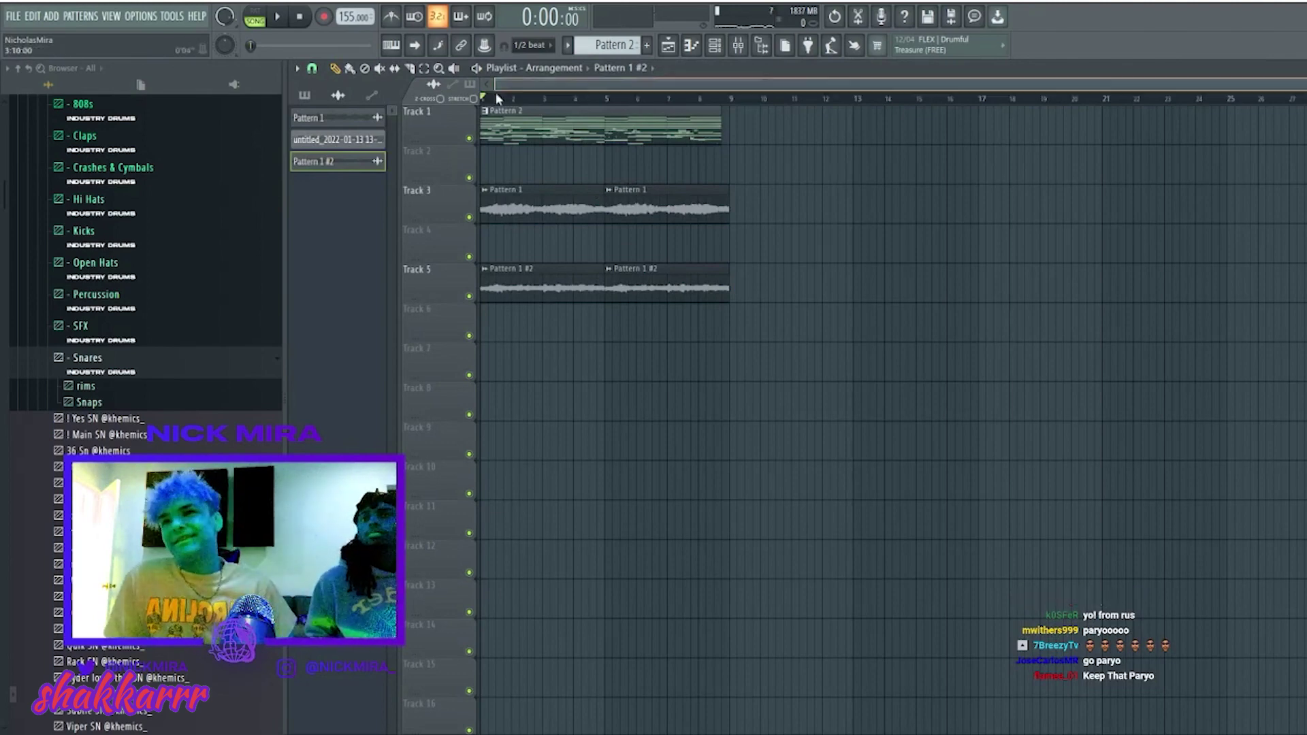
click(623, 363)
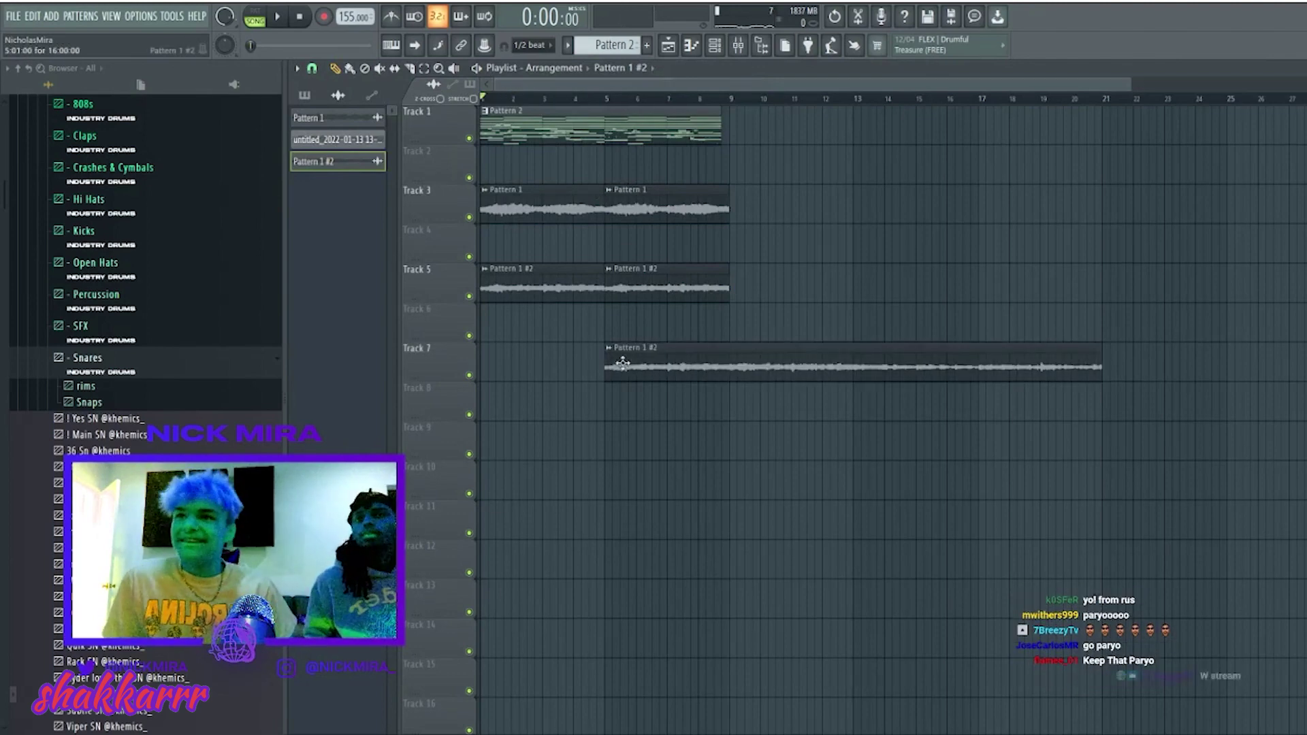
right_click(677, 378)
key(F5)
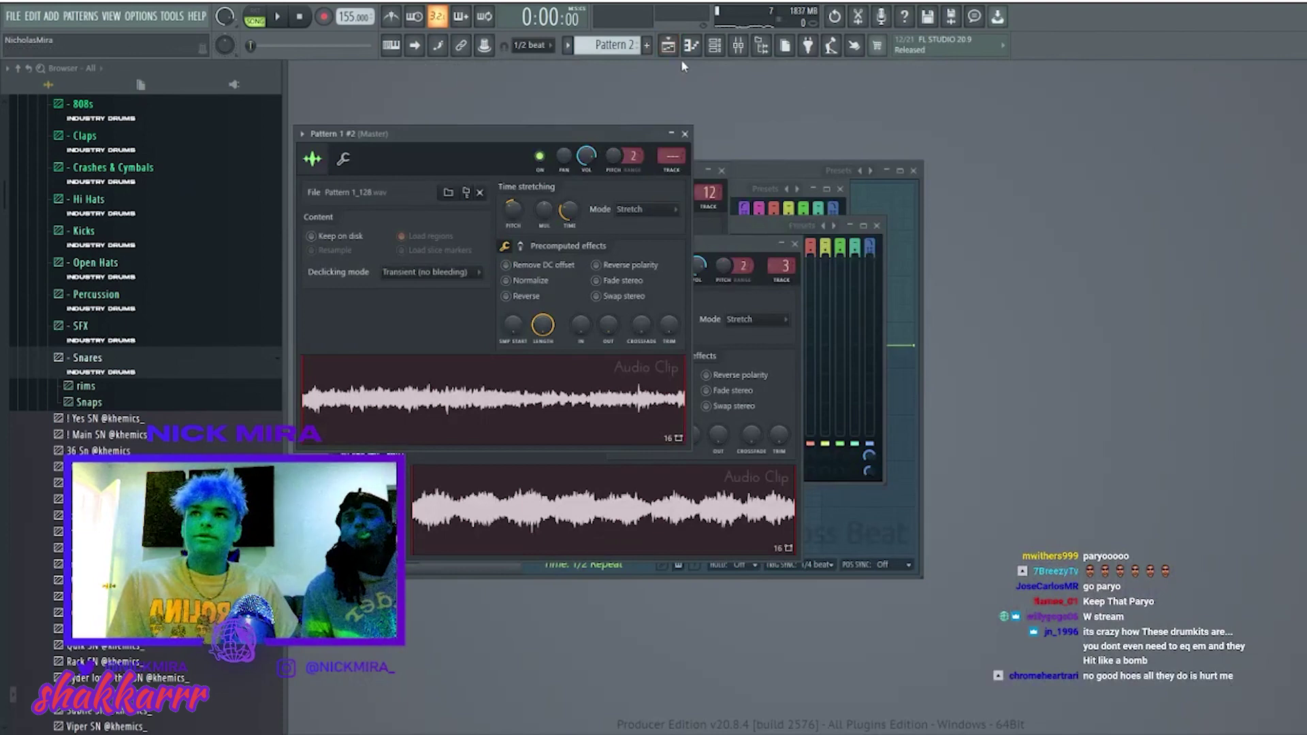
Split the Pattern 2 clip in the playlist into a separate pattern for each channel.
click(674, 49)
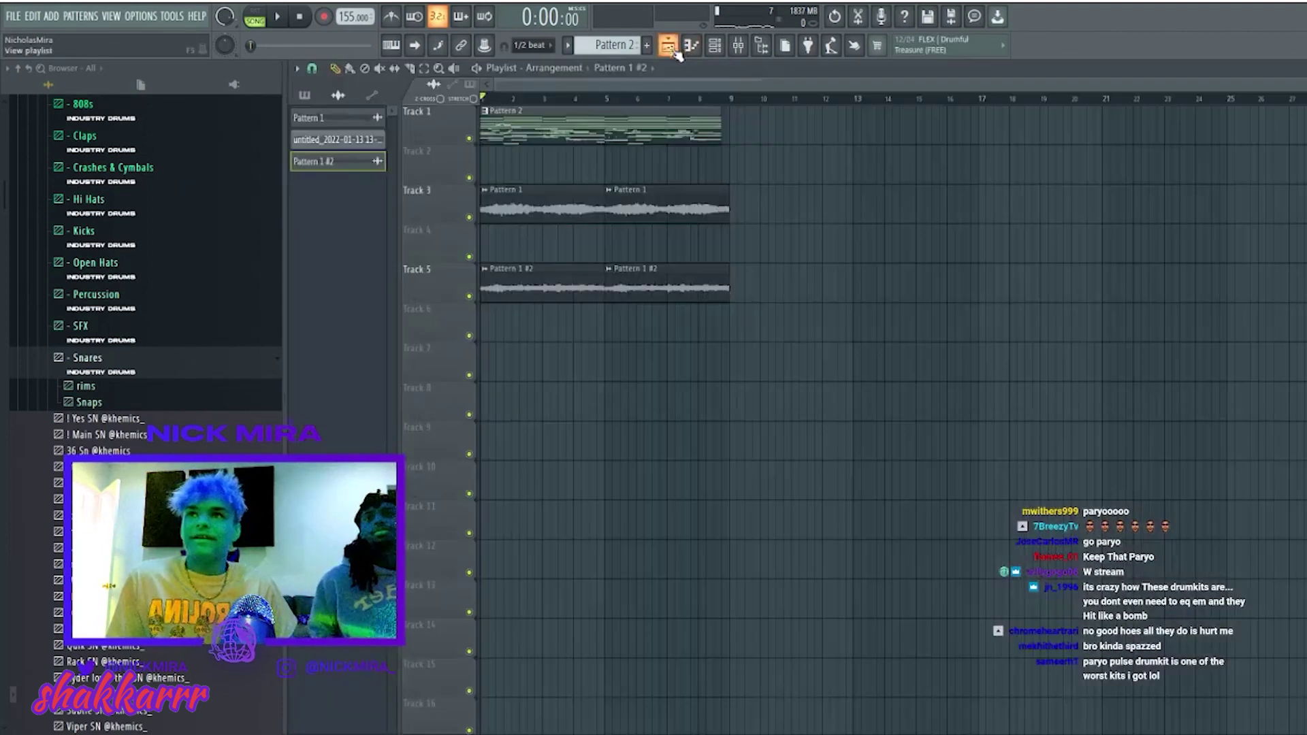
key(space)
click(715, 45)
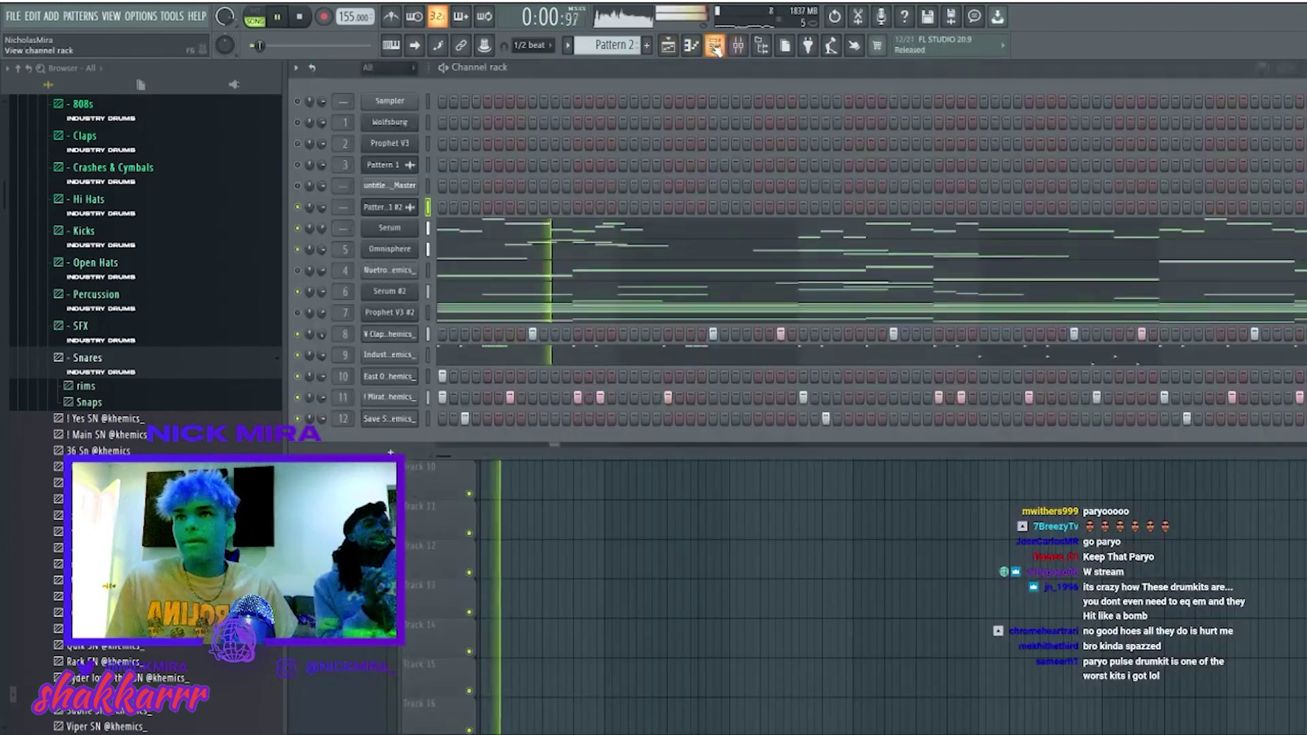
click(715, 46)
click(660, 190)
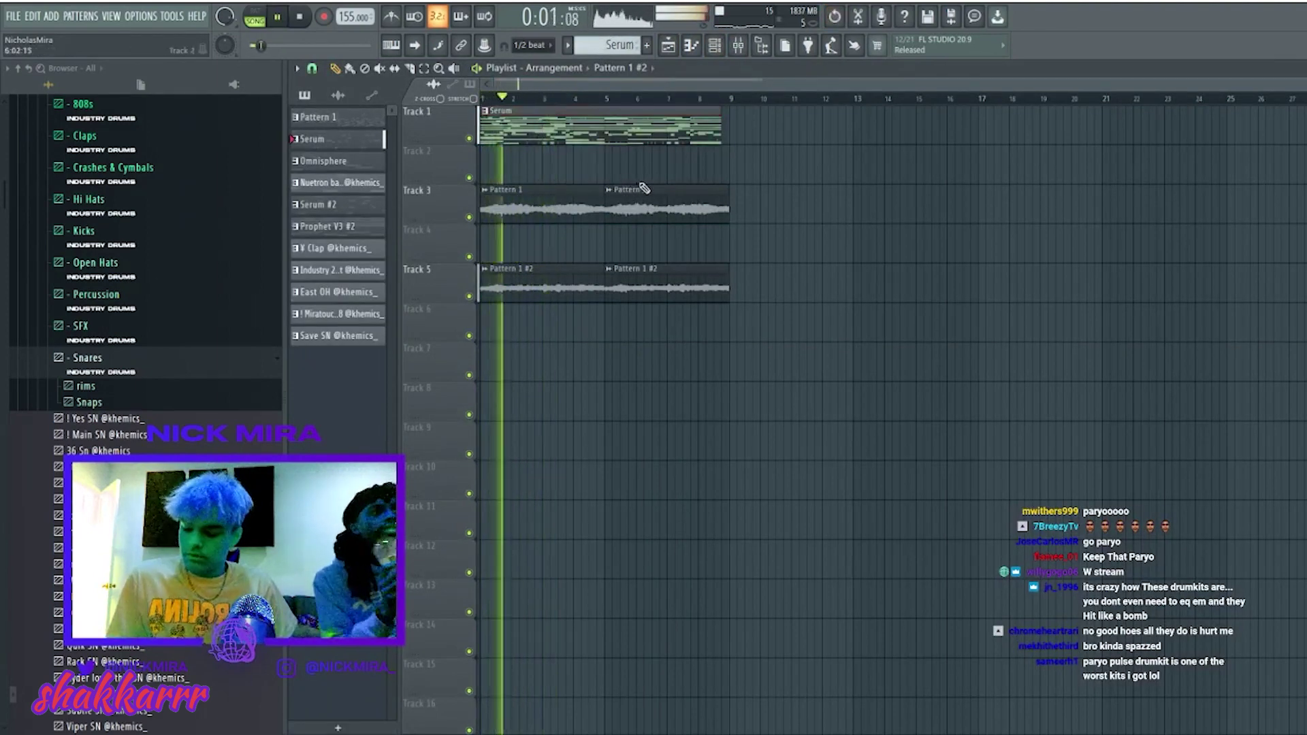
Delete the Serum clip from track 1 and move the Pattern 1 and Pattern 1 #2 audio clips up to tracks 1 and 2.
click(591, 131)
key(Delete)
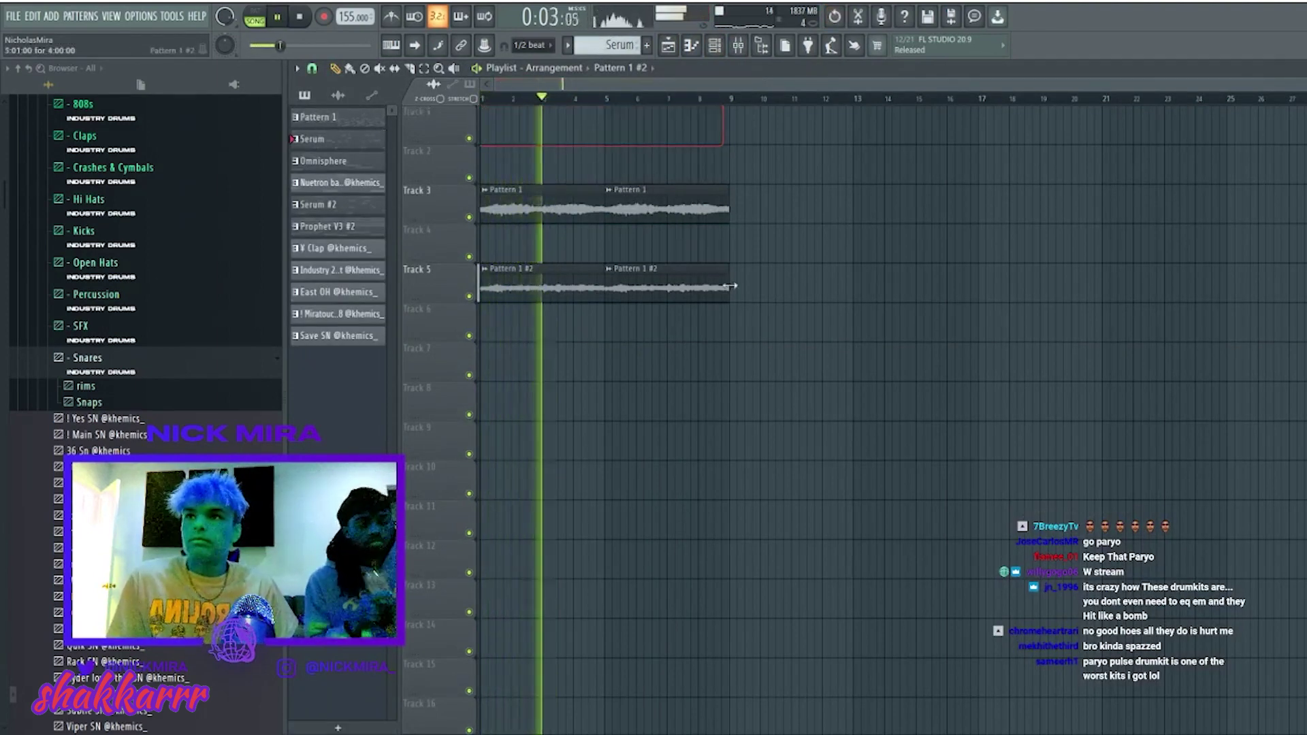
key(ctrl+a)
key(shift+Up)
key(shift+Up)
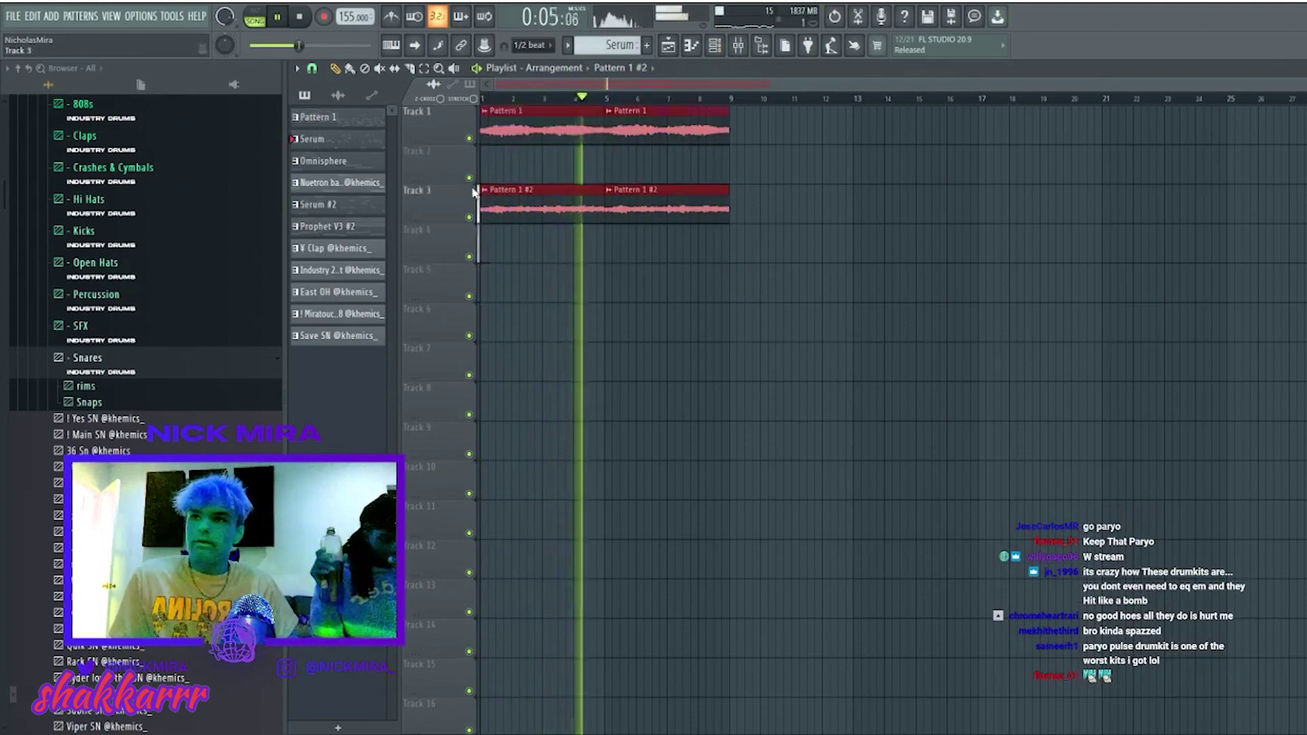
drag(878, 342, 549, 198)
key(shift+Up)
Place Pattern 1 on track 3 from bar 1, and turn on the Prophet V3 channel.
click(338, 117)
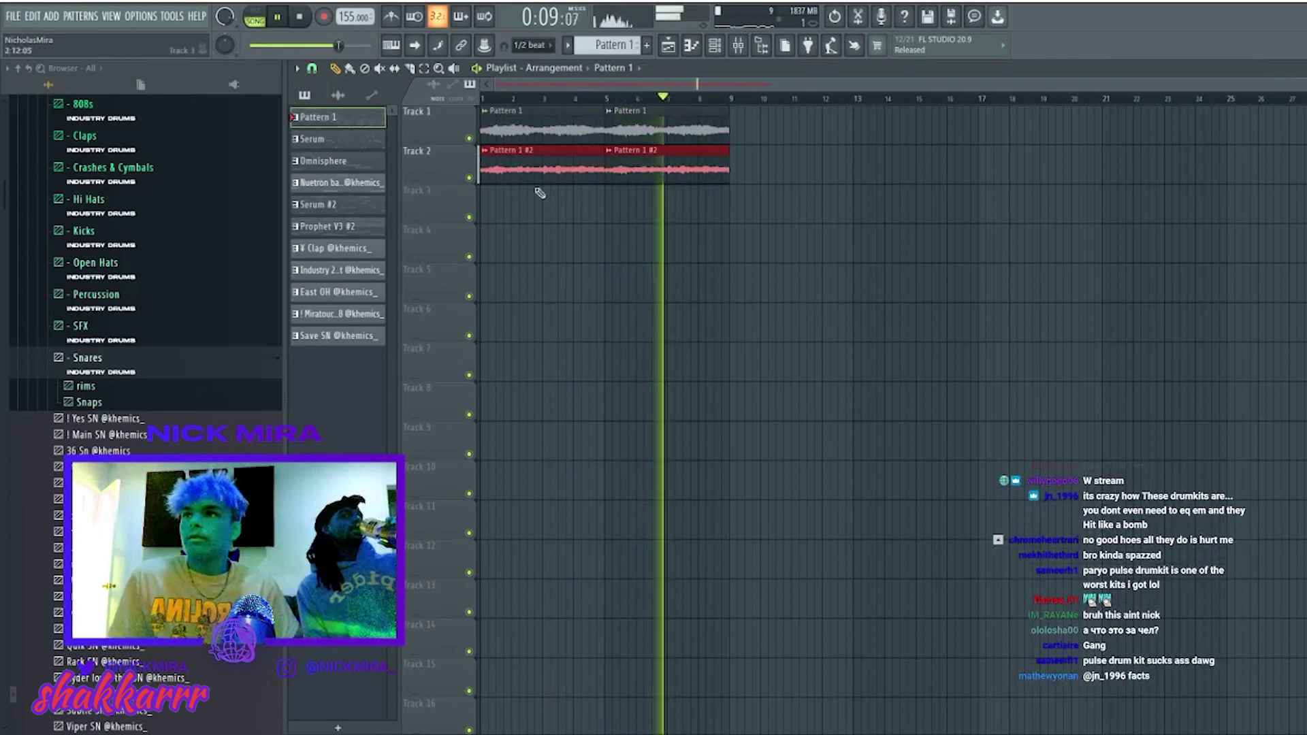
click(486, 204)
key(space)
key(space)
click(719, 98)
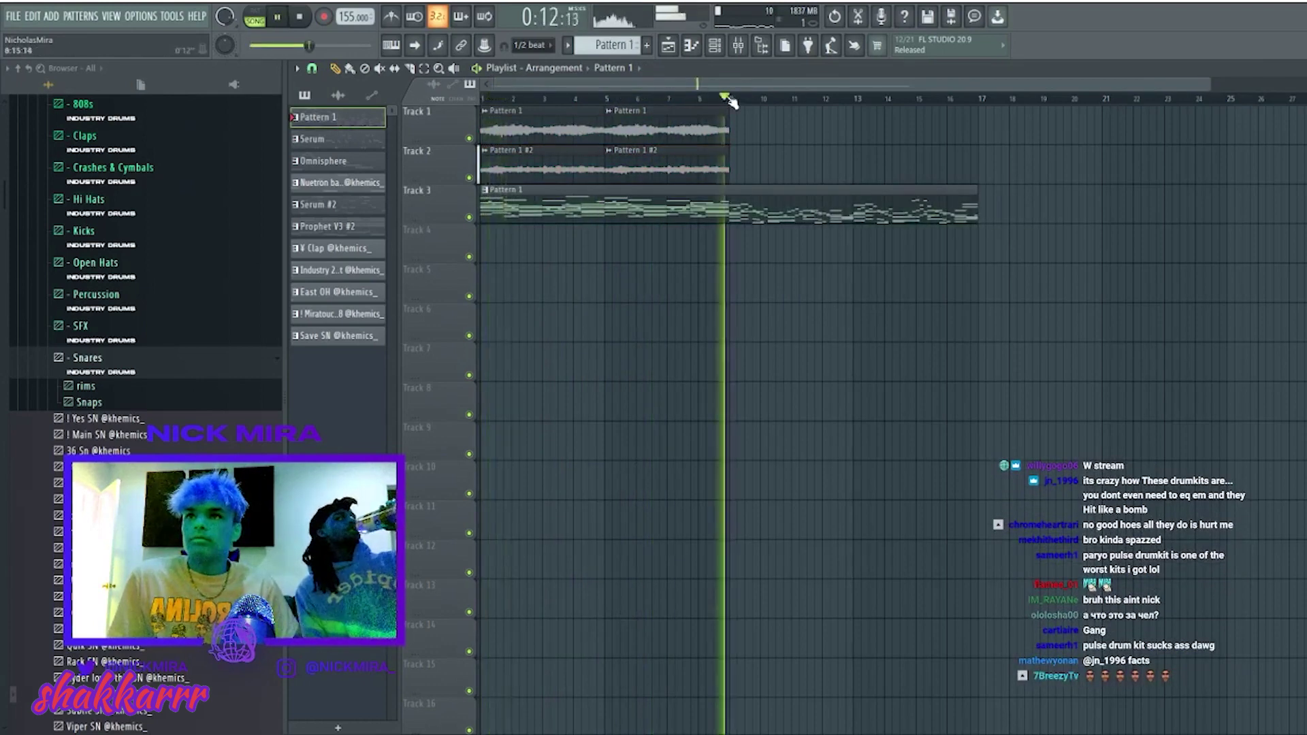
key(space)
key(space)
key(F6)
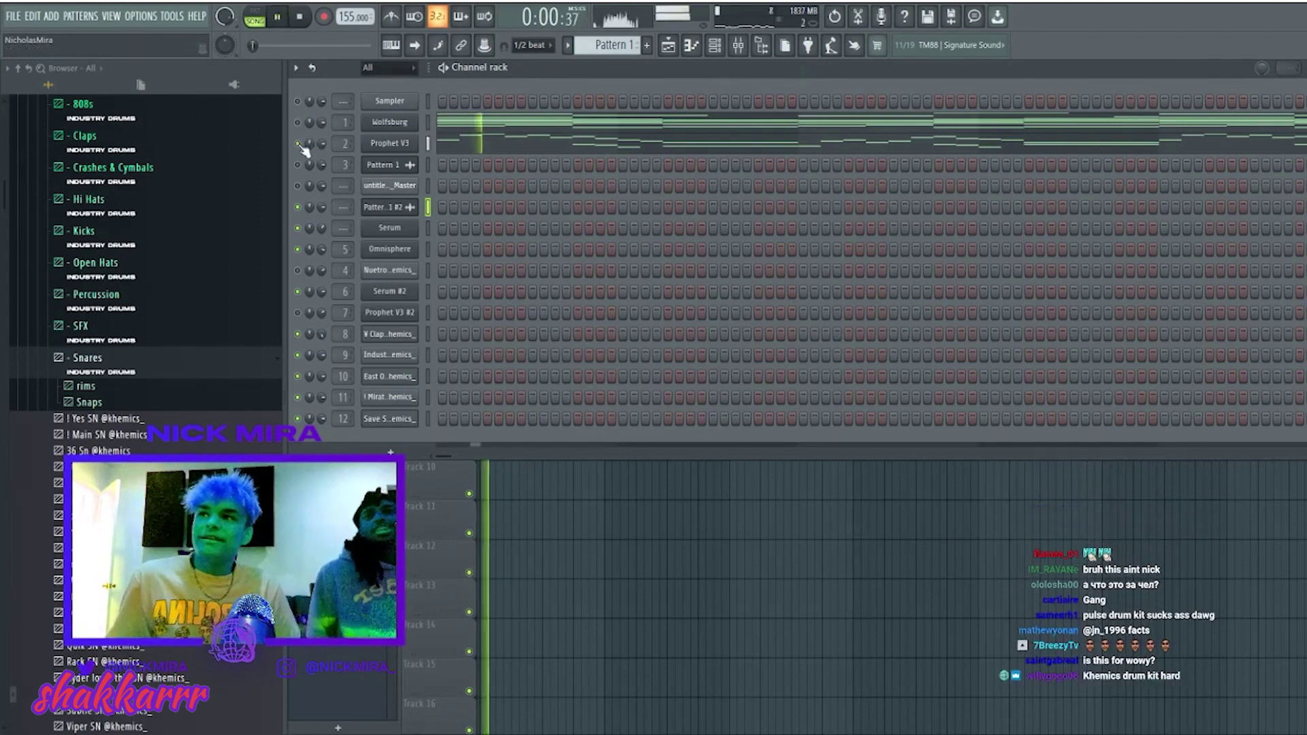
key(F5)
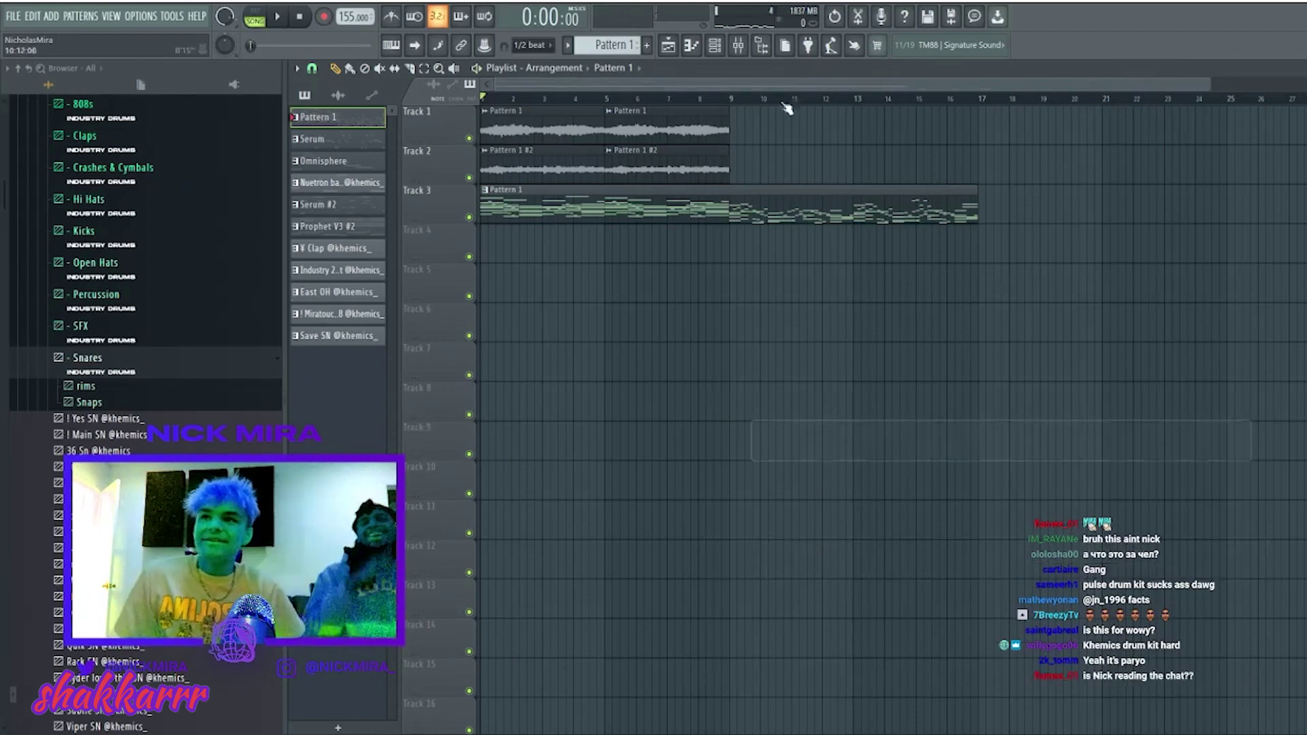
Remove the Pattern 1 clip from bar 1 of track 3 and place it at bar 9 of the same track.
key(space)
right_click(517, 204)
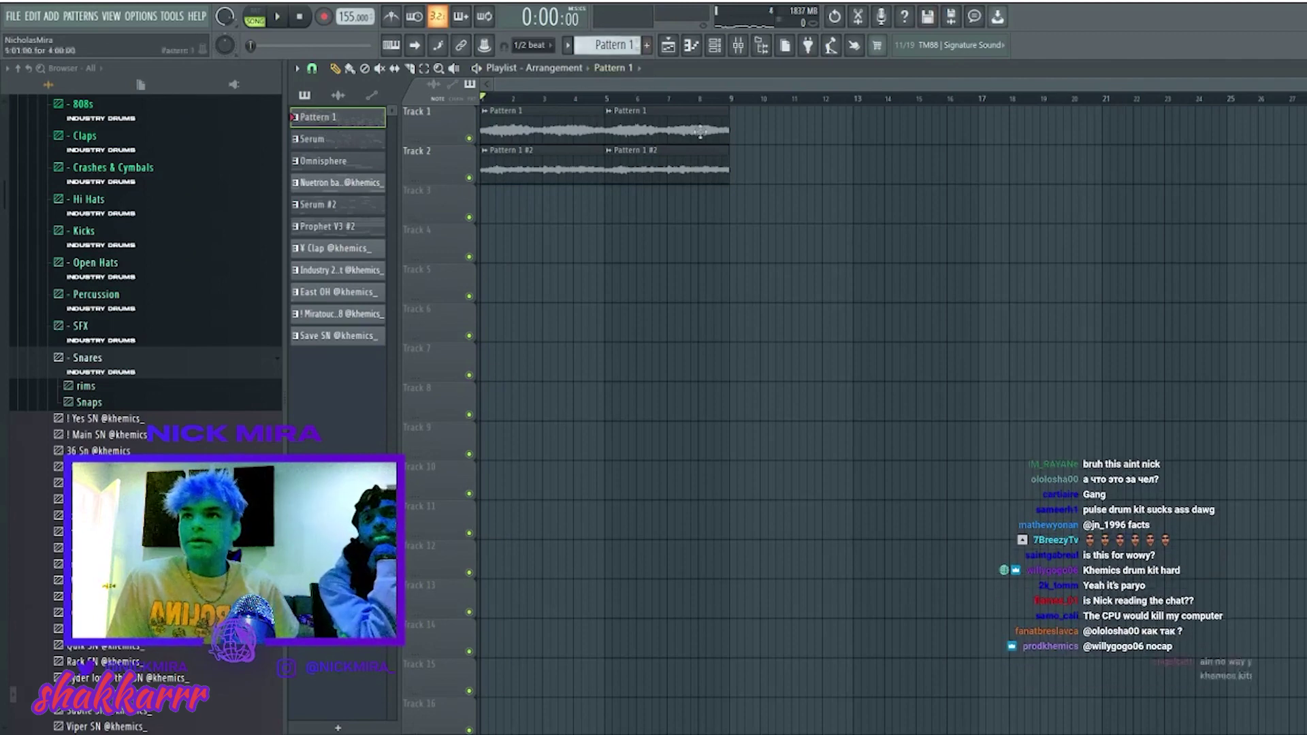
click(747, 190)
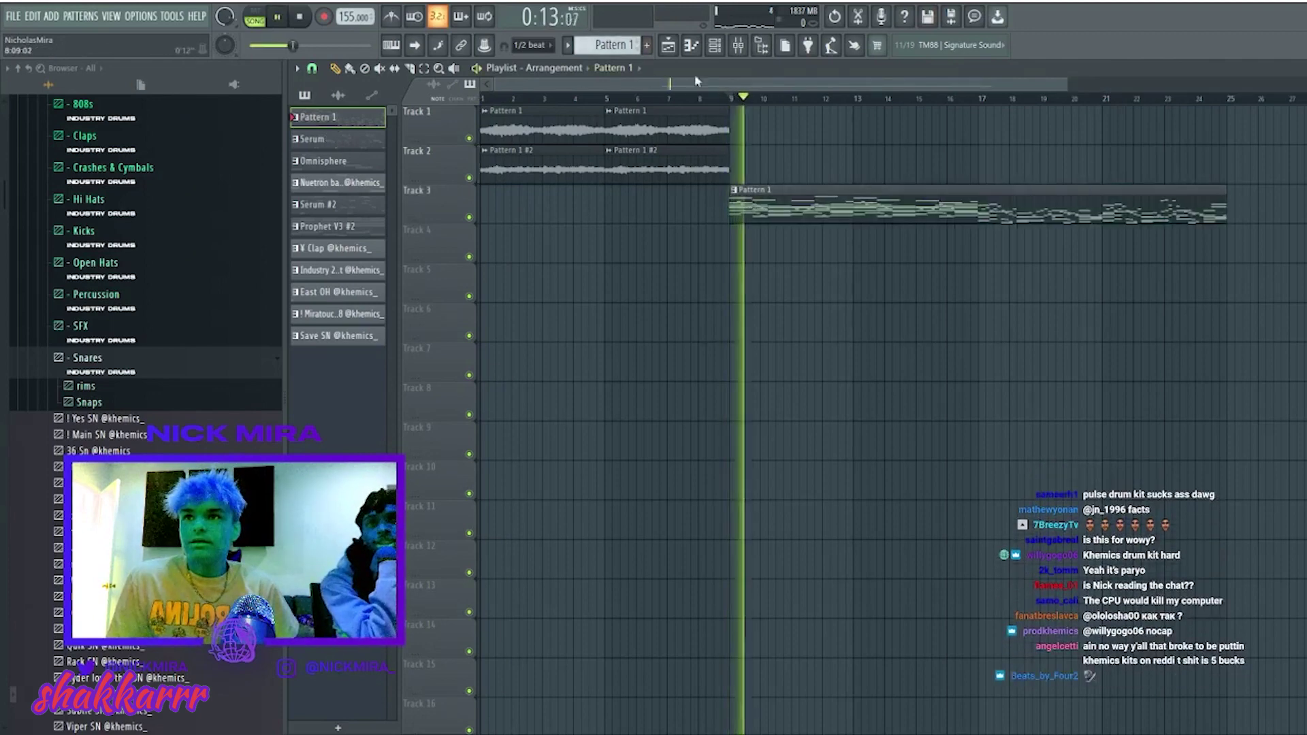
Undo the removal of the Pattern 1 clip on track 3 and play the arrangement from bar 9.
key(F6)
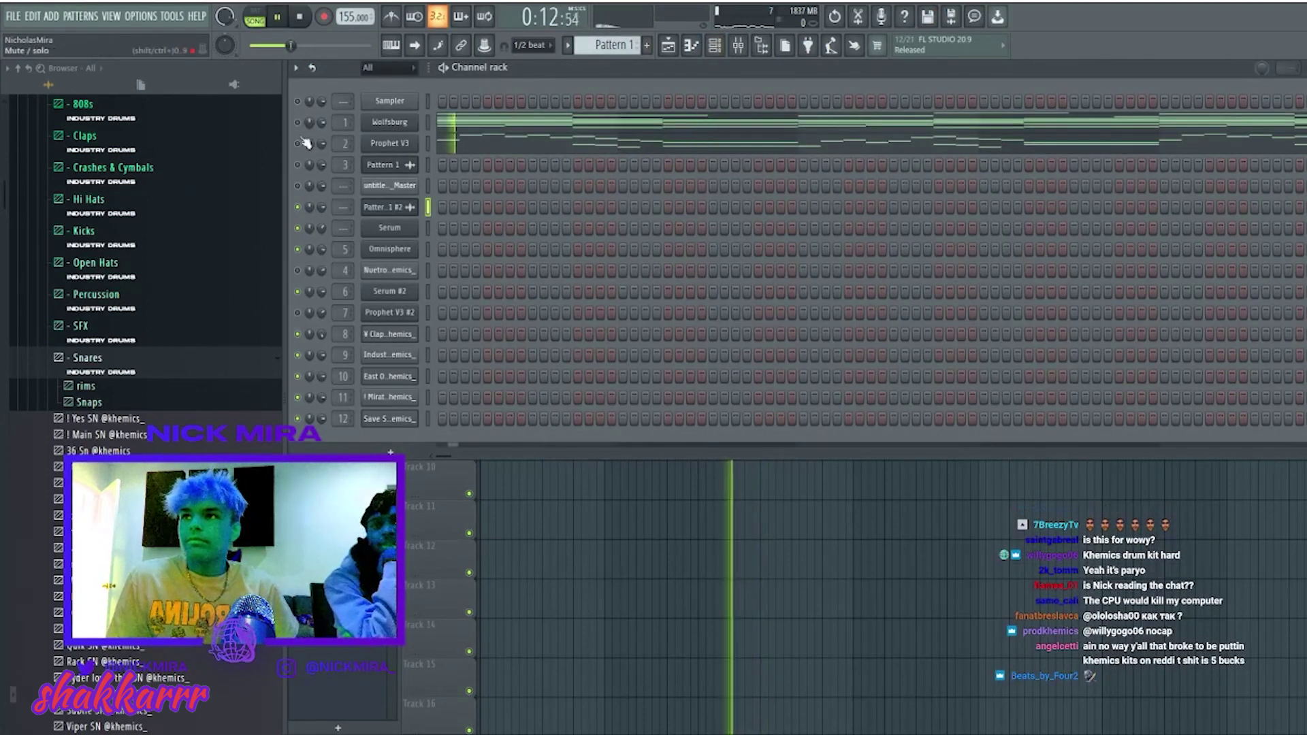
key(F6)
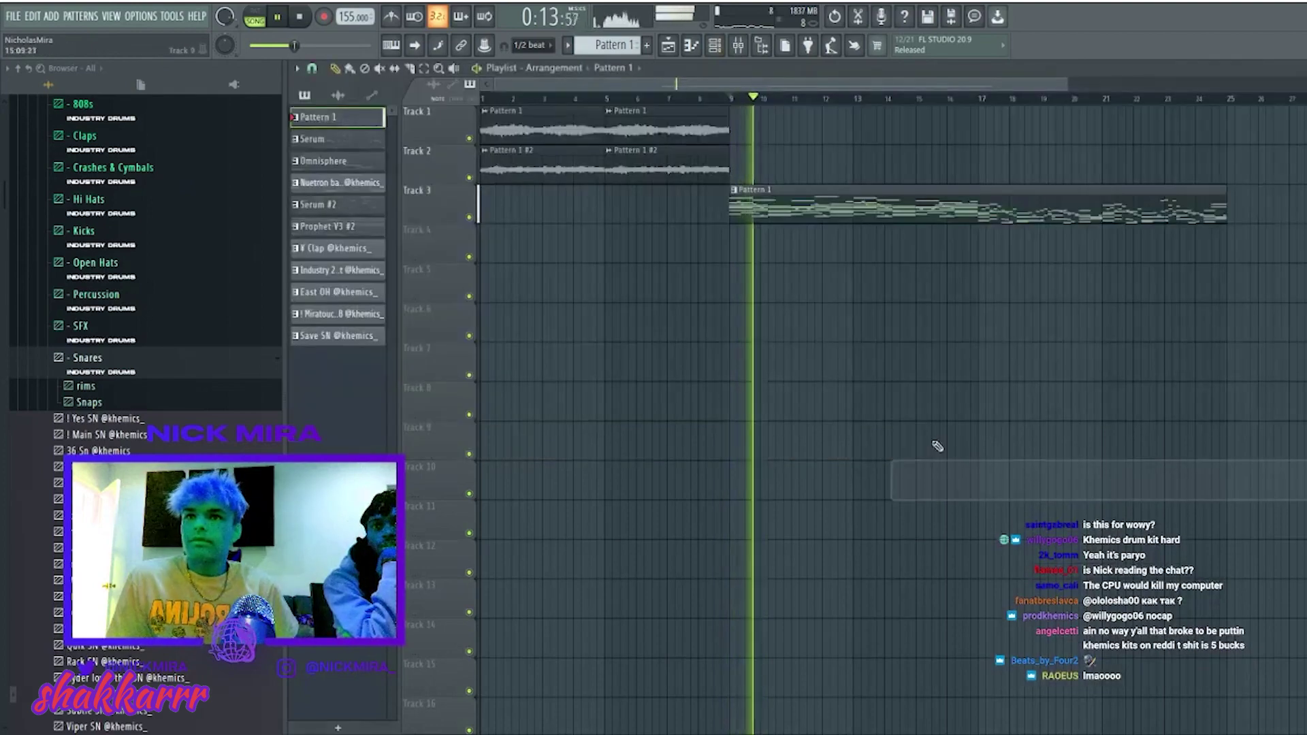
key(space)
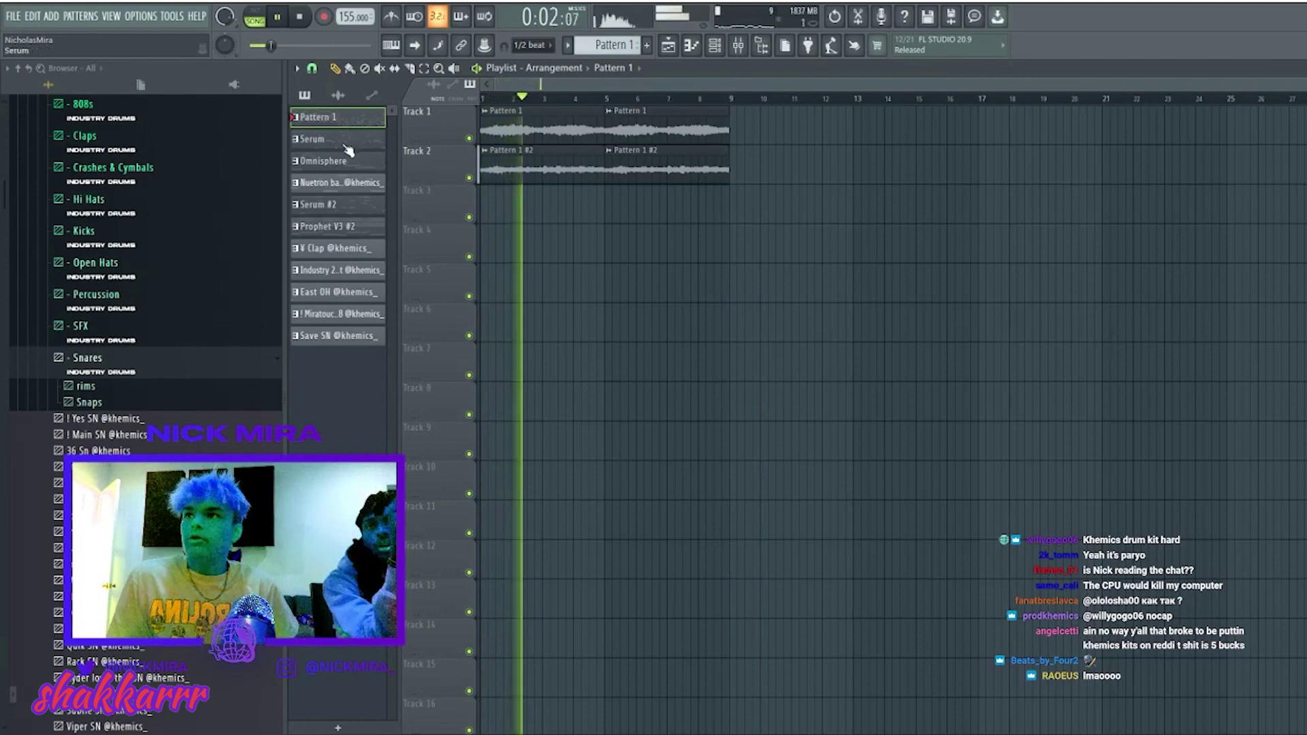
key(ctrl+z)
click(730, 100)
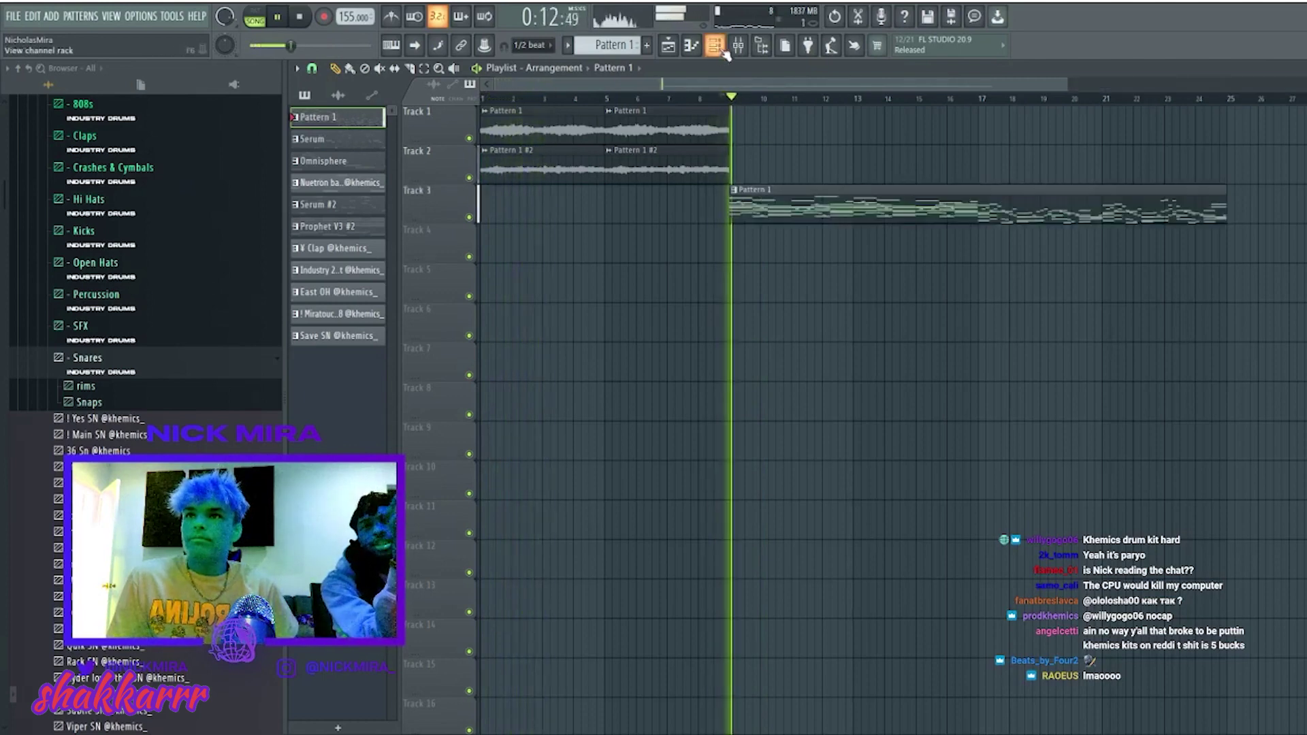
Transpose the Prophet V3 notes in Pattern 1 down two semitones and play the arrangement from around bar 9.
click(714, 45)
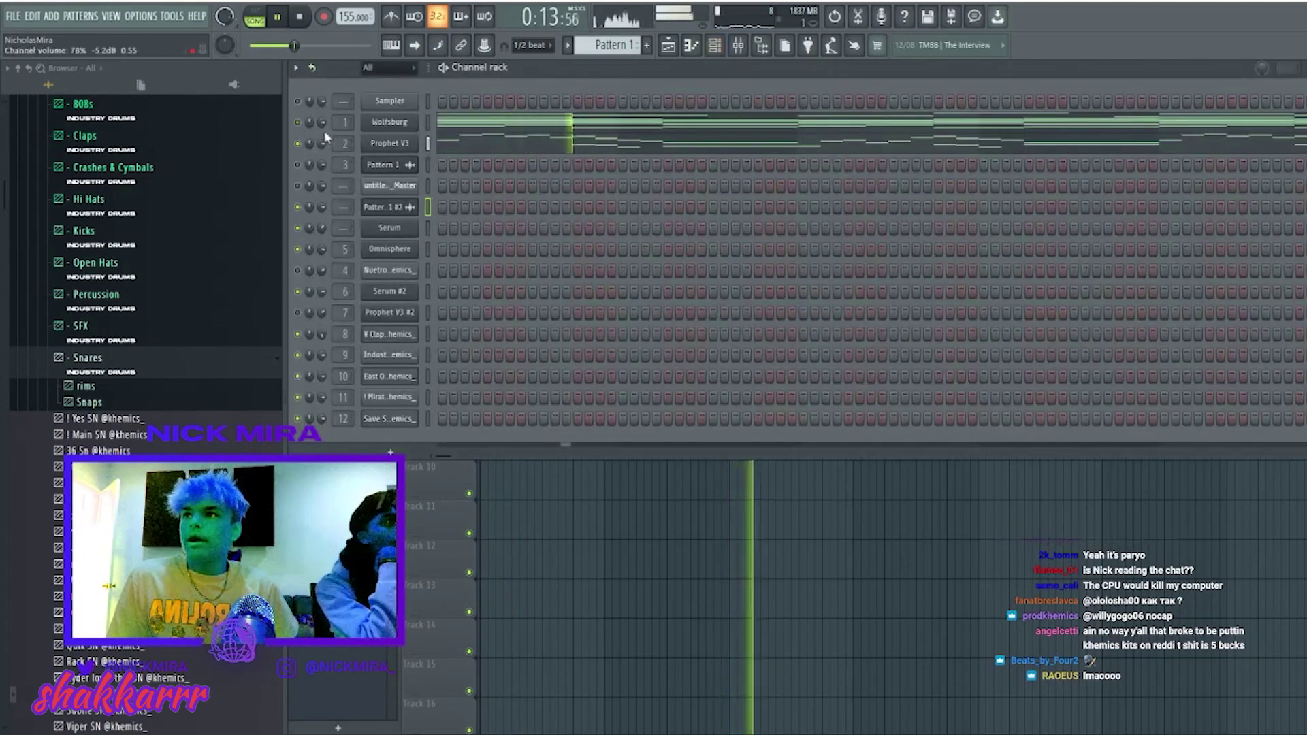
click(487, 144)
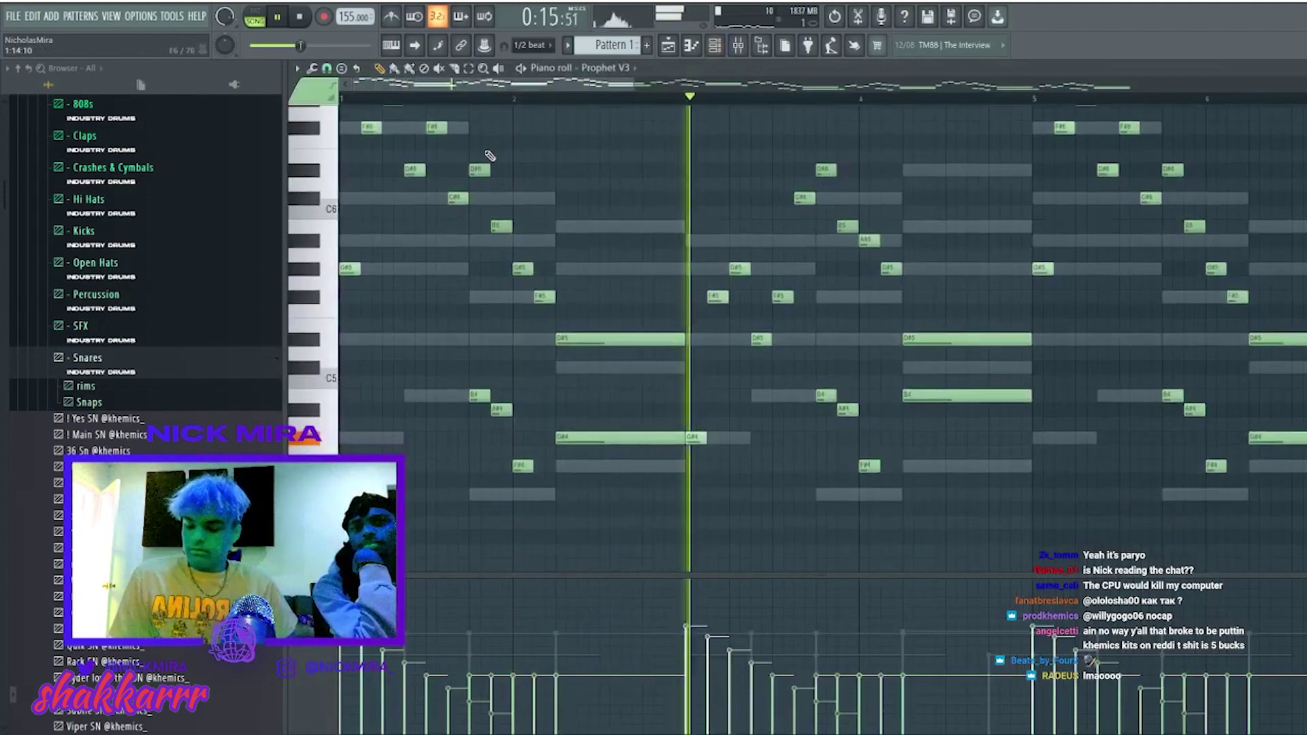
key(shift+Down)
key(shift+Down)
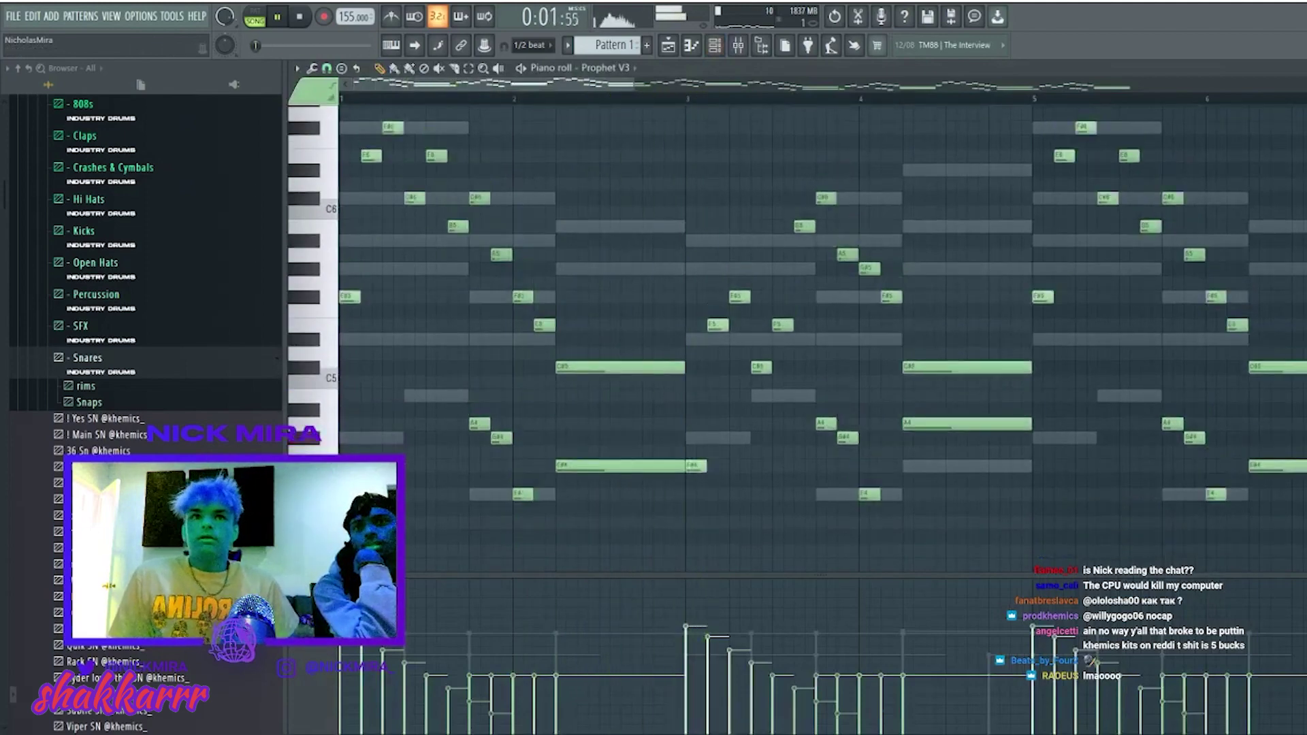
key(Escape)
key(F5)
click(726, 99)
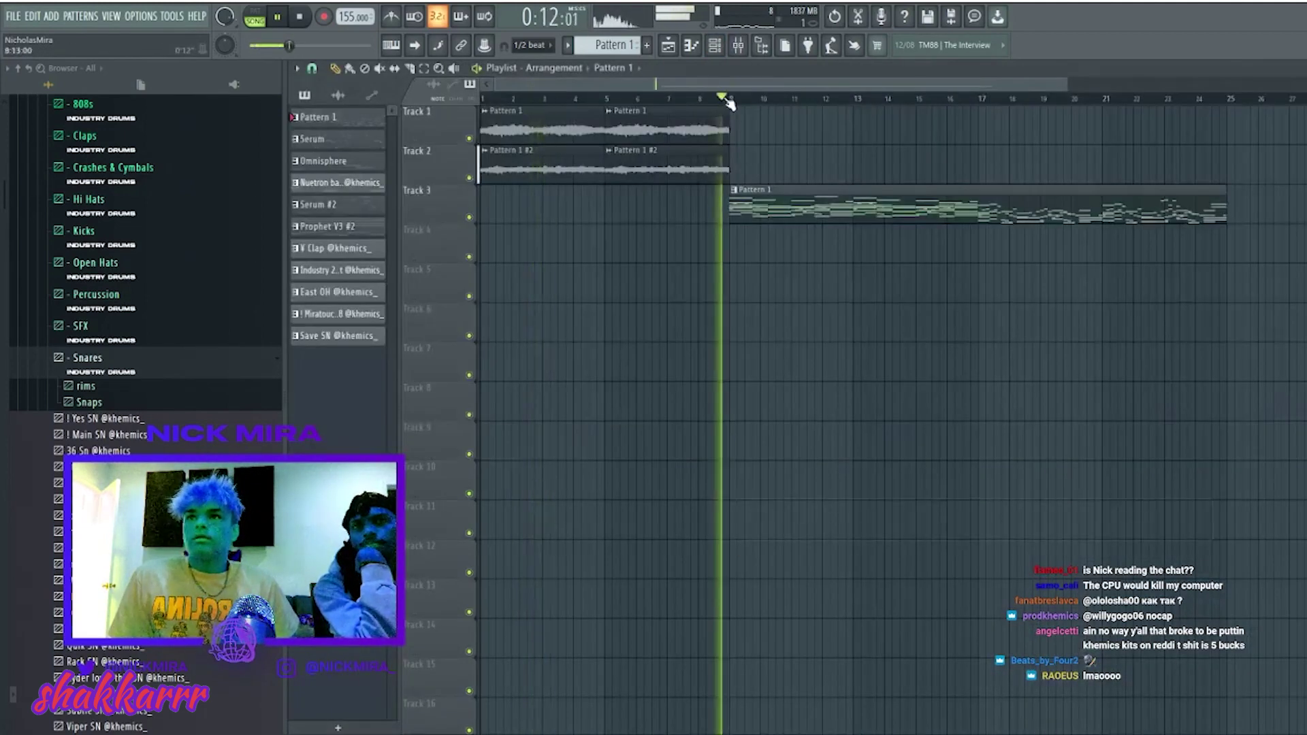
key(F7)
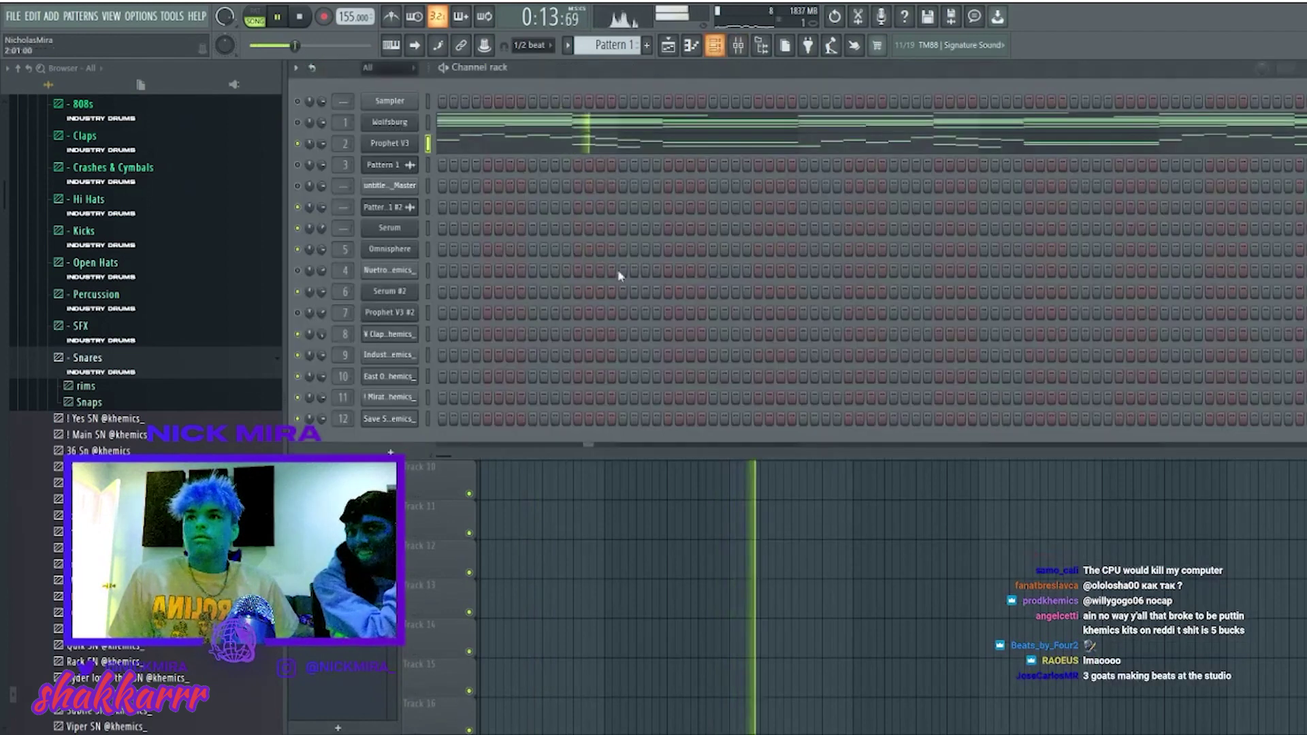
key(F4)
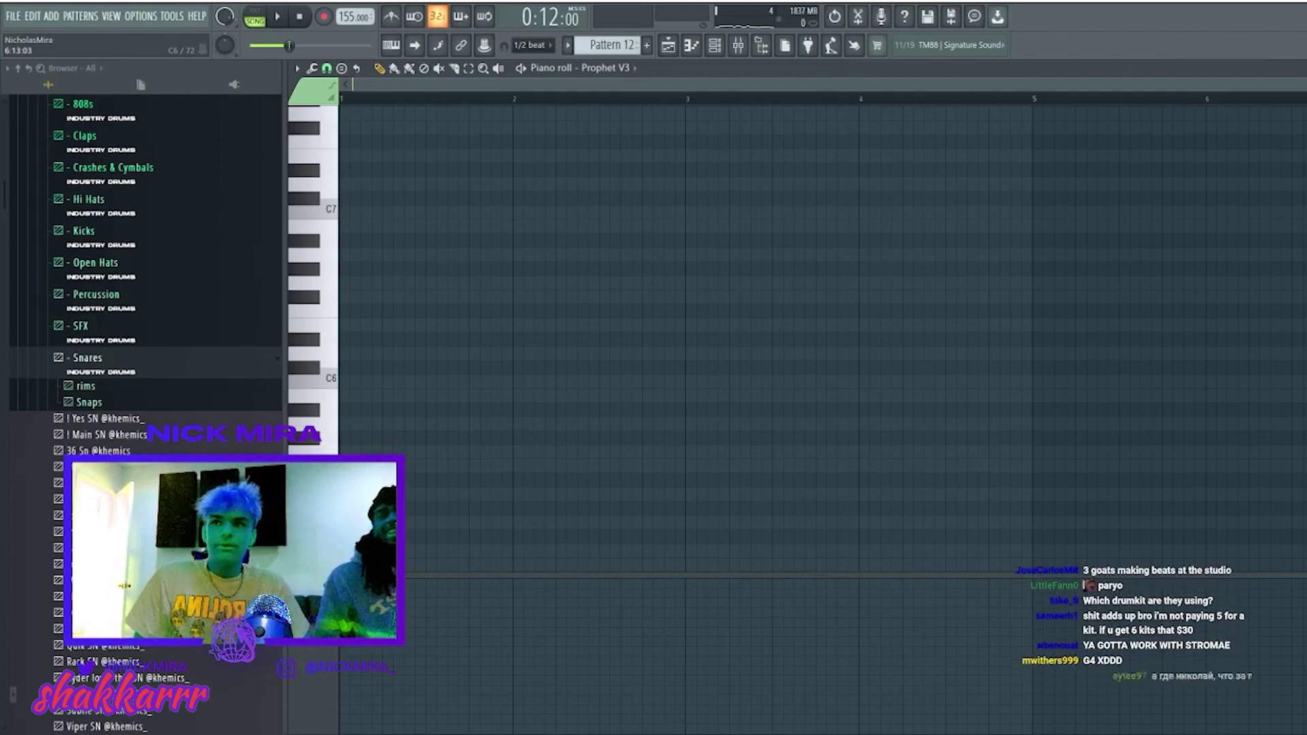
key(Escape)
key(Escape)
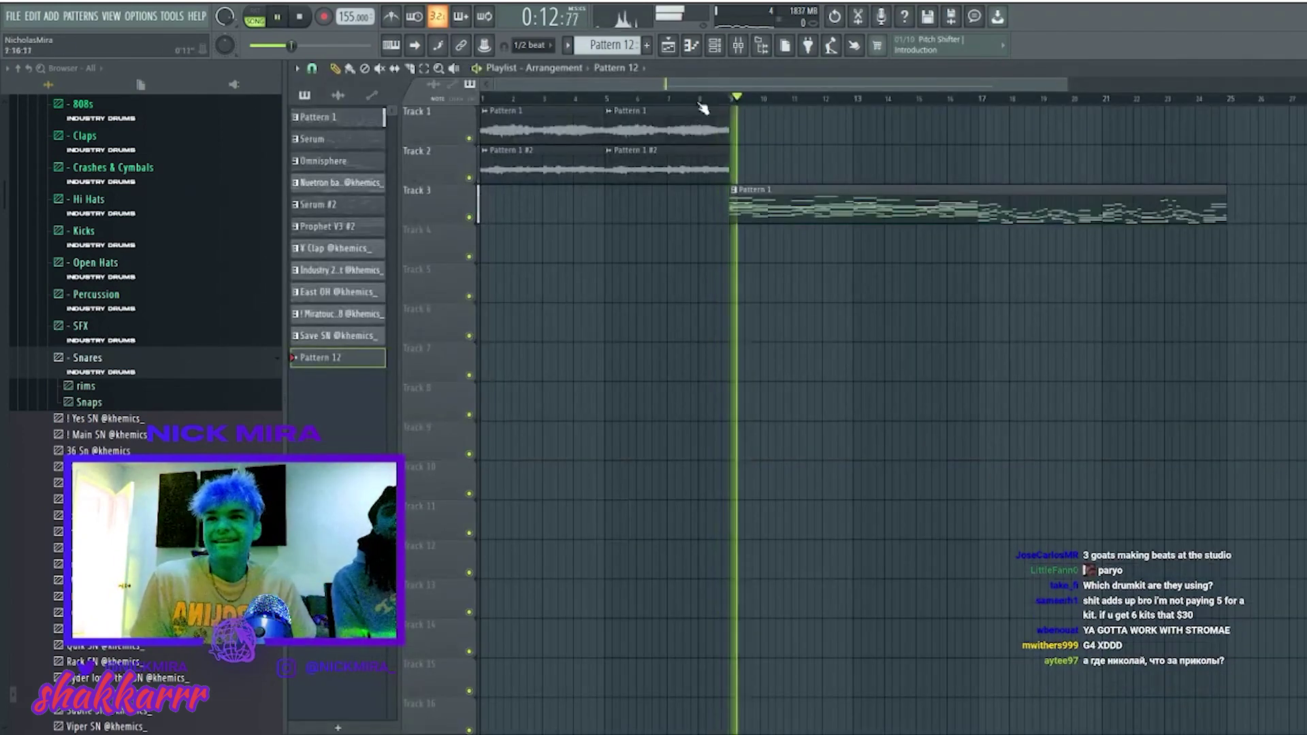
key(F6)
key(F6)
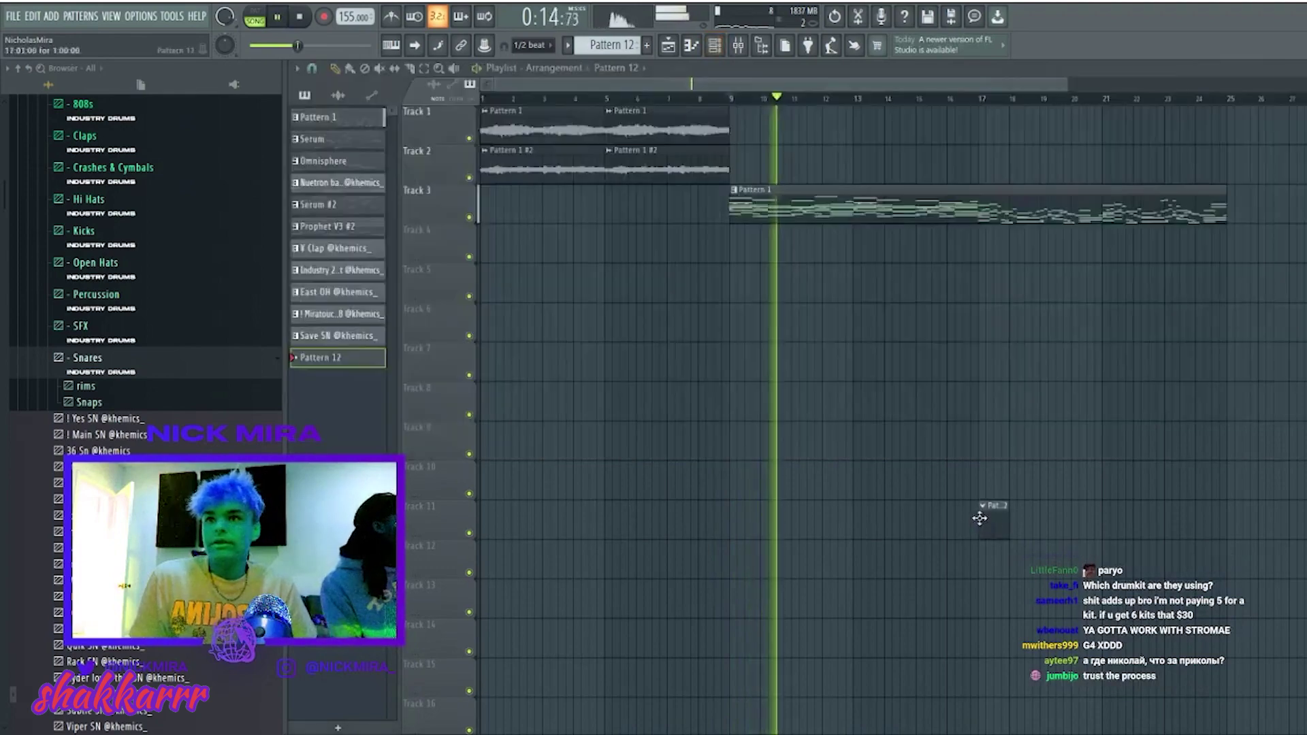
Lower the Prophet V3 notes in Pattern 1 by one more semitone and return to the playlist.
key(F7)
scroll(715, 204, down, 3)
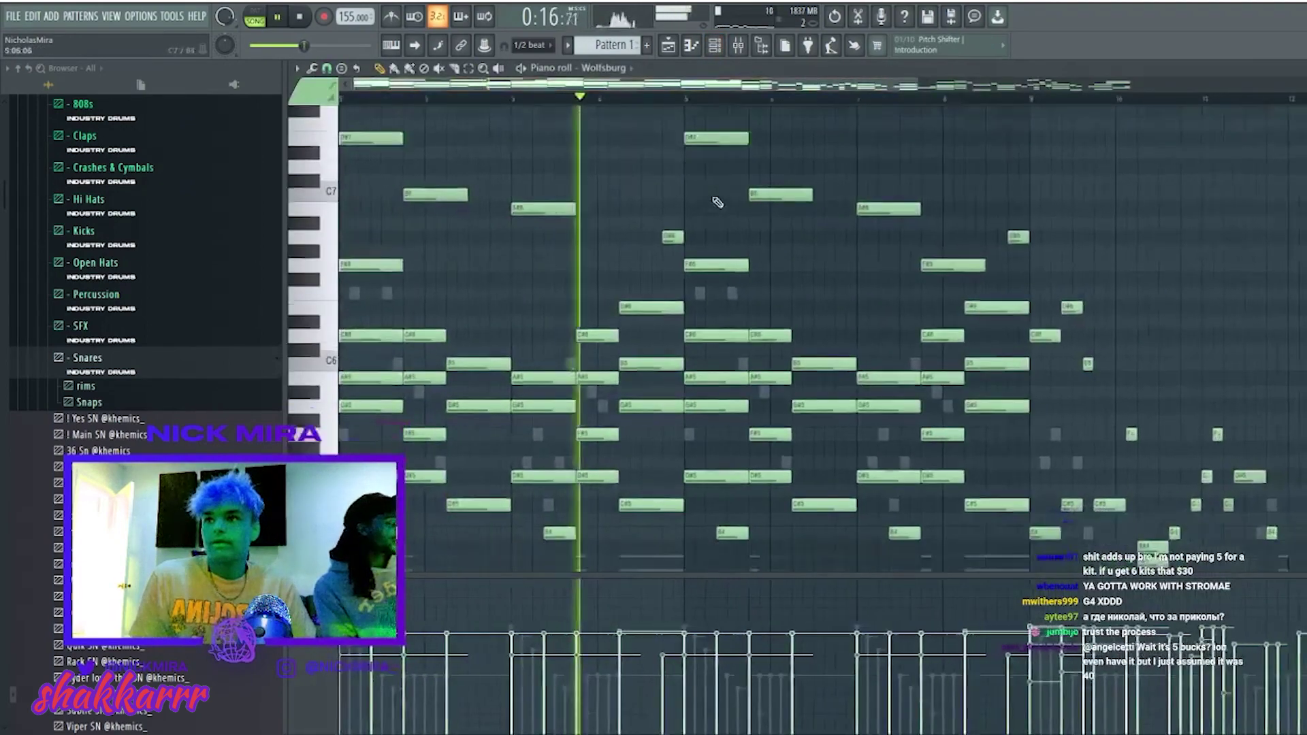
key(F6)
click(485, 144)
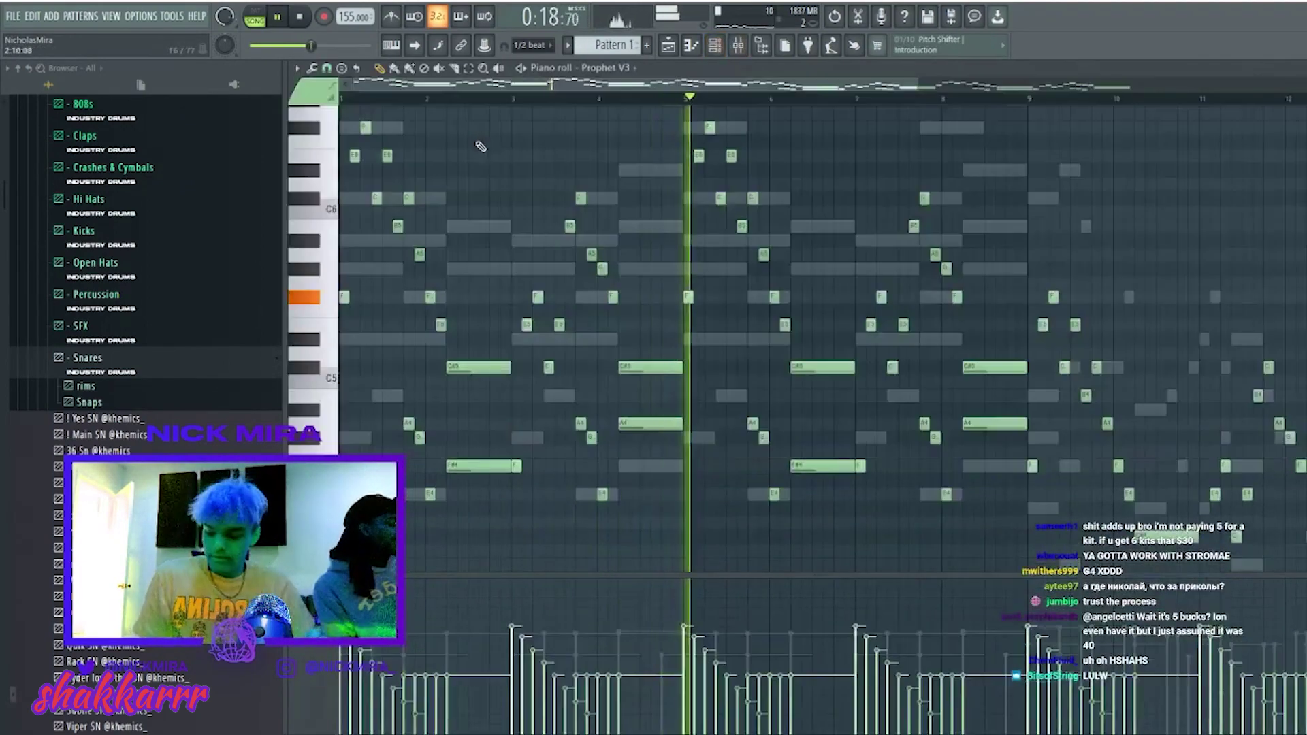
key(Down)
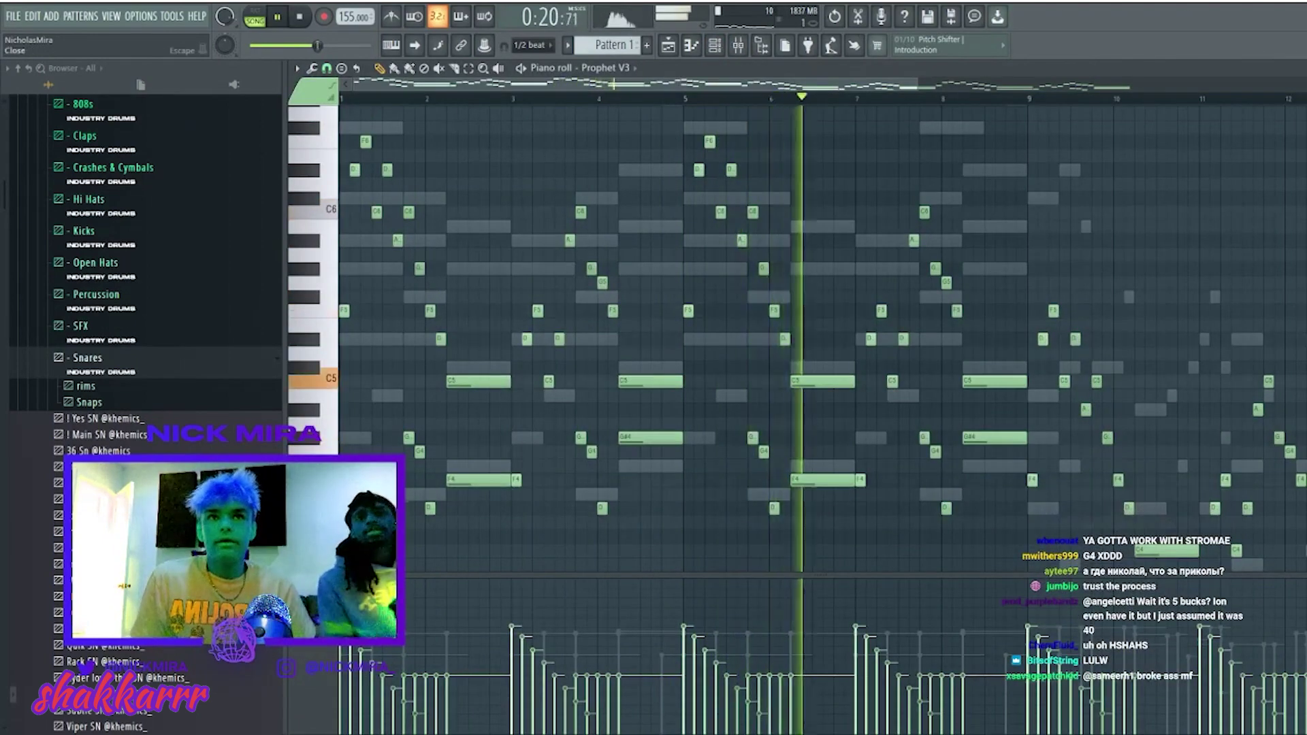
key(F6)
key(F6)
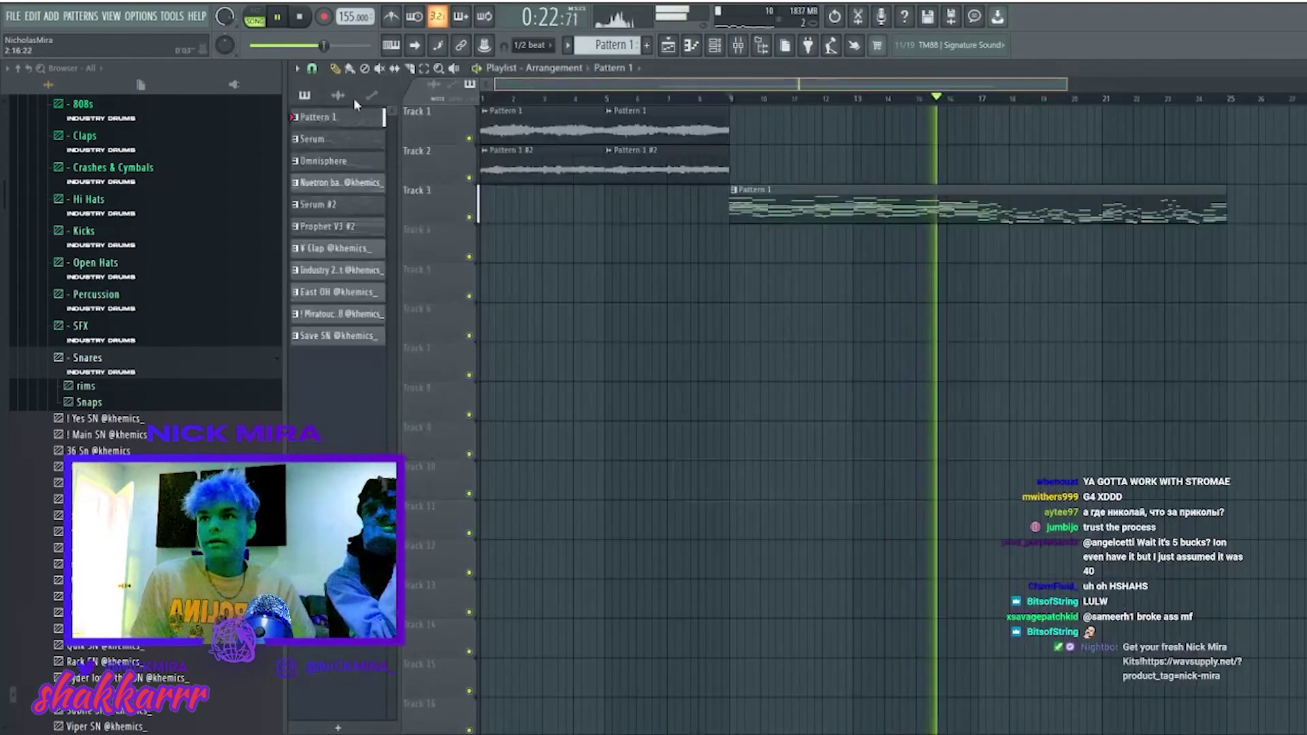
Move the Pattern 1 clip on track 3 to bar 1 and shorten it to end at bar 9.
key(space)
key(space)
drag(769, 201, 521, 204)
drag(980, 204, 729, 204)
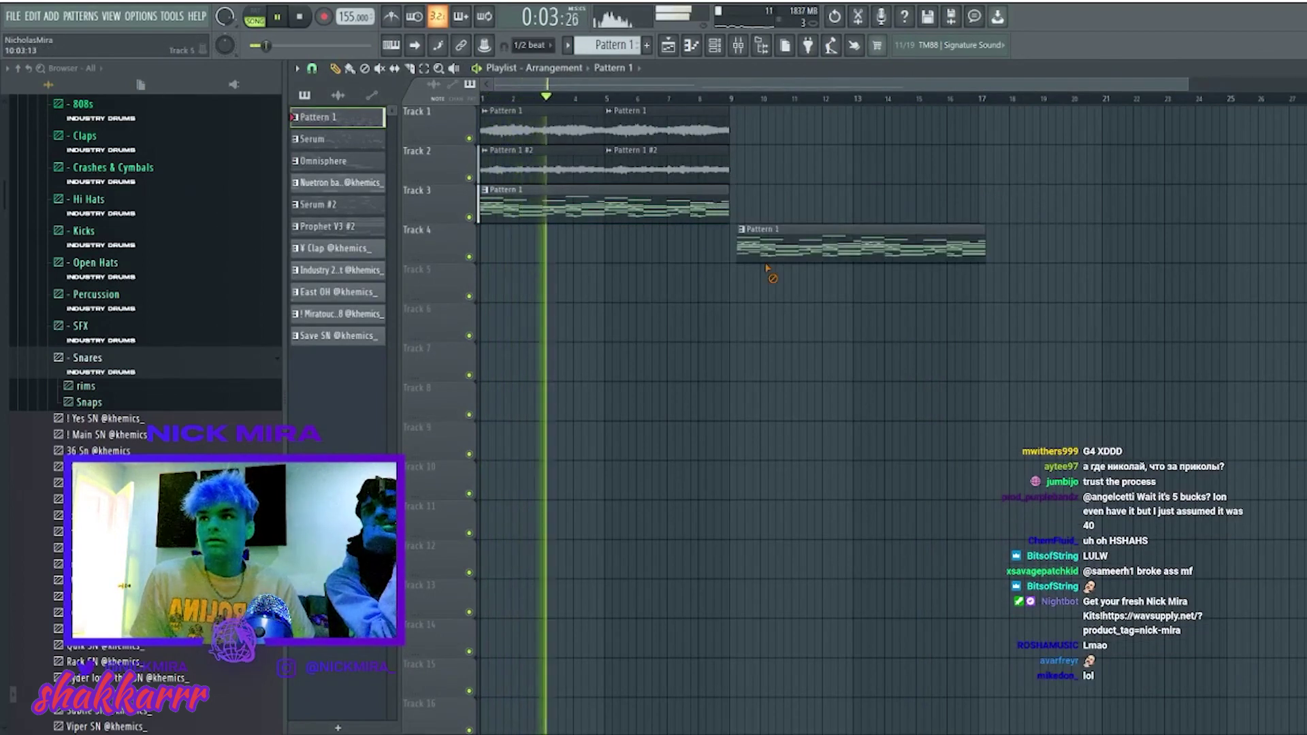
Place Omnisphere clips at bars 1 and 5 of track 4, and the Nuetron bass pattern on track 5 from bar 1.
drag(311, 163, 497, 235)
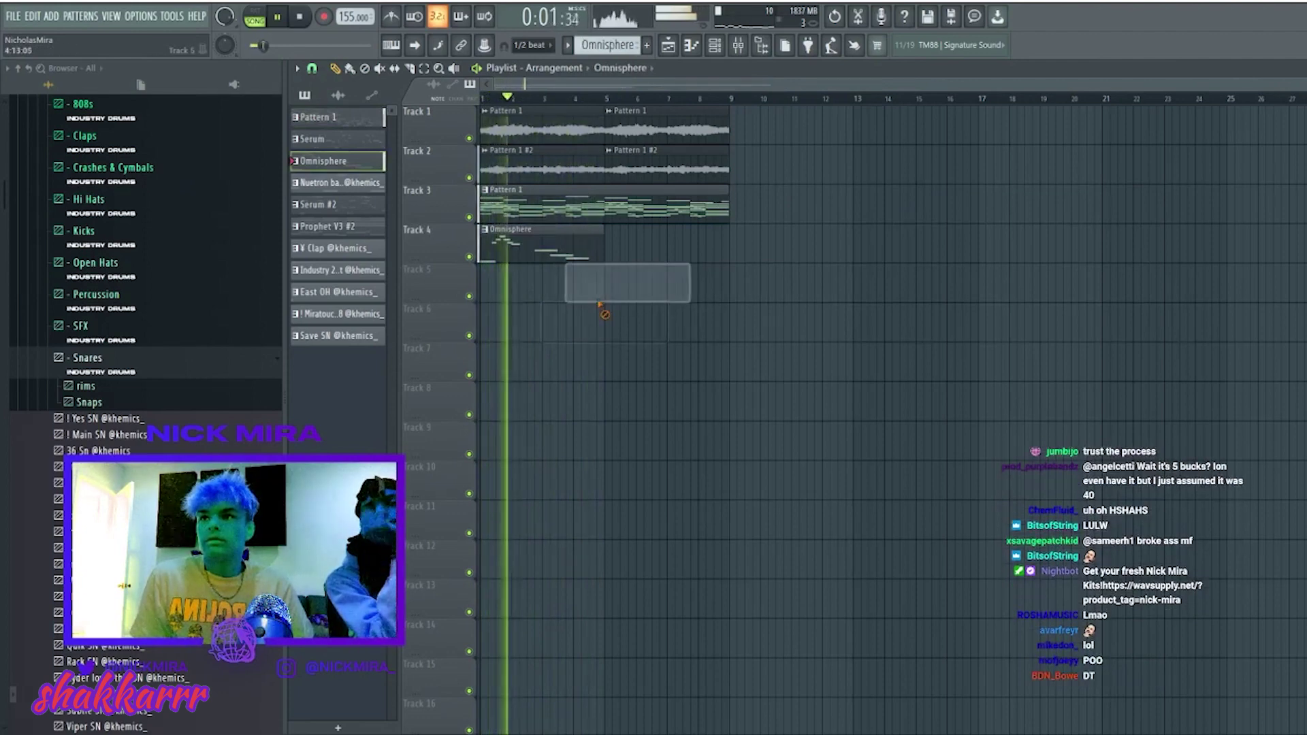
click(608, 245)
drag(337, 183, 585, 286)
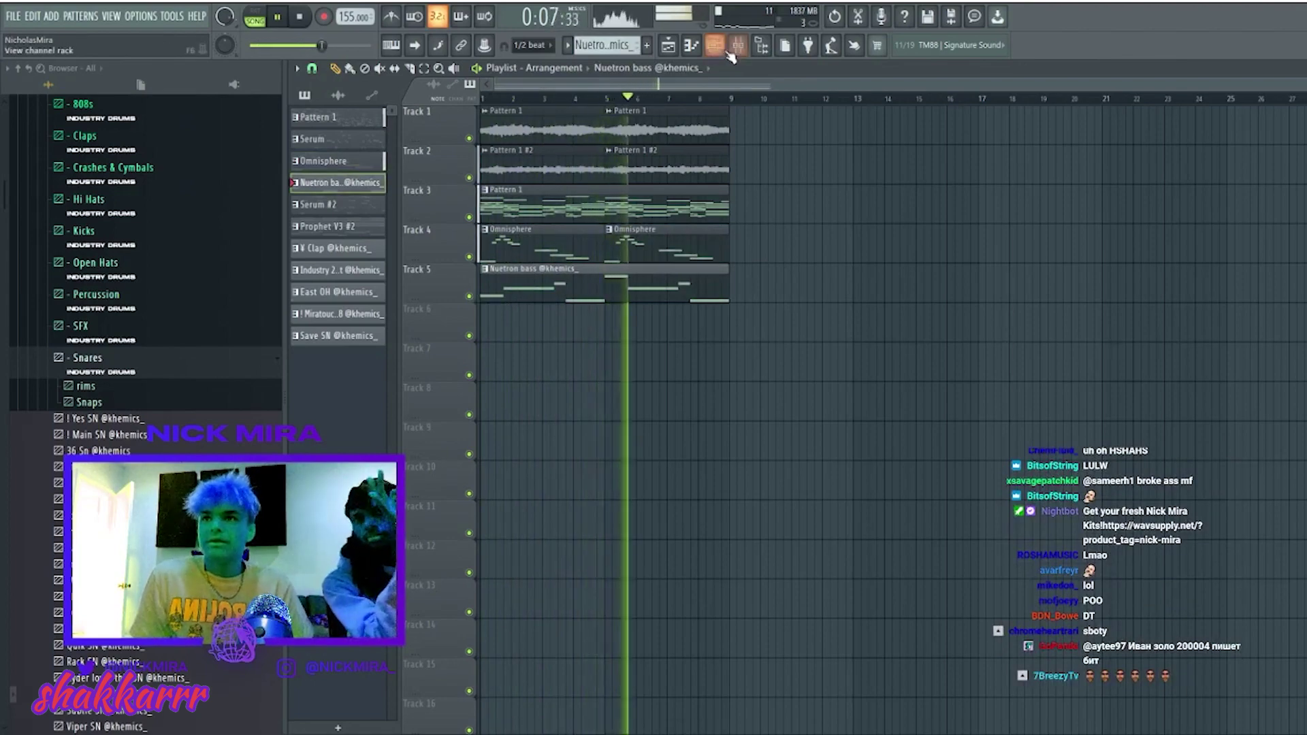
Check the Nuetron bass notes in the piano roll and its channel in the channel rack.
key(F6)
key(F6)
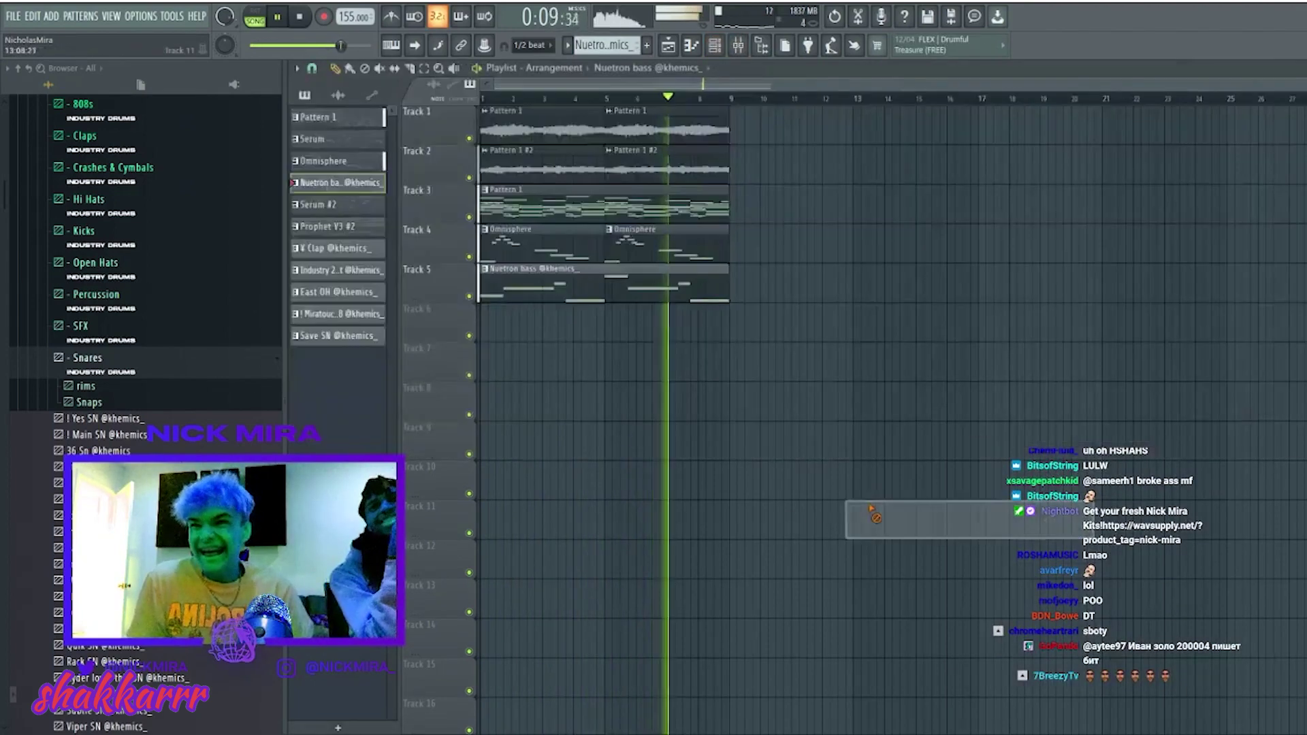
double_click(680, 252)
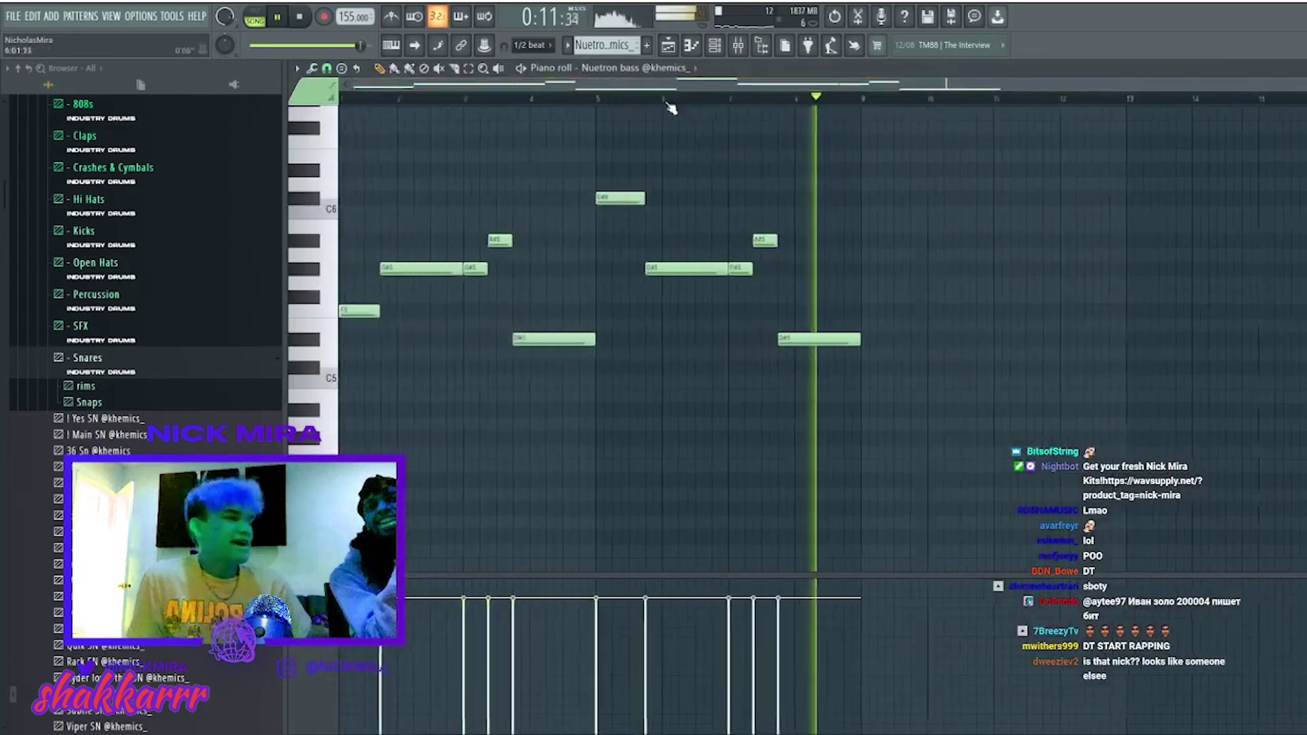
key(F5)
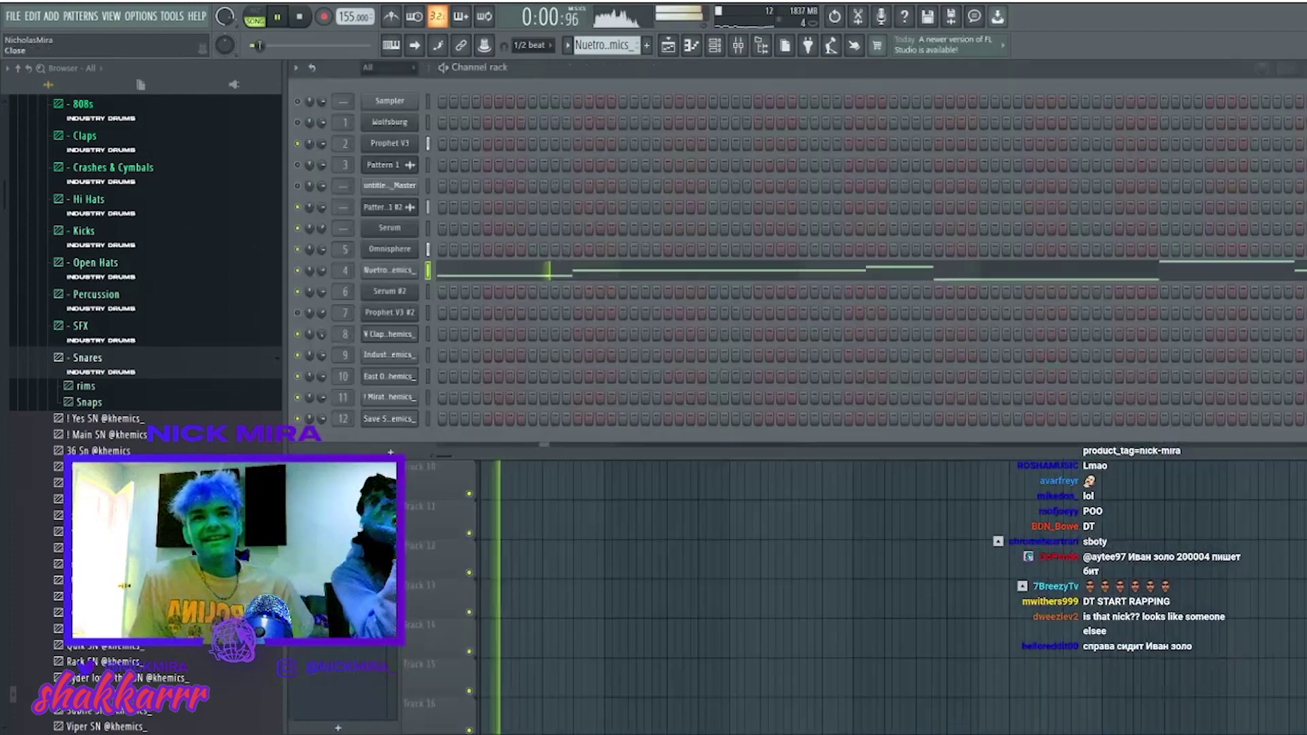
Place the Serum #2 pattern on track 6 and the Prophet V3 #2 pattern on track 8, both from bar 1.
key(space)
drag(646, 357, 532, 329)
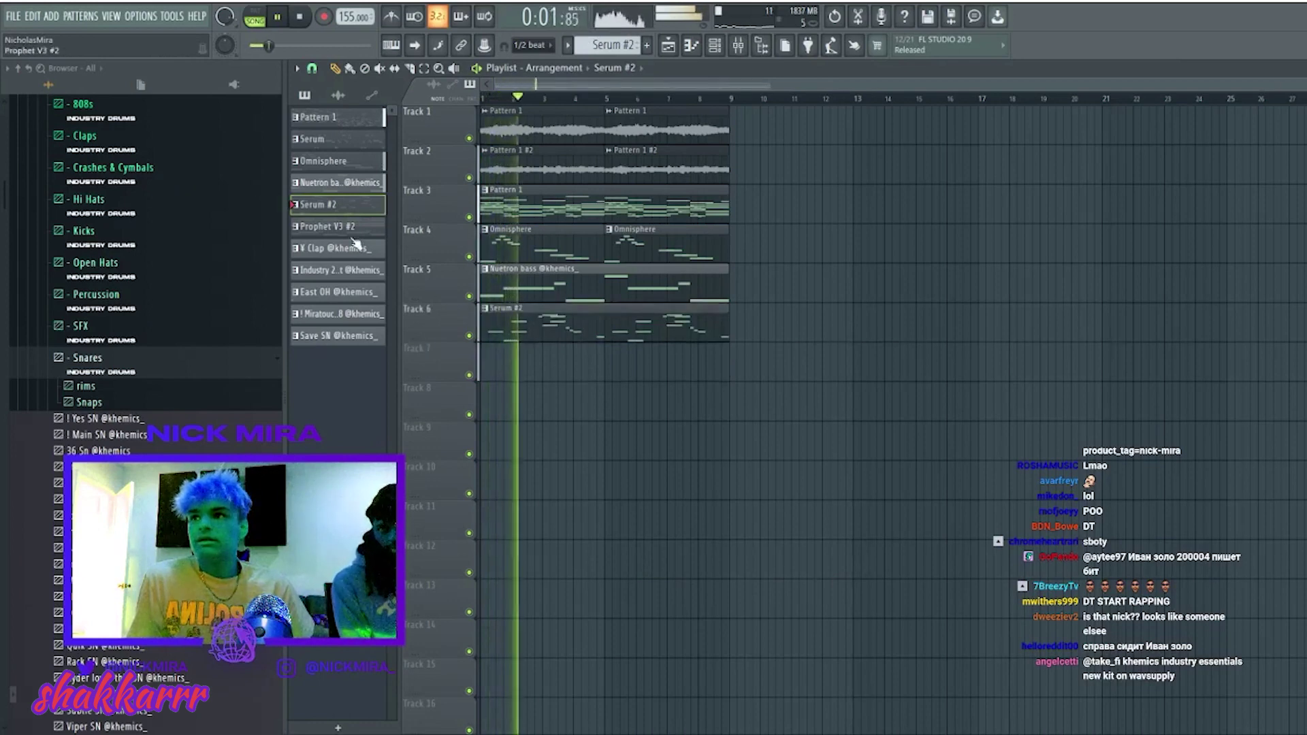
key(space)
drag(602, 415, 560, 397)
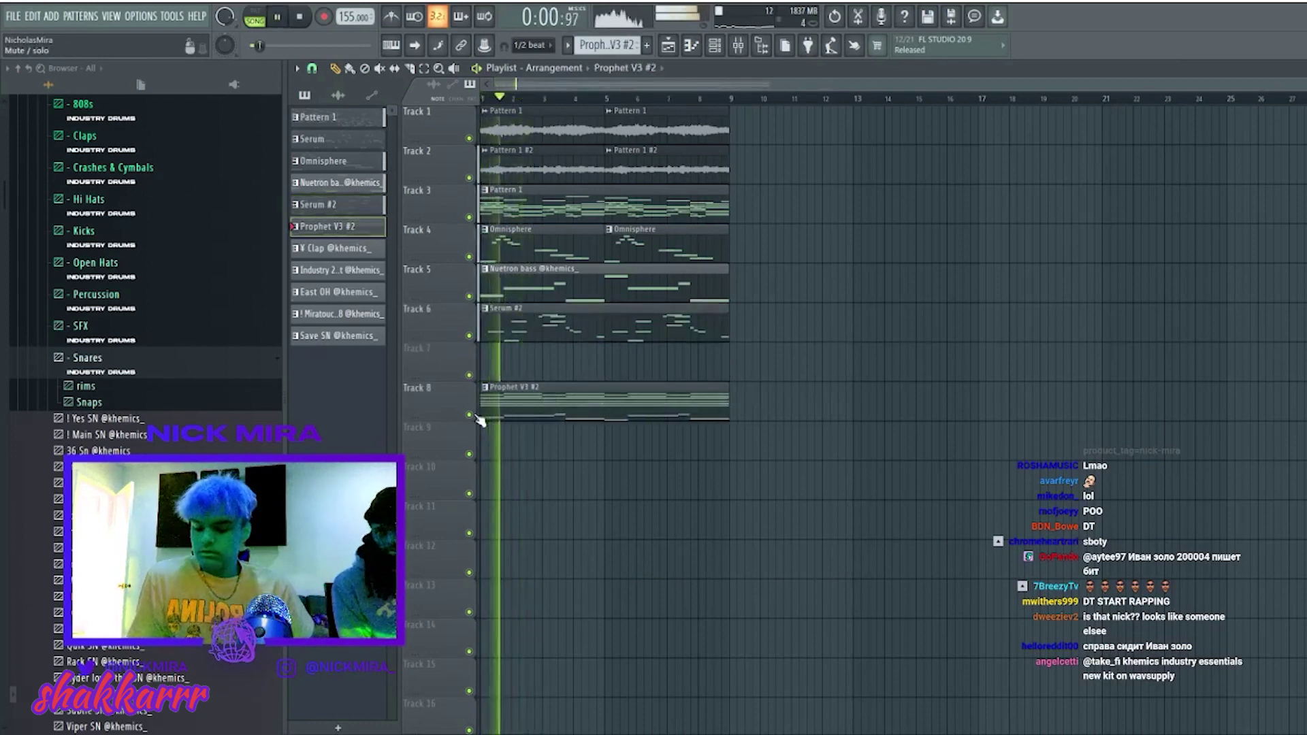
Audition the Prophet V3 #2 track on its own, restore the other tracks, and move its clip up to track 7.
right_click(470, 416)
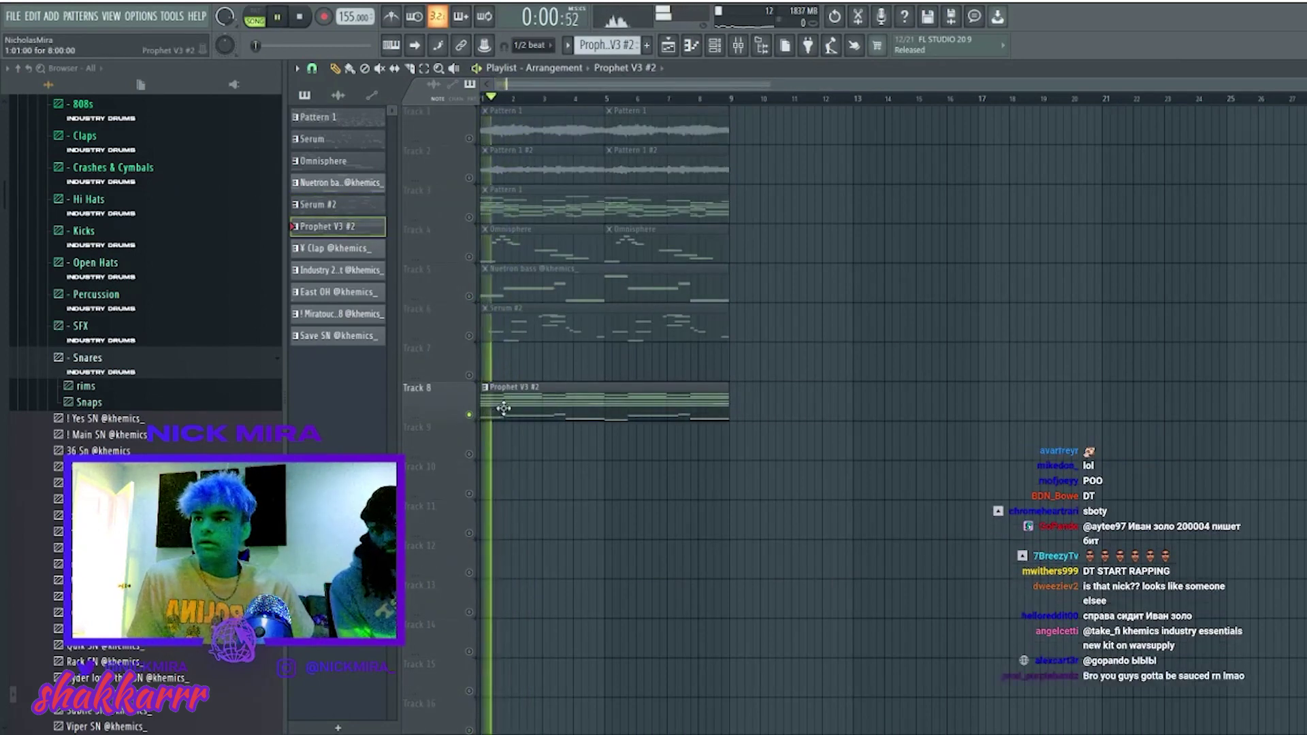
click(725, 56)
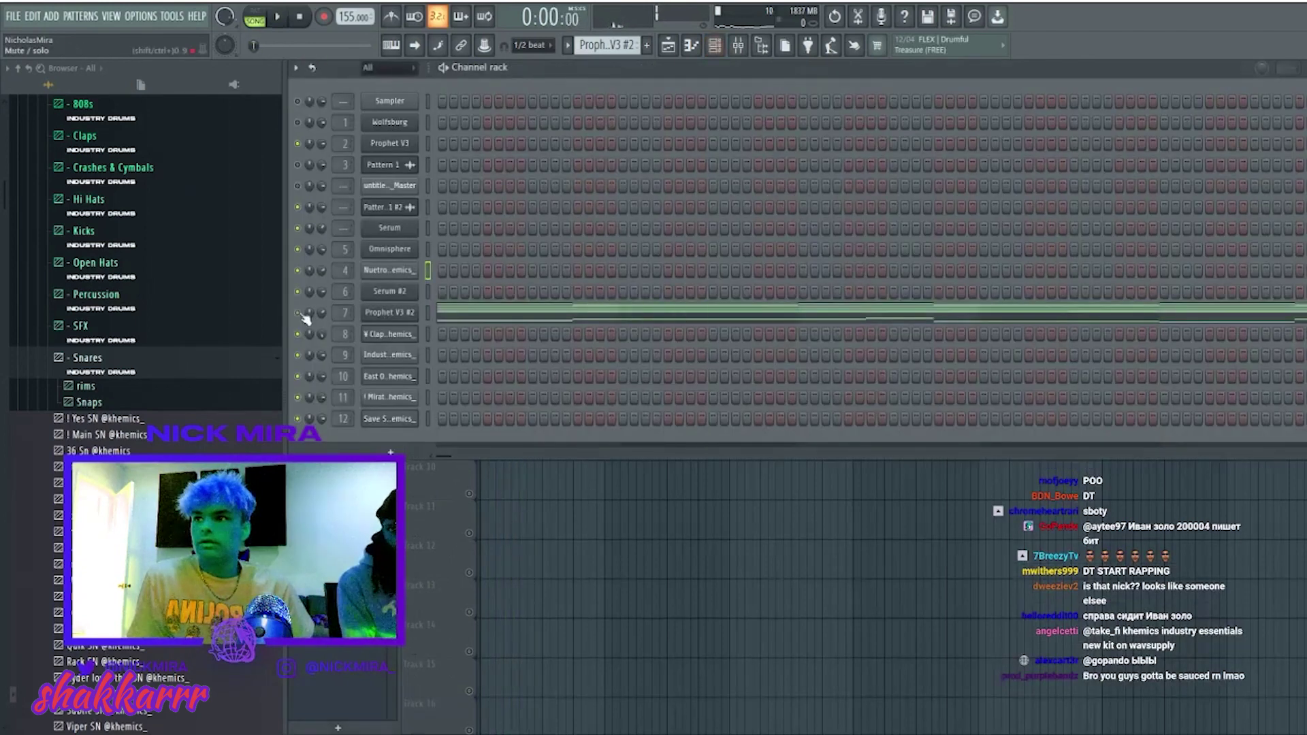
key(F6)
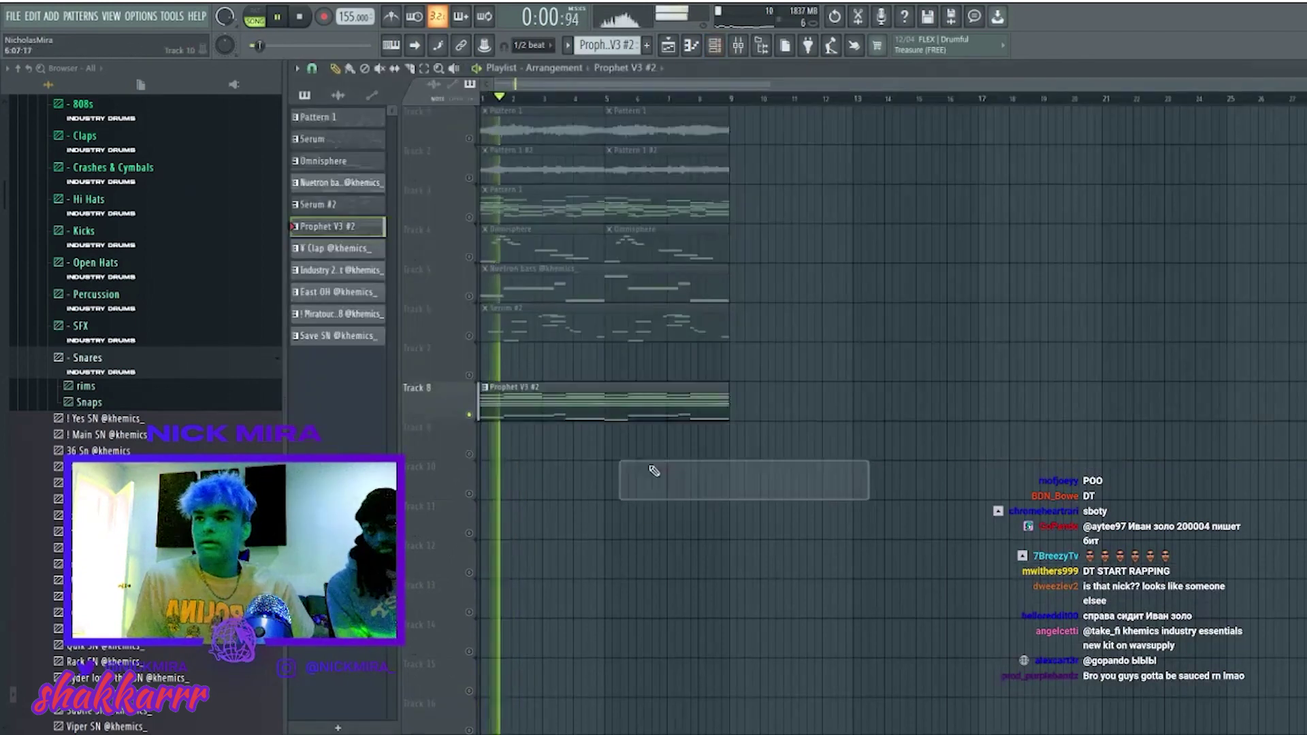
right_click(469, 415)
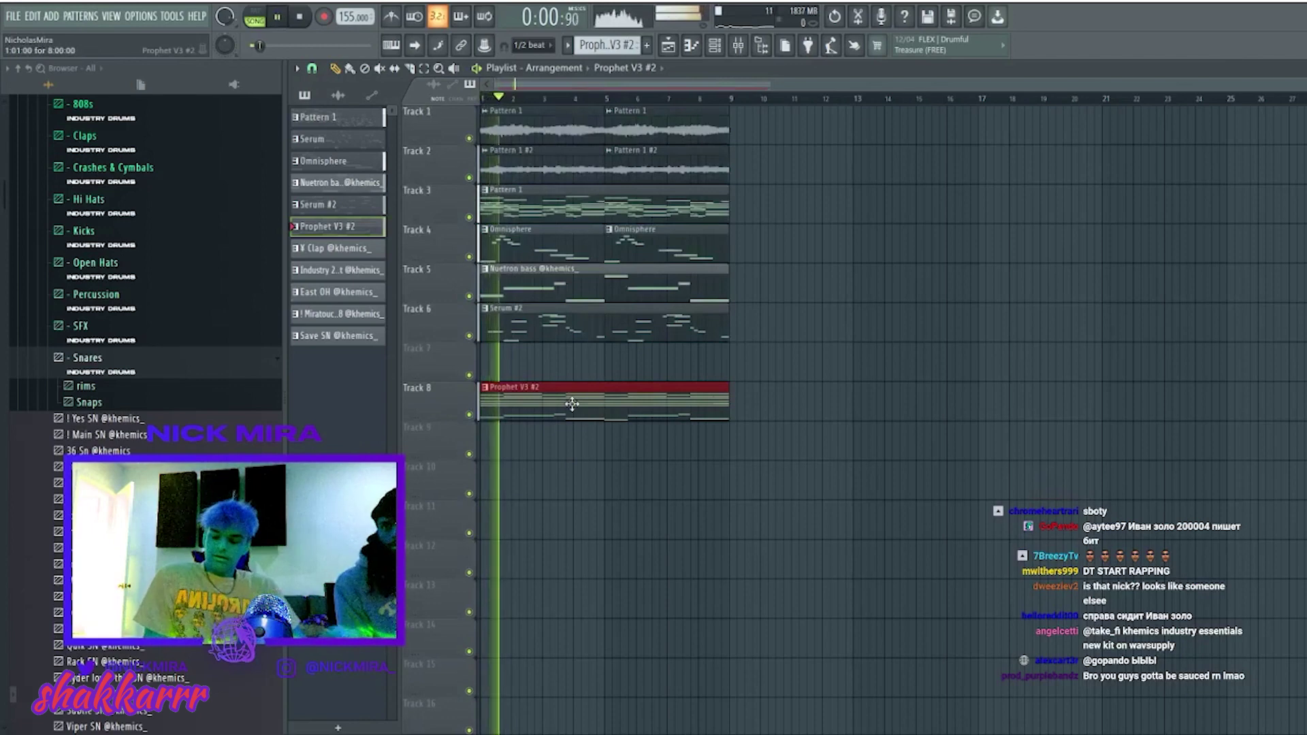
key(shift+Up)
key(space)
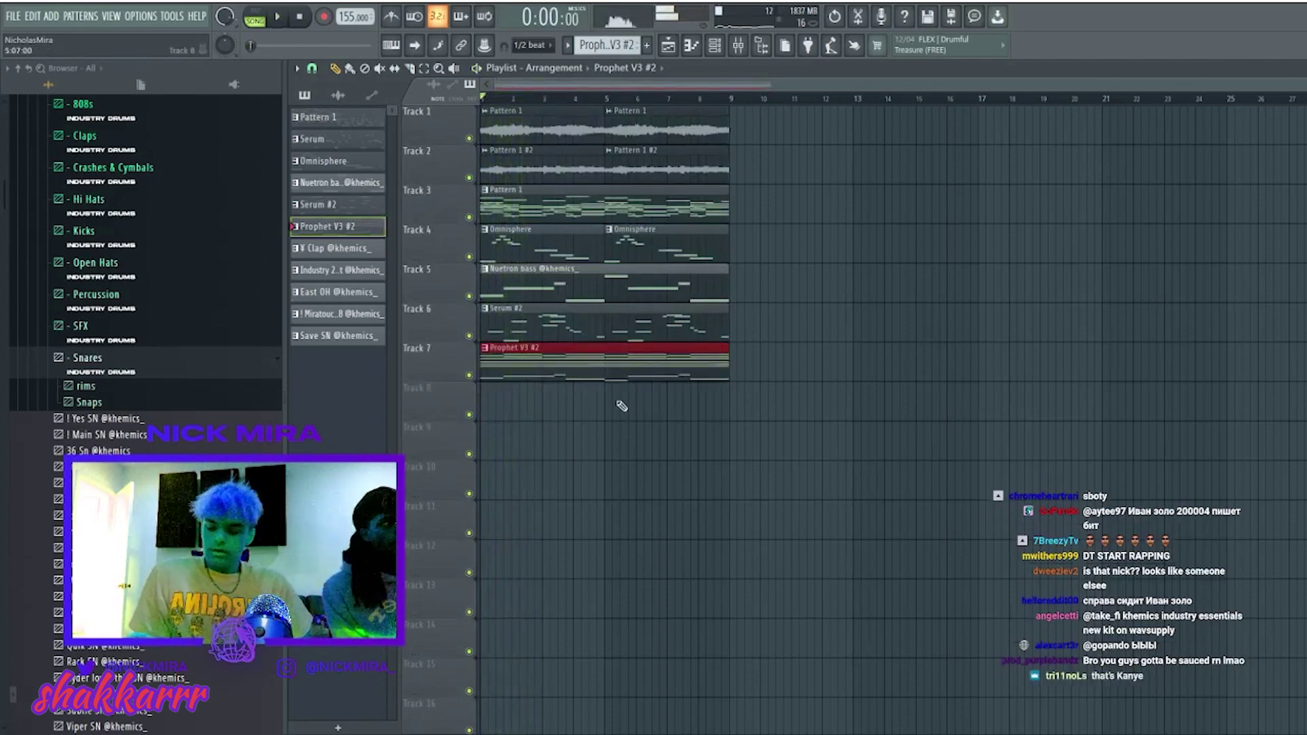
Move the Omnisphere, Nuetron bass, Serum #2 and Prophet V3 #2 clips on tracks 4 to 7 to bar 9, undoing the stray Serum clip.
drag(817, 504, 476, 103)
drag(854, 466, 771, 211)
key(space)
drag(1244, 460, 743, 504)
drag(842, 204, 592, 205)
drag(838, 266, 617, 300)
drag(818, 354, 856, 361)
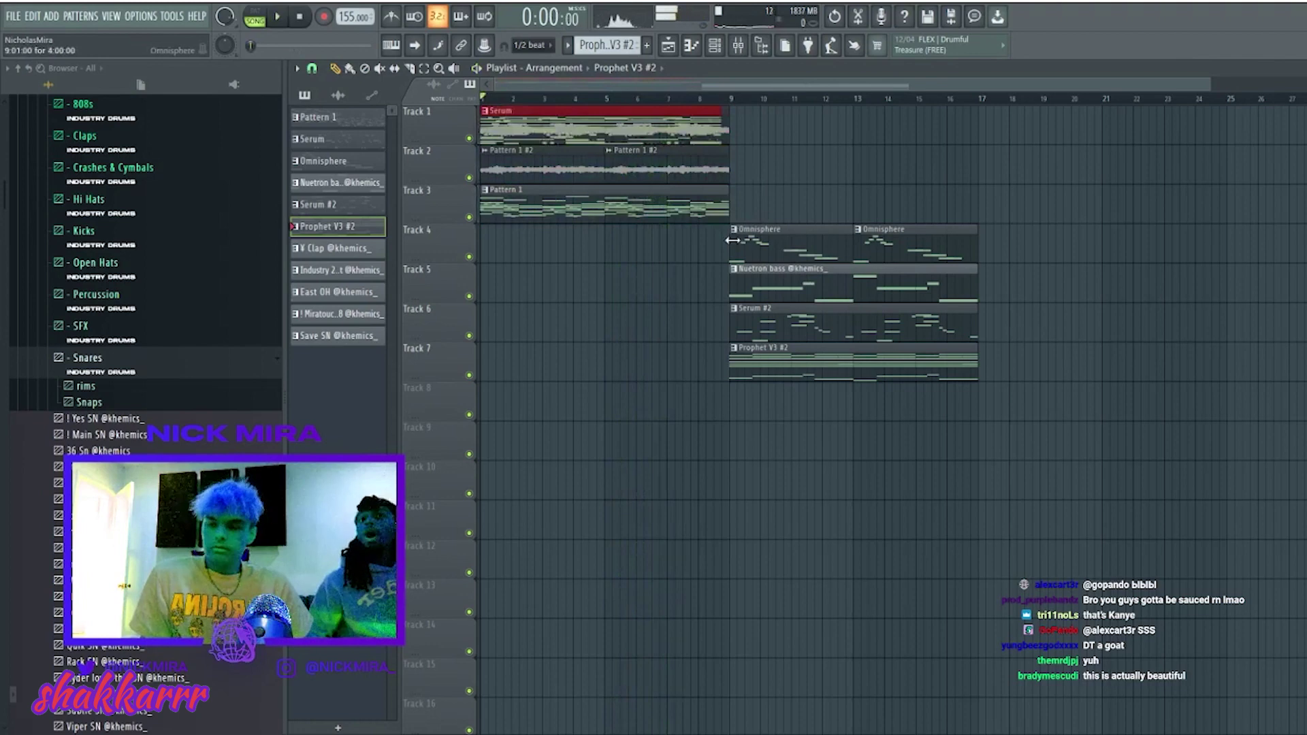
key(ctrl+z)
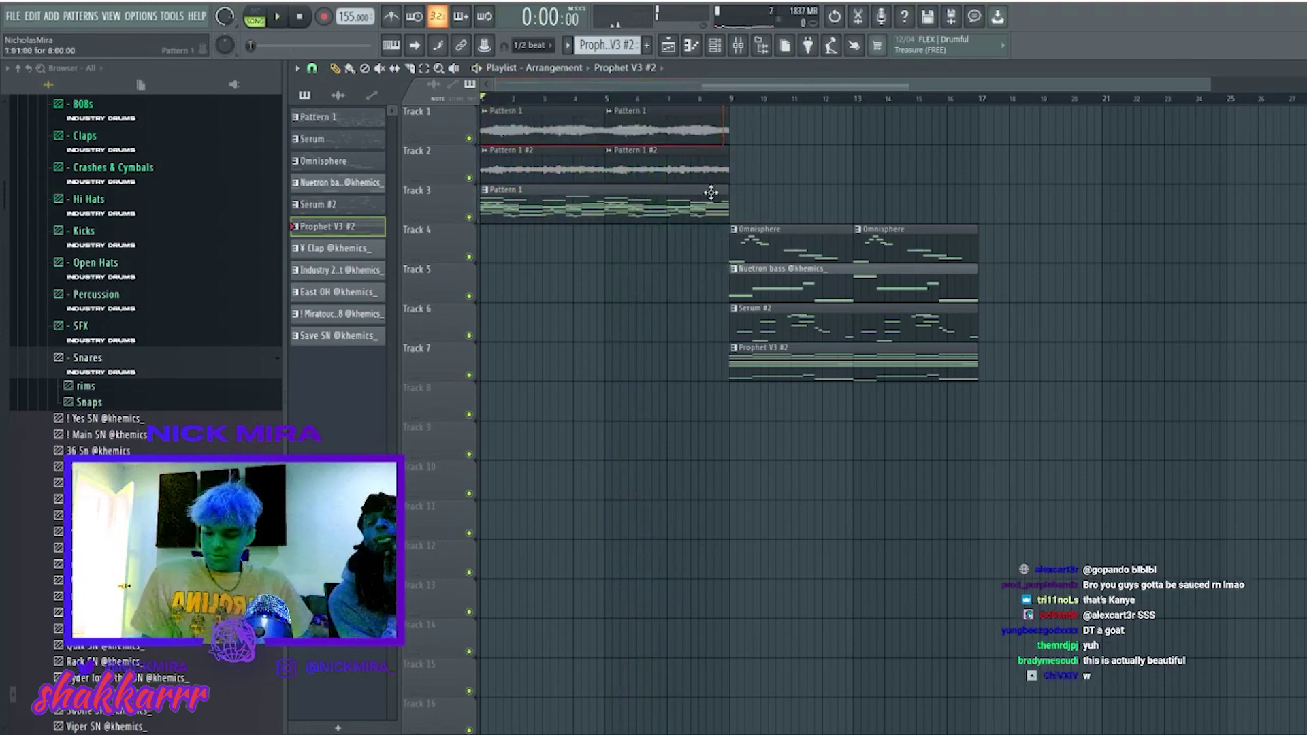
Duplicate the clips on tracks 1 to 3 from bar 9 to bar 17 and delete the stray Prophet V3 #2 clip on track 10.
key(ctrl+b)
drag(842, 485, 810, 491)
key(space)
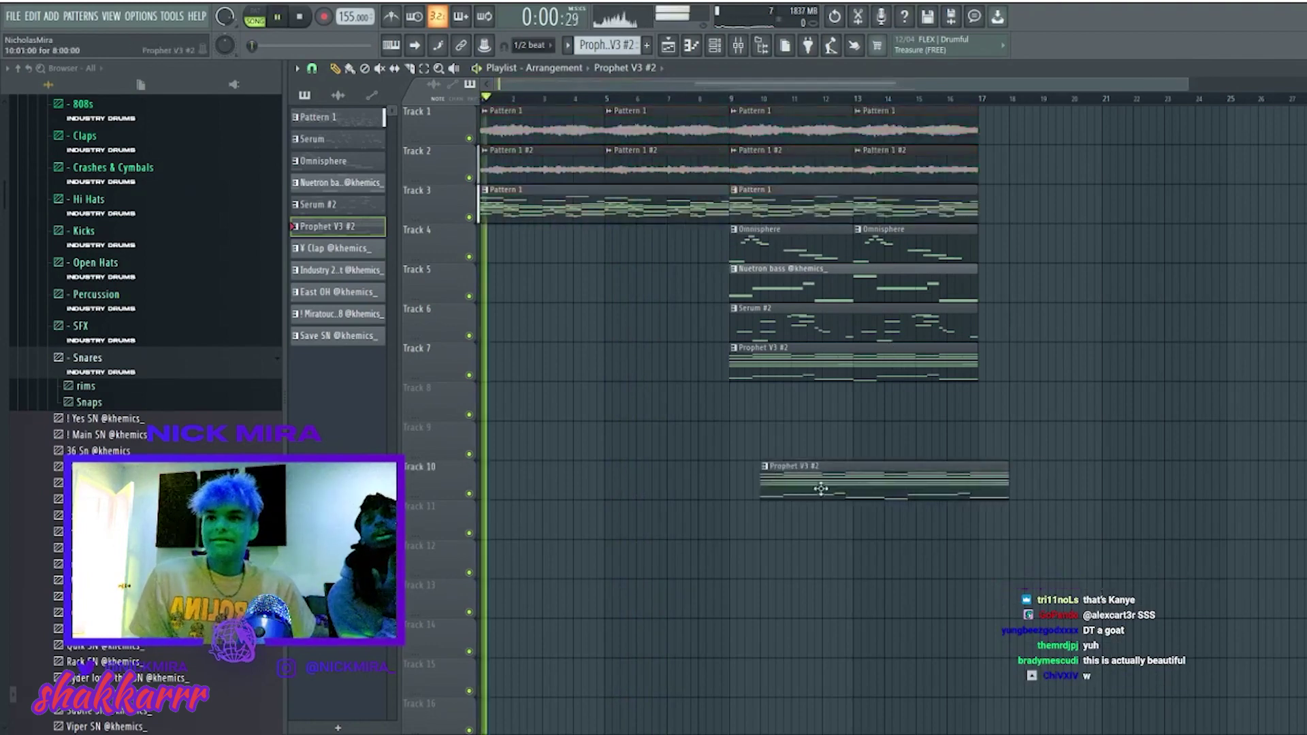
key(Delete)
Place the clap, Industry 2 Hihat, East OH, Miratouch 808 and Save SN patterns together on tracks 8 to 12 at bar 17.
click(339, 248)
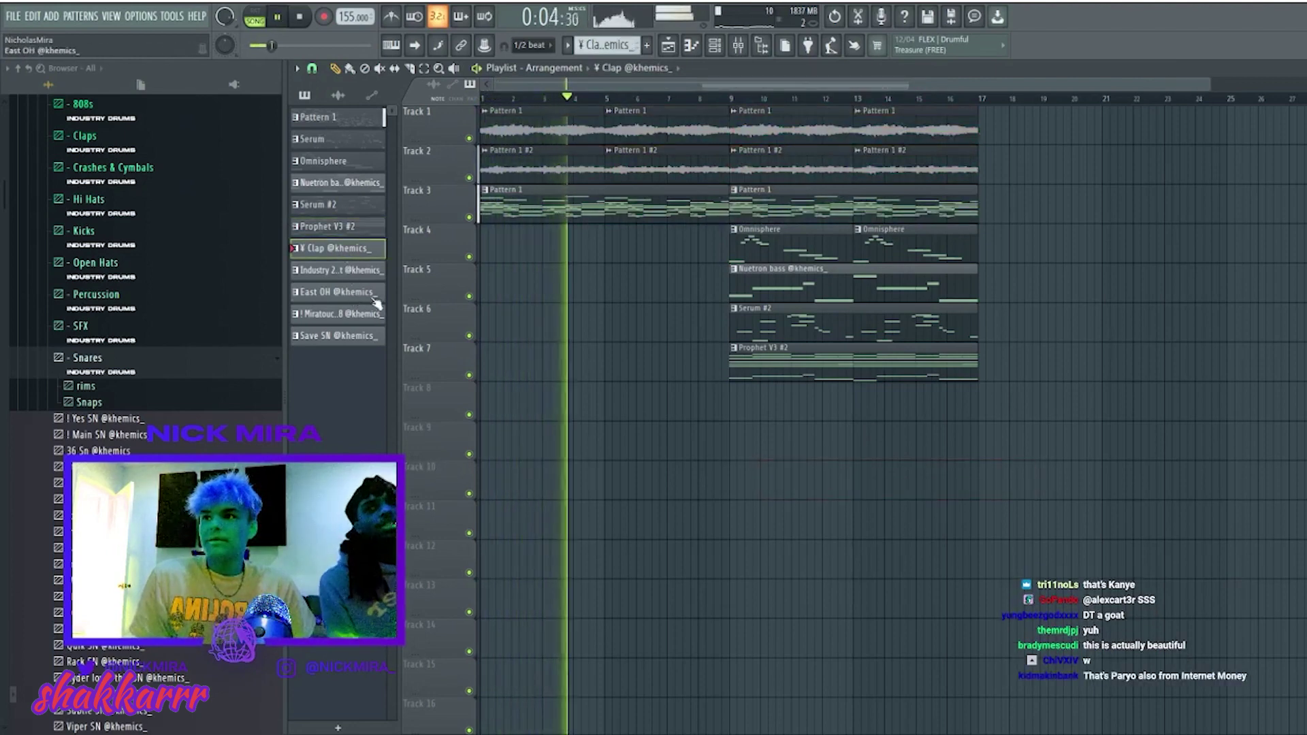
shift+click(340, 314)
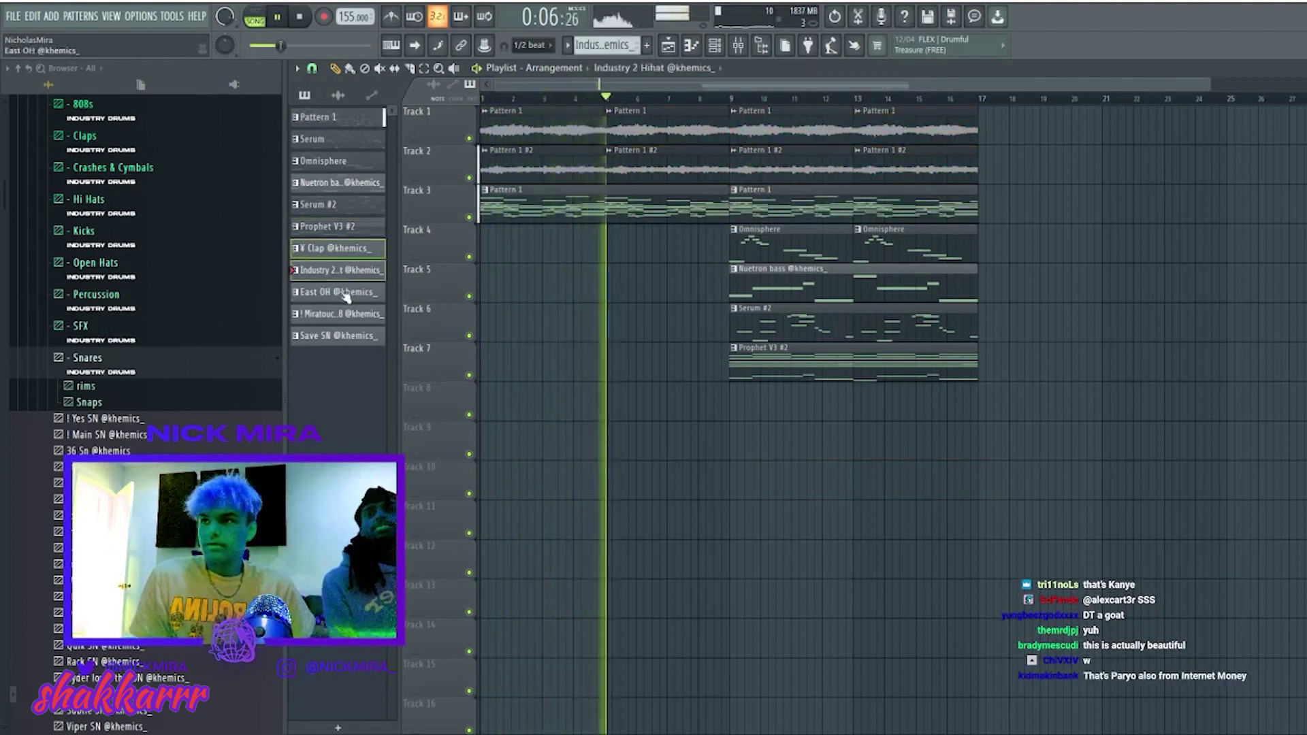
shift+click(349, 340)
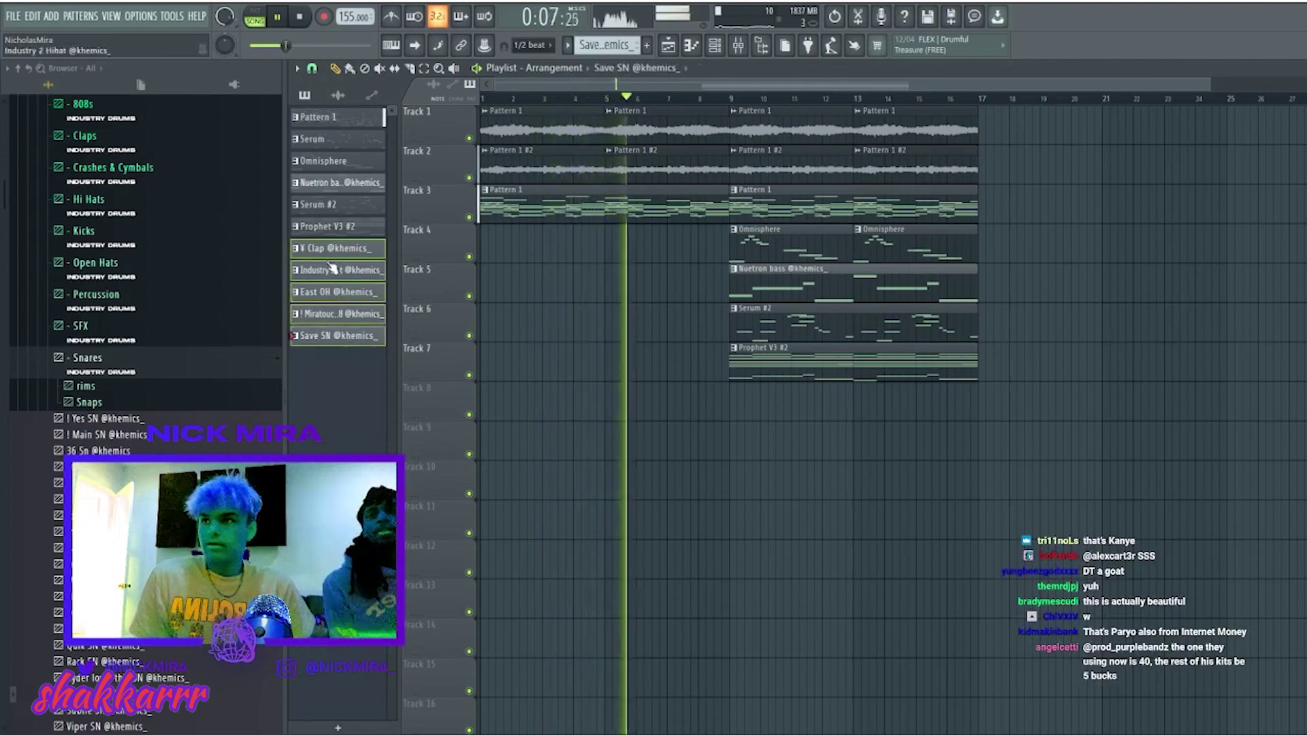
click(976, 399)
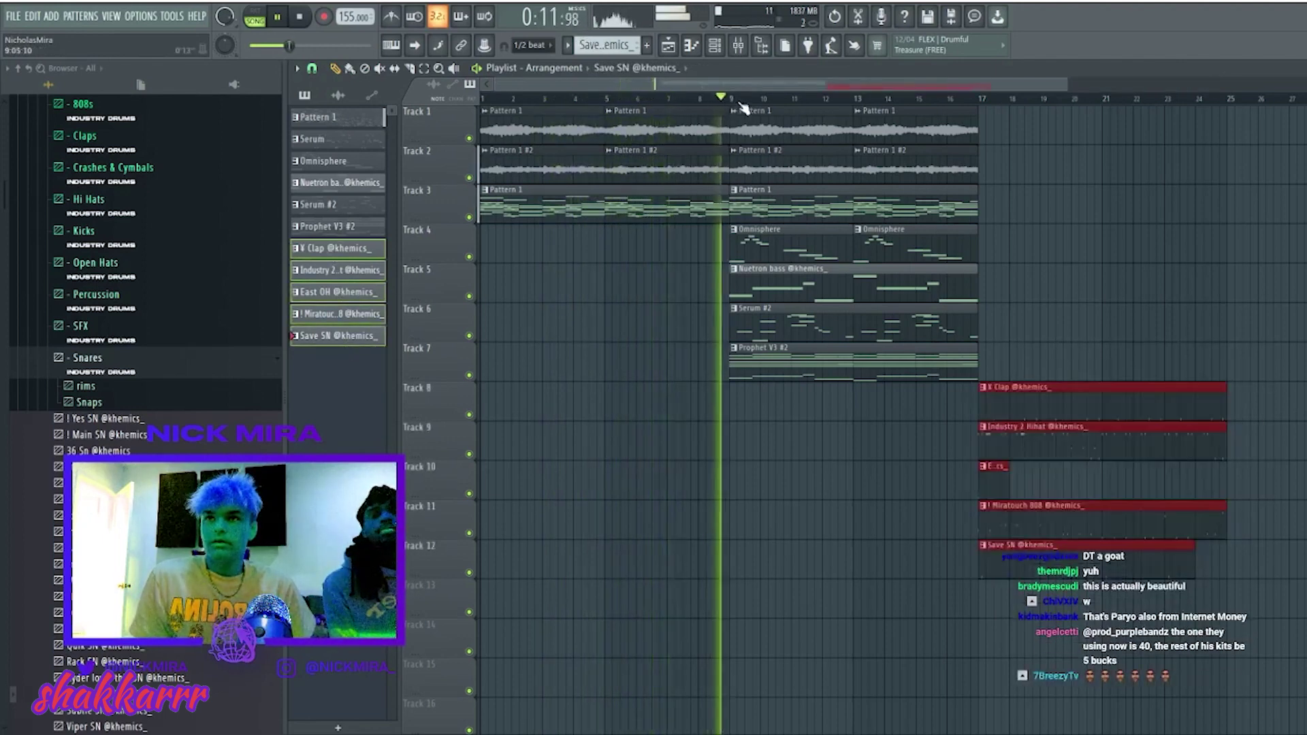
Relocate the Prophet V3 #2 pattern from track 7 to track 13 at bar 17, and trim the Miratouch 808 clip to start at bar 18.
scroll(742, 106, up, 2)
right_click(756, 361)
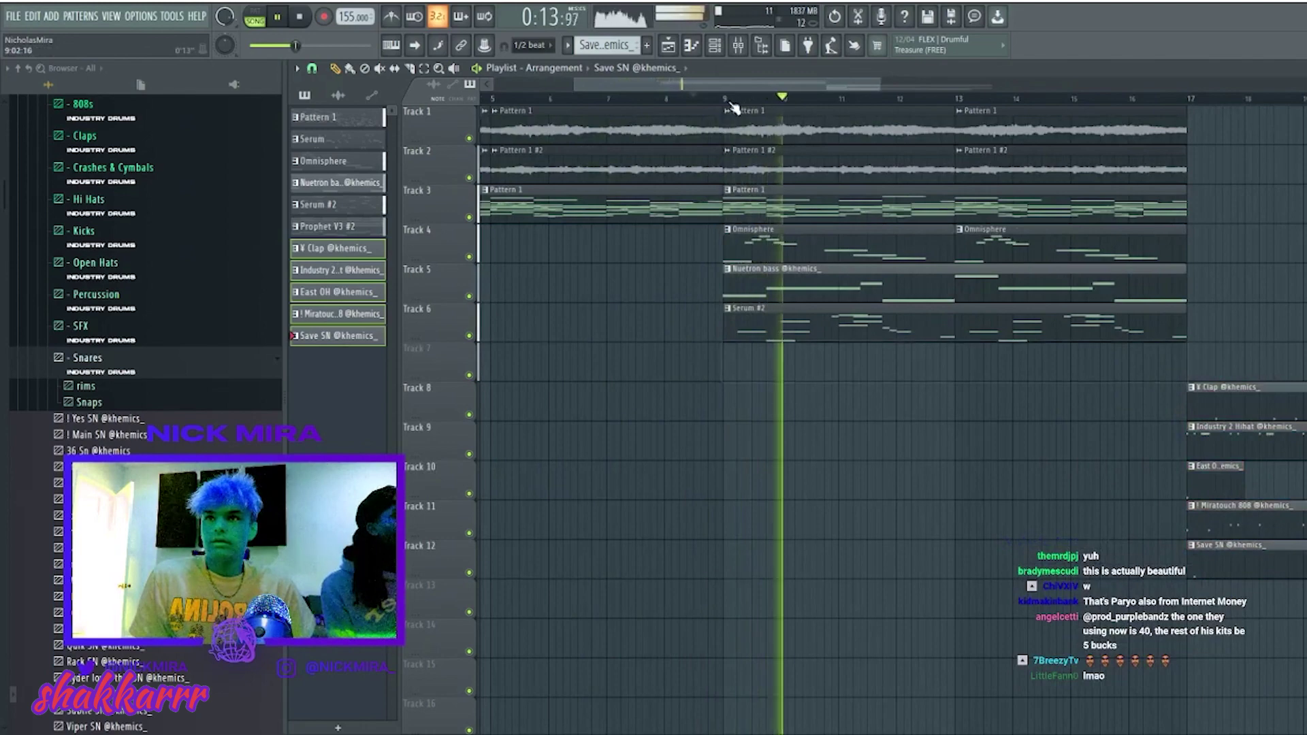
scroll(804, 102, down, 3)
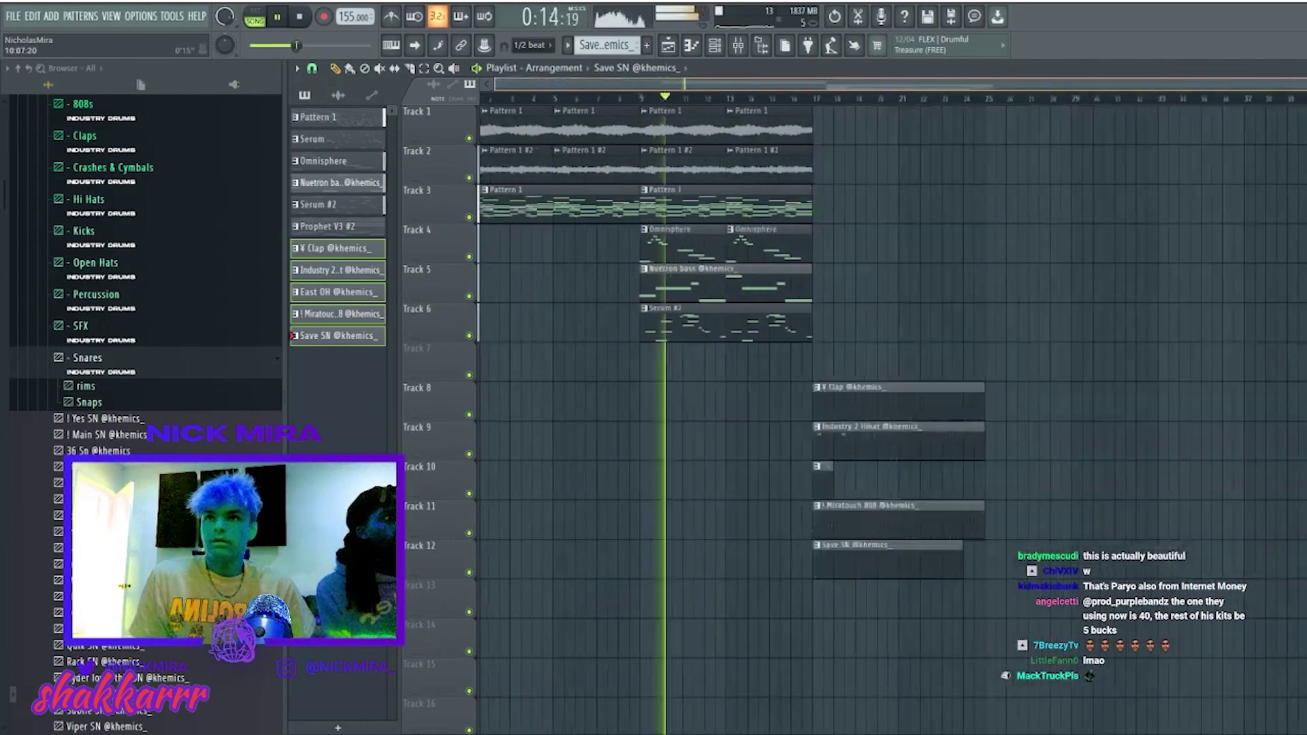
click(355, 228)
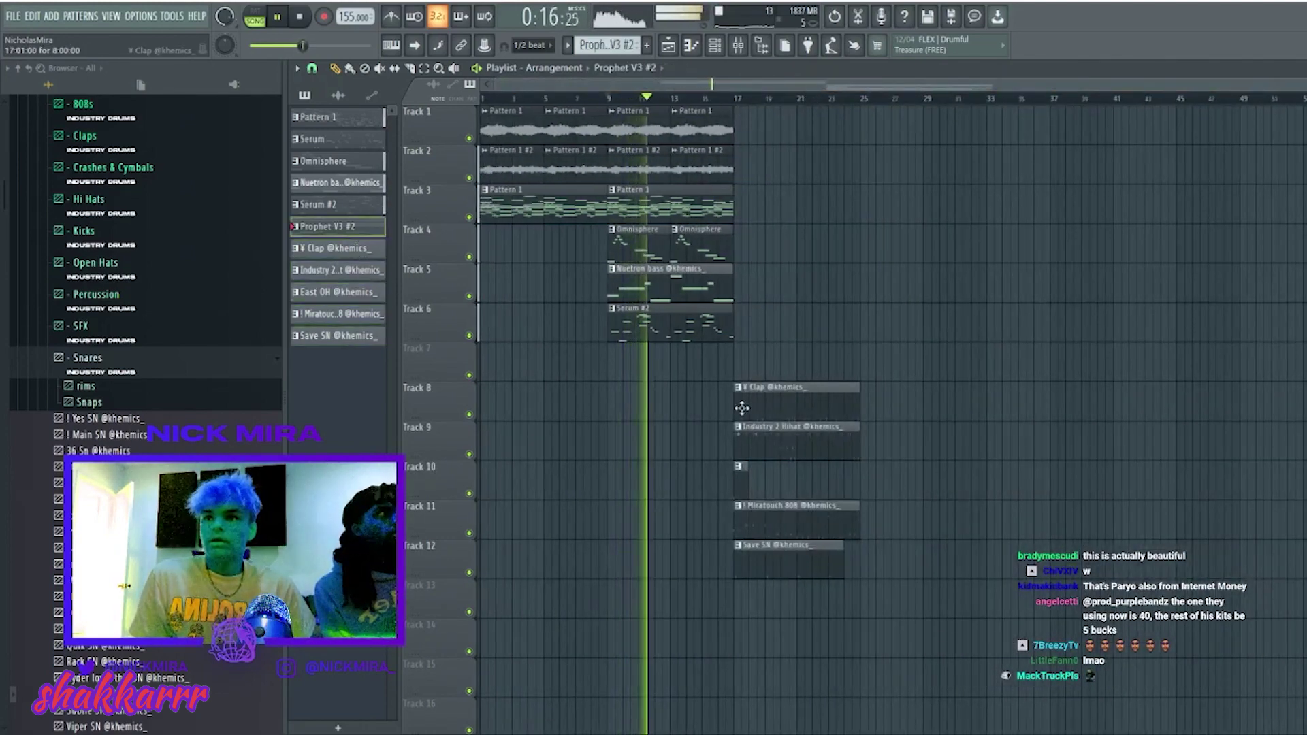
click(745, 606)
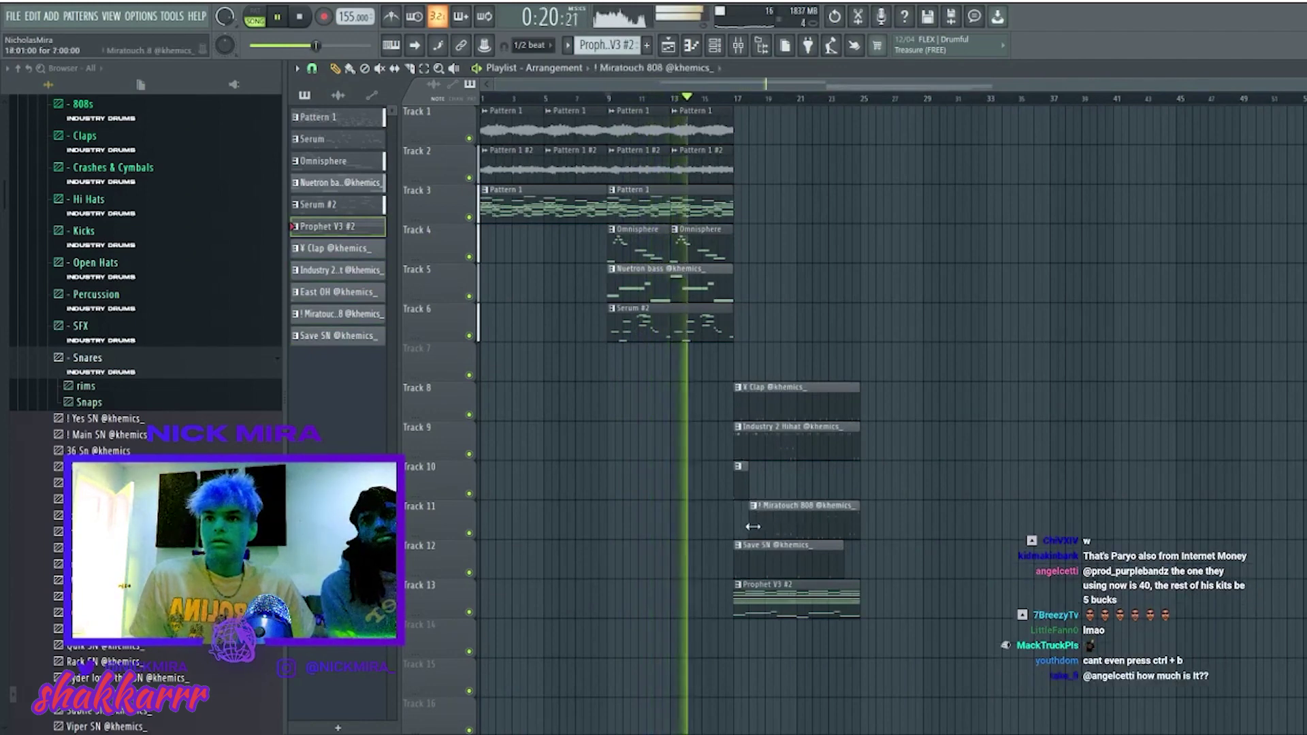
key(ctrl+v)
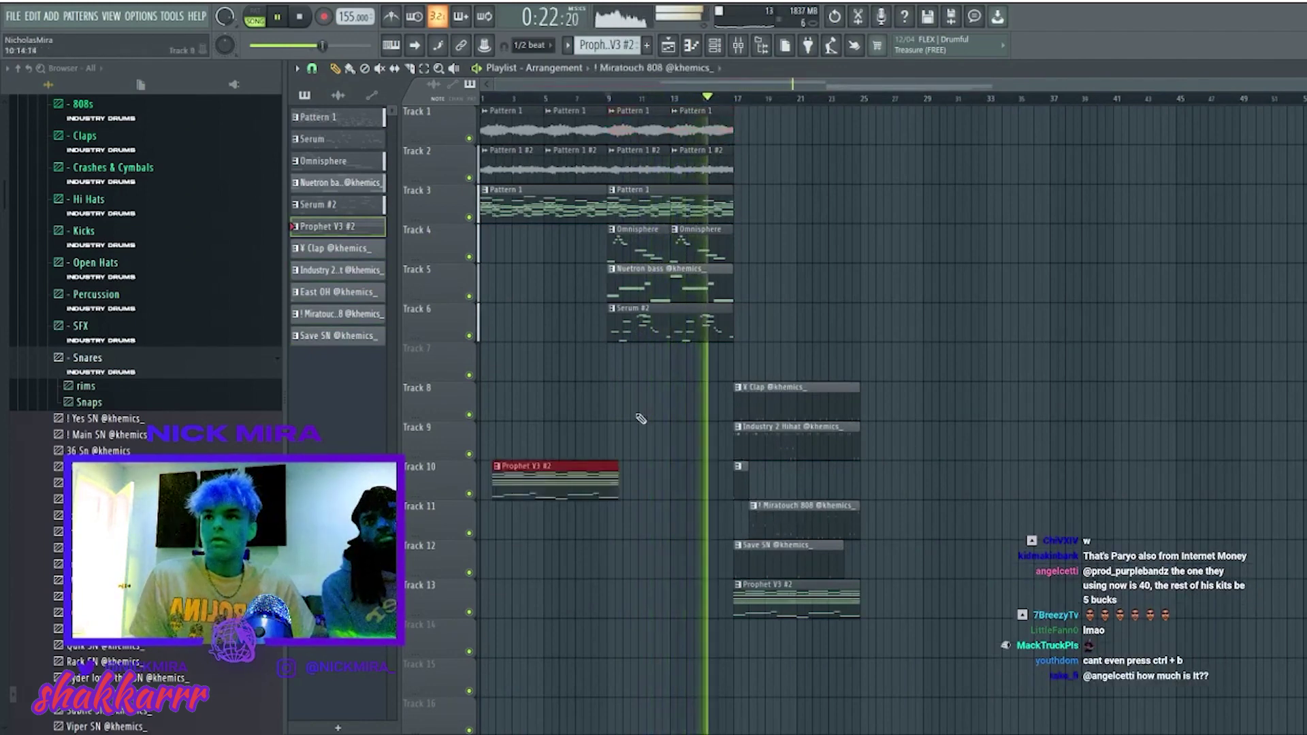
key(ctrl+z)
Duplicate the last eight bars of Pattern 1 on track 1 and Pattern 1 #2 on track 2 at bar 17.
drag(734, 141, 643, 122)
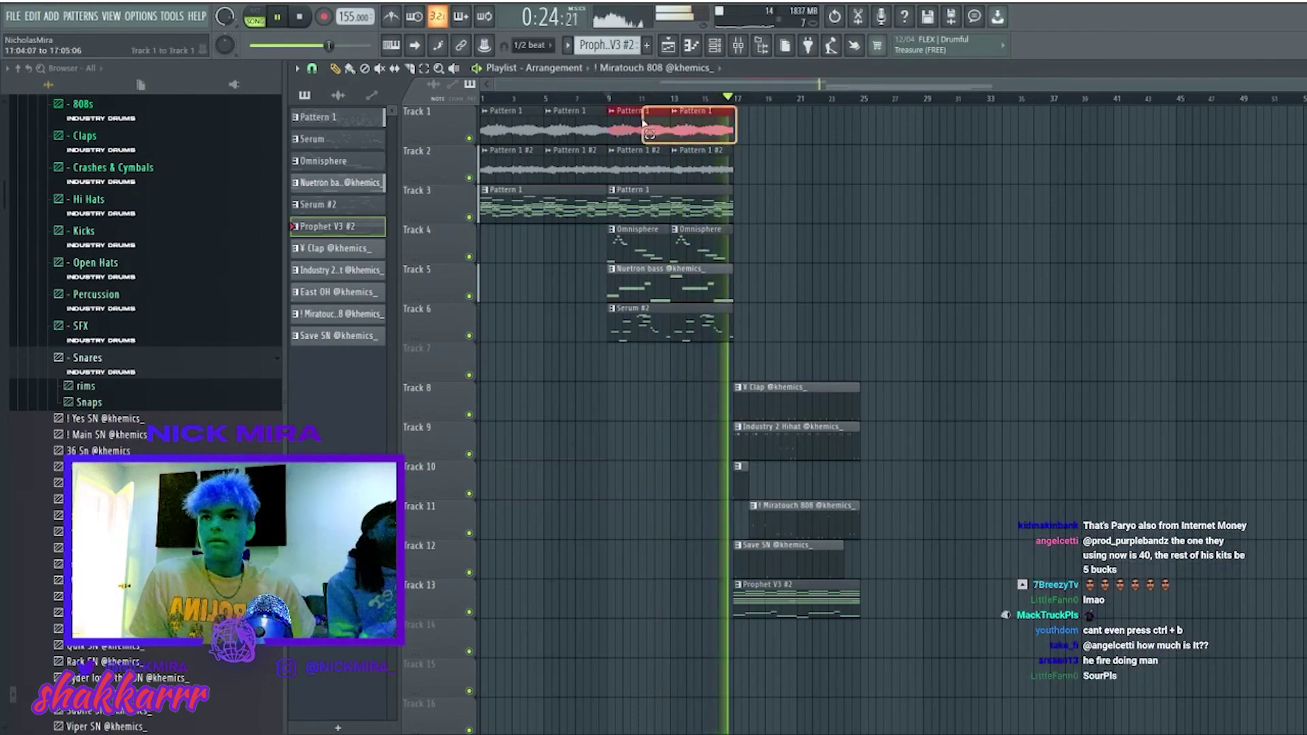
key(ctrl+b)
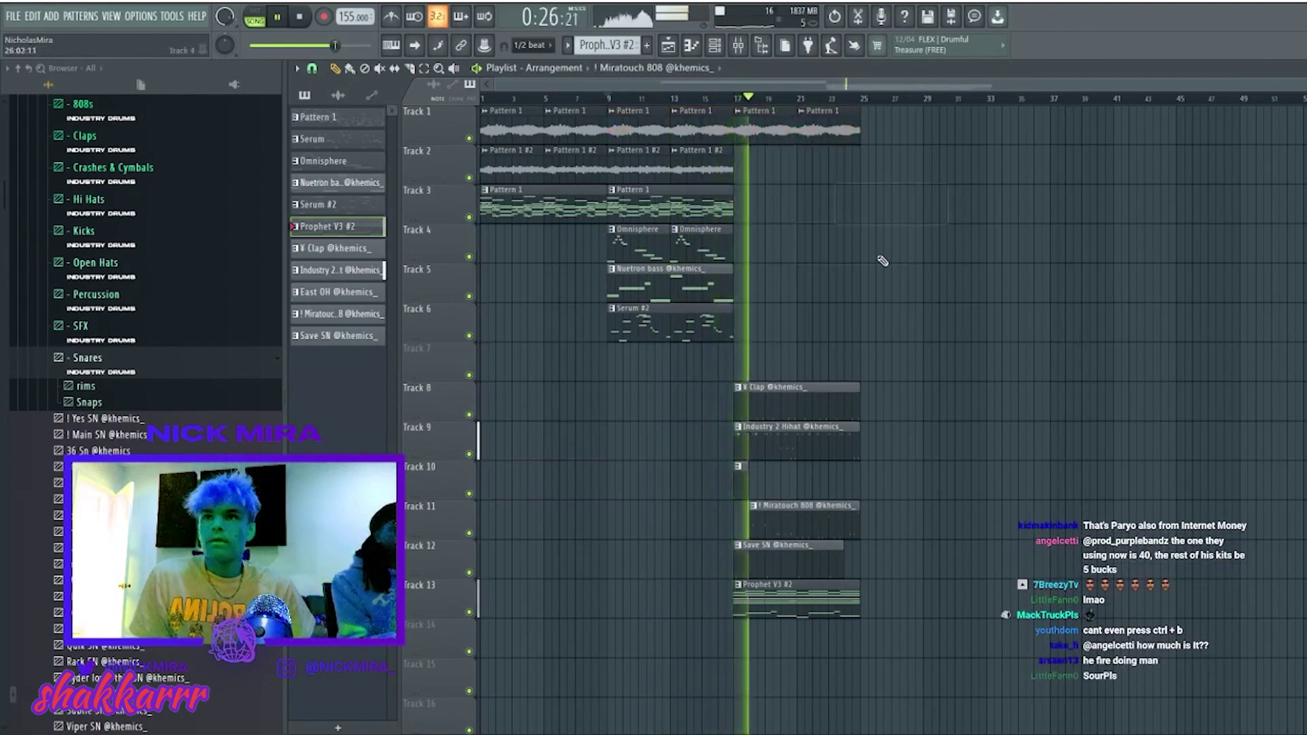
key(ctrl+b)
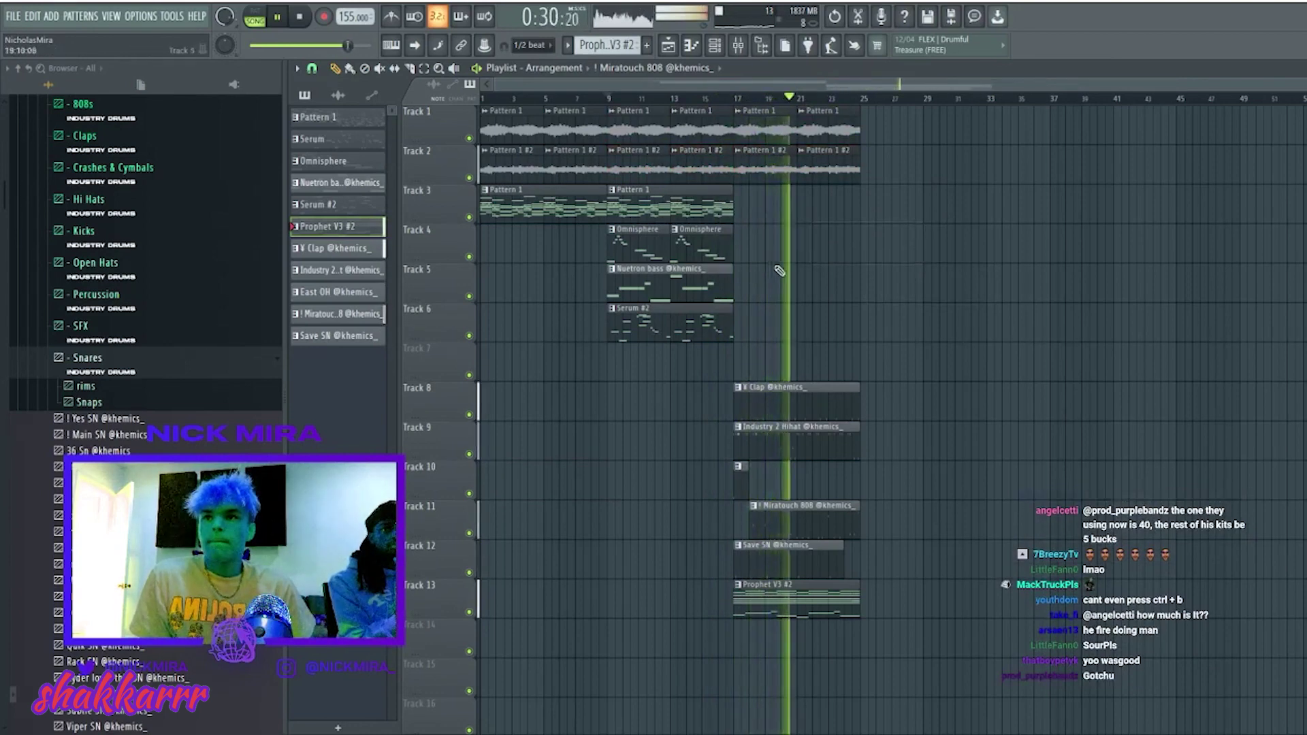
Add a Serum #2 clip at bar 17 of track 6 and duplicate the section from bar 17 at bar 25.
click(756, 213)
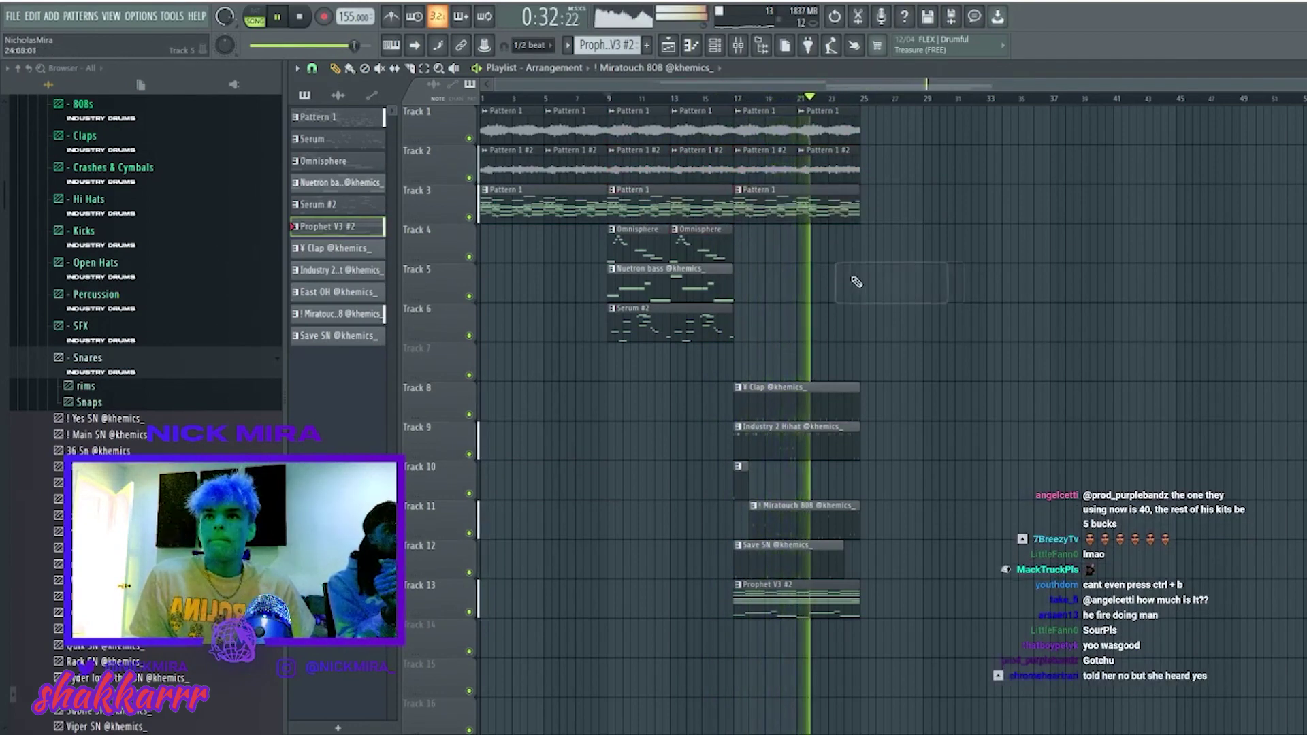
click(749, 320)
drag(1026, 617, 742, 90)
key(ctrl+b)
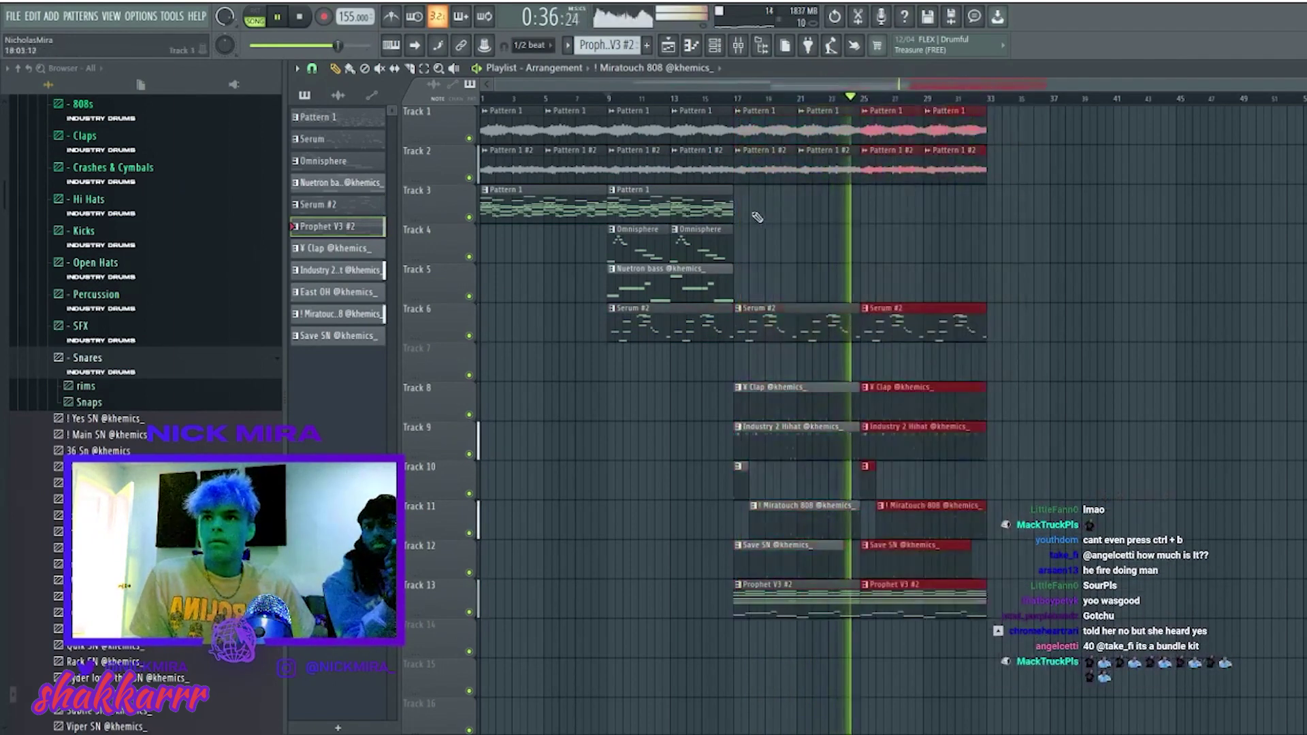
Place Pattern 1 on track 3 and two Omnisphere clips on track 4, starting at bar 25.
click(871, 208)
drag(766, 262, 625, 239)
key(ctrl+b)
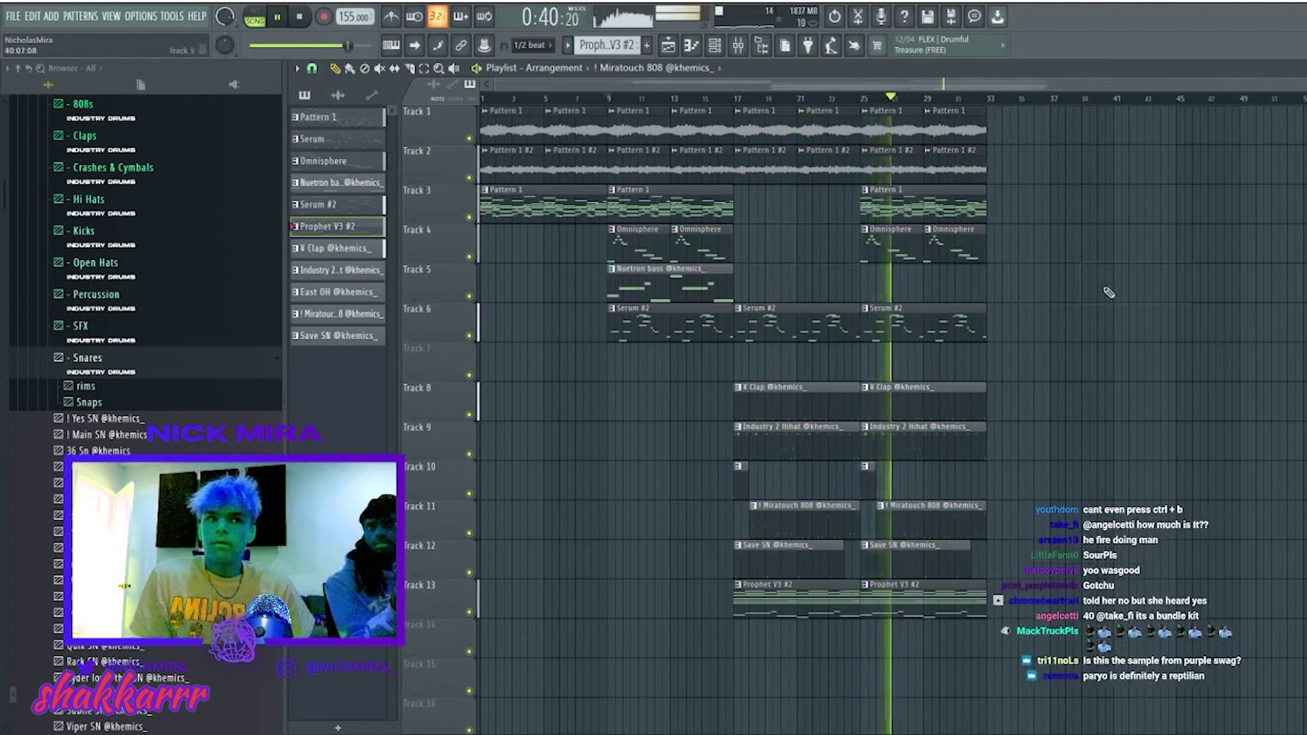
Shift all drum and Prophet V3 #2 clips up one track to tracks 7 to 12 and set playback to start at bar 17.
drag(1097, 657, 603, 386)
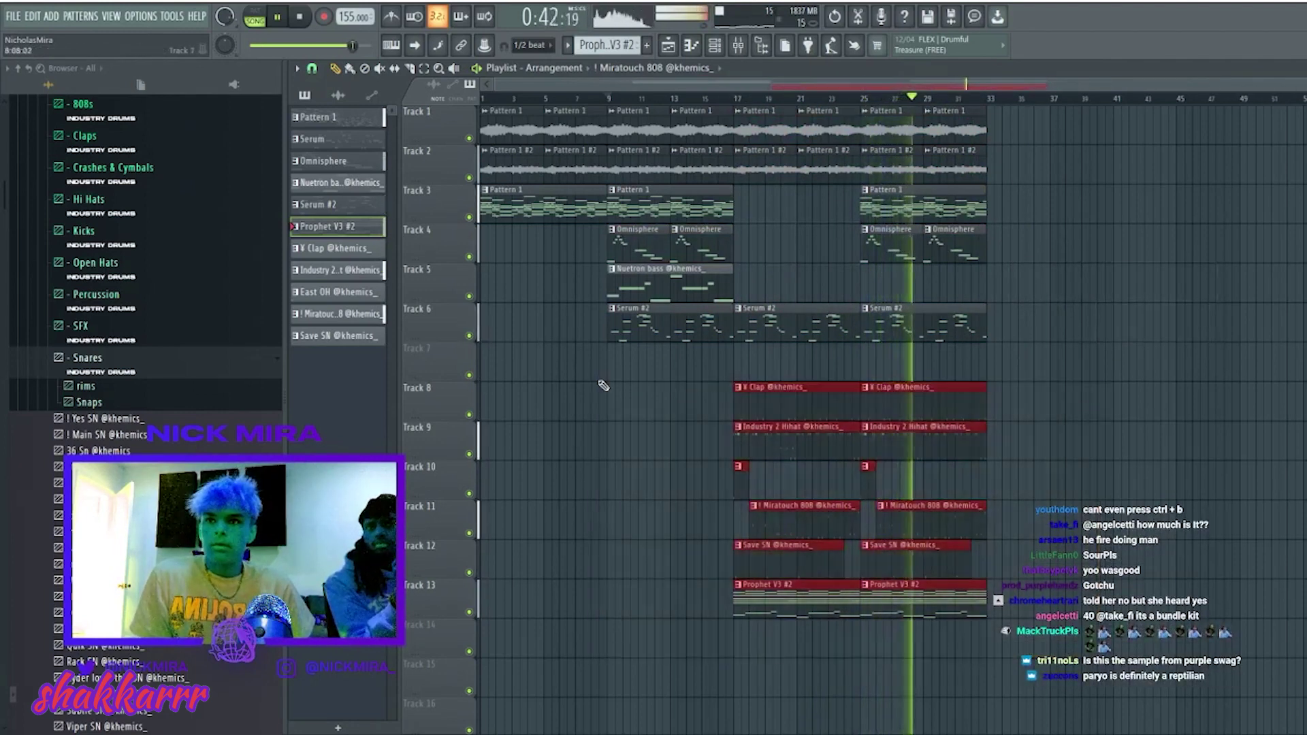
drag(741, 389, 740, 350)
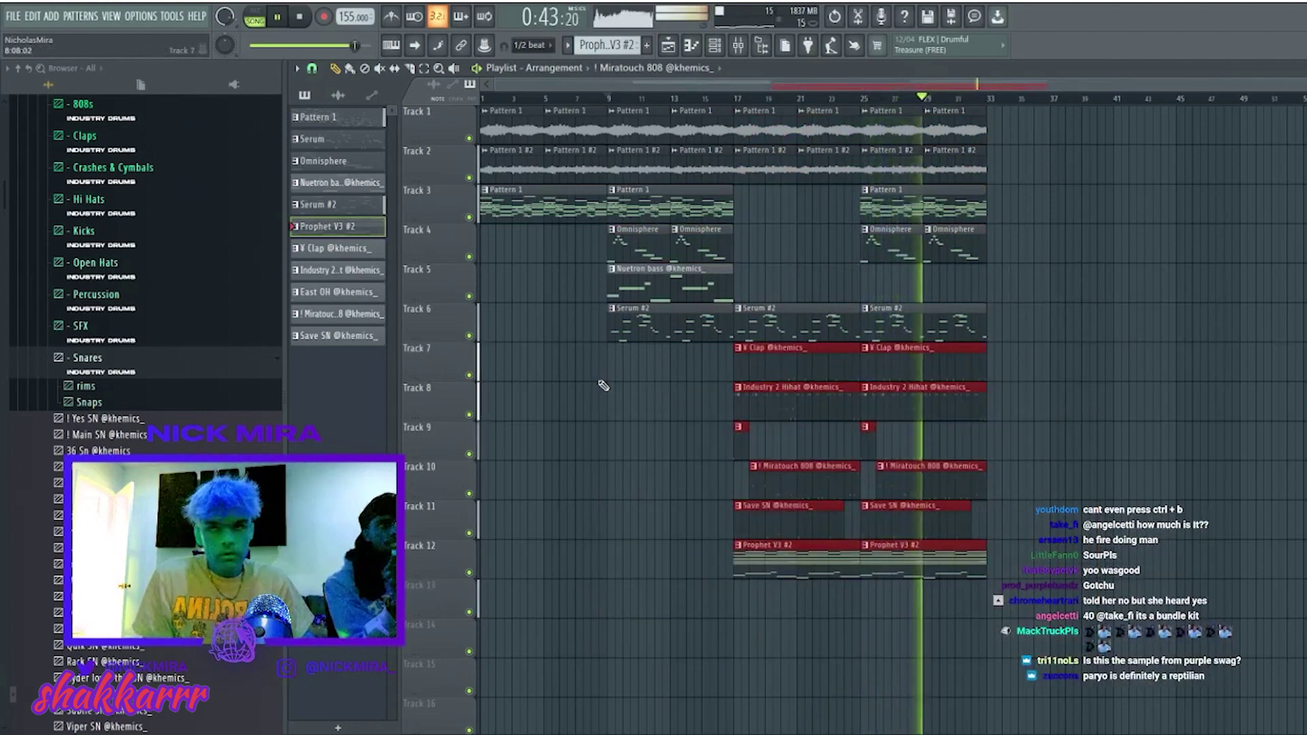
click(742, 103)
key(space)
Load ValhallaVintageVerb on mixer Insert 7 and set its mix level to 55%.
key(F6)
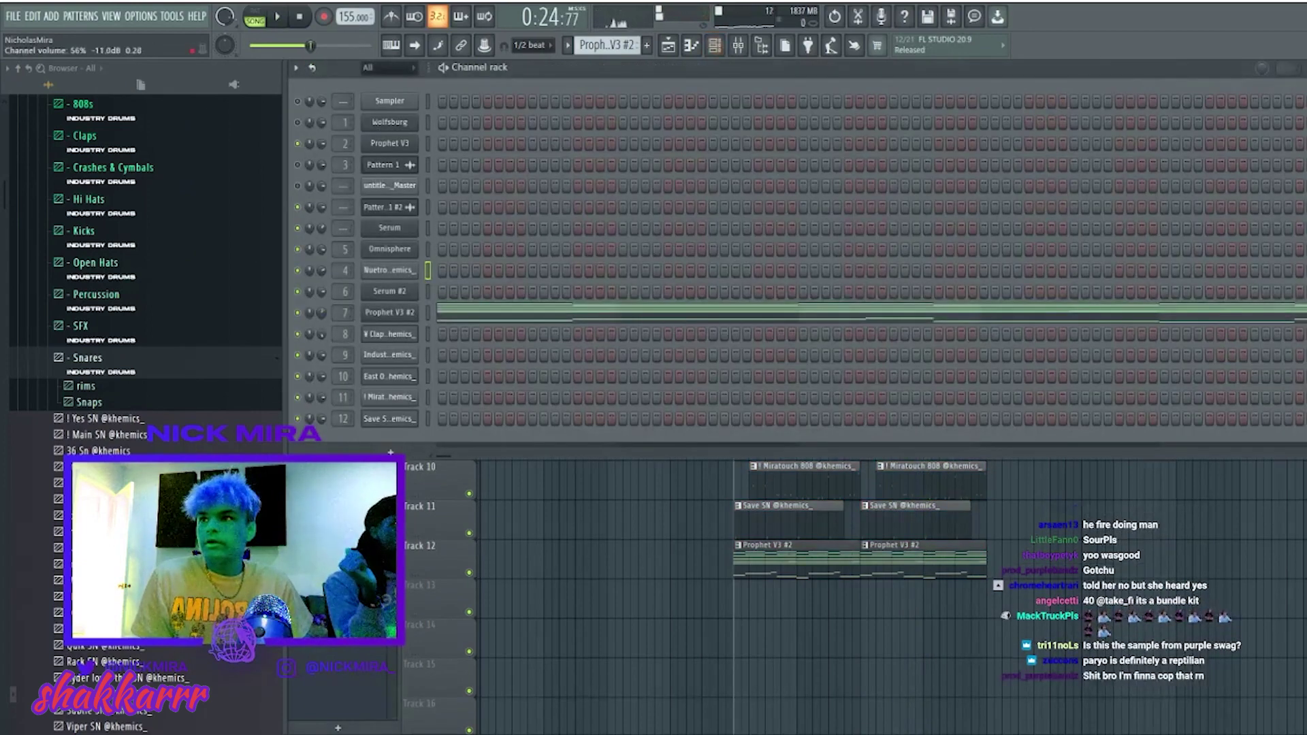
click(738, 46)
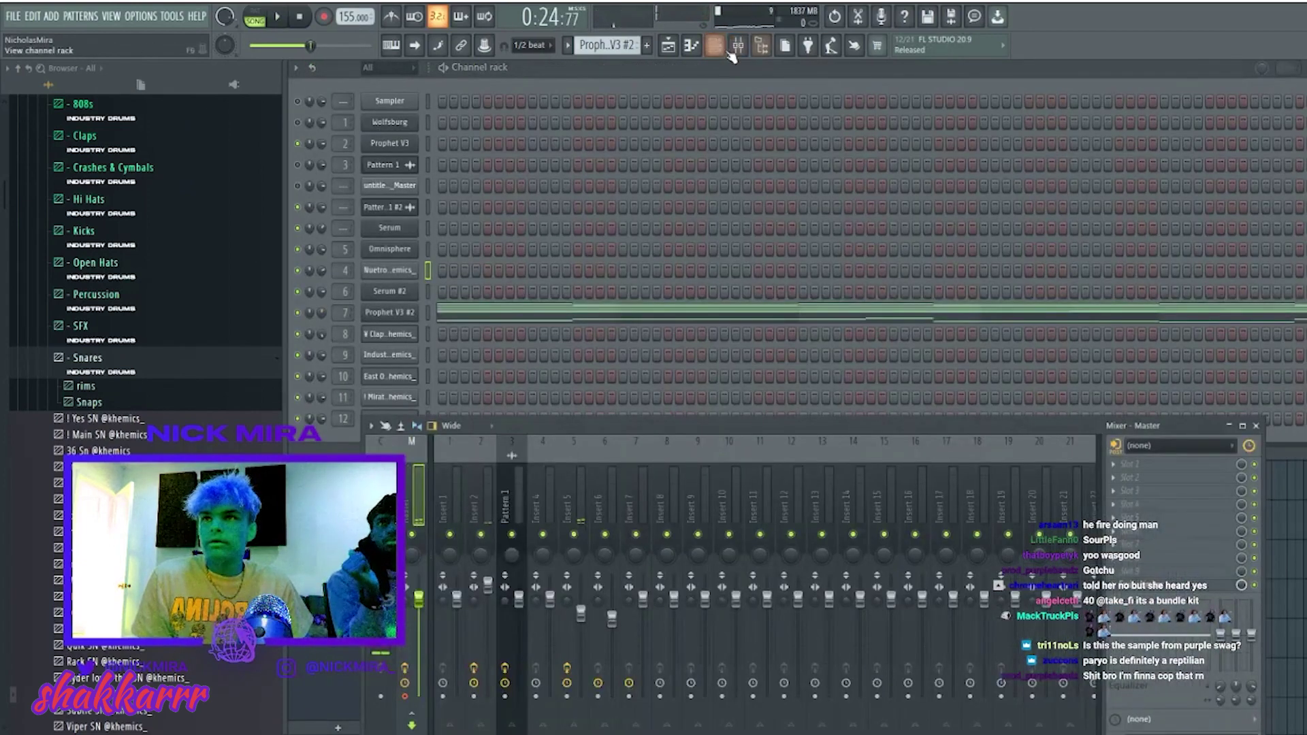
click(732, 49)
click(738, 47)
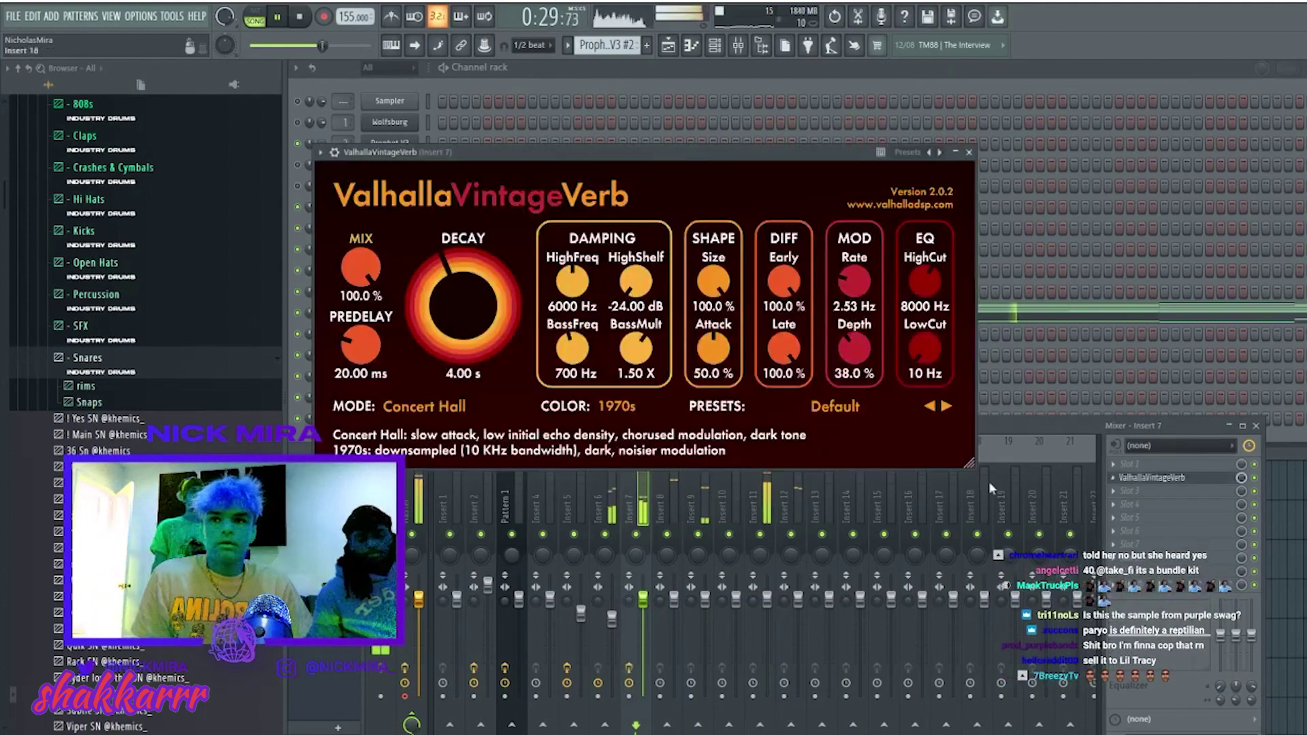
click(1240, 478)
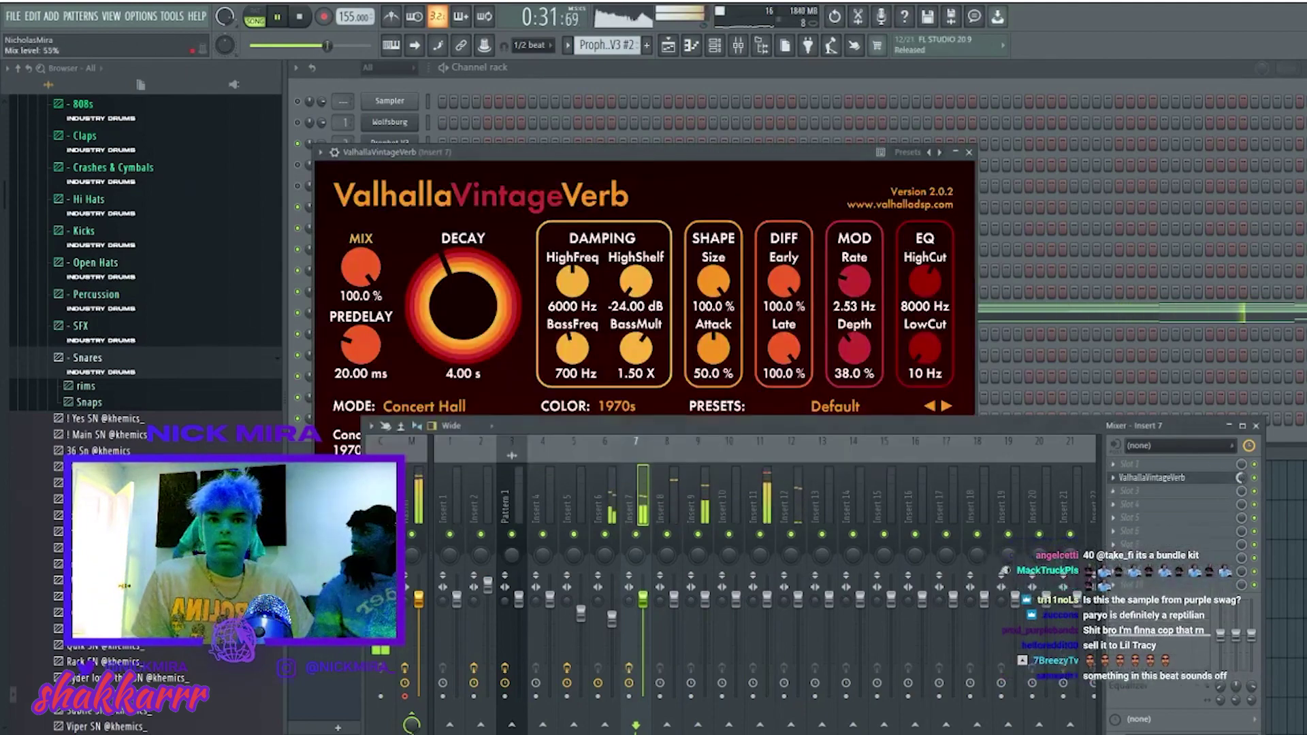
click(970, 154)
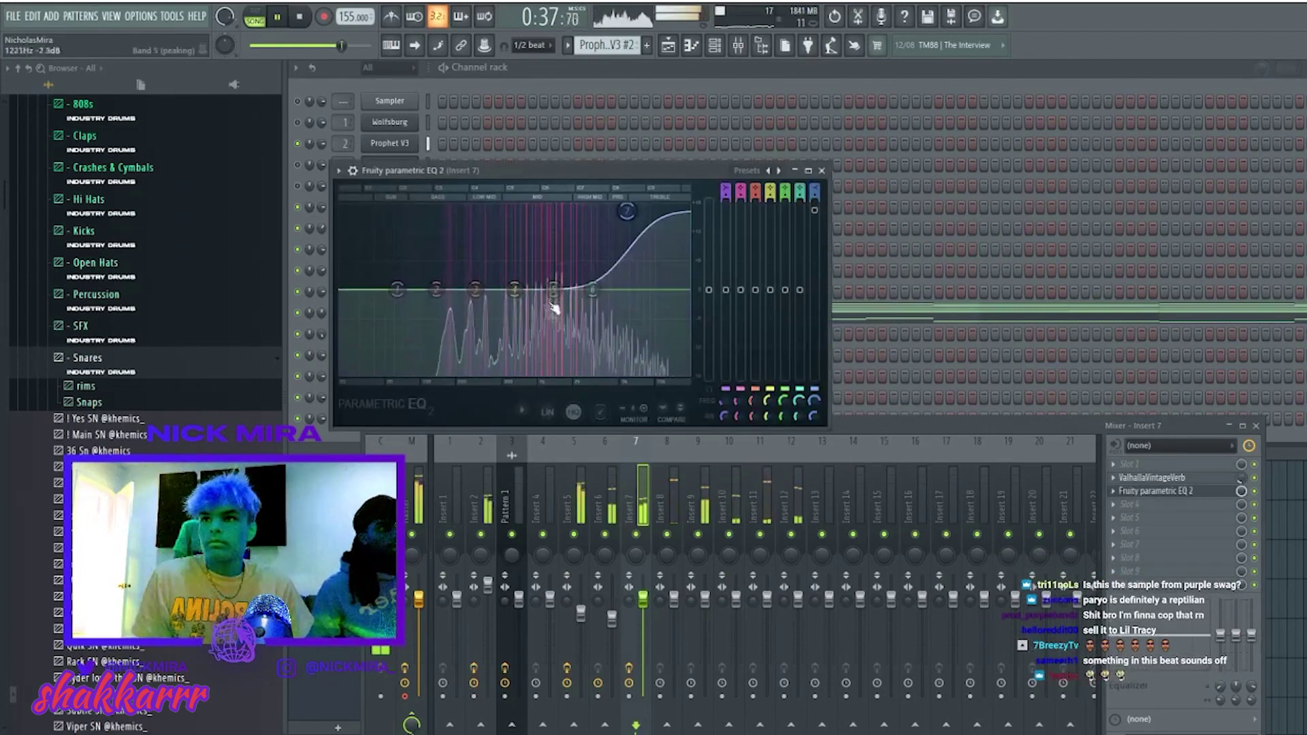
Shape Insert 7 with Fruity Parametric EQ 2, dipping band 5 in the mids and boosting the highs, and return to the playlist.
key(space)
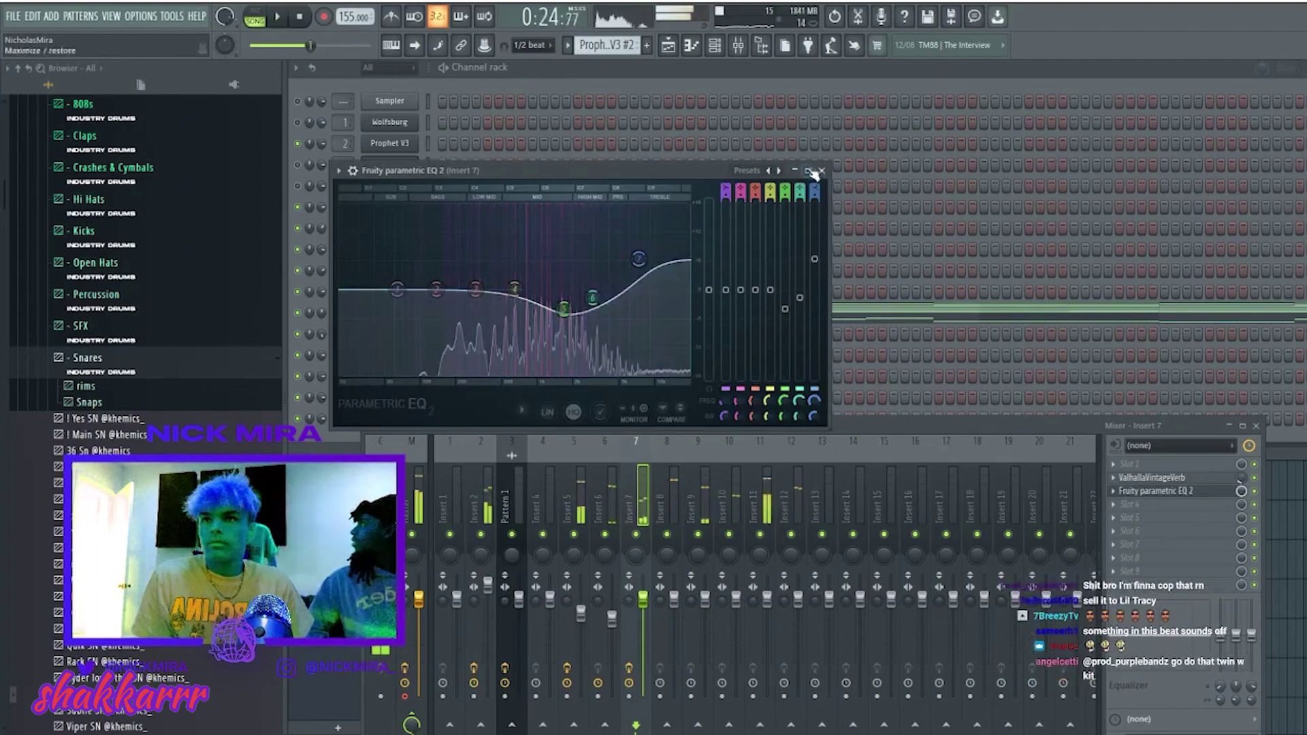
key(Escape)
key(F5)
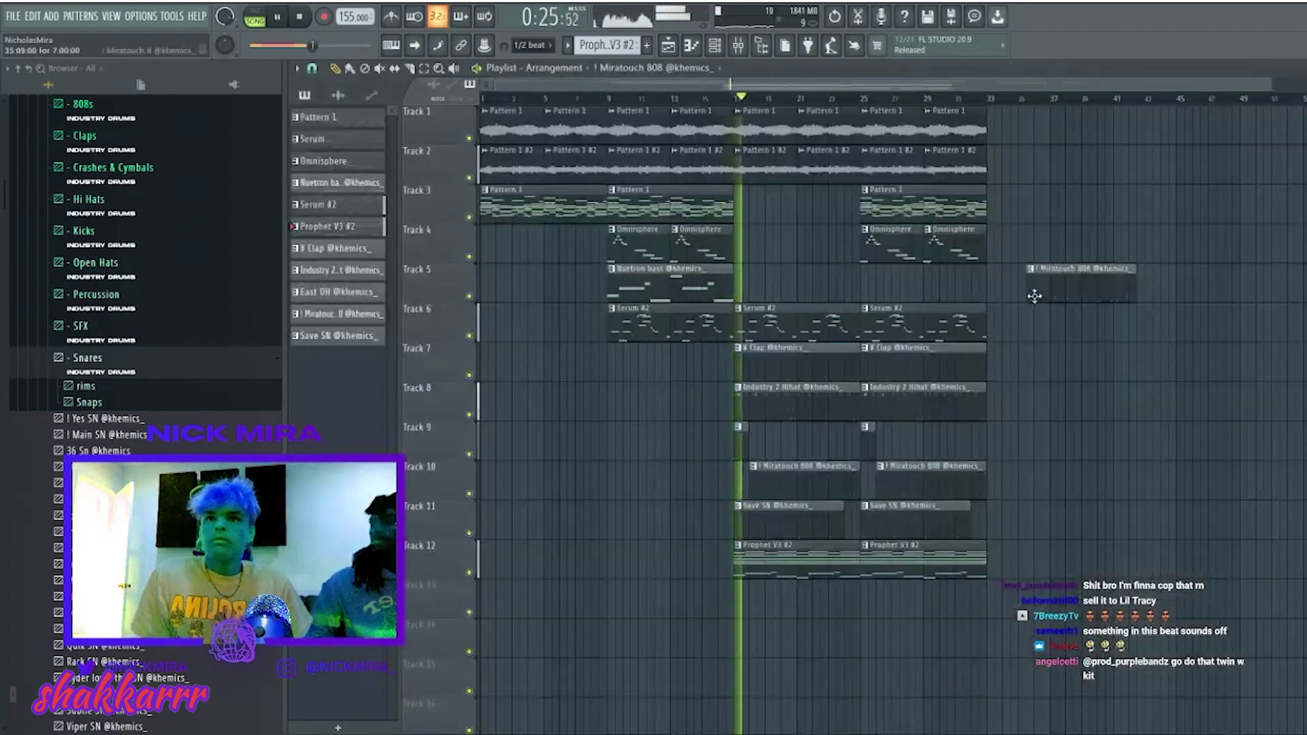
Check the Miratouch 808 pattern in the channel rack and open the Prophet V3 #2 notes in the piano roll.
key(F7)
key(F7)
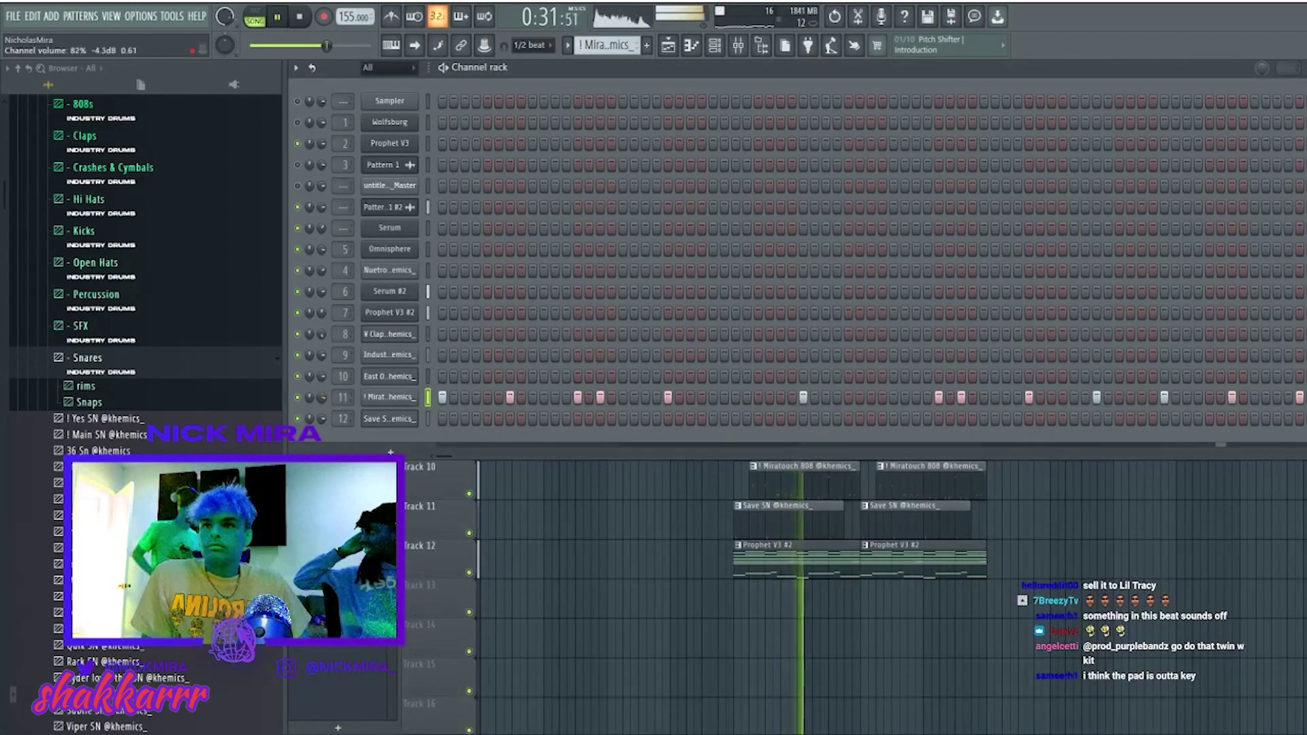
key(F6)
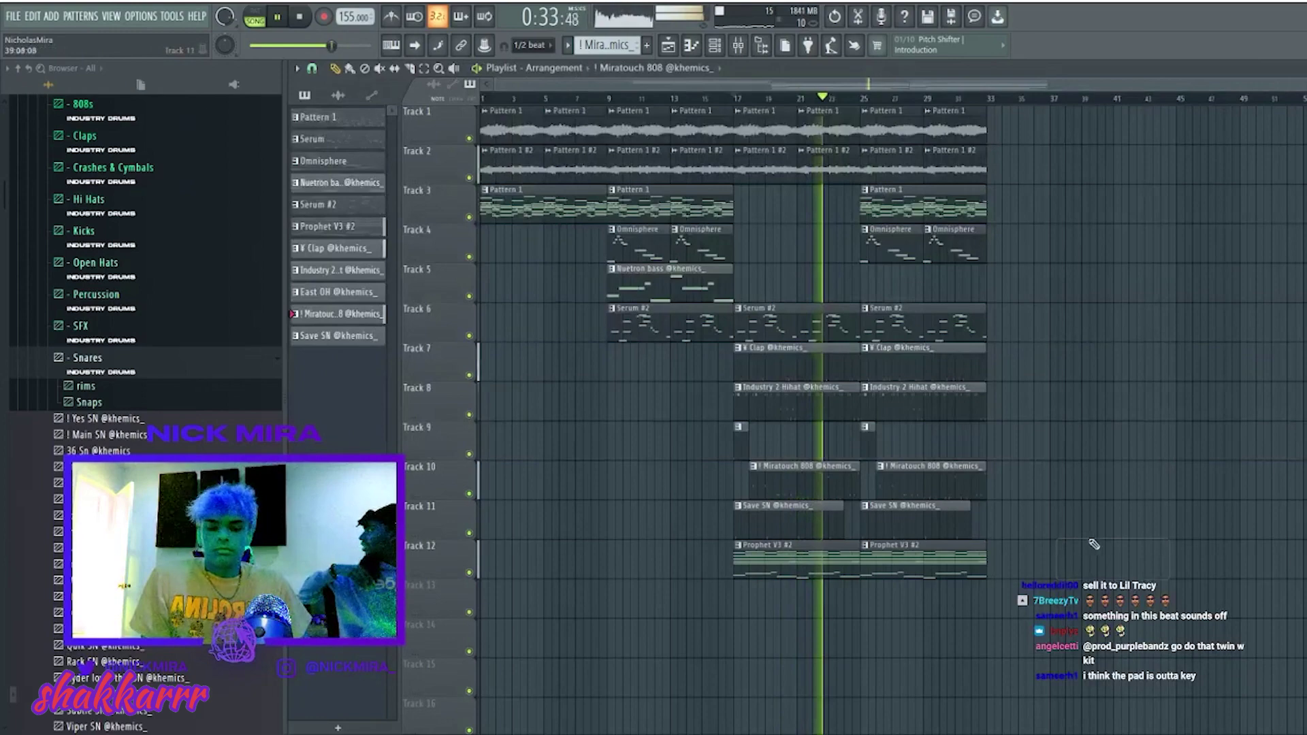
double_click(830, 563)
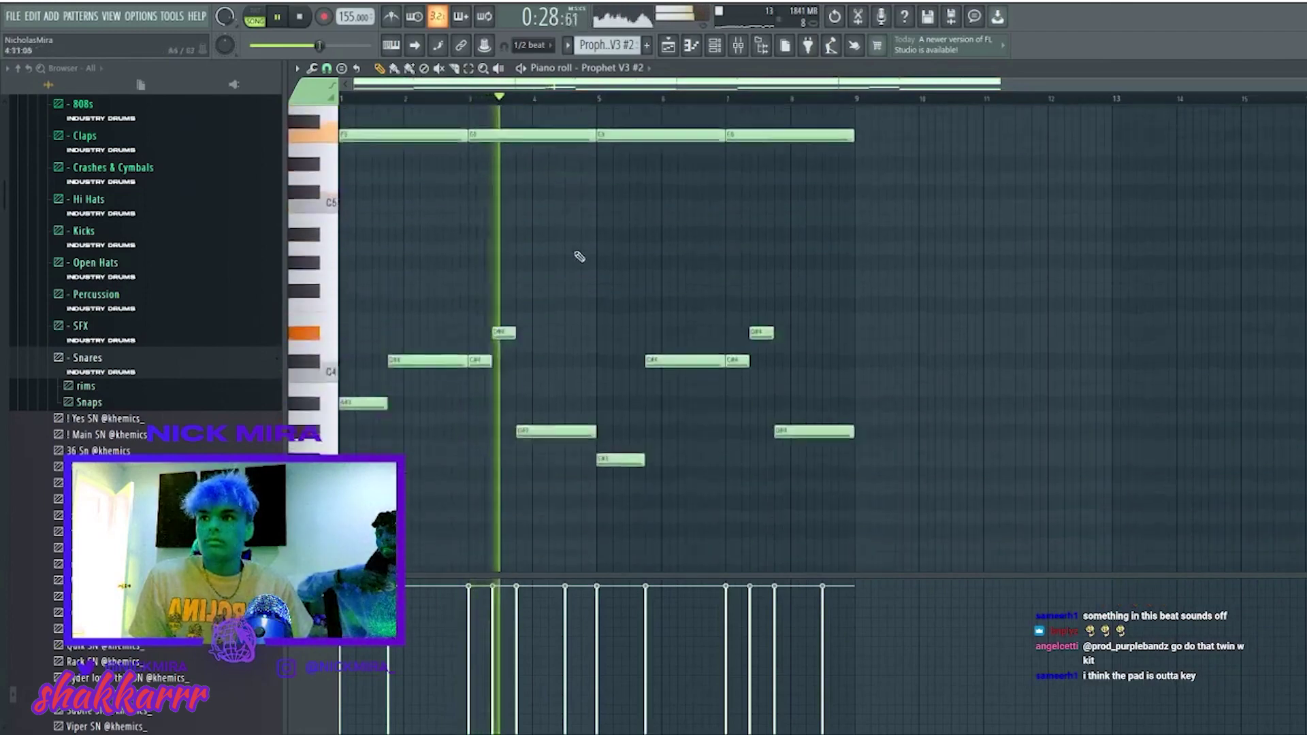
Raise the lower melodic line of the Prophet V3 #2 notes by one octave, leaving the sustained chords in place.
drag(341, 248, 1003, 438)
key(ctrl+Up)
scroll(646, 392, up, 3)
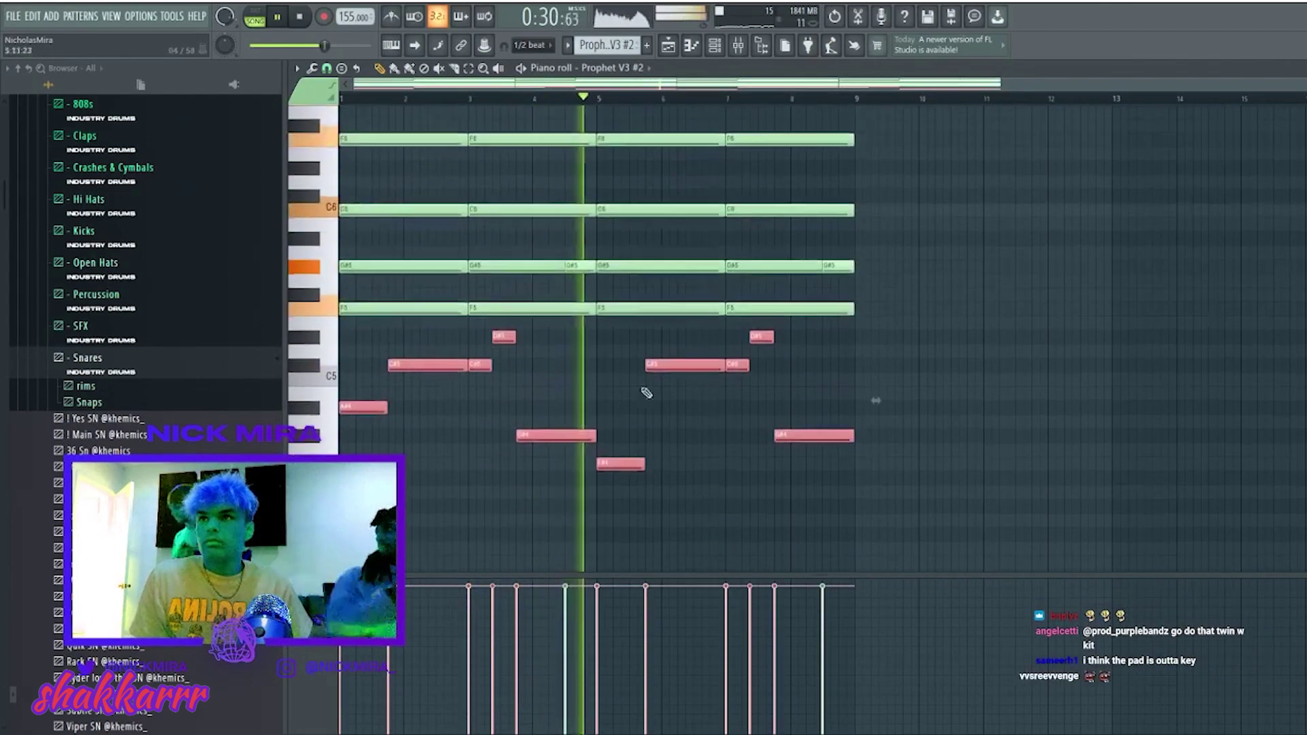
click(950, 325)
right_click(950, 325)
scroll(916, 314, up, 3)
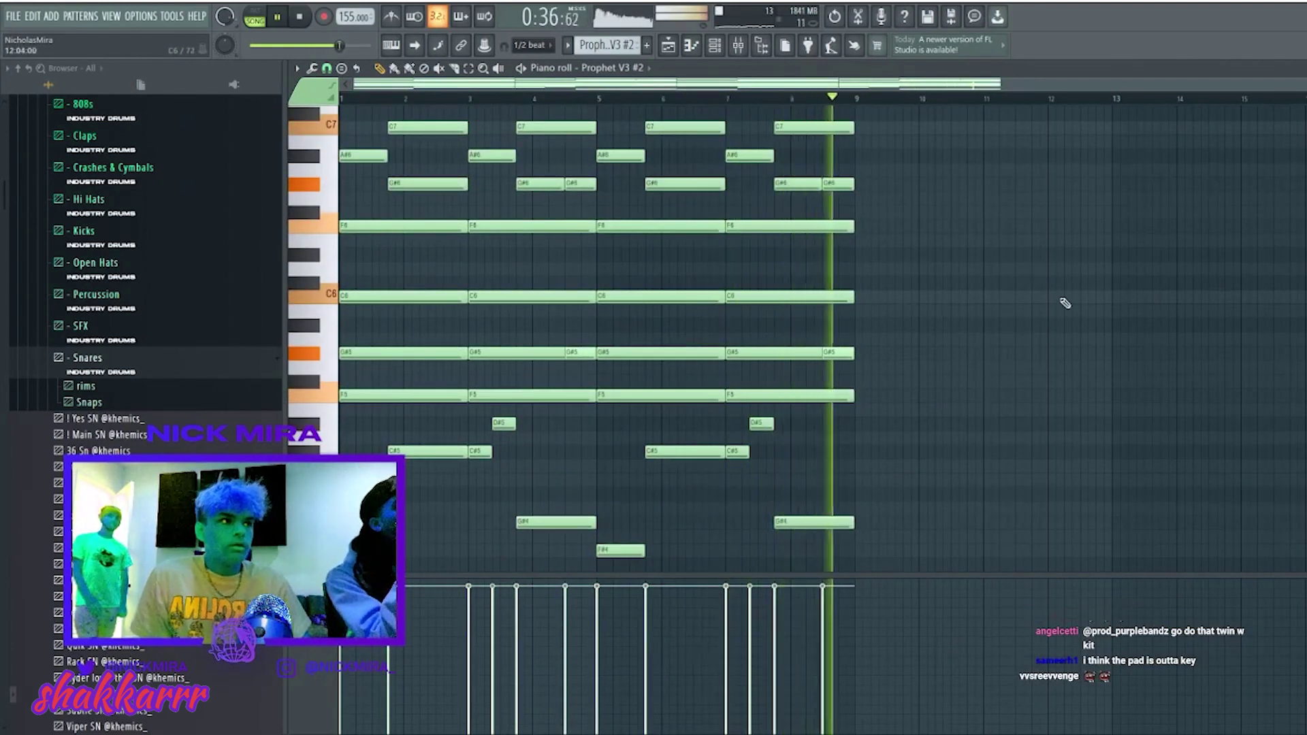
Return to the playlist and rearrange track 12 to keep only one Prophet V3 #2 clip, starting at bar 17.
key(space)
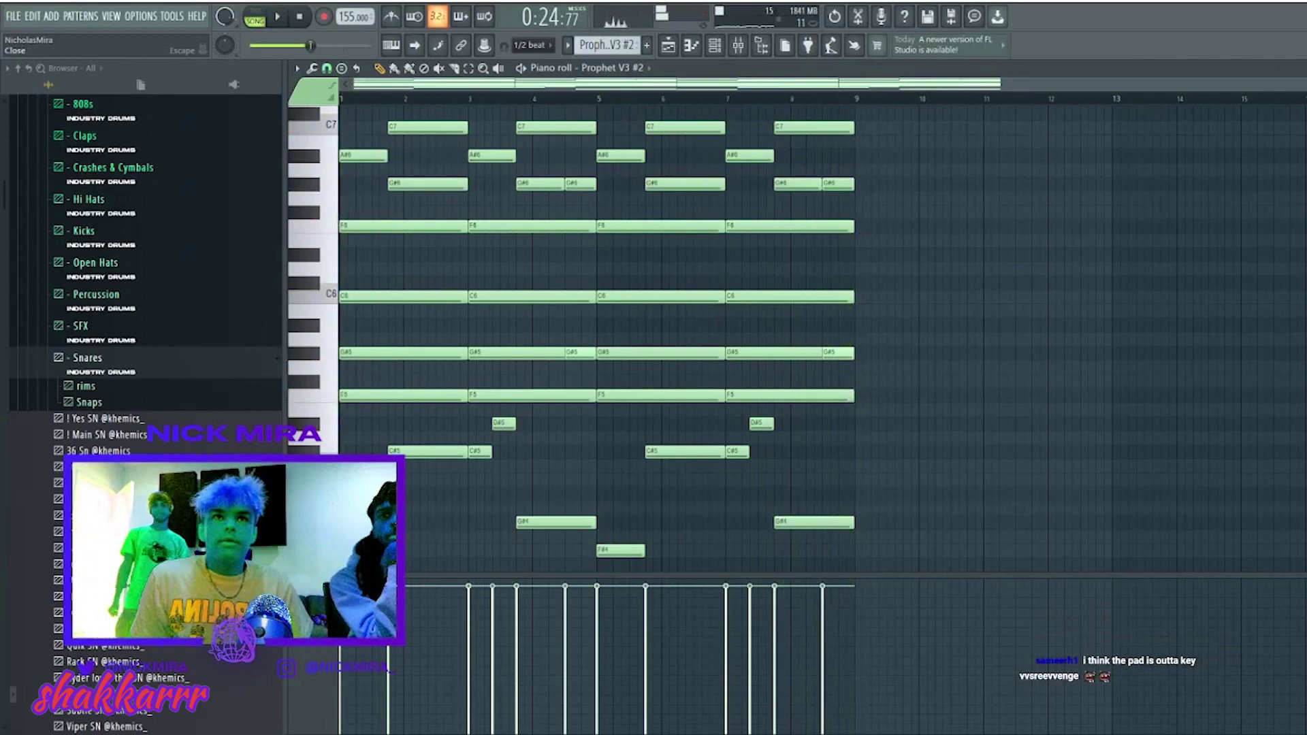
key(Escape)
right_click(794, 567)
key(space)
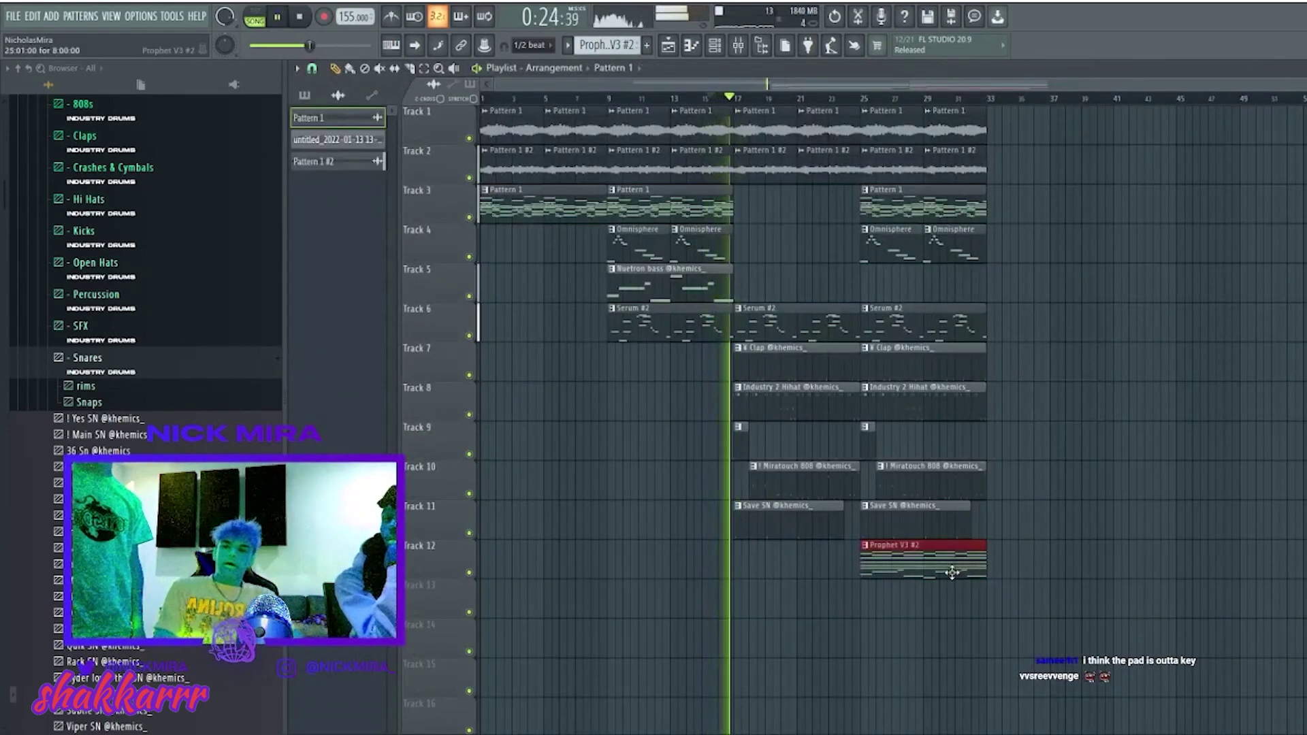
click(811, 573)
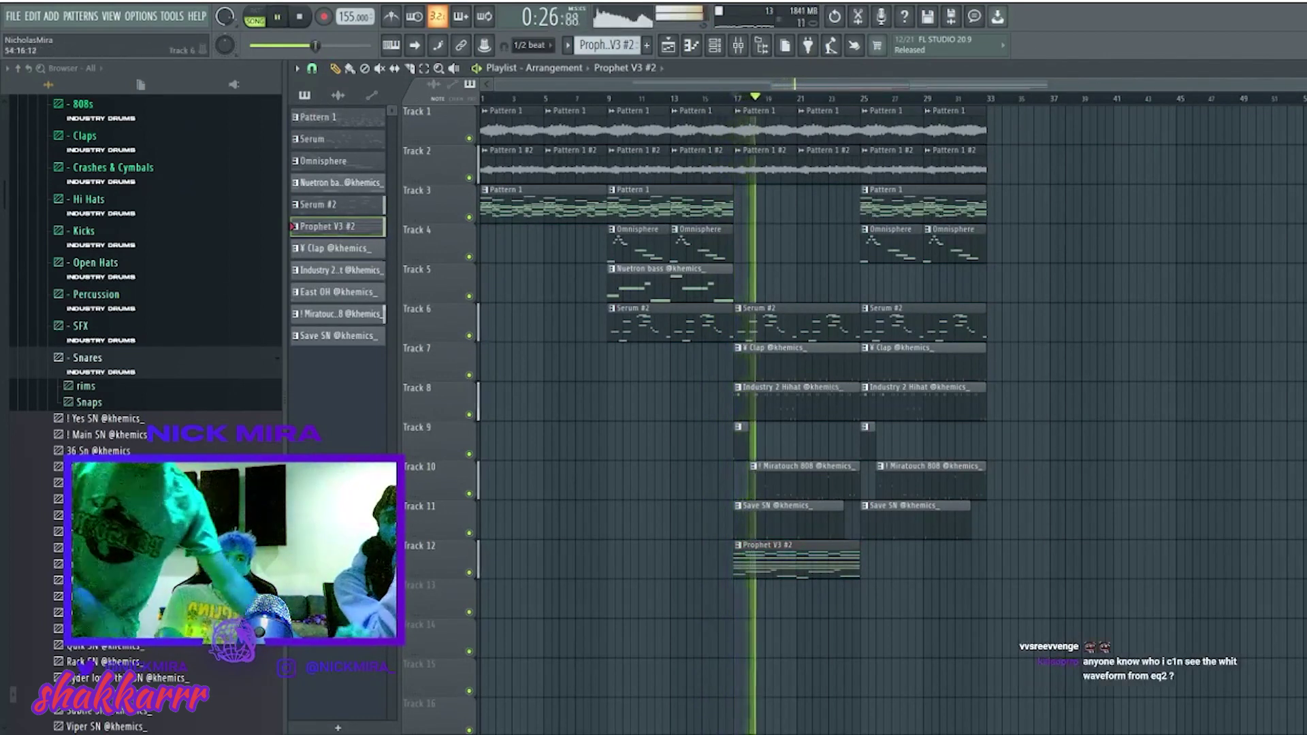
Solo tracks 2, 1, 3 and 12 in turn to find which part sounds off, playing from bar 17.
right_click(470, 179)
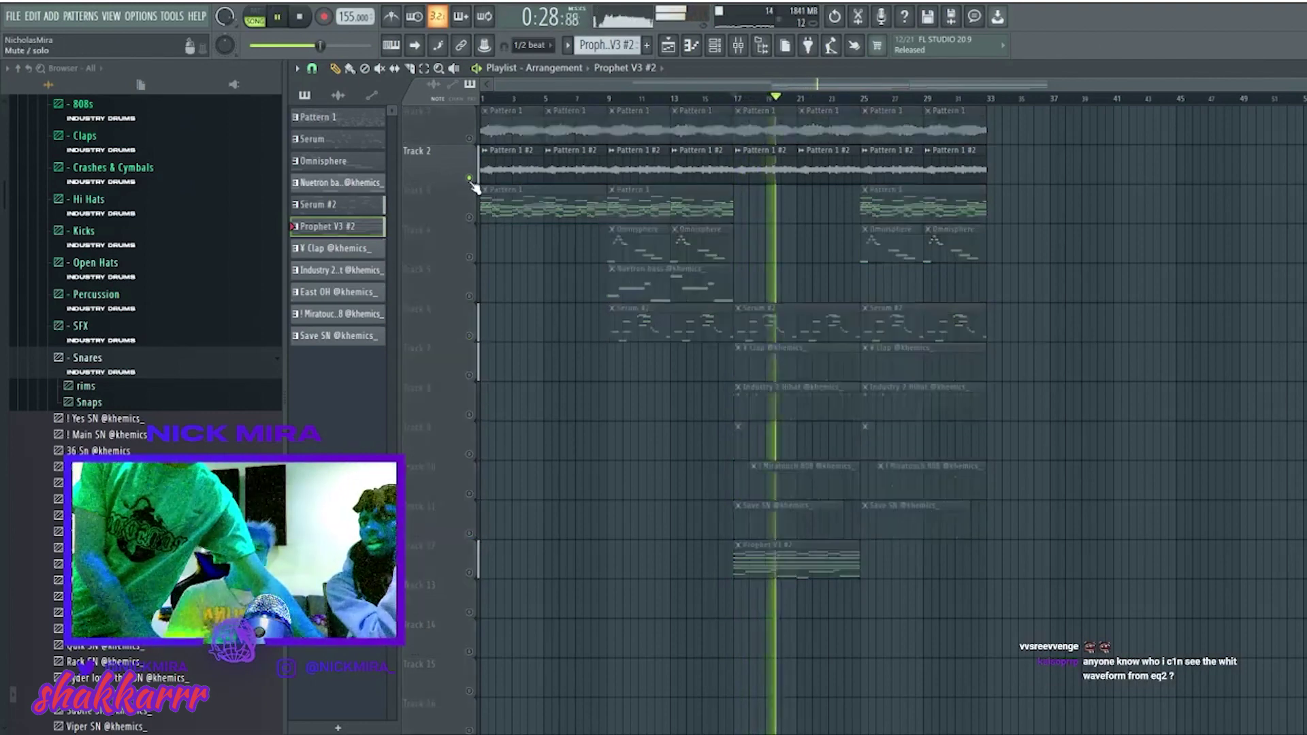
right_click(470, 140)
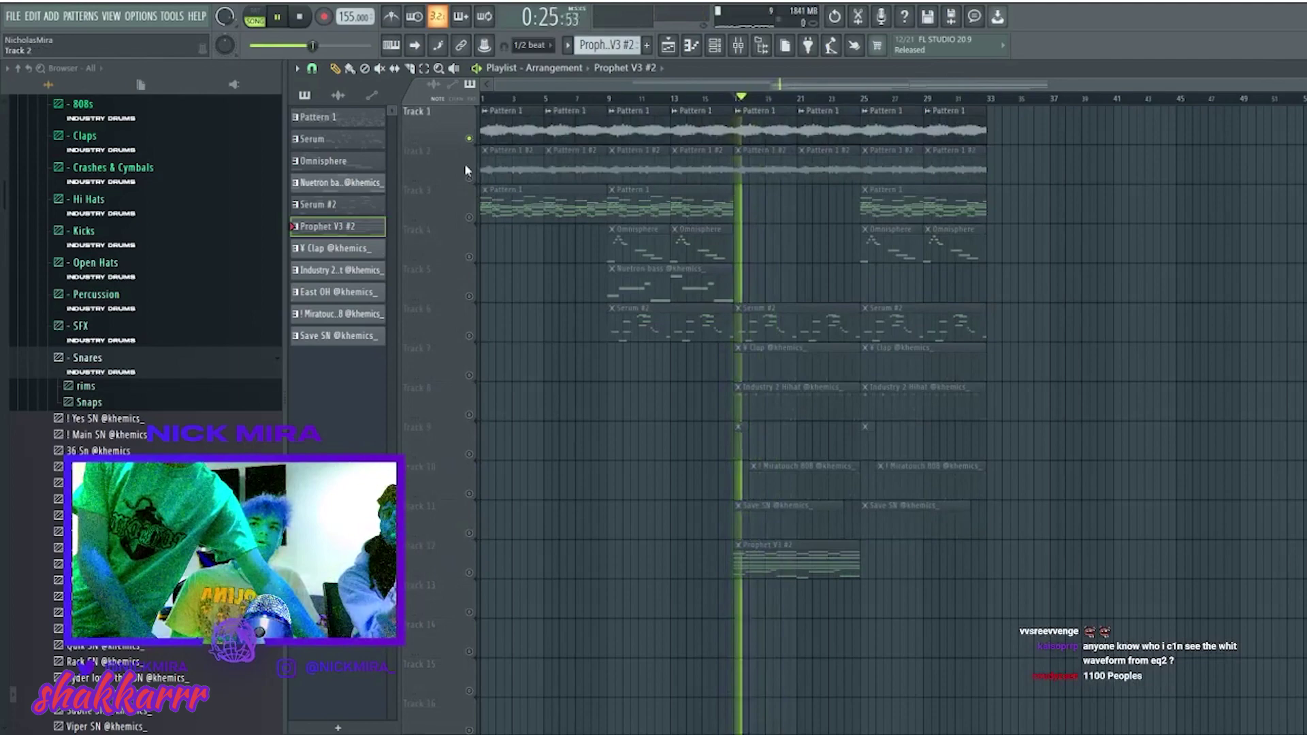
right_click(469, 217)
right_click(469, 573)
key(space)
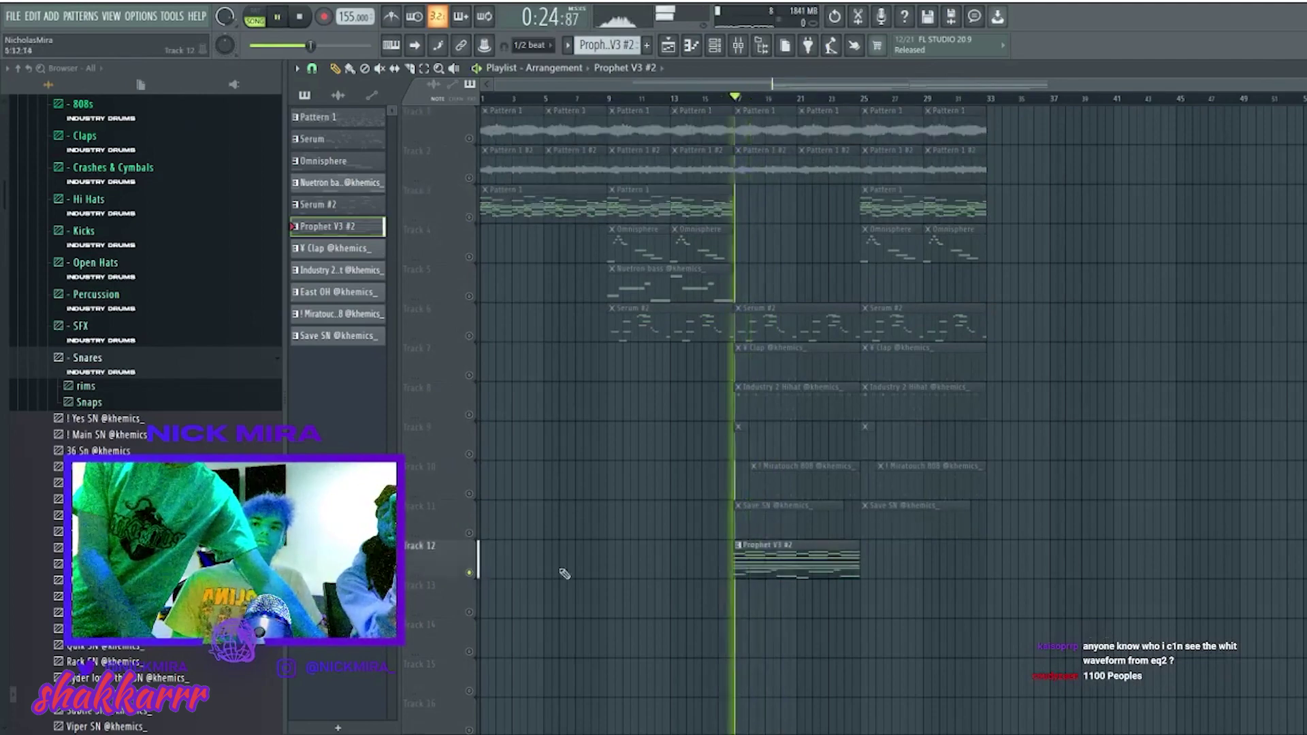
Open the Prophet V3 #2 notes again, lower the moving line beneath the chords by one octave, and return to the playlist.
double_click(773, 559)
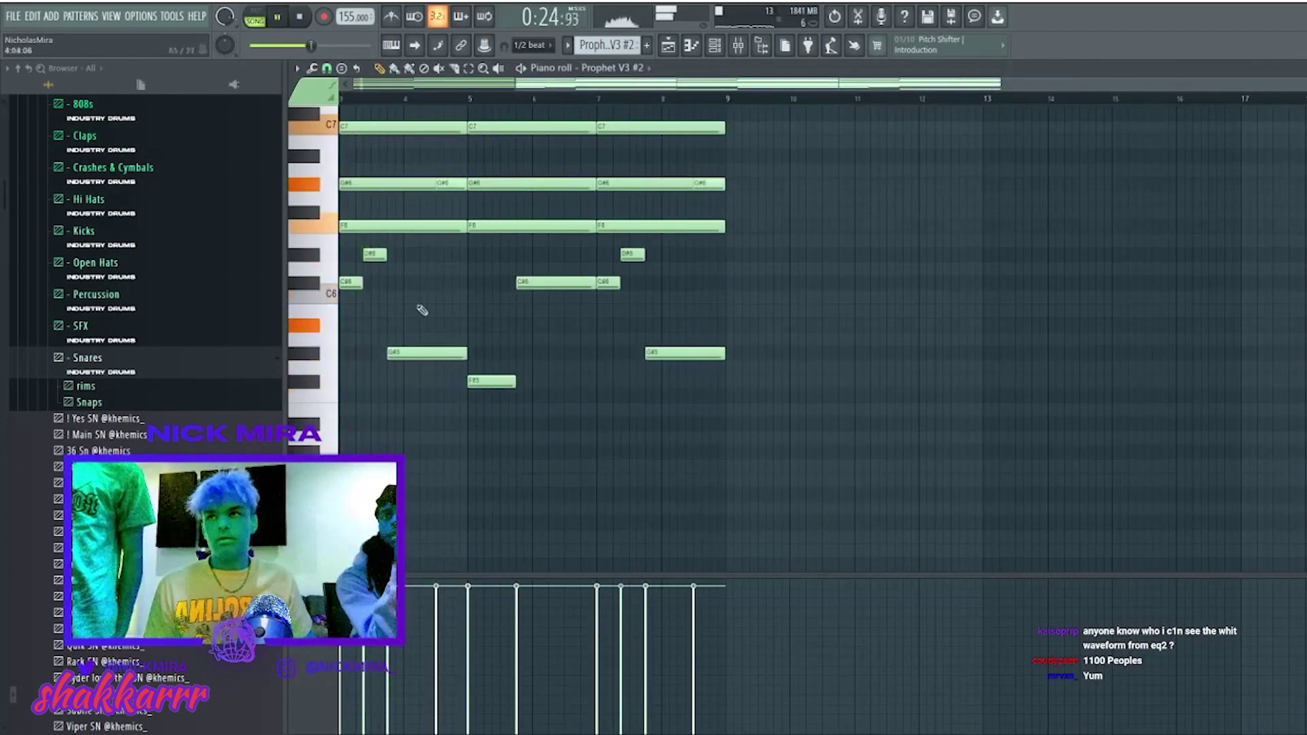
scroll(412, 127, up, 3)
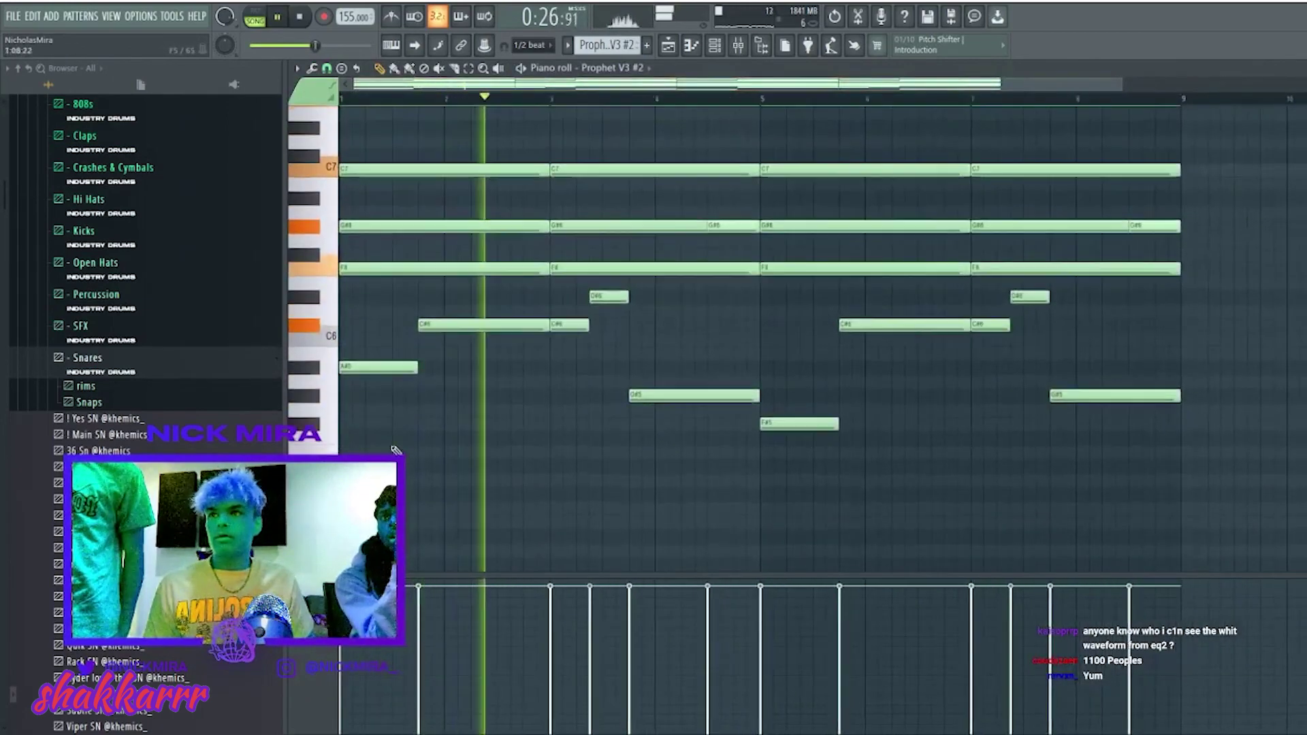
drag(385, 277, 1306, 458)
drag(1202, 360, 1155, 530)
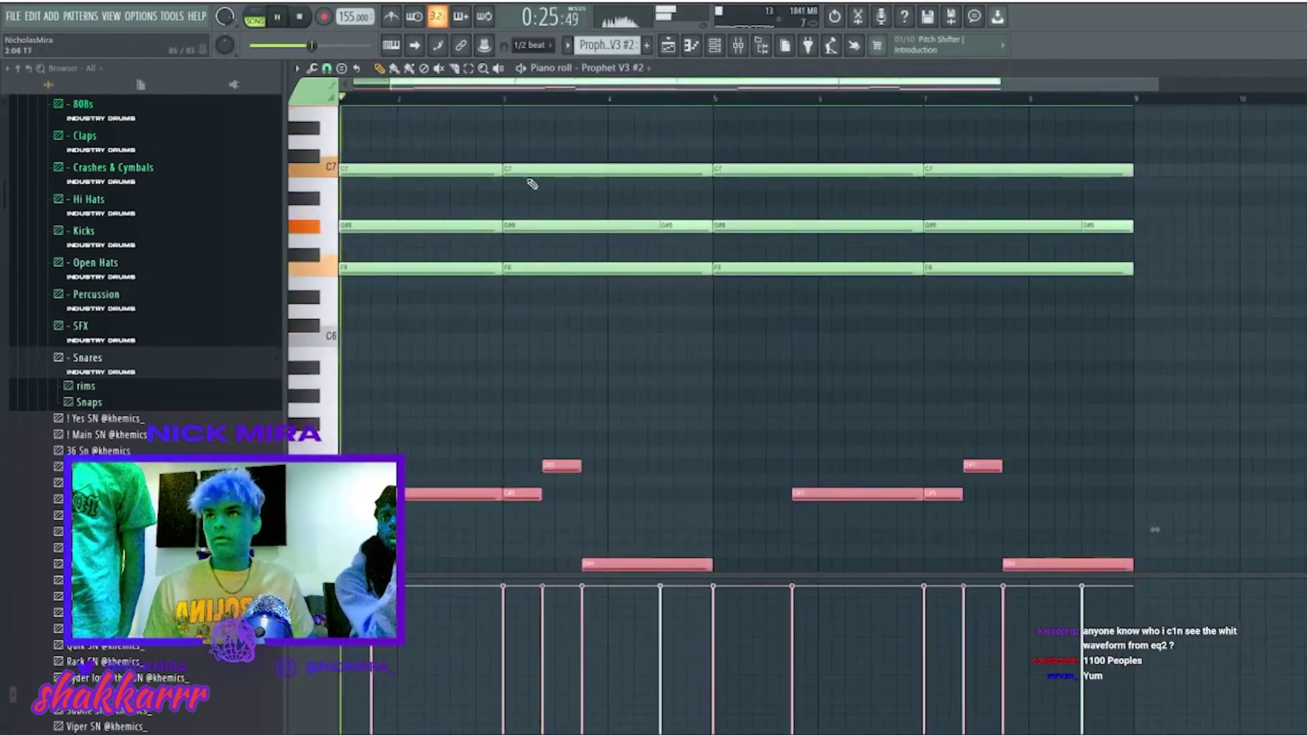
scroll(532, 184, down, 2)
click(578, 378)
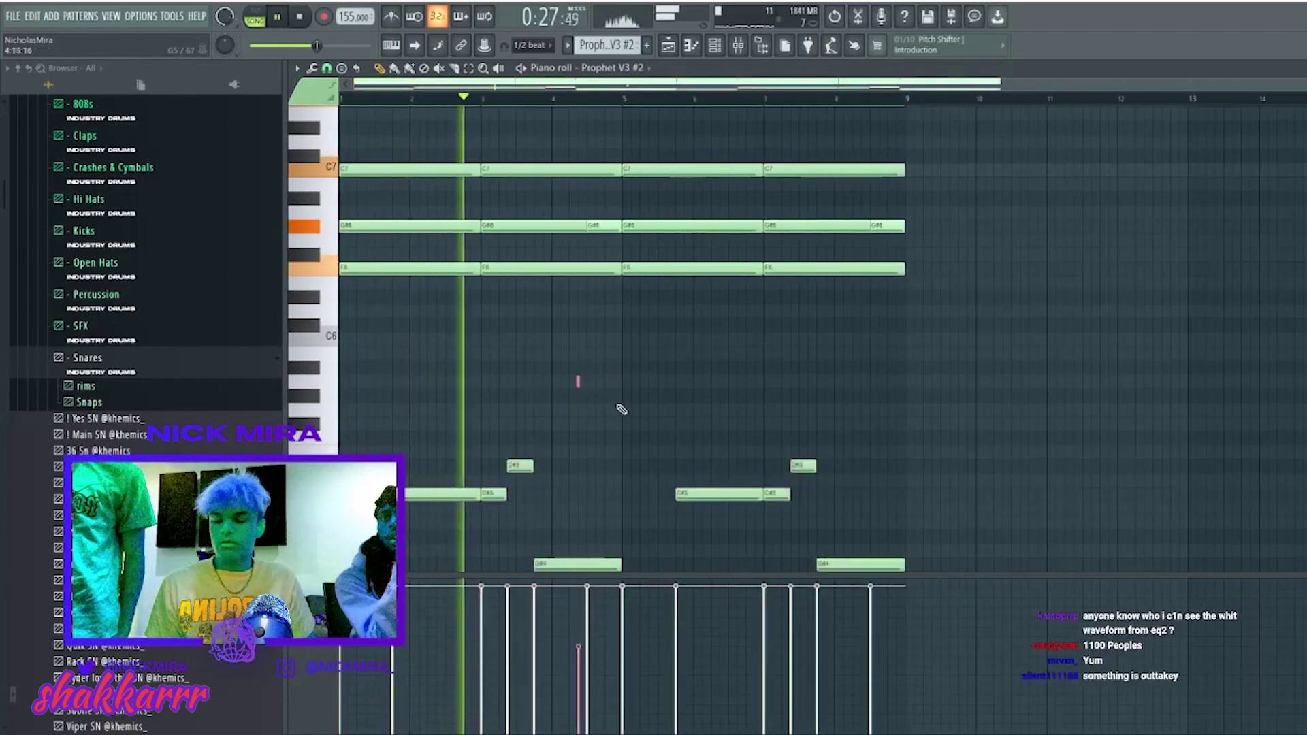
scroll(694, 371, down, 2)
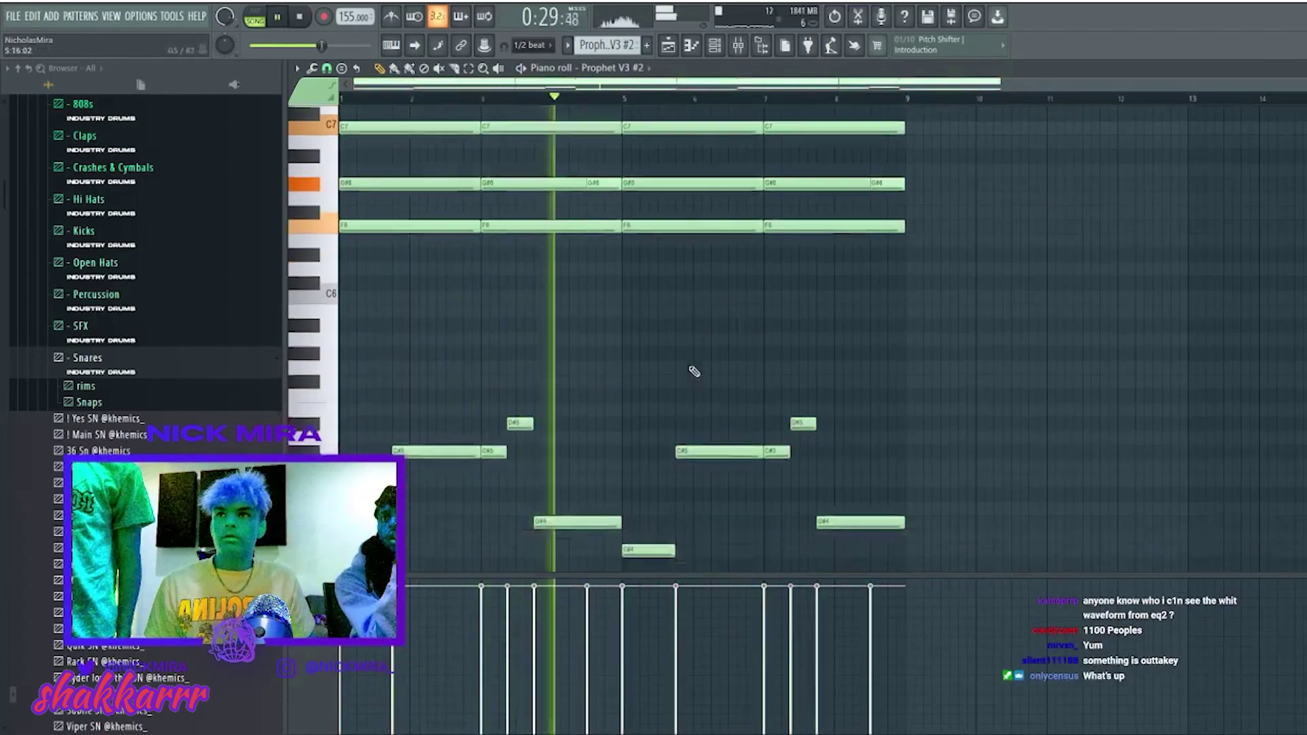
scroll(694, 371, down, 2)
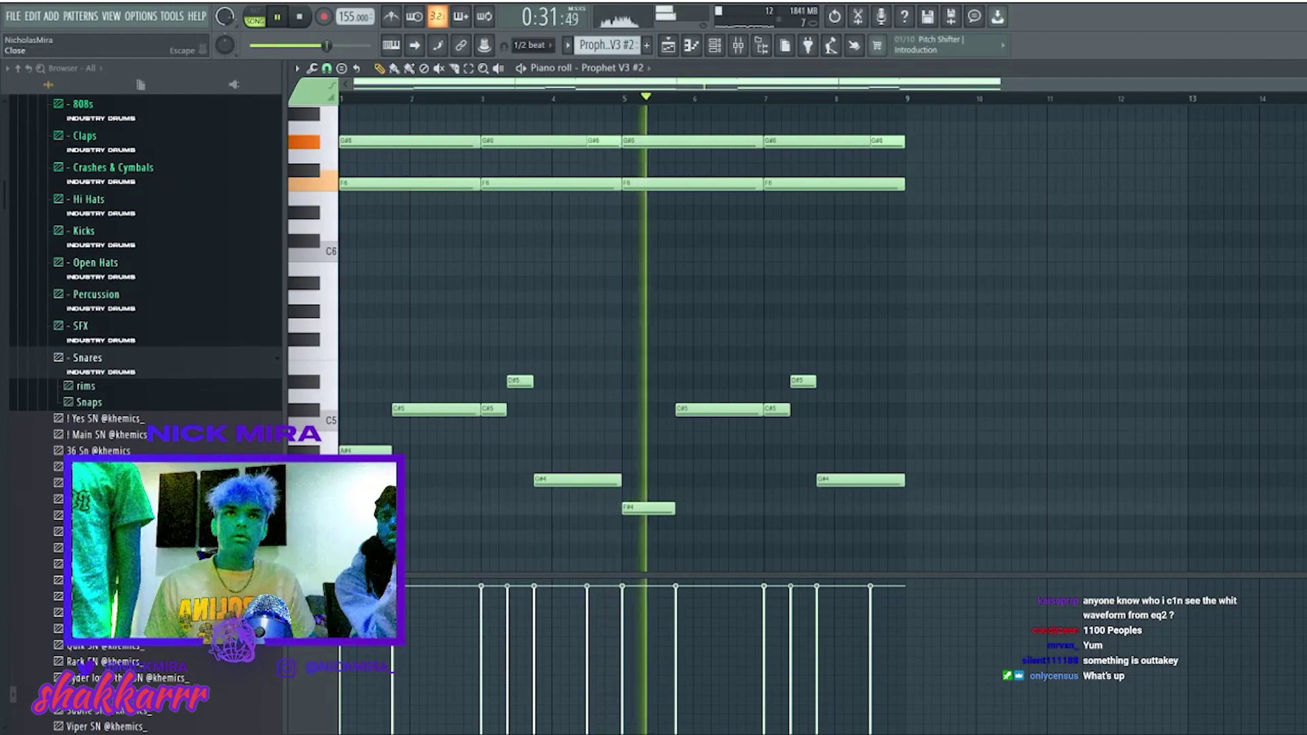
key(Escape)
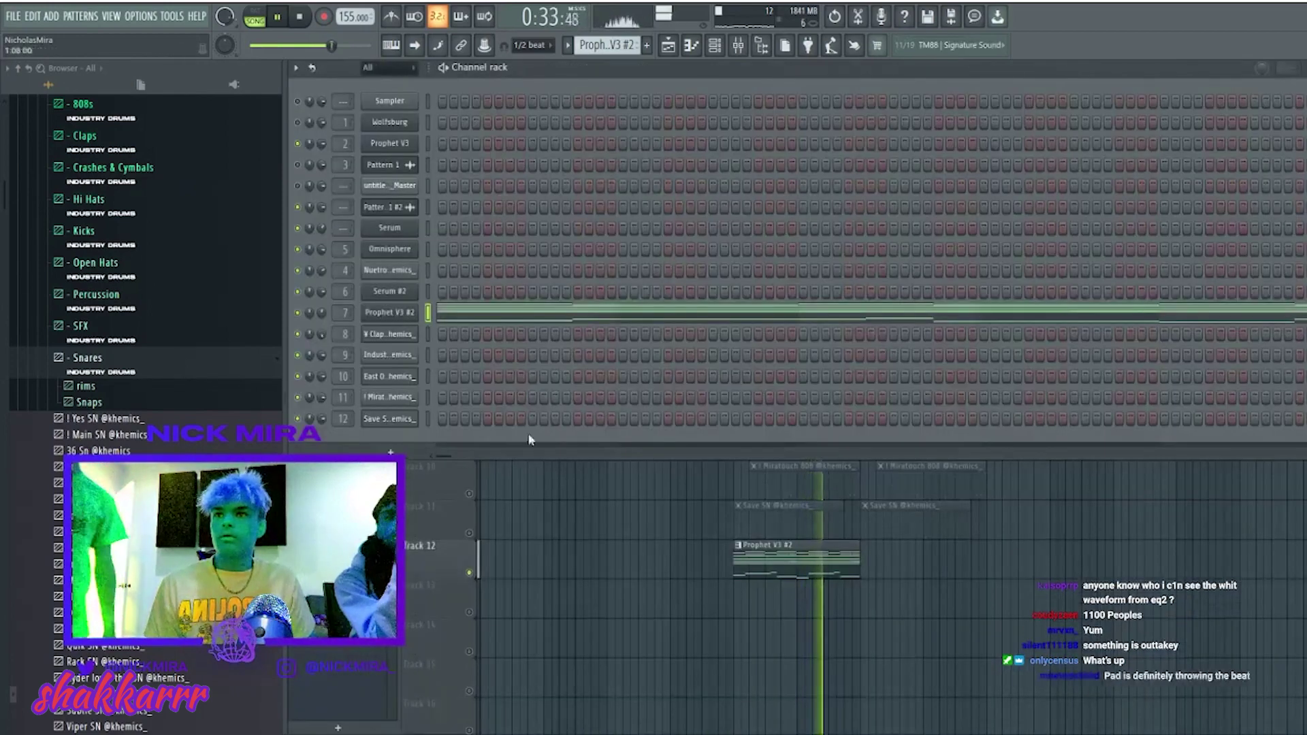
key(Escape)
key(space)
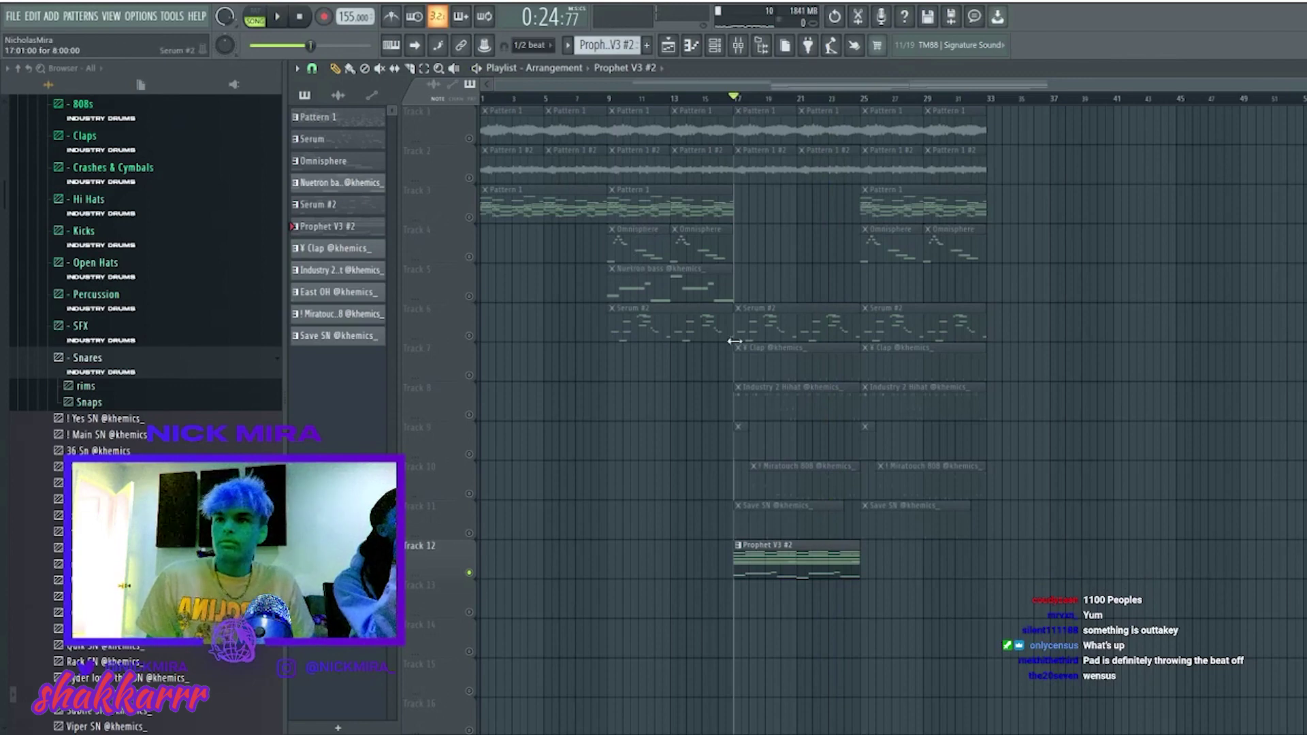
Solo track 1 and check the pitch and time-stretching settings of the Pattern 1 audio clip in its channel window.
right_click(470, 139)
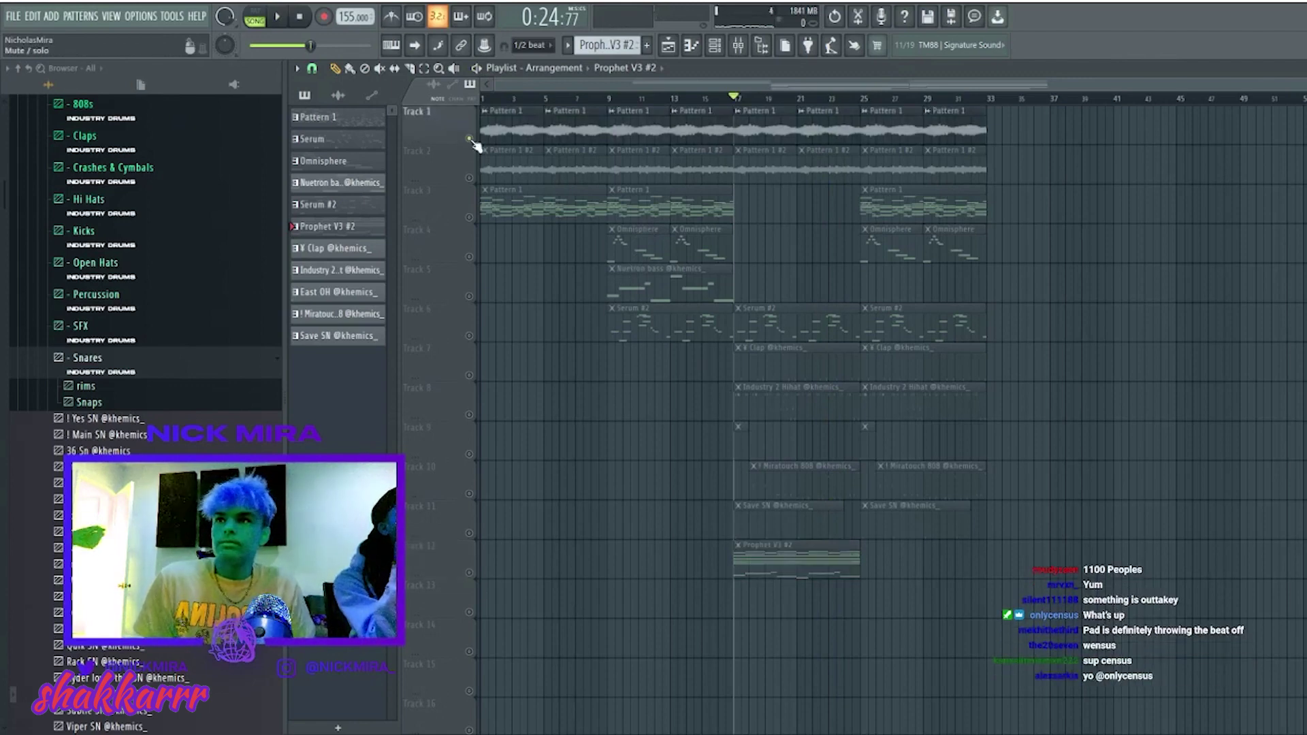
click(720, 49)
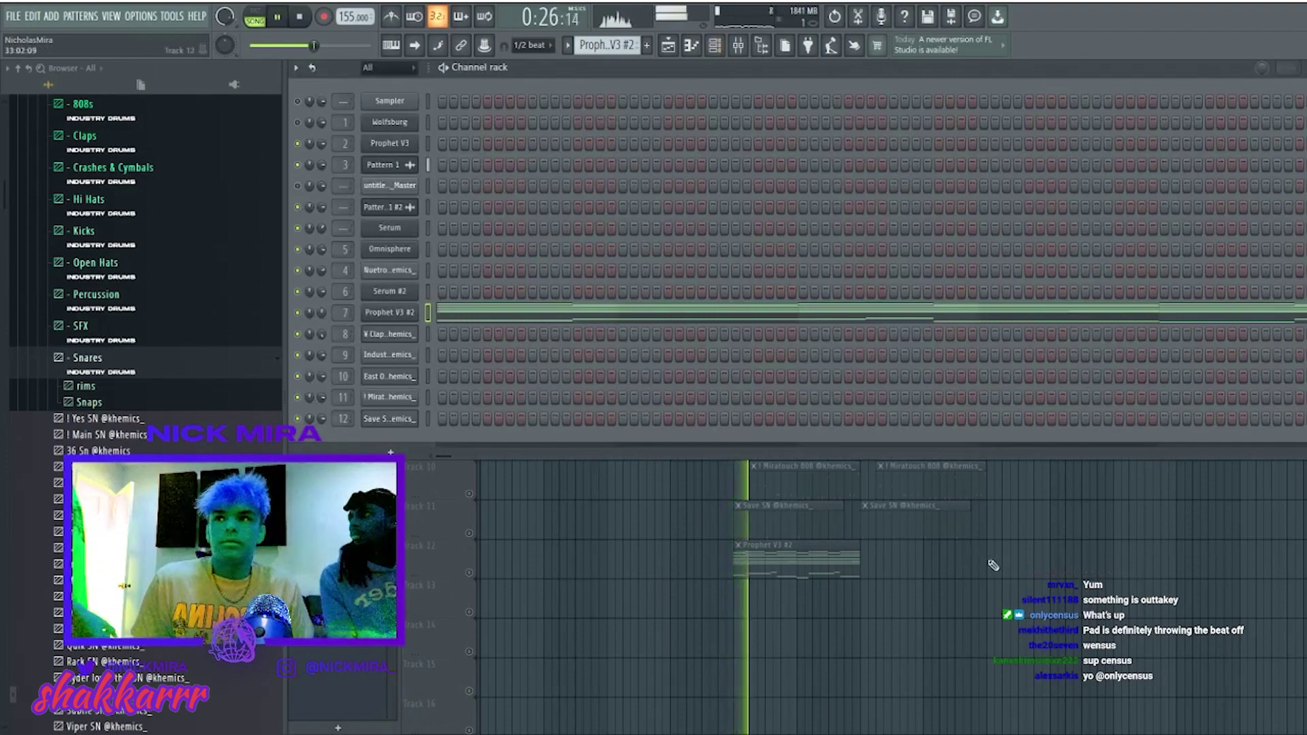
click(390, 166)
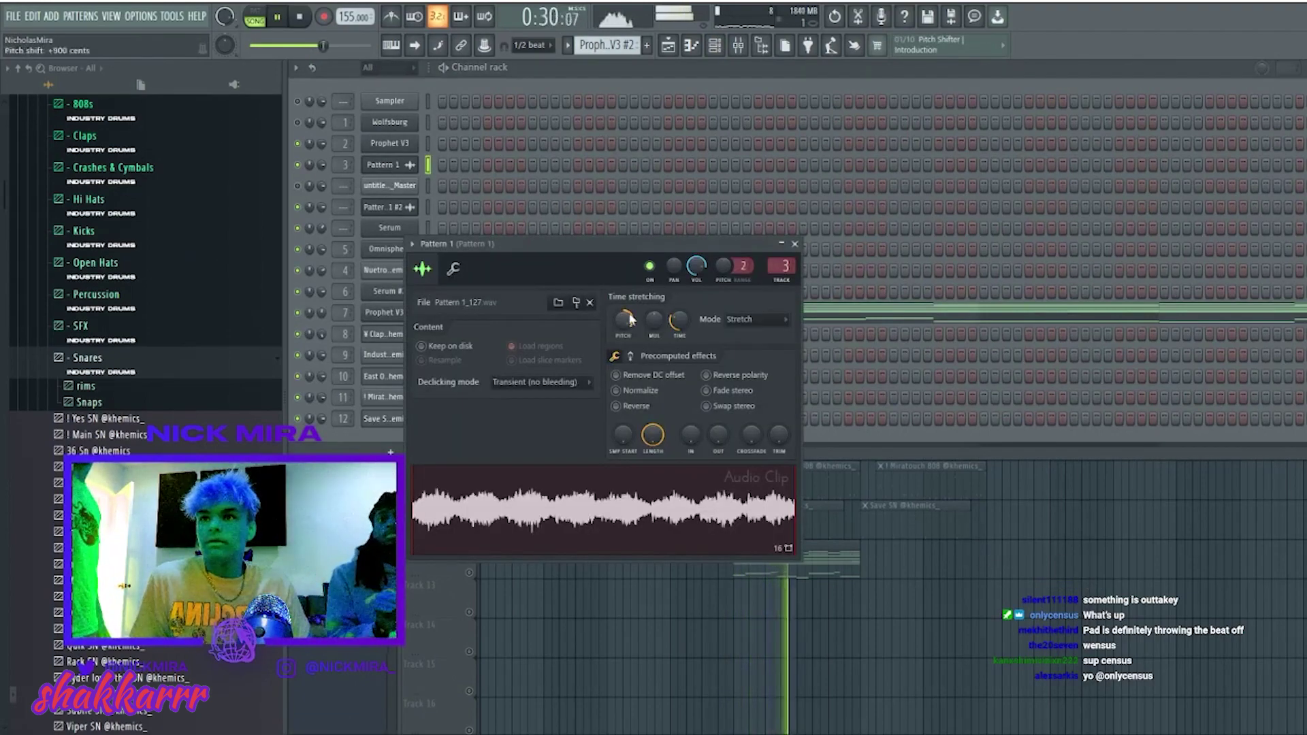
click(795, 244)
key(F6)
Play the intro from bar 1 while muting tracks 1 and 2 alternately to compare the two audio clips.
click(483, 98)
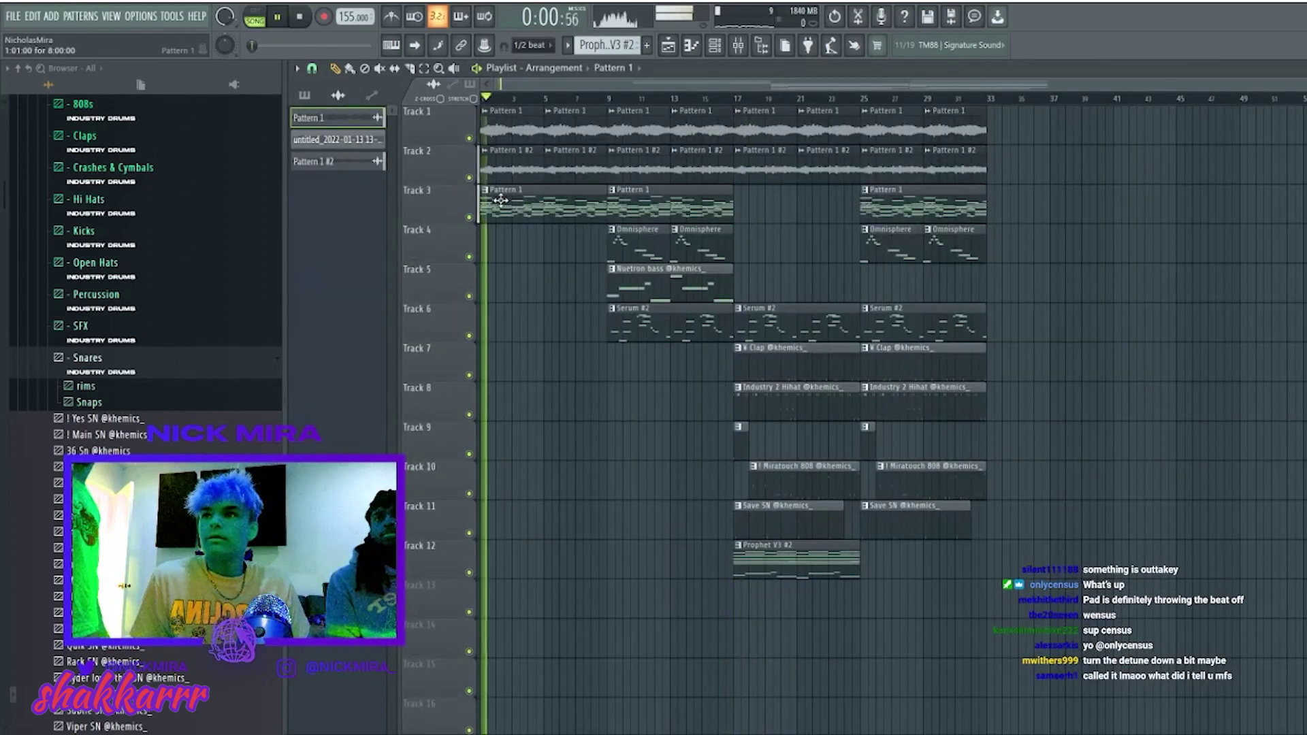
click(469, 139)
key(space)
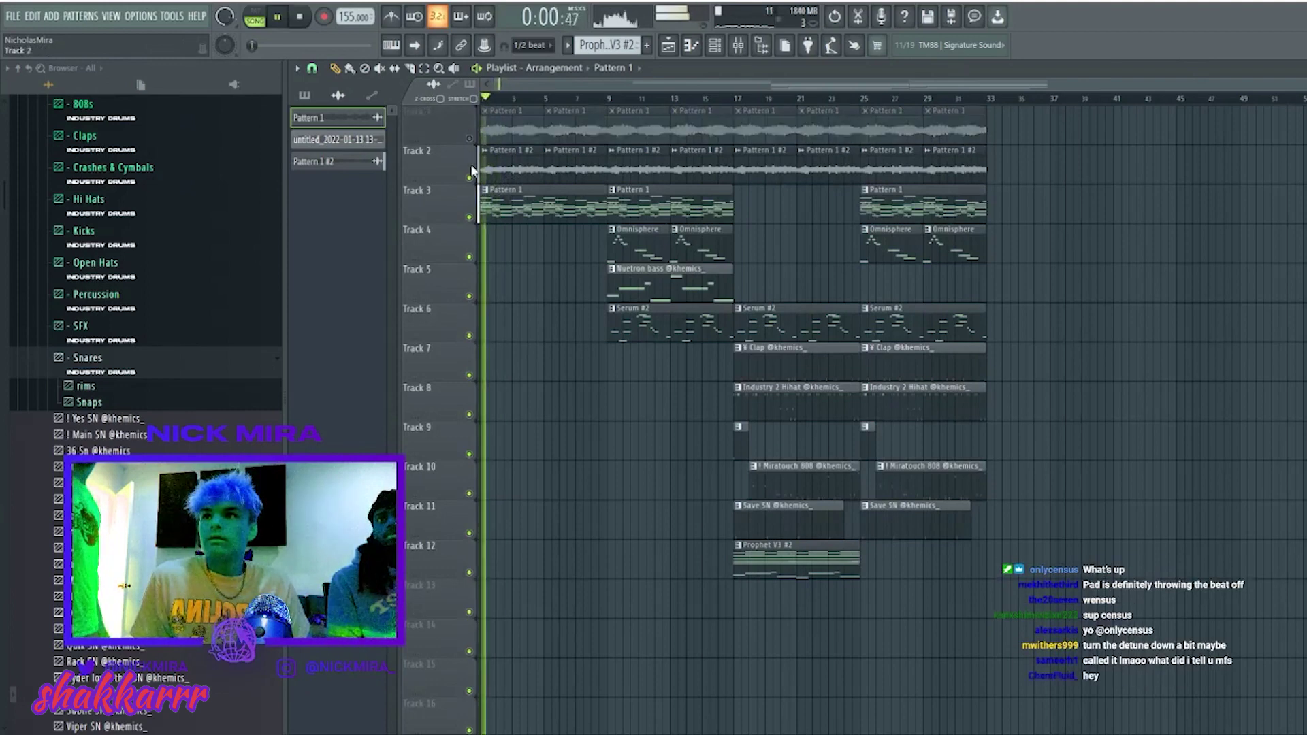
click(470, 178)
click(469, 139)
key(space)
key(space)
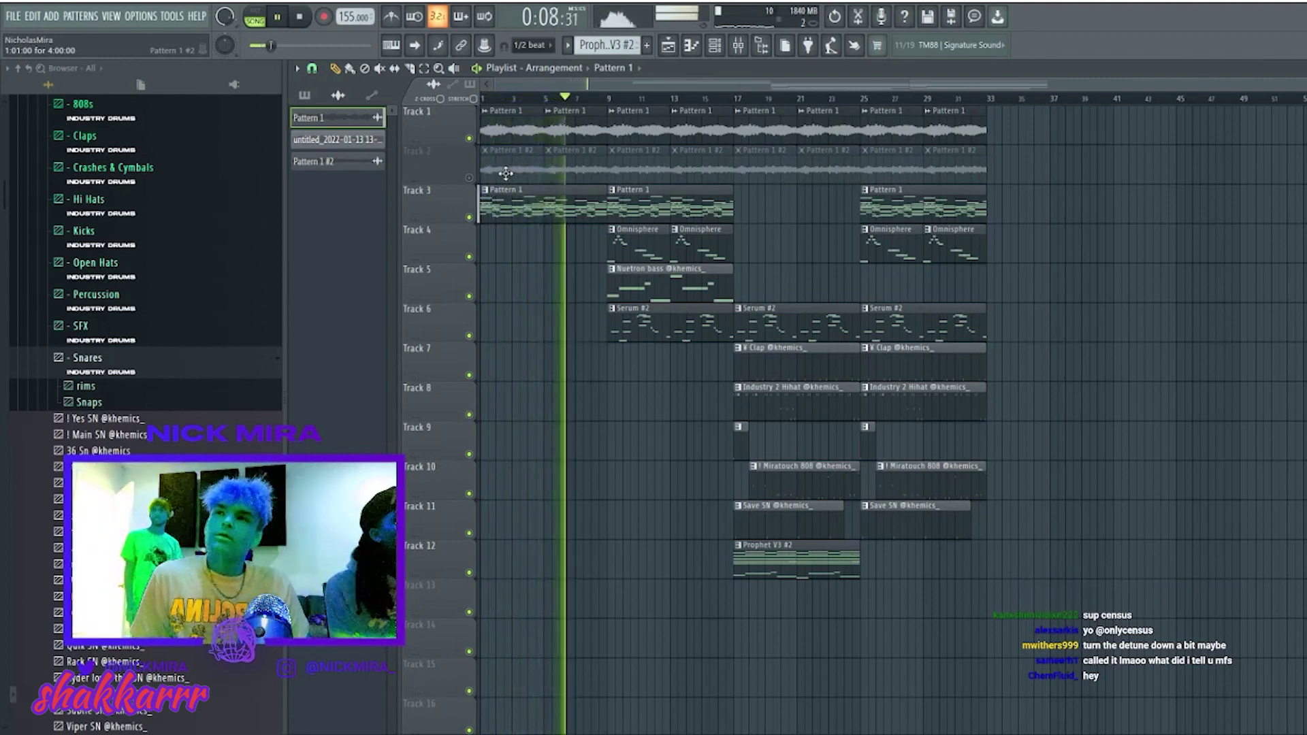
Delete the Pattern 1 #2 clips before bar 9 on track 2 and the Pattern 1 clips at bars 9 to 16 on track 1.
drag(506, 172, 586, 170)
right_click(644, 136)
right_click(685, 129)
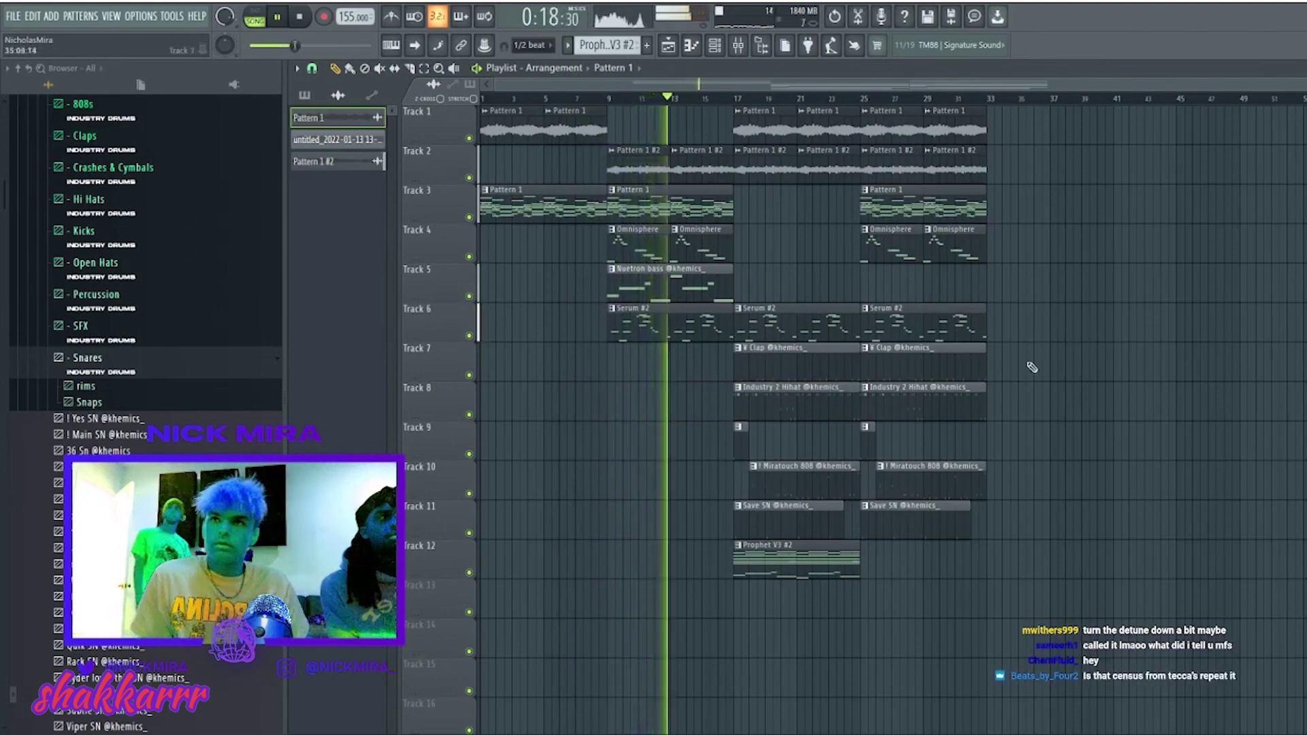
Delete the Pattern 1 audio clips from bar 17 onward on track 1 and shift all other clips from bar 17 up one track.
drag(745, 112, 946, 143)
key(Delete)
drag(1156, 582, 746, 143)
drag(1293, 350, 1085, 383)
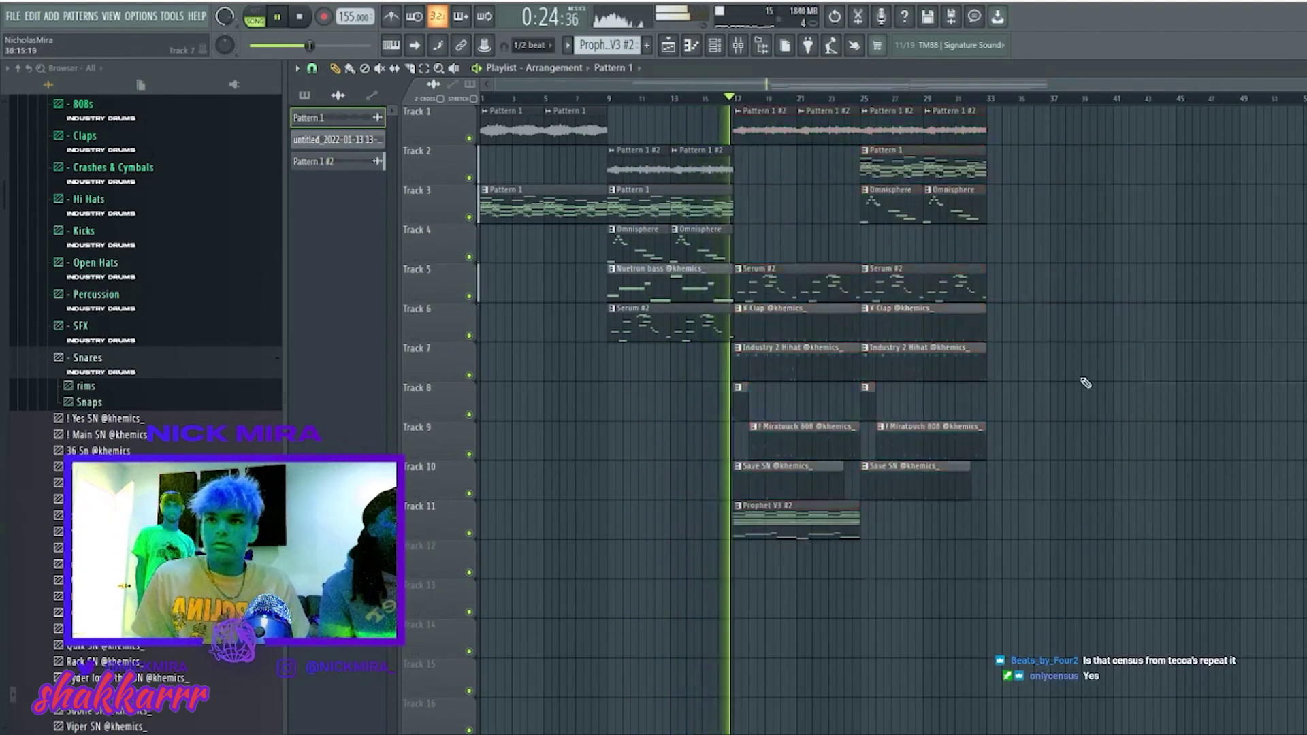
Remove the Prophet V3 #2 clip from track 11 and restart playback from bar 17.
click(719, 52)
key(F6)
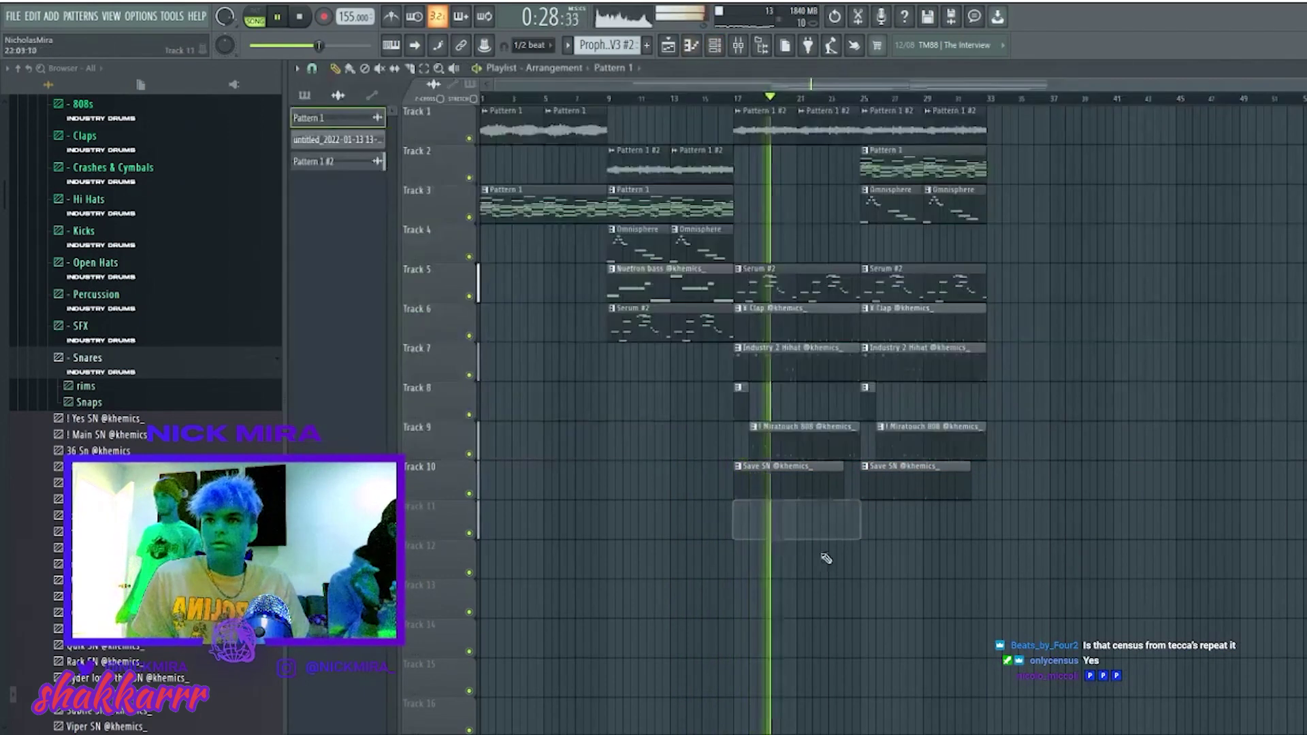
click(736, 102)
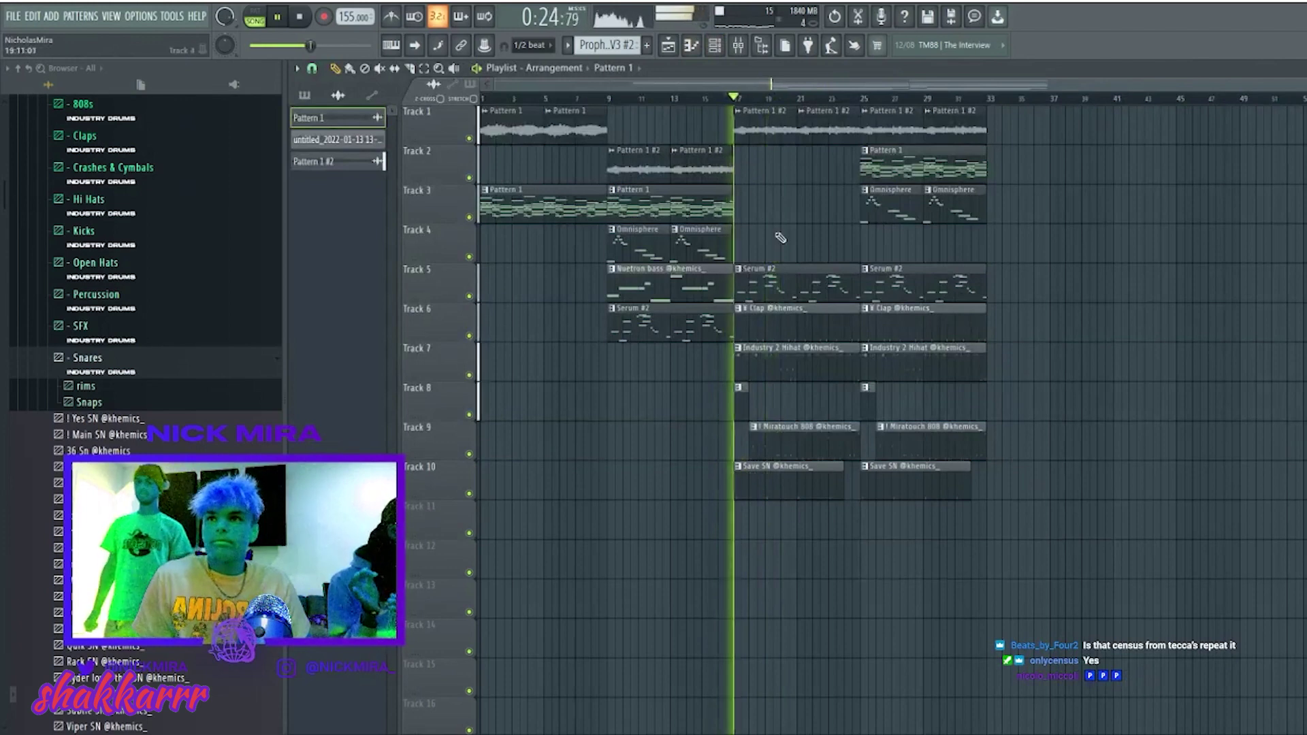
click(783, 290)
drag(1044, 299, 1077, 301)
right_click(1077, 301)
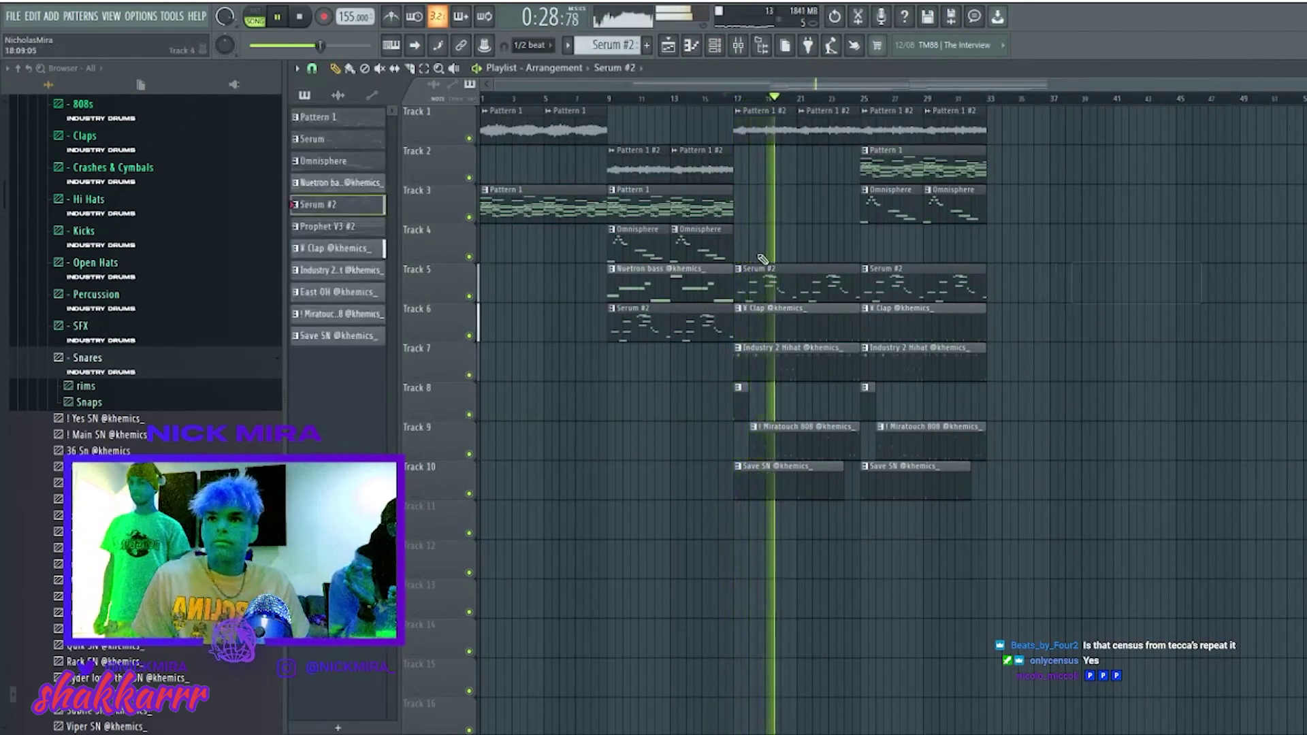
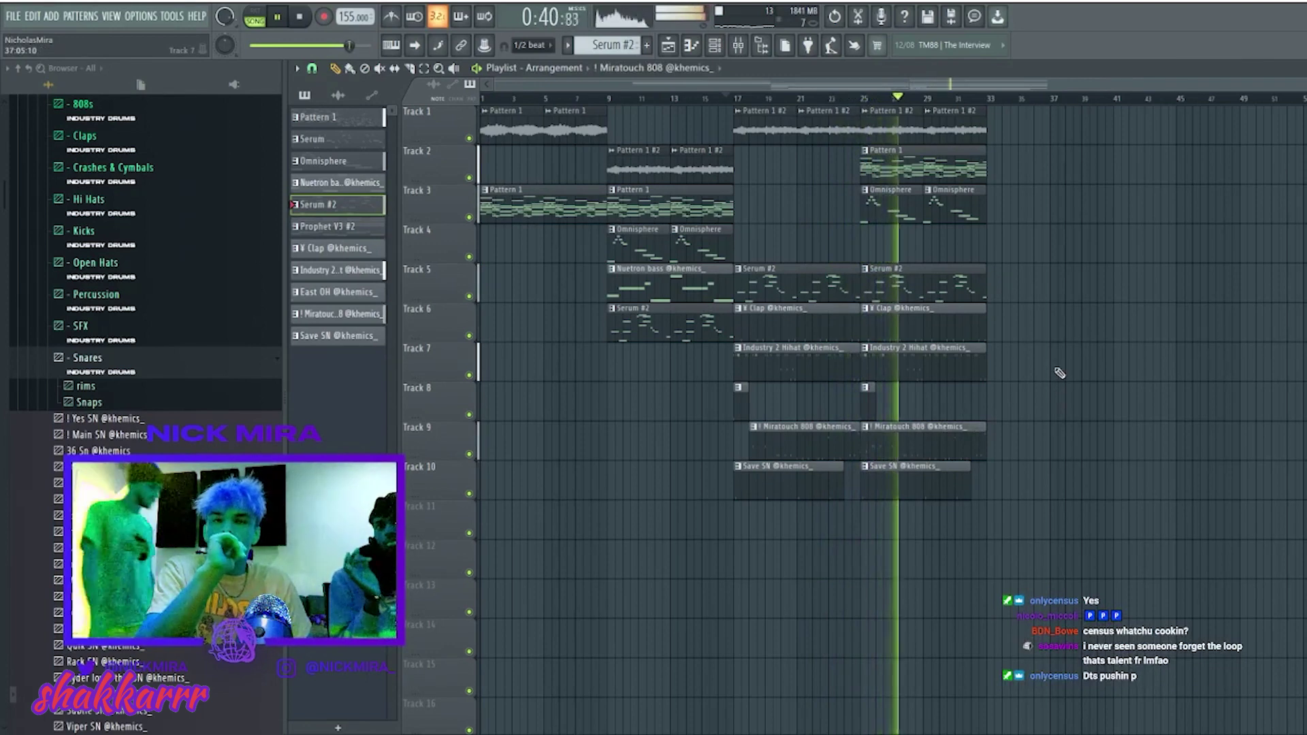
drag(1076, 355, 1114, 348)
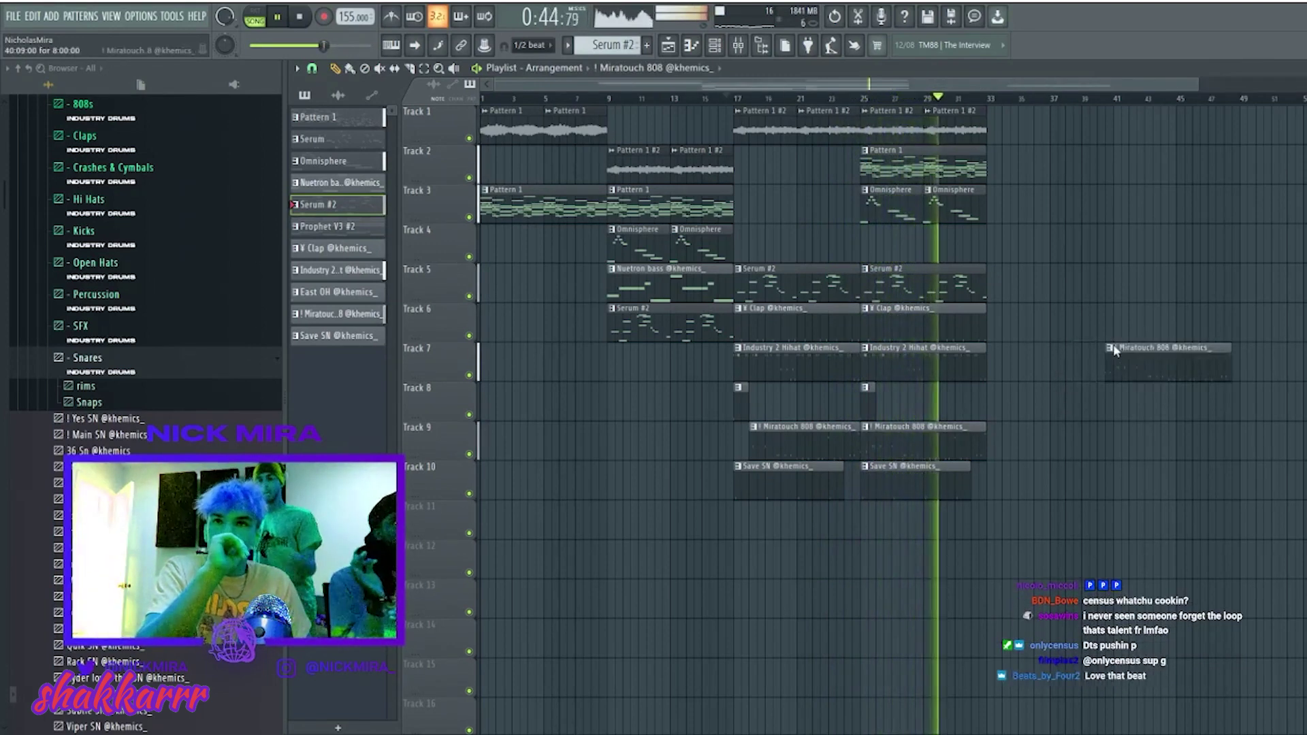
right_click(1120, 353)
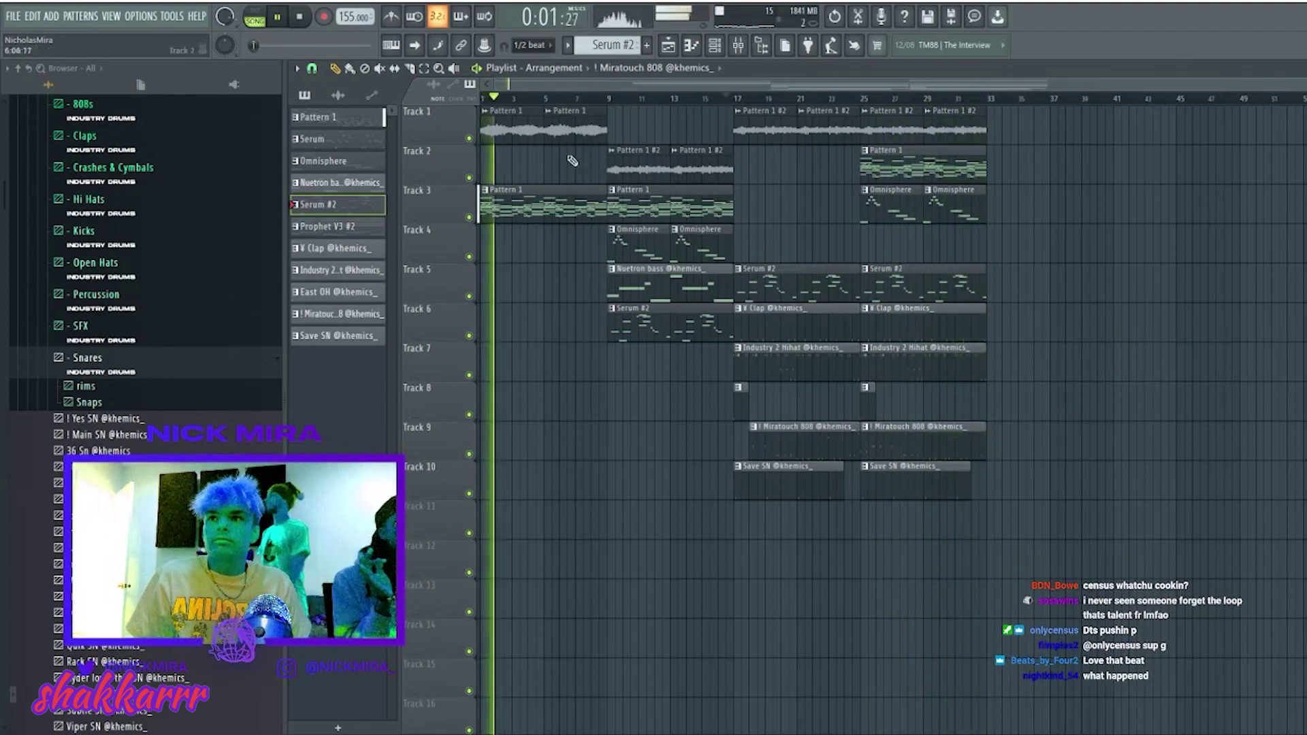
Place four consecutive Pattern 1 audio clips on track 1, running from bar 33 to the end of bar 48.
click(578, 130)
drag(1039, 136, 1022, 136)
key(space)
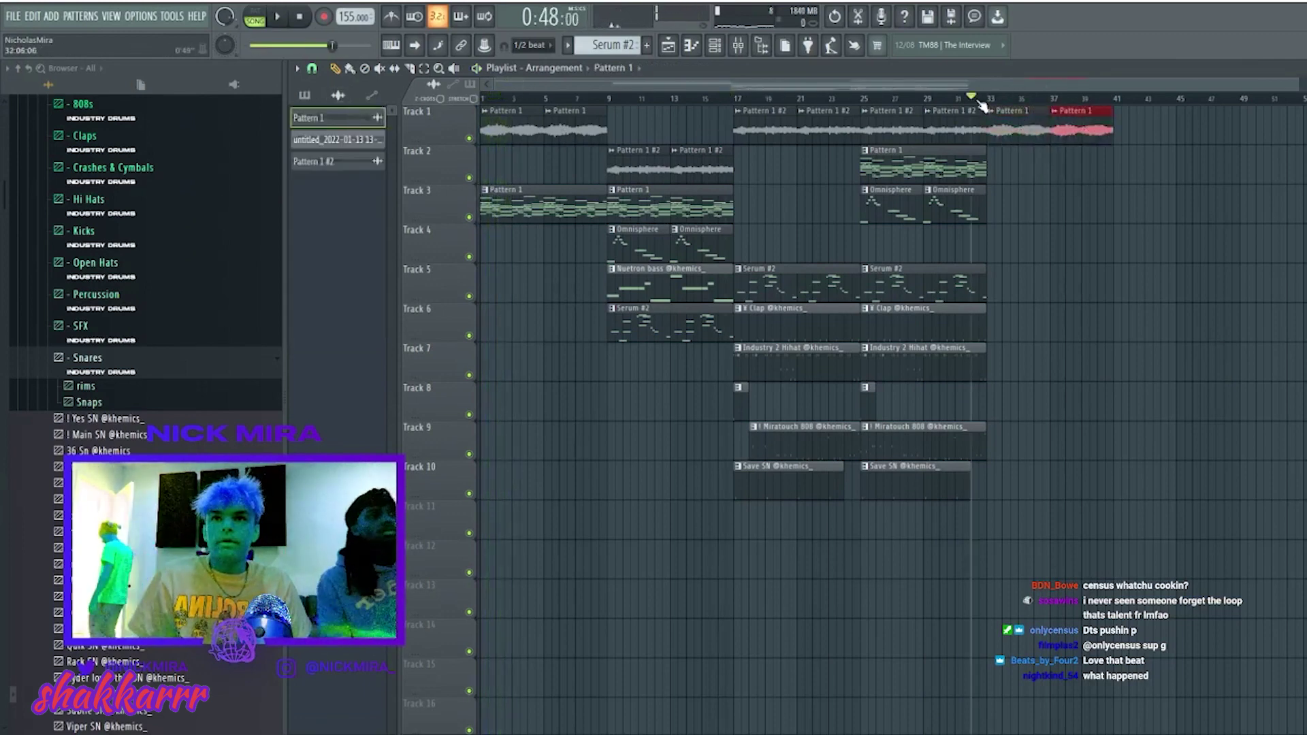
key(space)
key(ctrl+b)
key(ctrl+b)
Add the Pattern 1 note clip to track 2 at bar 33 and open the Wolfsburg notes of Pattern 2 in the piano roll.
click(1054, 220)
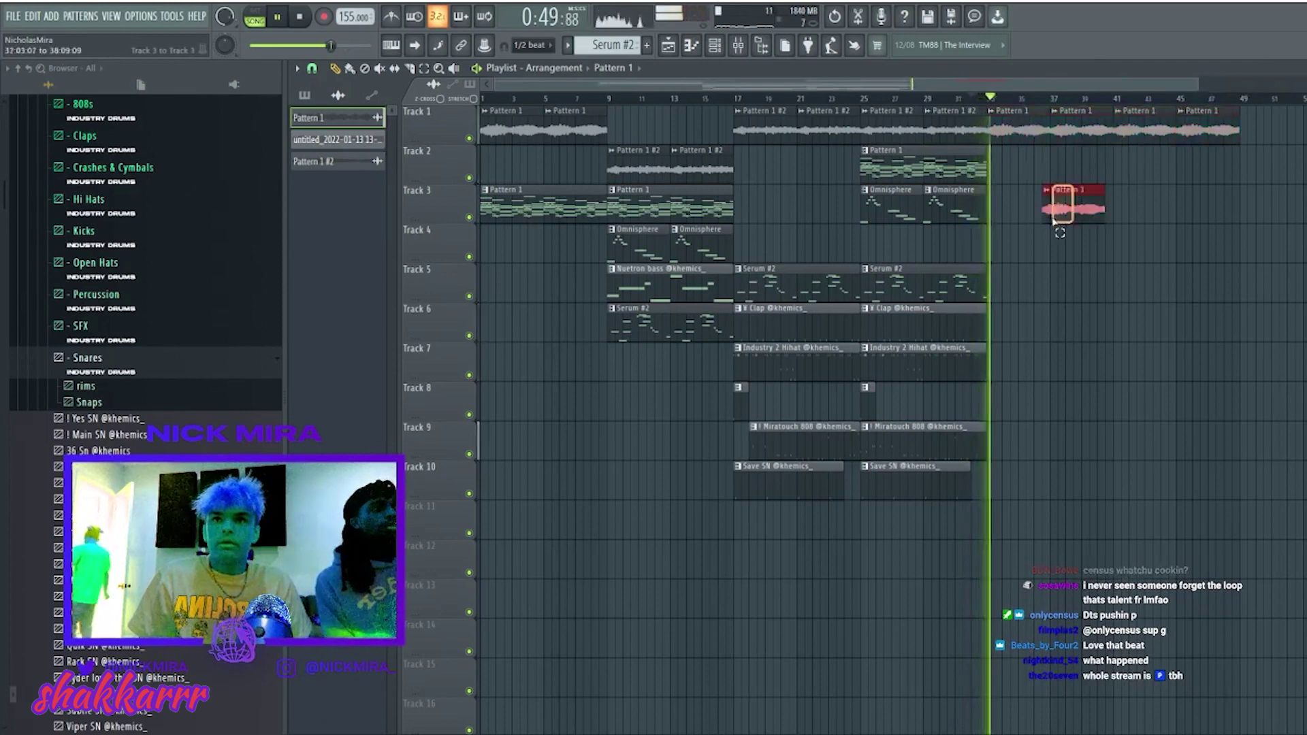
right_click(1060, 208)
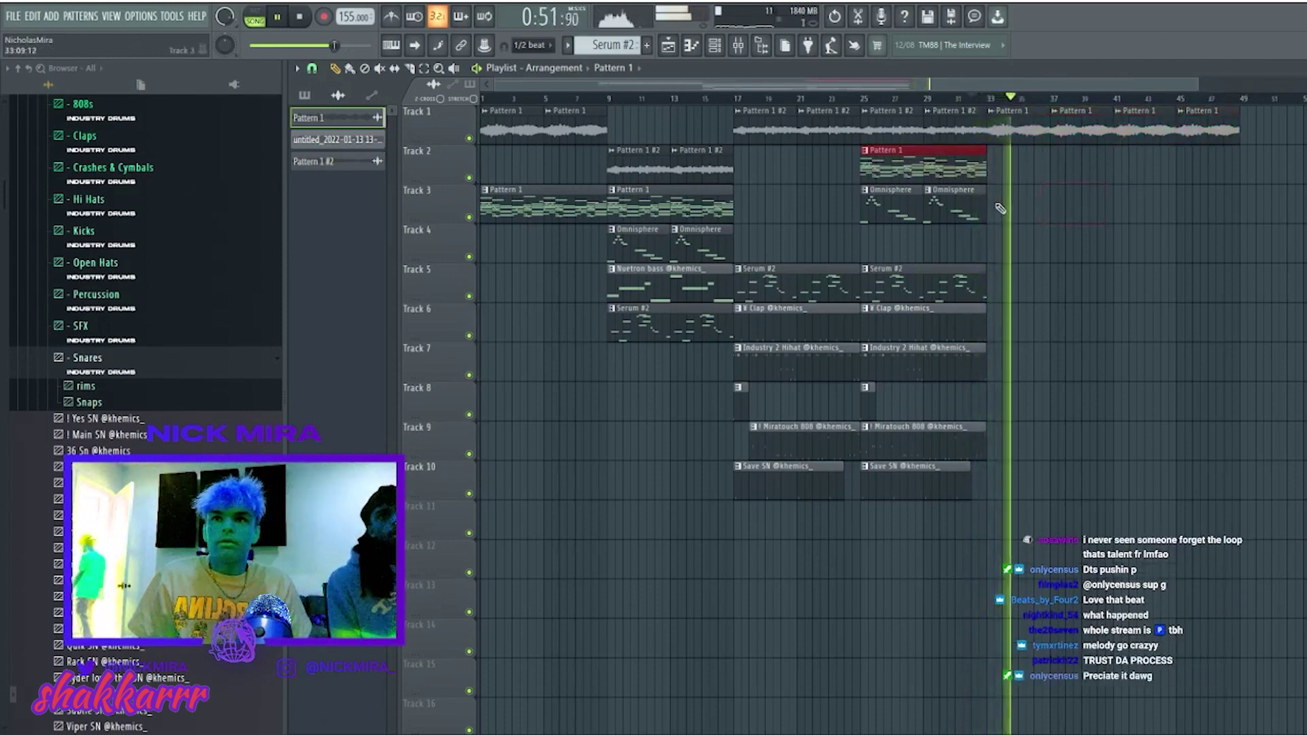
click(1001, 165)
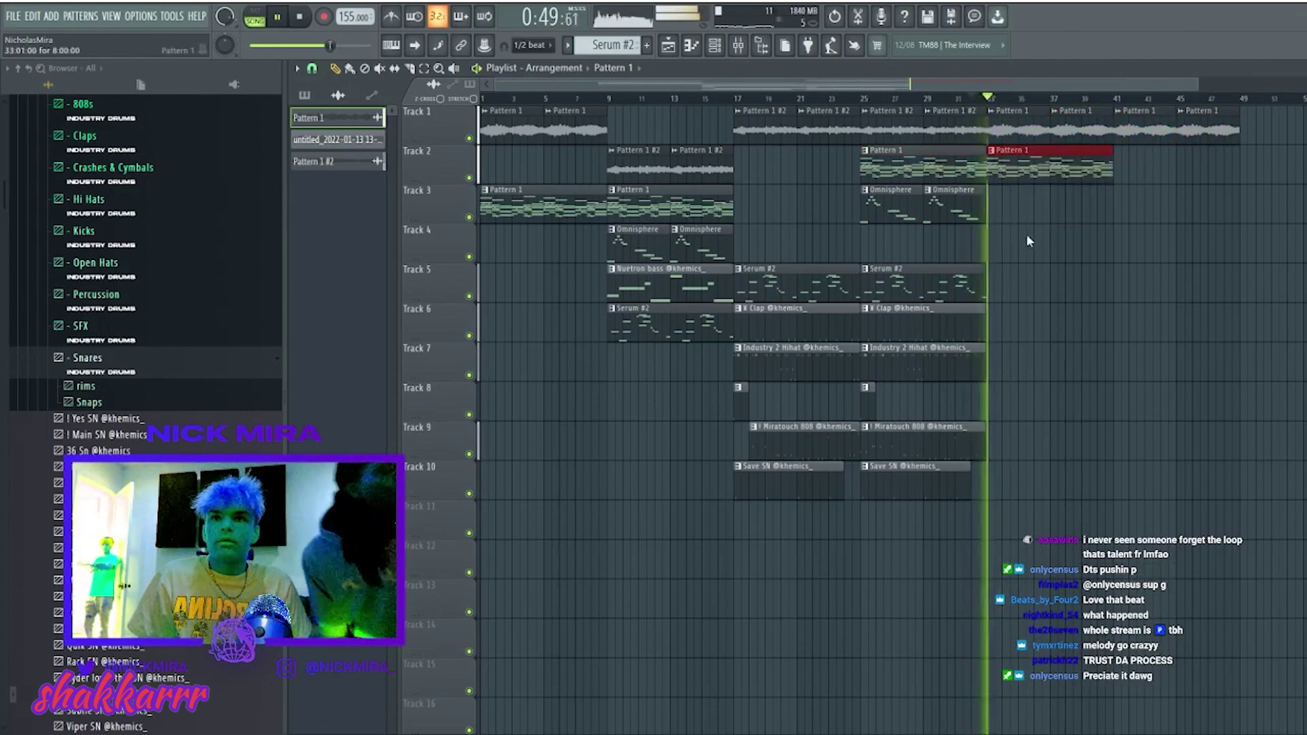
double_click(1014, 122)
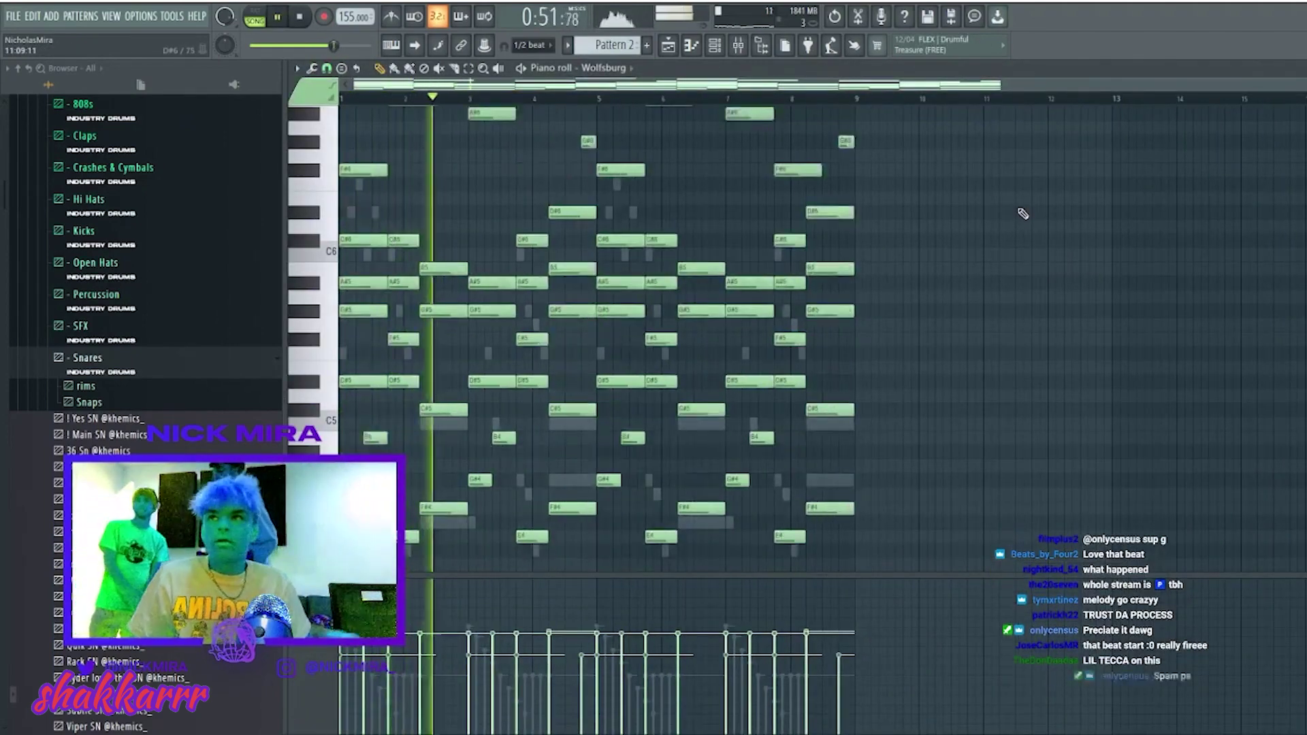
Check the Prophet V3 notes of Pattern 2 in the piano roll and return to the playlist.
key(F6)
click(466, 145)
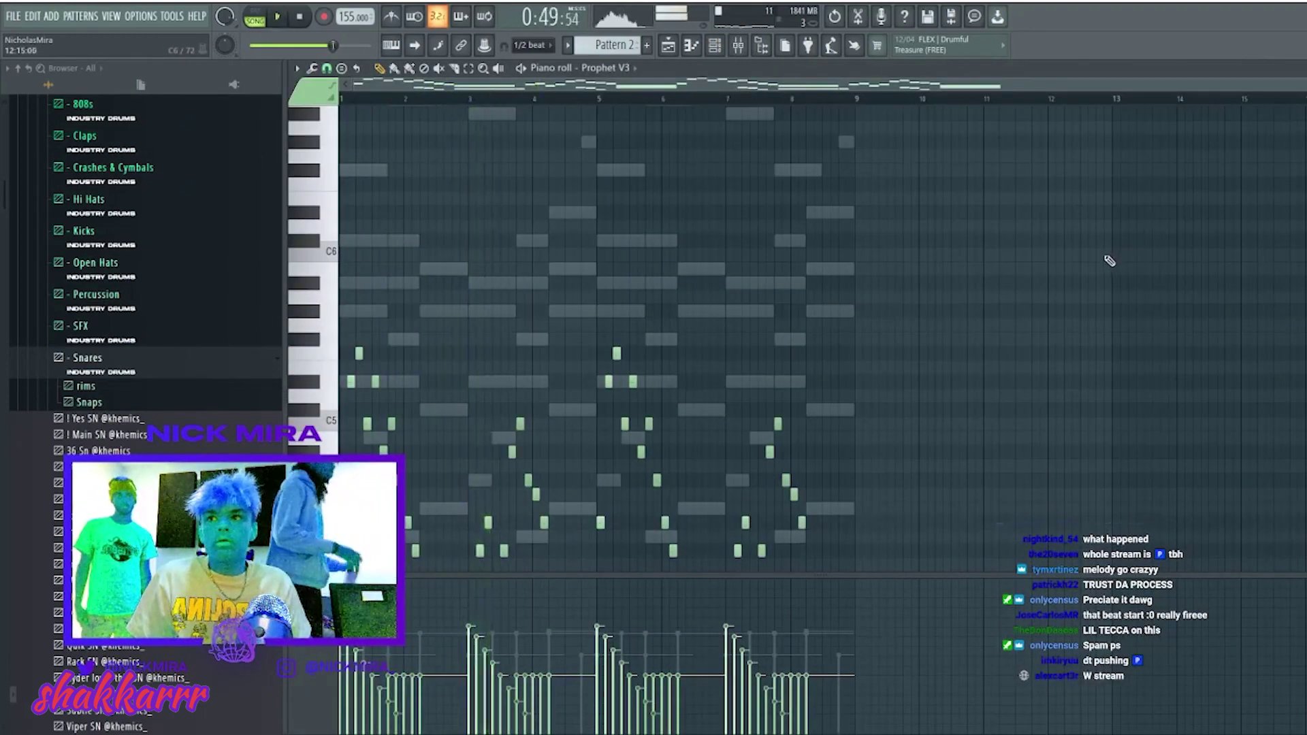
key(F6)
key(F6)
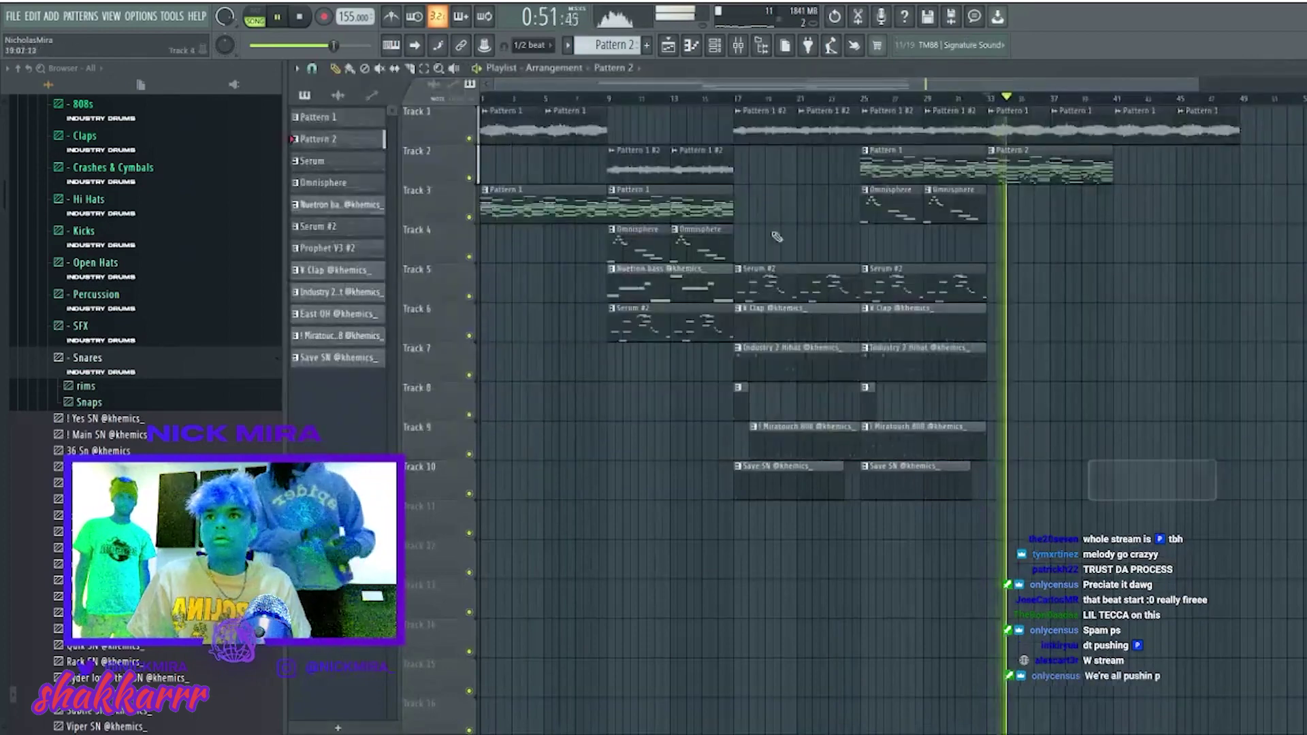
Place the Pattern 1 note clip on track 2 at bar 41 and copy the two Omnisphere clips to track 3 from bar 41.
key(space)
key(space)
click(973, 99)
drag(1161, 146, 1044, 219)
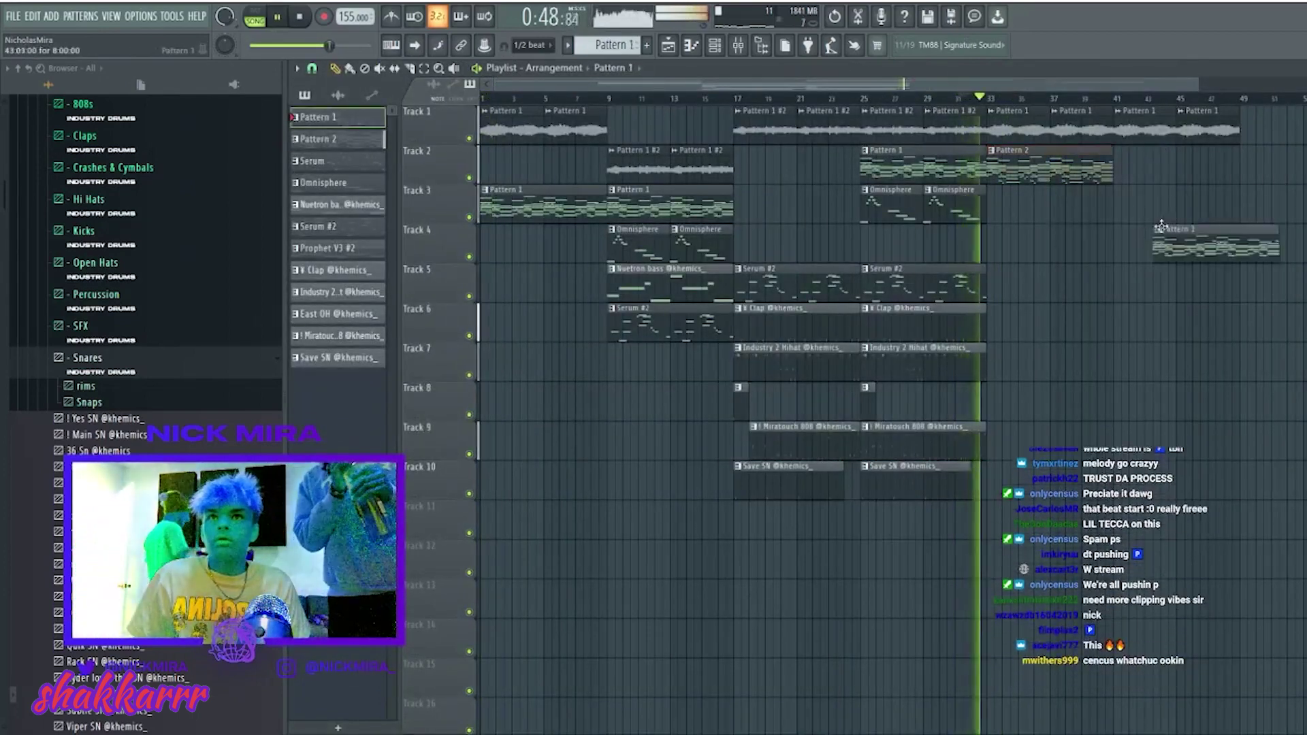
click(1120, 164)
key(ctrl+b)
drag(991, 234, 1117, 234)
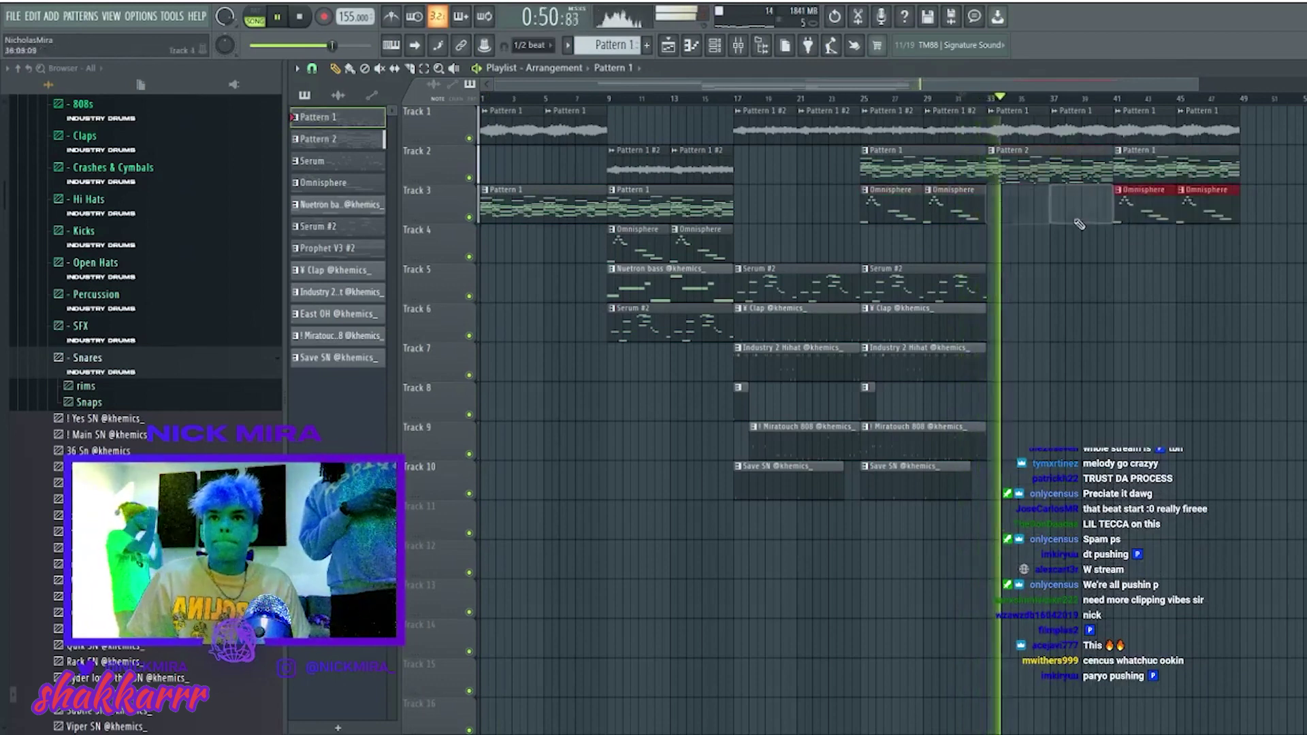
Duplicate the drum and 808 clips on tracks 6 to 10 from bars 17–32 into bars 33–48.
drag(746, 303, 998, 540)
key(ctrl+b)
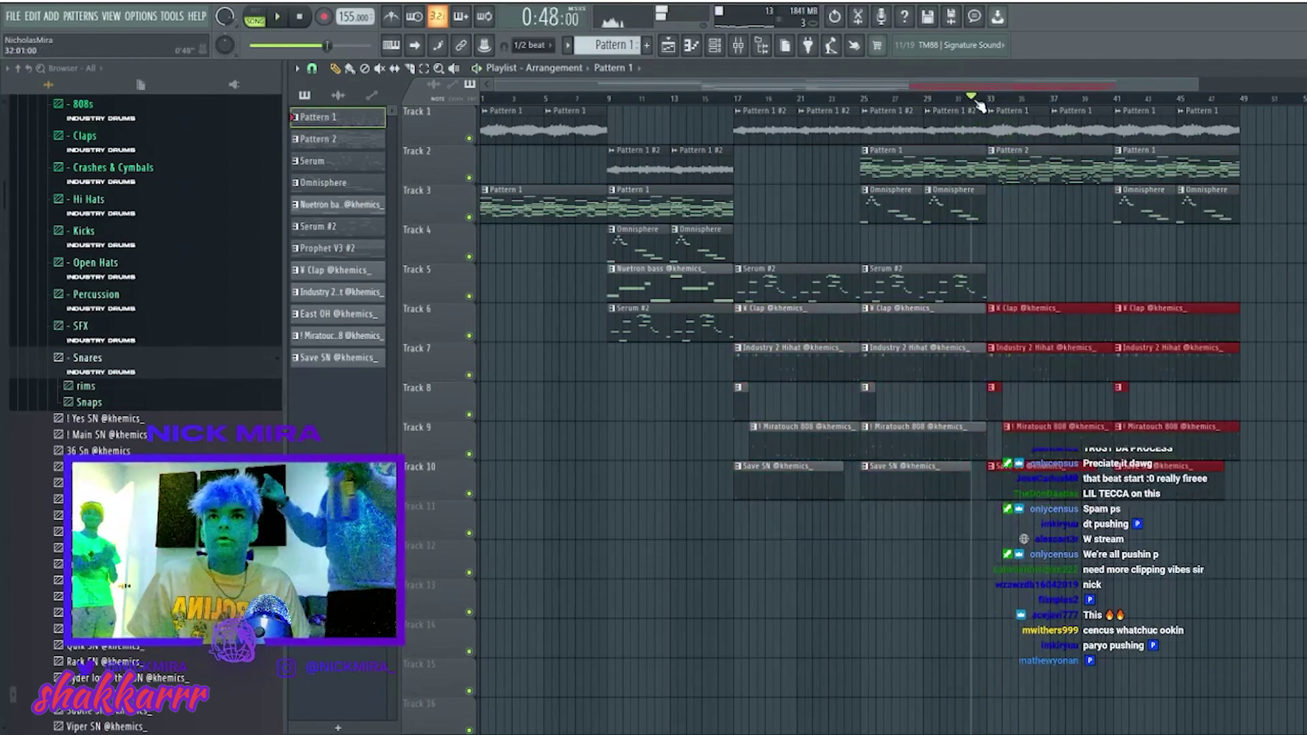
click(1182, 281)
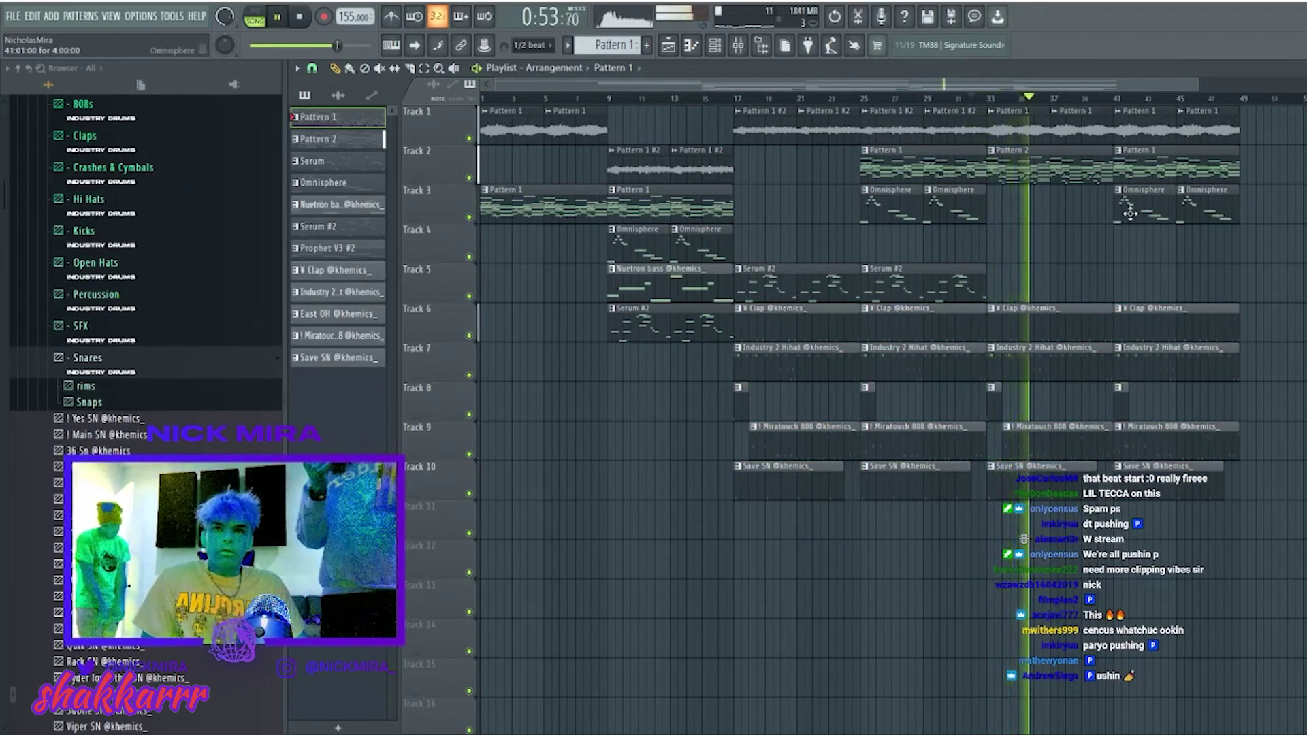
scroll(1113, 122, up, 3)
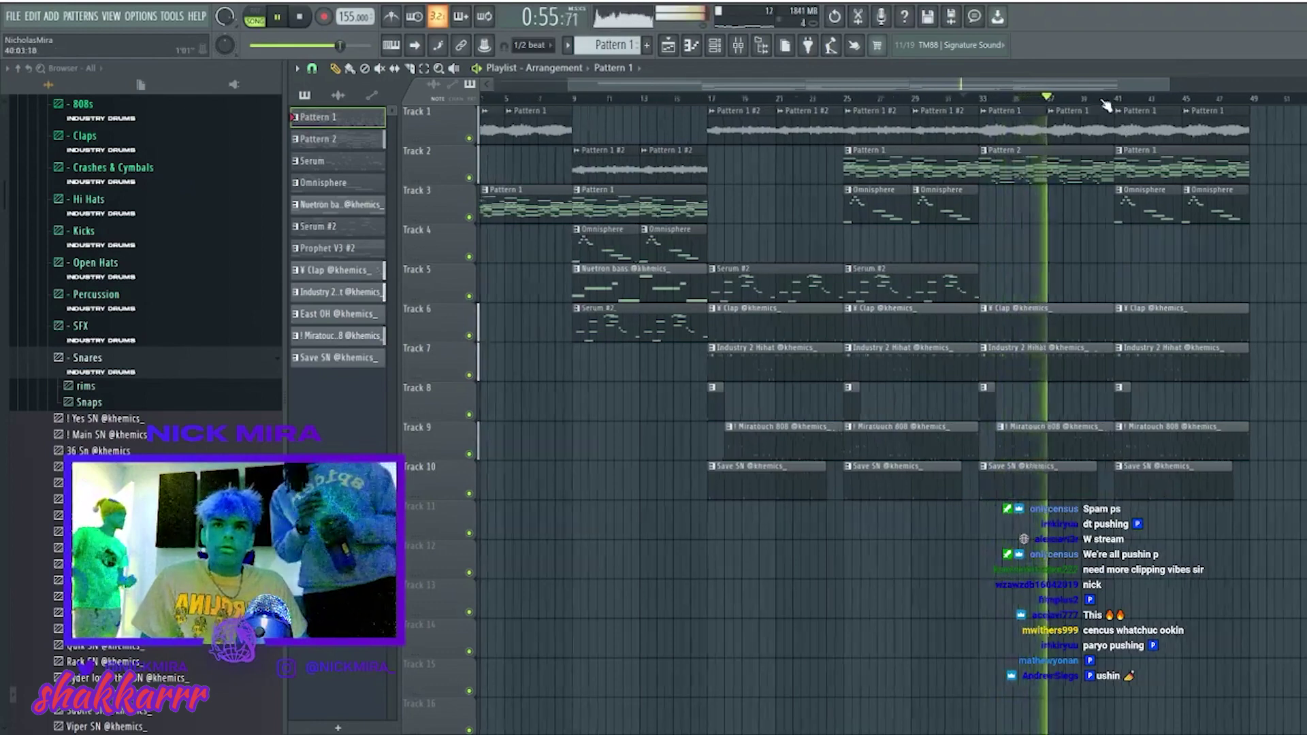
Try a copy of the Serum #2 clip on track 5 at bar 33 and restart playback from that bar.
click(817, 294)
key(ctrl+b)
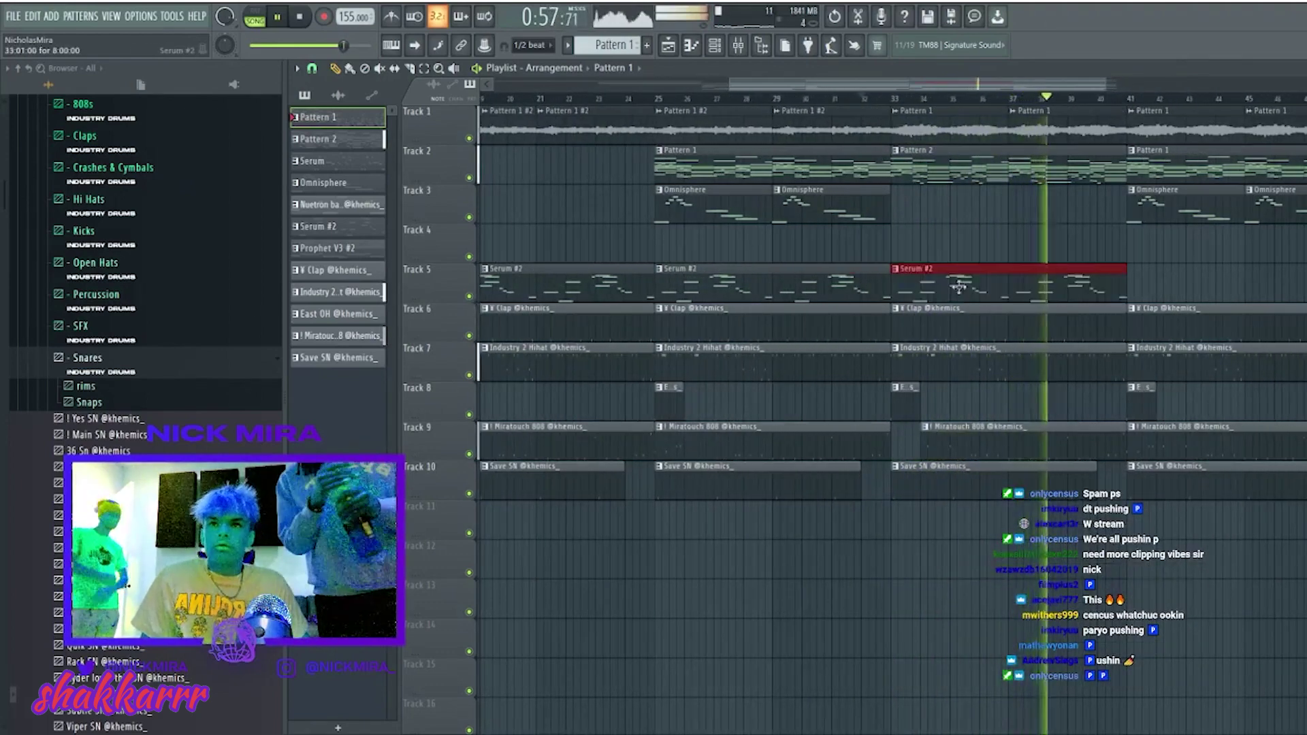
click(900, 102)
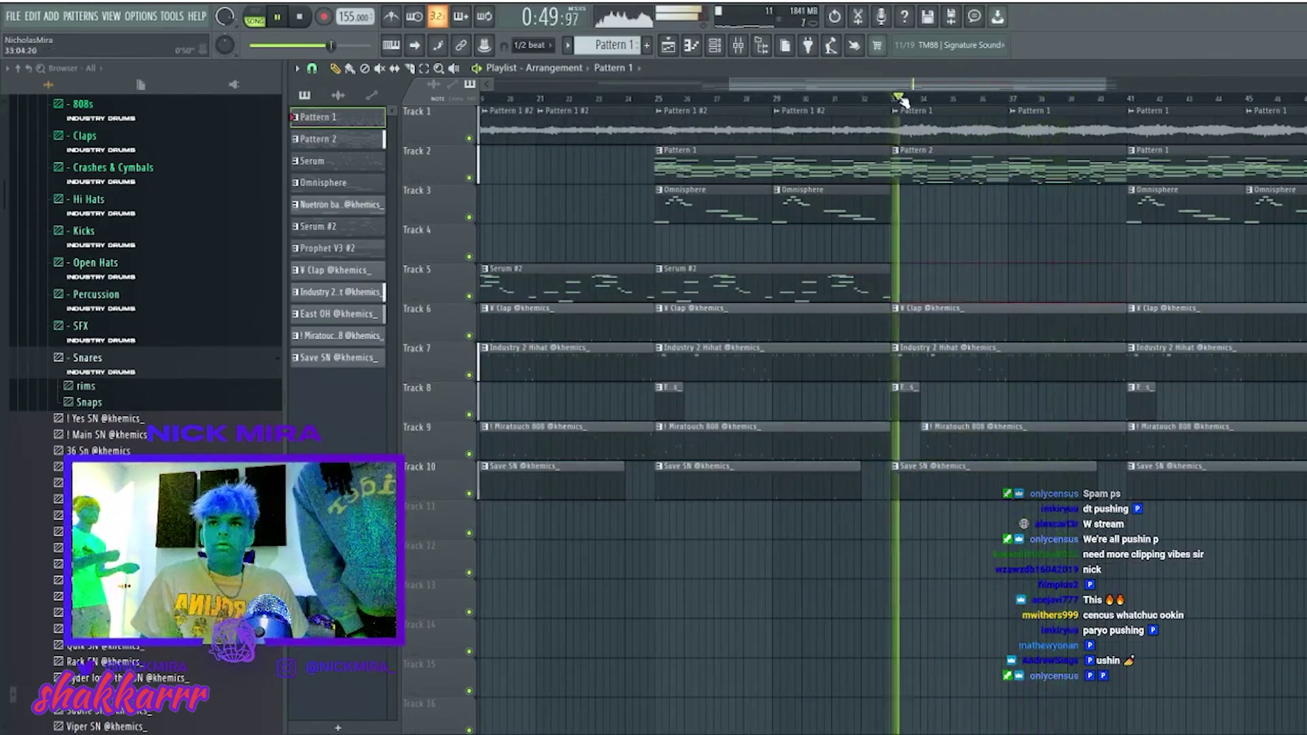
Listen to the section from bar 33 with the whole arrangement in view.
scroll(900, 103, down, 2)
scroll(900, 102, down, 2)
scroll(908, 149, down, 1)
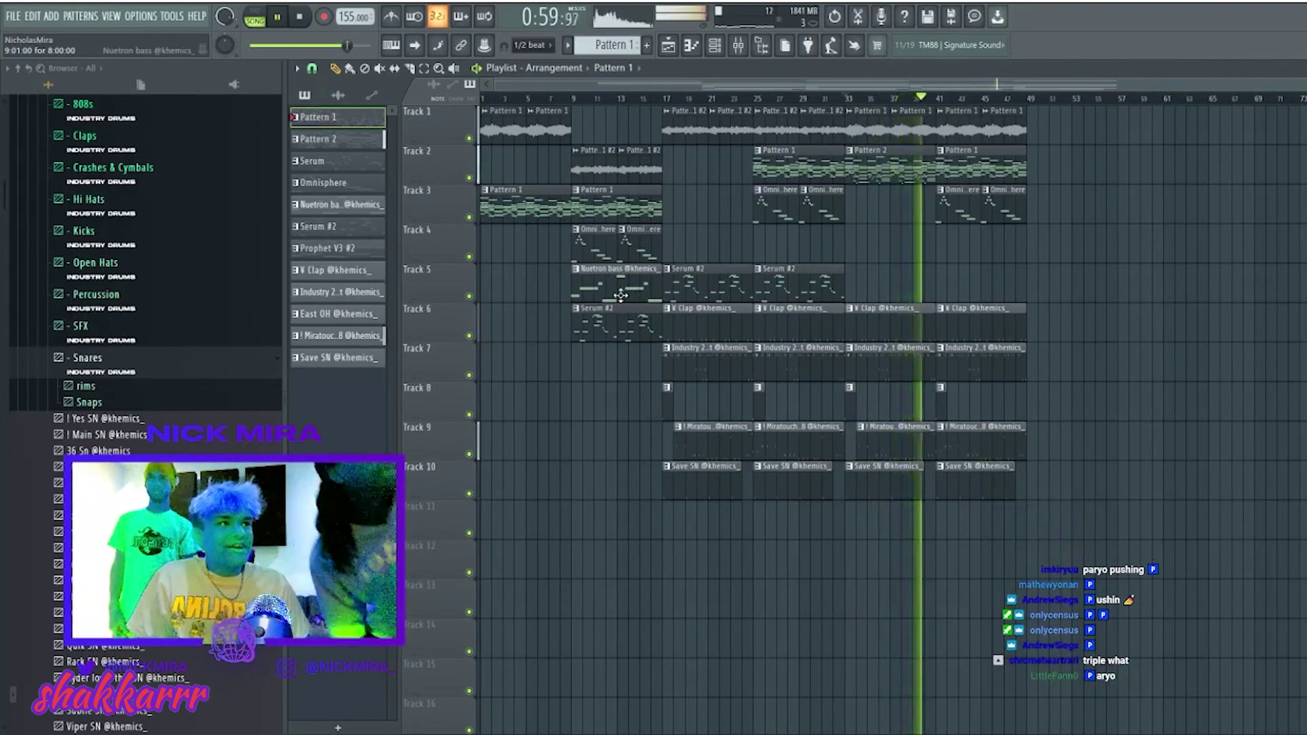
key(space)
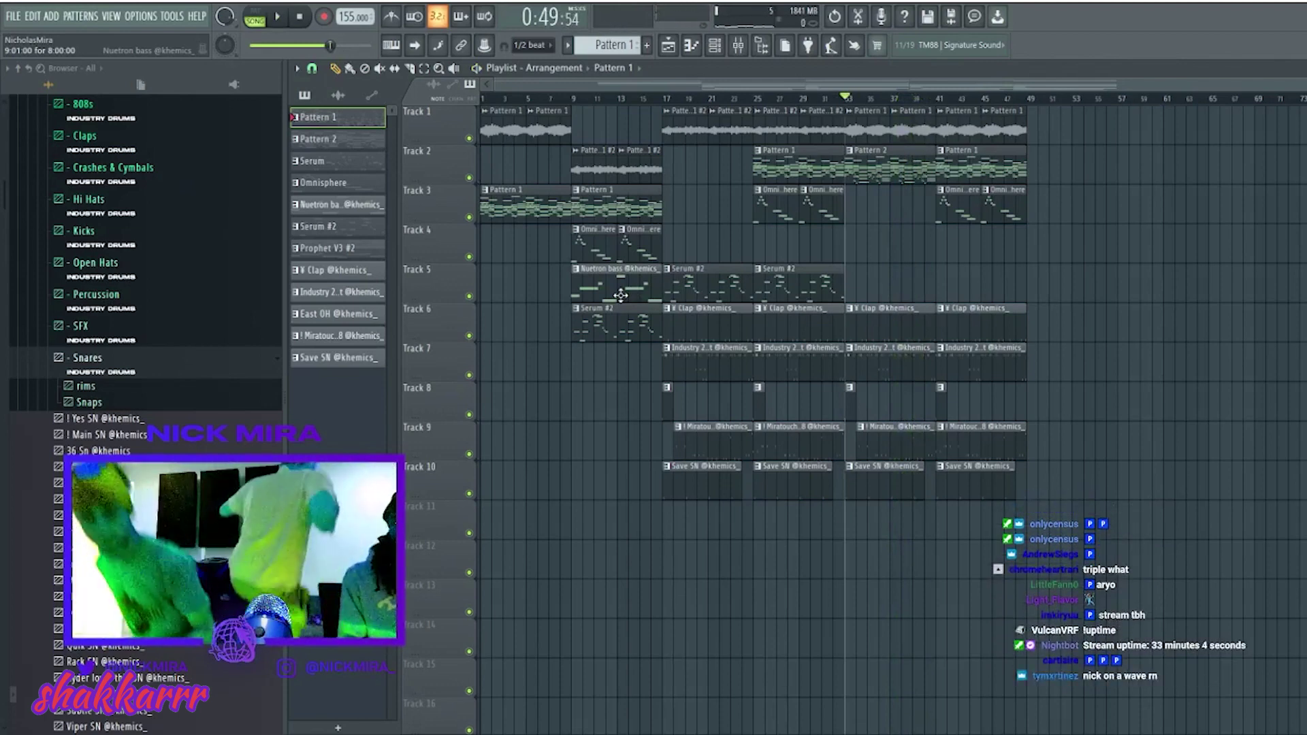
key(space)
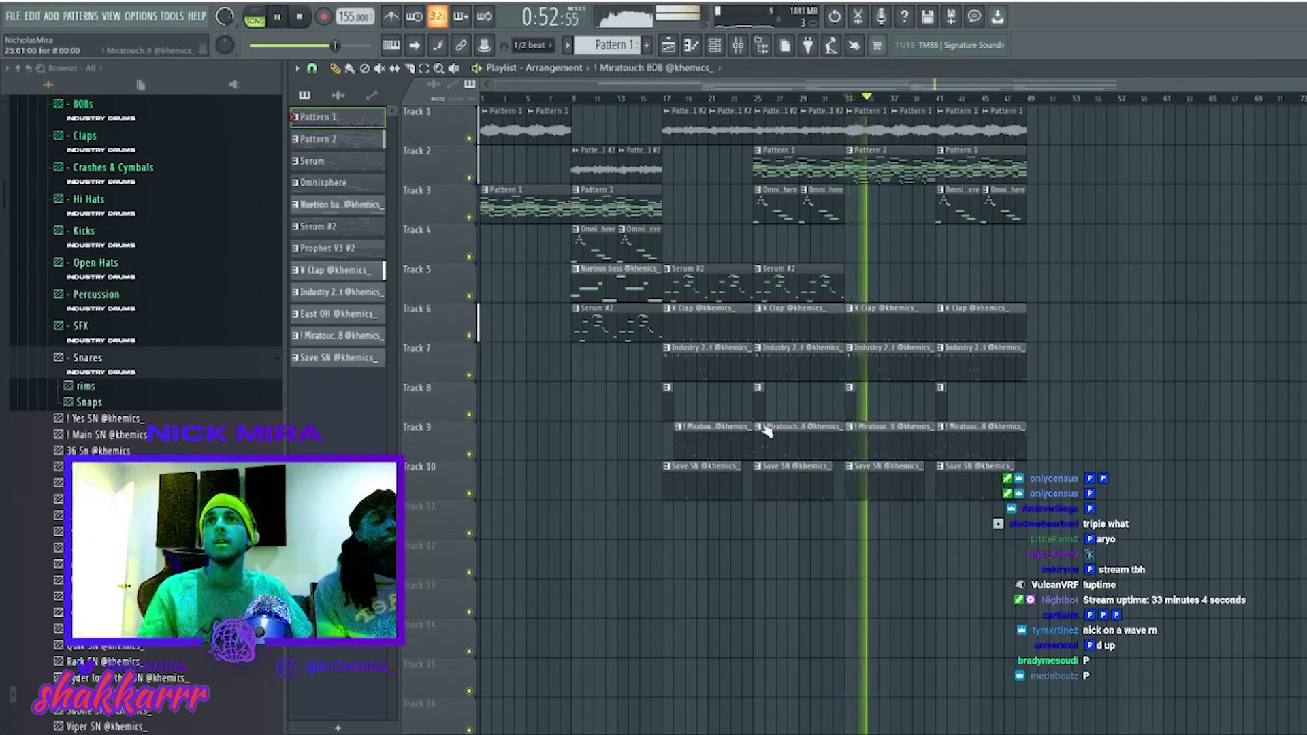
Inspect the channel rack and the mixer levels during playback, selecting Insert 11 and Insert 4.
key(F5)
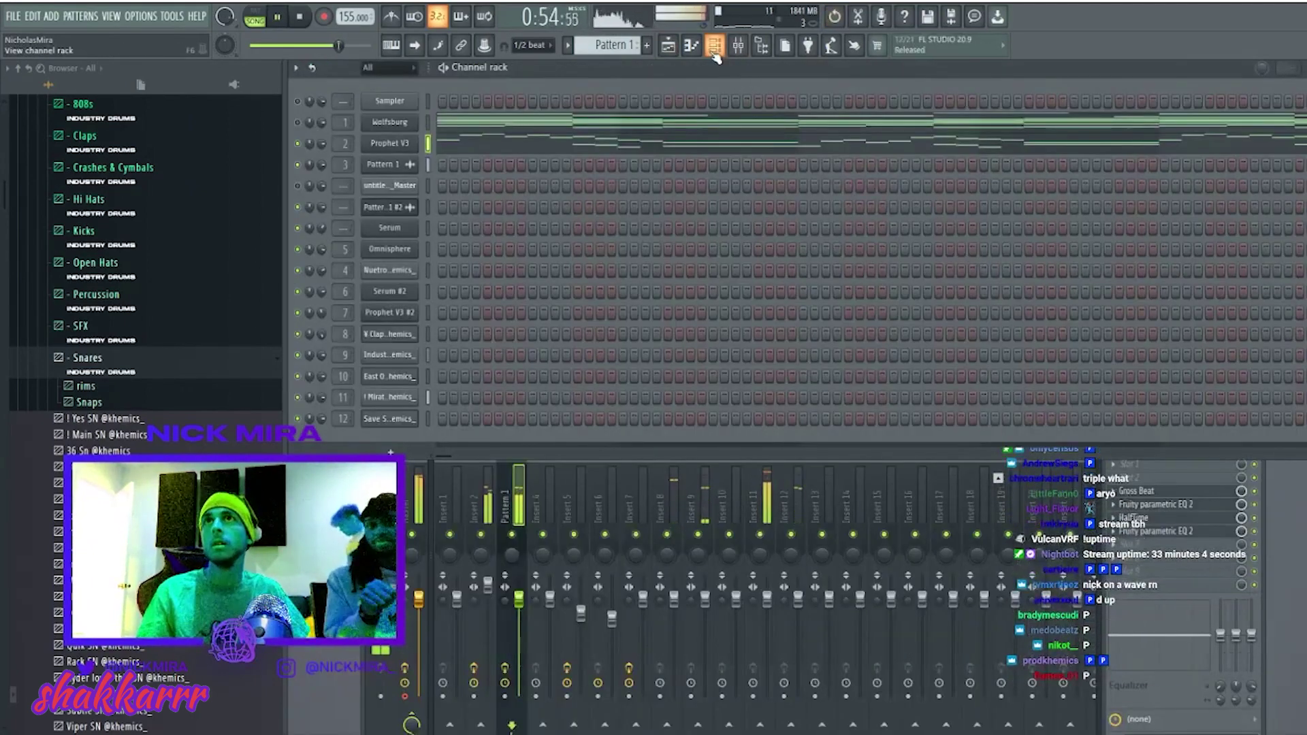
click(715, 47)
click(678, 45)
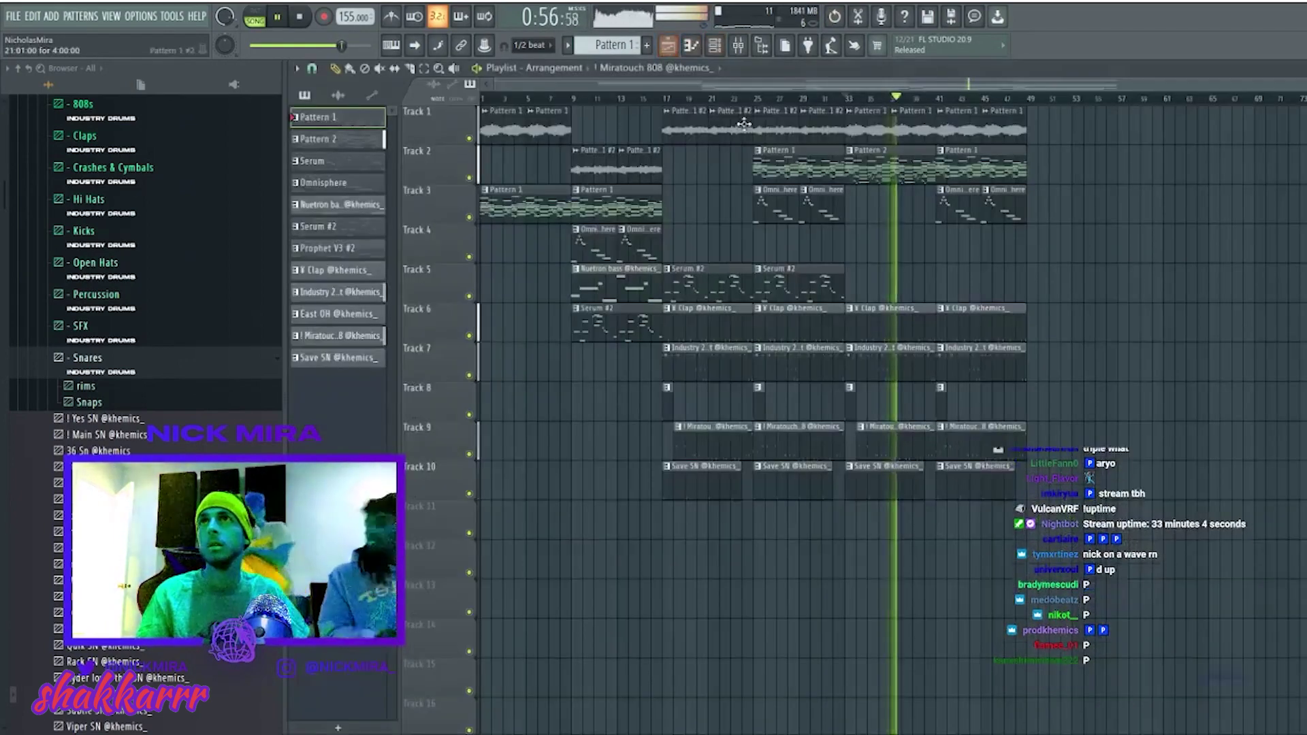
key(F6)
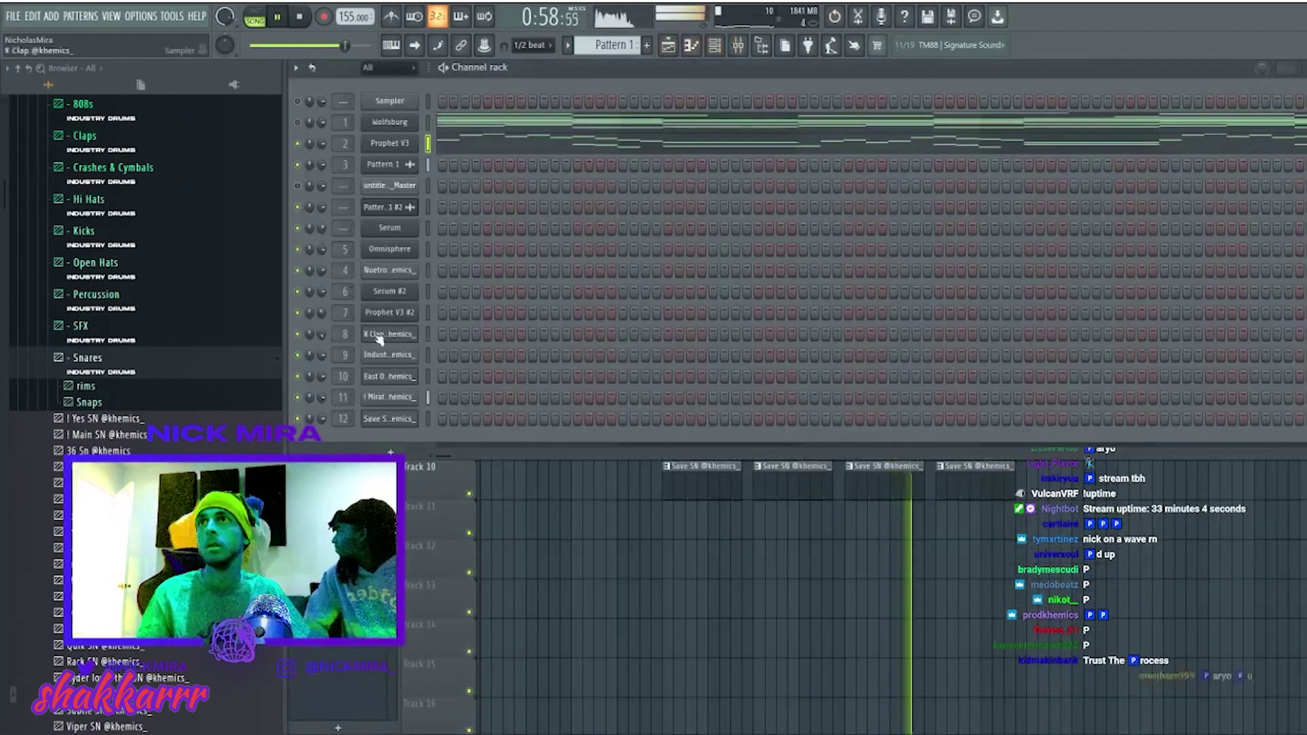
click(738, 45)
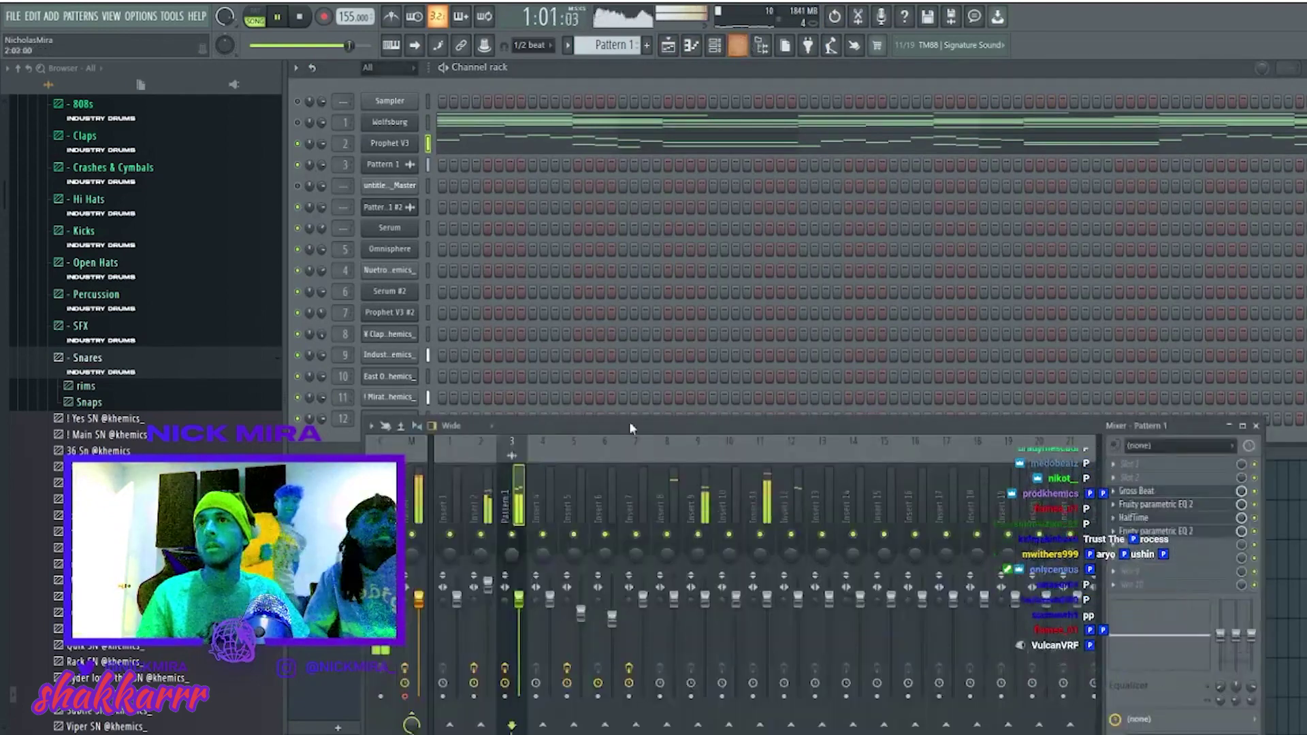
click(768, 535)
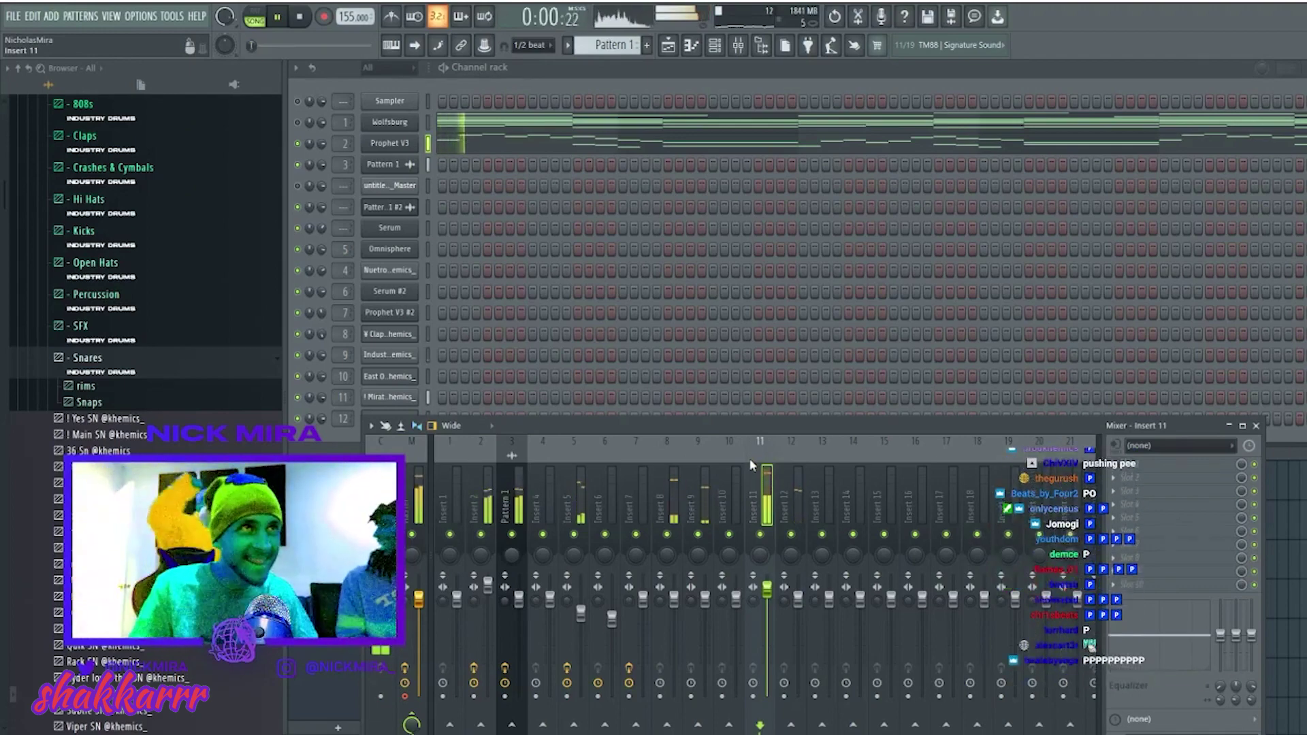
click(539, 504)
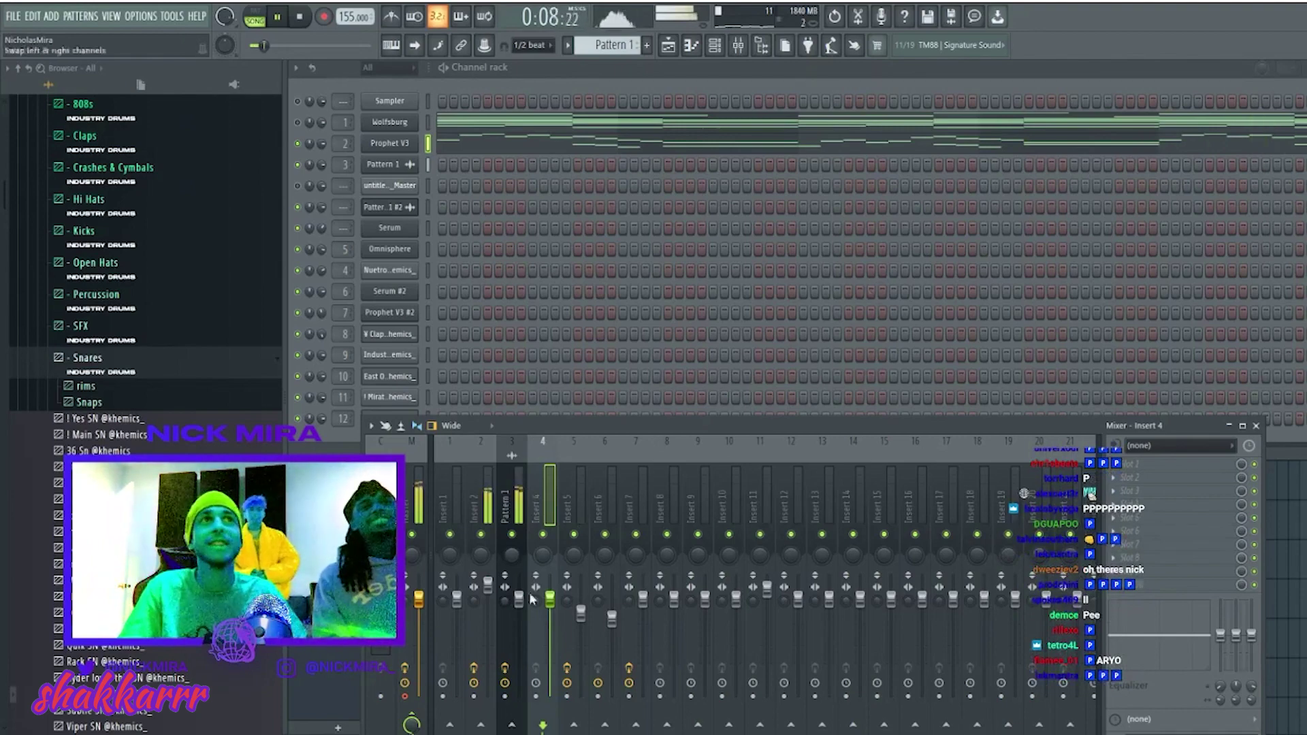
Toggle the mute of the Pattern 1 channel, undo the mute changes and resume playback.
click(303, 167)
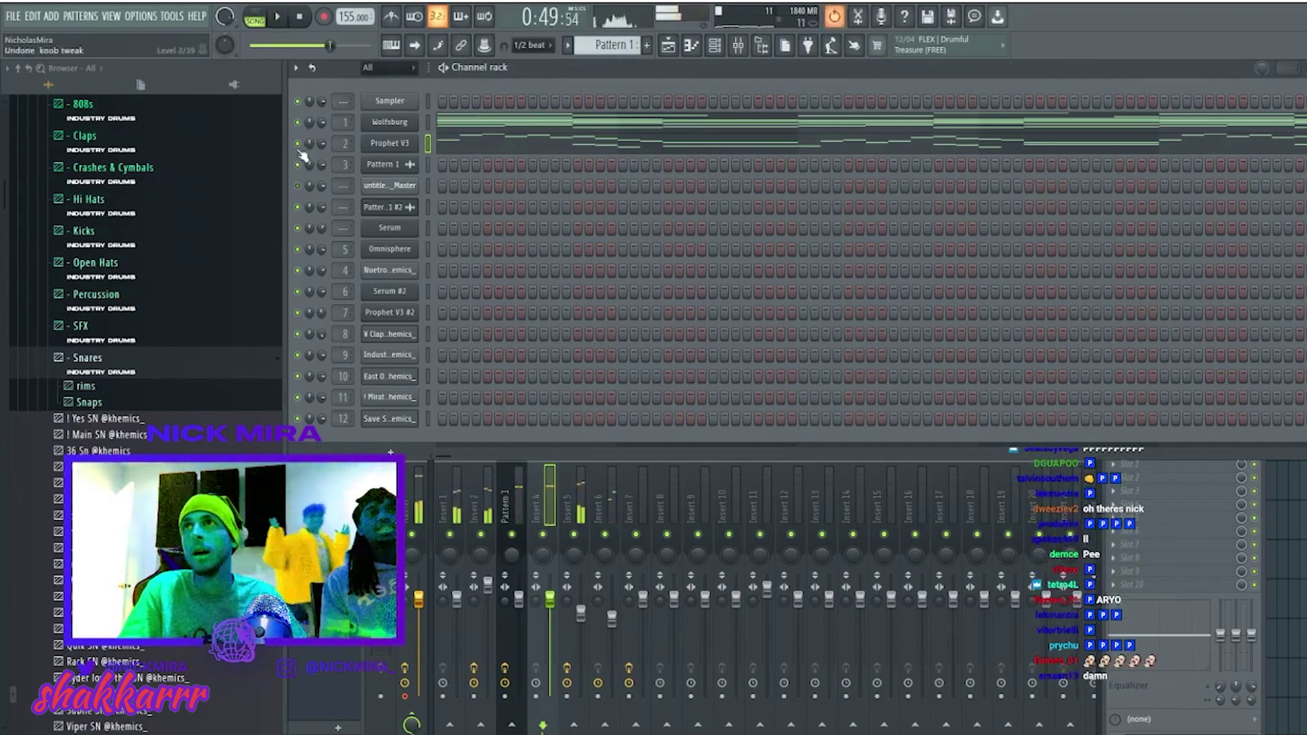
key(ctrl+z)
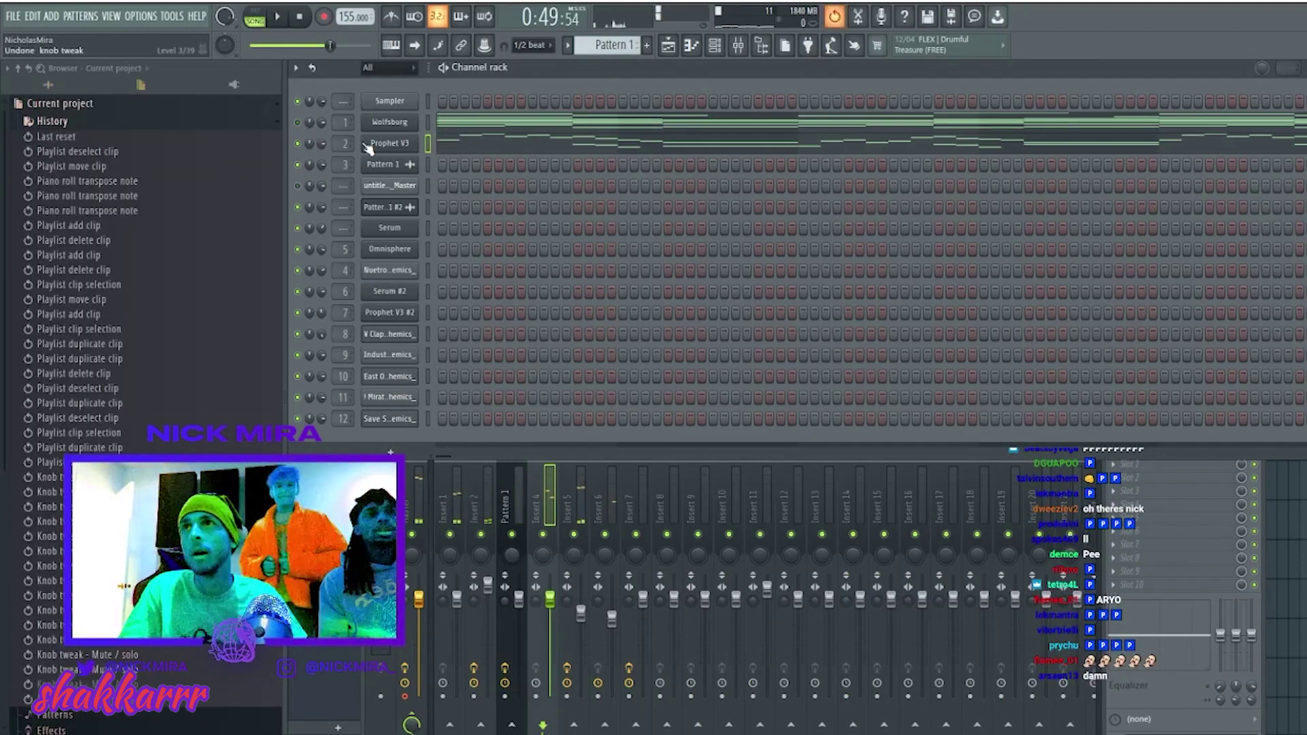
key(space)
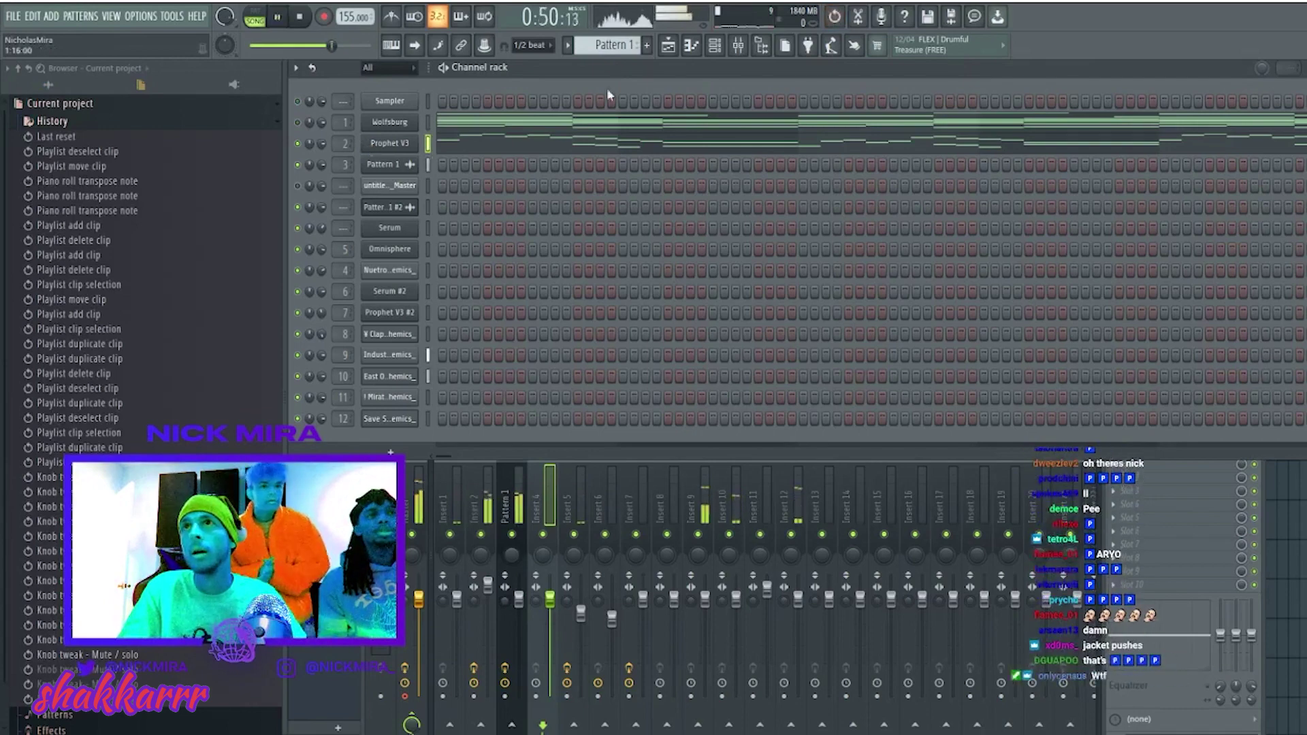
Extend the third Miratouch 808 clip on track 9 back to bar 33 and make it a unique pattern.
click(668, 44)
key(space)
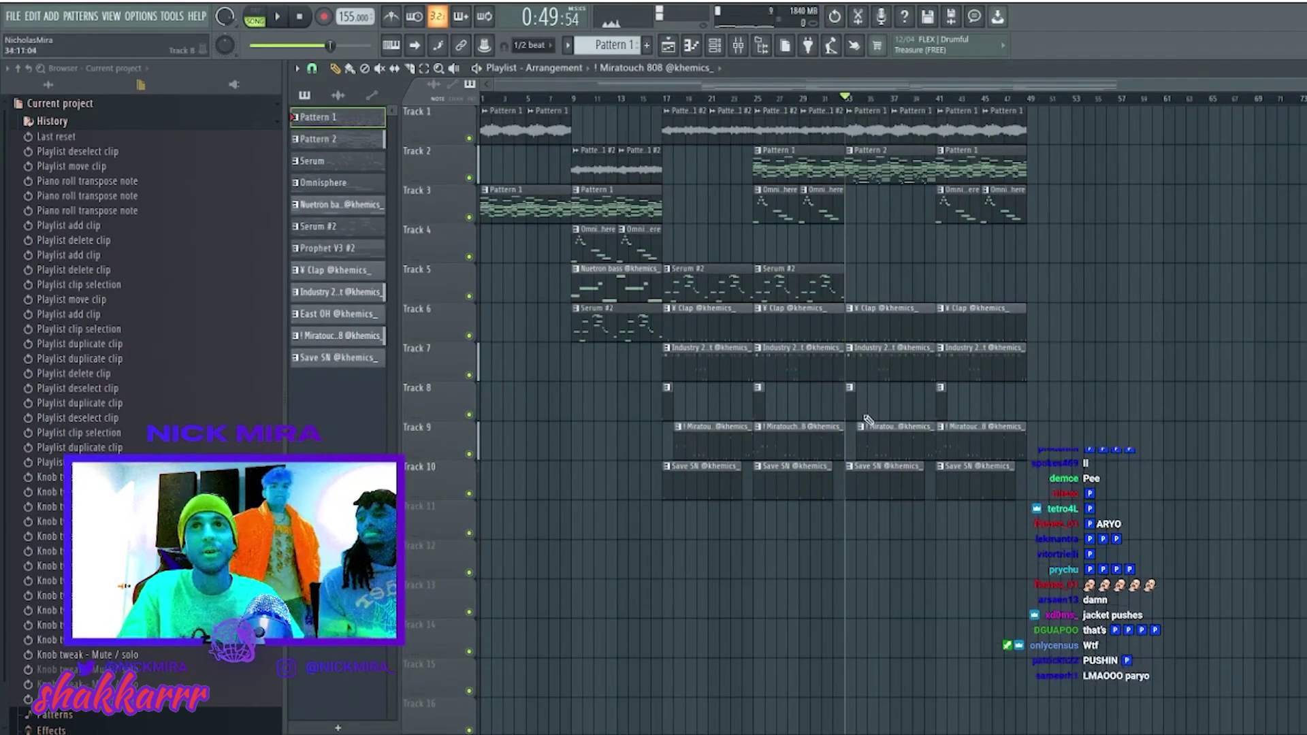
drag(861, 441, 851, 436)
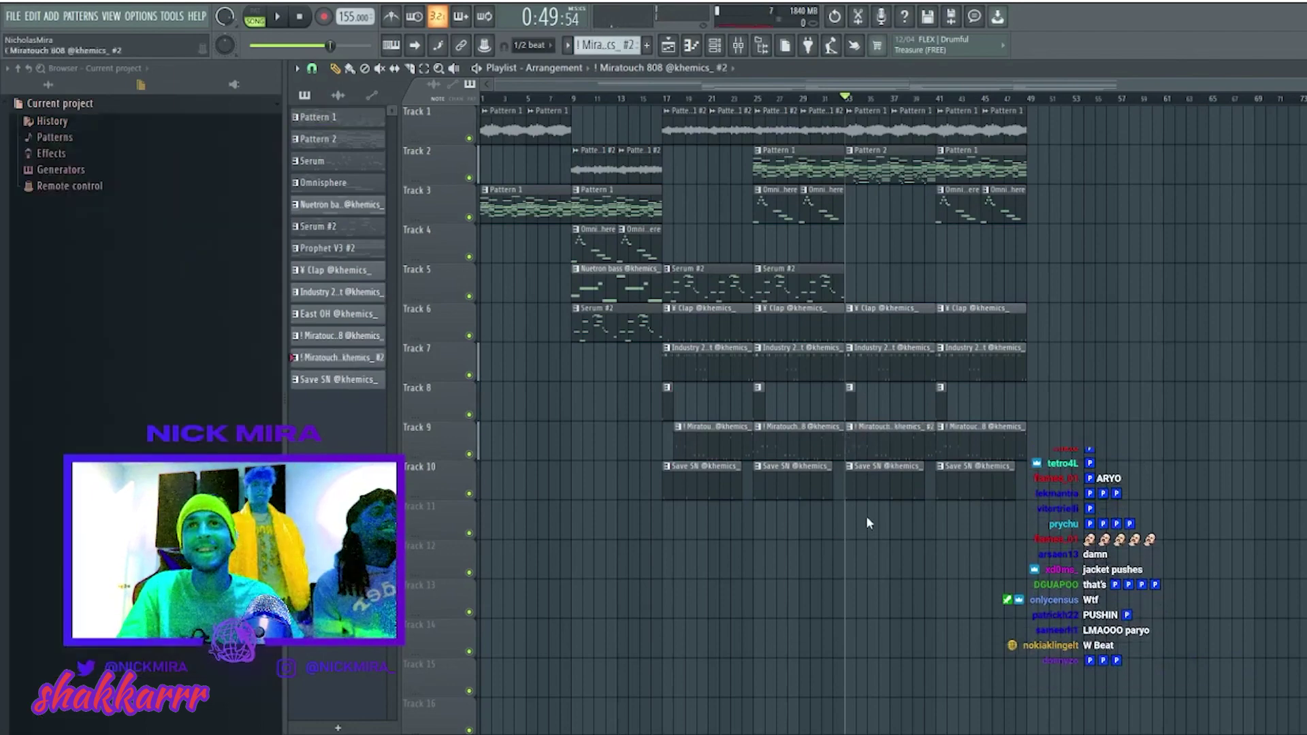
double_click(867, 444)
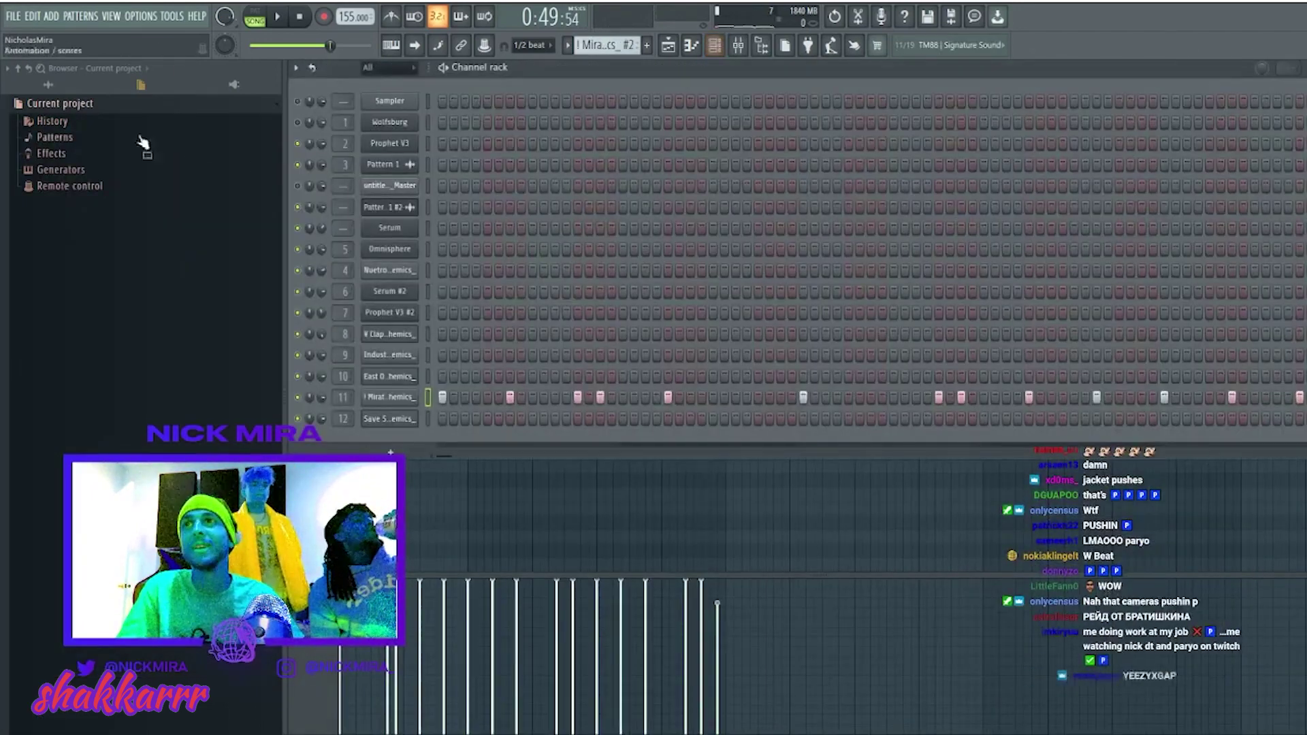
Add the Industry Spinz sample from the 808s folder as a new channel below Miratouch 808 and paste the 808 notes into it.
click(106, 68)
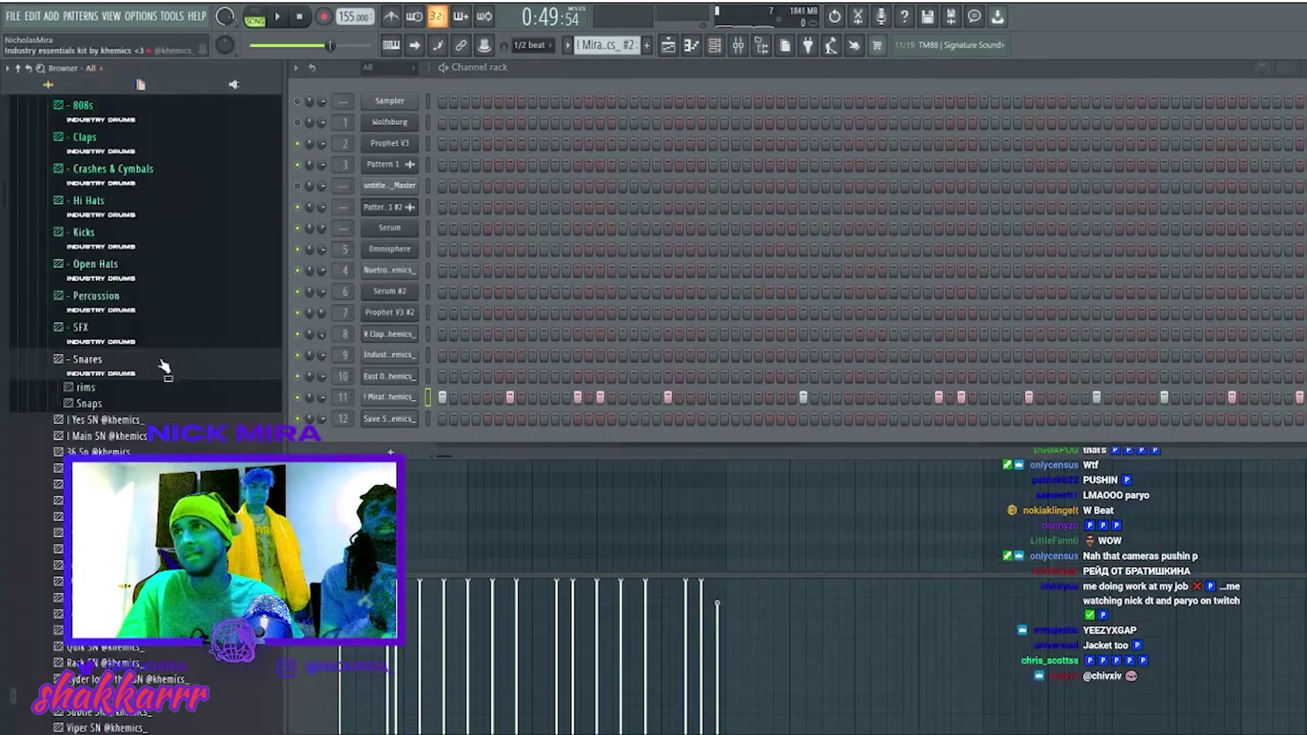
click(163, 367)
scroll(96, 271, up, 5)
click(96, 271)
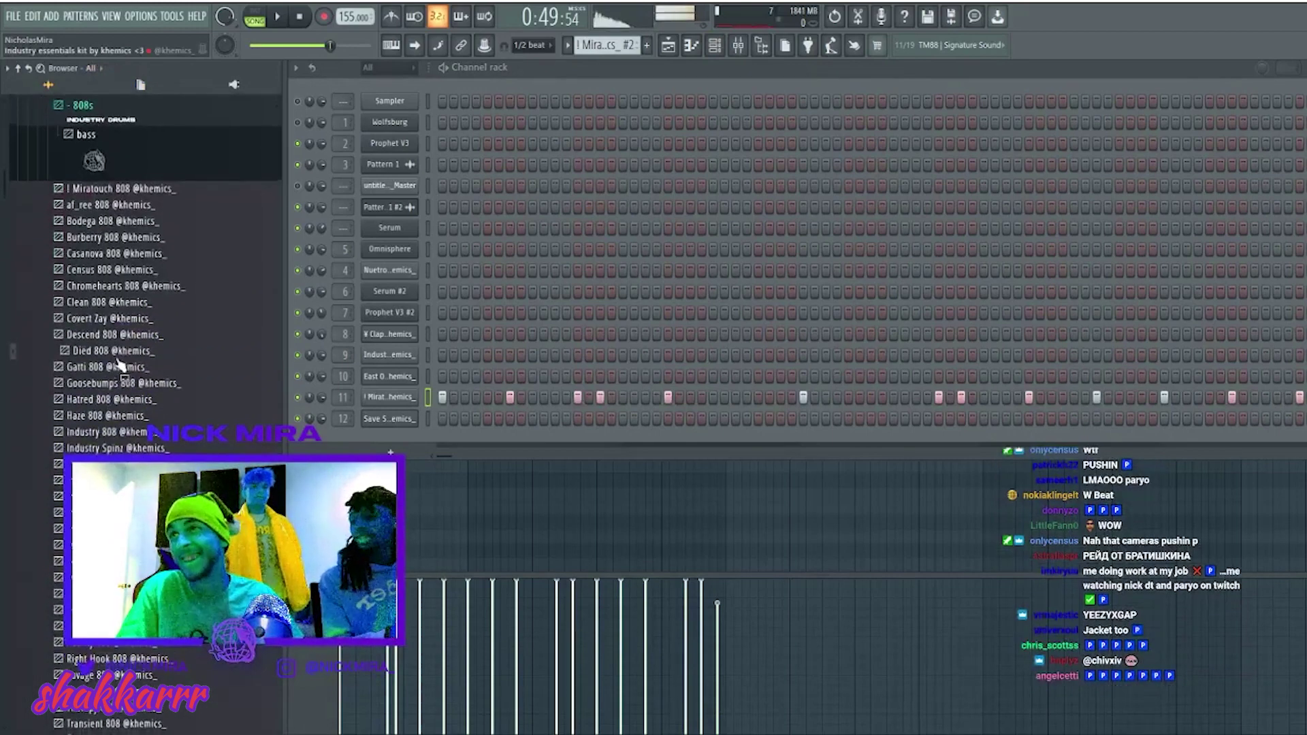
scroll(117, 364, down, 4)
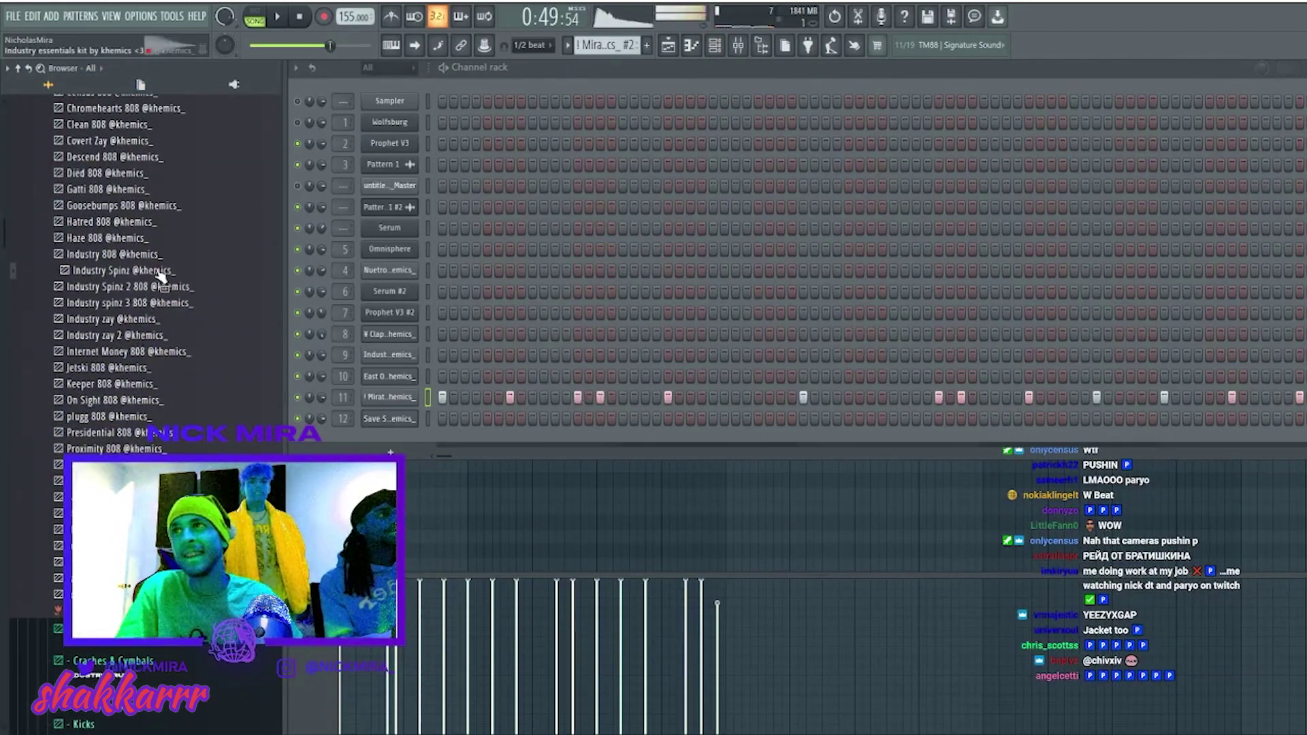
drag(160, 272, 388, 403)
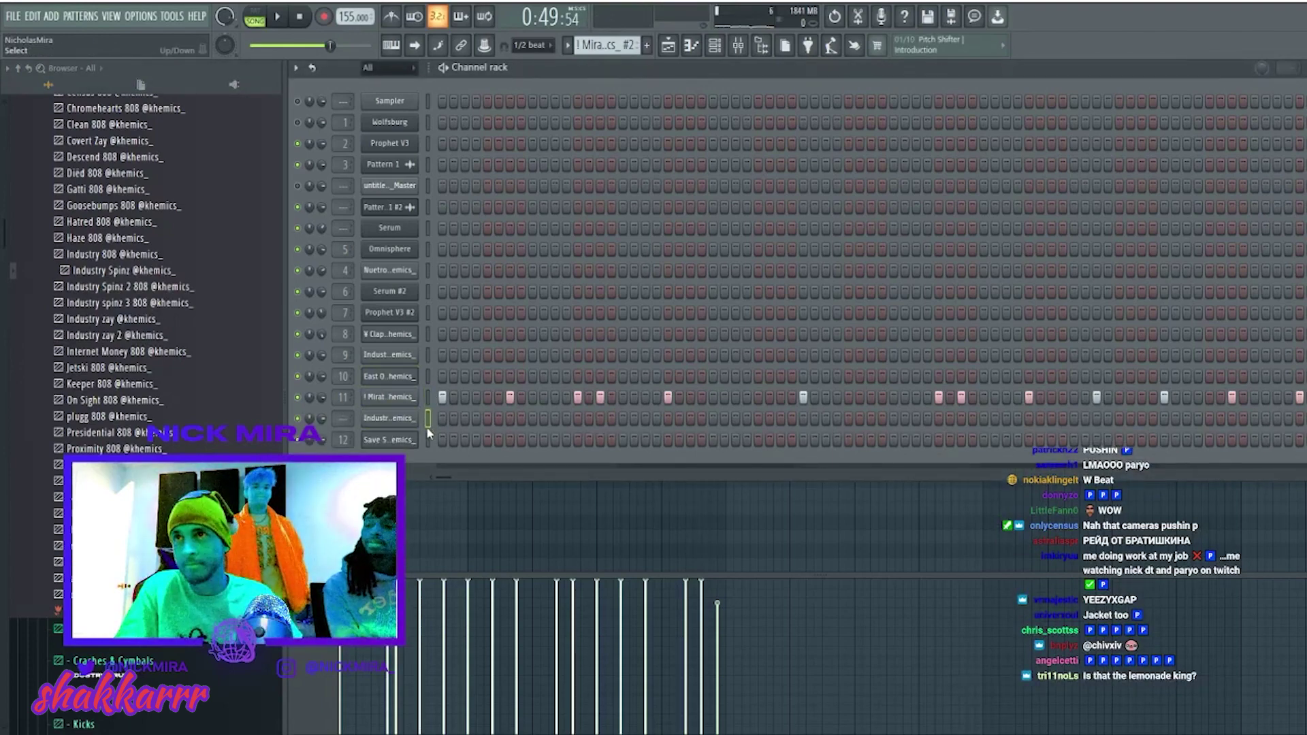
key(ctrl+v)
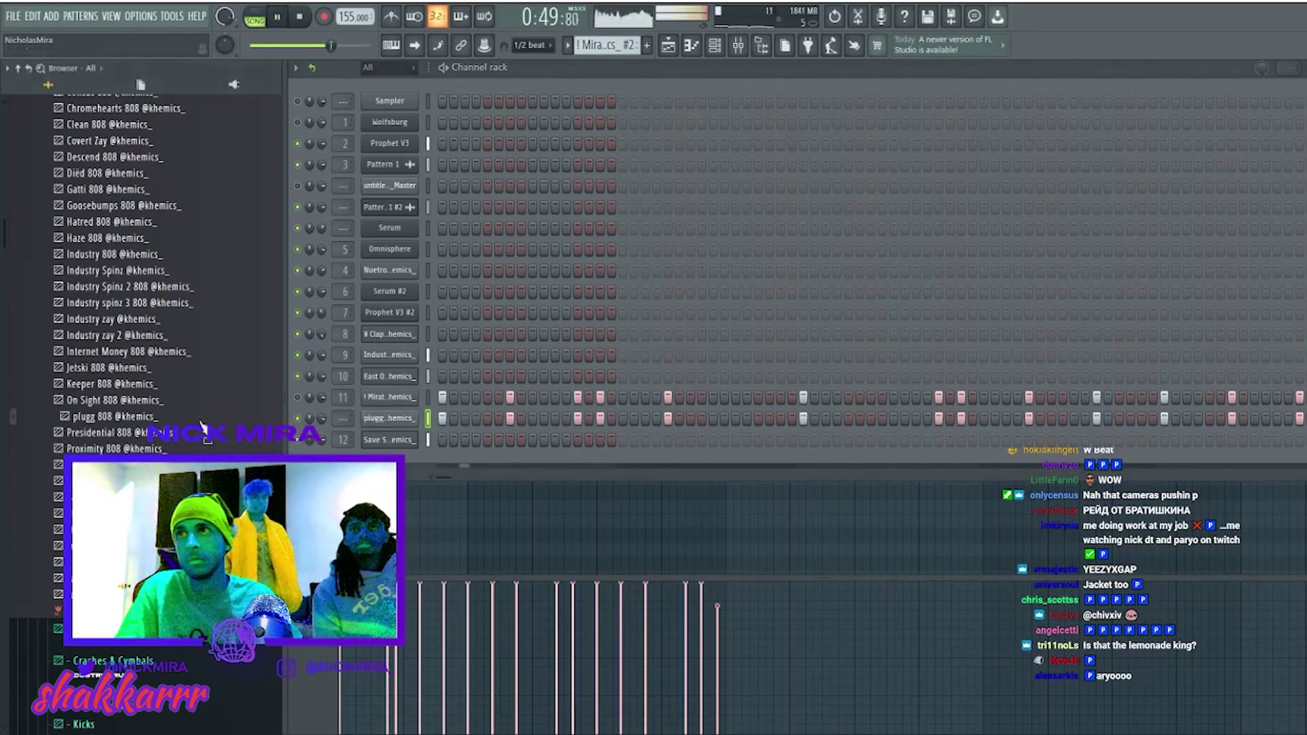
Try the On Sight 808 and Right Hook 808 samples in the new 808 channel during playback.
click(189, 385)
key(space)
click(174, 400)
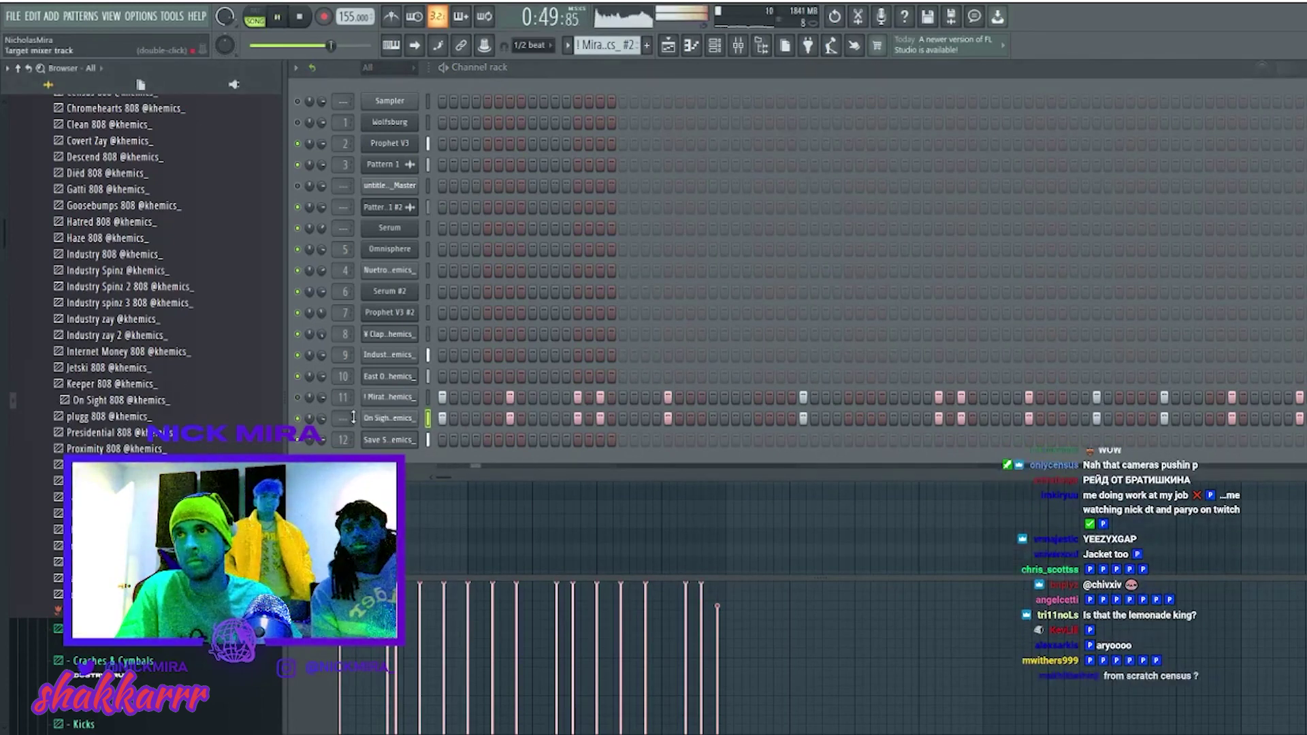
click(170, 465)
Load the Savage 808 sample into the new channel and check its cut group and sample settings.
click(389, 418)
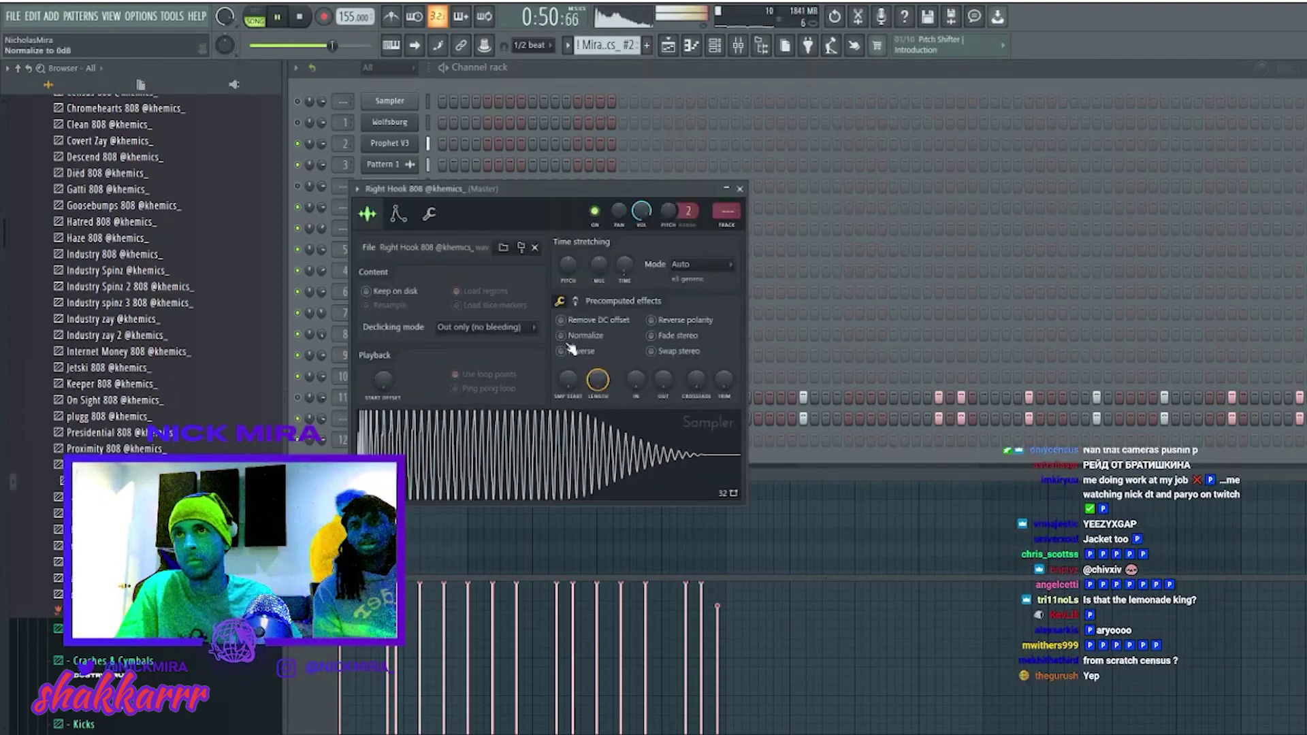
key(space)
key(space)
click(429, 214)
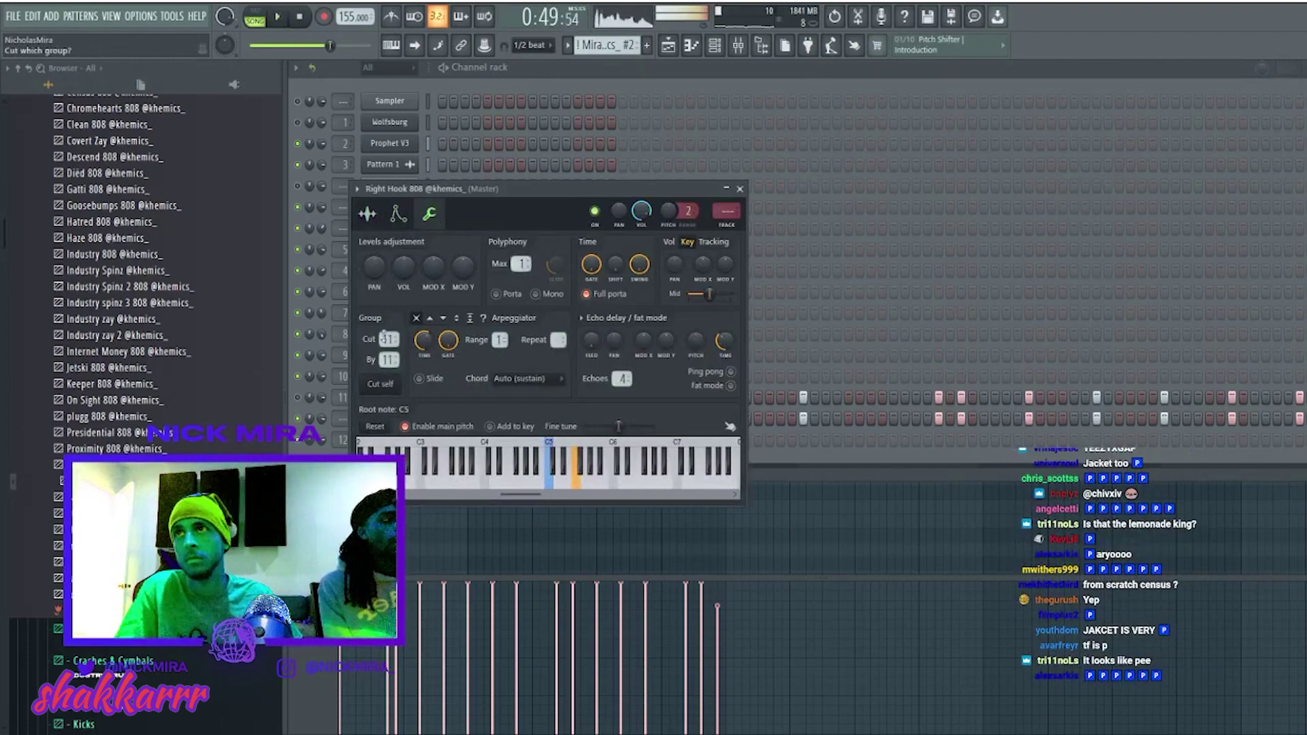
drag(554, 186, 858, 238)
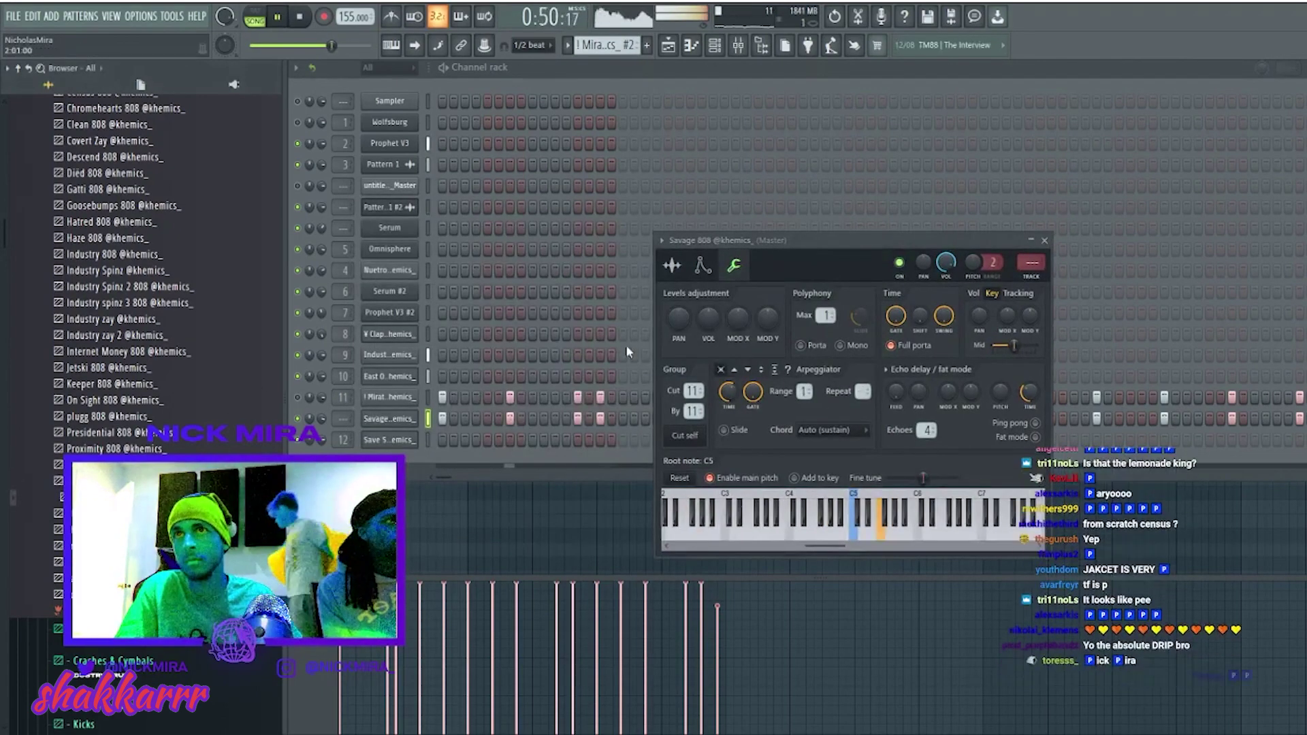
click(674, 266)
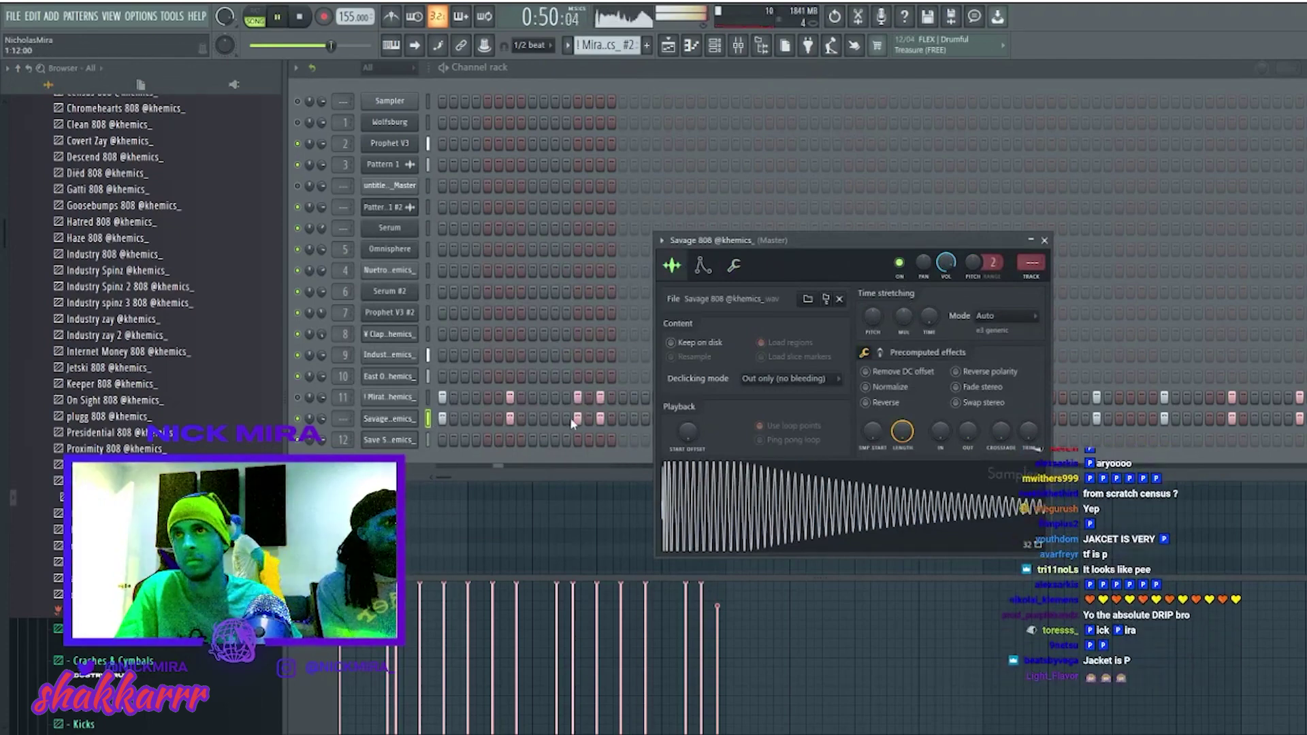
click(603, 419)
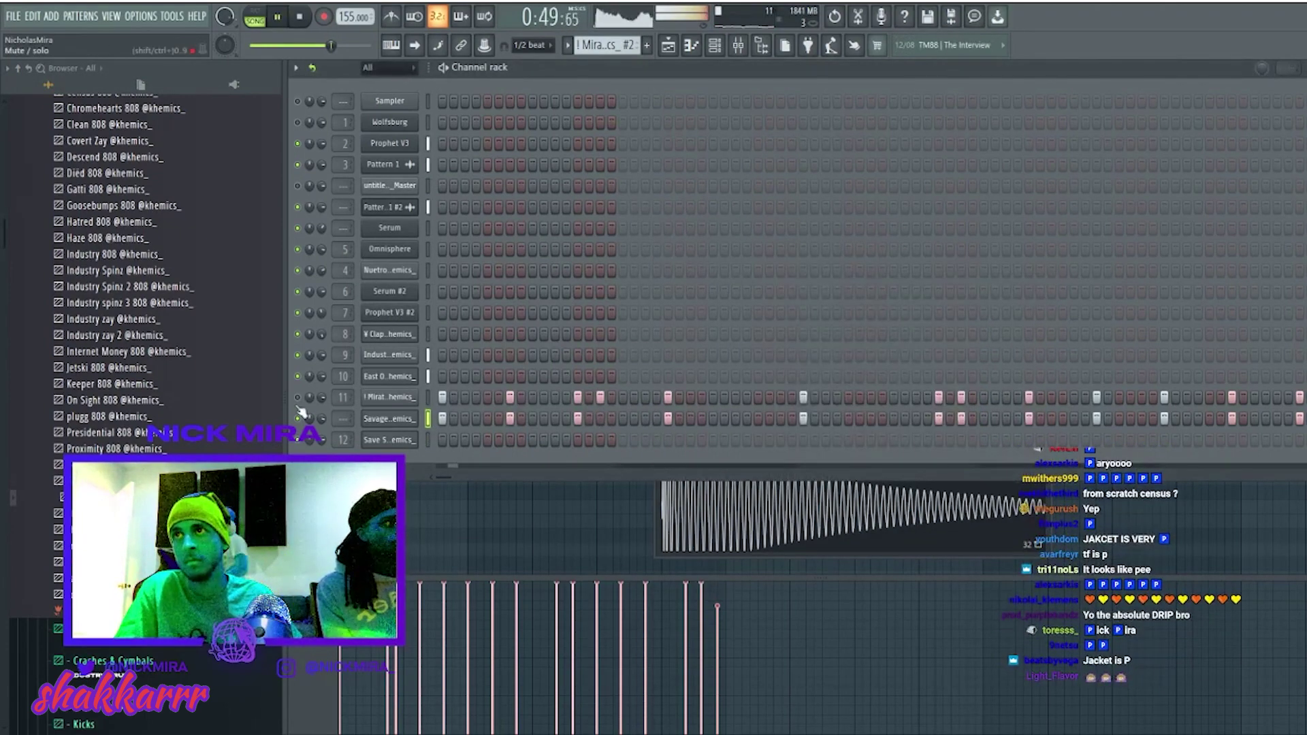
Clear overlapping steps between the Miratouch and Savage 808 channels and match the Savage 808's cut group to Miratouch's group 9.
click(671, 420)
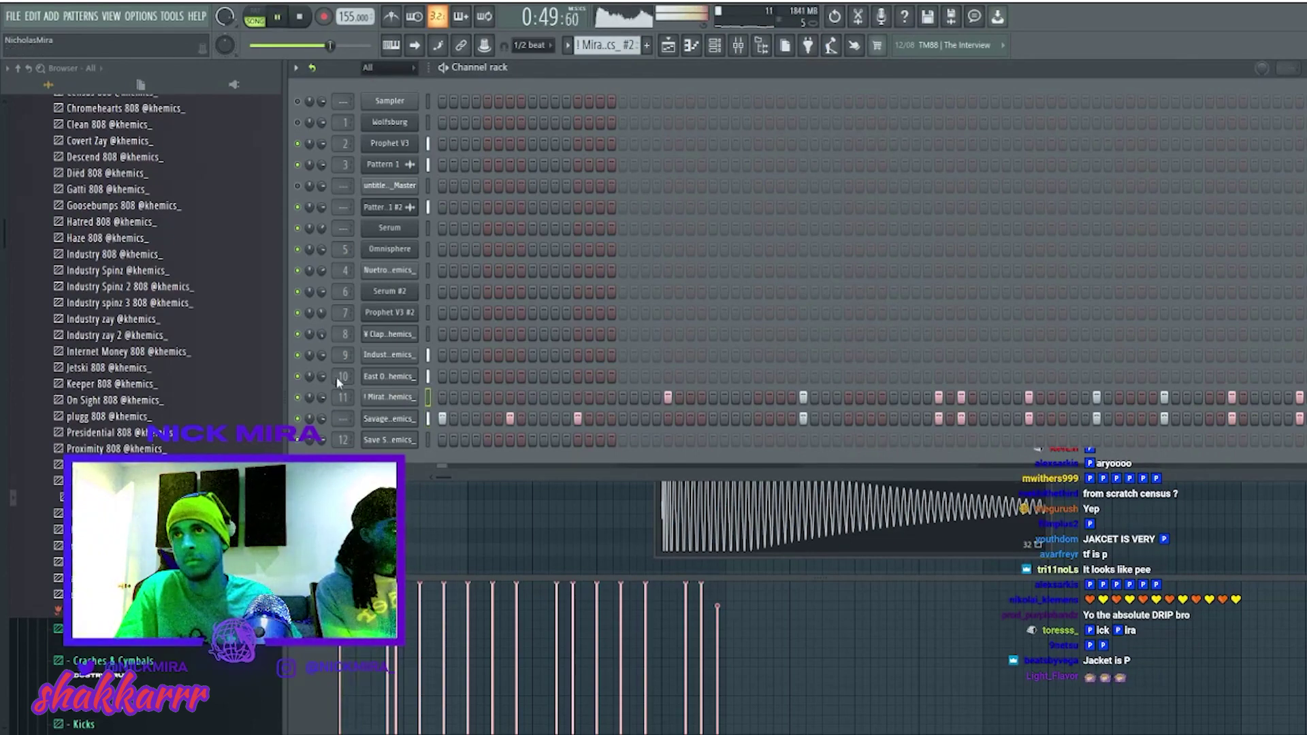
click(385, 423)
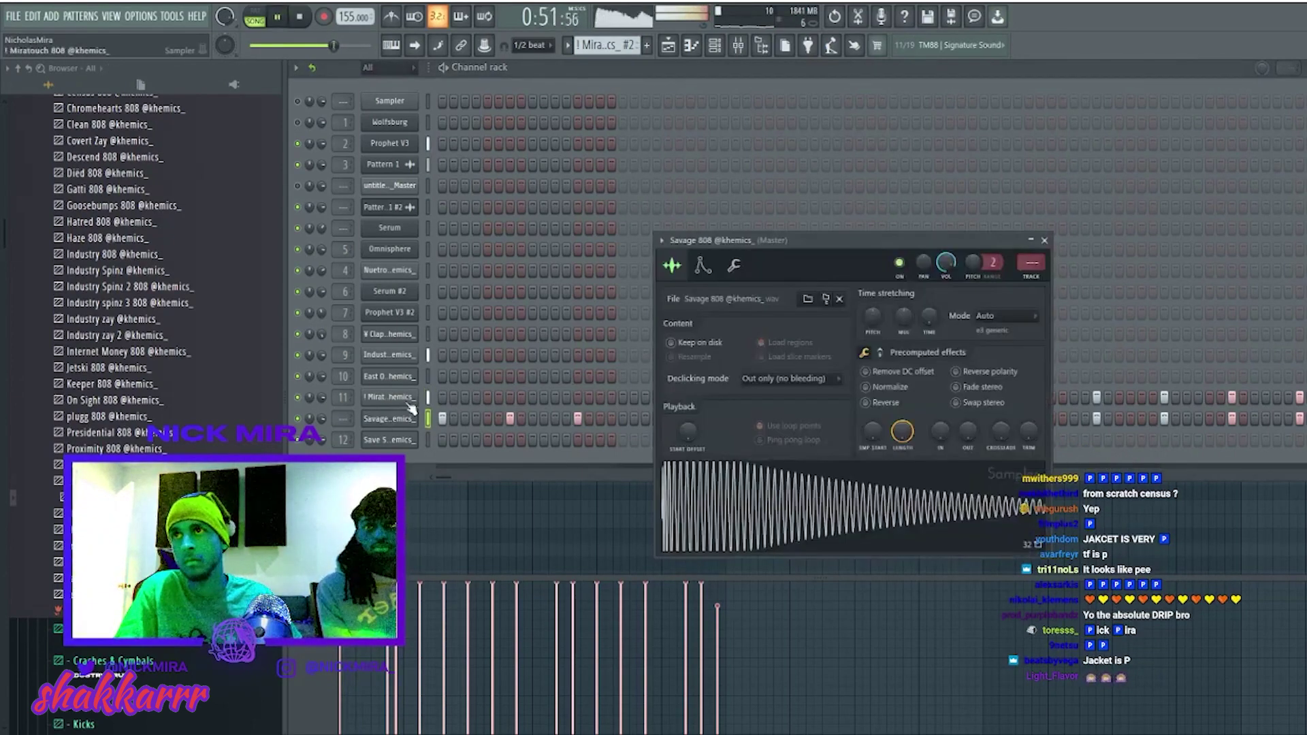
click(408, 401)
click(396, 184)
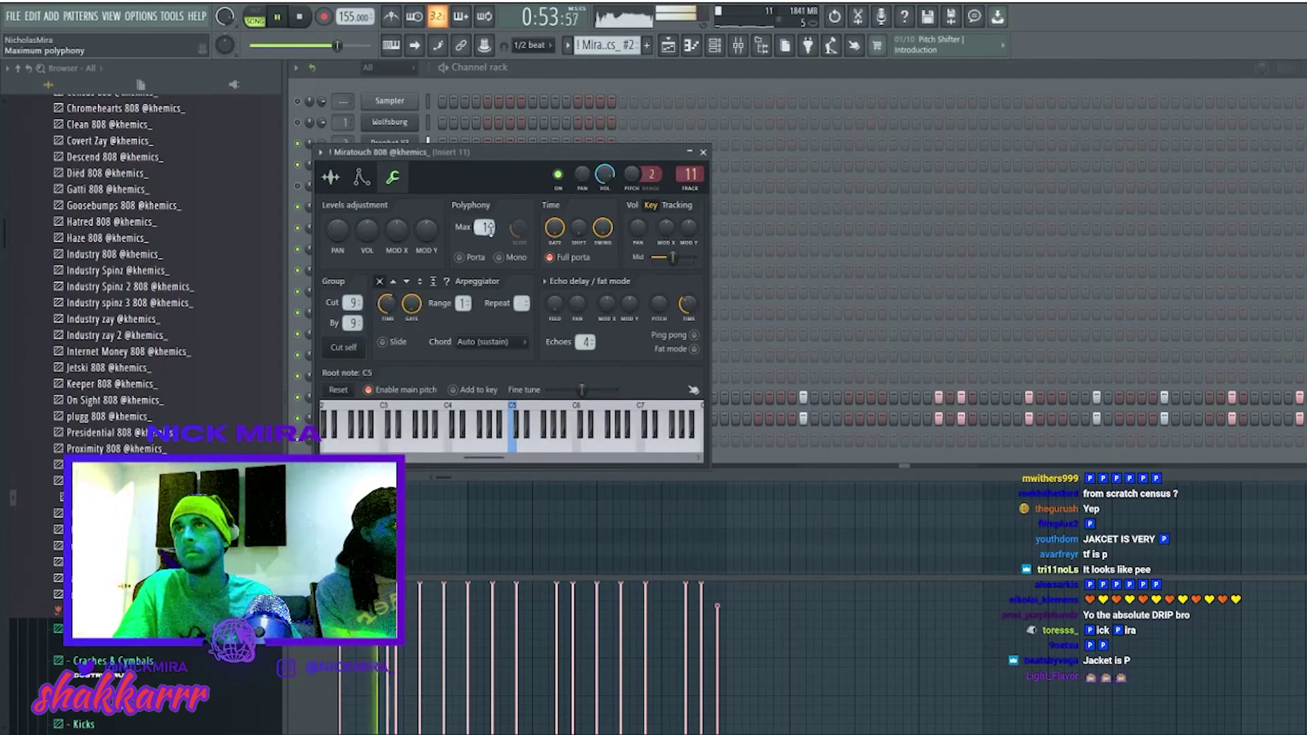
key(Escape)
click(401, 422)
click(734, 266)
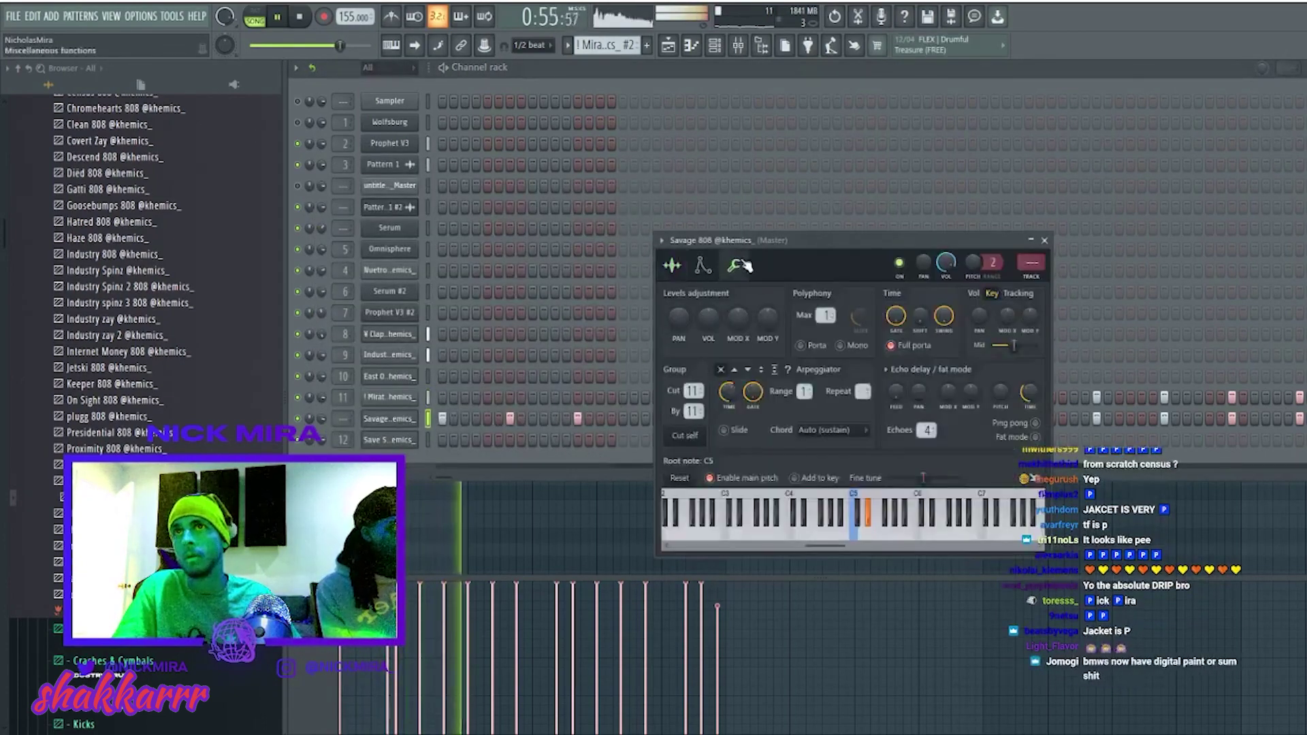
scroll(694, 391, down, 2)
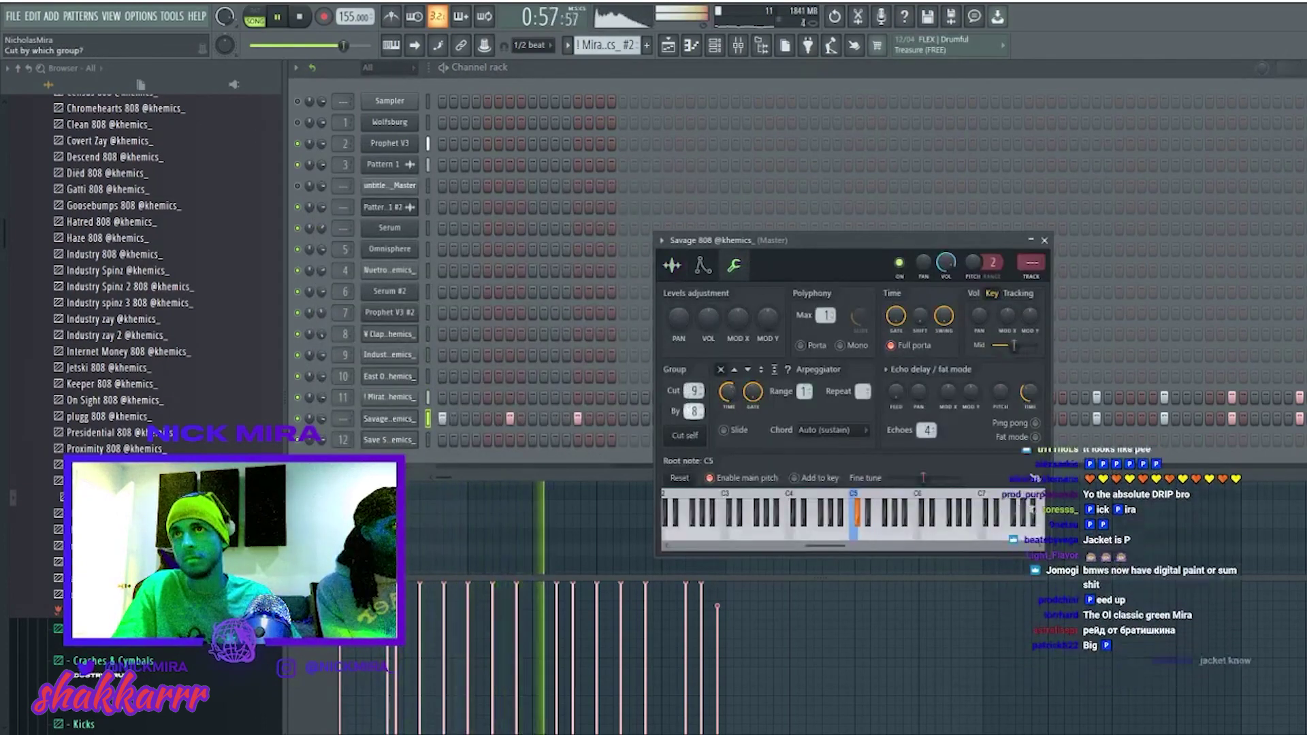
click(397, 423)
key(space)
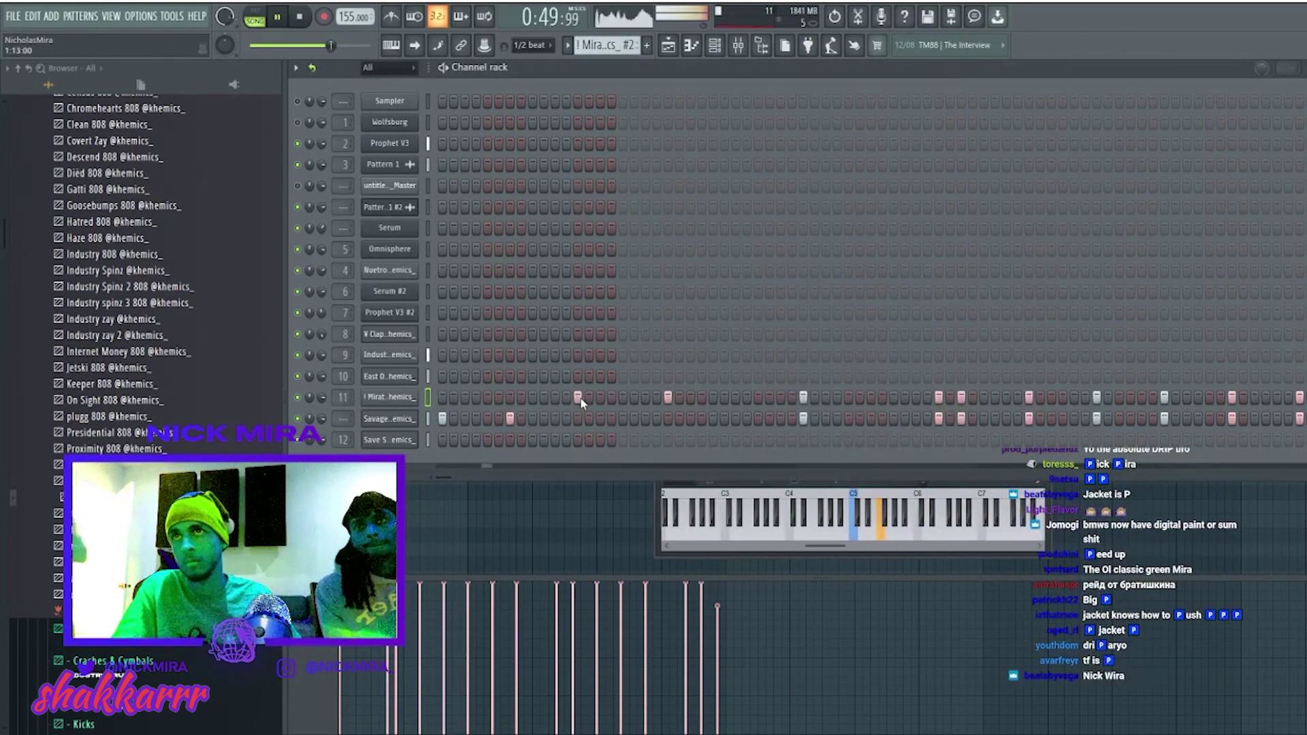
Delete the Miratouch 808 notes from late bar 3 through bar 4 and selected ones in bars 5 to 8, including both high notes.
click(578, 401)
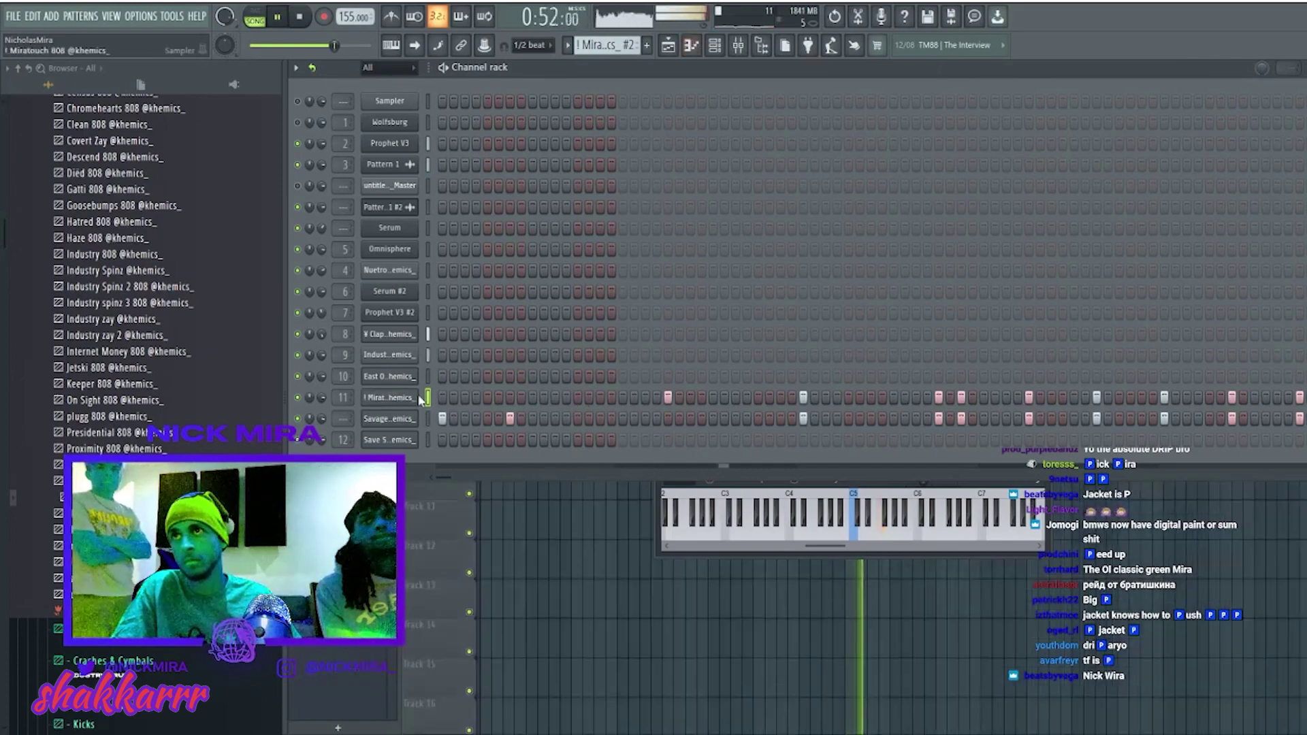
key(F7)
click(388, 325)
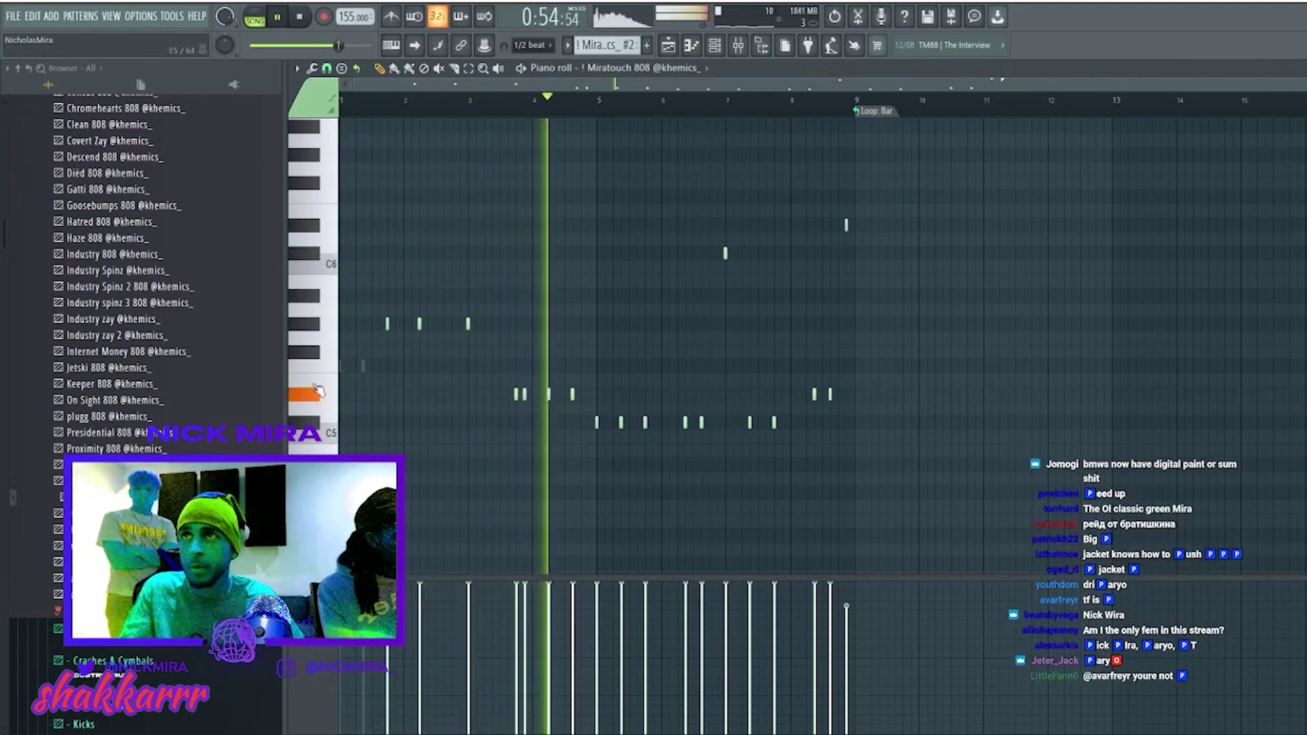
click(548, 395)
mouse_move(548, 394)
mouse_down()
mouse_move(601, 389)
mouse_move(560, 395)
mouse_move(603, 393)
mouse_move(628, 433)
mouse_move(614, 423)
mouse_move(713, 431)
mouse_up()
click(750, 422)
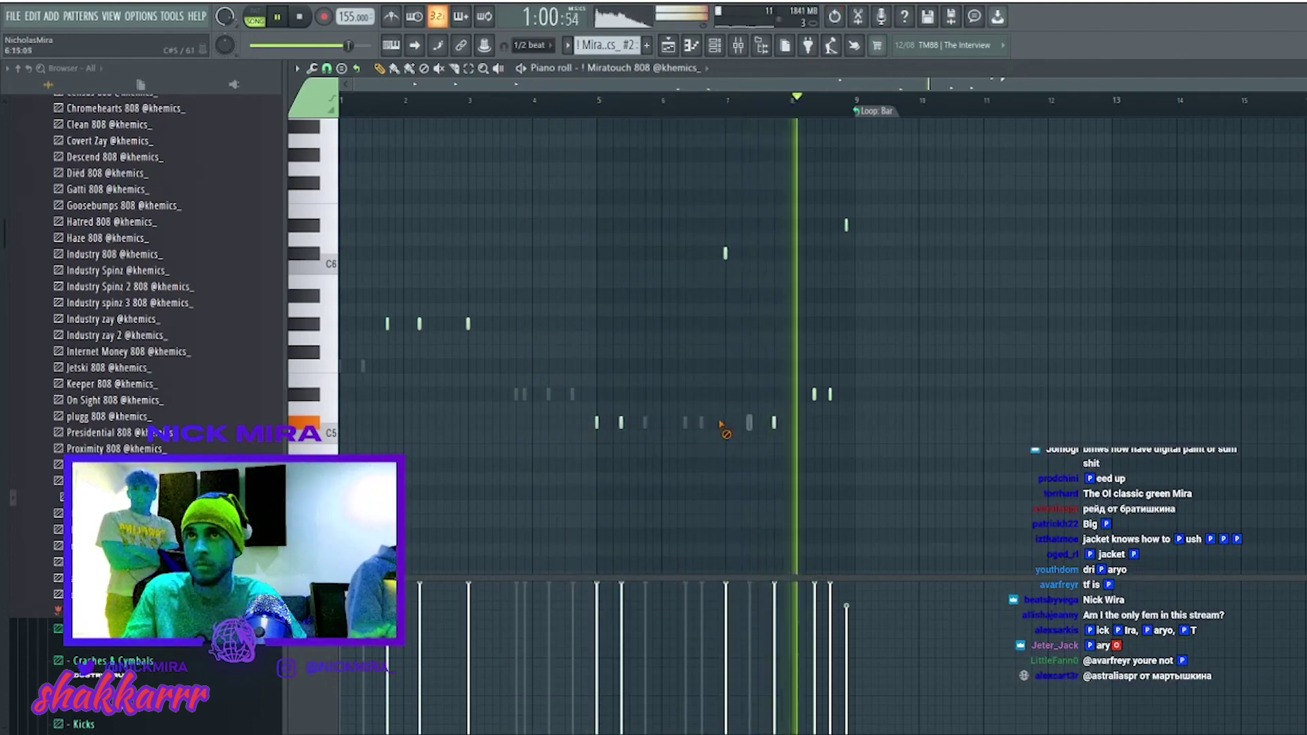
click(725, 253)
click(829, 394)
click(846, 225)
key(F6)
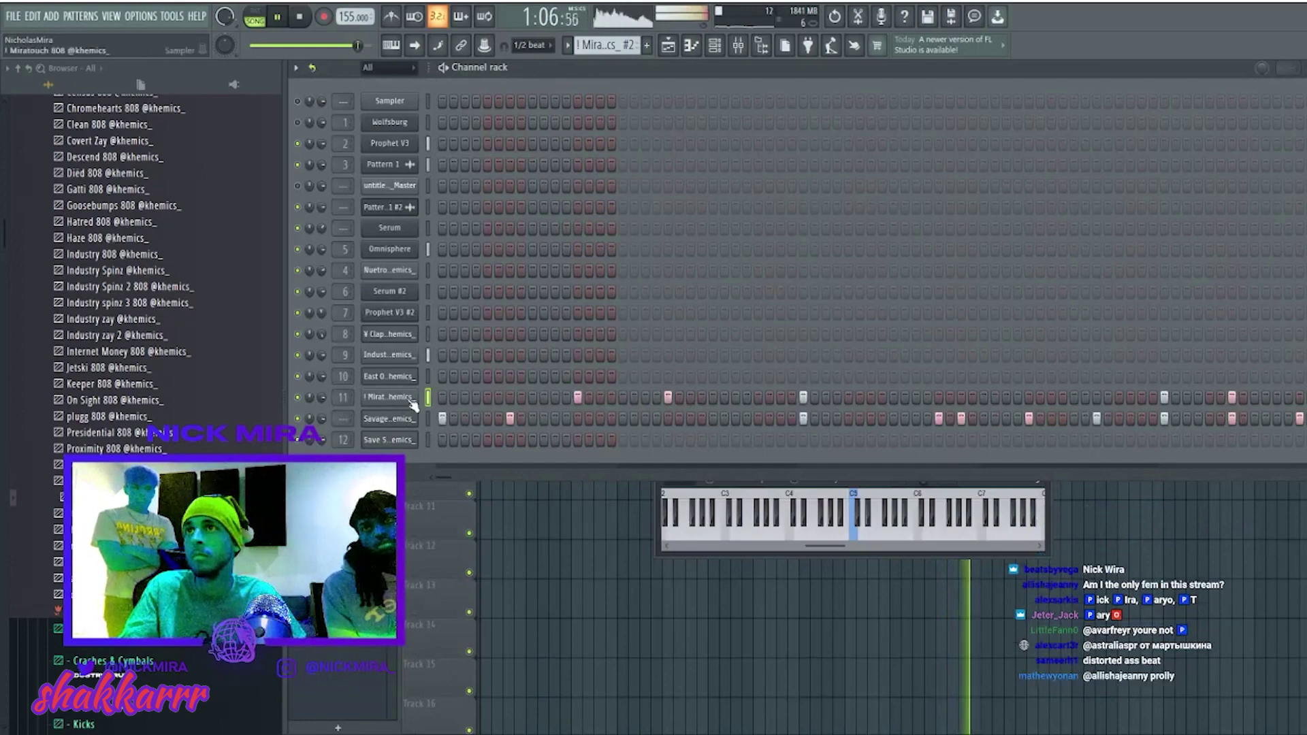
Delete the Savage 808 notes in bar 5, the last one in bar 7 and the first one in bar 8.
click(435, 422)
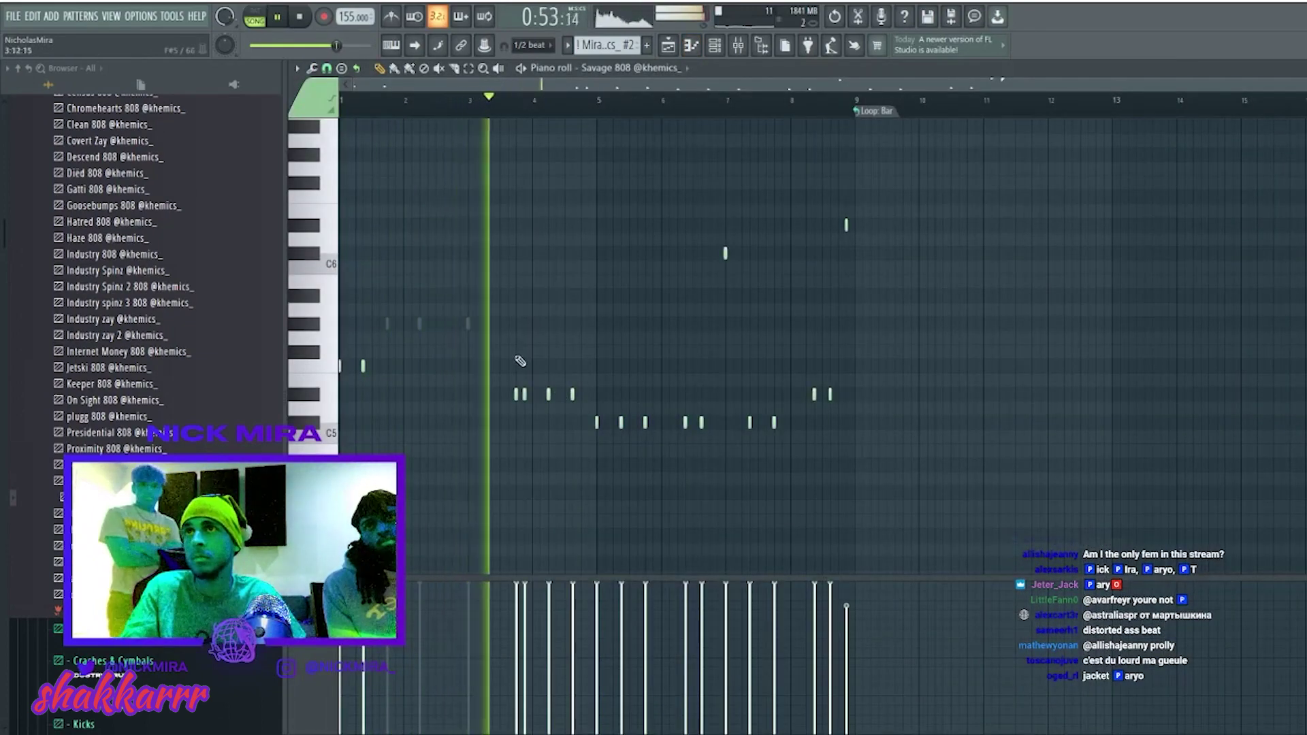
right_click(515, 395)
right_click(524, 394)
click(515, 394)
click(523, 394)
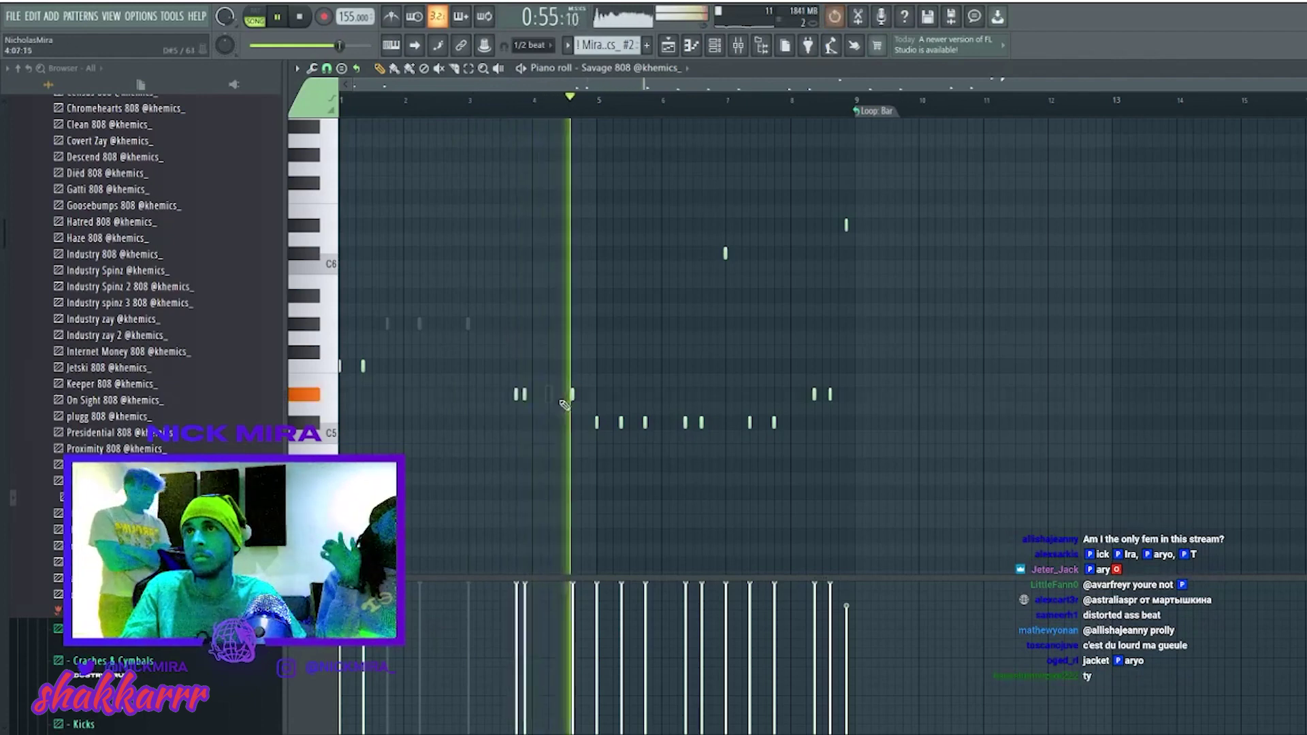
right_click(645, 423)
right_click(621, 423)
right_click(684, 423)
right_click(701, 423)
right_click(750, 423)
right_click(774, 423)
click(685, 423)
click(701, 423)
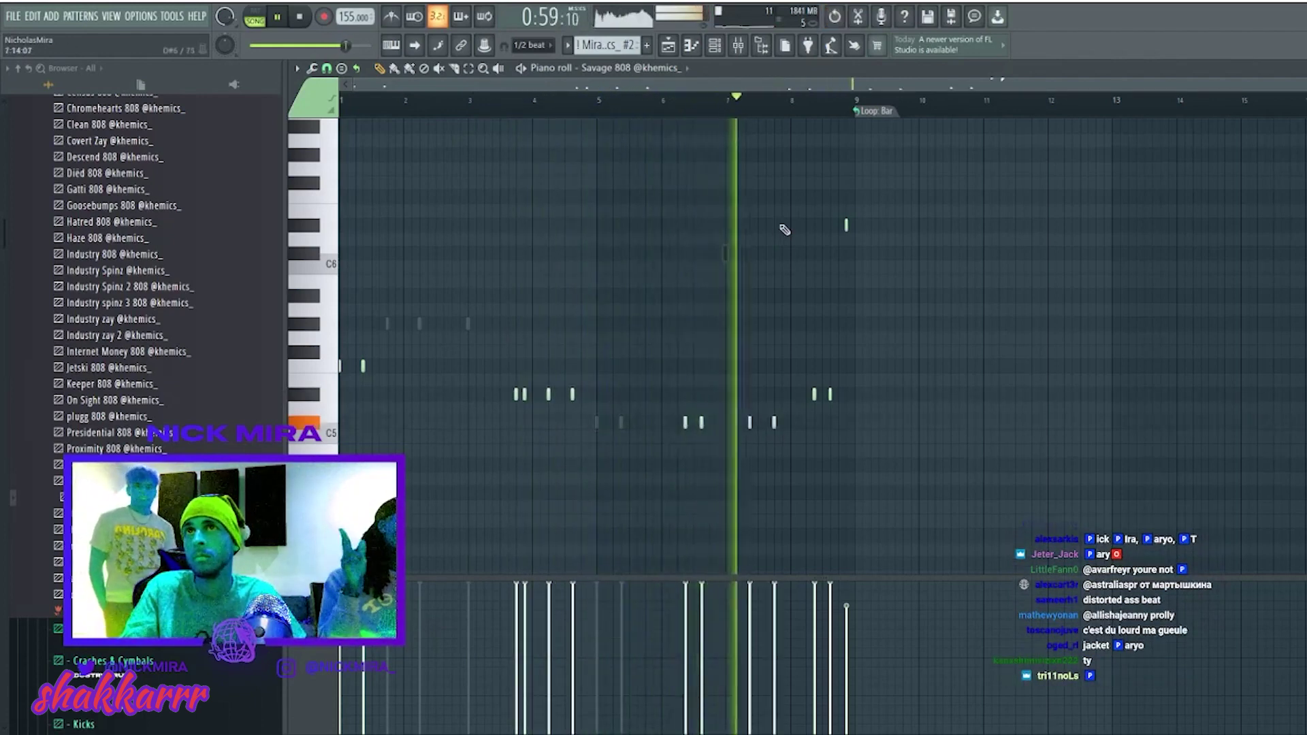
click(749, 423)
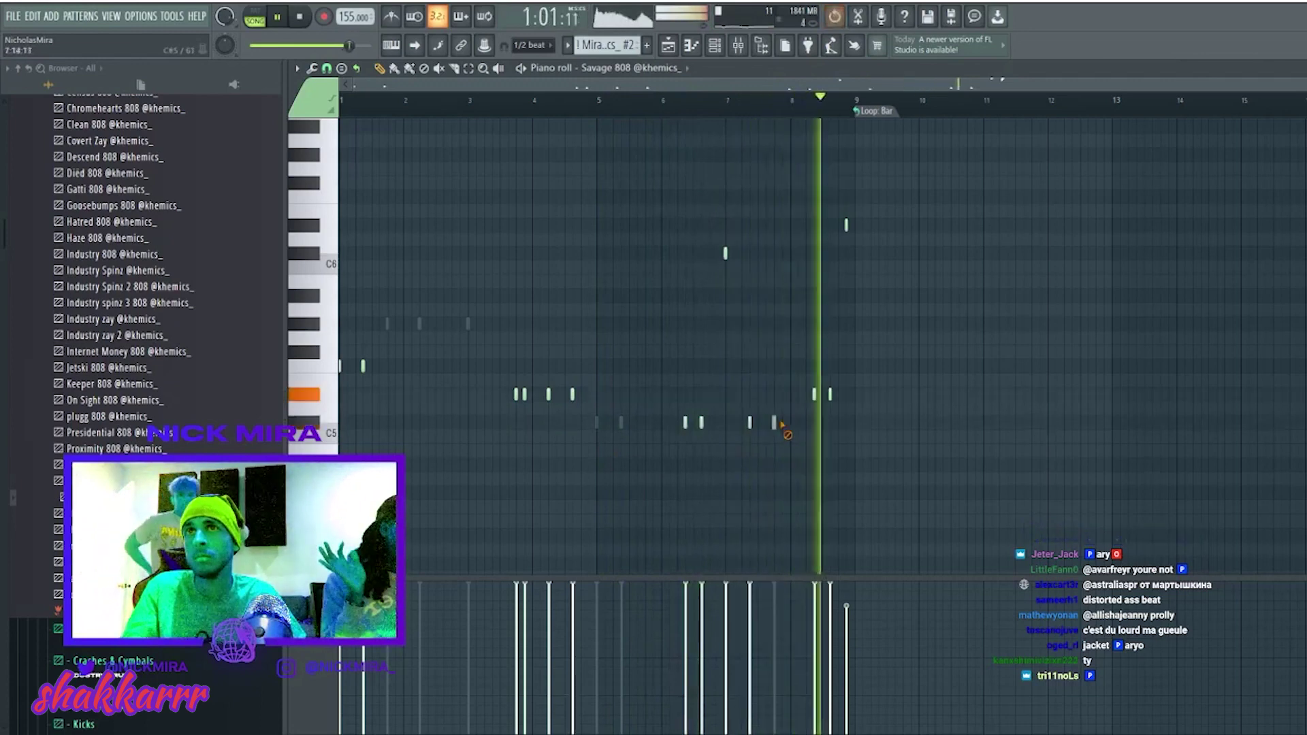
right_click(815, 394)
right_click(830, 394)
click(830, 394)
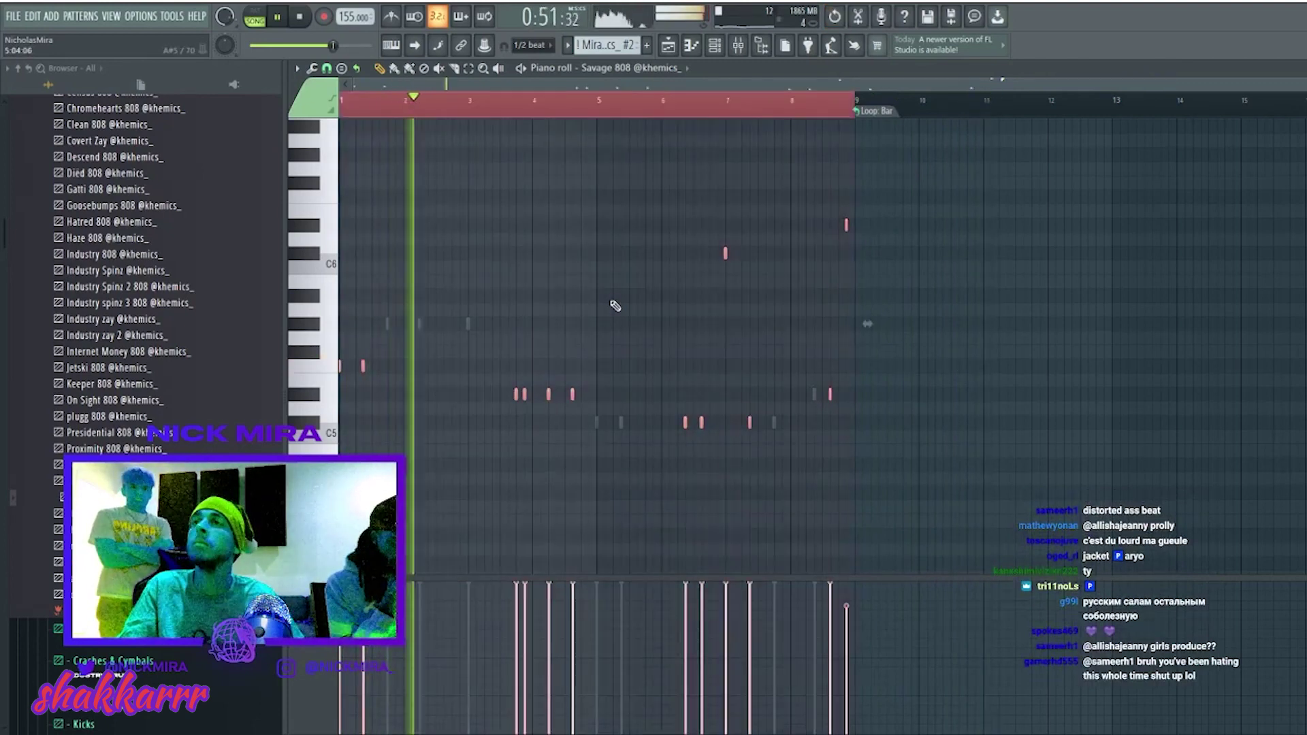
Try all Savage 808 notes an octave higher against their original pitch during playback.
key(ctrl+Up)
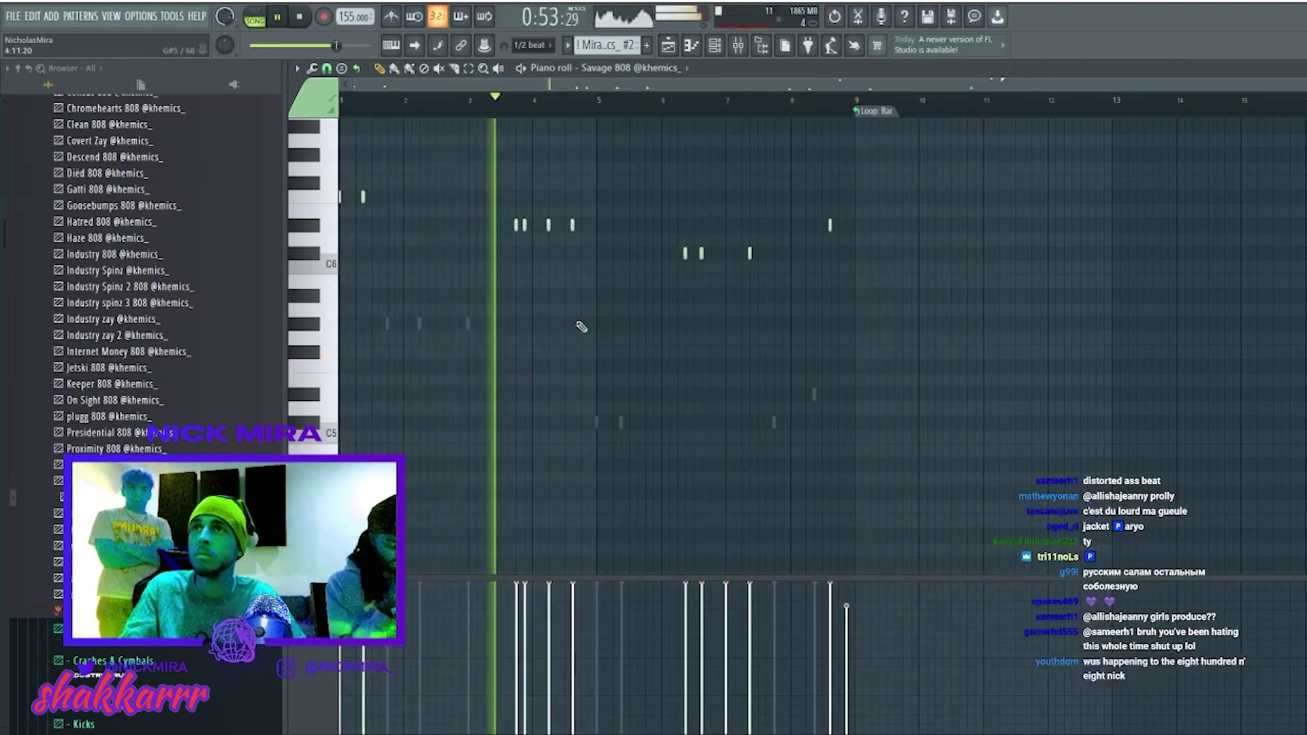
key(ctrl+Down)
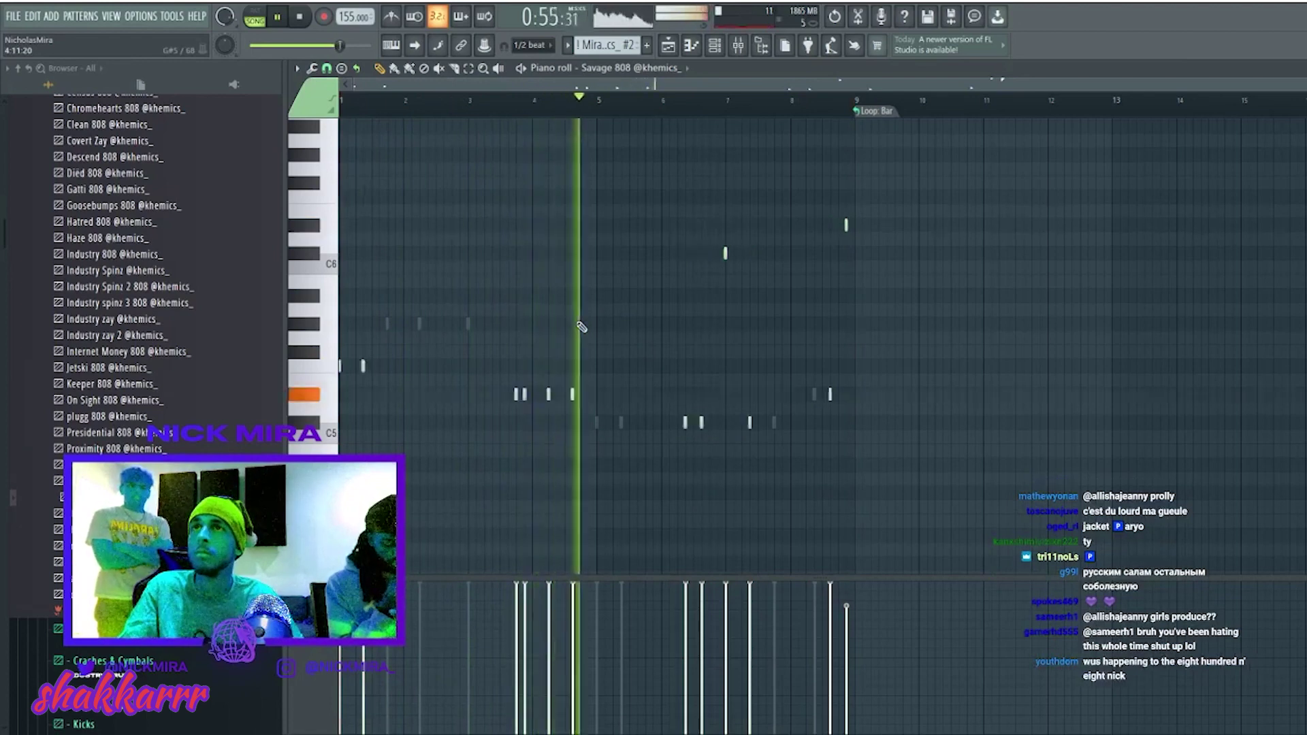
key(ctrl+Up)
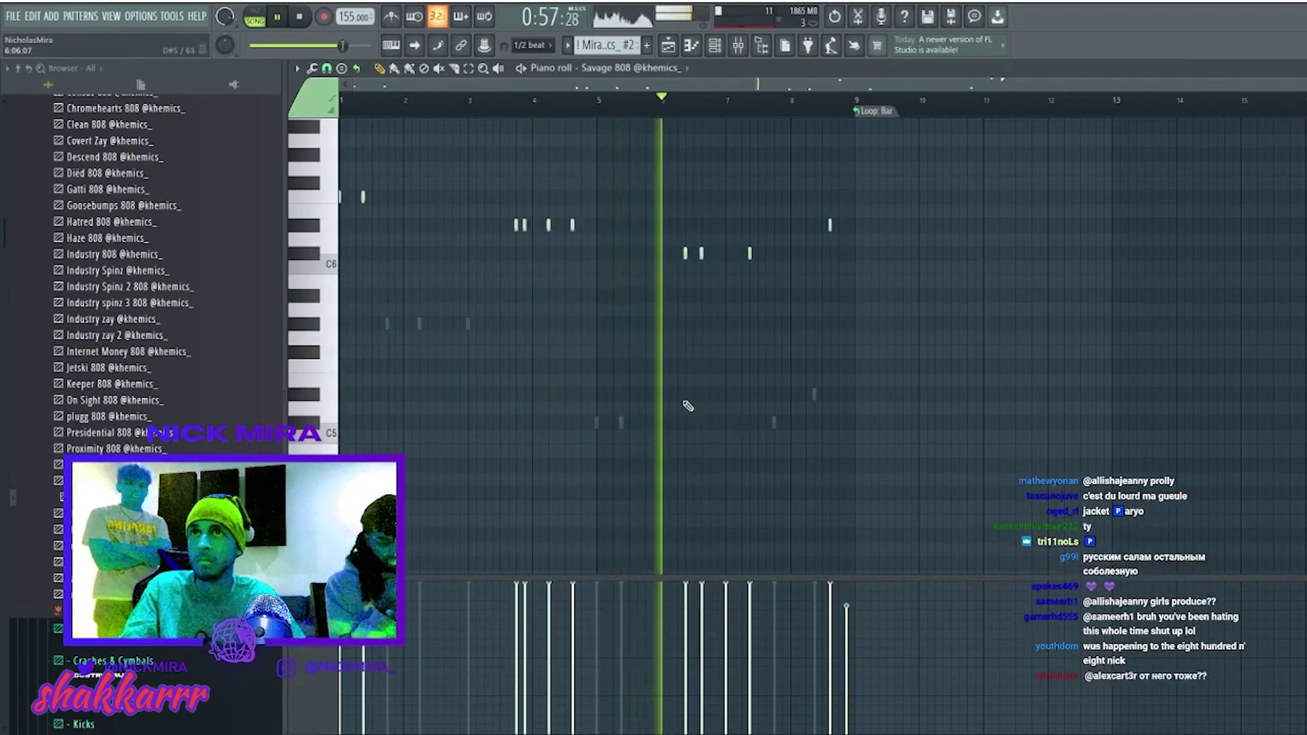
key(ctrl+Down)
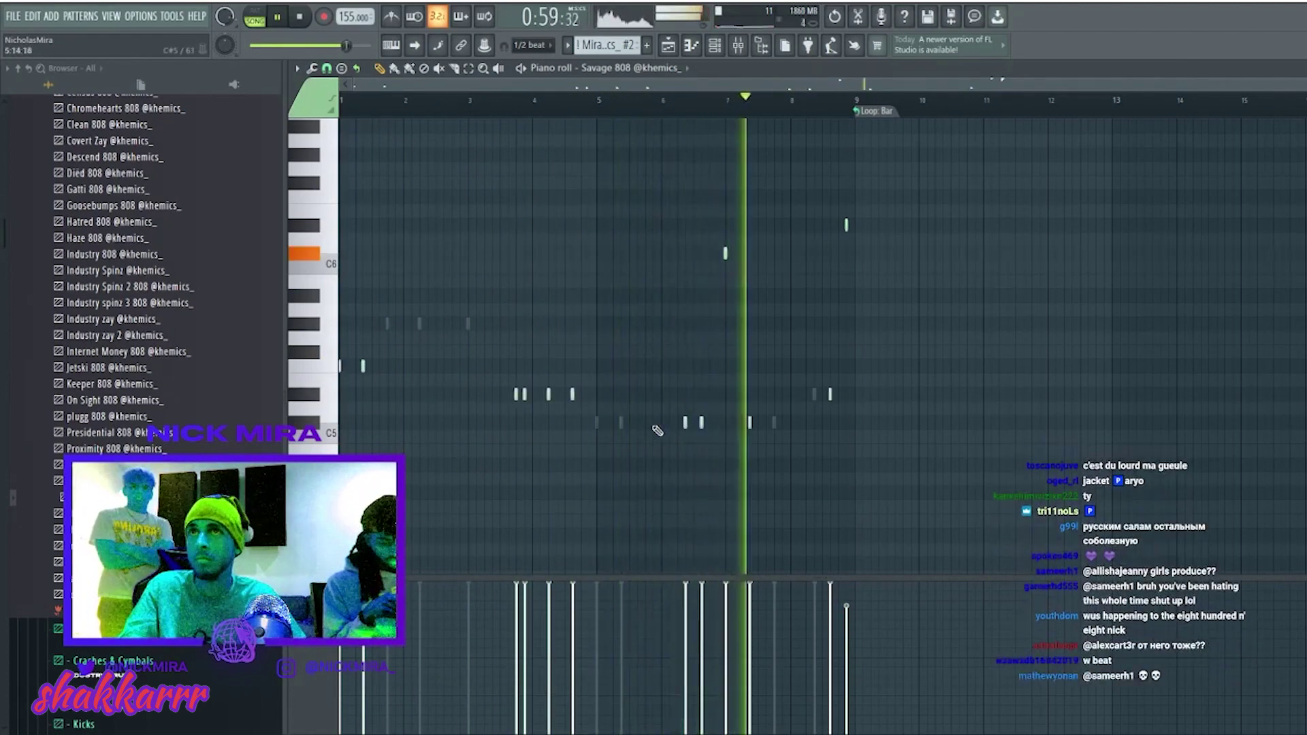
Raise the low Savage 808 notes in bars 6 and 7 by an octave and the high note between them by a semitone.
click(725, 254)
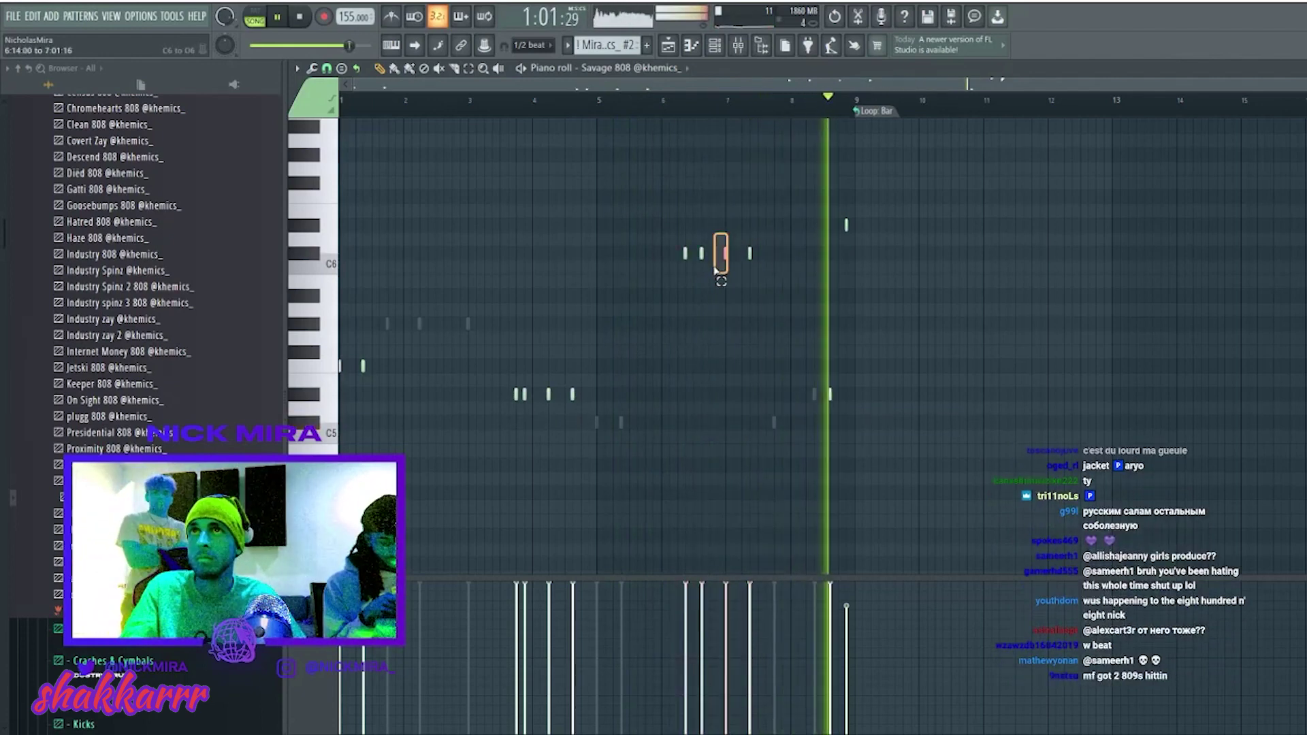
key(ctrl+z)
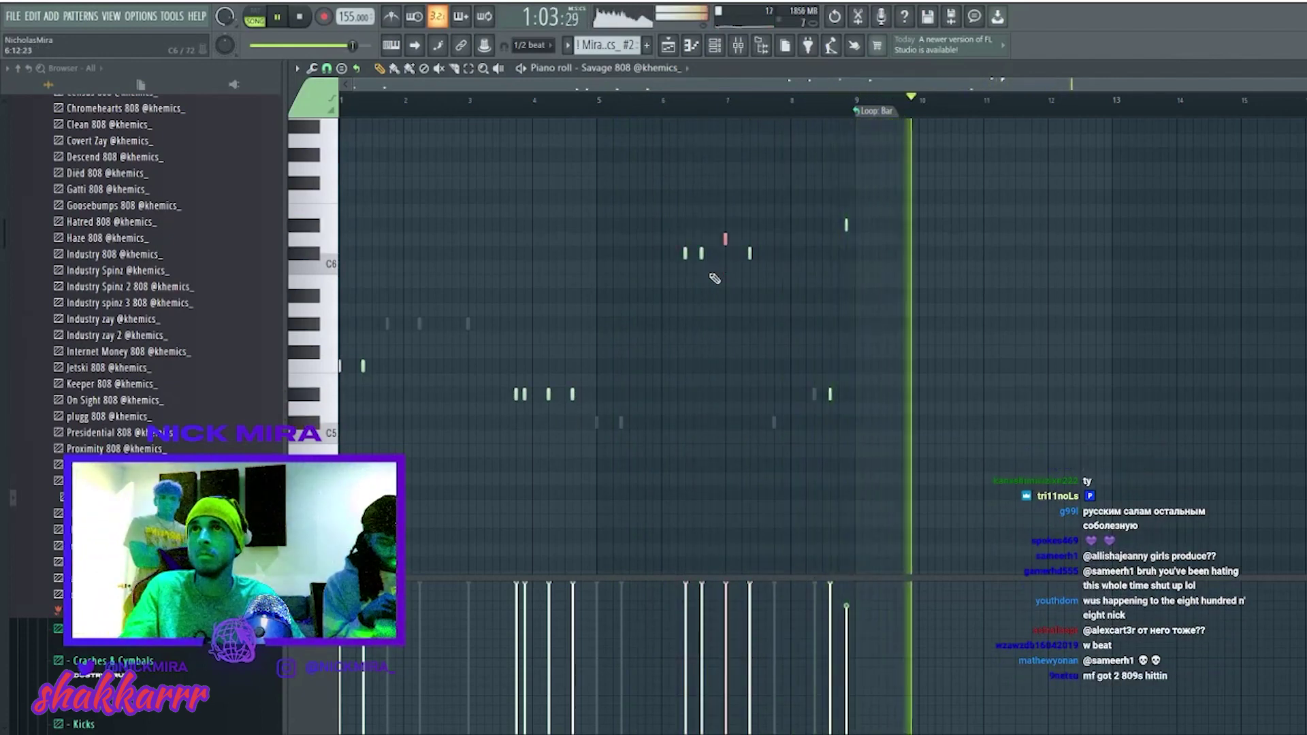
Check the Miratouch 808's mixer routing and assign the Savage 808 channel to mixer insert 13.
click(739, 47)
click(408, 401)
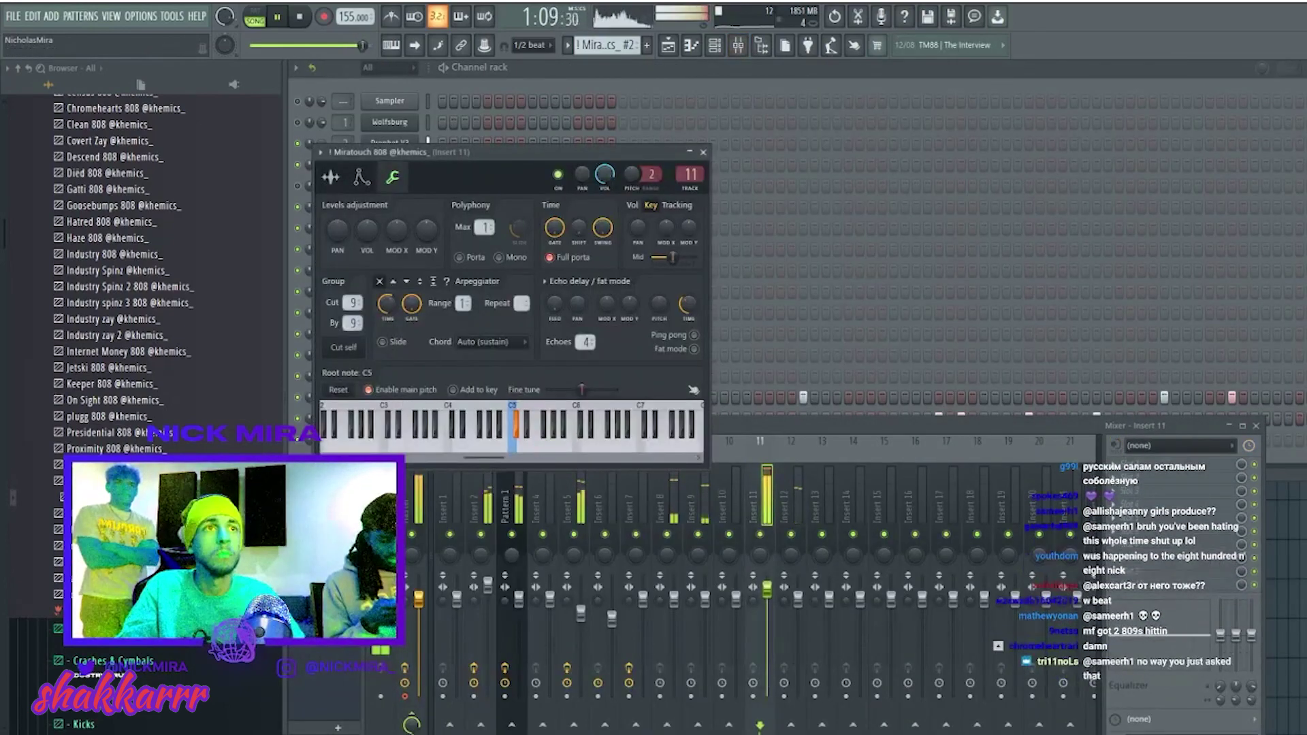
click(496, 425)
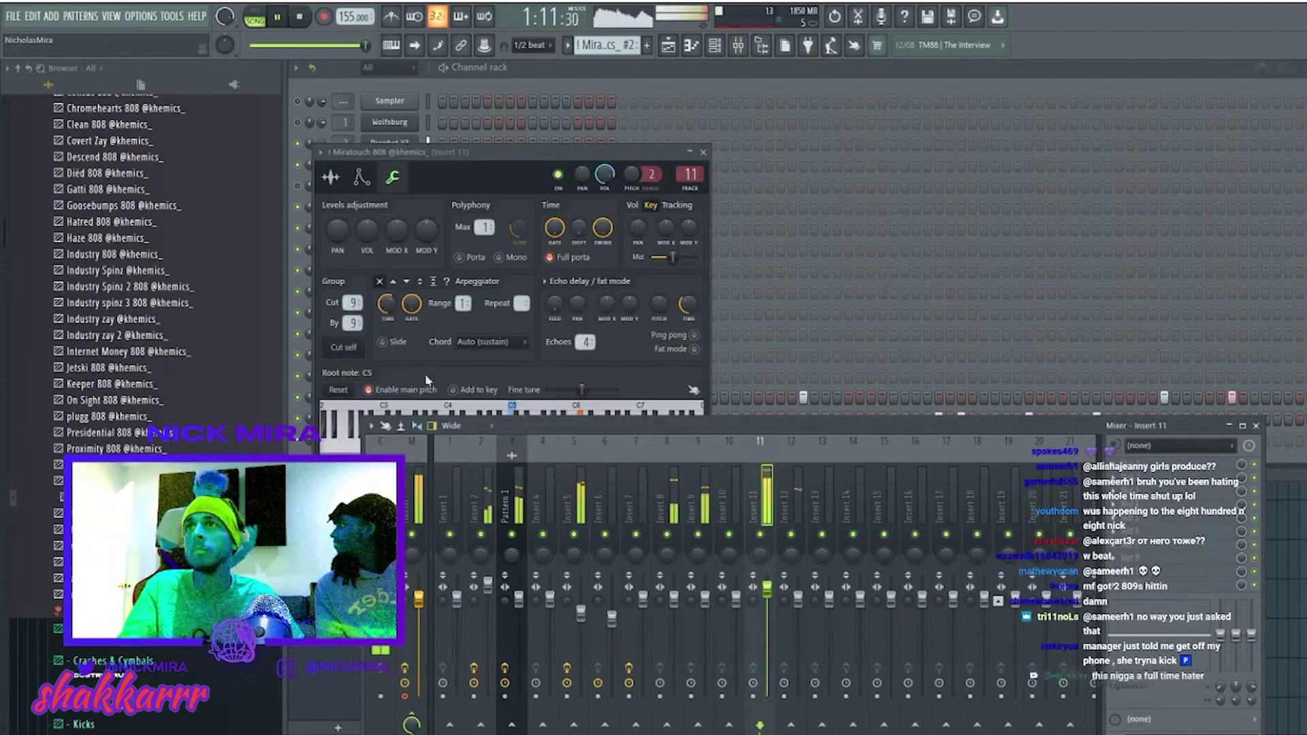
key(F9)
key(Escape)
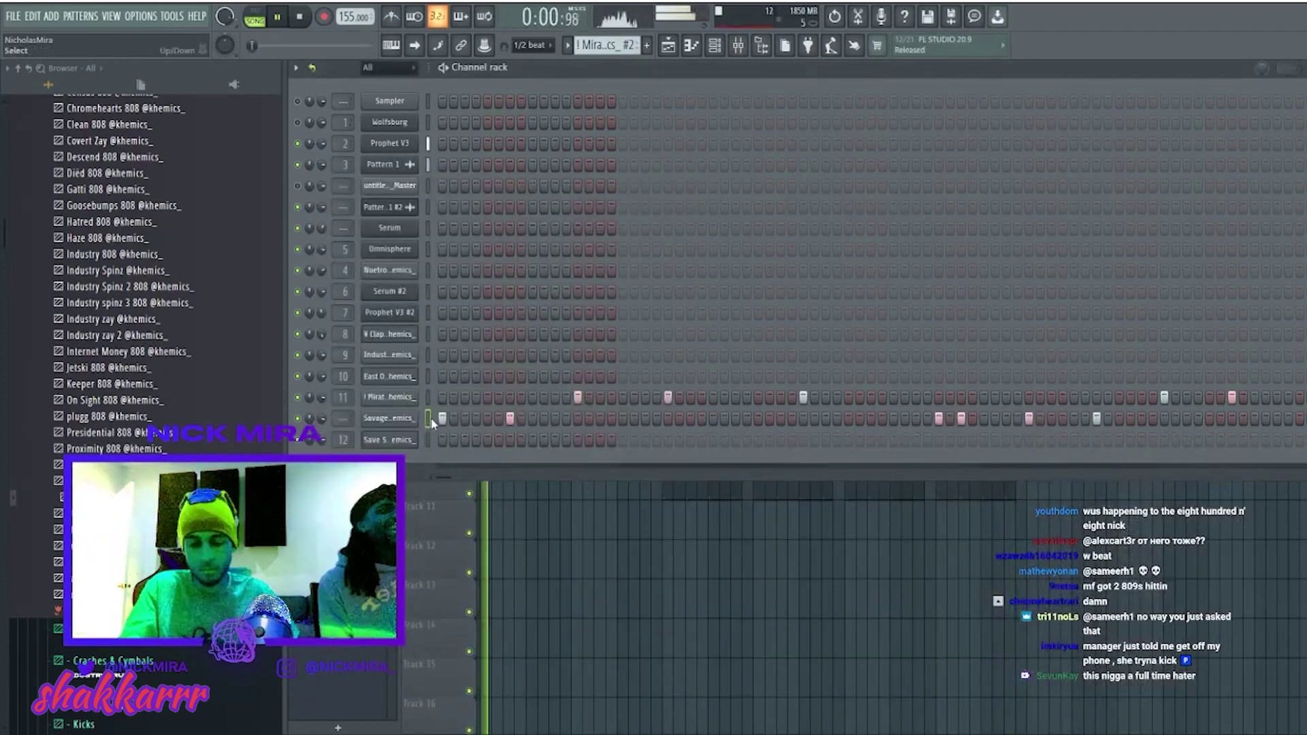
key(ctrl+l)
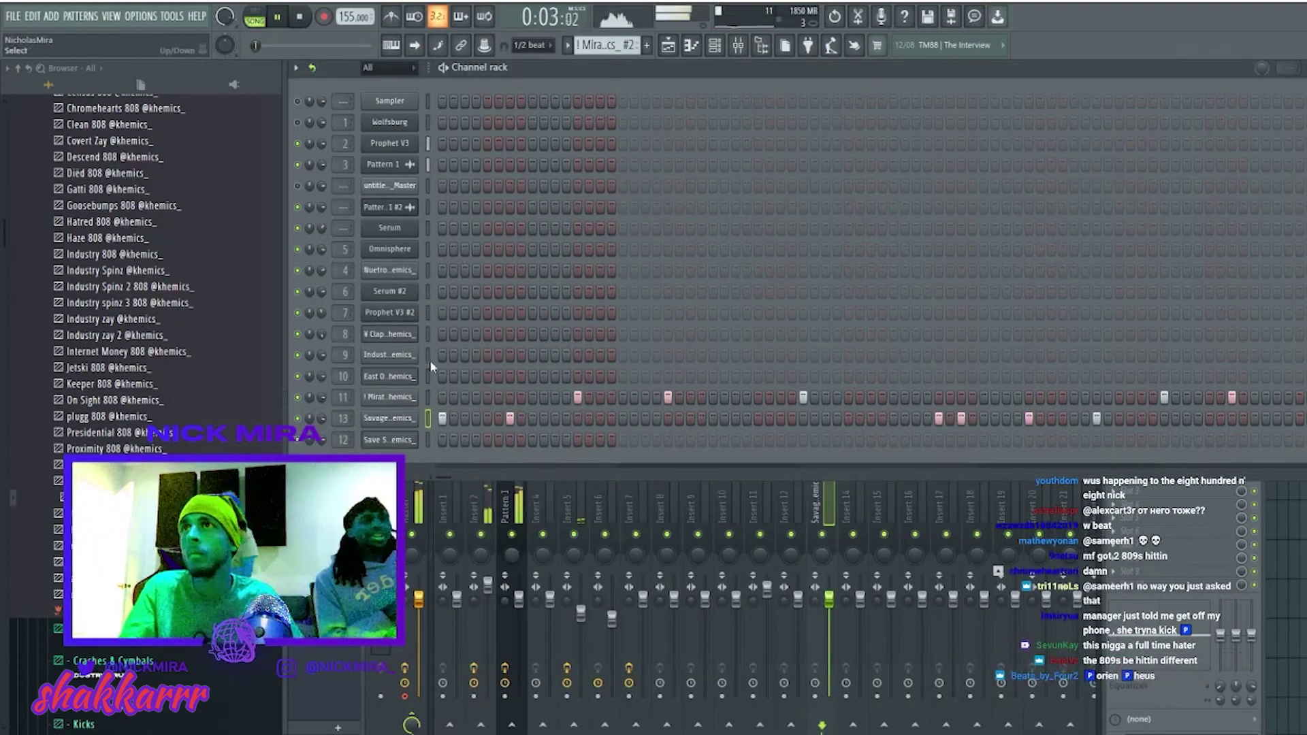
Inspect the sampler settings of the East OH and Miratouch 808 channels.
click(410, 378)
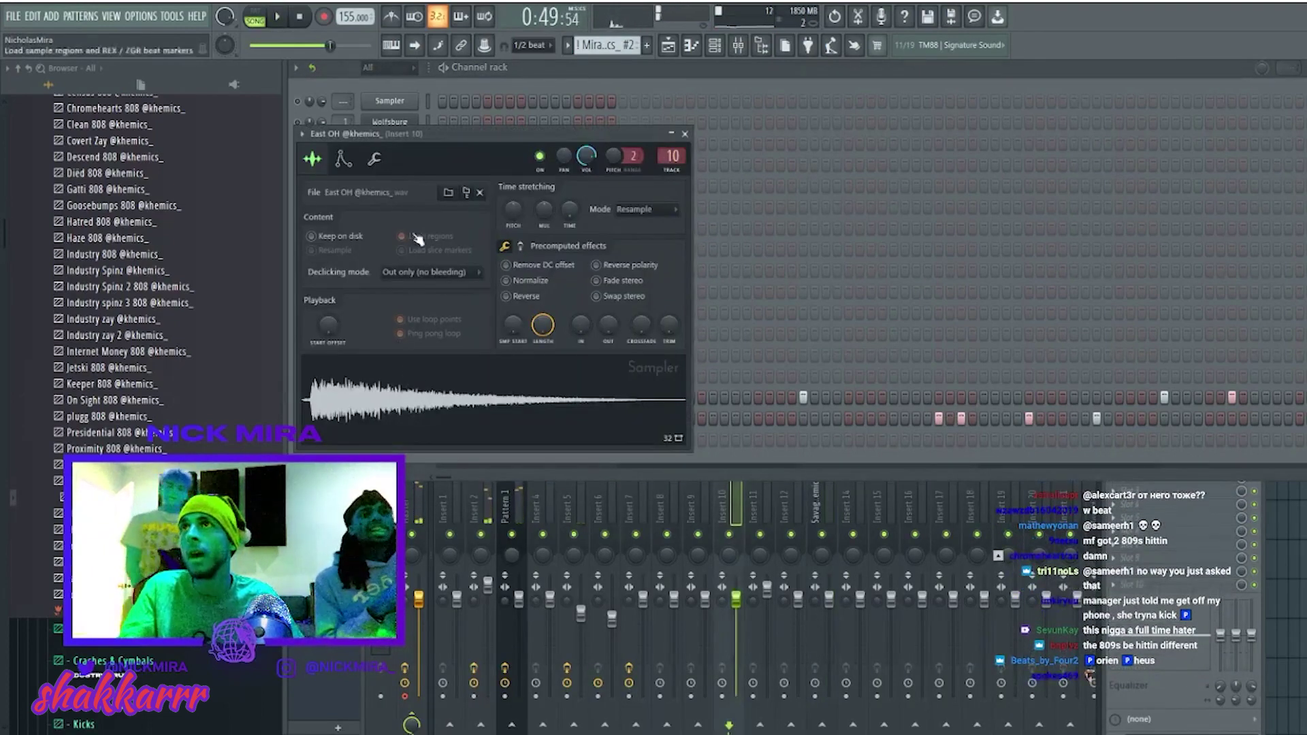
click(401, 404)
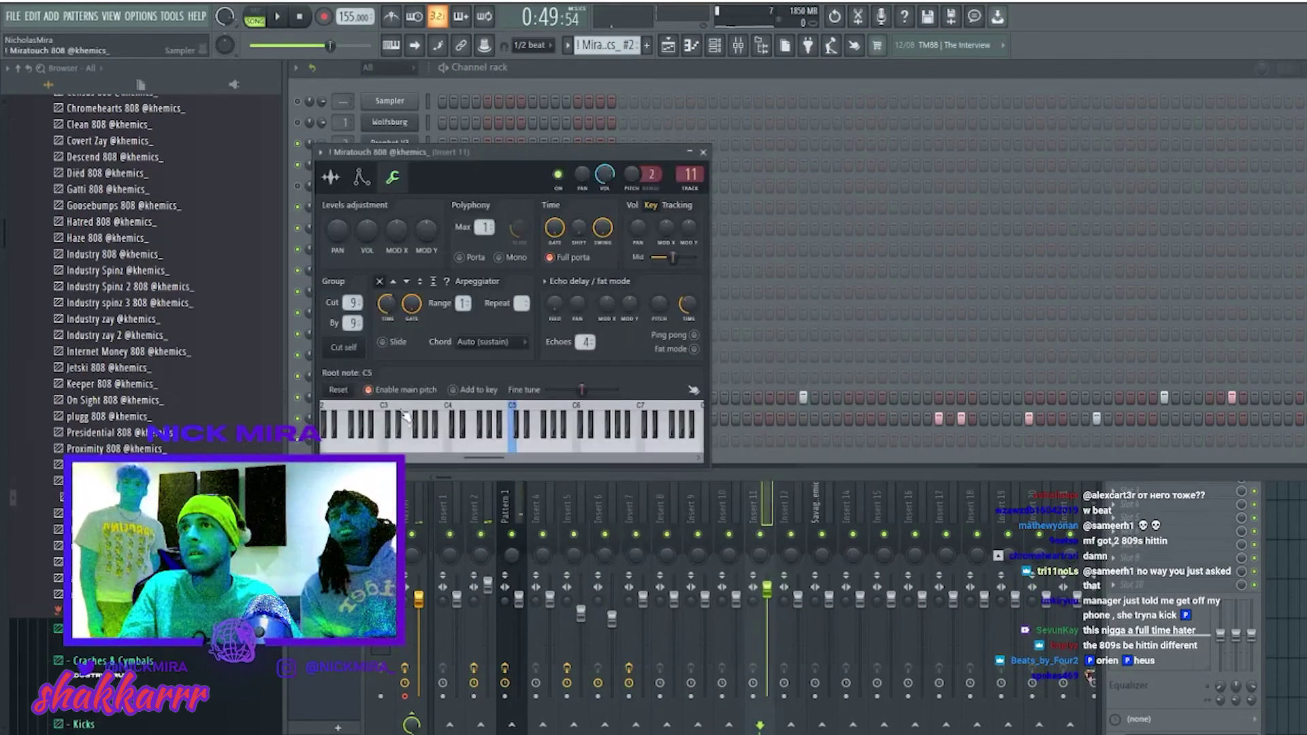
drag(373, 153, 819, 290)
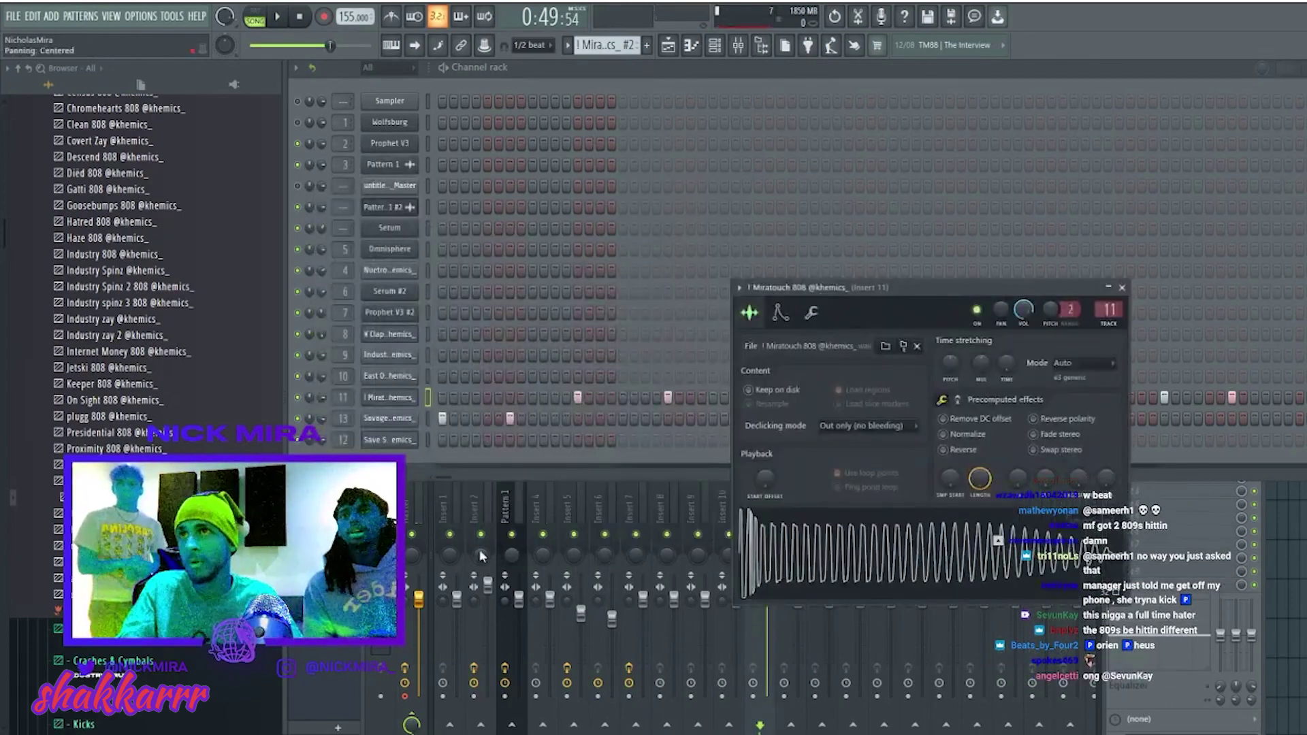
key(Escape)
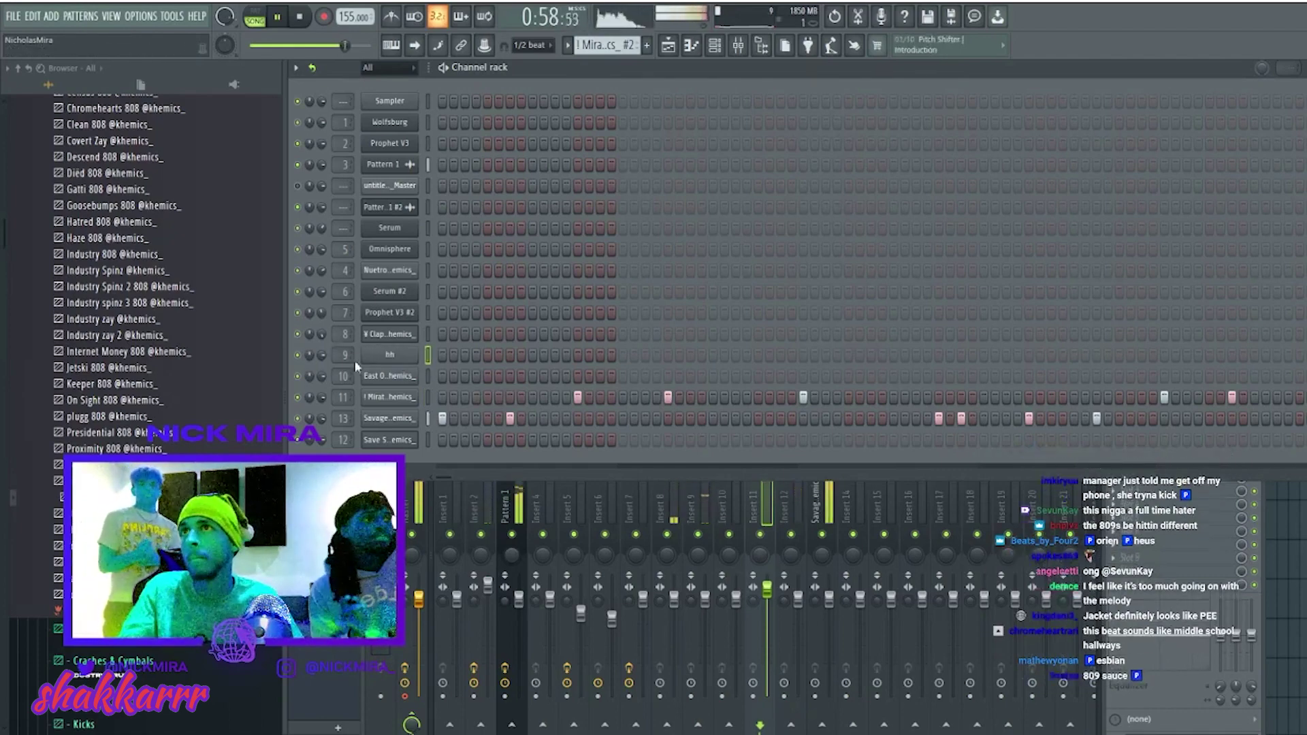
Add a slight quick fade-out to the Industry 2 Hihat sample in the hh channel.
click(398, 357)
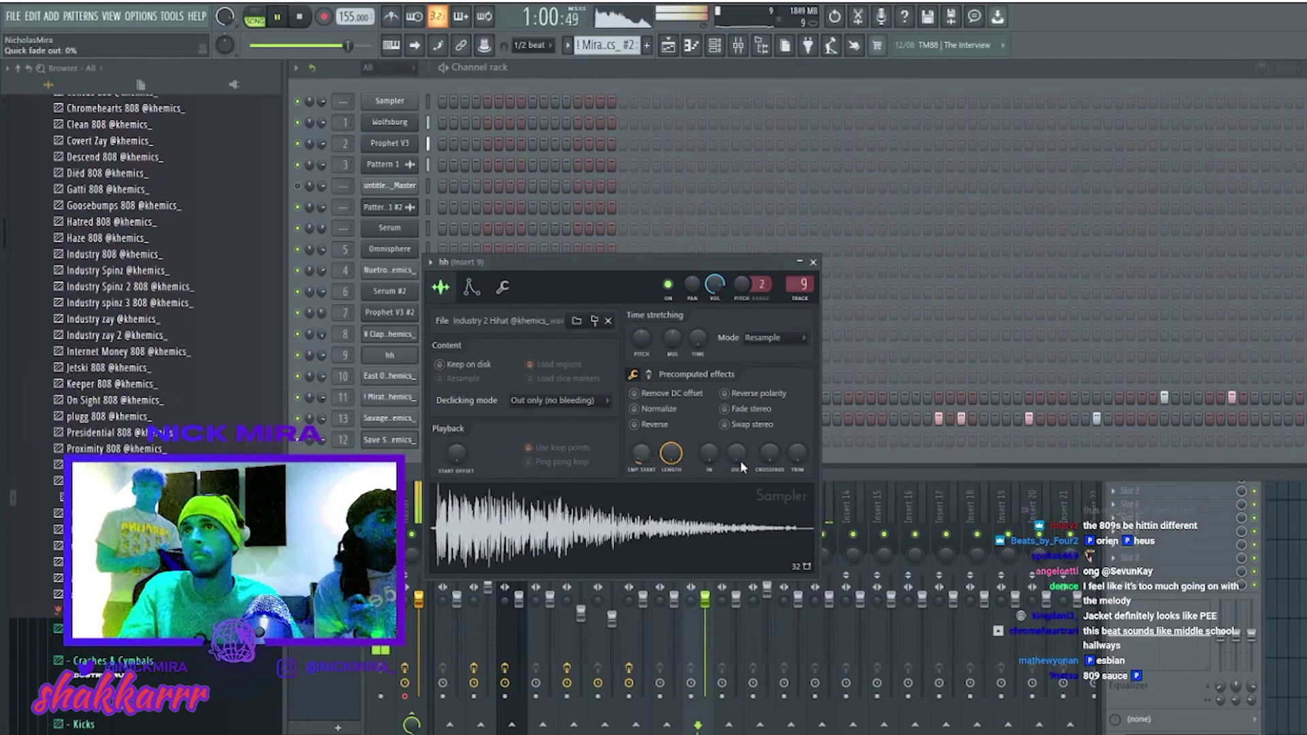
scroll(739, 461, up, 3)
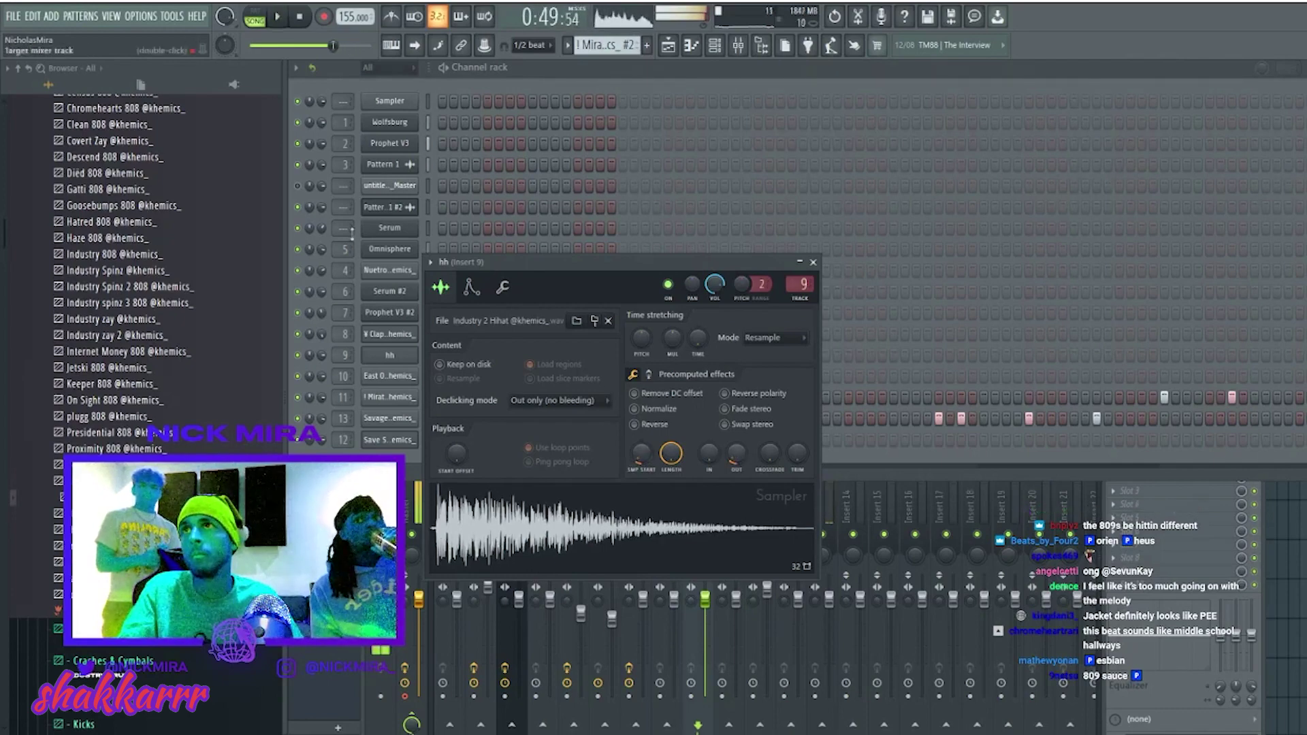
Review the playlist arrangement and channel rack while playing the section from bar 33.
click(672, 46)
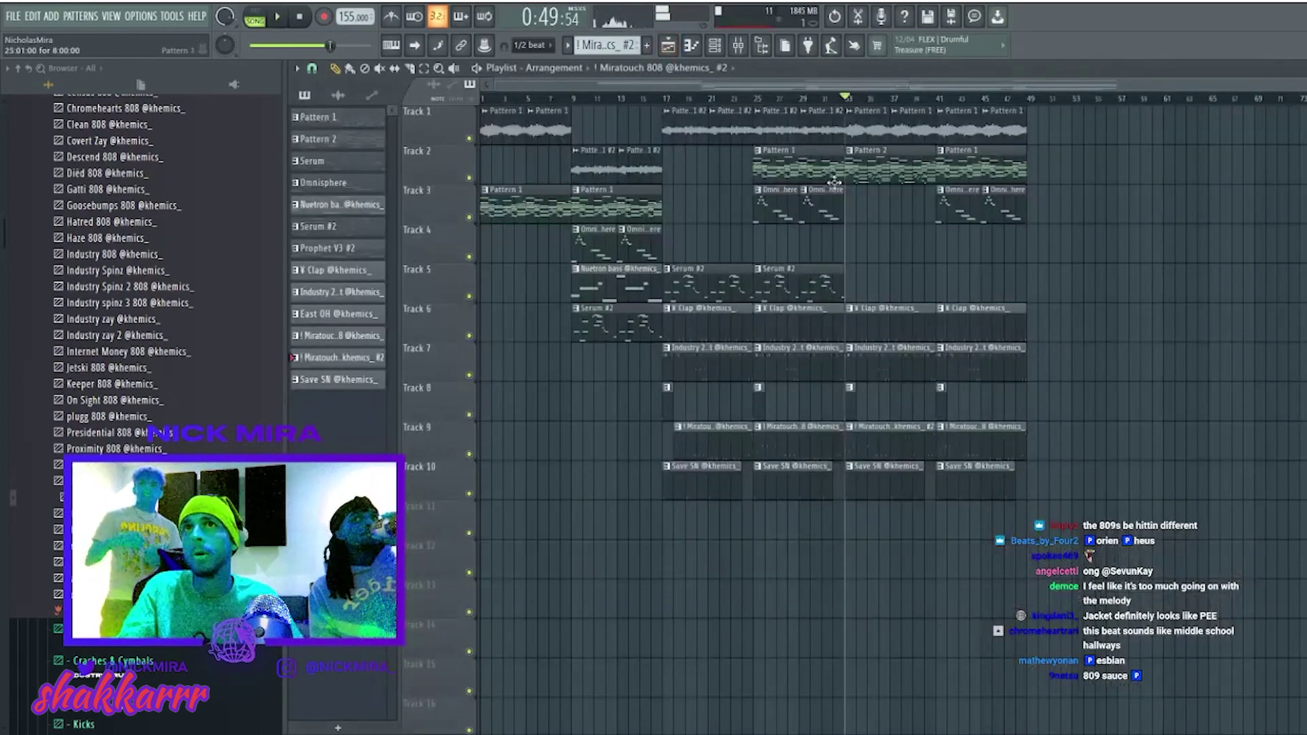
click(717, 46)
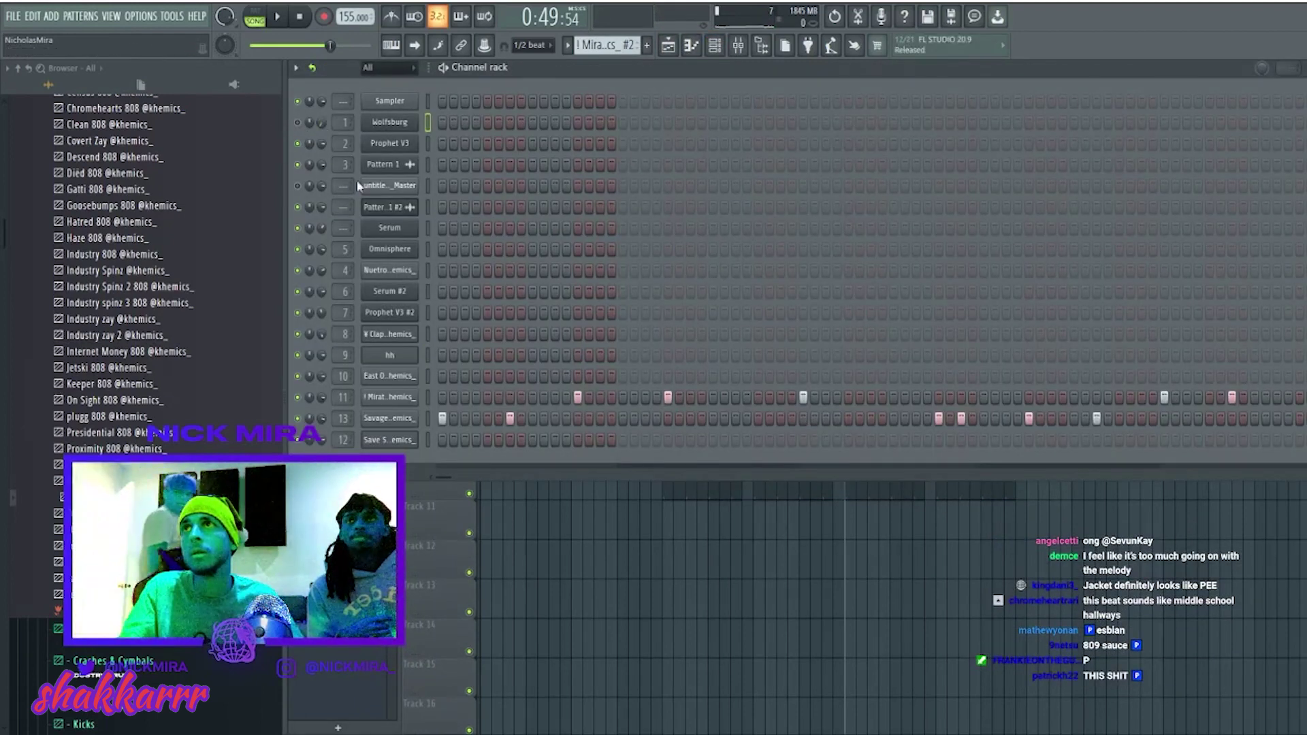
key(space)
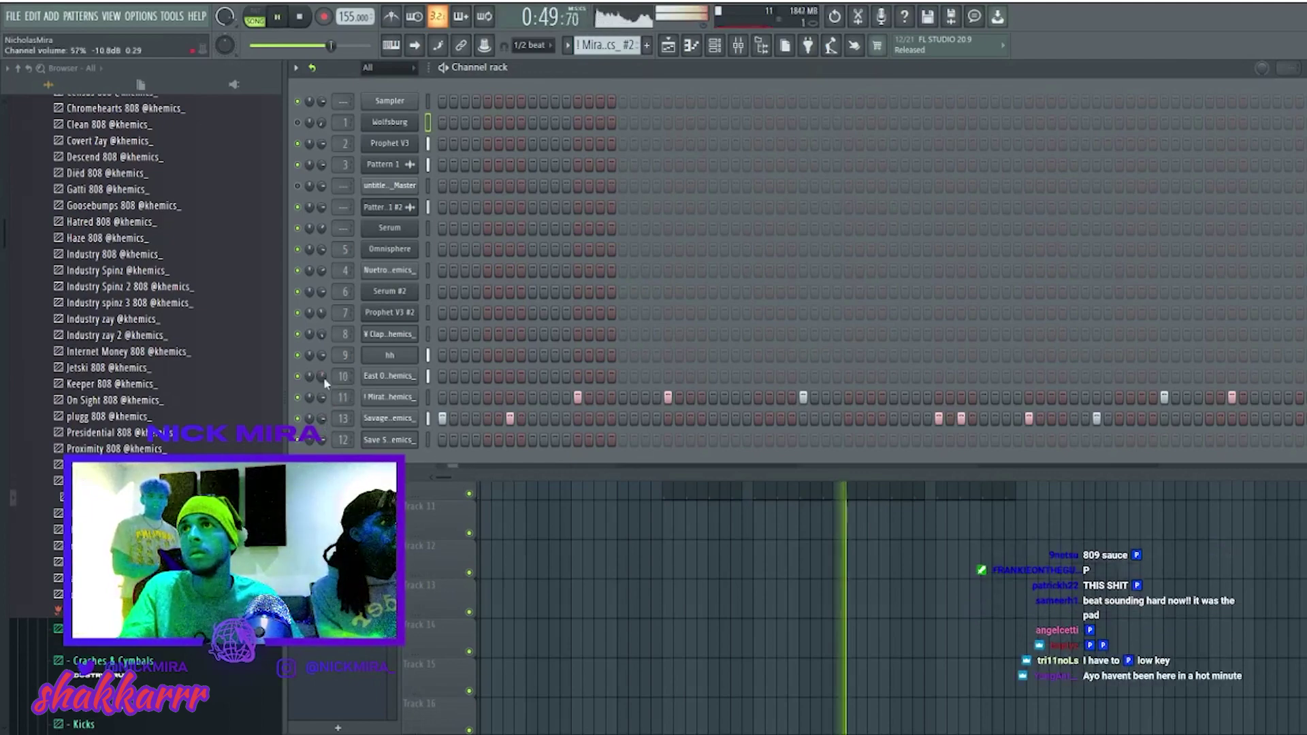
key(F5)
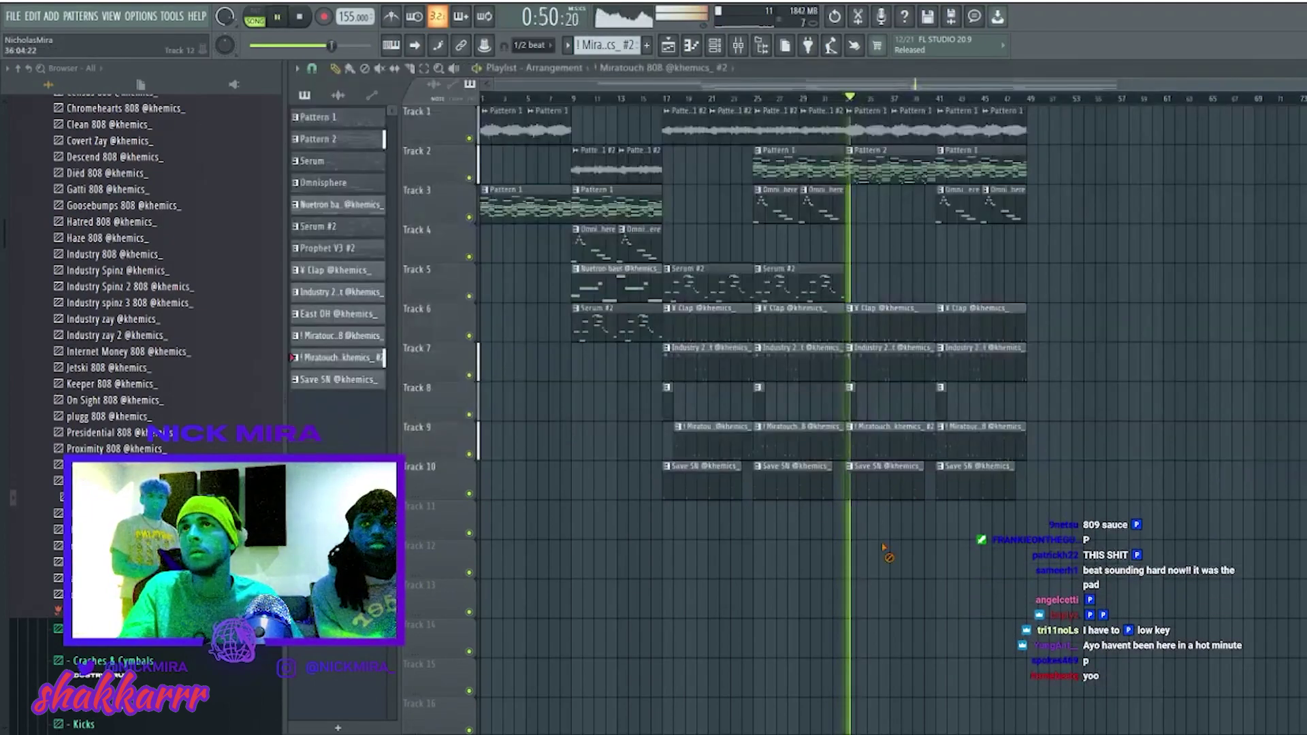
Set the gain of the Master track's Fruity Limiter to about 1.5 dB.
key(F9)
click(416, 497)
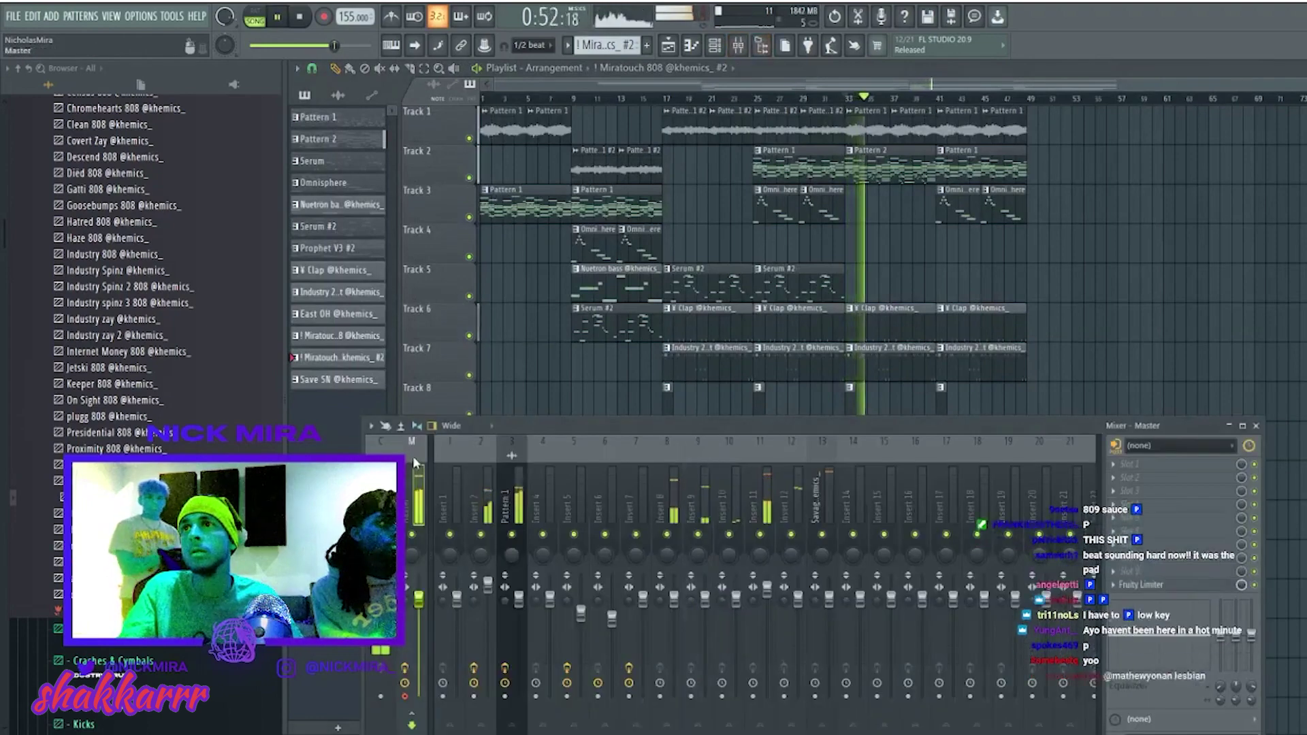
click(1141, 584)
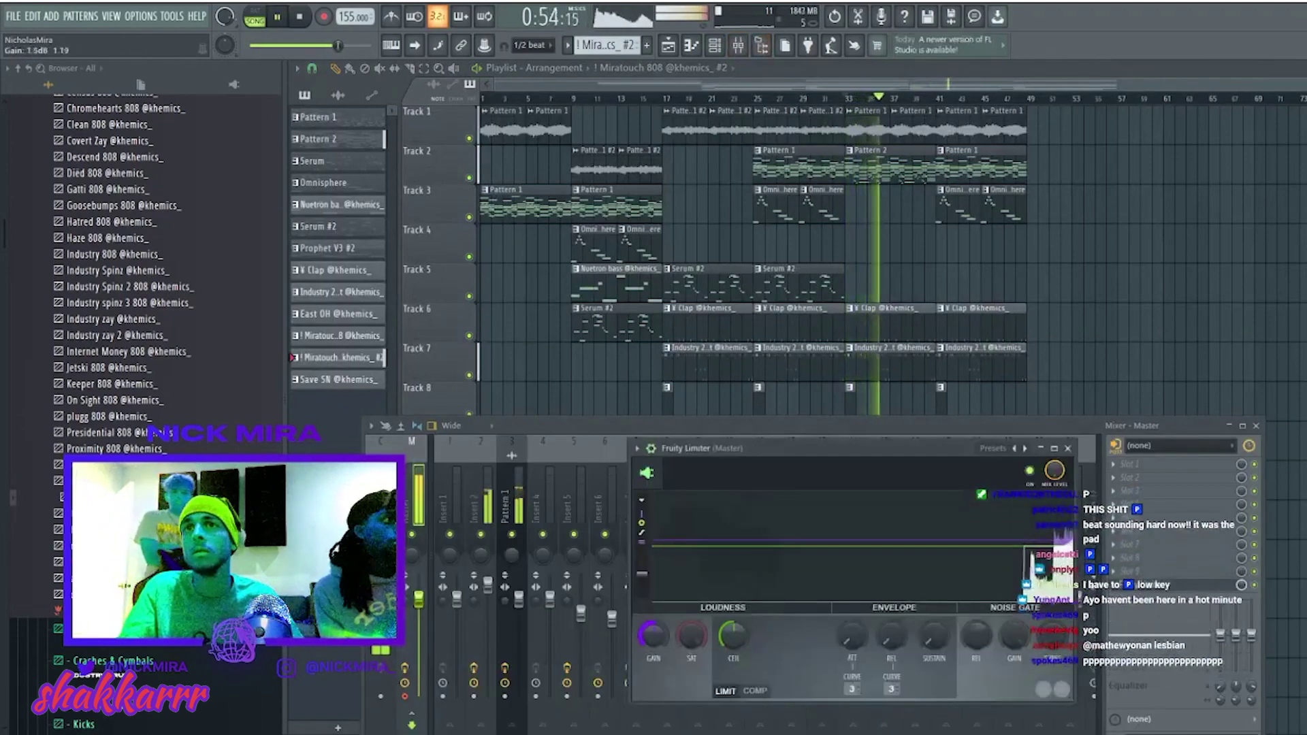
Assign the untitled Master, Pattern 1 #2 and Serum channels to the free mixer inserts 14 to 16.
click(716, 46)
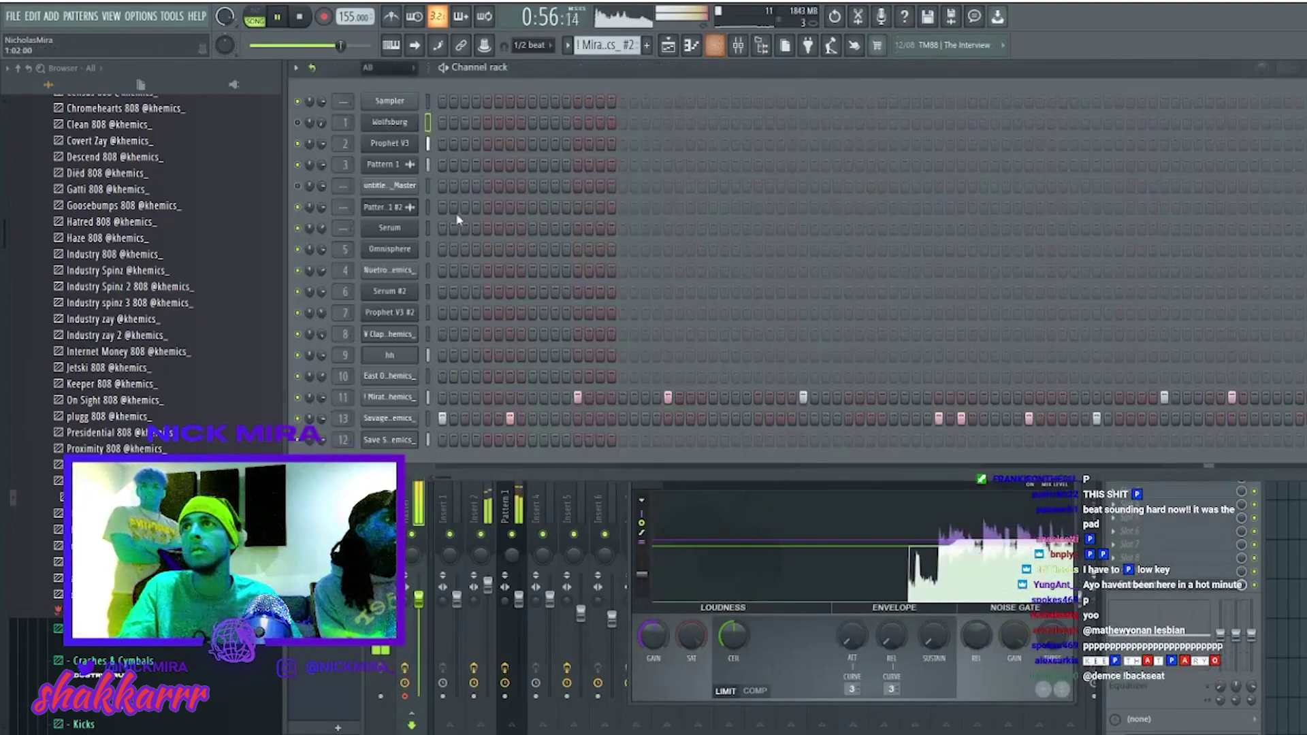
drag(434, 193, 433, 235)
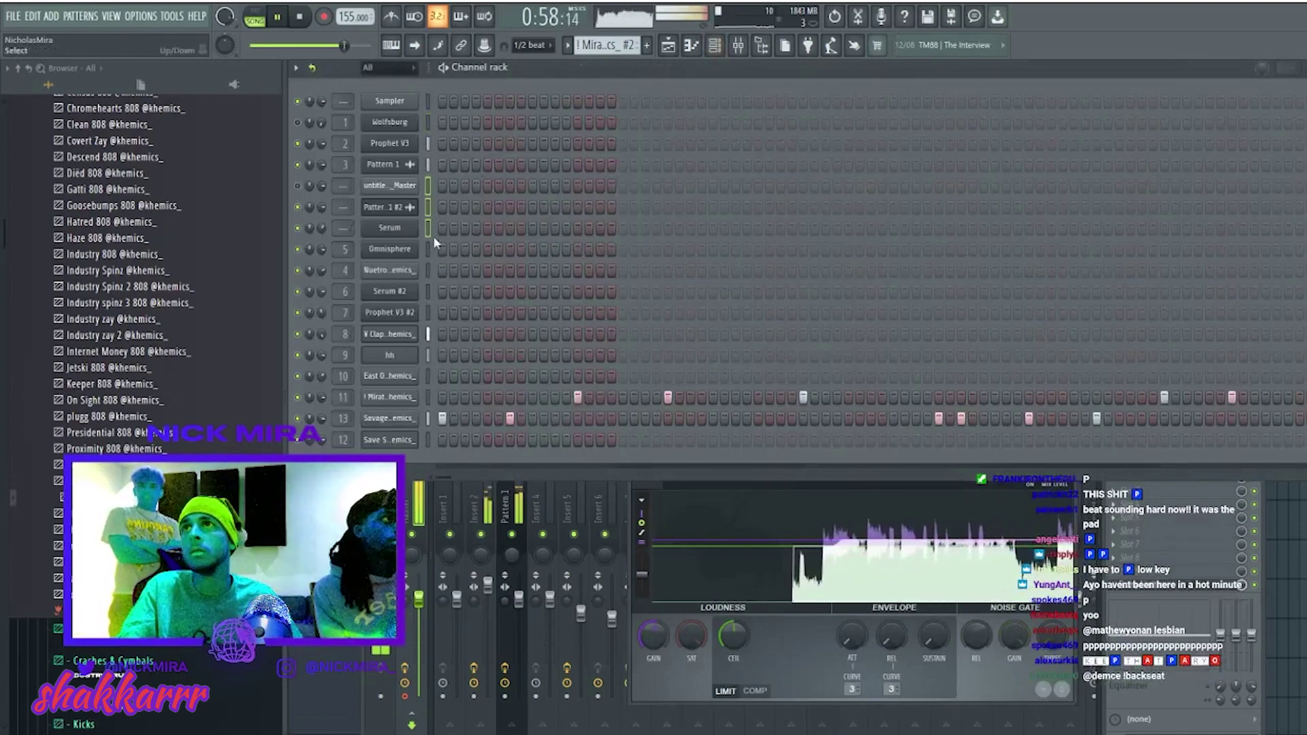
key(ctrl+l)
key(F5)
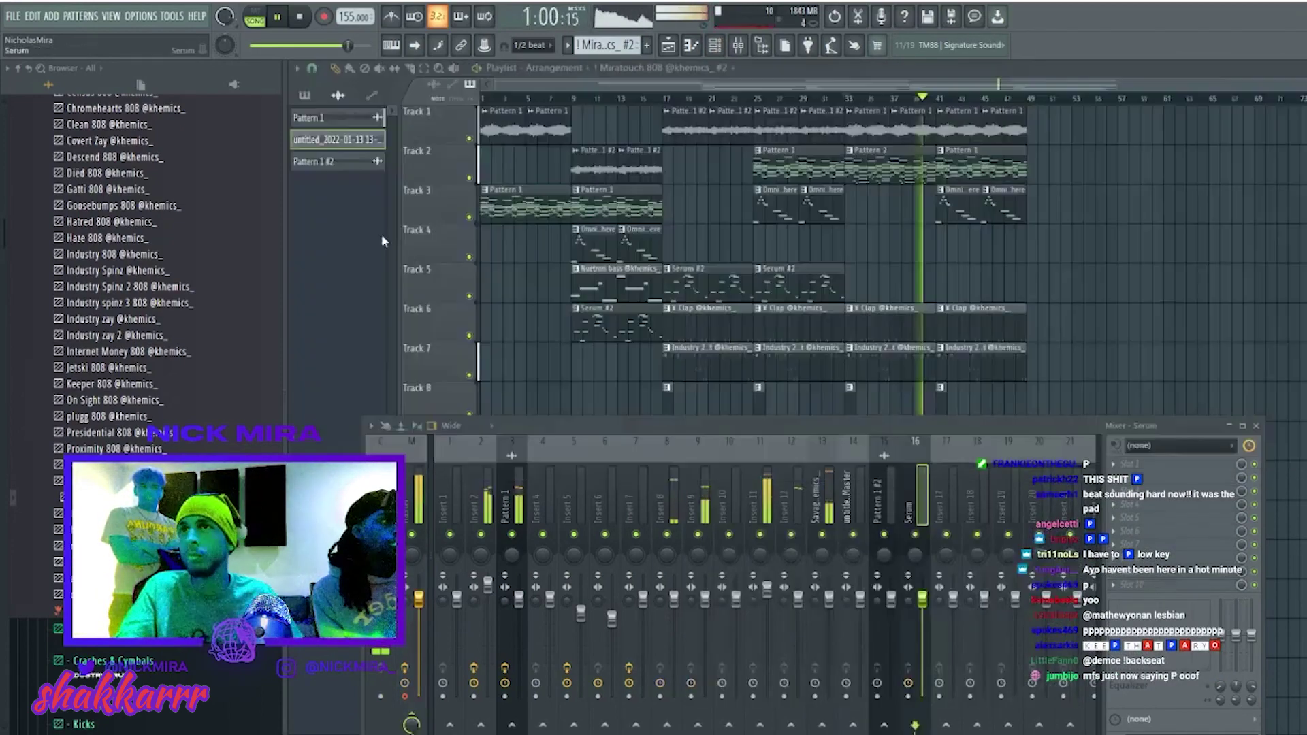
Raise the Savage 808 note at bar 7 of the second Miratouch 808 pattern to C#6.
key(F9)
double_click(882, 436)
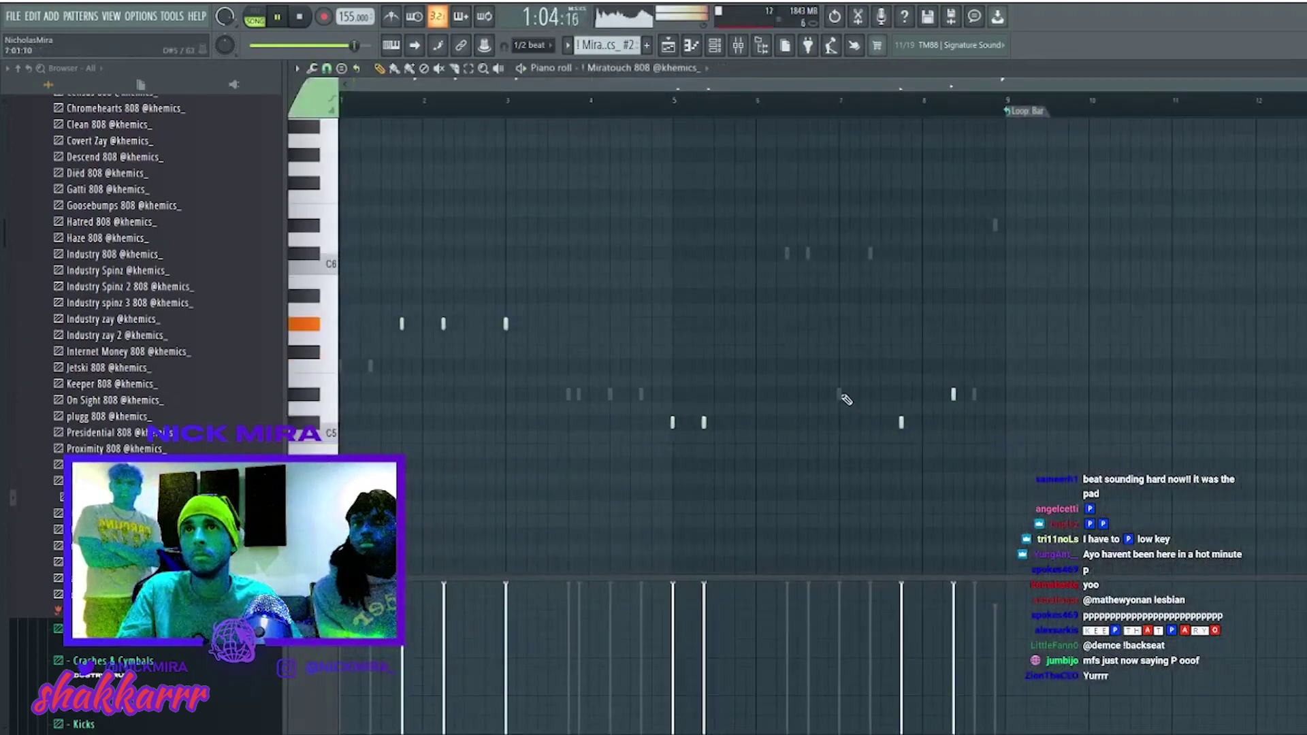
double_click(839, 395)
key(F5)
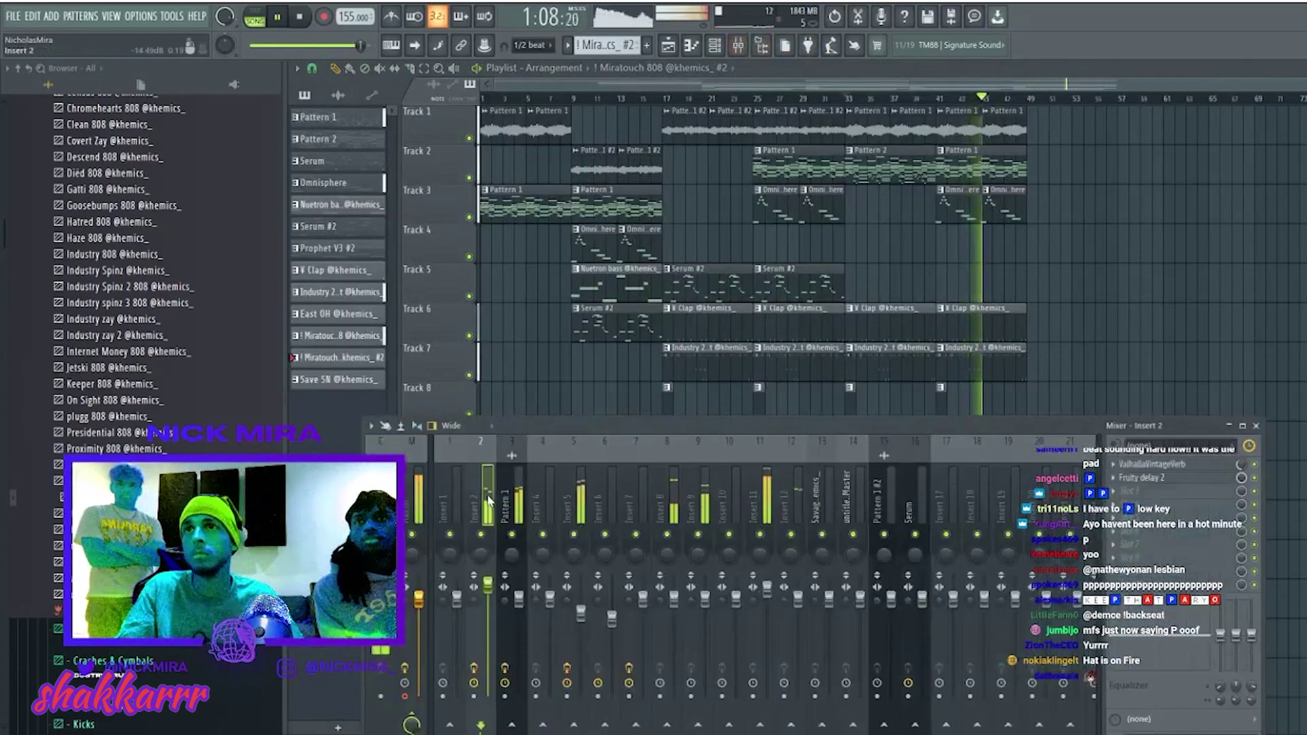
Lower the faders of mixer inserts 2 to 17 together until the Savage 808 insert is at 69% volume.
drag(480, 497, 945, 503)
drag(829, 599, 829, 625)
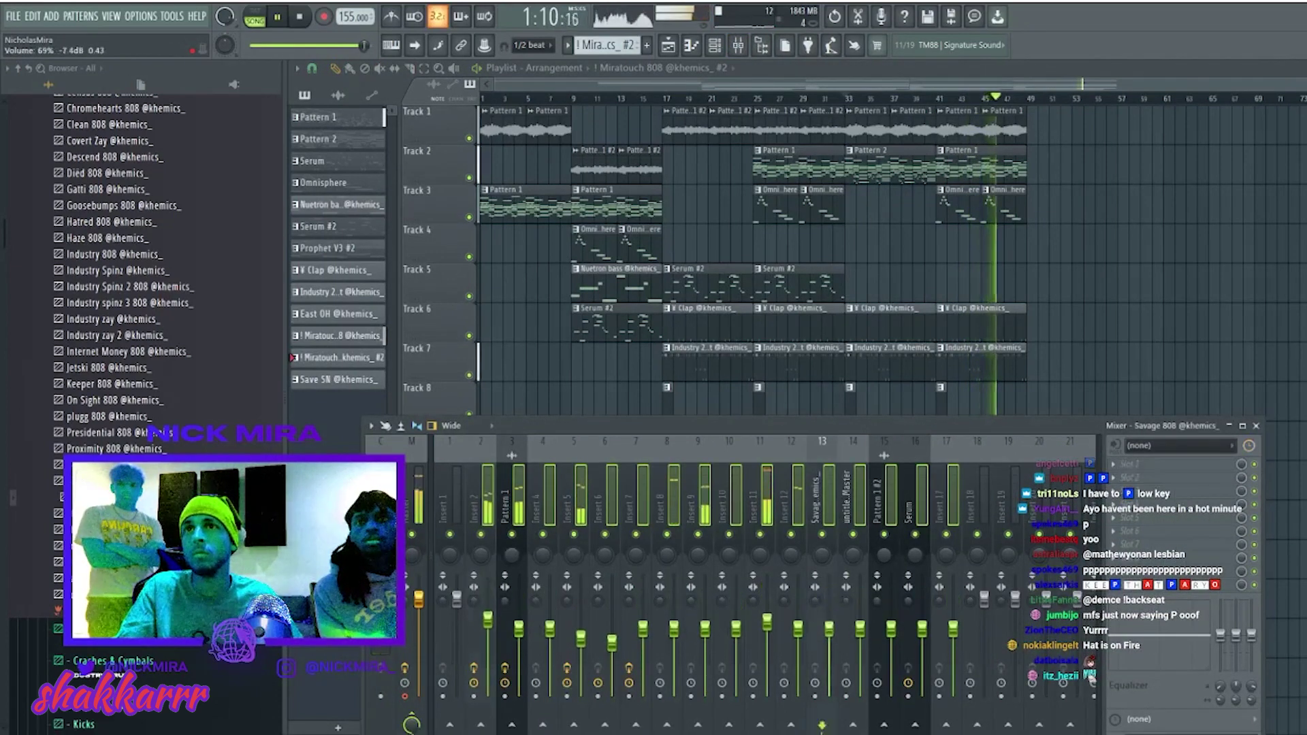
click(763, 514)
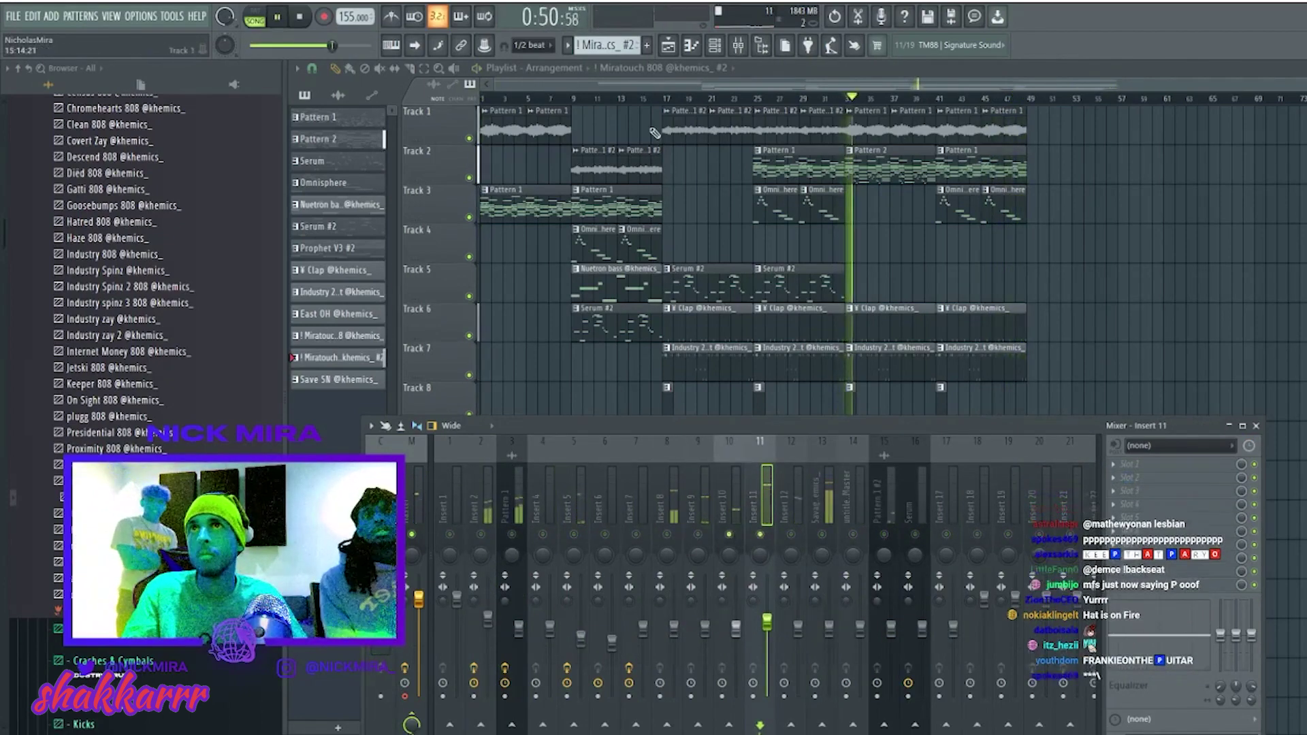
Play the arrangement from bar 25 and balance the Pattern 1 #2 insert against insert 11, raising insert 11 slightly.
key(F9)
click(661, 95)
click(748, 92)
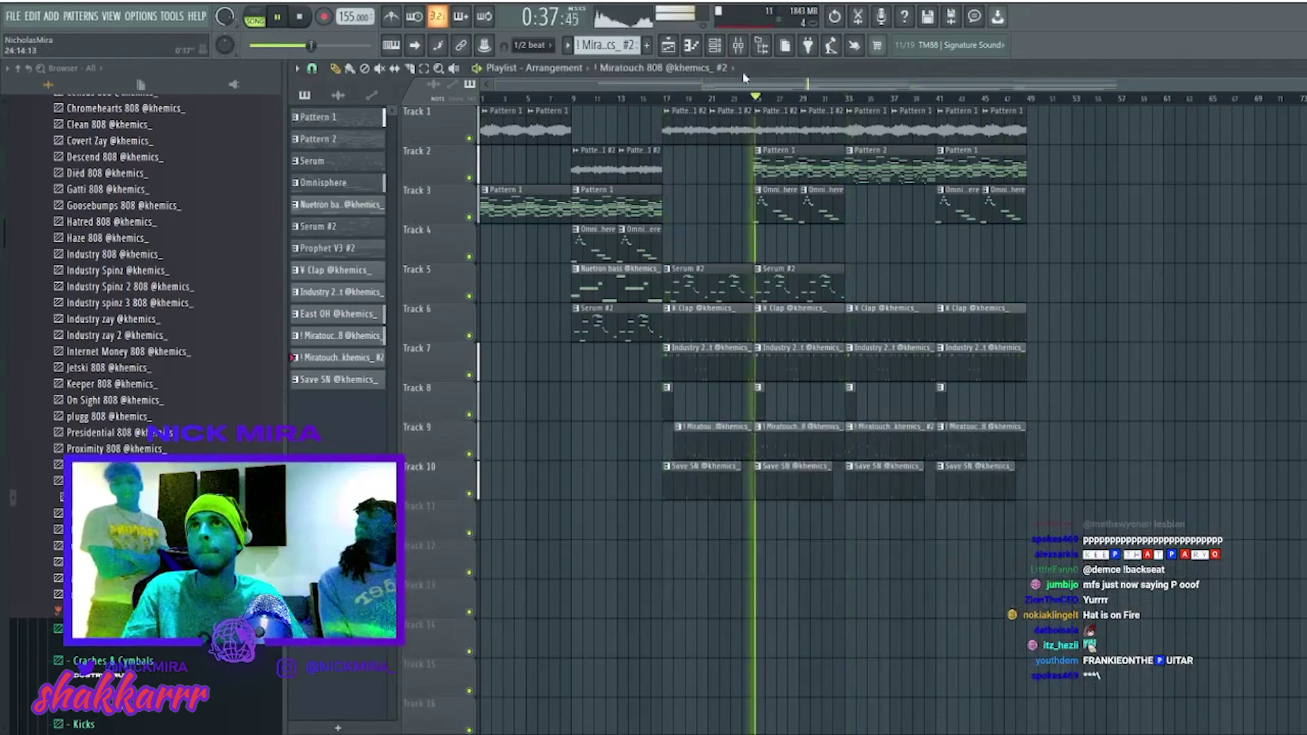
click(738, 45)
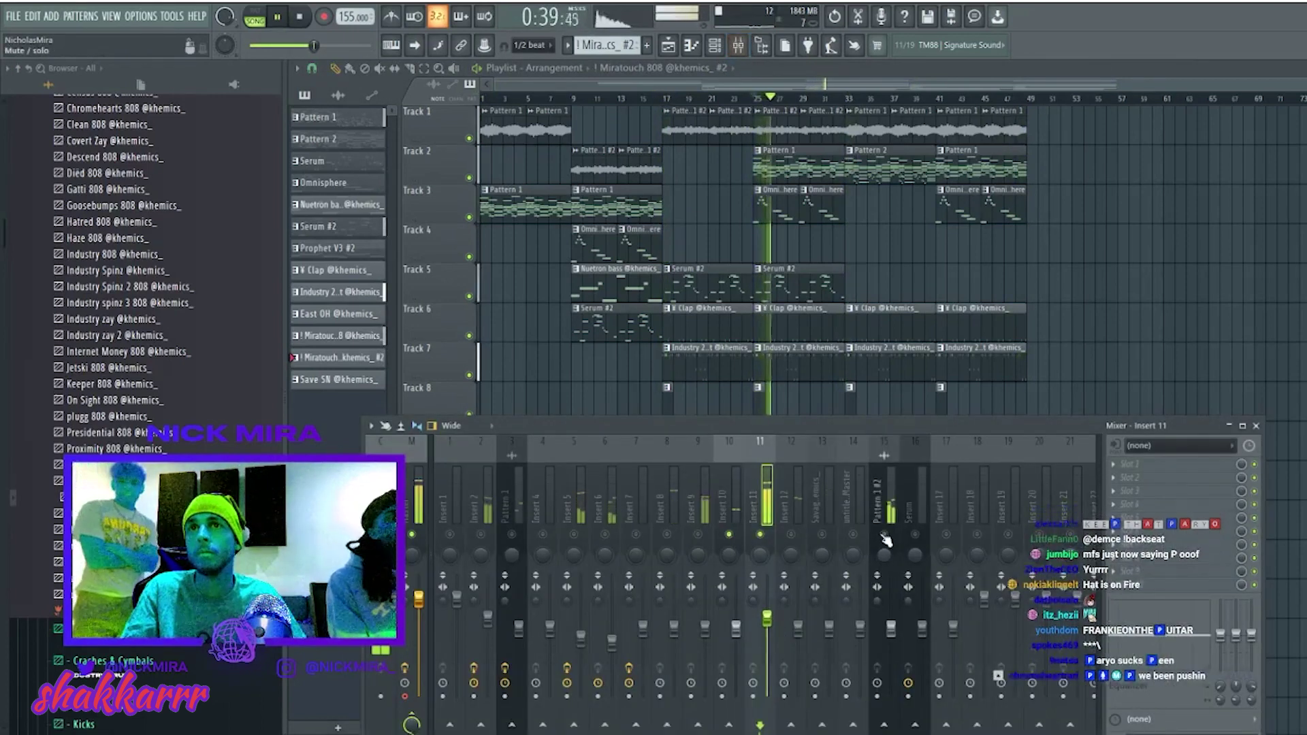
click(893, 629)
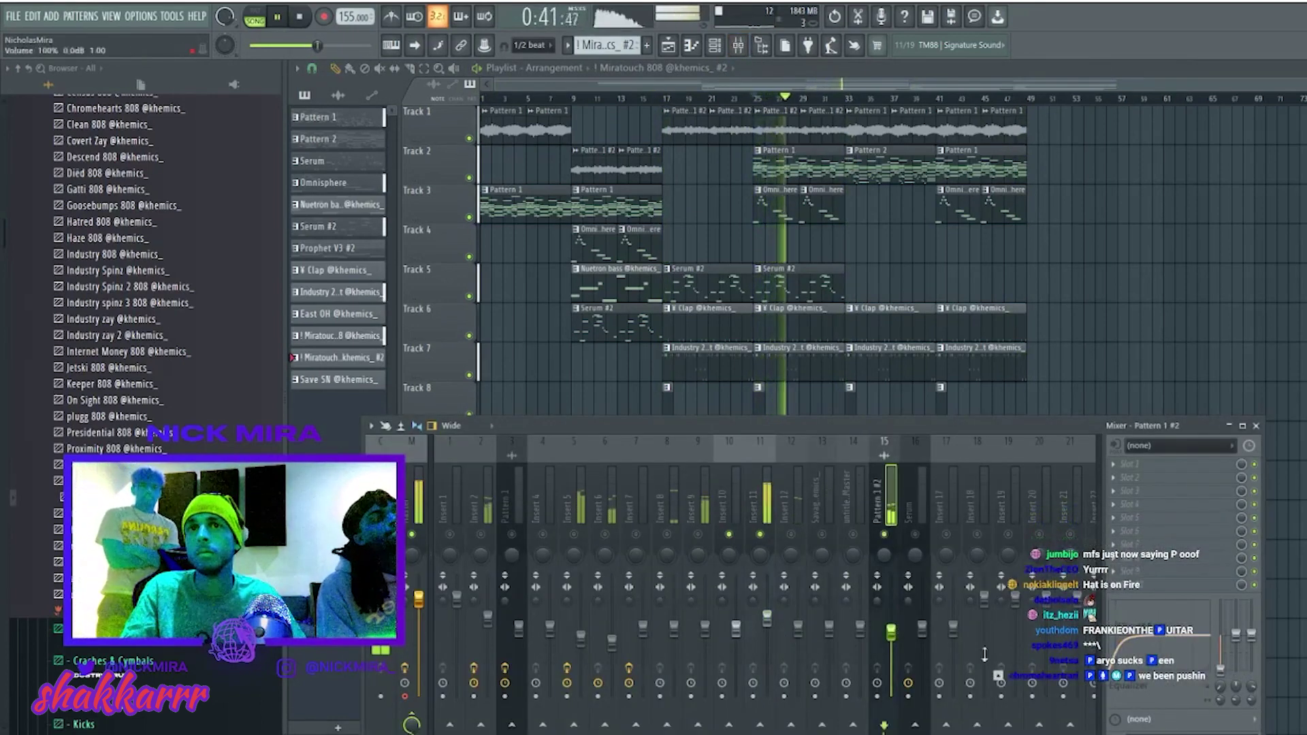
click(767, 619)
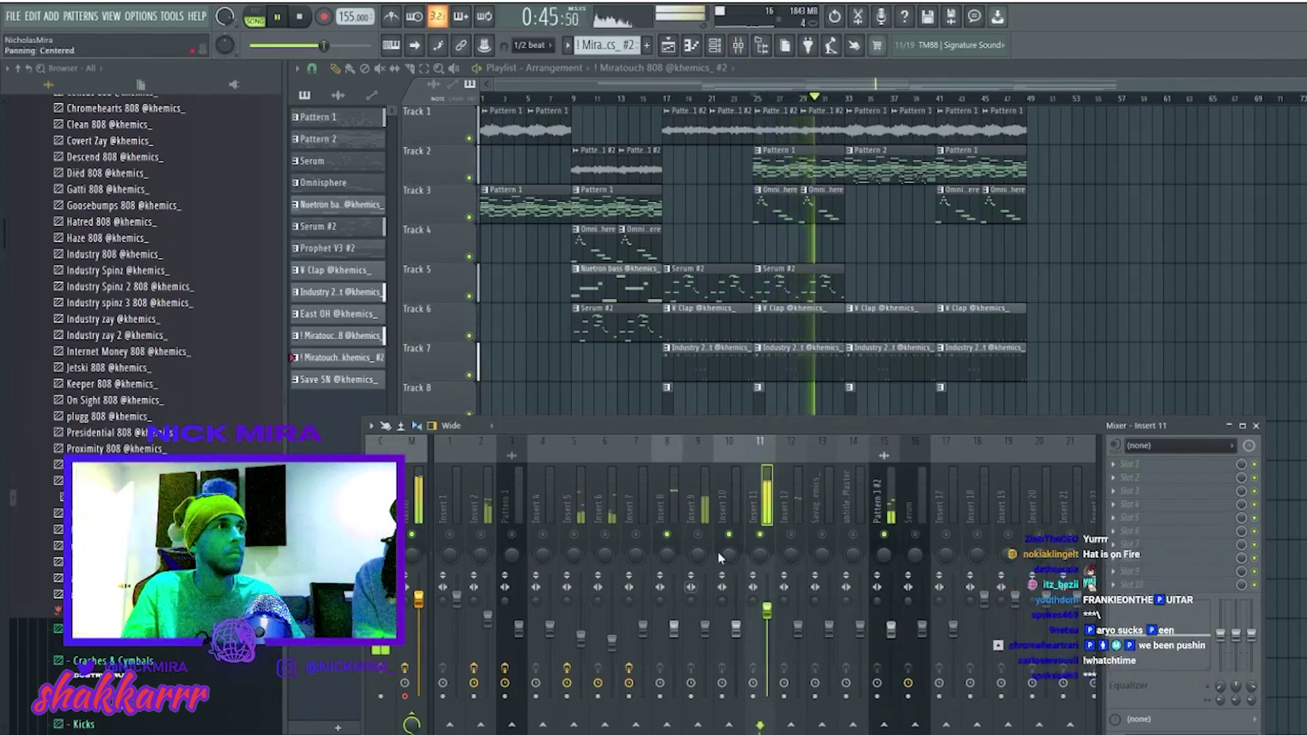
Unmute and balance inserts 8, 6, 5, 2 and 9, with insert 8 at 63% and inserts 5 and 2 lowered.
click(674, 633)
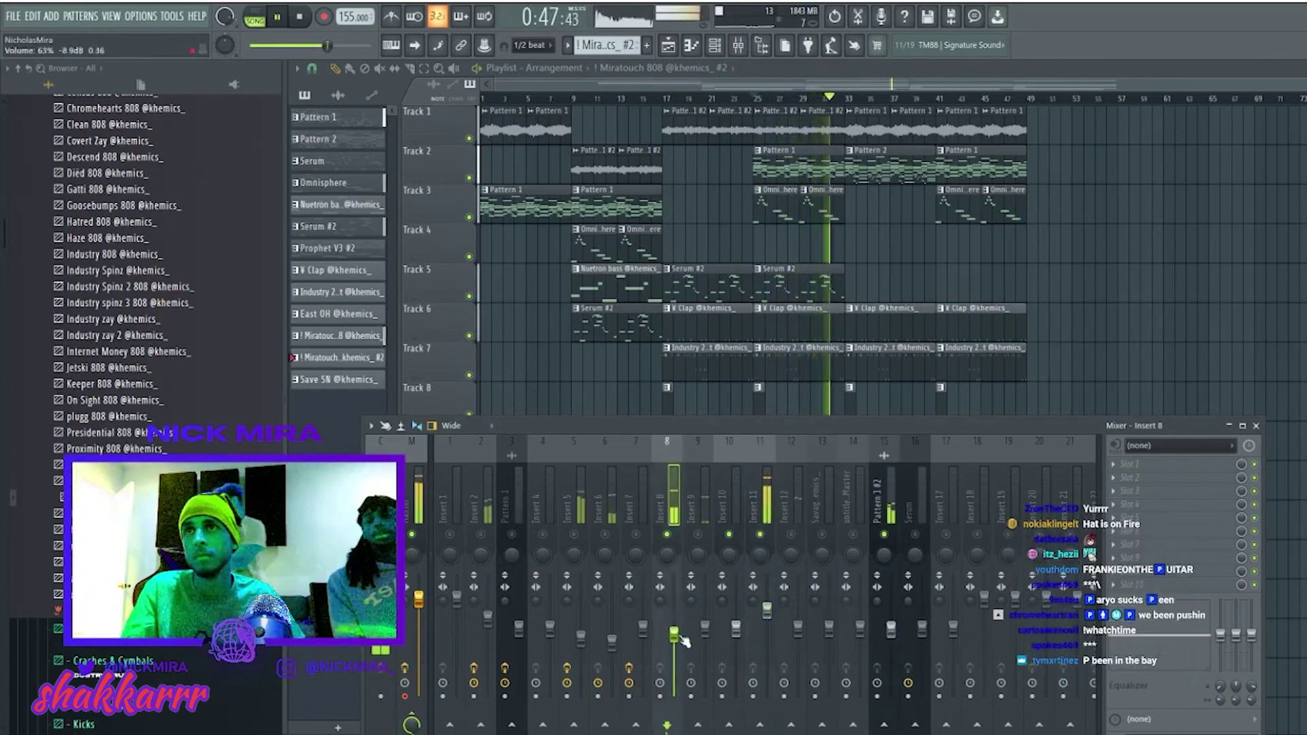
click(613, 643)
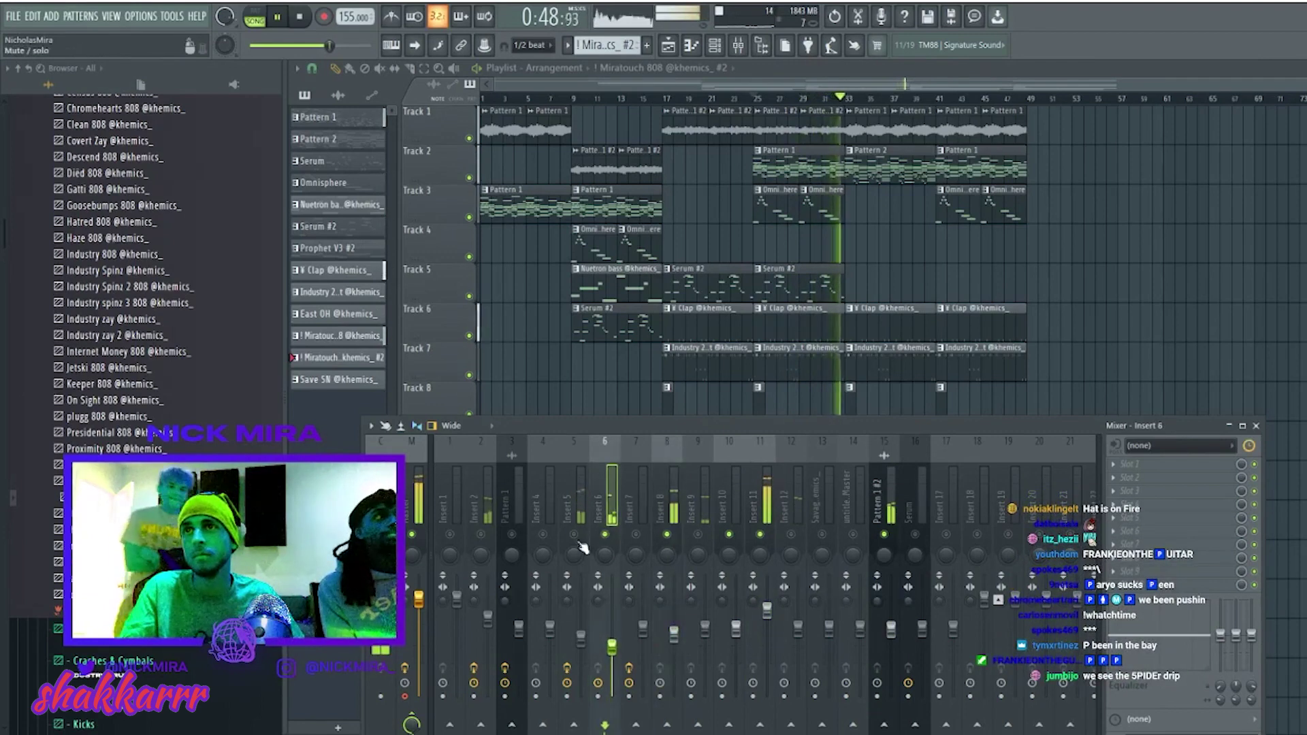
click(583, 638)
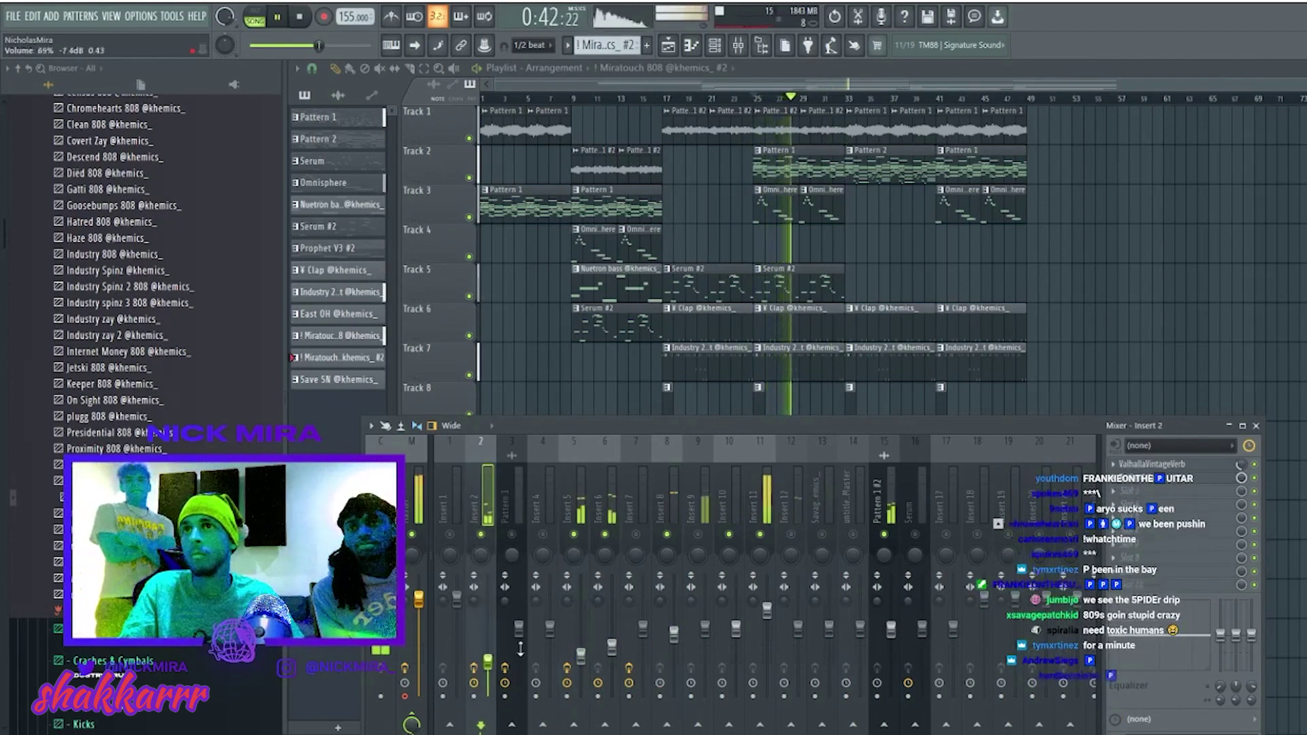
drag(705, 633, 707, 642)
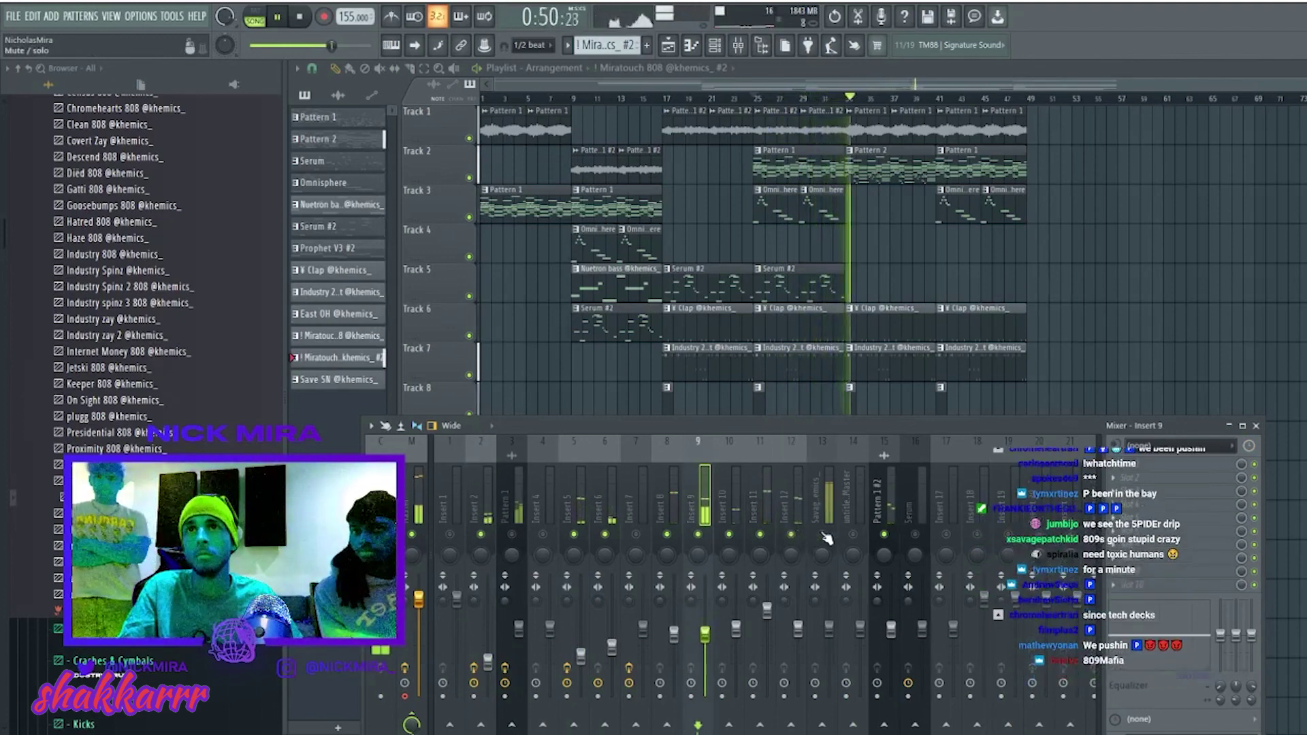
Balance the Savage 808 insert against insert 11, setting the Savage 808 to about 76% volume.
click(828, 640)
drag(772, 625, 772, 644)
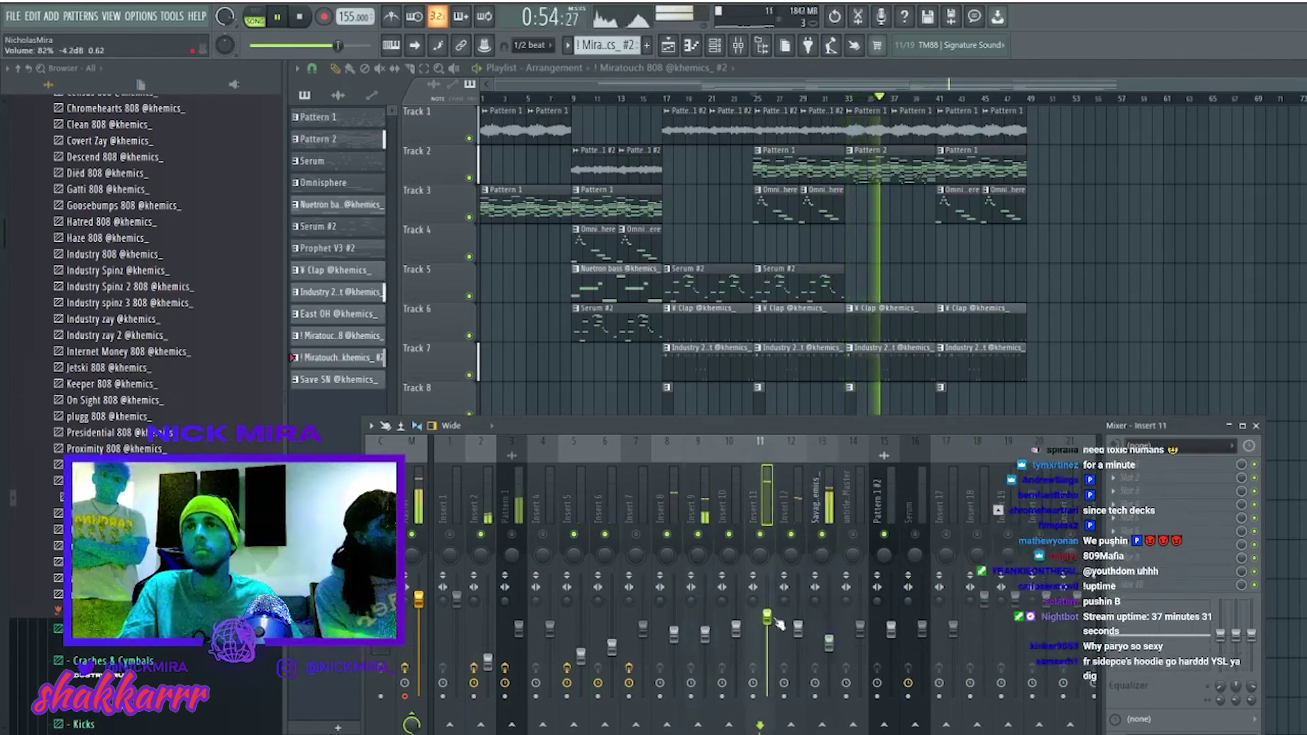
drag(831, 641, 829, 614)
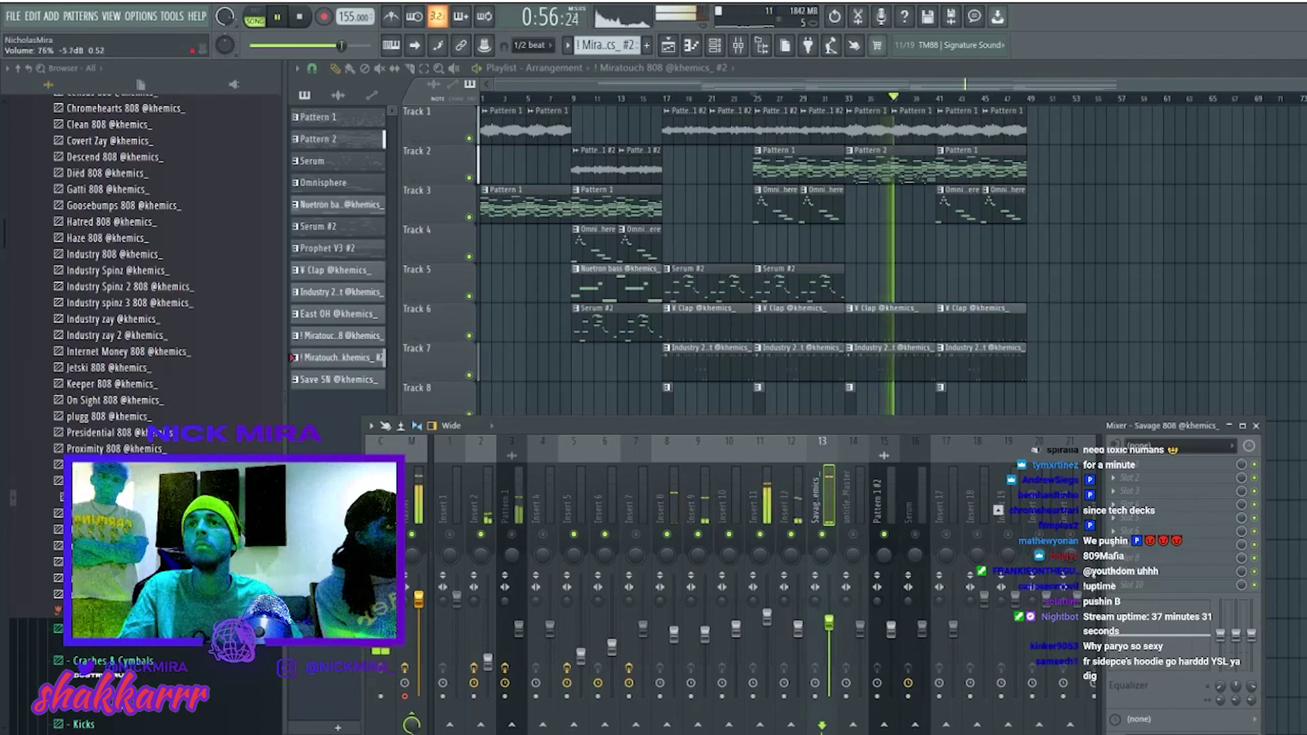
click(767, 614)
Raise insert 2's level, lower the Pattern 1 insert slightly and set insert 4 to 64% volume.
drag(488, 659, 487, 646)
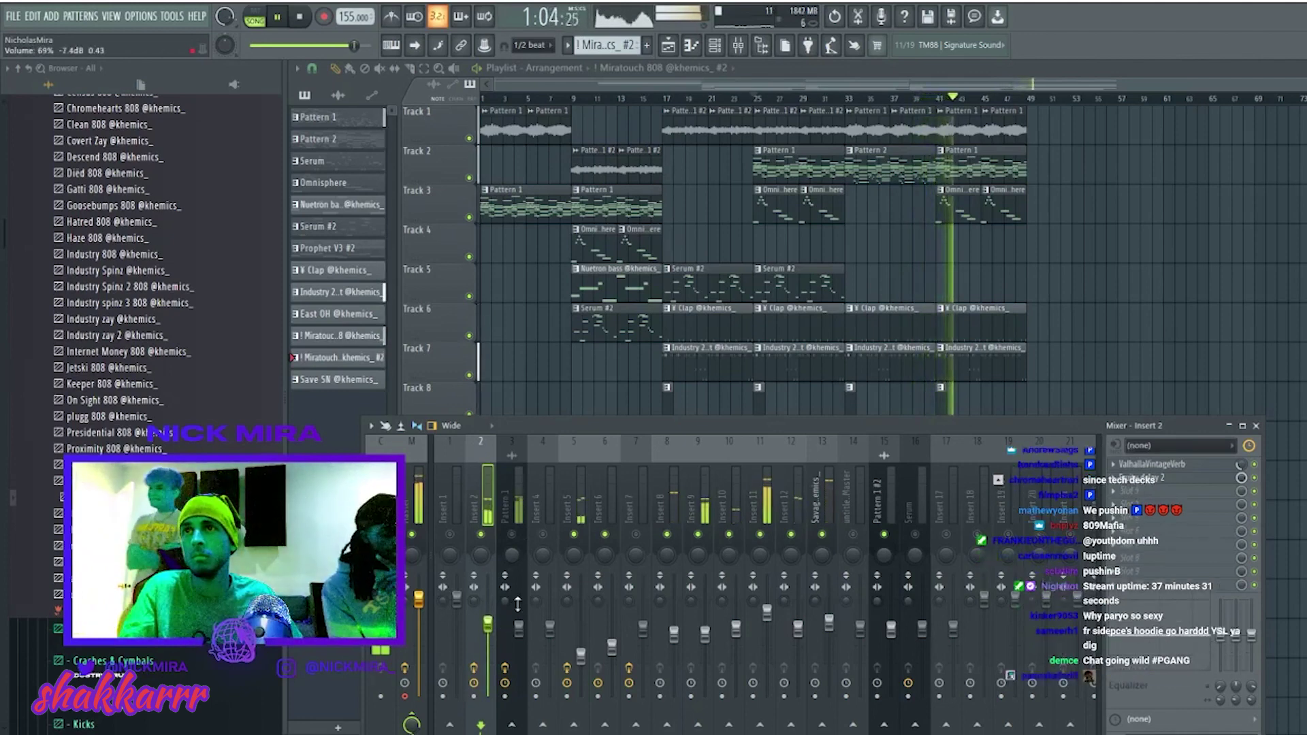
click(579, 543)
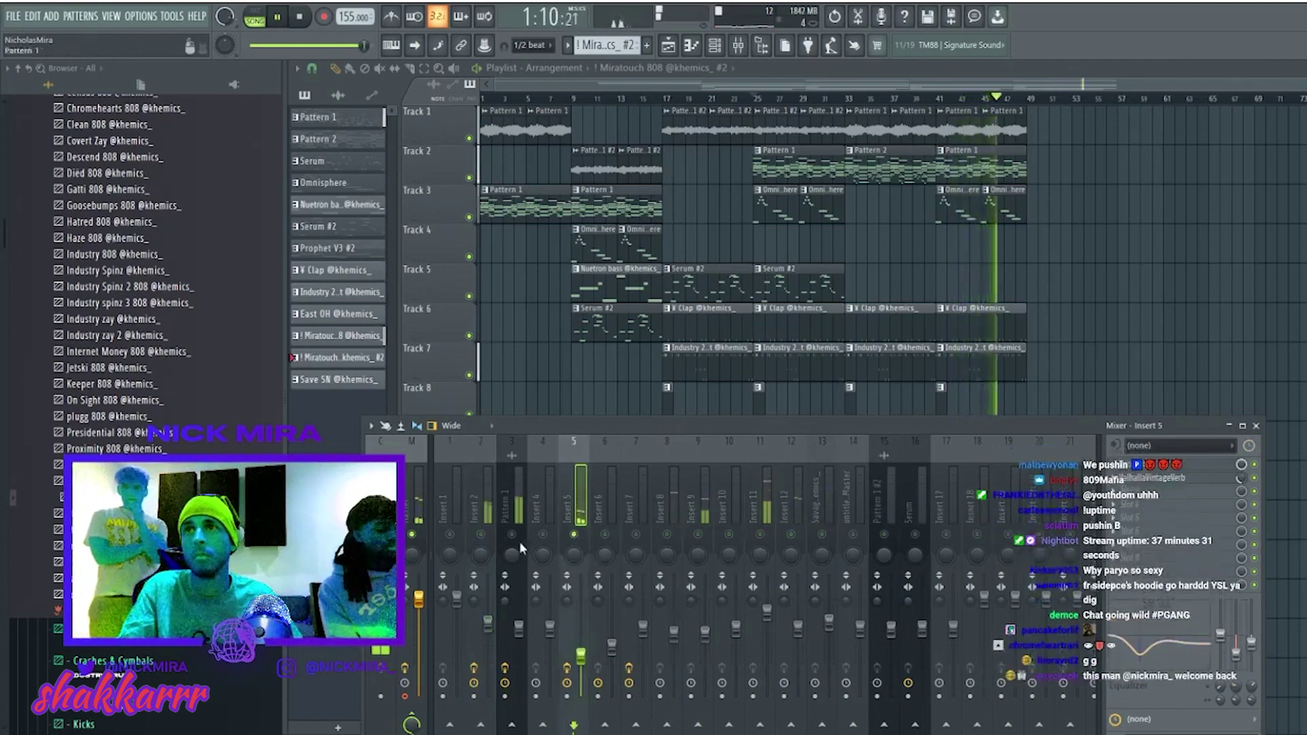
click(488, 624)
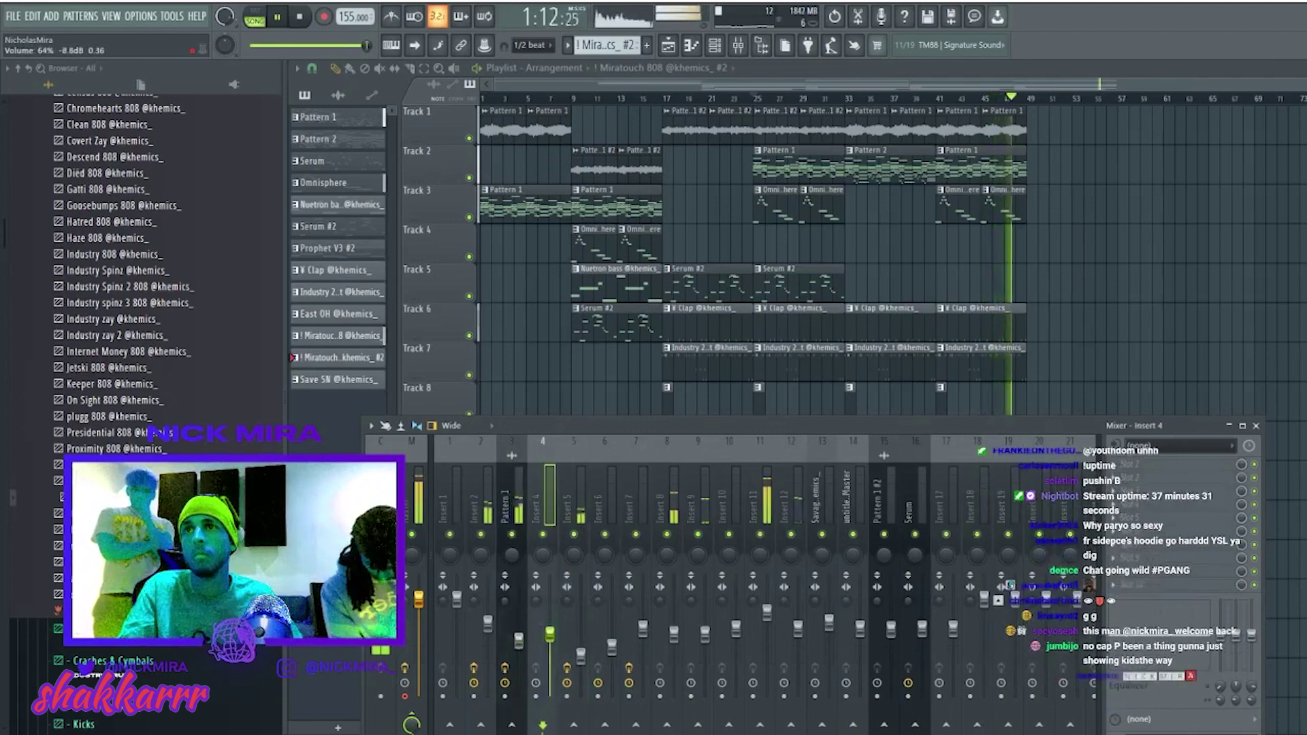
Raise the Master's Fruity Limiter gain to about 6.3 dB and add a Fruity soft clipper to the Master chain.
key(Left)
key(Left)
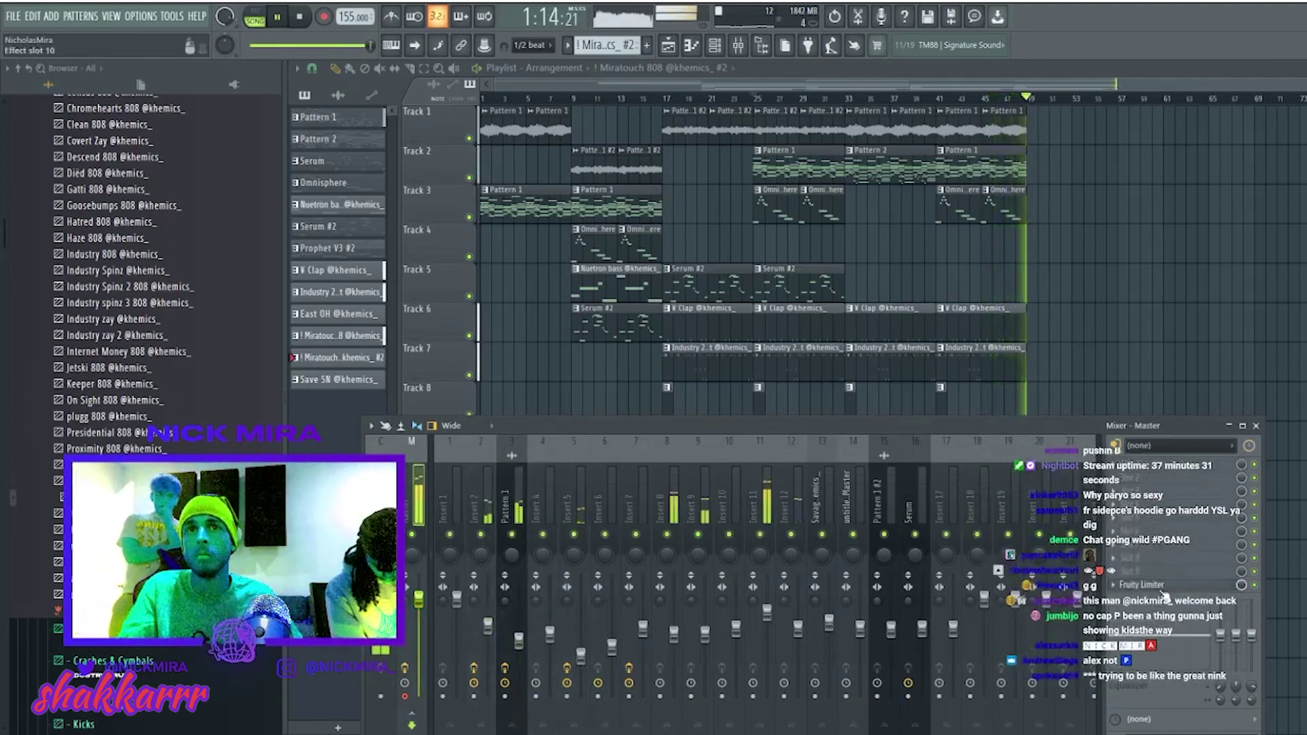
click(1157, 587)
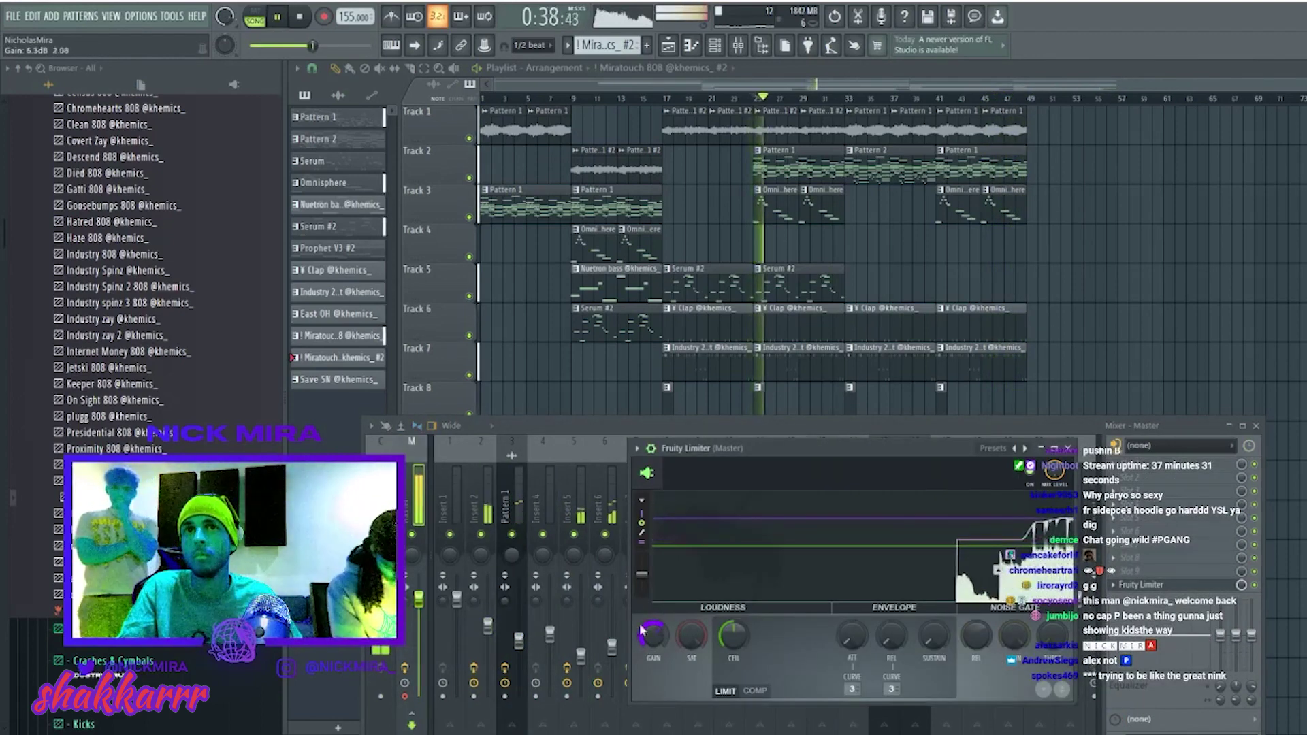
click(1183, 589)
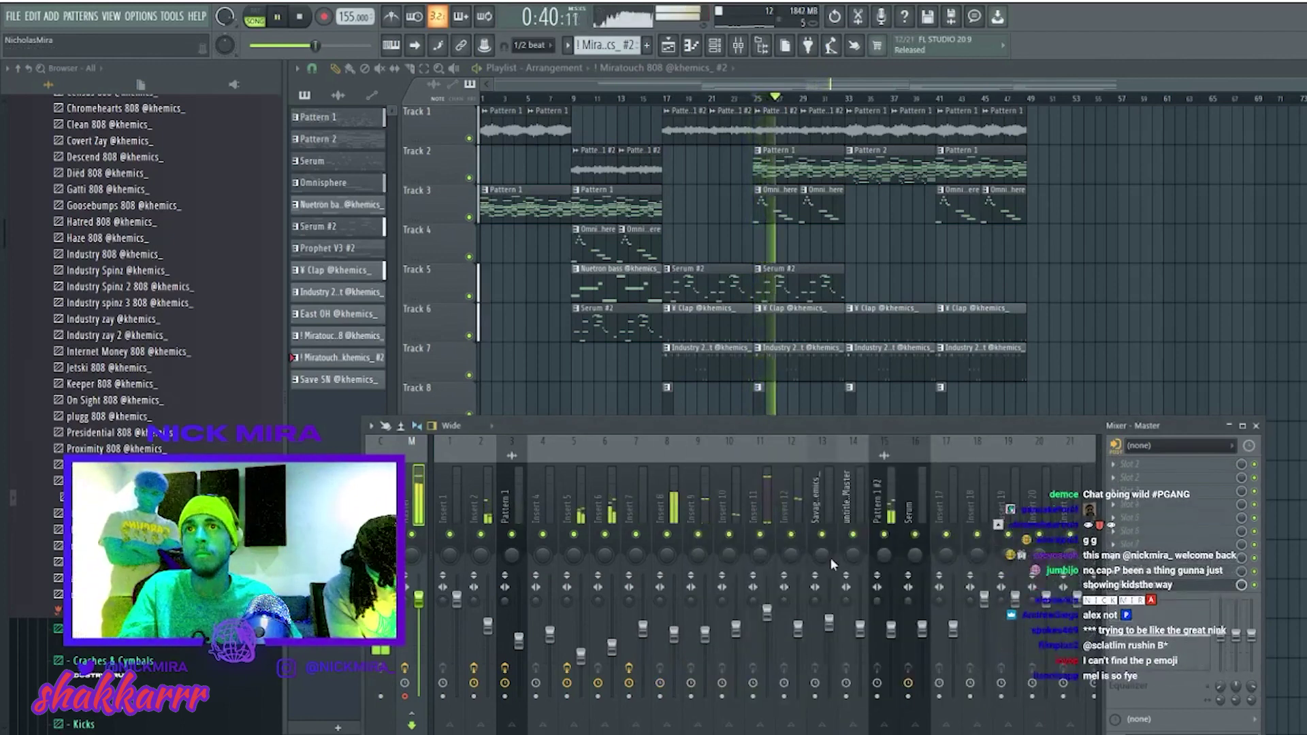
click(1169, 574)
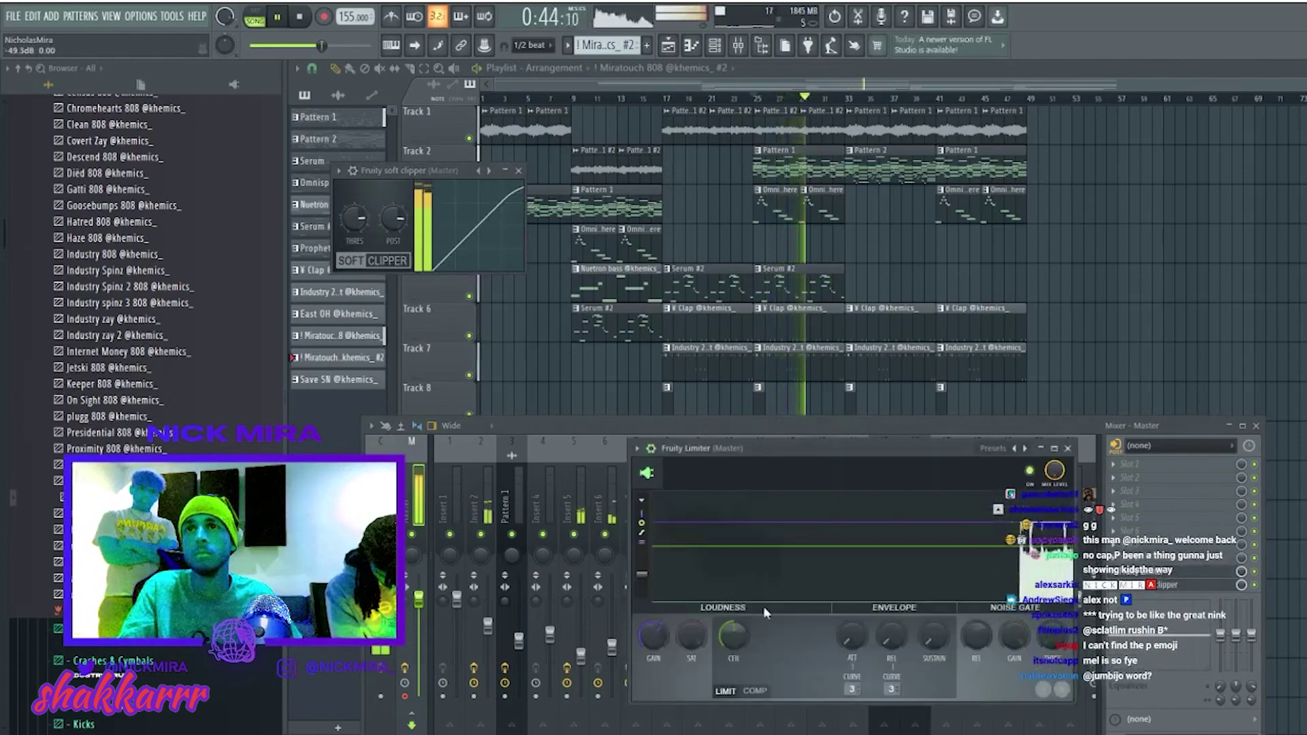
Try project tempos of 157 and 158 BPM and return to 155 BPM.
key(F12)
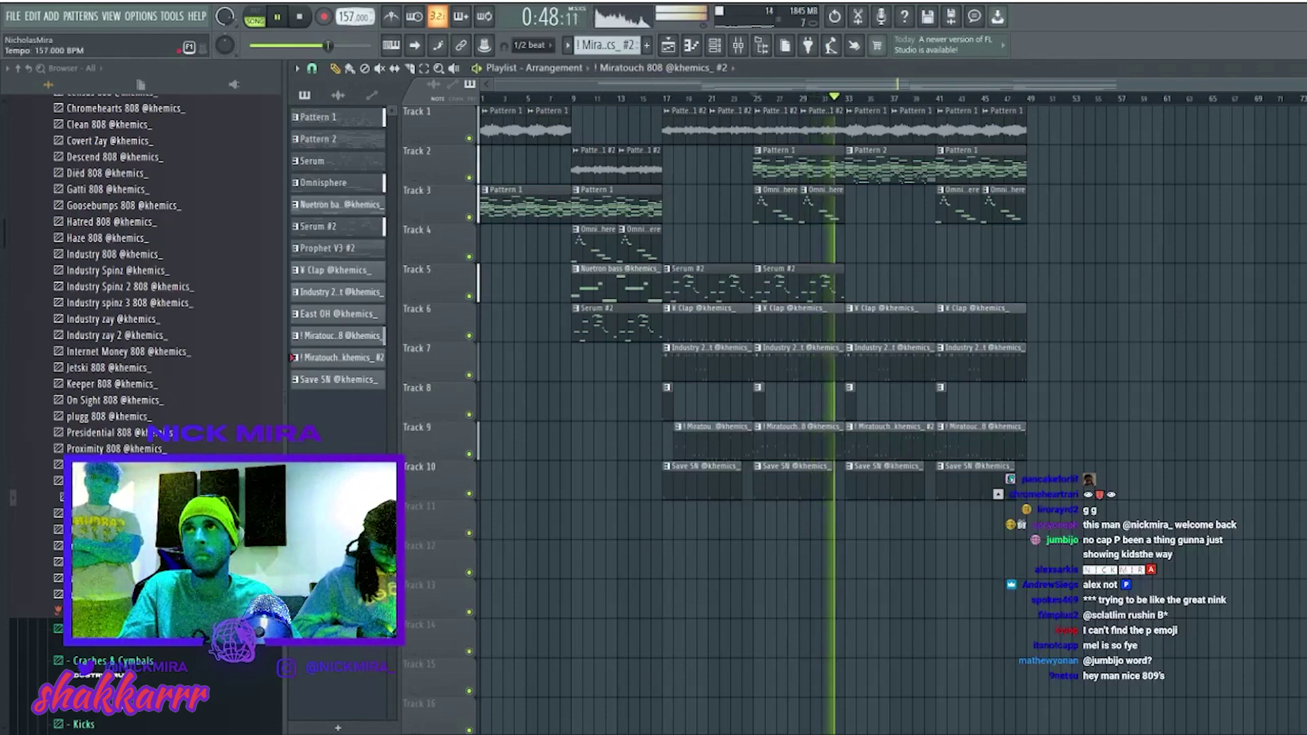
scroll(347, 16, up, 1)
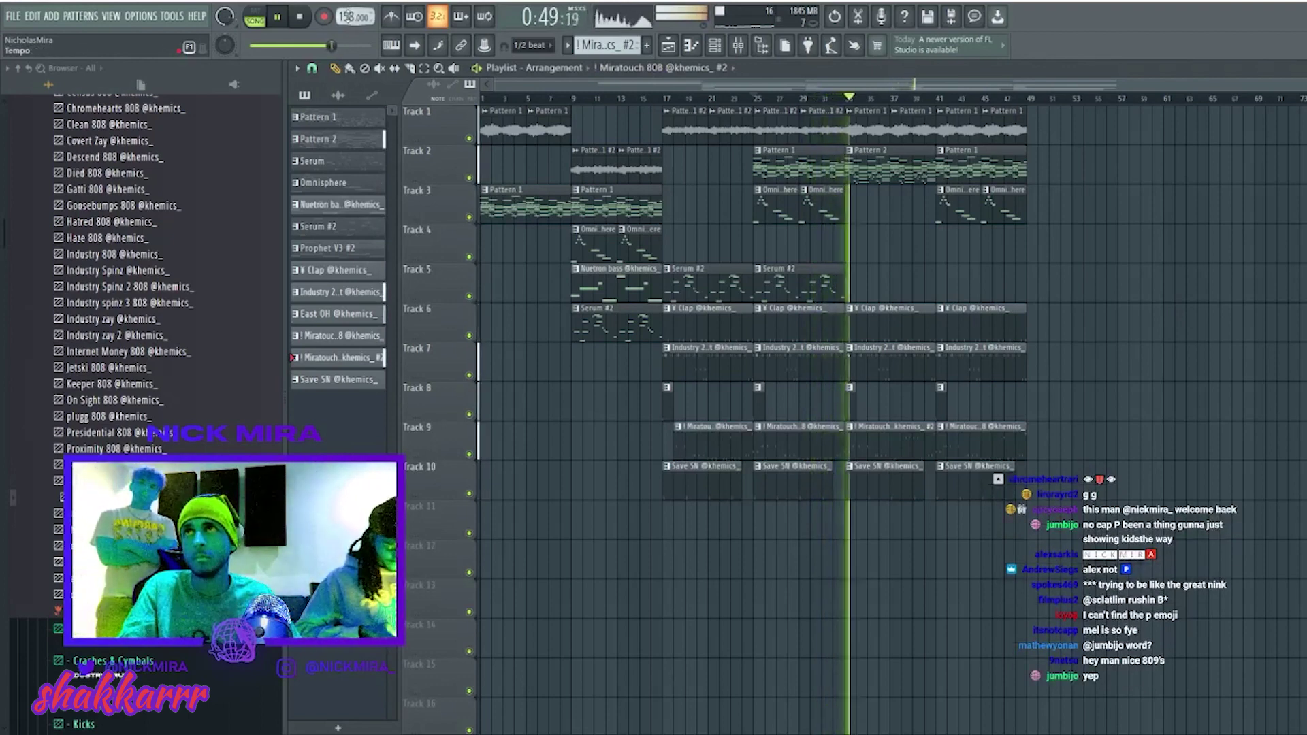
scroll(354, 17, down, 2)
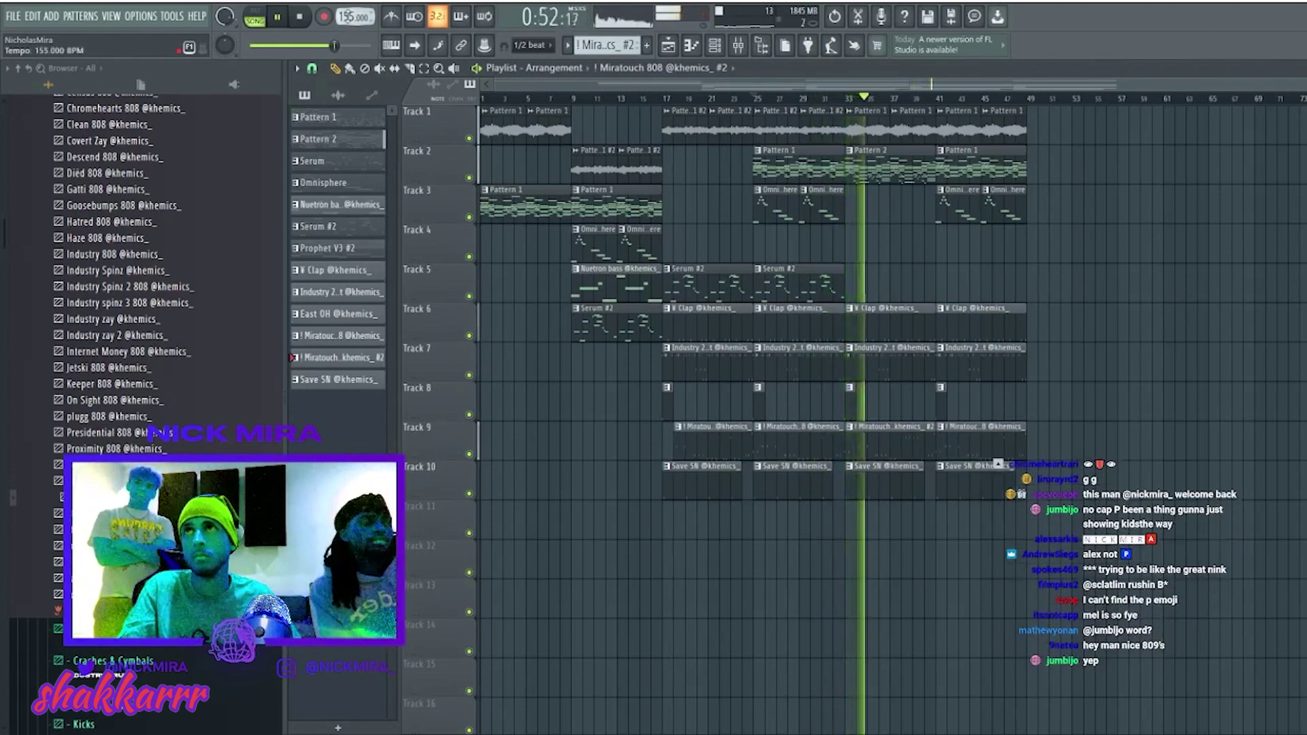
Replay the arrangement from bar 33 and check its clips and the channel rack.
click(854, 100)
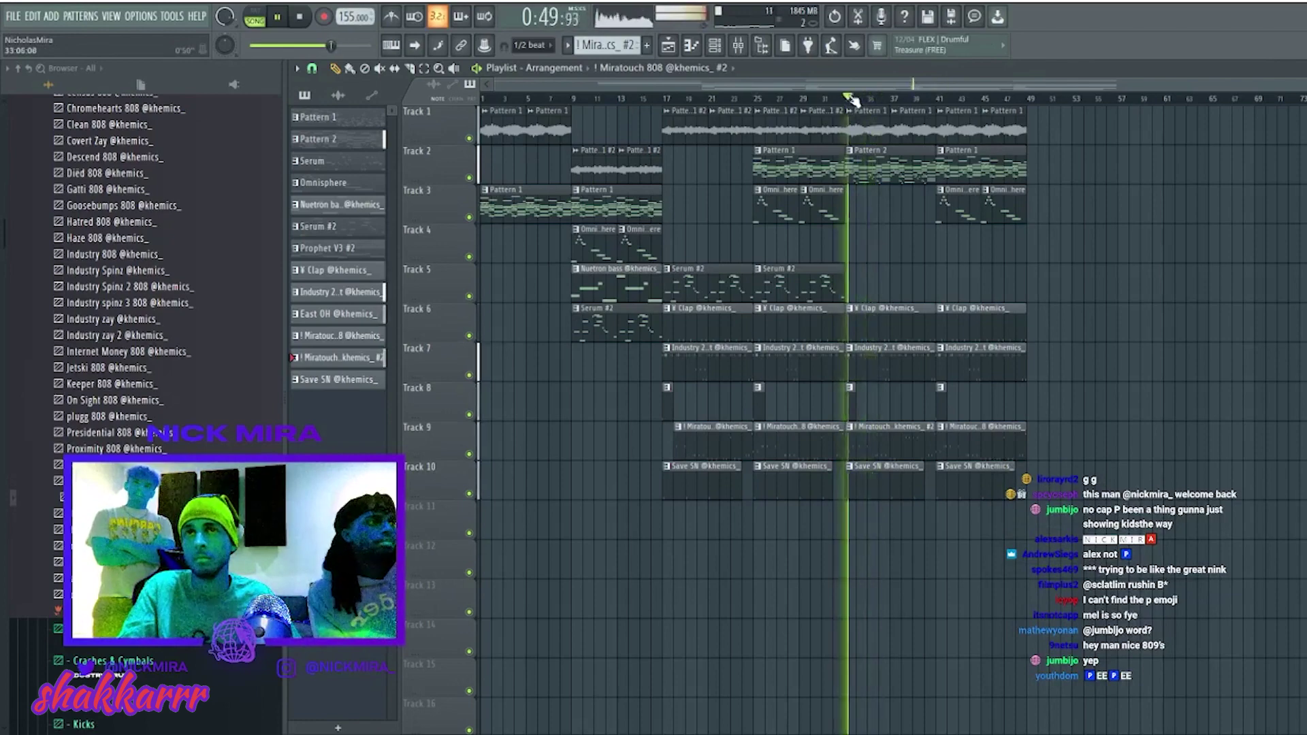
scroll(949, 269, up, 2)
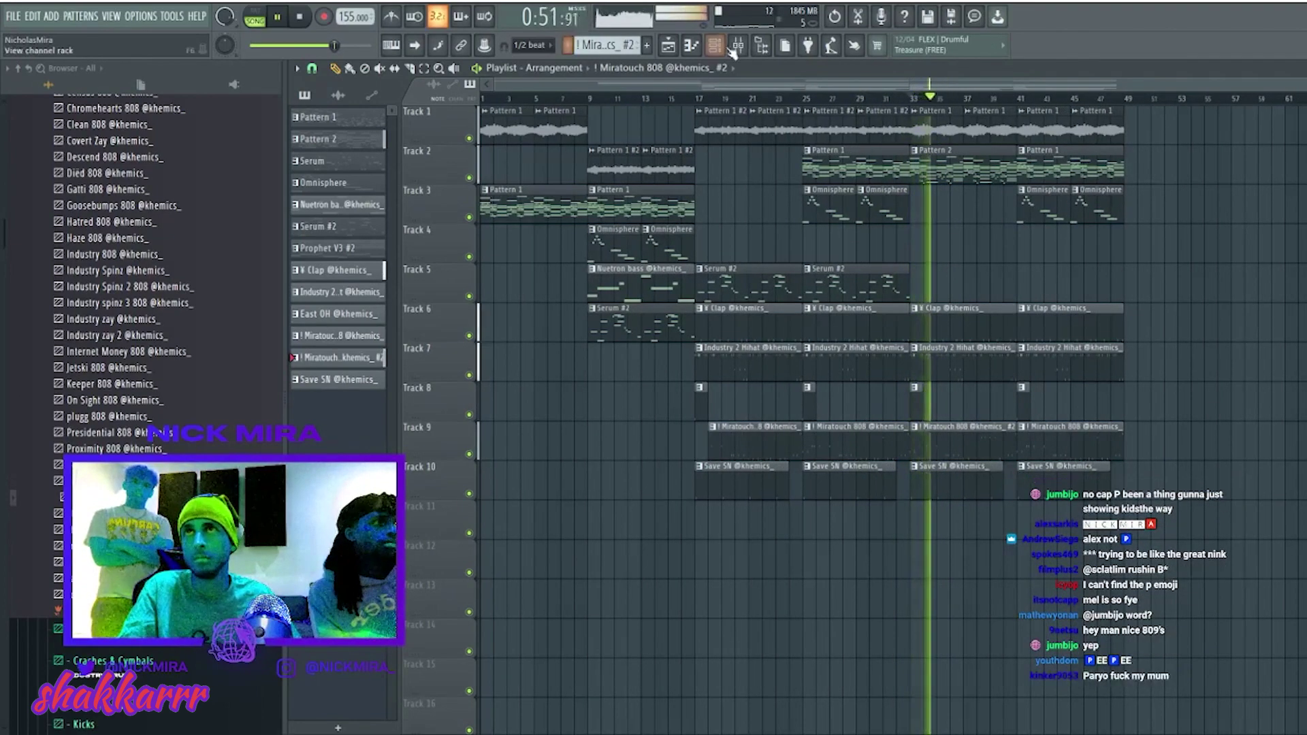
key(F6)
key(F6)
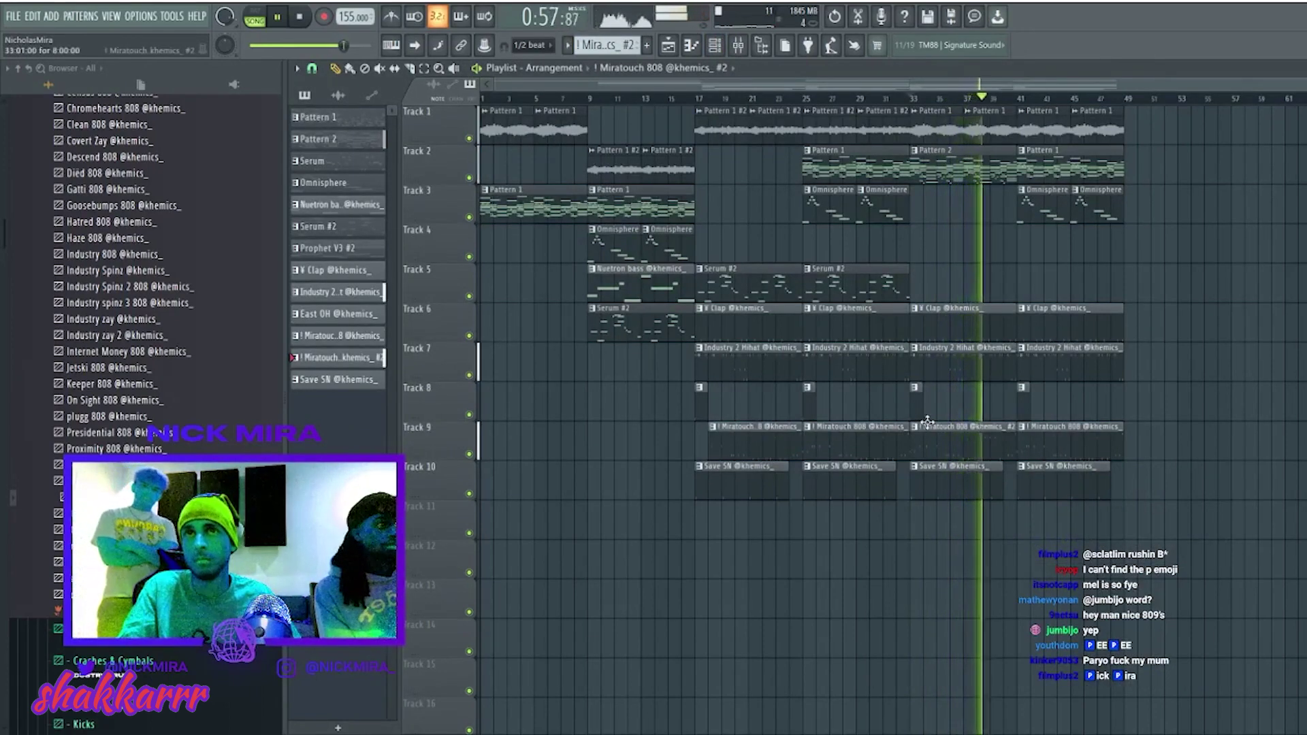
Lower the two C#6 Savage 808 notes in bar 7 by one octave and compare them with the Miratouch 808 notes.
double_click(994, 431)
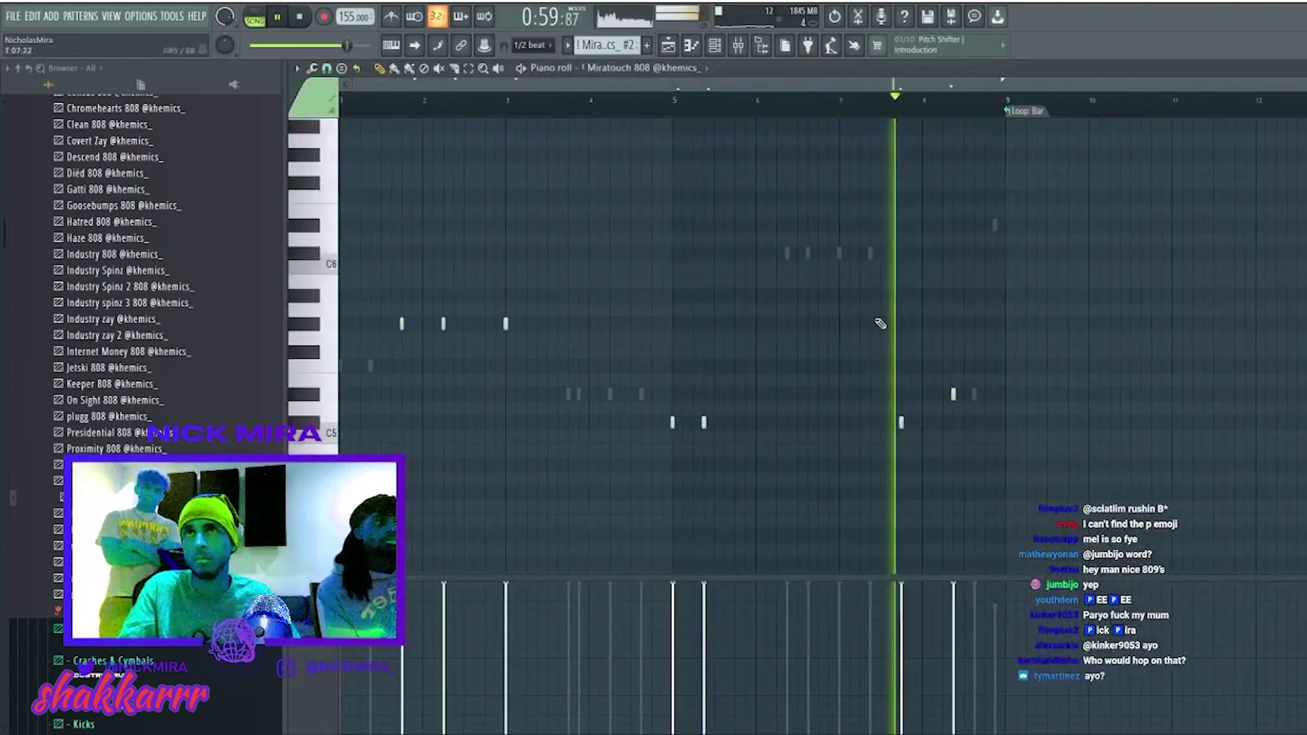
double_click(843, 252)
drag(817, 246, 941, 278)
key(ctrl+Down)
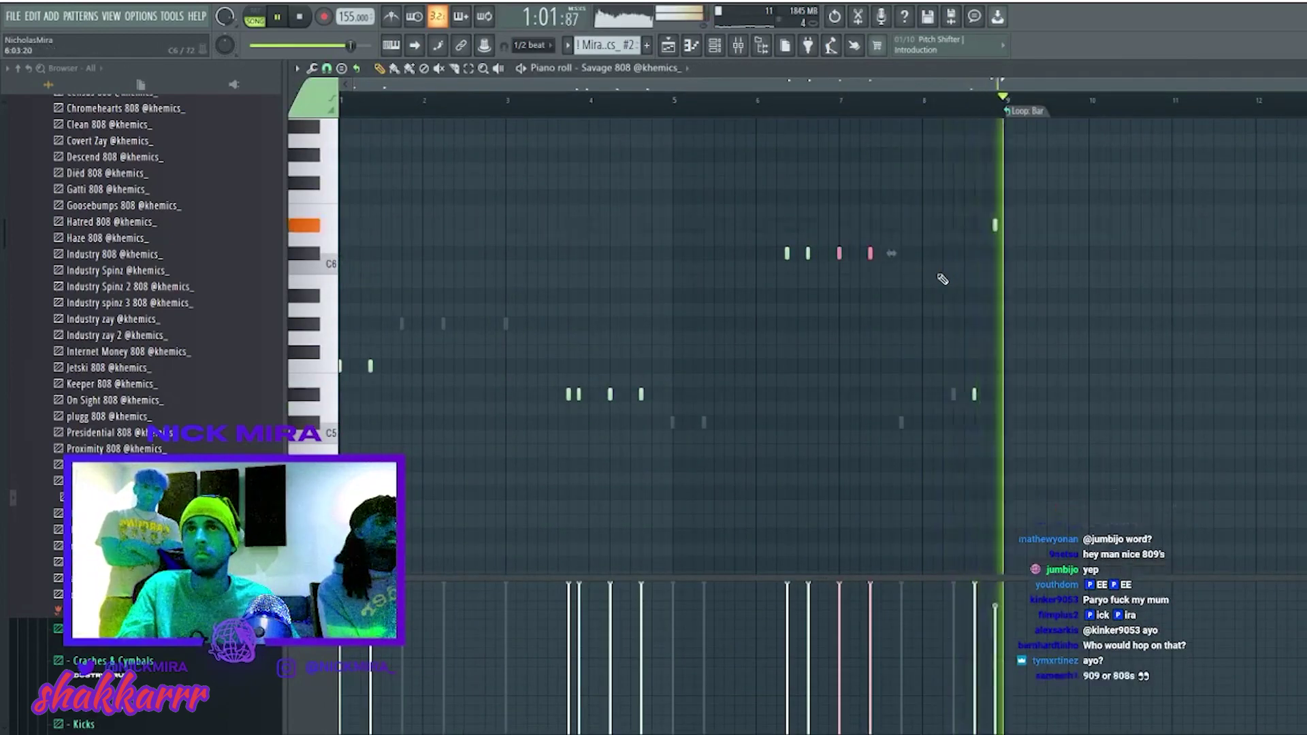
double_click(902, 422)
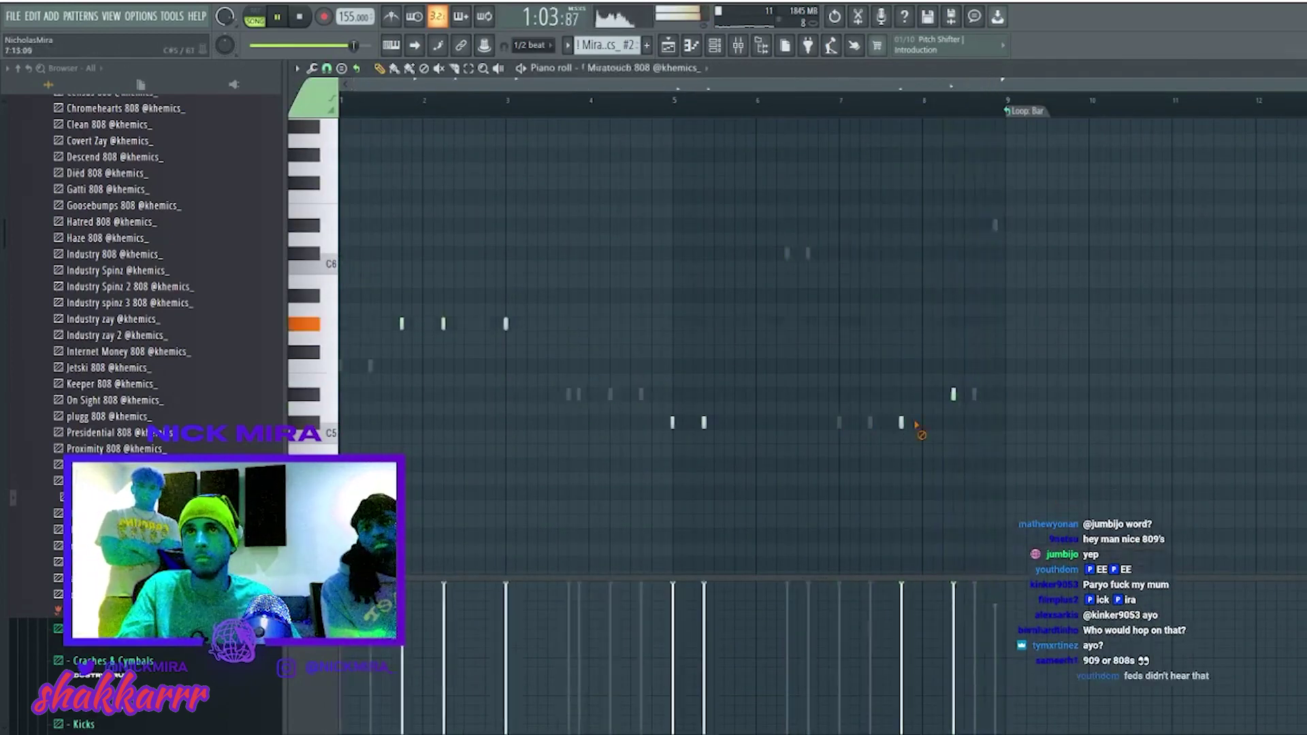
Switch to the Savage 808 notes and place a rapid rolled note on C#6 in bar 6, just before the two existing C#6 notes.
double_click(871, 423)
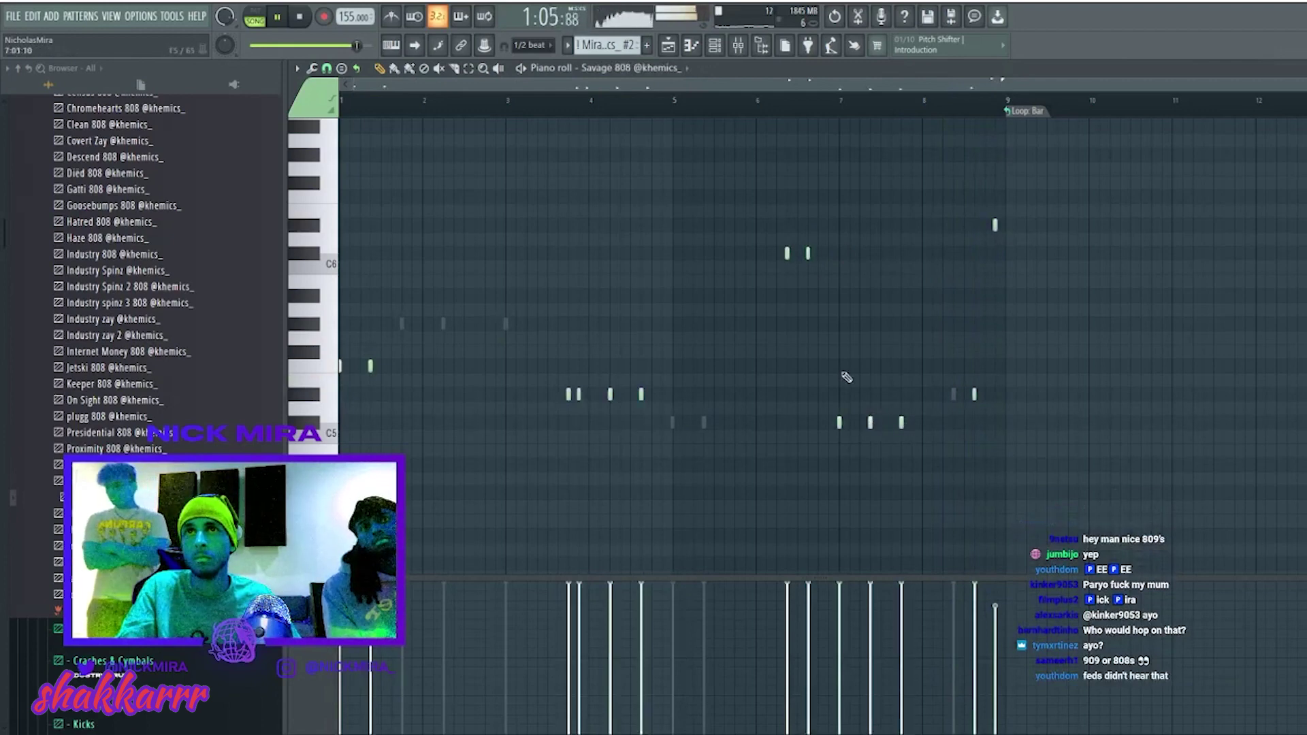
click(815, 423)
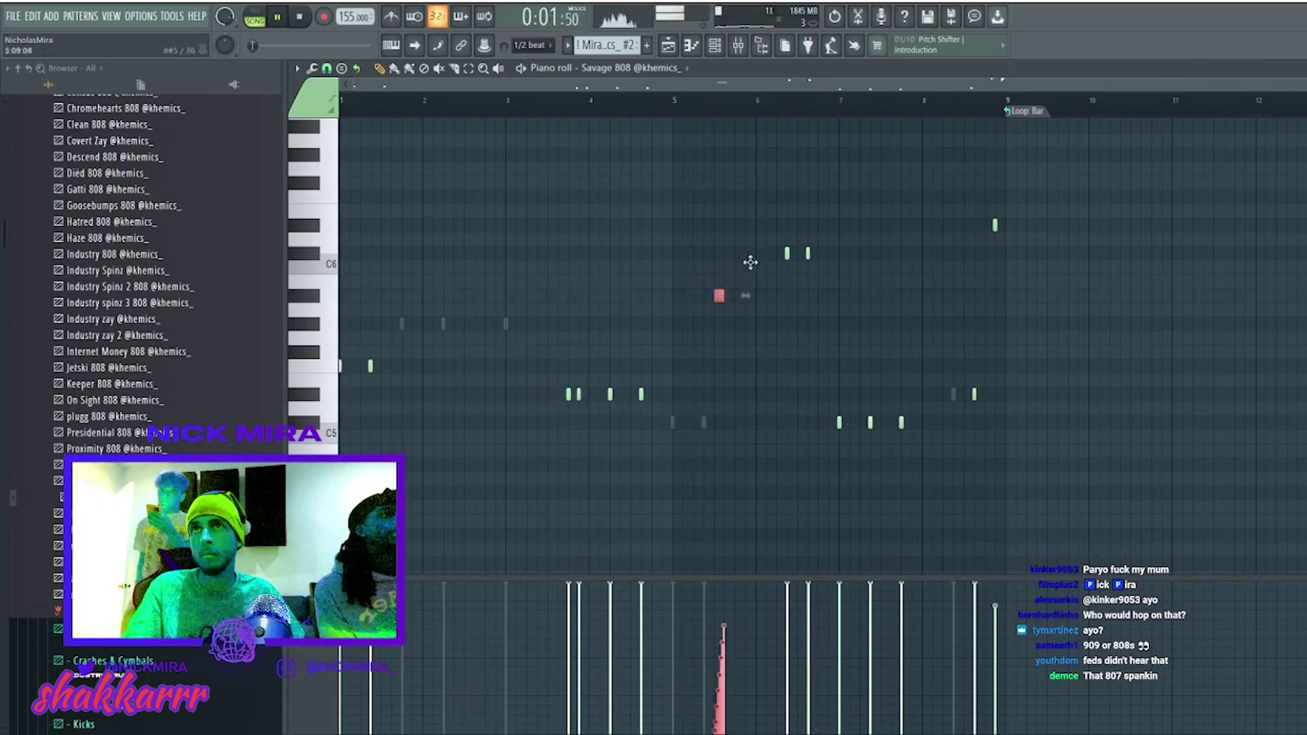
click(734, 100)
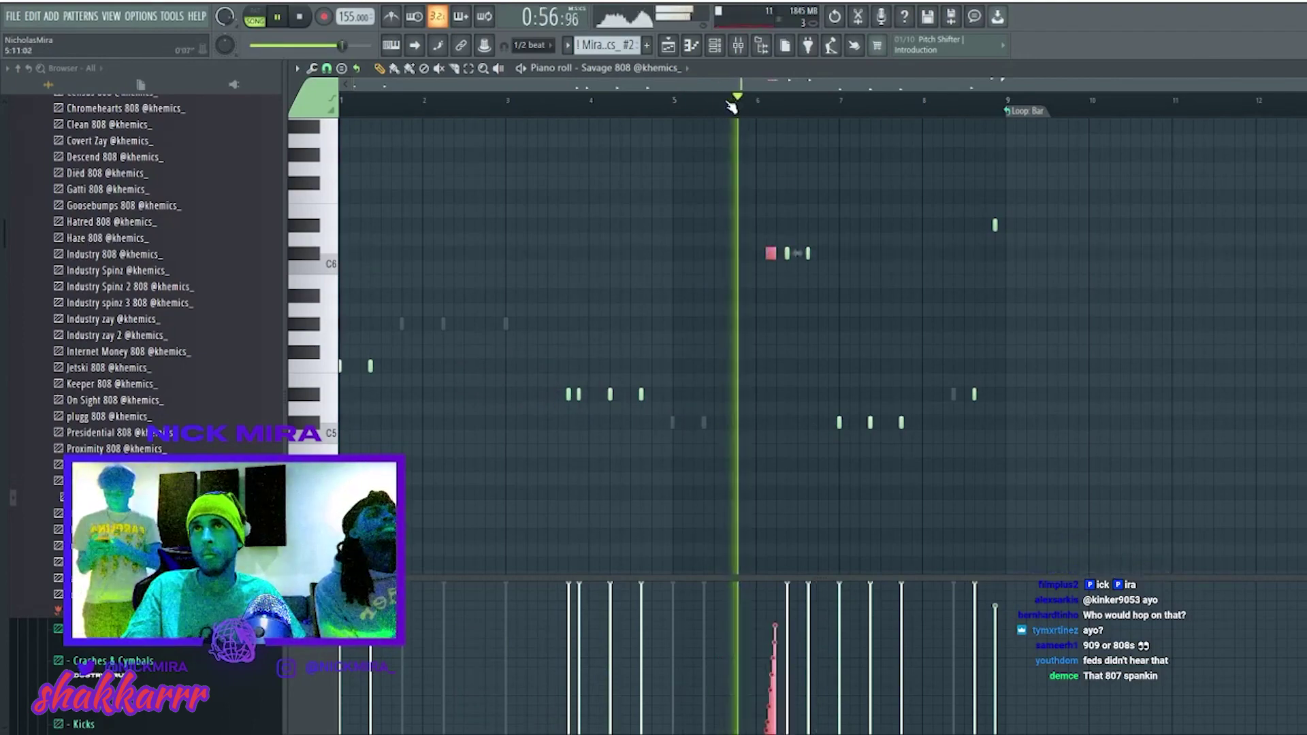
scroll(725, 272, up, 3)
drag(843, 255, 930, 364)
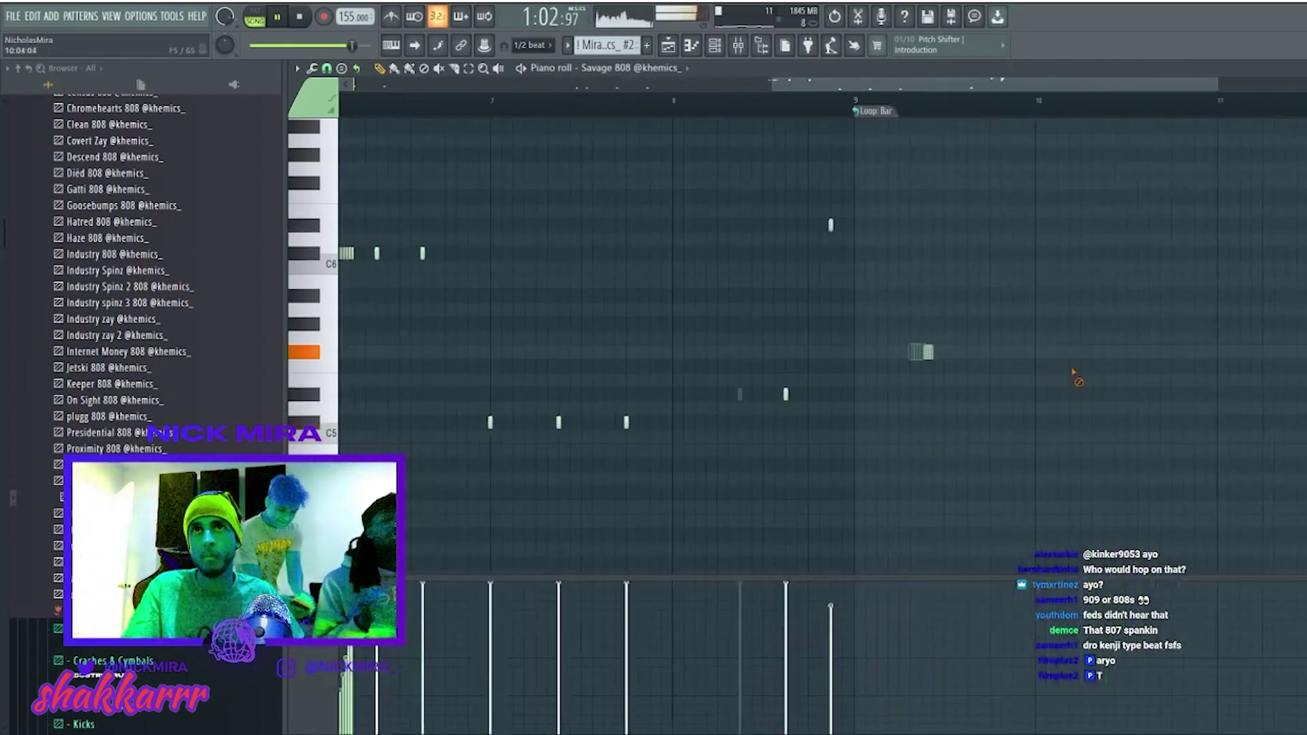
Try the bar 6 roll and its two neighbouring C#6 notes one octave lower and replay the passage.
key(space)
scroll(996, 129, down, 3)
drag(739, 243, 848, 286)
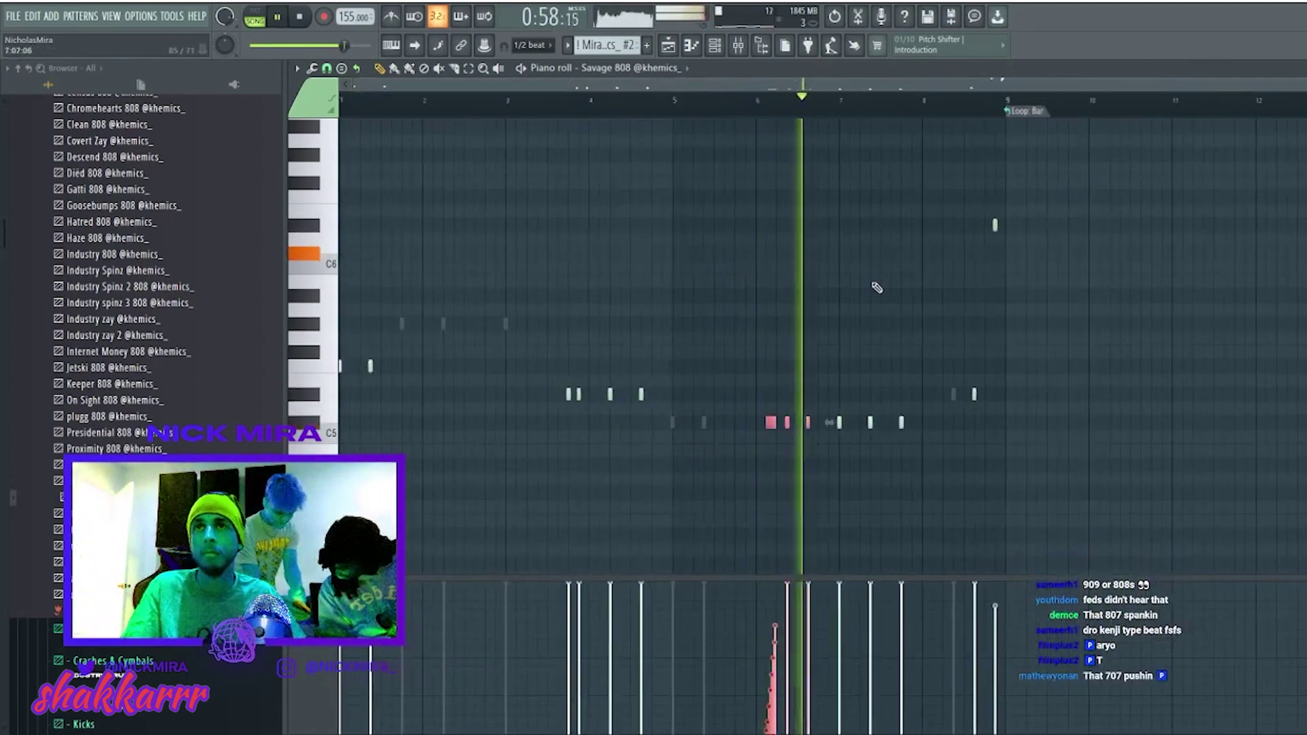
key(ctrl+Down)
key(space)
key(space)
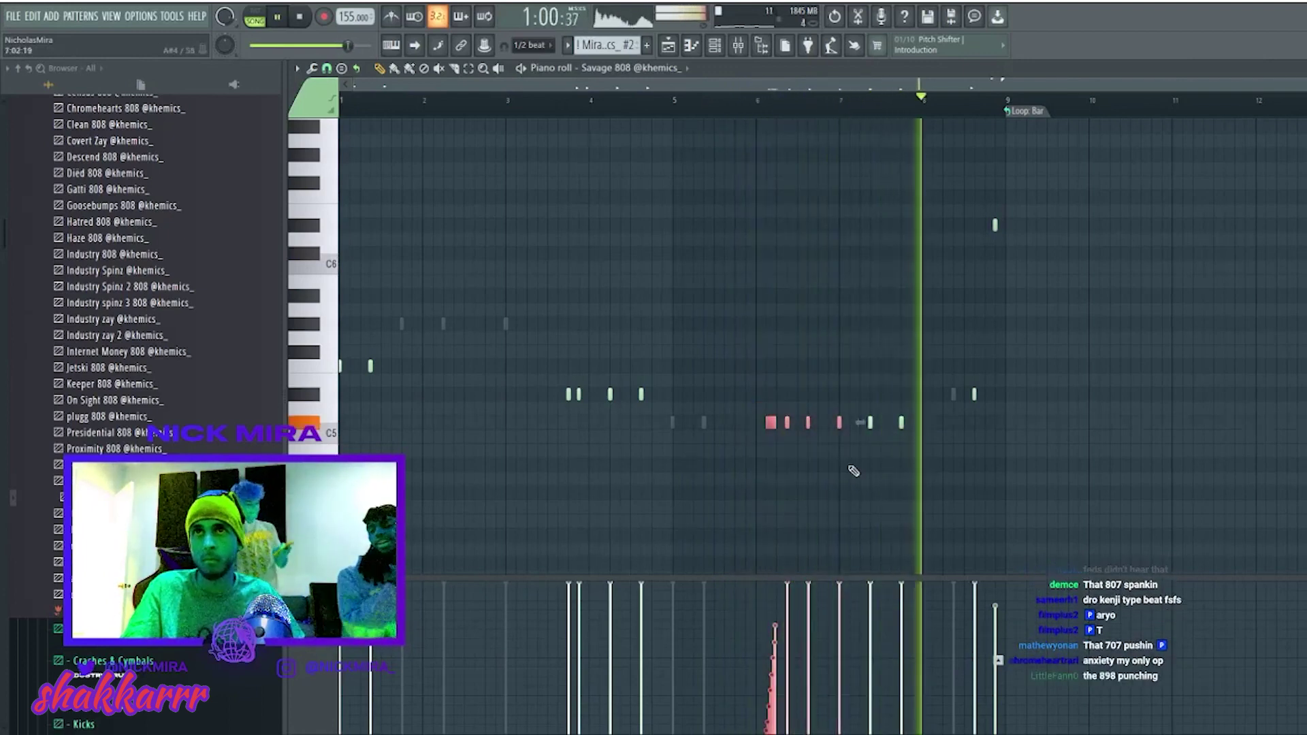
Raise the bar 6 roll and the notes up to the start of bar 7 one octave, and return the bar 7 note to C#5.
key(ctrl+Up)
key(space)
key(space)
click(840, 253)
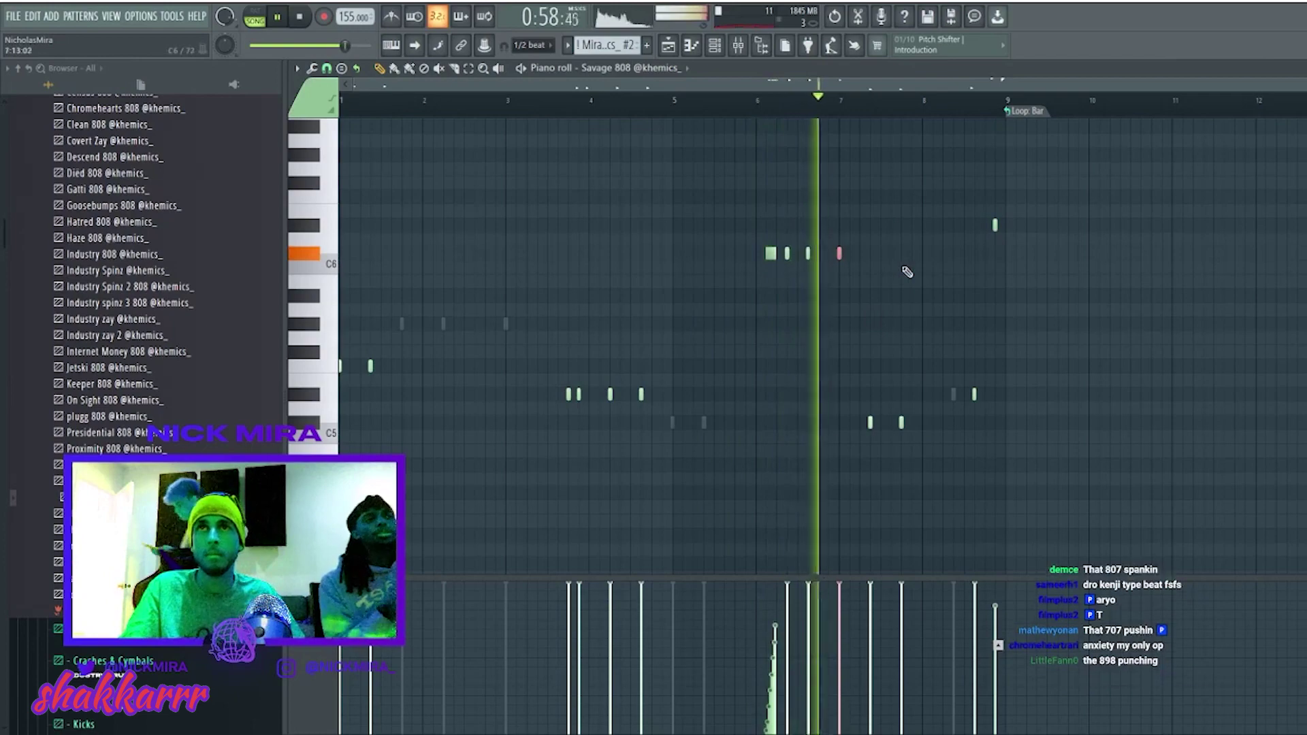
key(ctrl+Down)
Open the Savage 808 channel settings, check the attack time of its volume envelope, and return to the playlist.
key(F7)
click(402, 423)
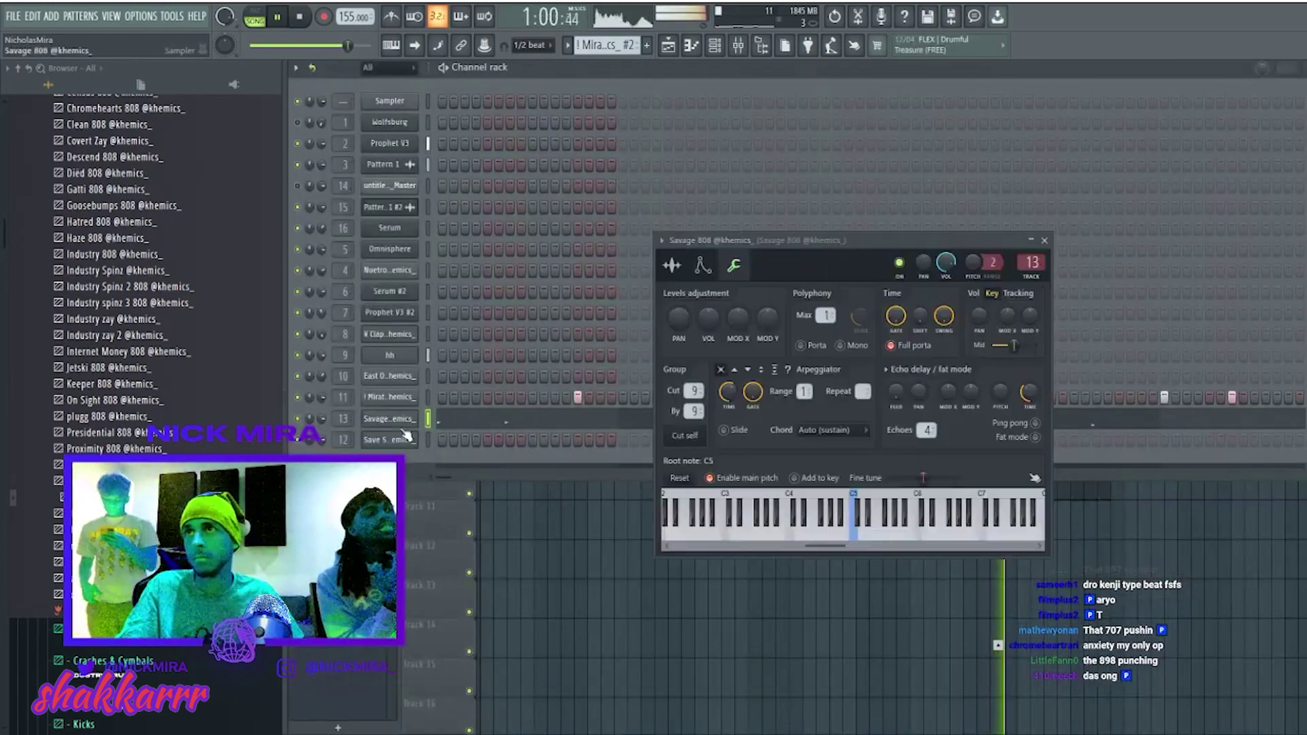
click(672, 266)
click(703, 267)
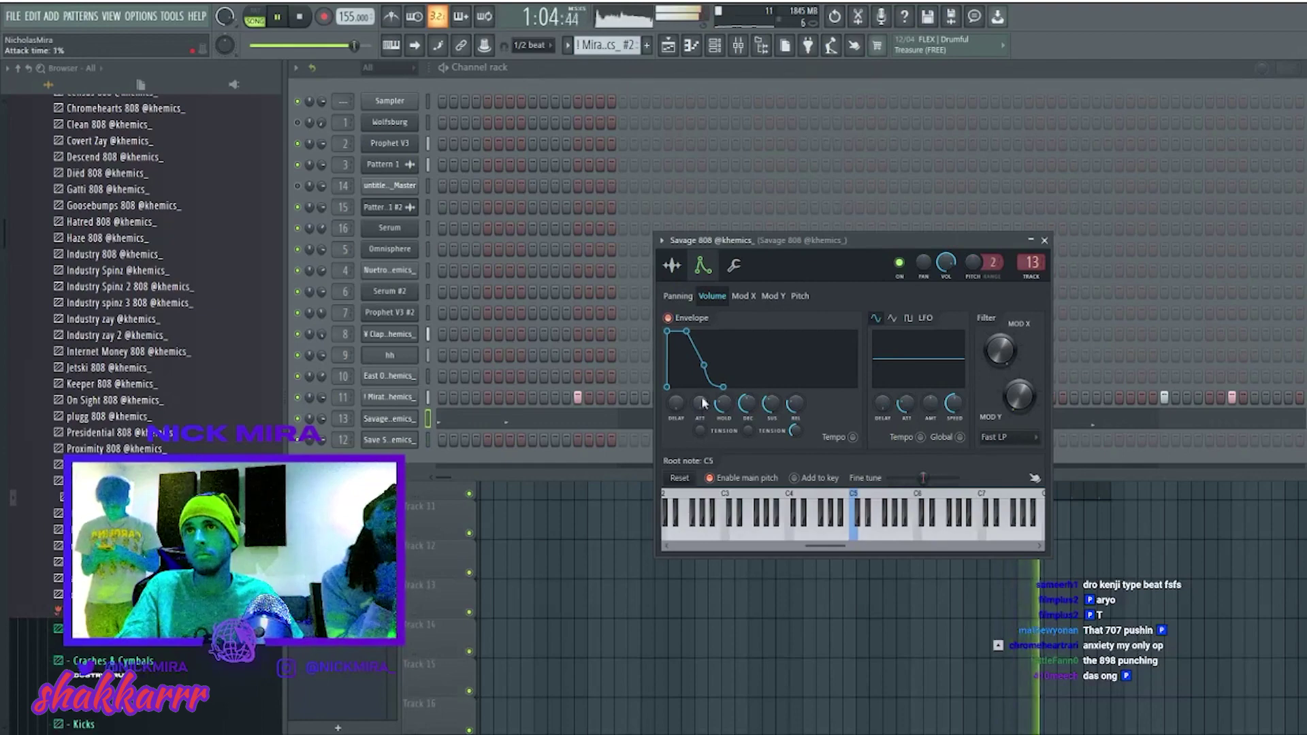
click(1044, 240)
key(F6)
Copy the opening Pattern 1 clips of Tracks 1 and 3 to bar 49.
drag(1222, 587, 702, 103)
drag(587, 225, 481, 109)
drag(532, 202, 1177, 202)
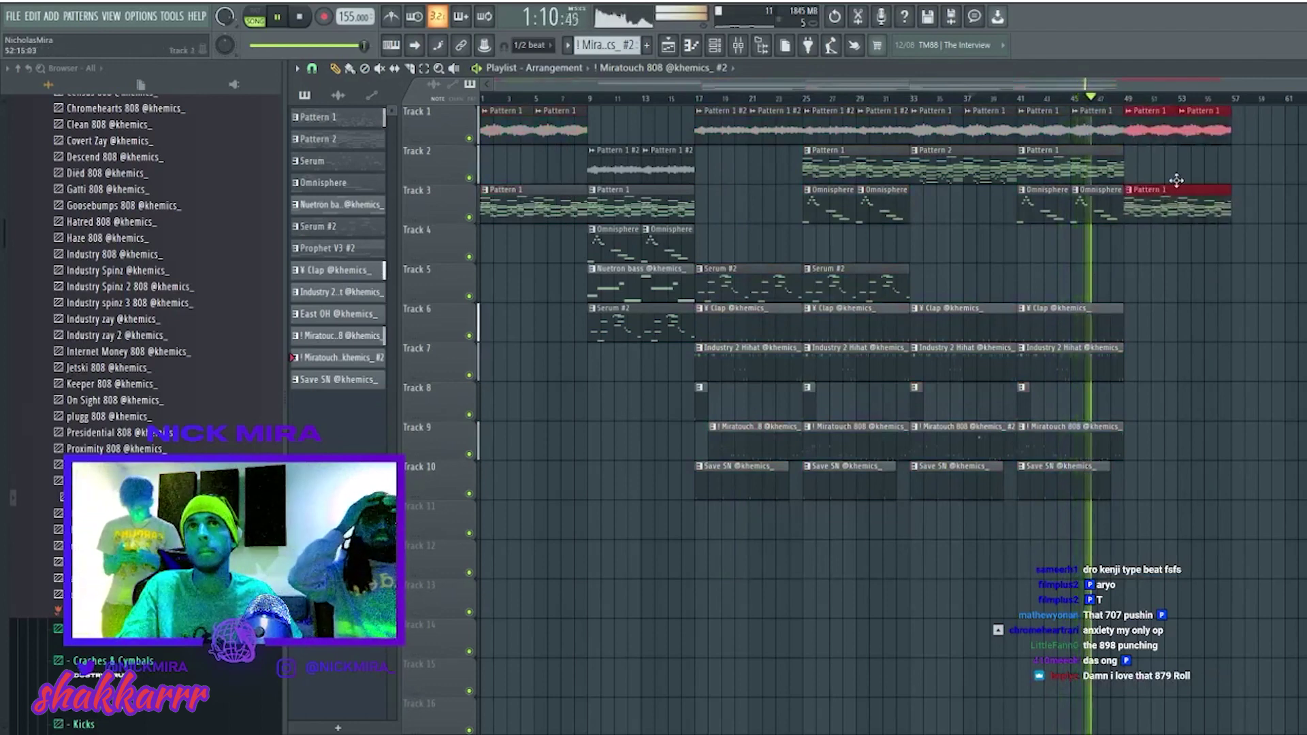
Set the project tempo to 157 BPM and play the arrangement from bar 49.
scroll(354, 17, up, 2)
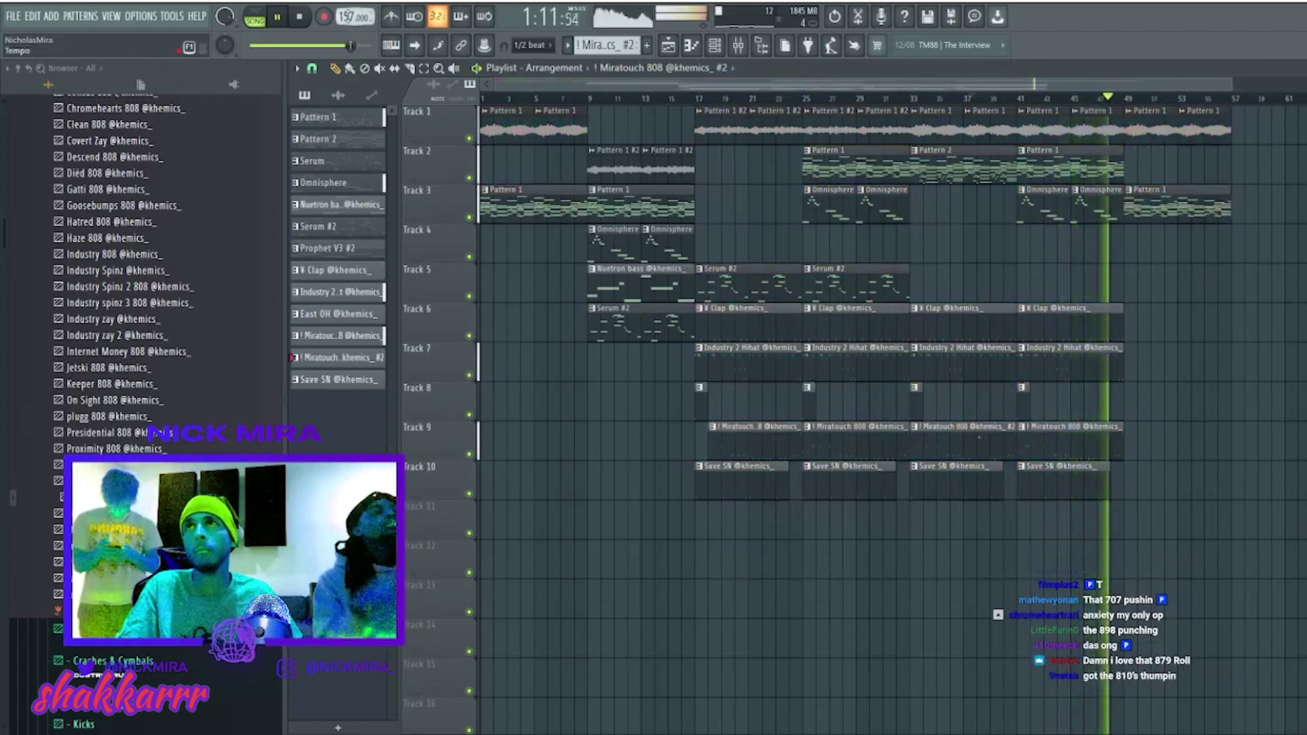
scroll(348, 16, down, 1)
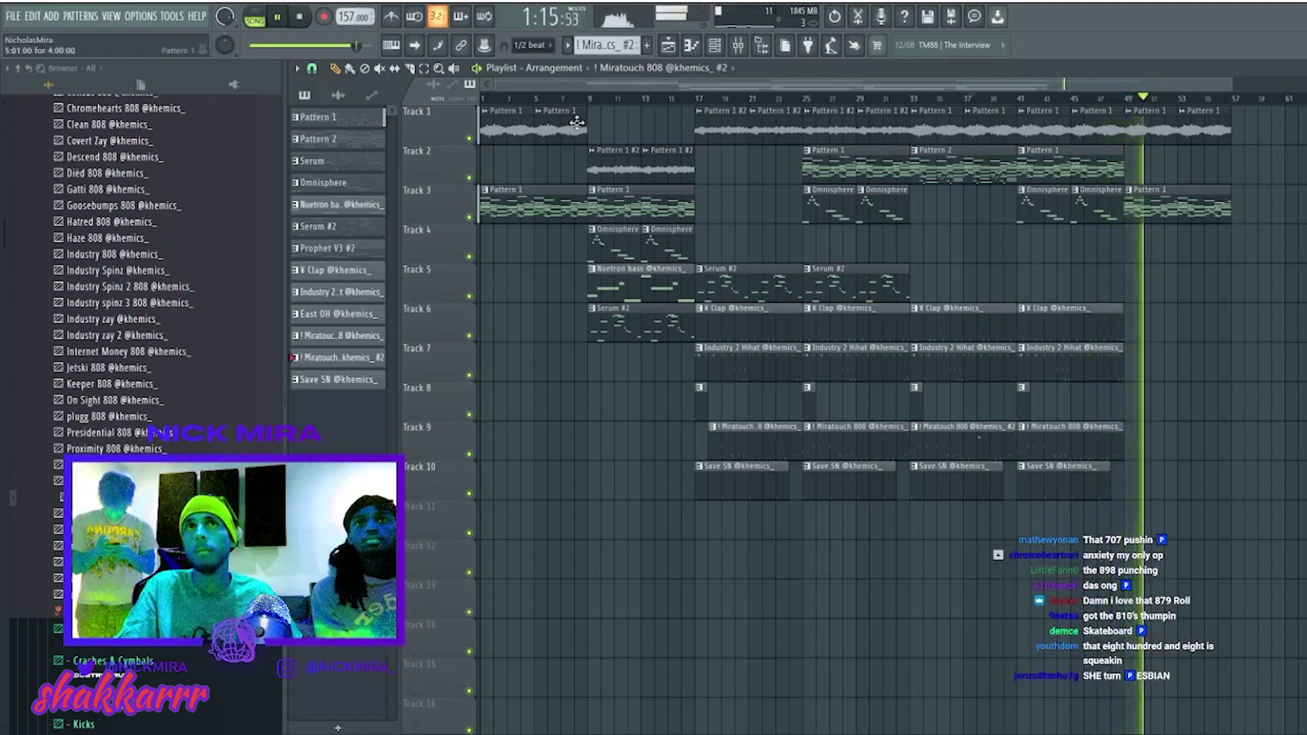
click(973, 97)
click(1128, 99)
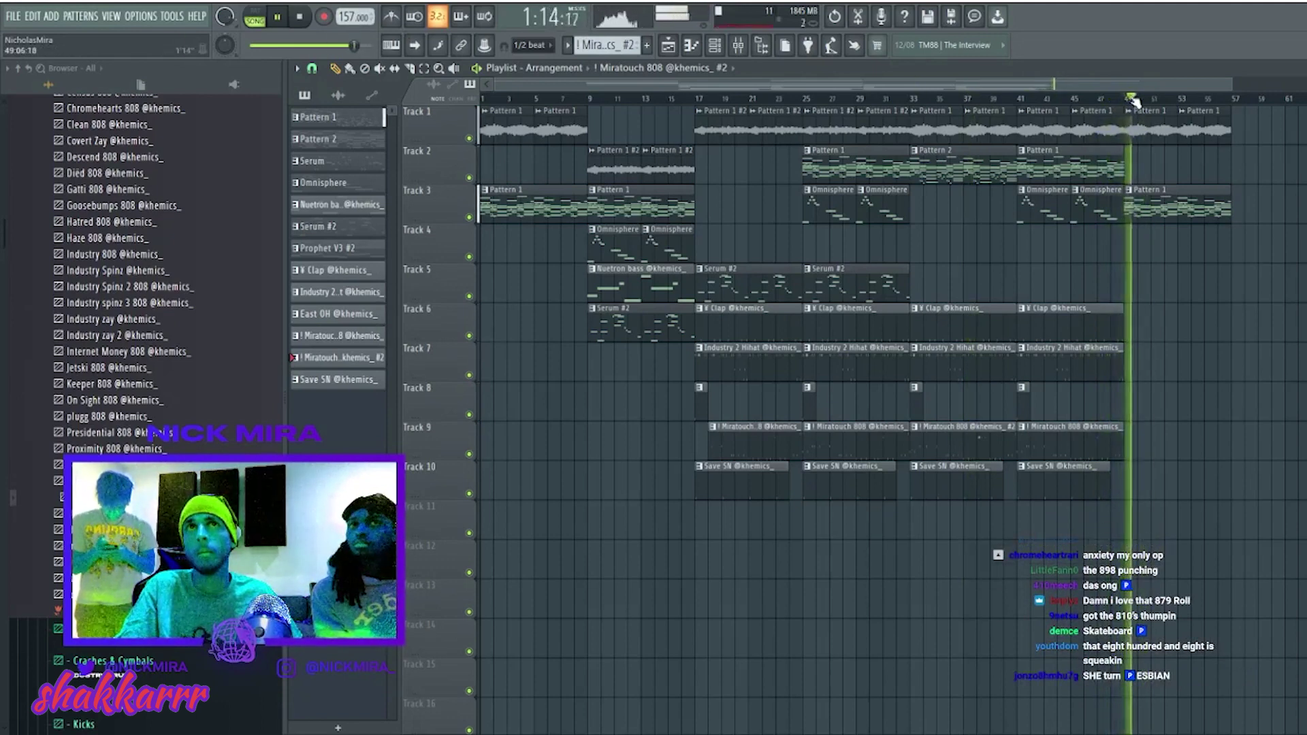
Copy the Tracks 4–6 clips from bar 9 to bar 49, and delete the copied Omnisphere clips and Track 3's Pattern 1 clip there.
drag(584, 224, 695, 341)
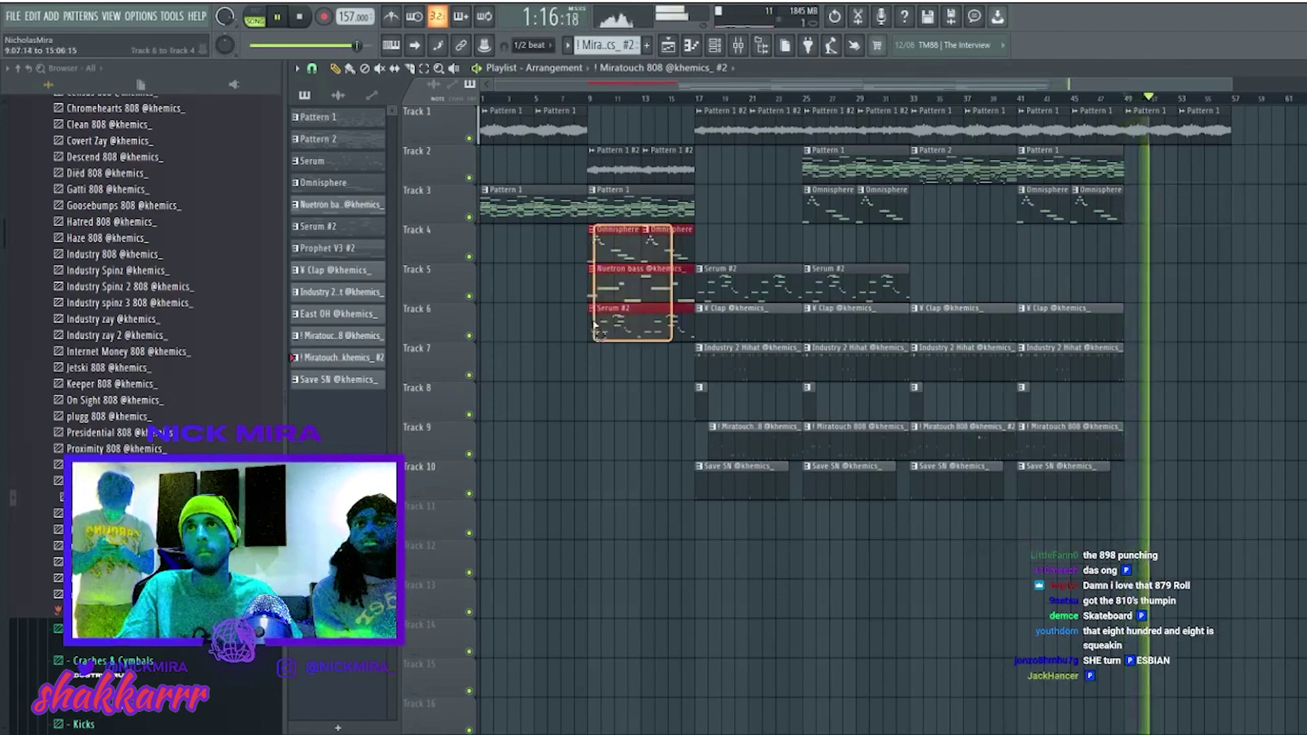
drag(614, 269, 1151, 269)
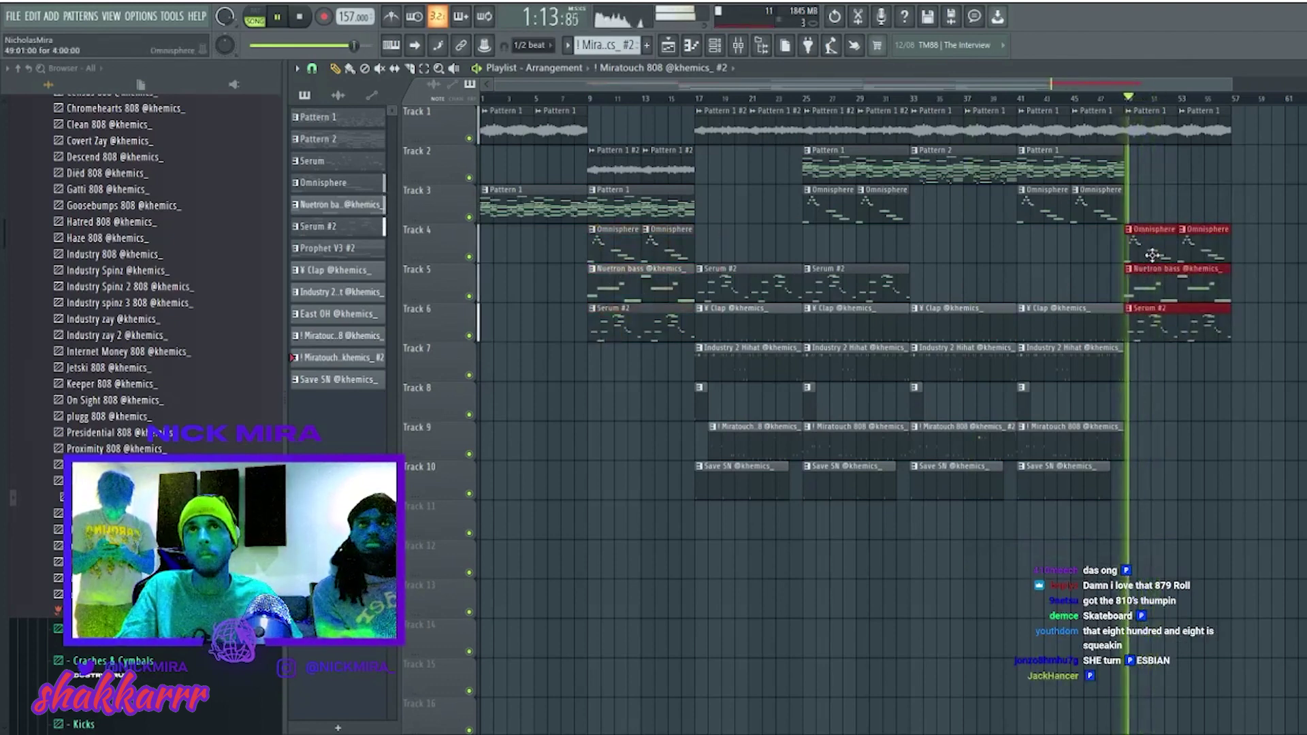
right_click(1157, 229)
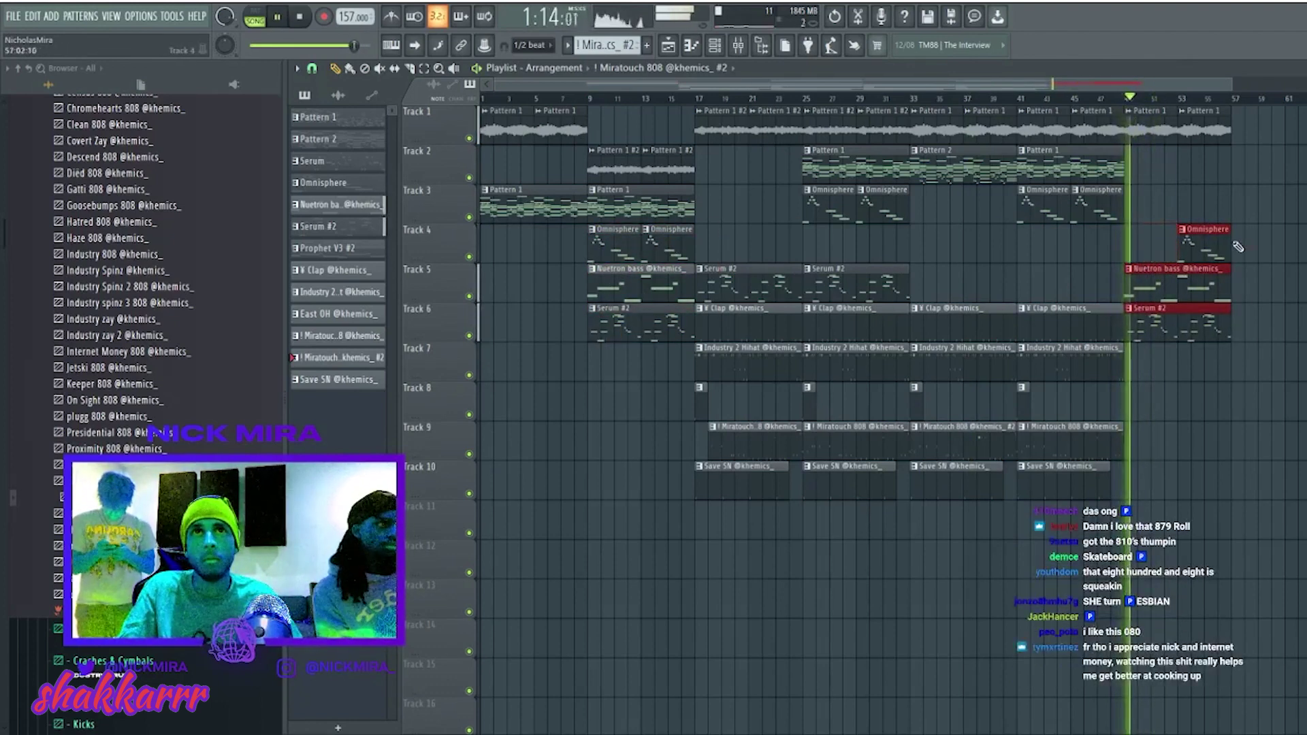
right_click(1219, 245)
click(1192, 204)
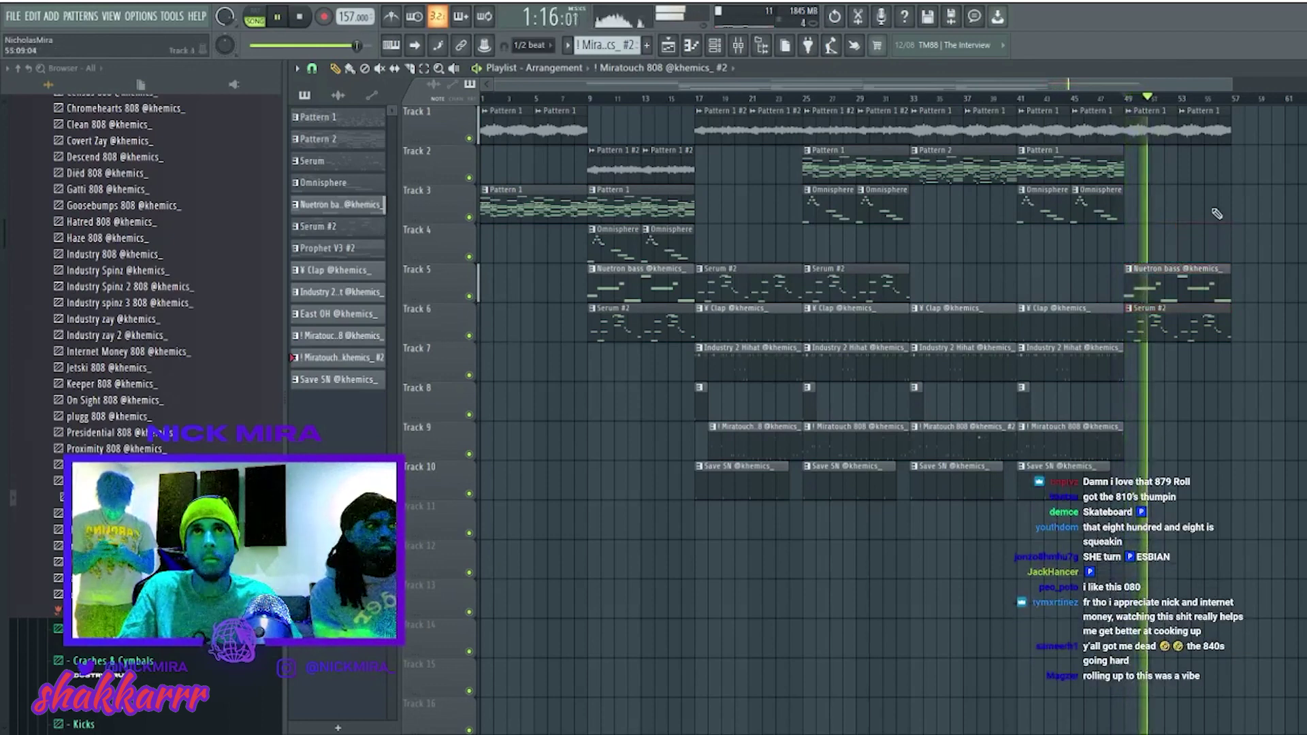
Duplicate the Pattern 1, Nuetron bass and Serum #2 clips at bar 49 to bar 57.
drag(1198, 354, 1166, 114)
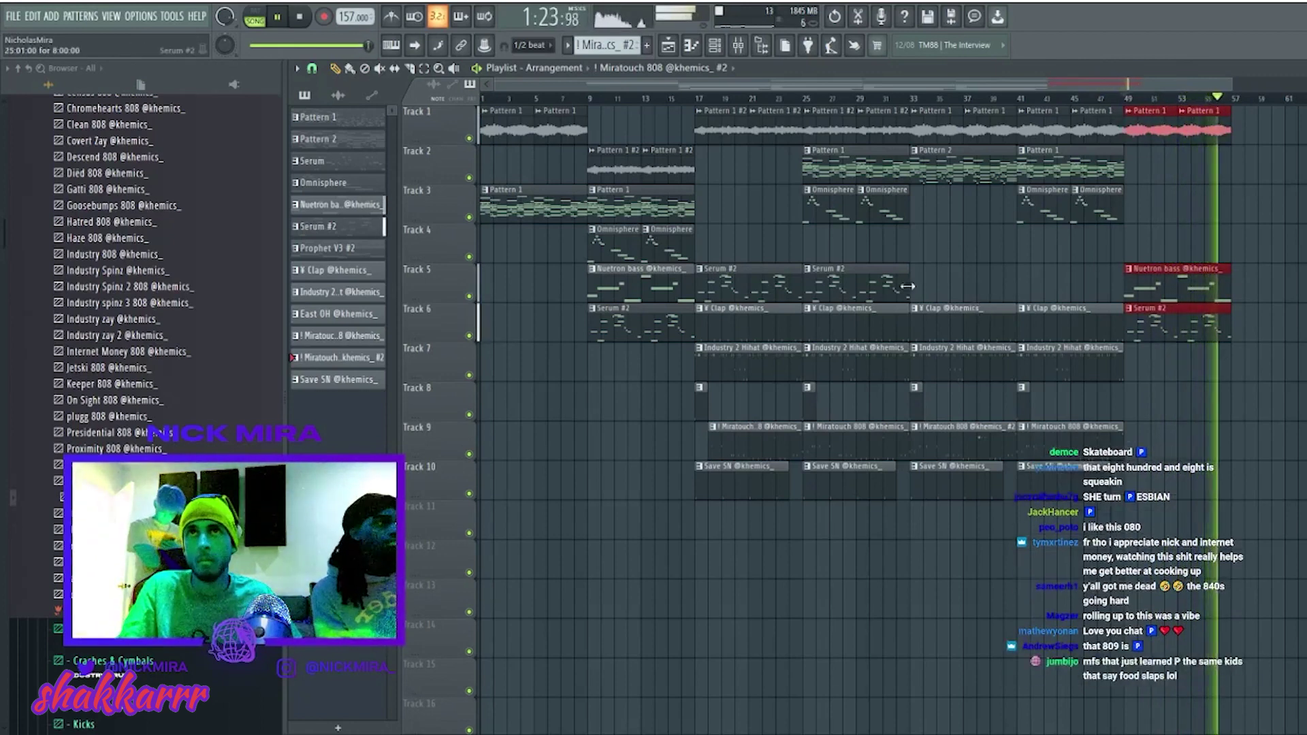
key(ctrl+b)
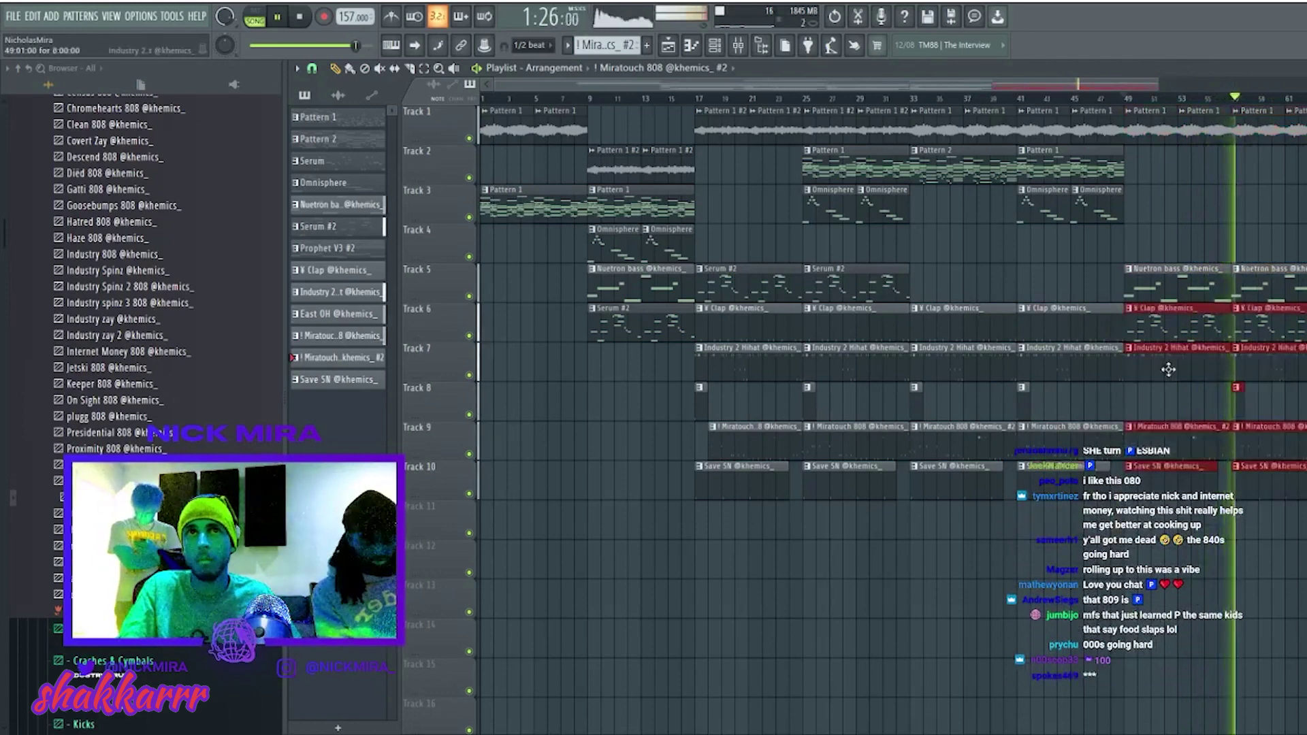
Move the Nuetron bass and Serum #2 copies up one track and duplicate the bars 33–48 drum and 808 clips to bar 49.
drag(911, 303, 1124, 476)
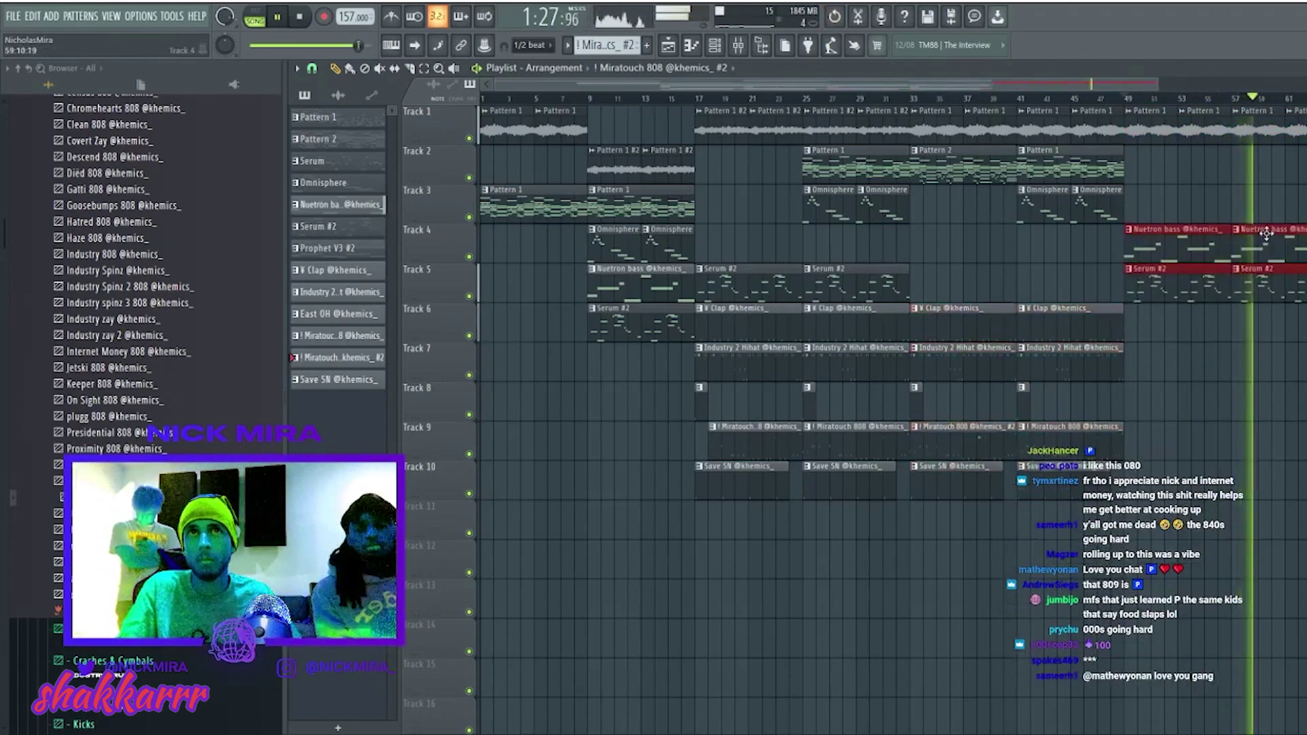
key(ctrl+b)
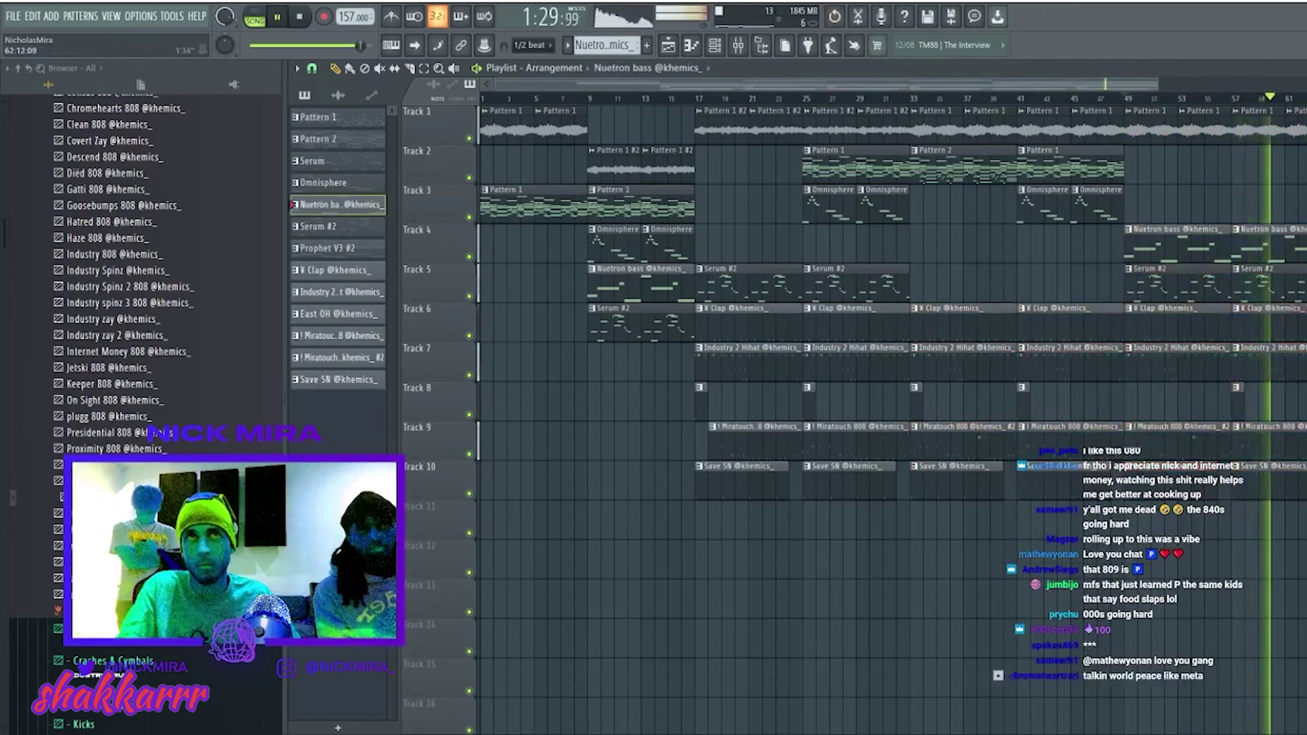
Replay from bar 49 and cut the start of its drum and 808 clips so they enter shortly after bar 50.
scroll(1100, 409, up, 2)
scroll(1100, 409, up, 1)
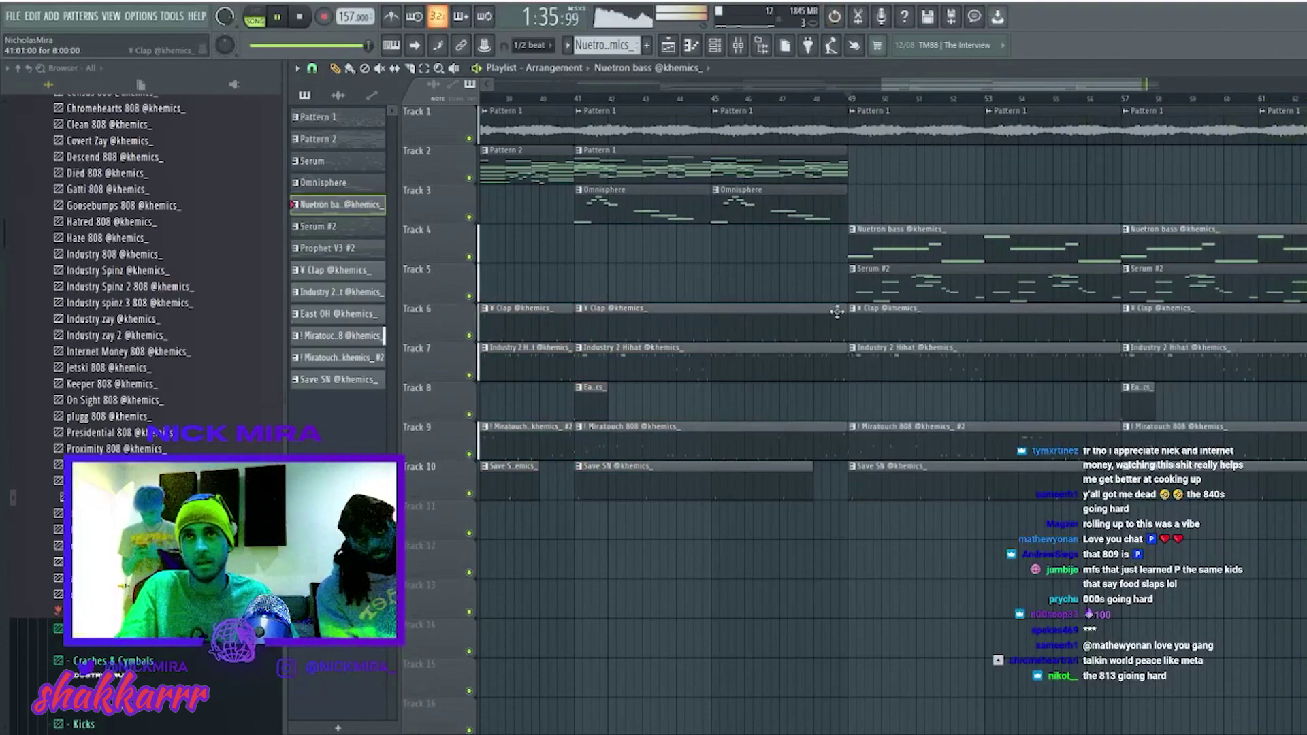
click(853, 101)
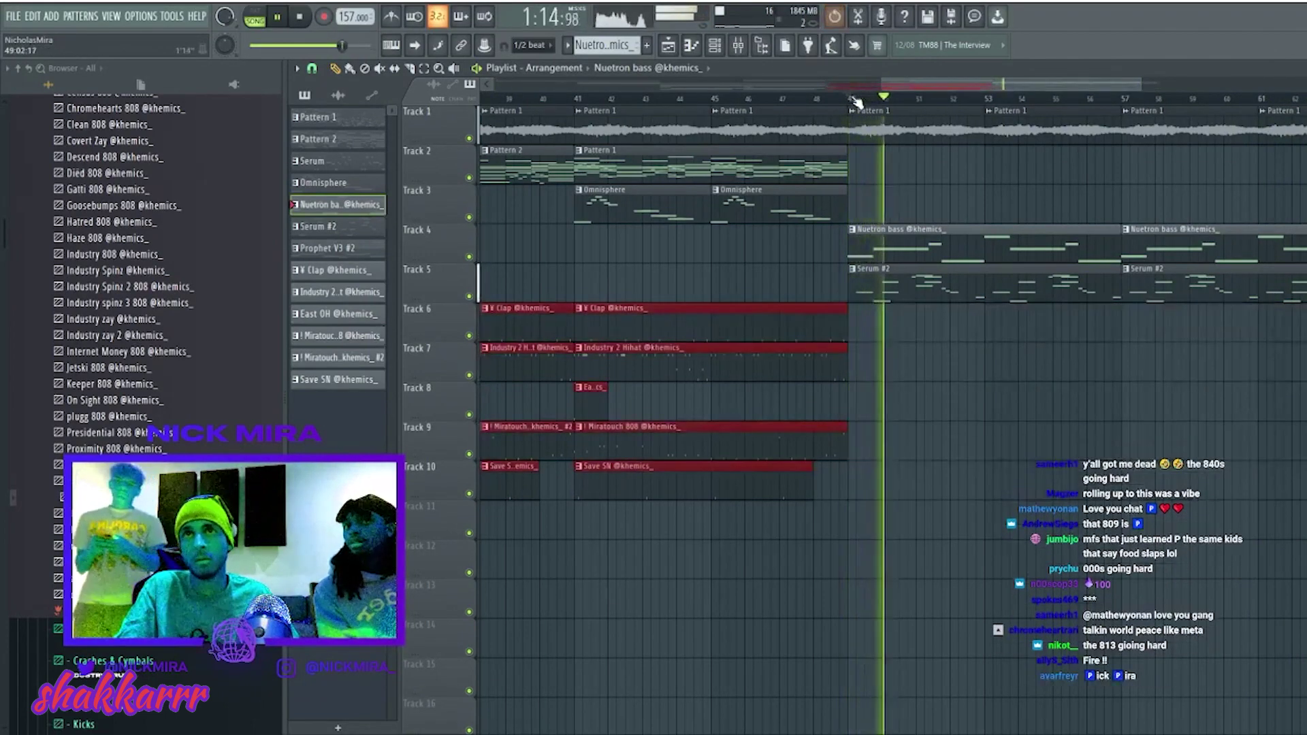
drag(911, 318, 953, 283)
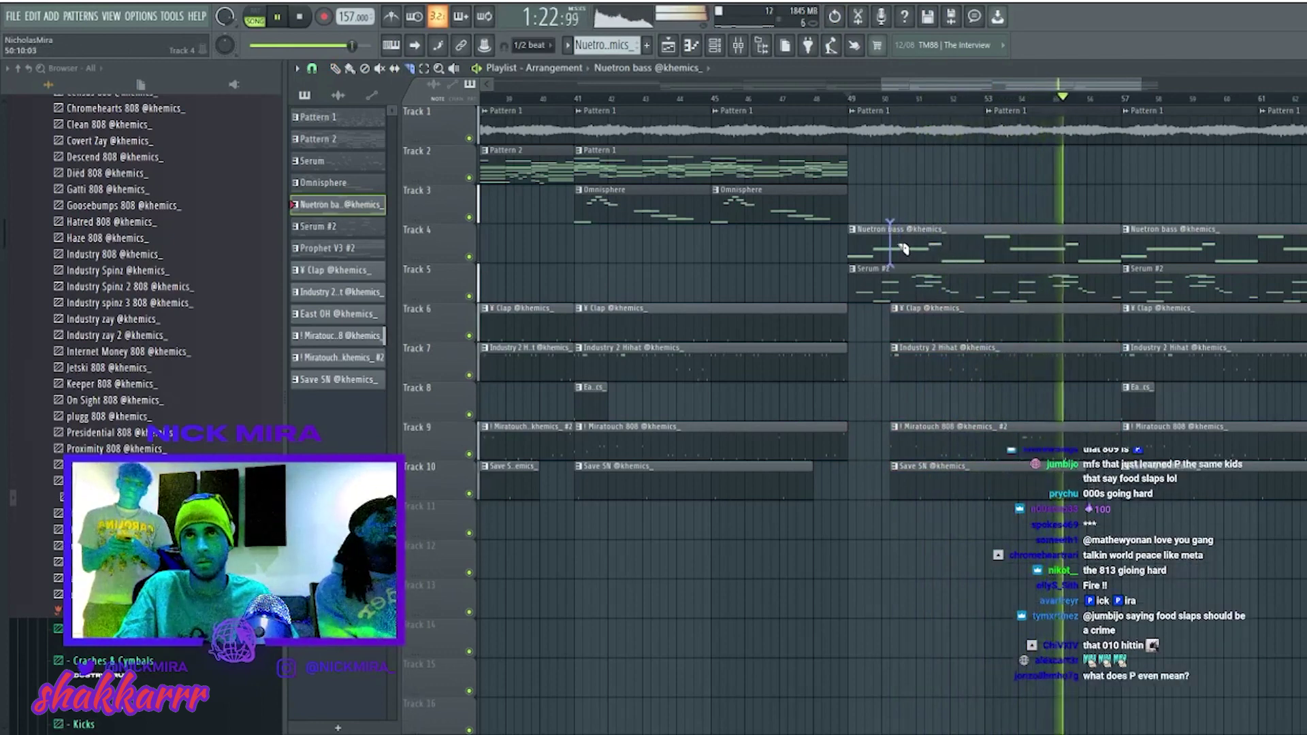
Slice Track 4's Nuetron bass clip at the point where the drums enter and delete the remainder up to bar 57.
click(921, 245)
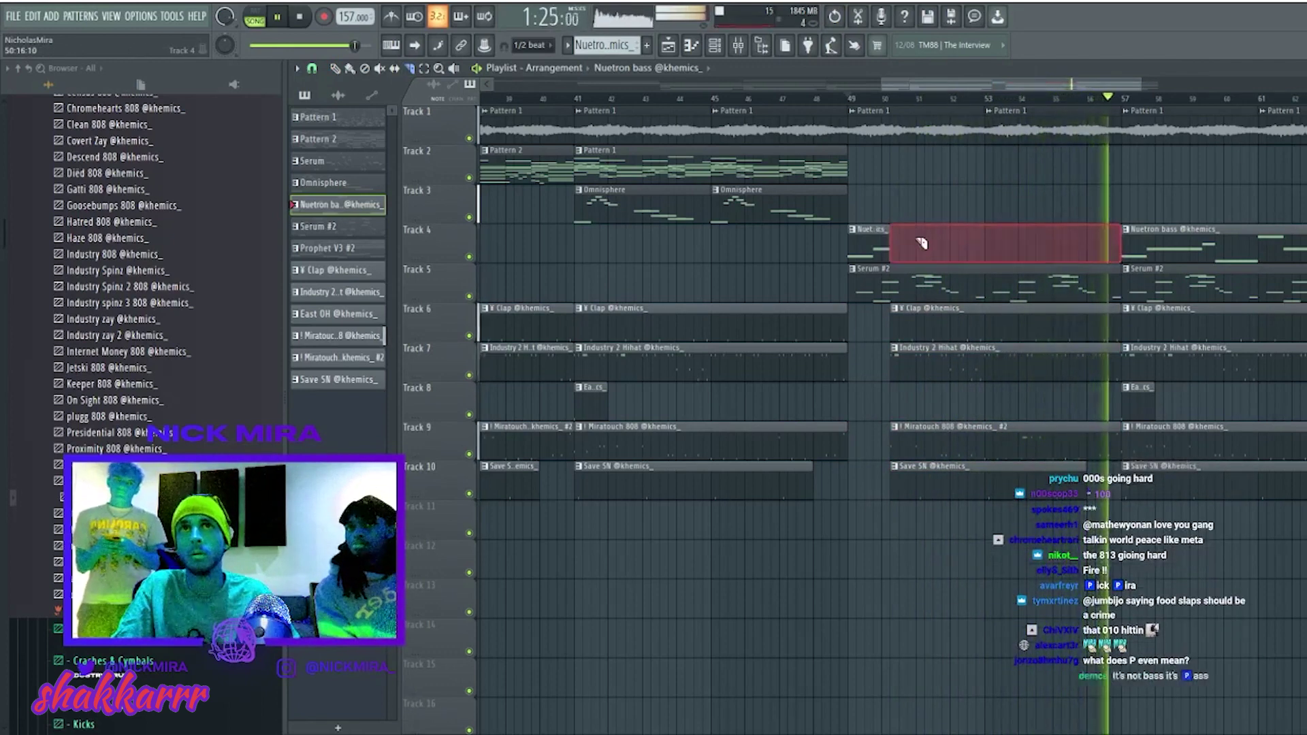
right_click(922, 244)
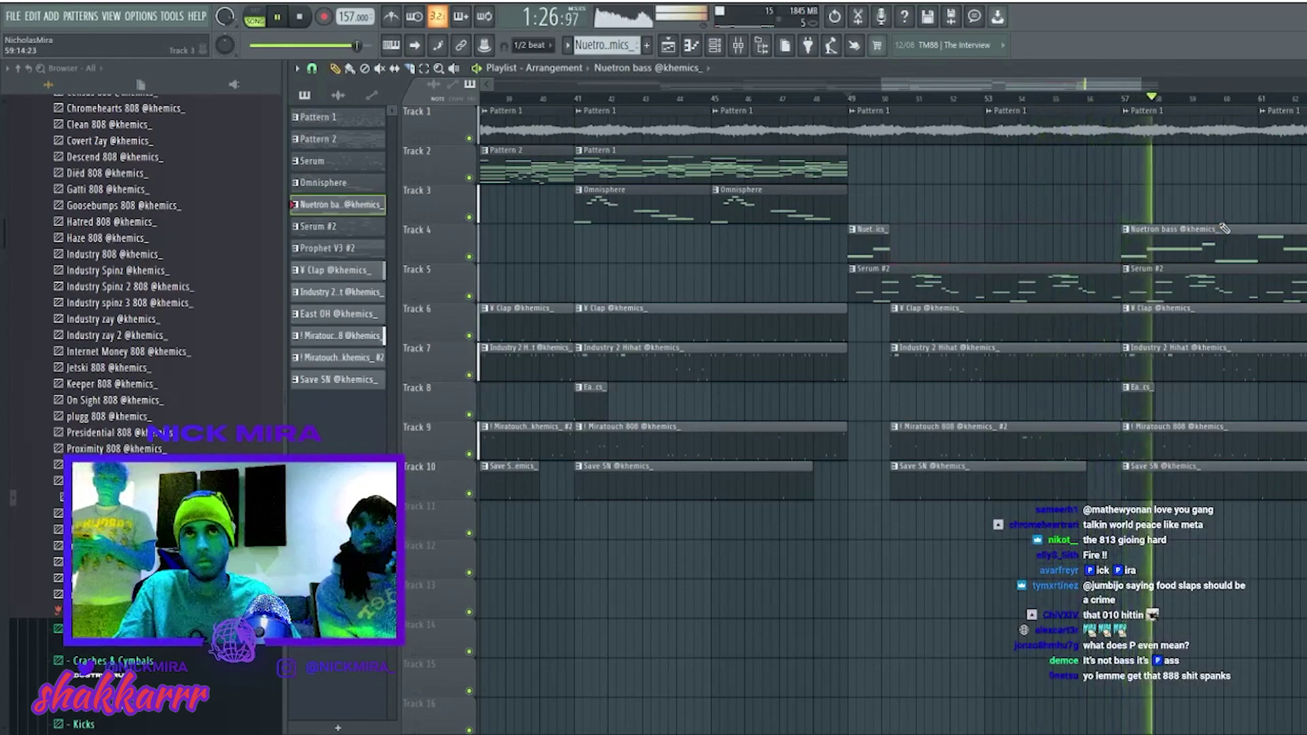
Delete the clap, hi-hat, open hat, 808 and snare clips that start at bar 57.
scroll(1154, 96, down, 5)
click(1089, 245)
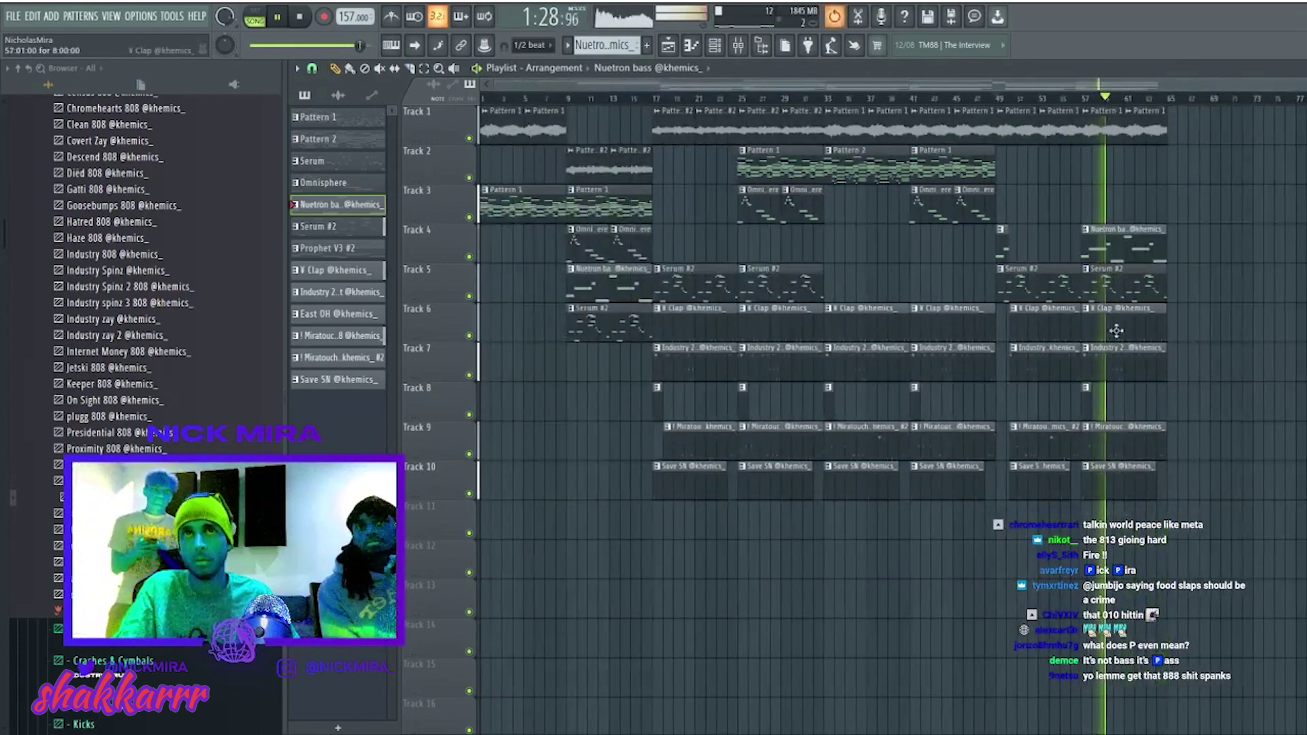
right_click(1124, 320)
right_click(1123, 358)
right_click(1123, 436)
right_click(1124, 477)
right_click(1089, 398)
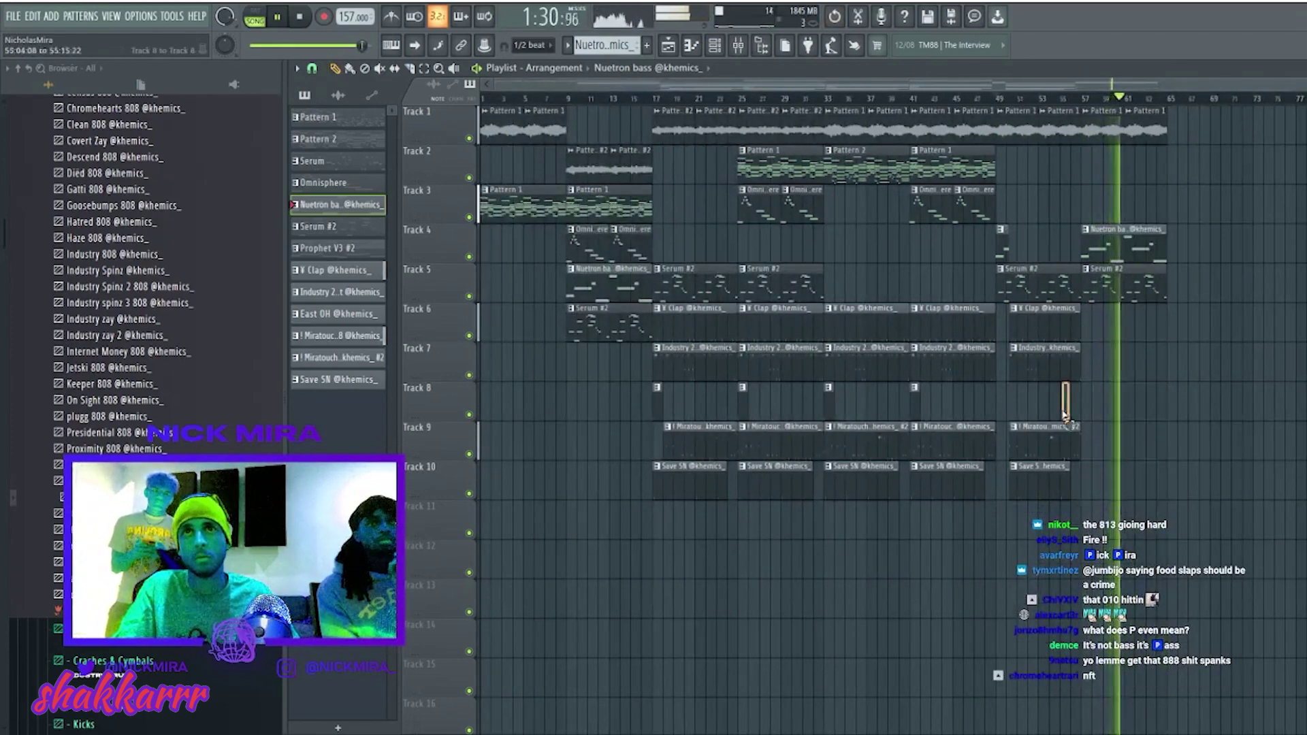
Copy the clap, hi-hat, open hat and snare clips from bar 41 to bar 57, leaving Track 9 without an 808 clip there.
drag(905, 303, 998, 504)
drag(938, 349, 1123, 351)
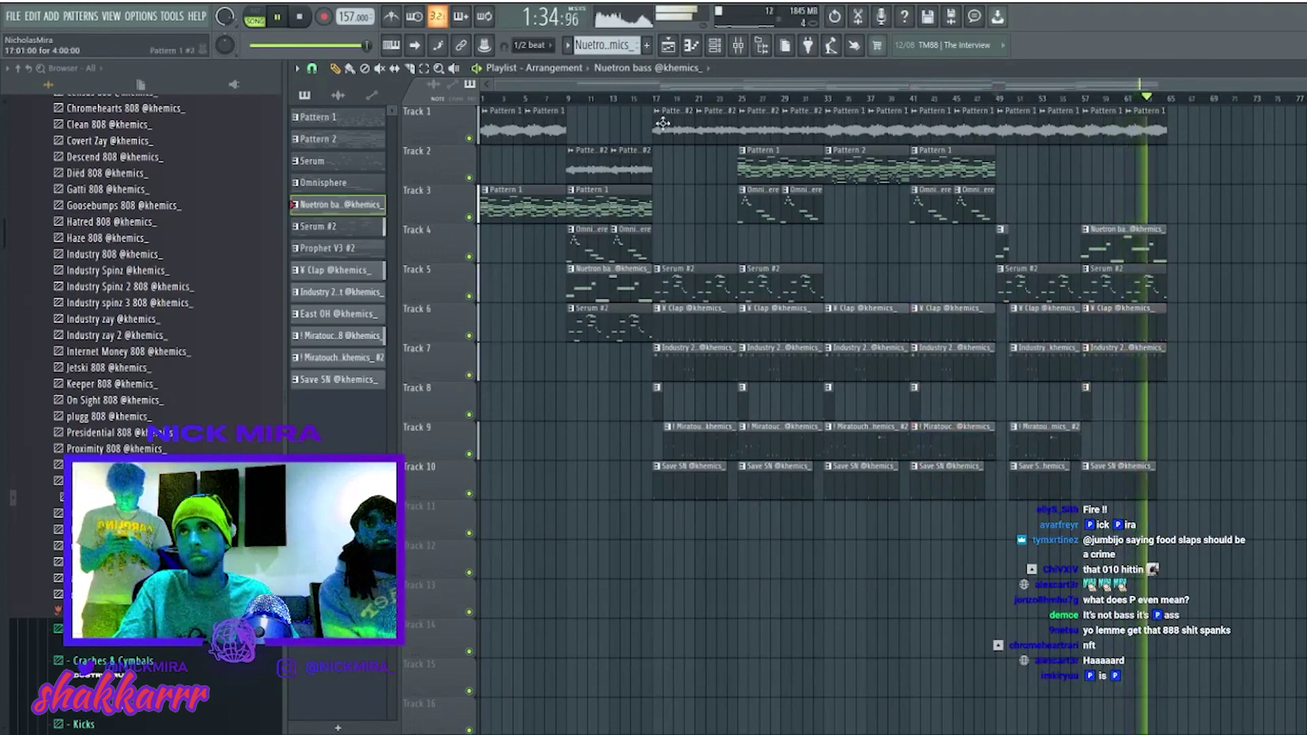
Select all clips from bar 17 through bar 64 and duplicate the whole section to bar 65.
drag(655, 109, 1196, 458)
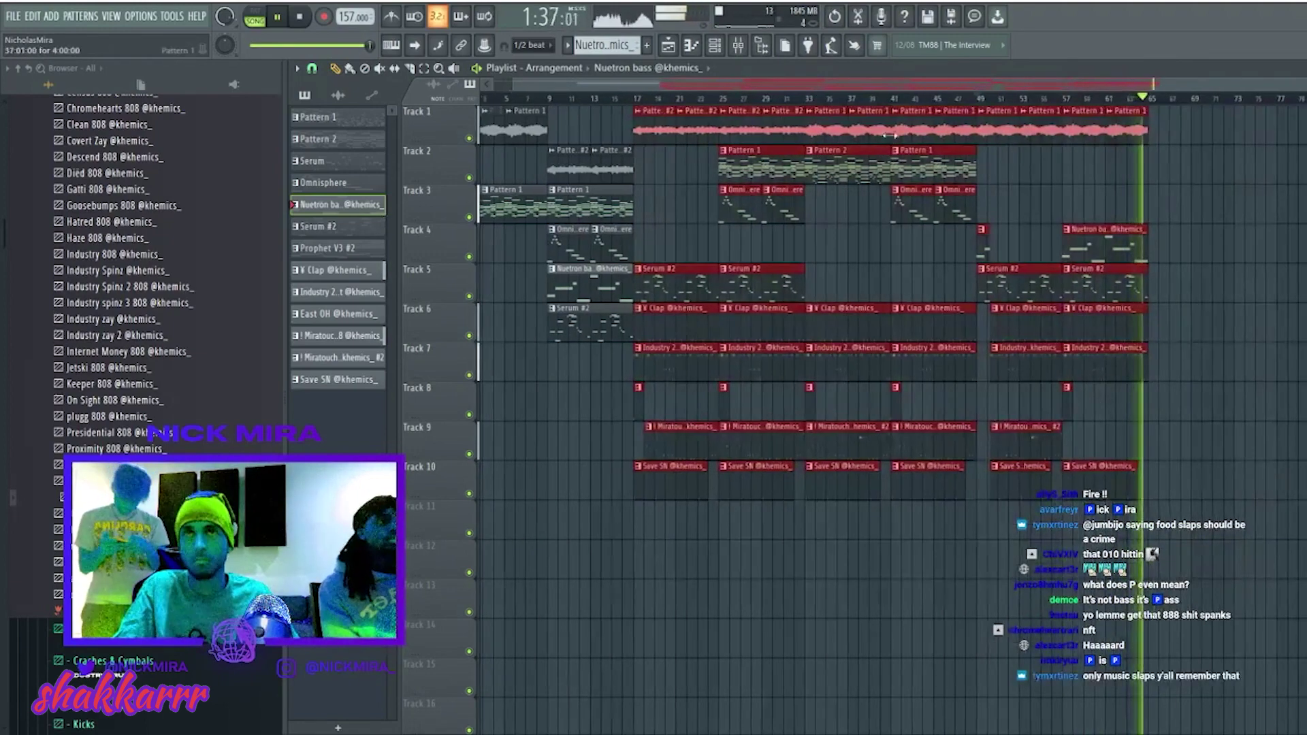
key(ctrl+b)
key(ctrl+d)
scroll(860, 137, down, 2)
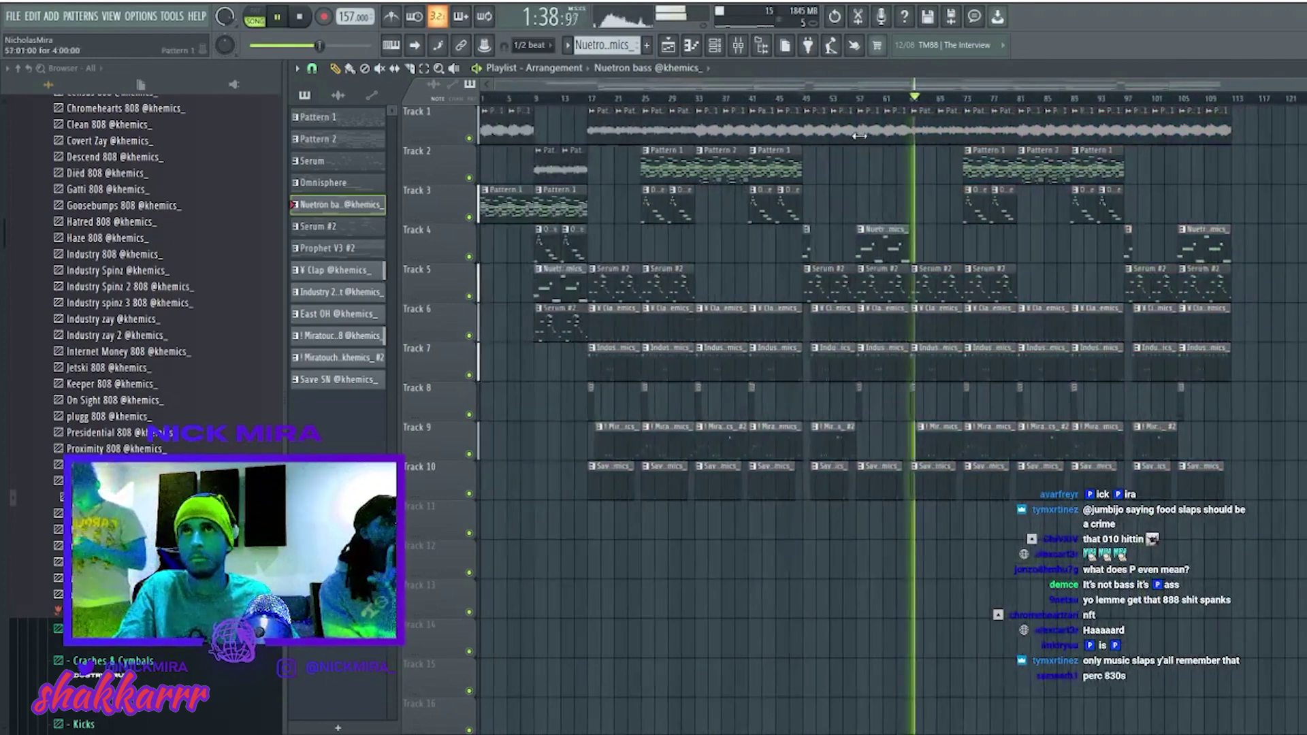
Clear Track 1's clips from bars 57–64, restart playback around bar 65, and set the tempo to 158 BPM.
key(space)
key(space)
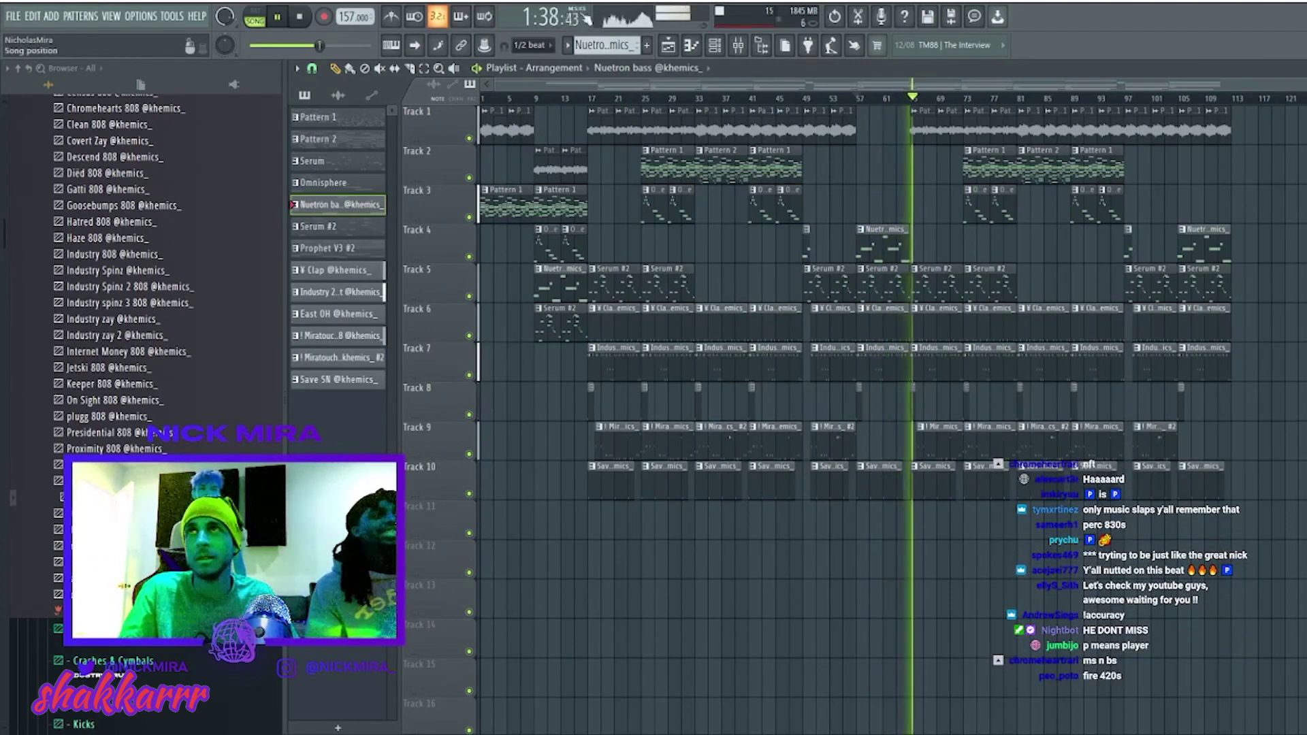
scroll(354, 16, up, 1)
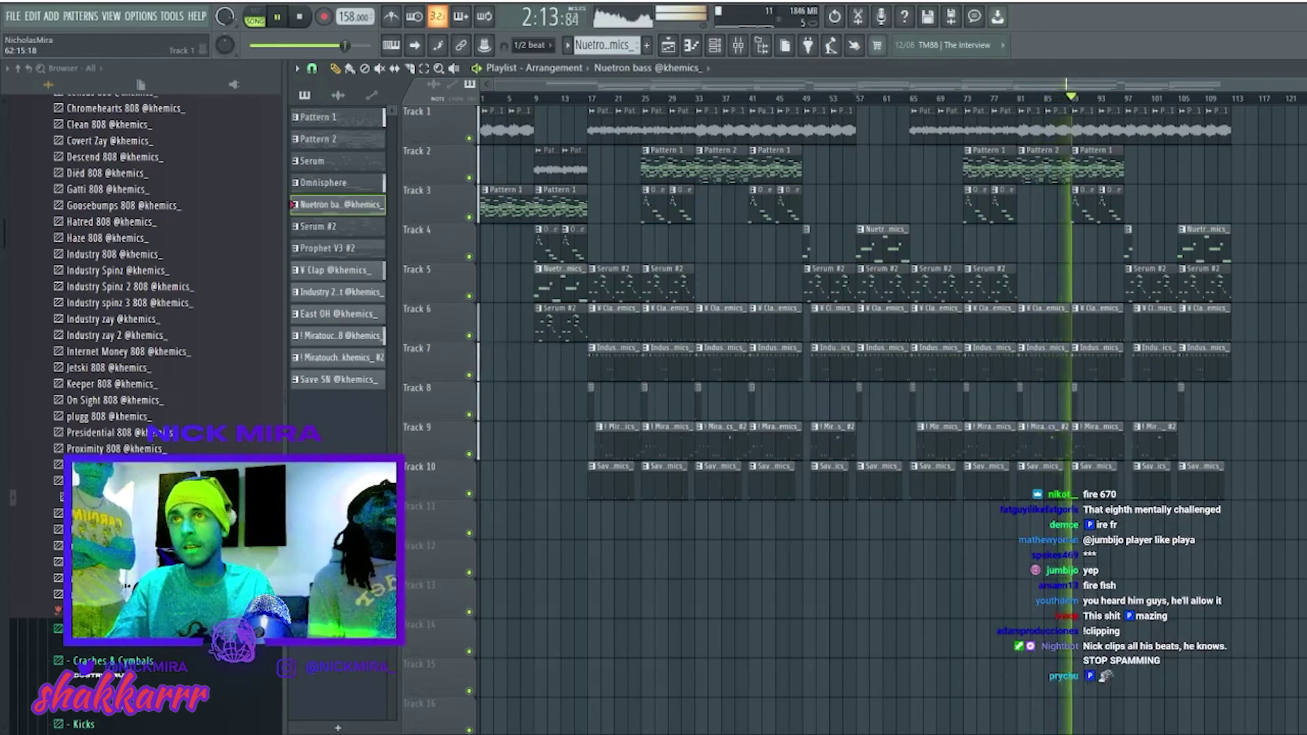
Copy the opening Pattern 1 clips of Tracks 1 and 3 and a Nuetron bass clip to the arrangement's end around bar 113.
drag(1284, 553, 927, 99)
mouse_move(482, 98)
mouse_down()
mouse_move(1291, 159)
mouse_move(1270, 159)
mouse_up()
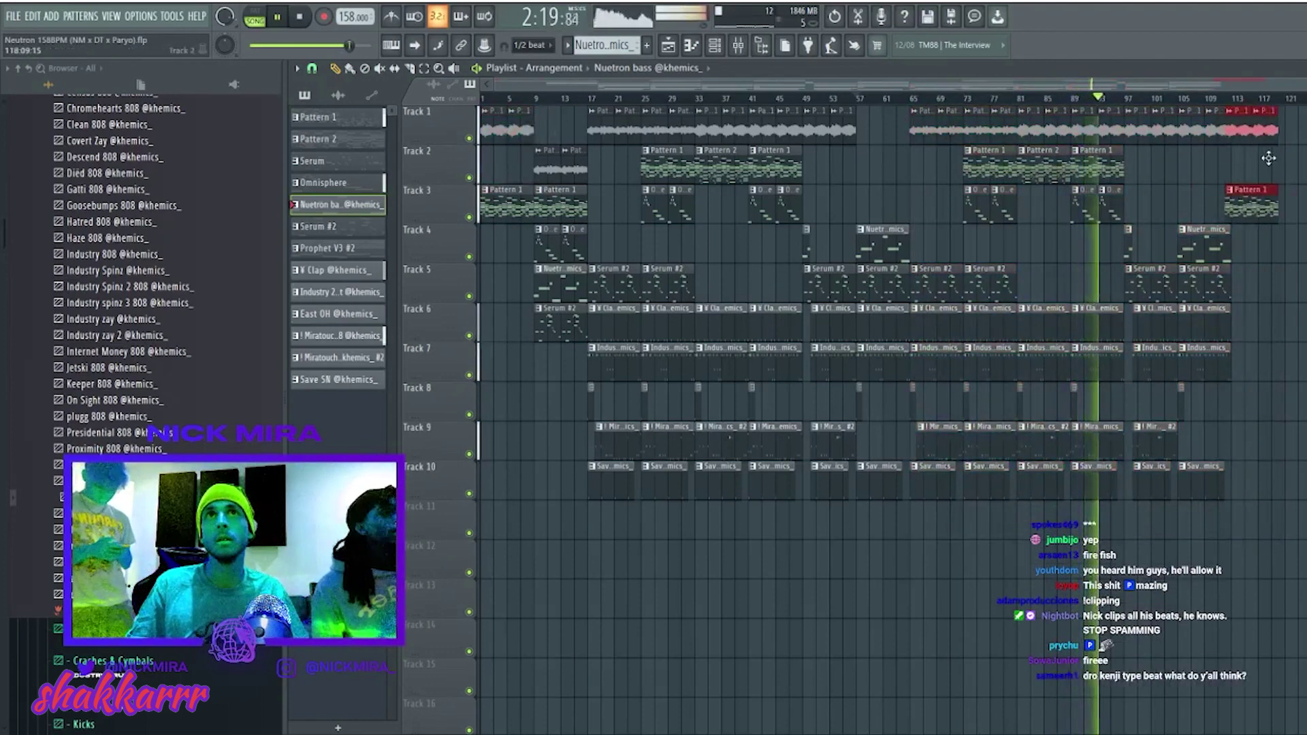
drag(879, 245, 1262, 204)
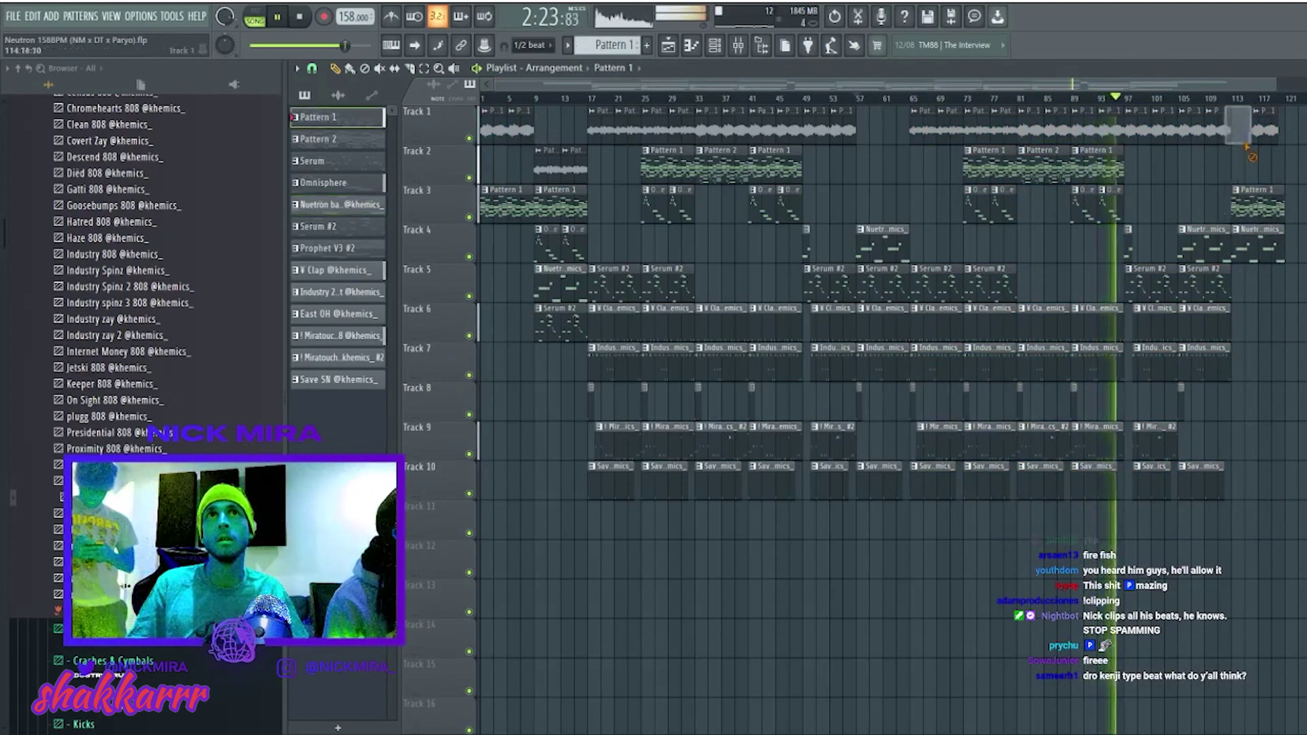
Remove the Pattern 1 clips from Tracks 1 and 3 at bar 113 and copy Track 5's Serum #2 clip there.
click(1233, 98)
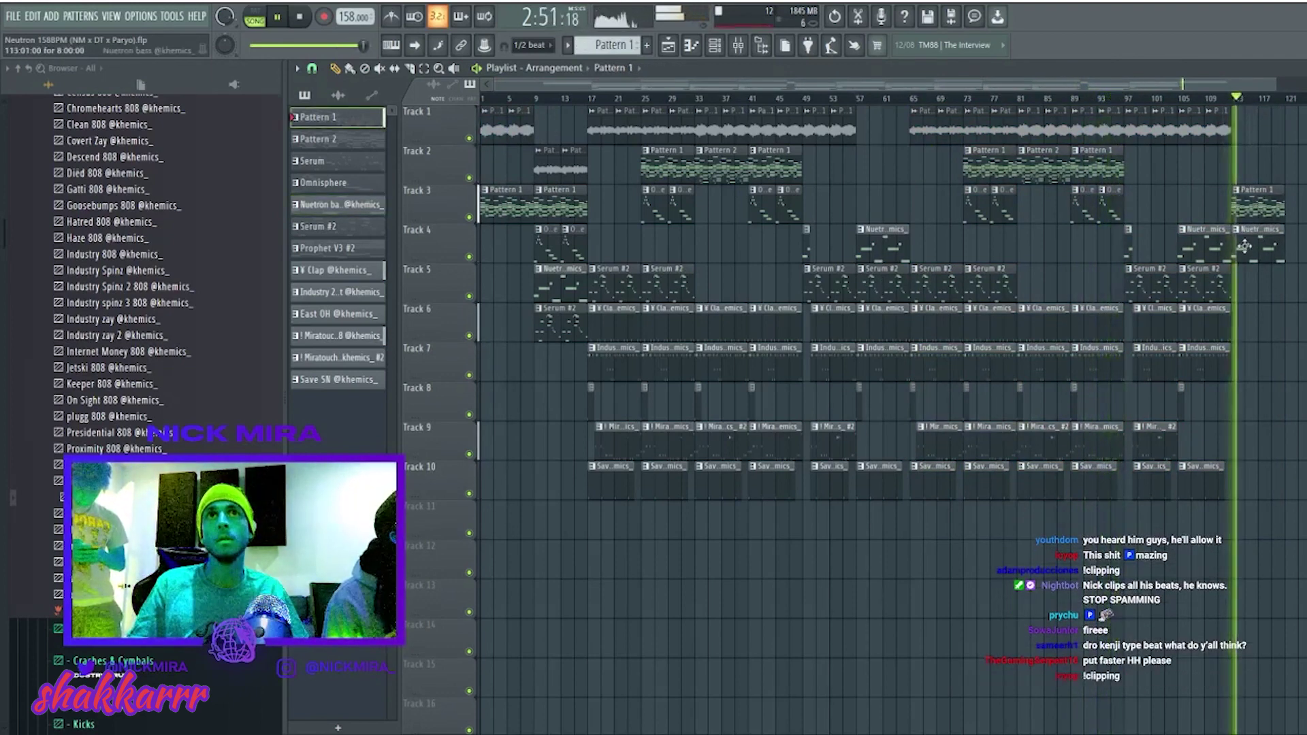
click(1205, 266)
key(ctrl+b)
click(1213, 226)
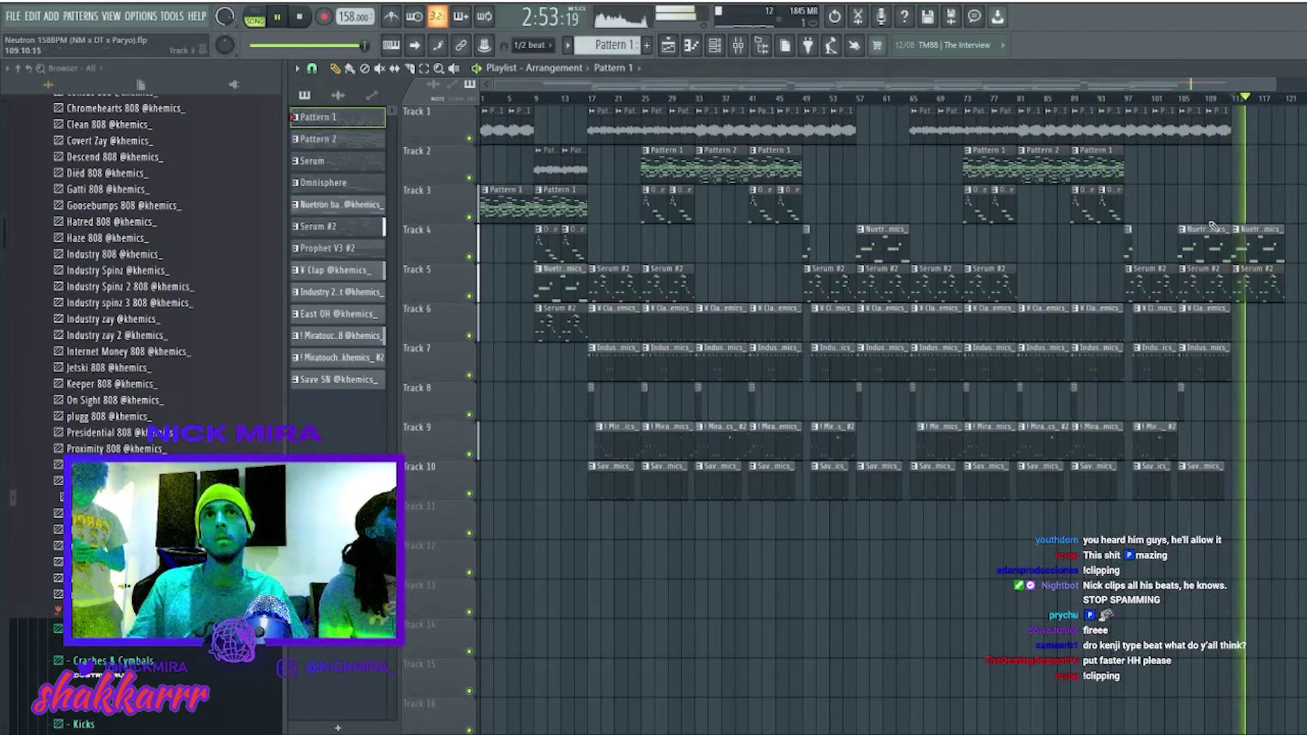
Remove the Serum #2 copy at bar 113 and fill Track 1's bars 113–120 with copies of its bar 65 clips.
click(1219, 142)
key(ctrl+b)
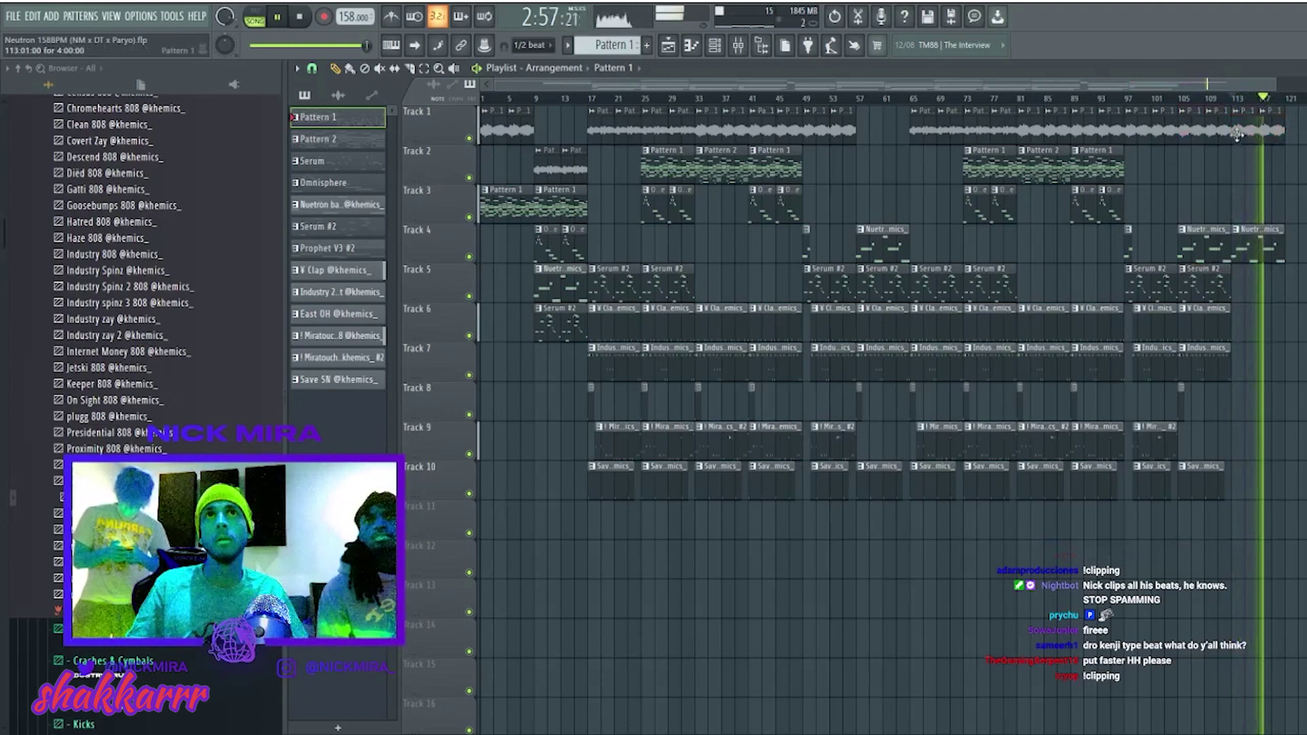
drag(1234, 99, 1285, 99)
scroll(882, 134, down, 1)
key(Delete)
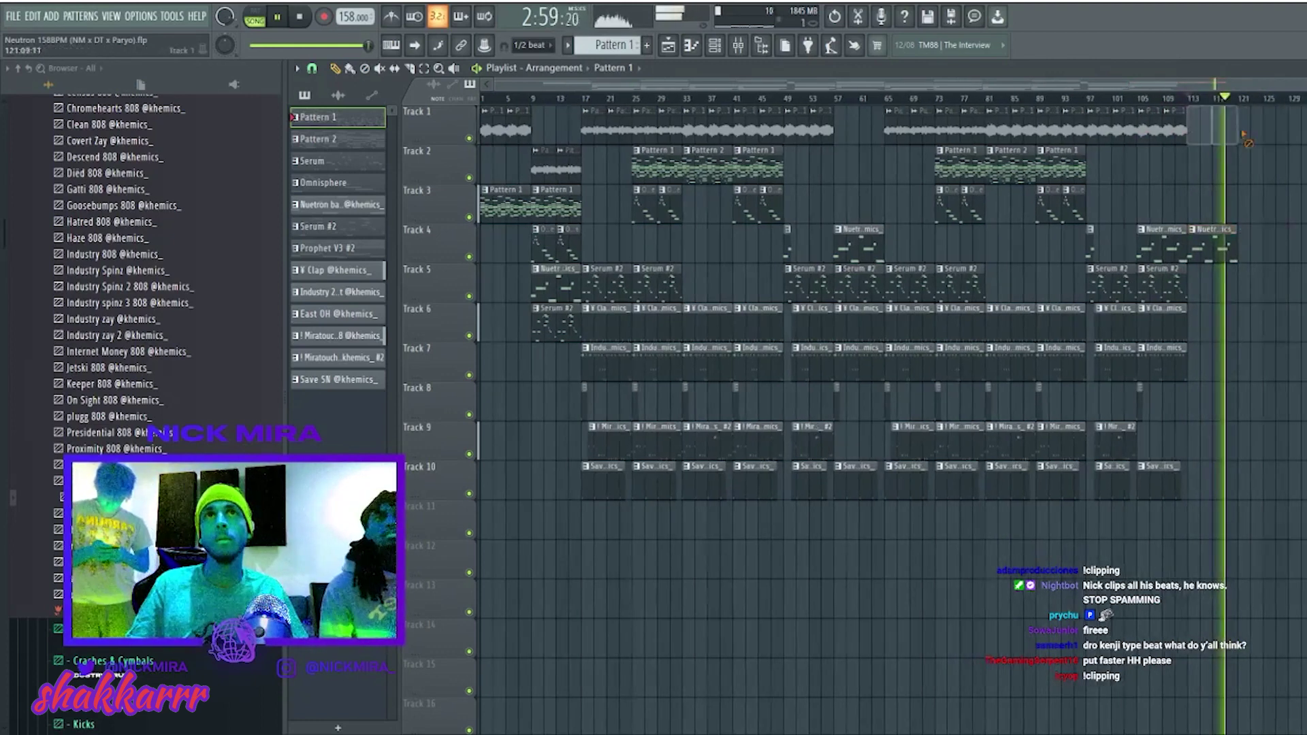
drag(882, 134, 1228, 147)
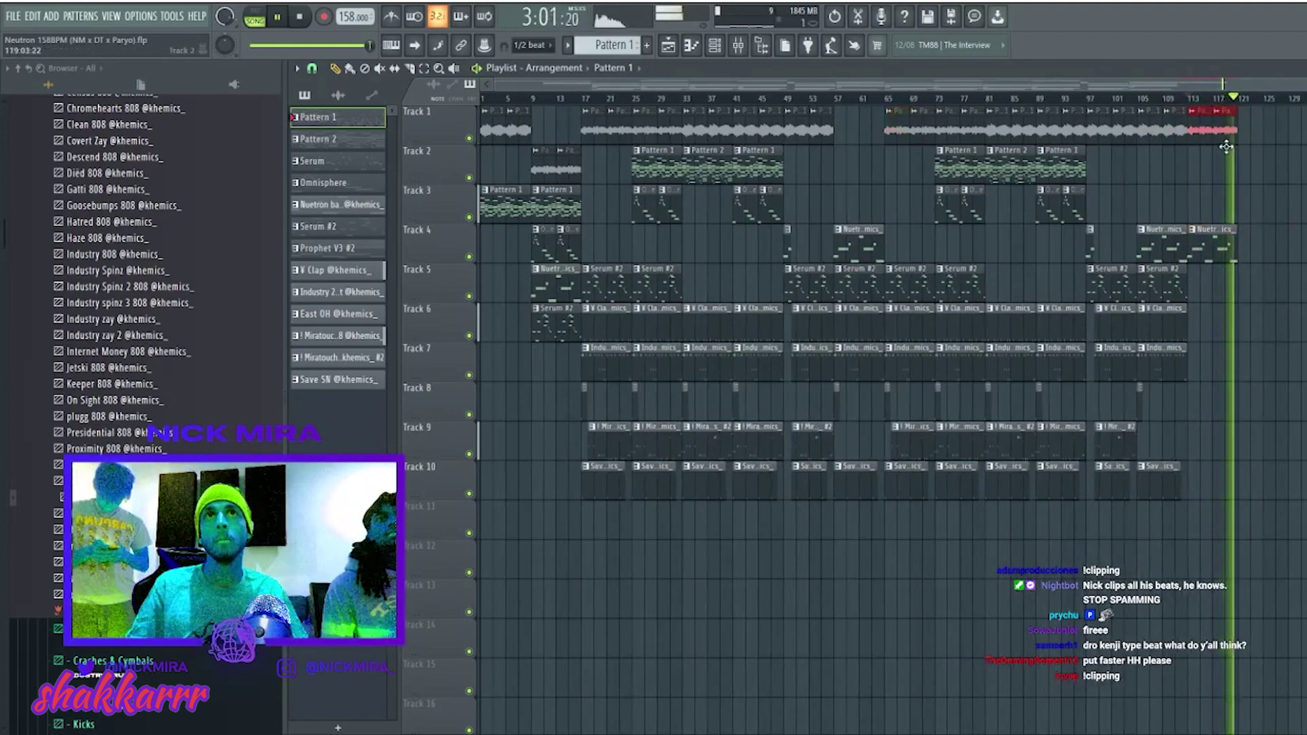
click(1260, 105)
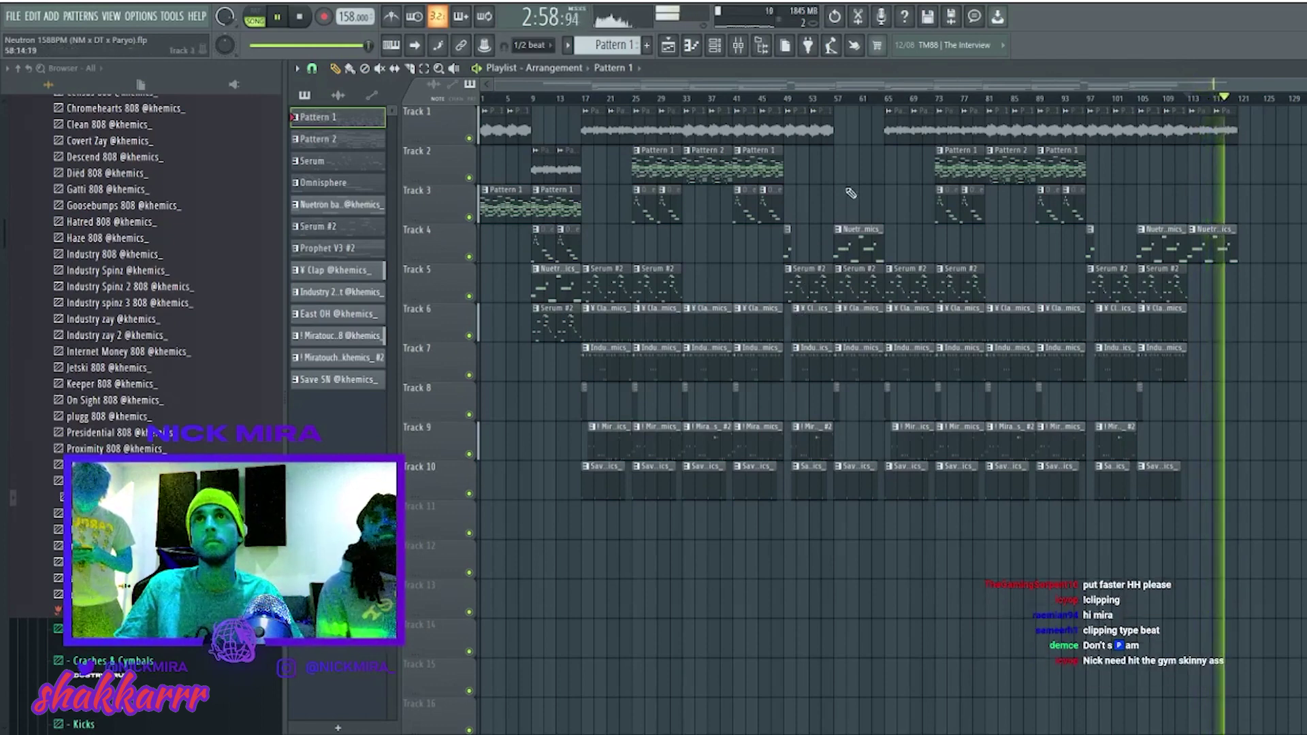
Listen to the arrangement from bars 57, 33, 49 and 113 to compare the section transitions.
click(839, 98)
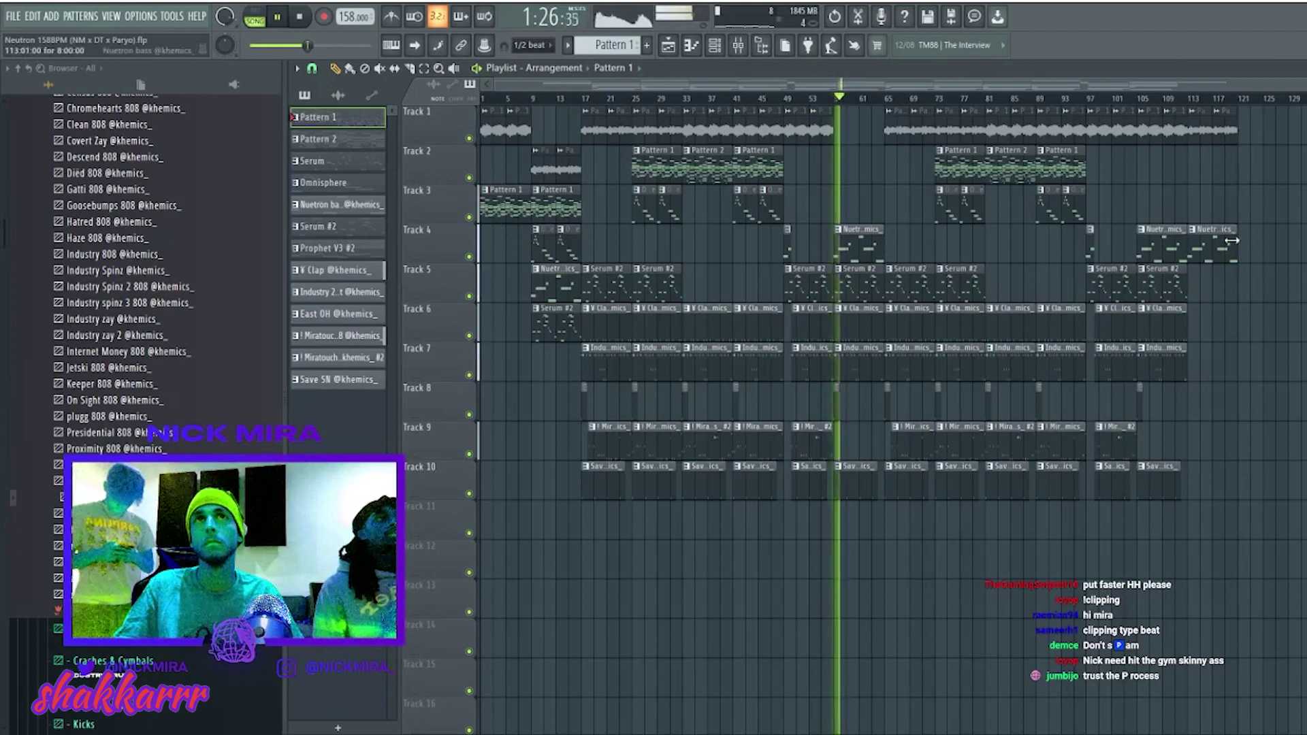
click(683, 97)
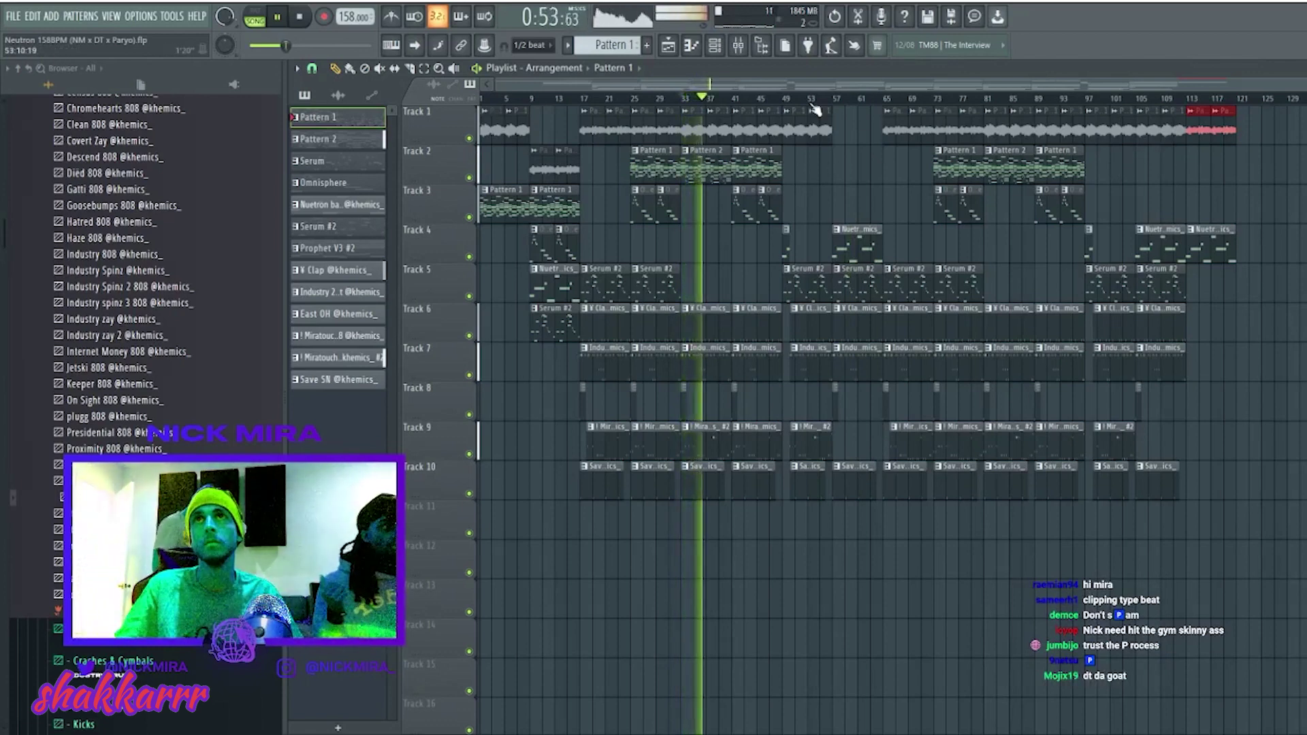
click(781, 98)
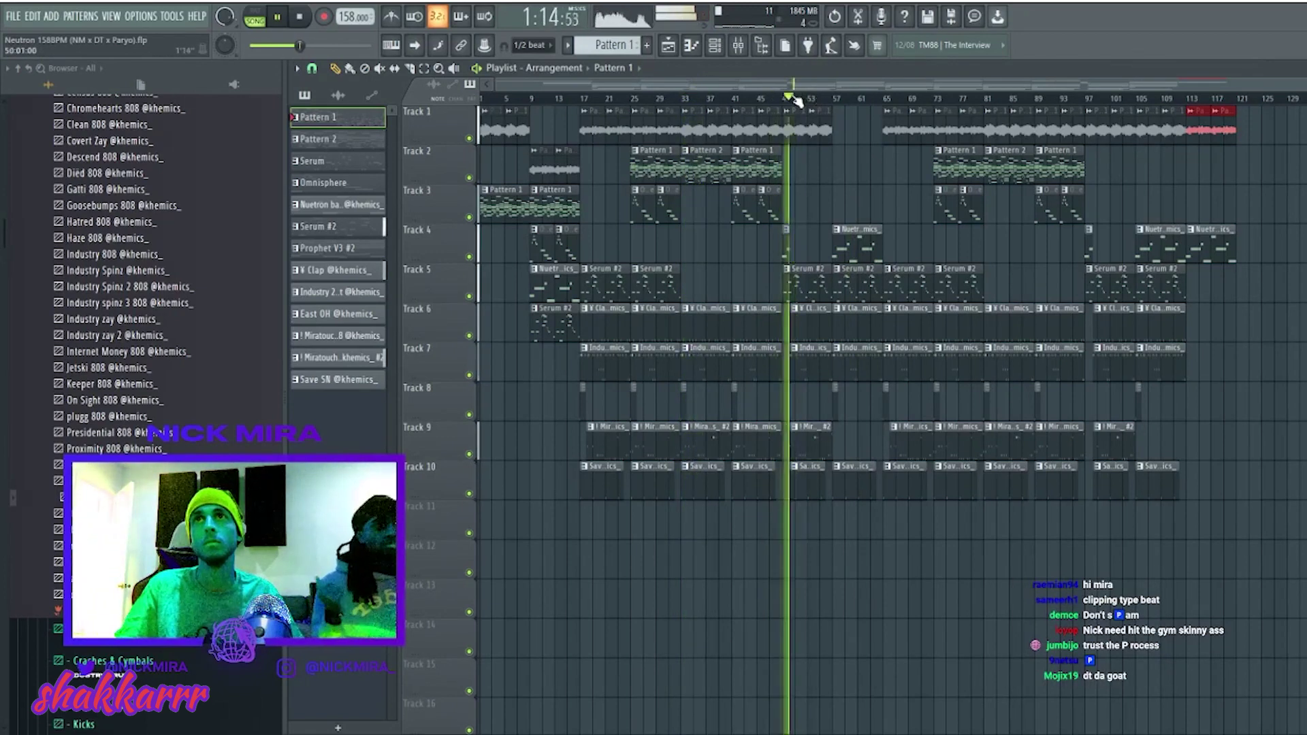
click(833, 99)
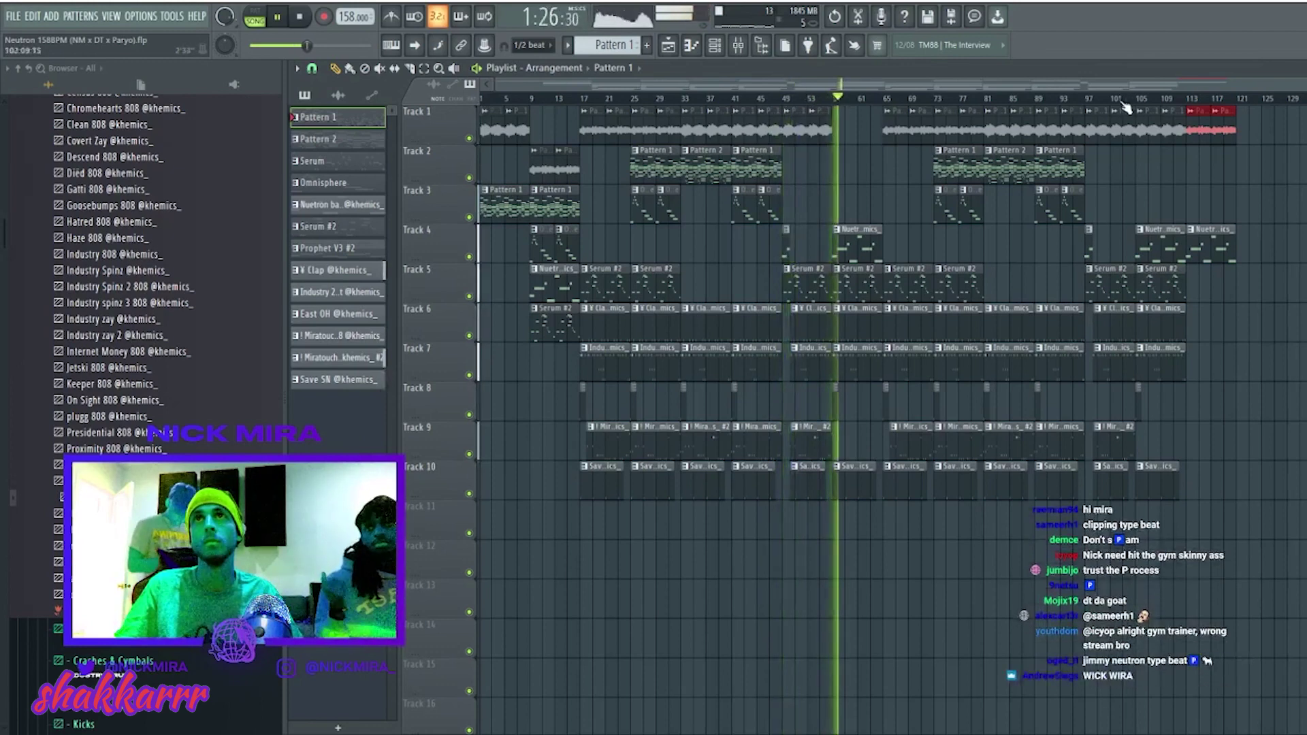
click(1190, 100)
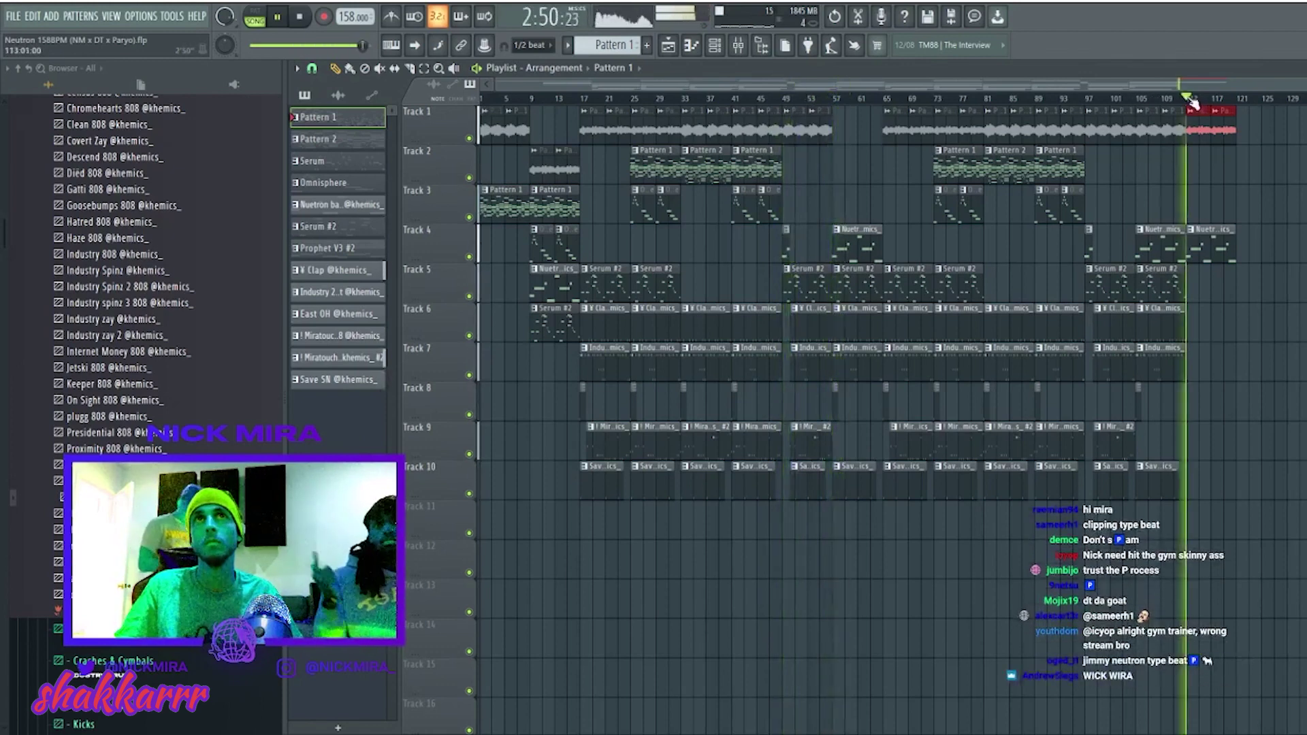
click(834, 98)
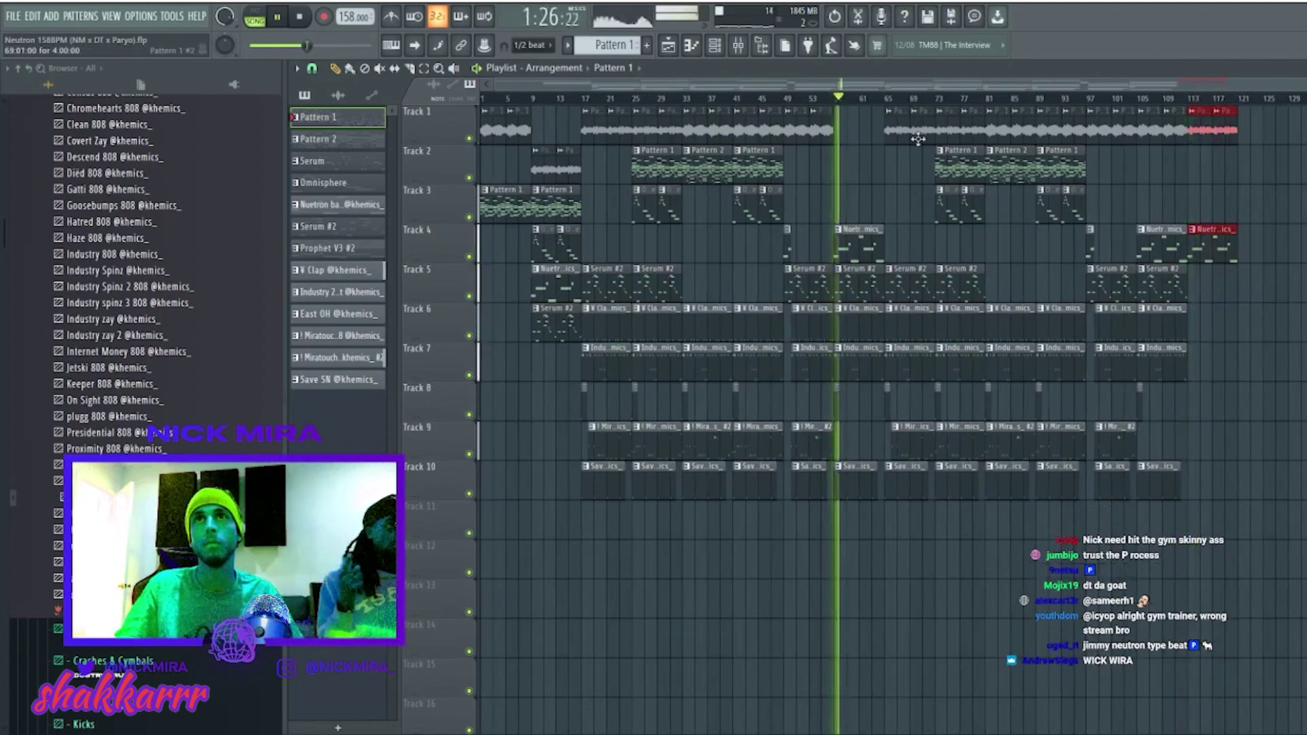
Copy Track 9's bar 50 808 clip into bars 61–64 and shorten Track 4's Nuetron bass clip at bar 57 to four bars.
ctrl+scroll(883, 122, up, 5)
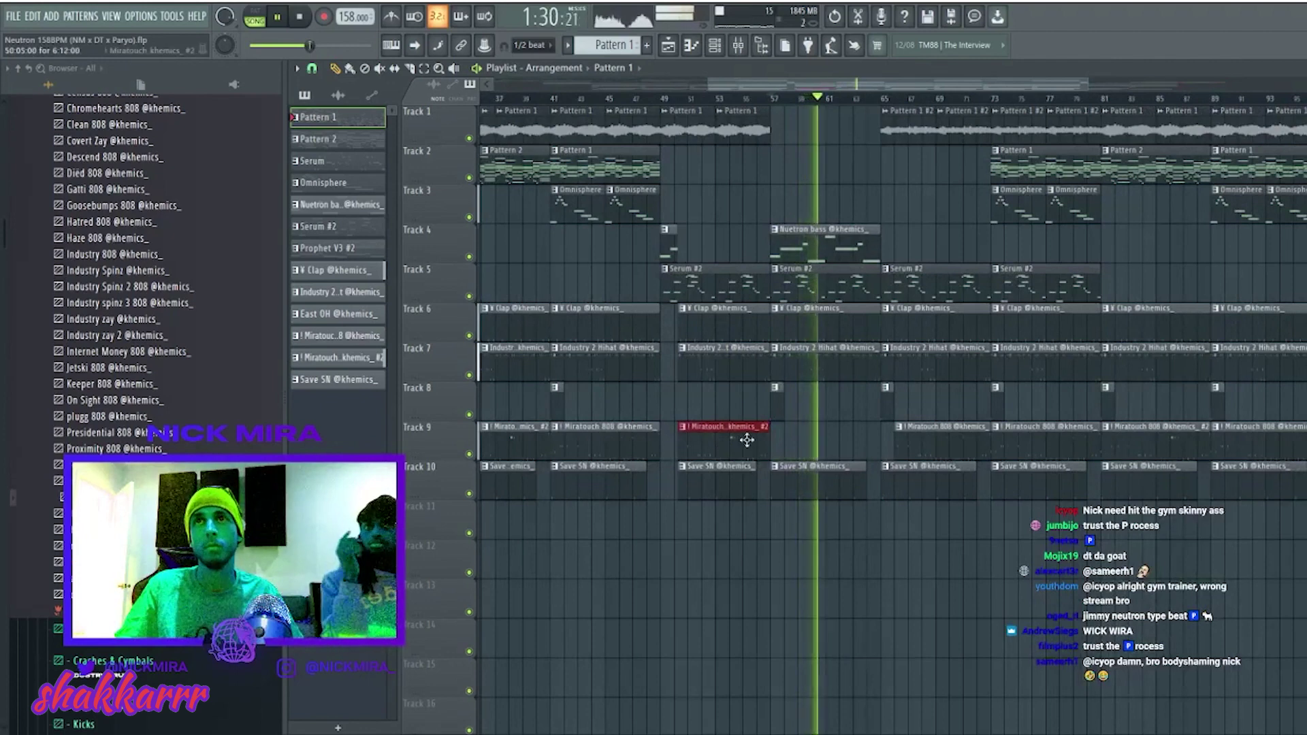
click(790, 444)
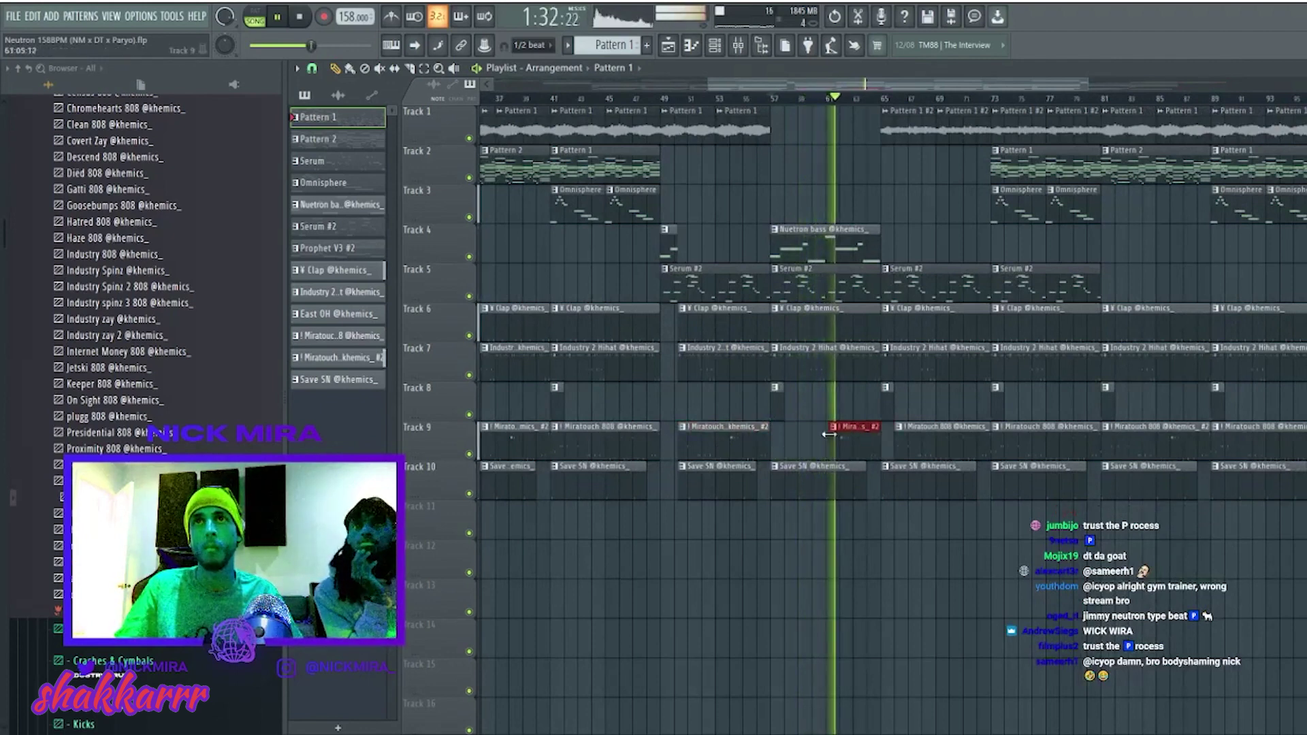
drag(801, 442, 838, 444)
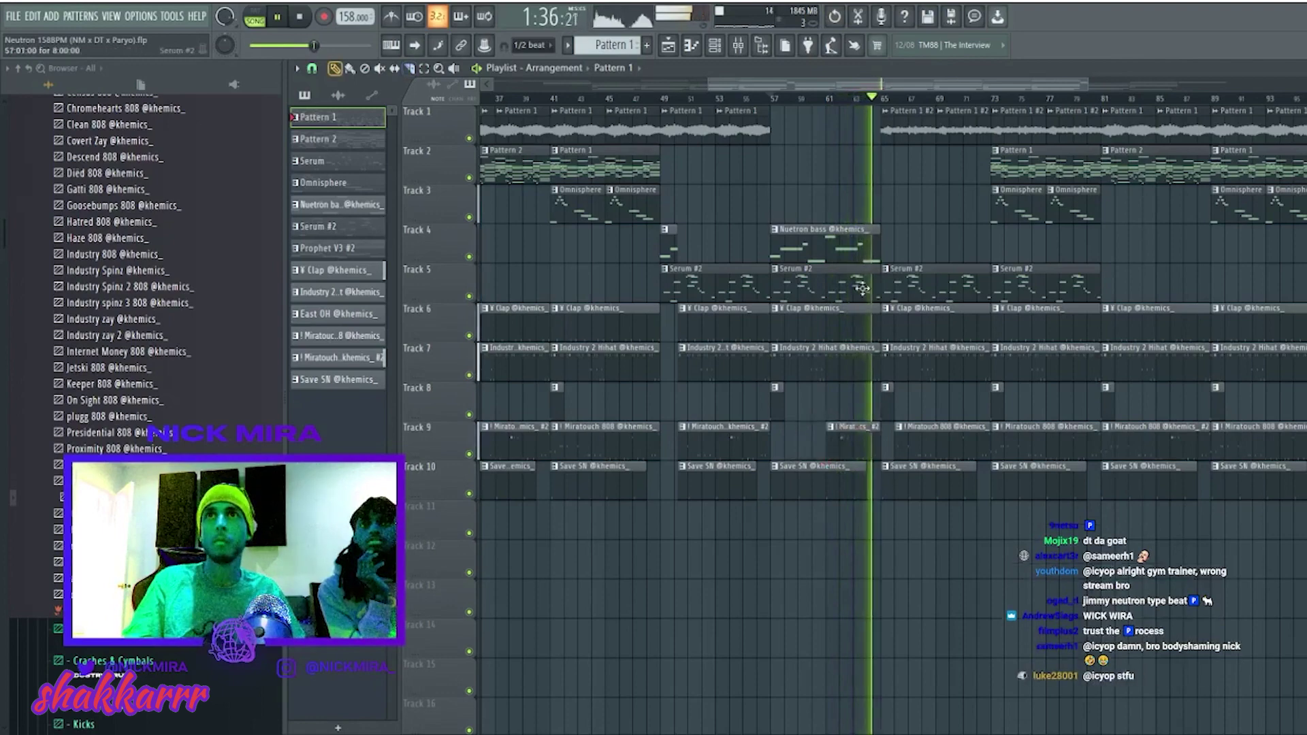
drag(878, 245, 837, 245)
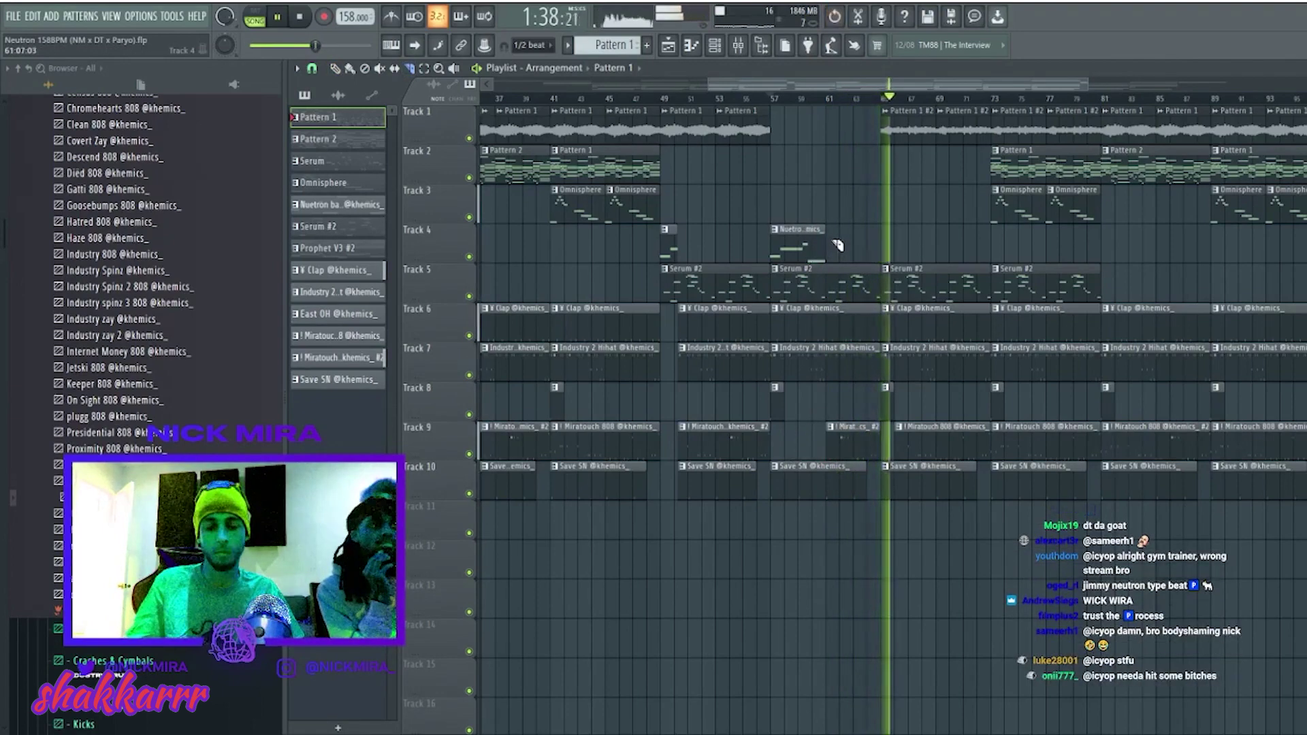
Clear Track 9's 808 clip and Track 1's clips from bars 65–72, and restart playback at bar 65.
scroll(1064, 178, down, 3)
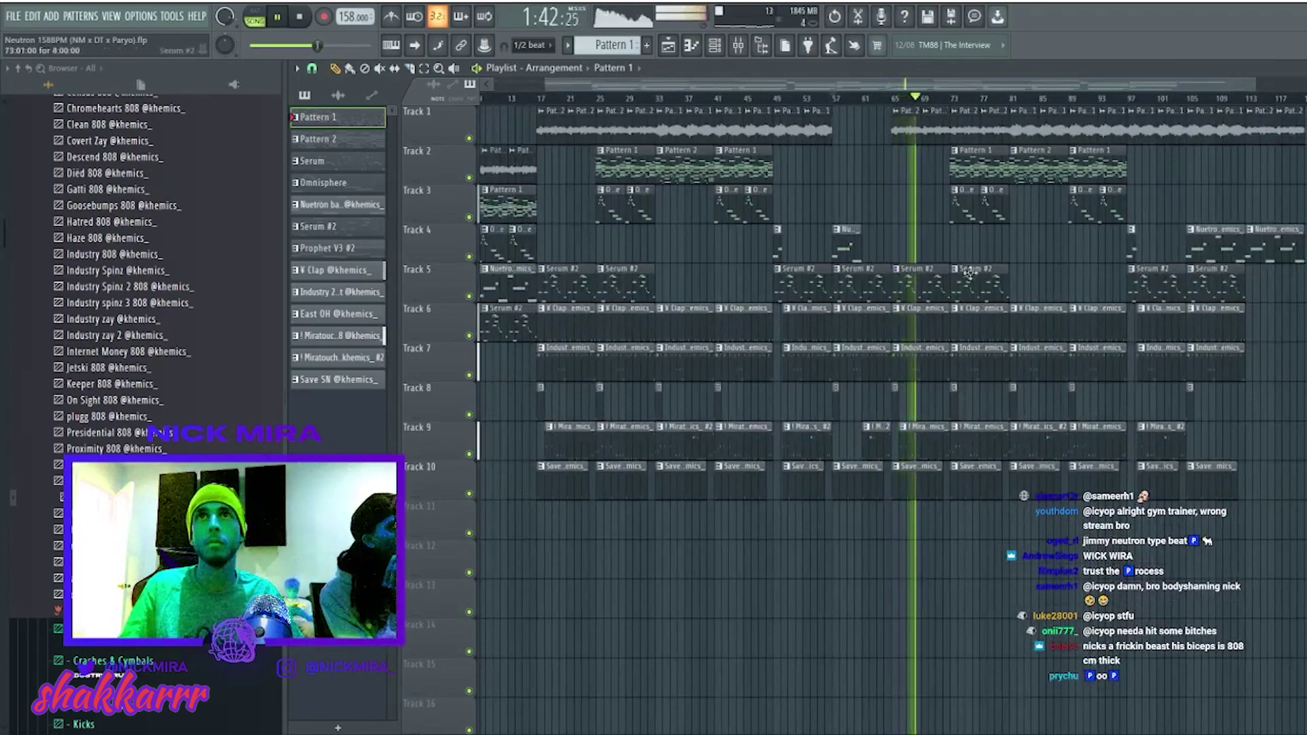
right_click(923, 442)
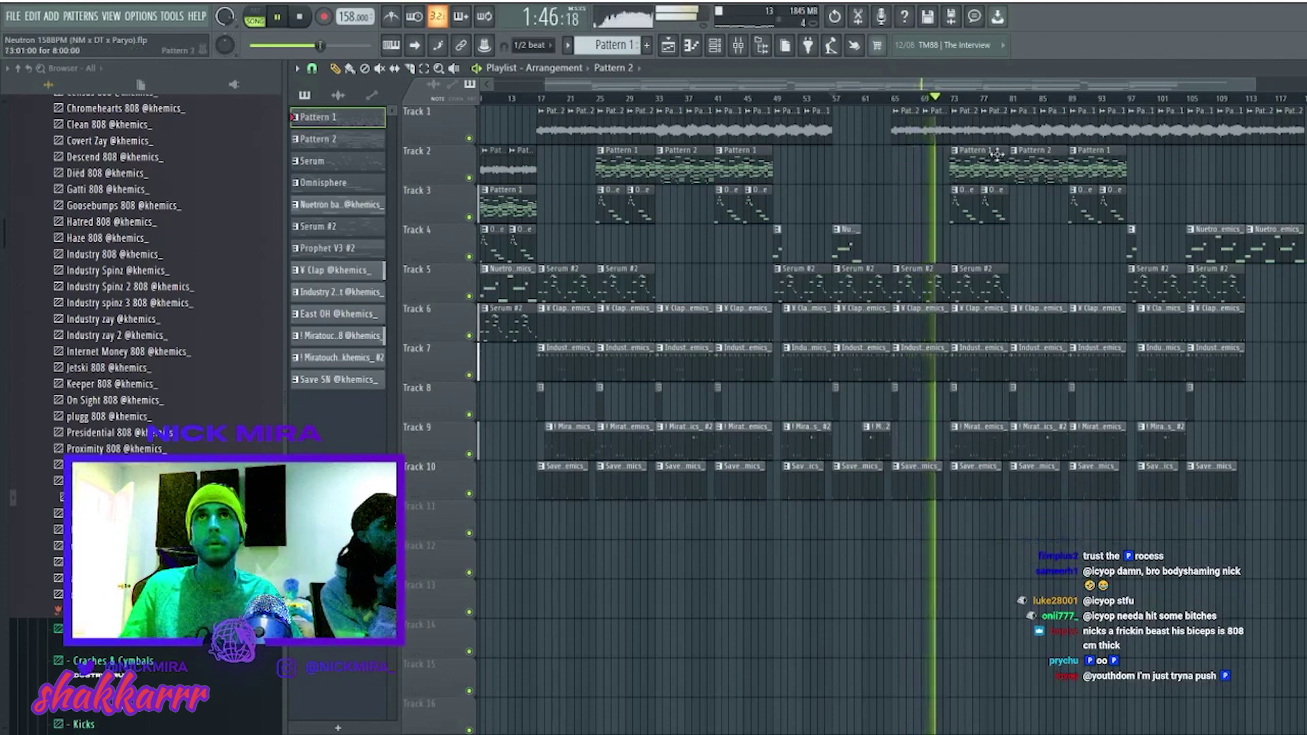
right_click(912, 119)
click(882, 99)
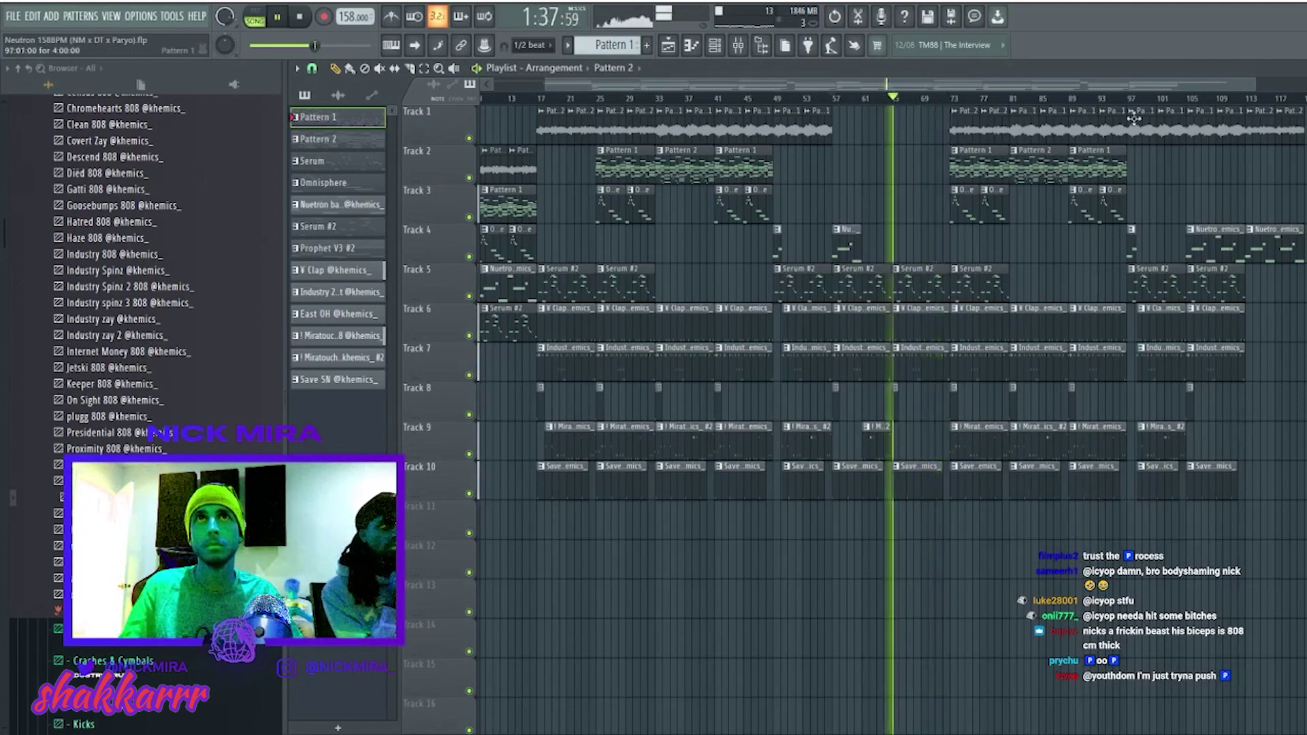
Copy the outro's Track 1 clips and Nuetron bass clip to bar 65, and remove the Serum #2 clip there.
drag(1302, 105, 915, 288)
key(space)
key(space)
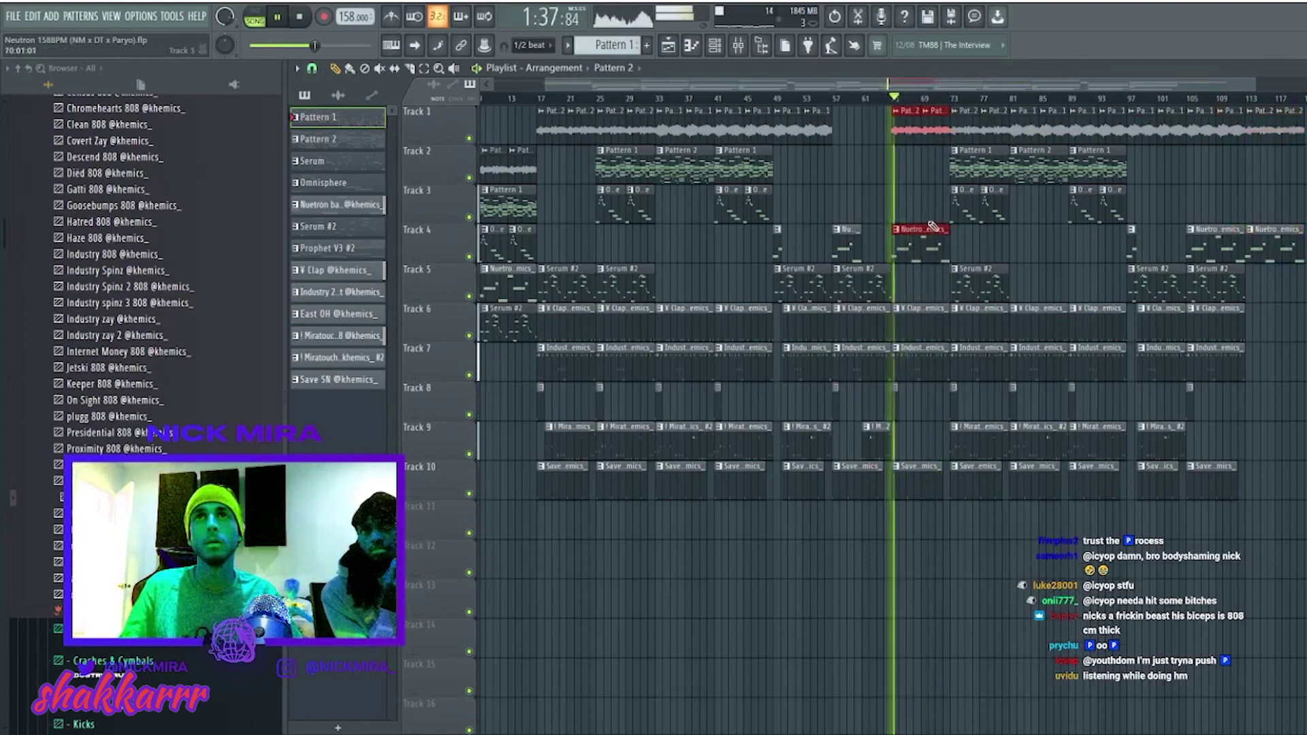
click(923, 280)
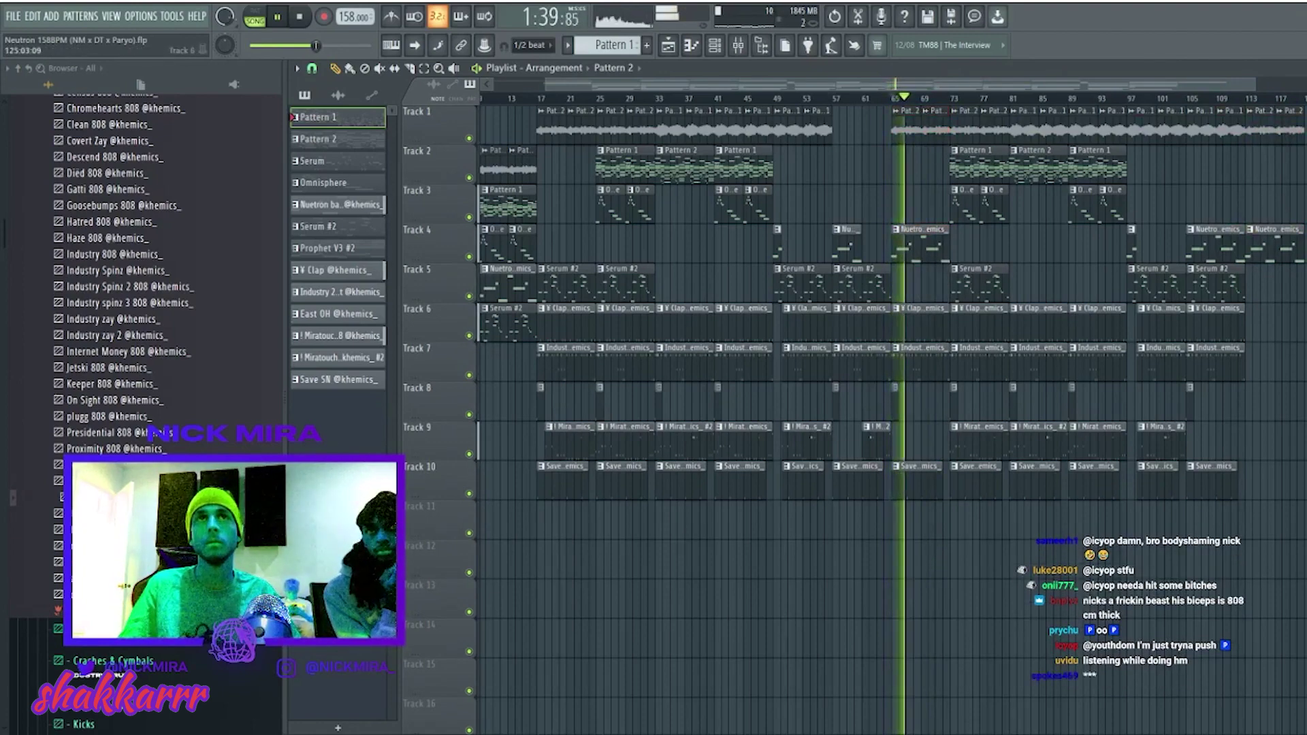
Review the whole arrangement by playing from near the end and from bars 17, 57, 65 and 73.
key(ctrl+a)
scroll(681, 170, left, 4)
key(space)
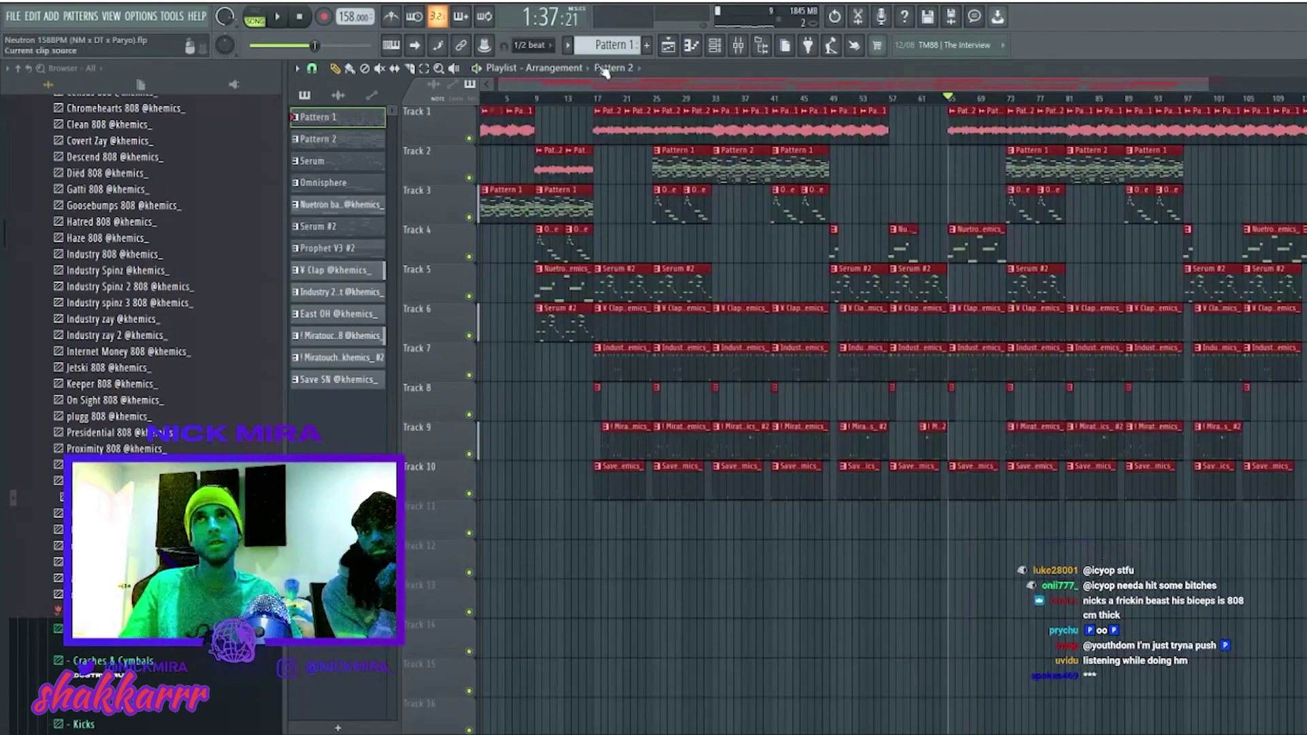
scroll(612, 99, down, 2)
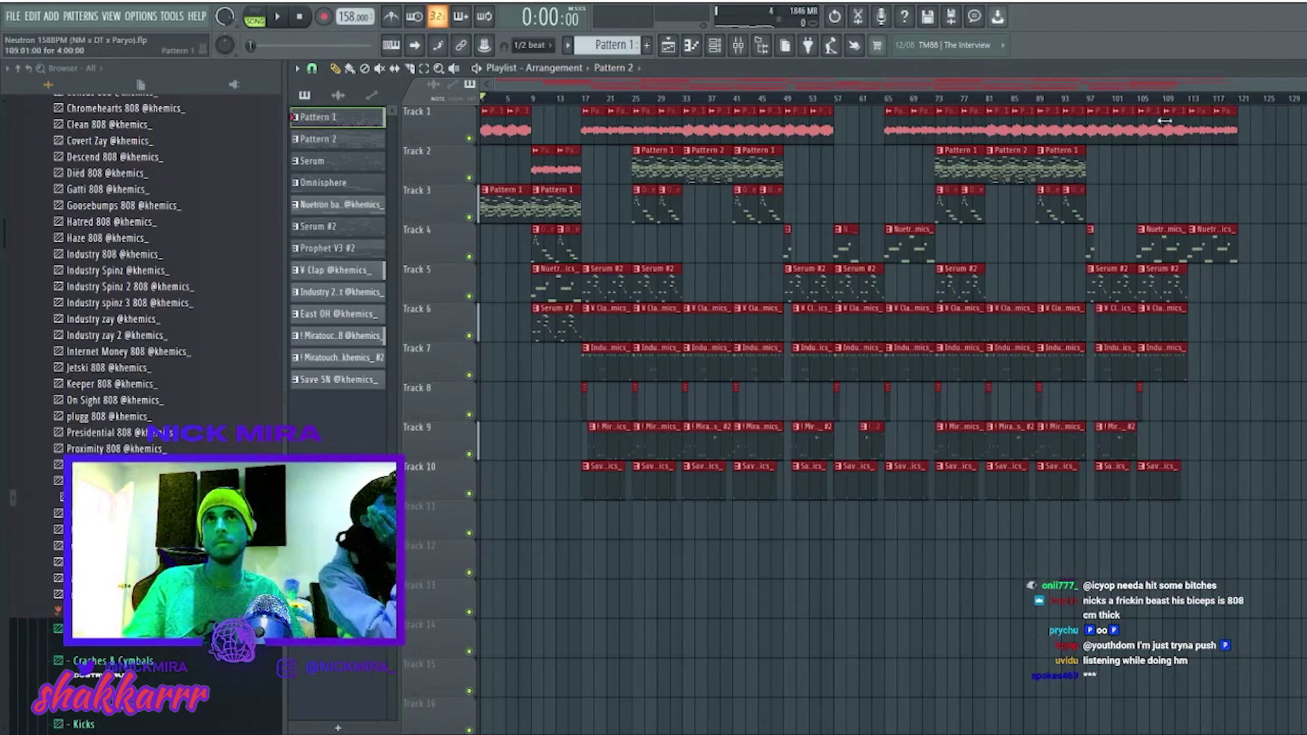
click(1232, 101)
key(space)
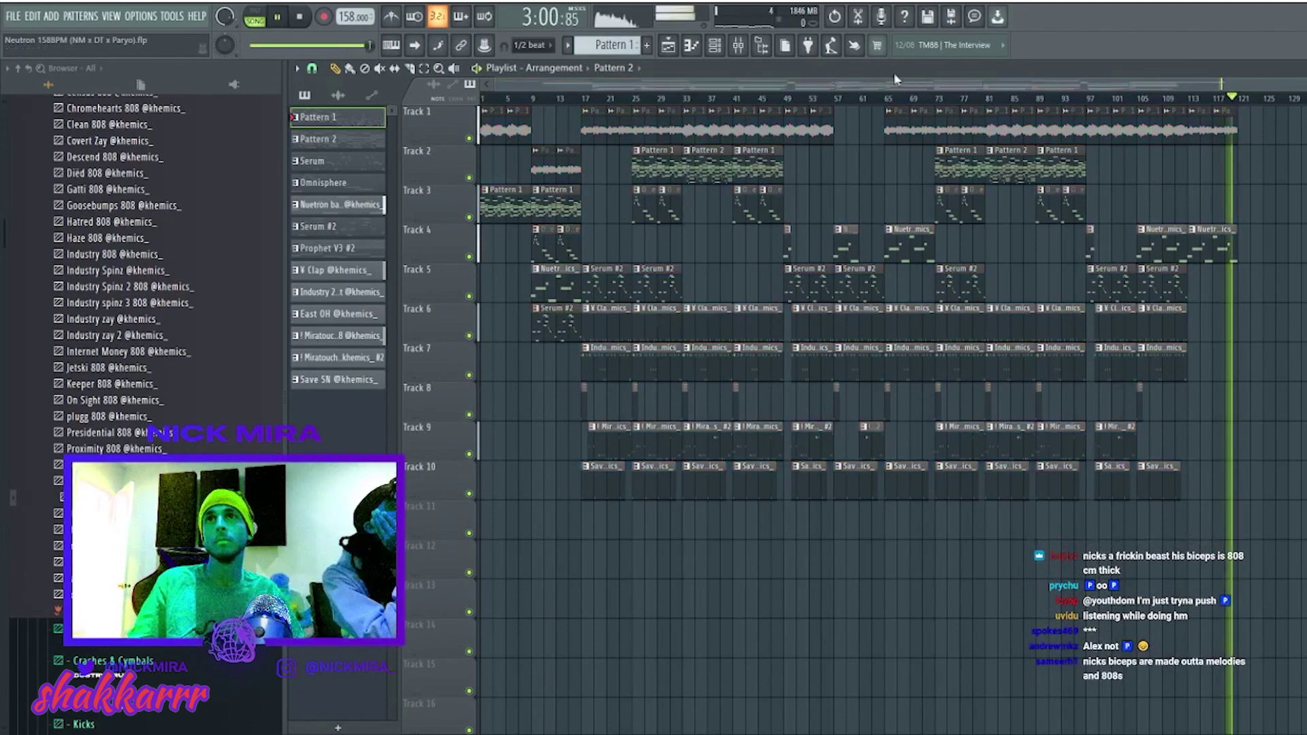
click(585, 99)
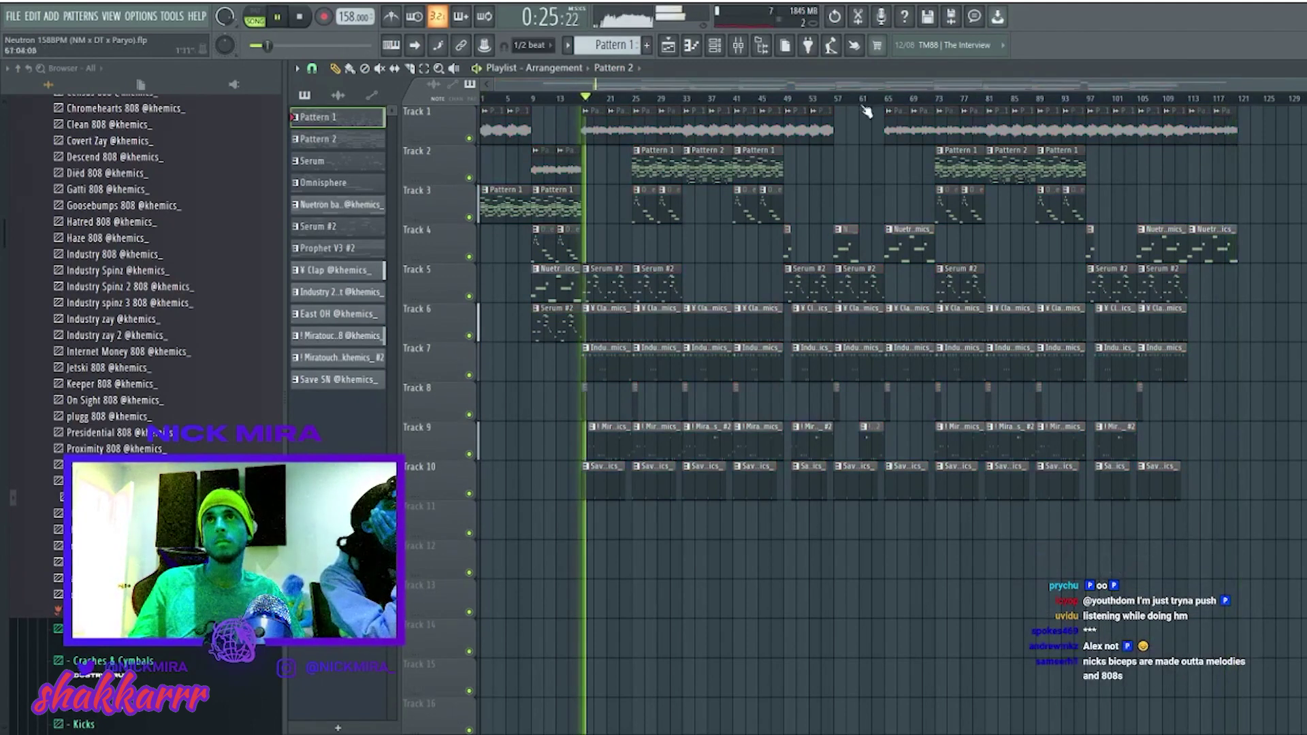
click(795, 100)
click(844, 99)
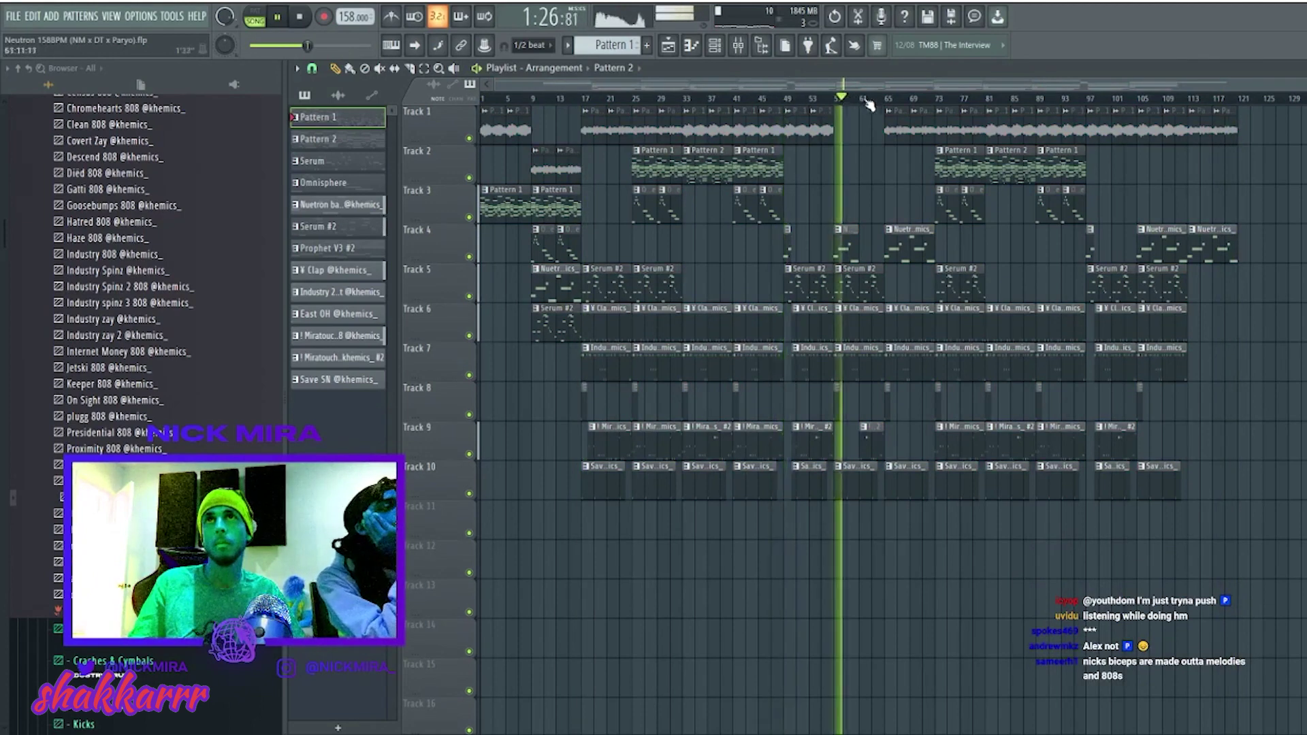
click(887, 99)
click(935, 99)
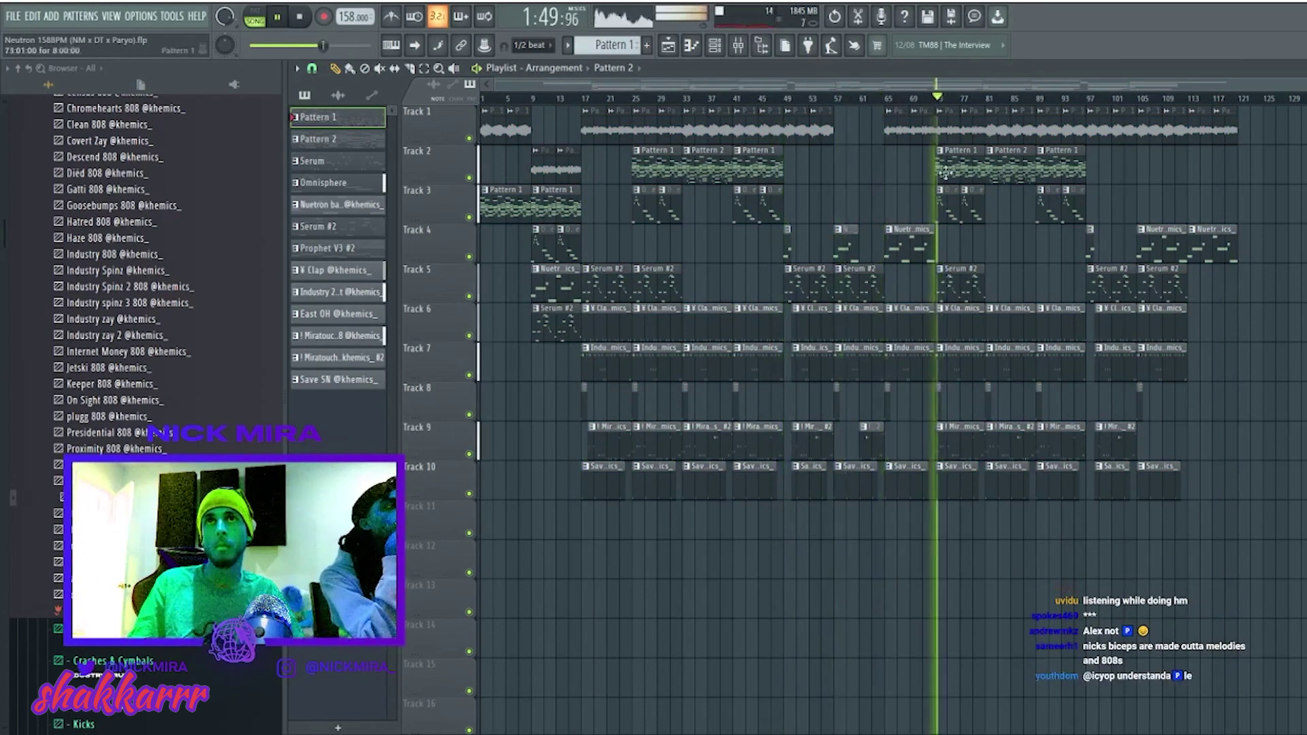
click(835, 99)
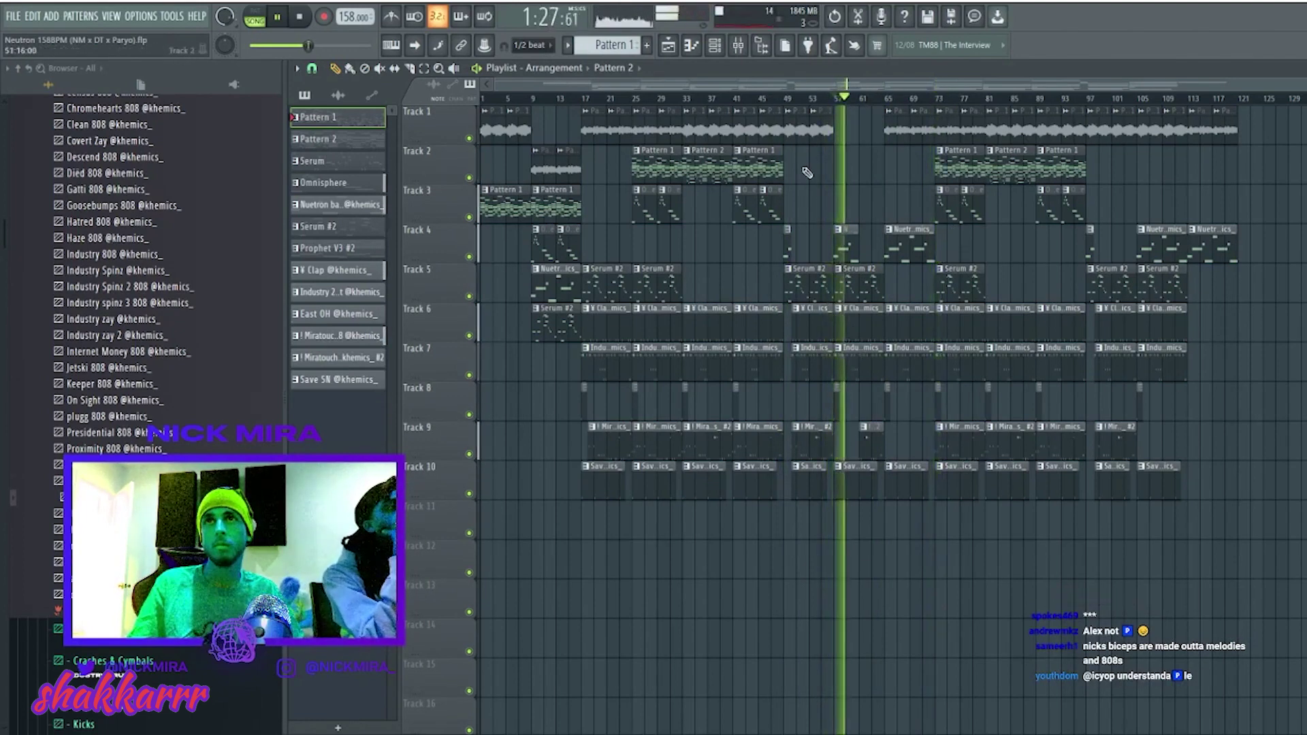
Delete all clips in bars 49–56 and move everything from bar 57 onward back to bar 49.
click(791, 98)
drag(788, 108, 842, 544)
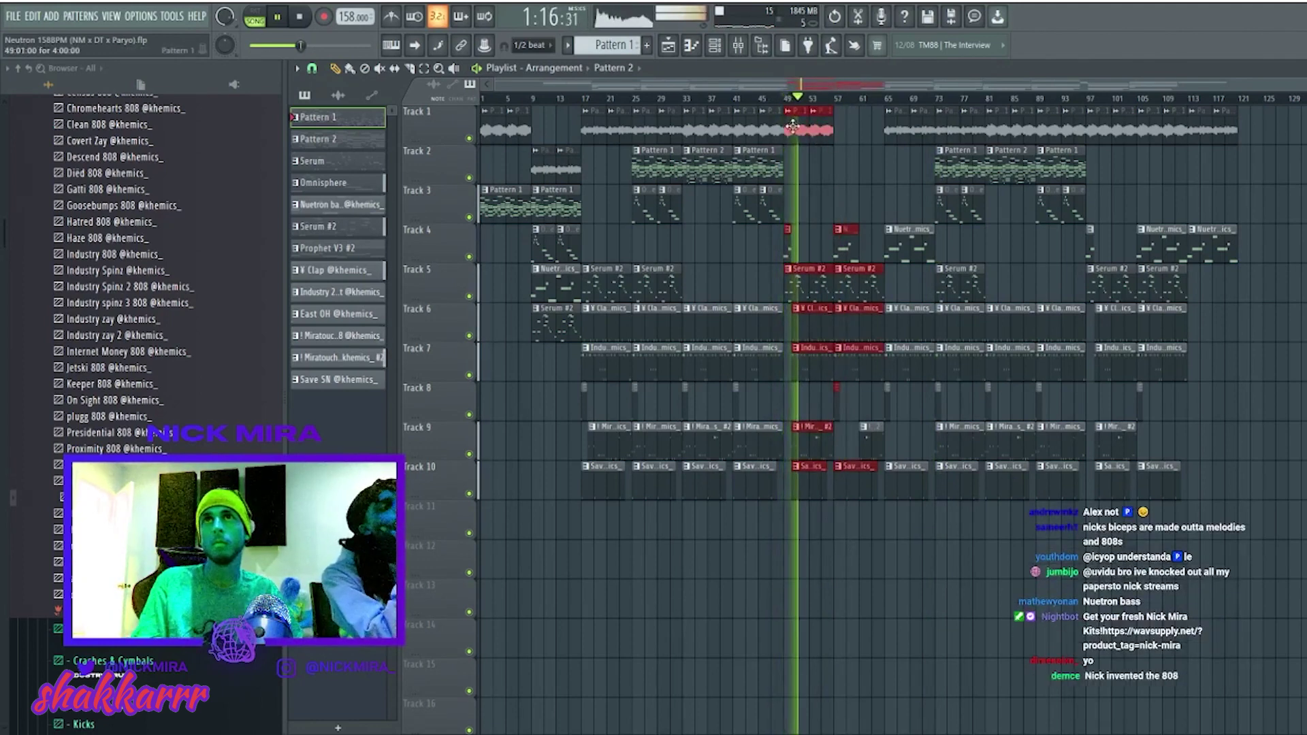
drag(790, 107, 822, 484)
drag(827, 105, 1283, 476)
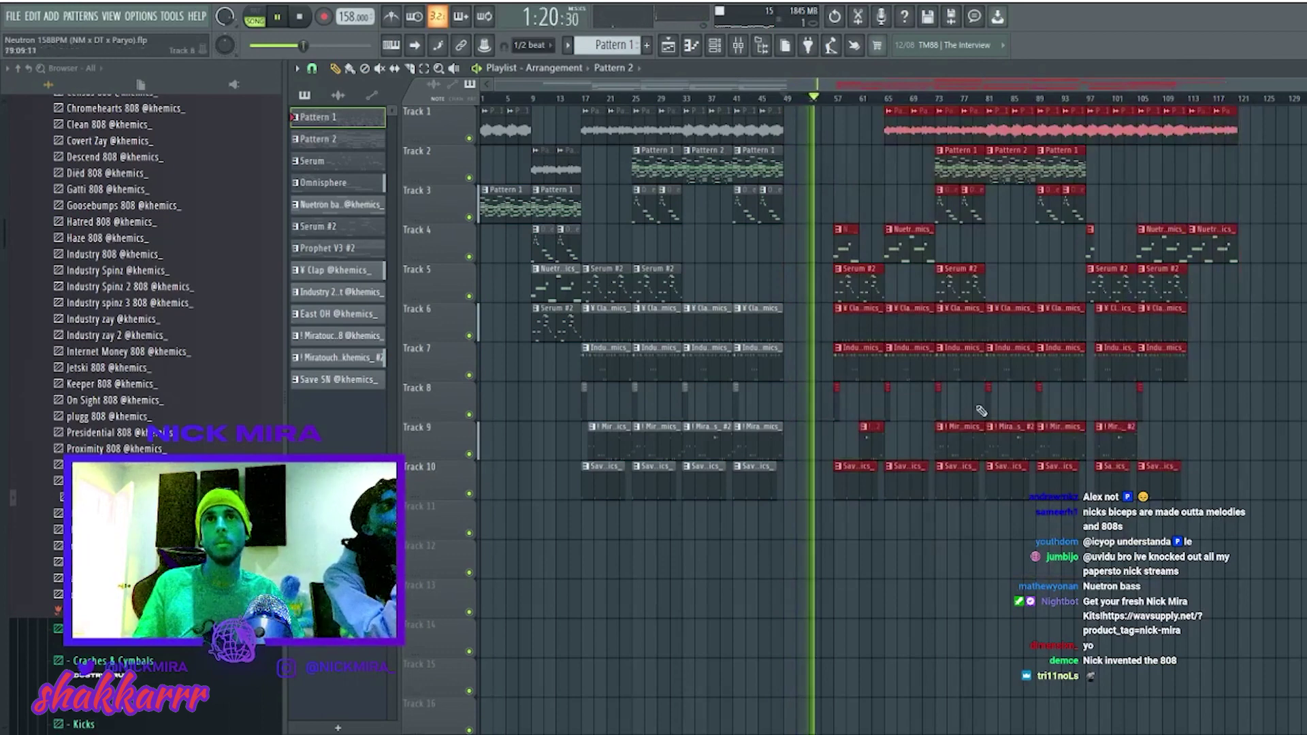
drag(861, 354, 812, 348)
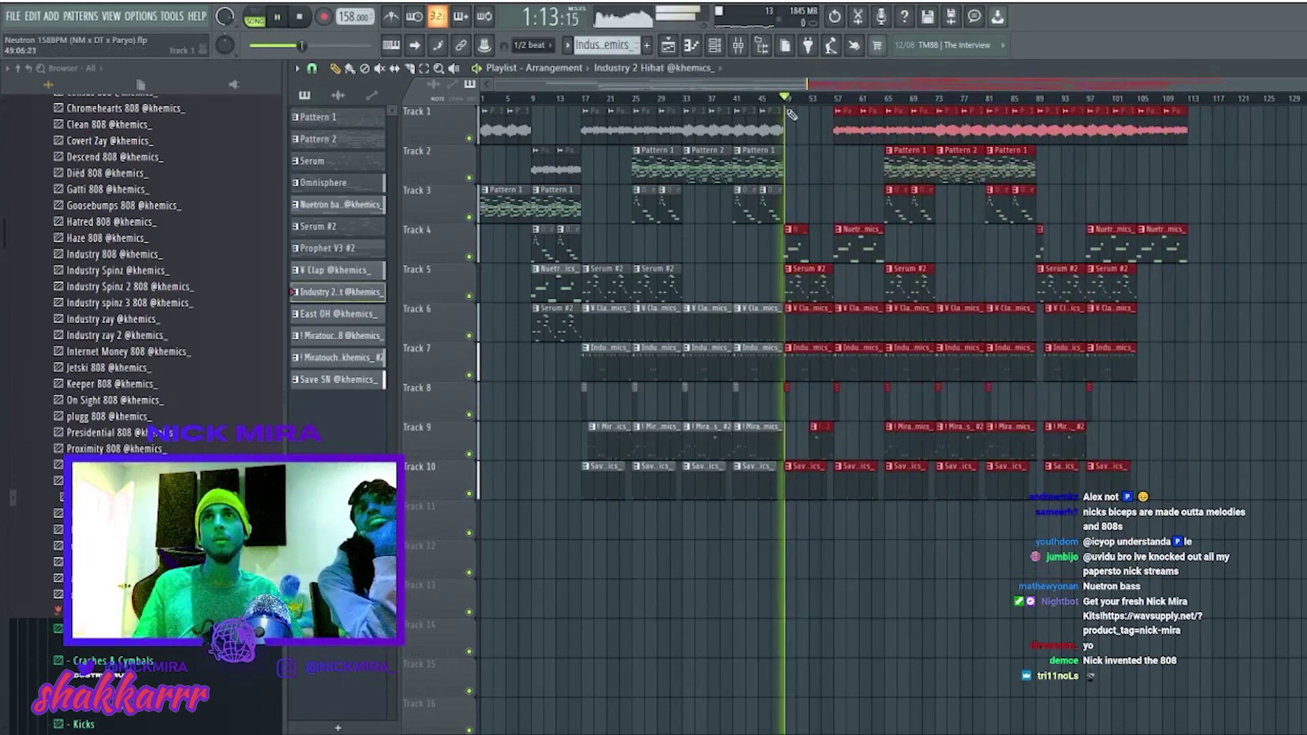
Place an Omnisphere clip on Track 3 at bar 53.
click(820, 103)
drag(1253, 582, 885, 83)
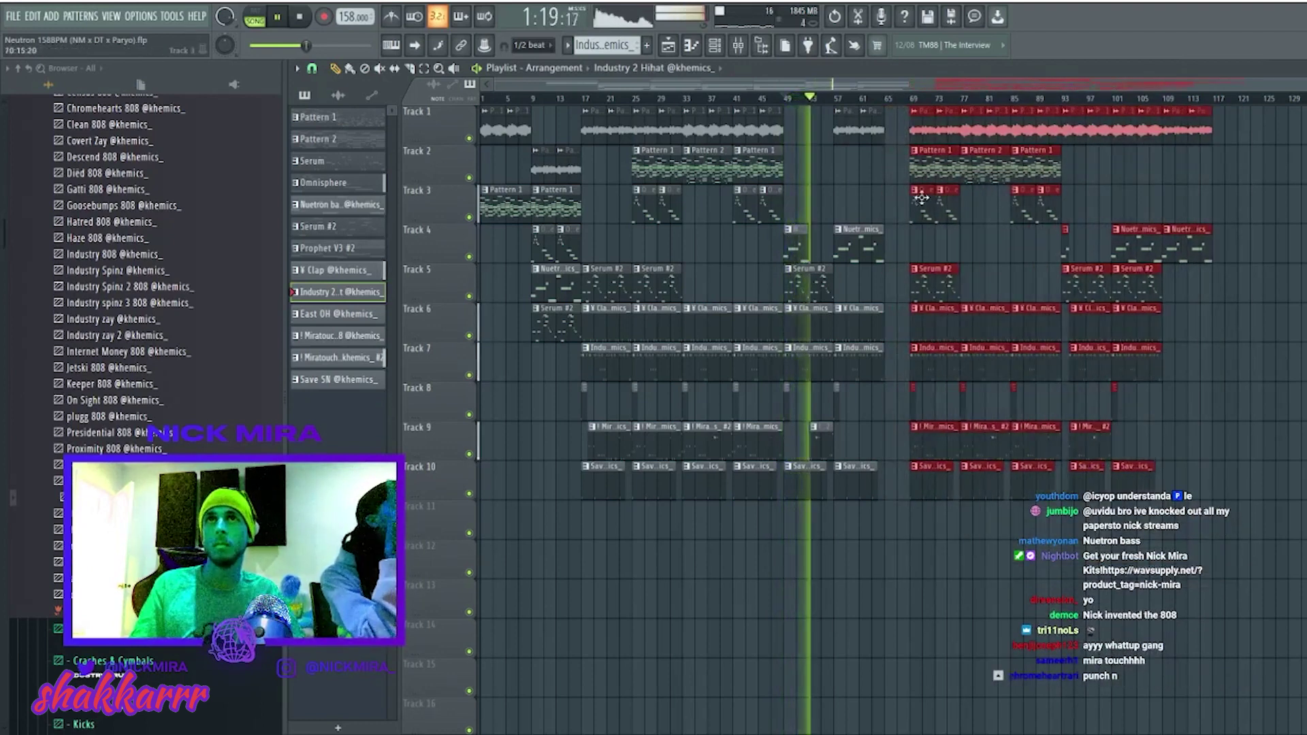
click(828, 207)
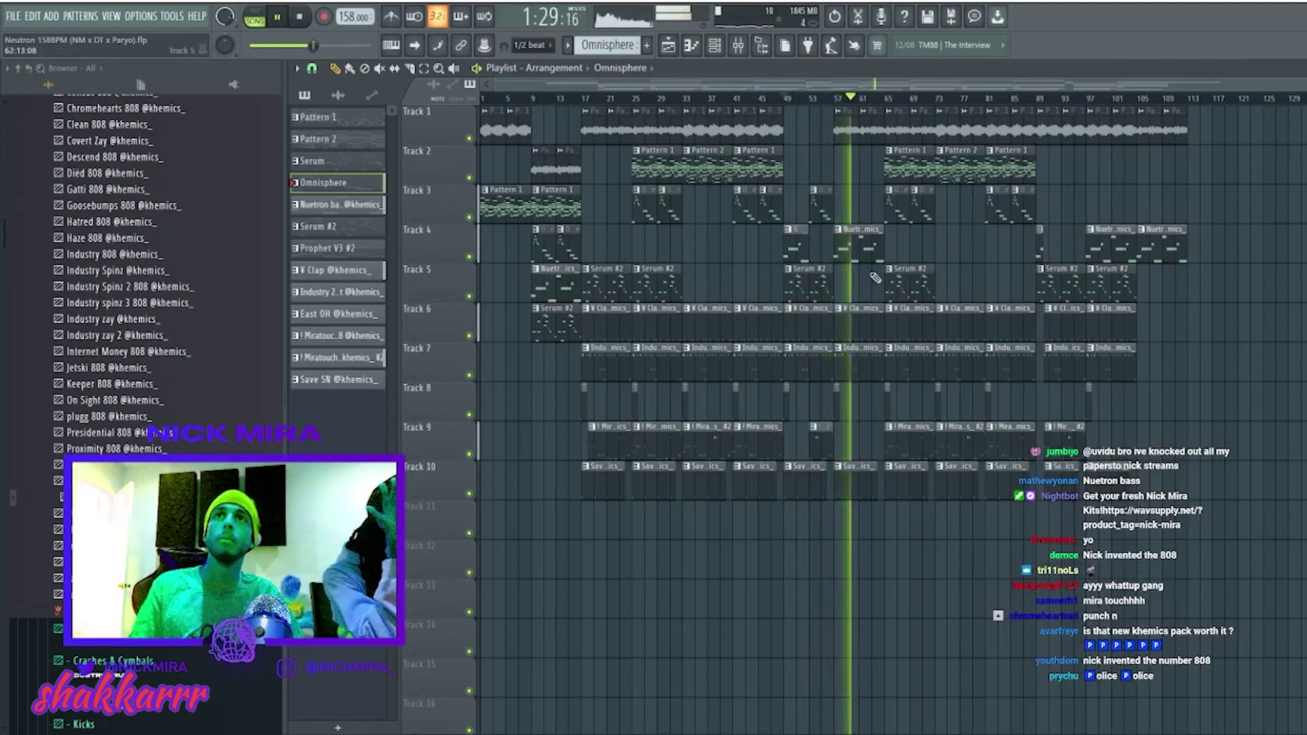
scroll(851, 157, right, 5)
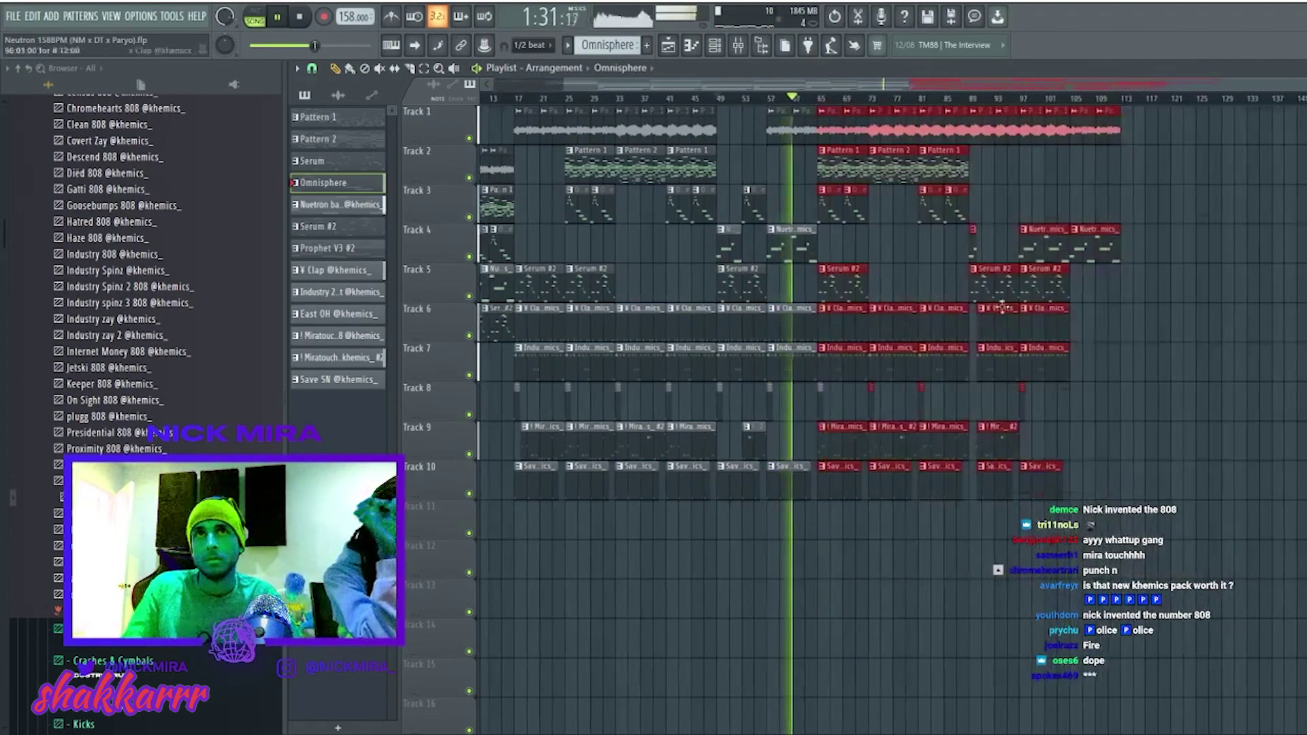
scroll(806, 111, left, 5)
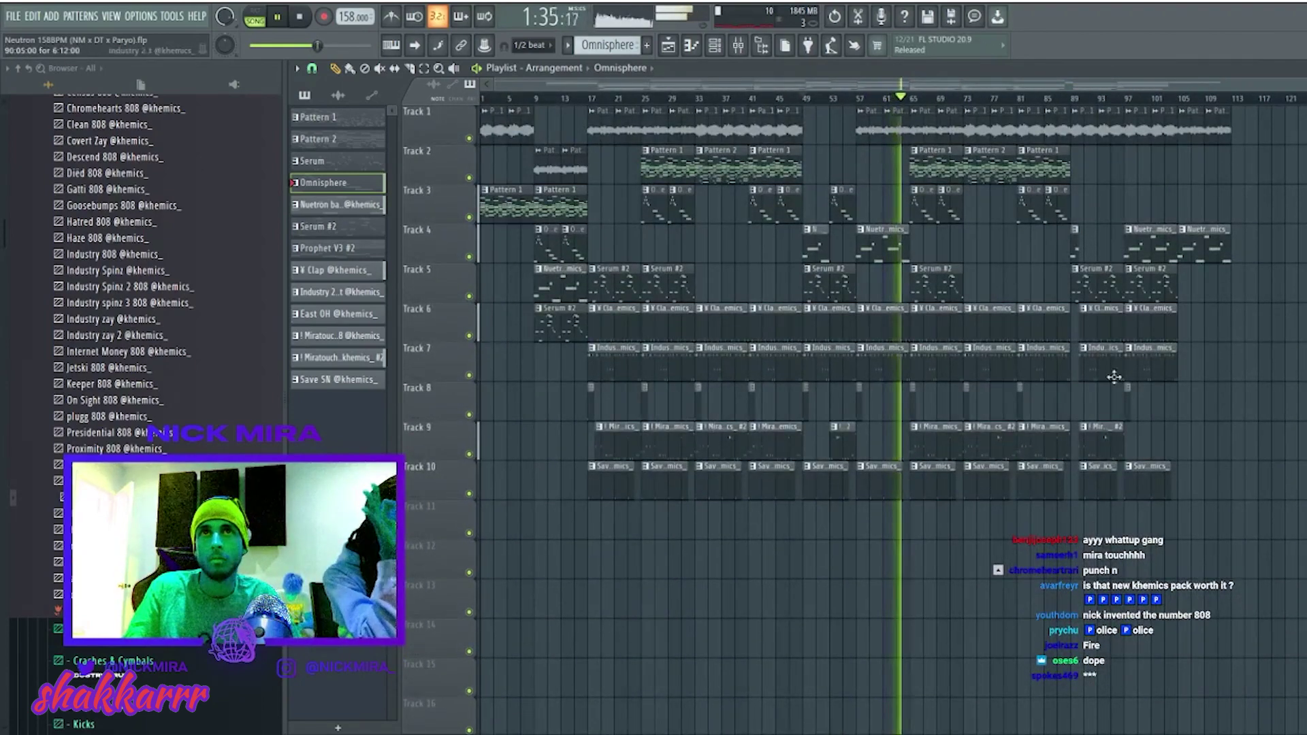
Delete the short Track 4 clip and the Miratouch 808 clip on Track 9, both at bar 89.
right_click(1075, 246)
right_click(1108, 439)
click(998, 442)
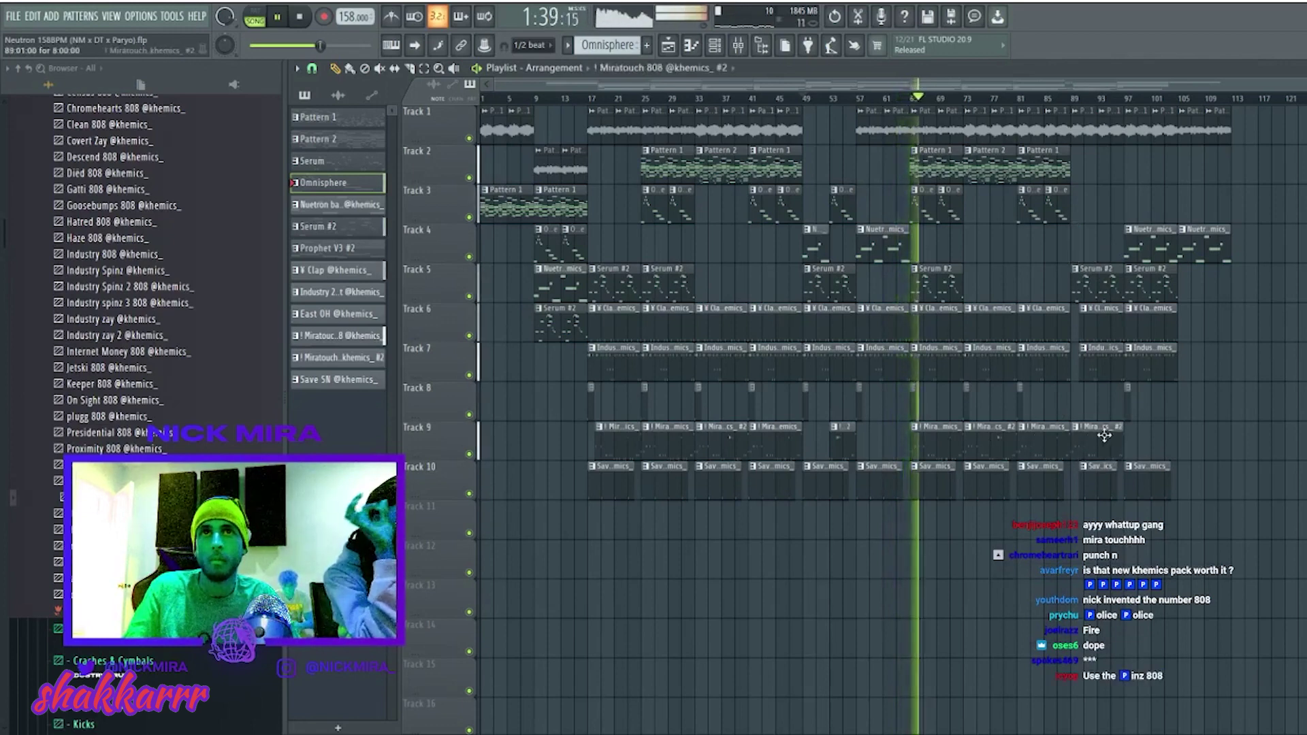
click(995, 452)
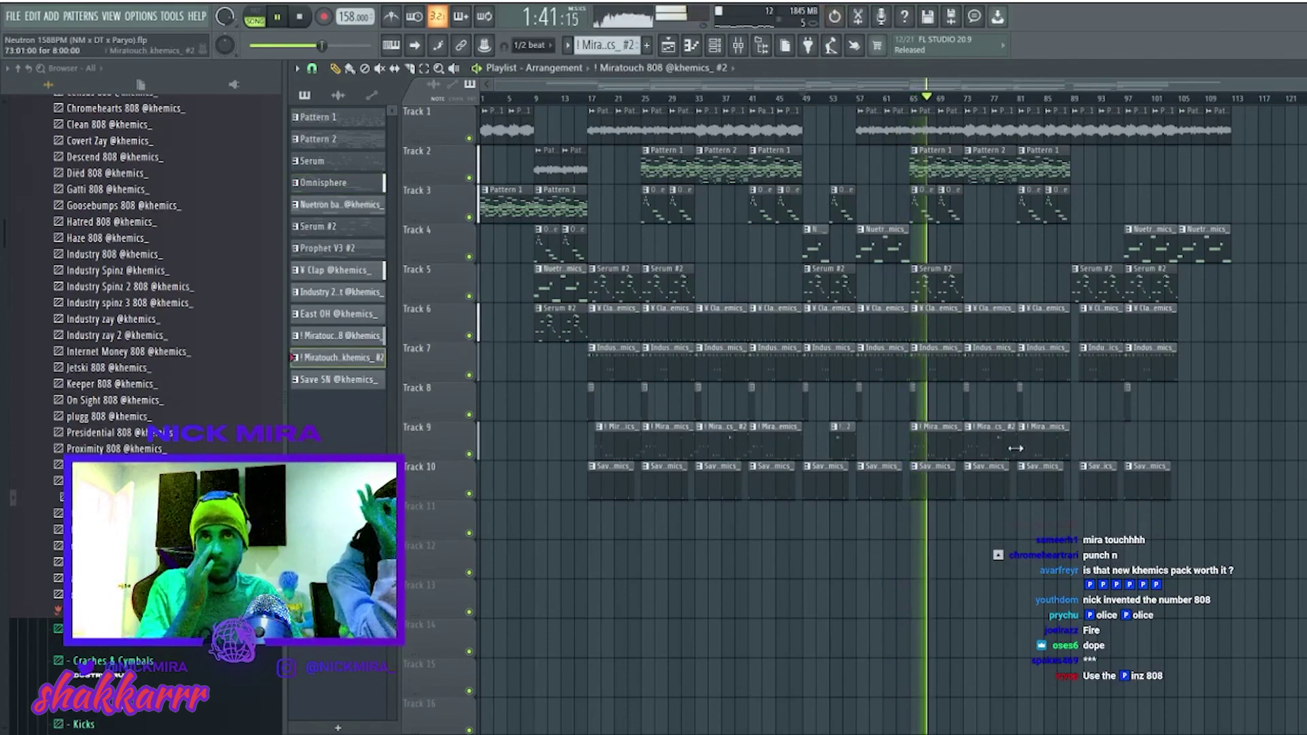
Move the Nuetron bass clip back to bar 89 and delete the other outro clips, including Track 1's clips from bar 105 onward.
drag(1144, 234, 1088, 235)
right_click(1093, 286)
right_click(1150, 320)
right_click(1150, 245)
right_click(1205, 245)
right_click(1192, 129)
right_click(1218, 129)
Duplicate all clips from bar 65 to the arrangement's end so that the copy starts at bar 105.
drag(918, 132, 1184, 491)
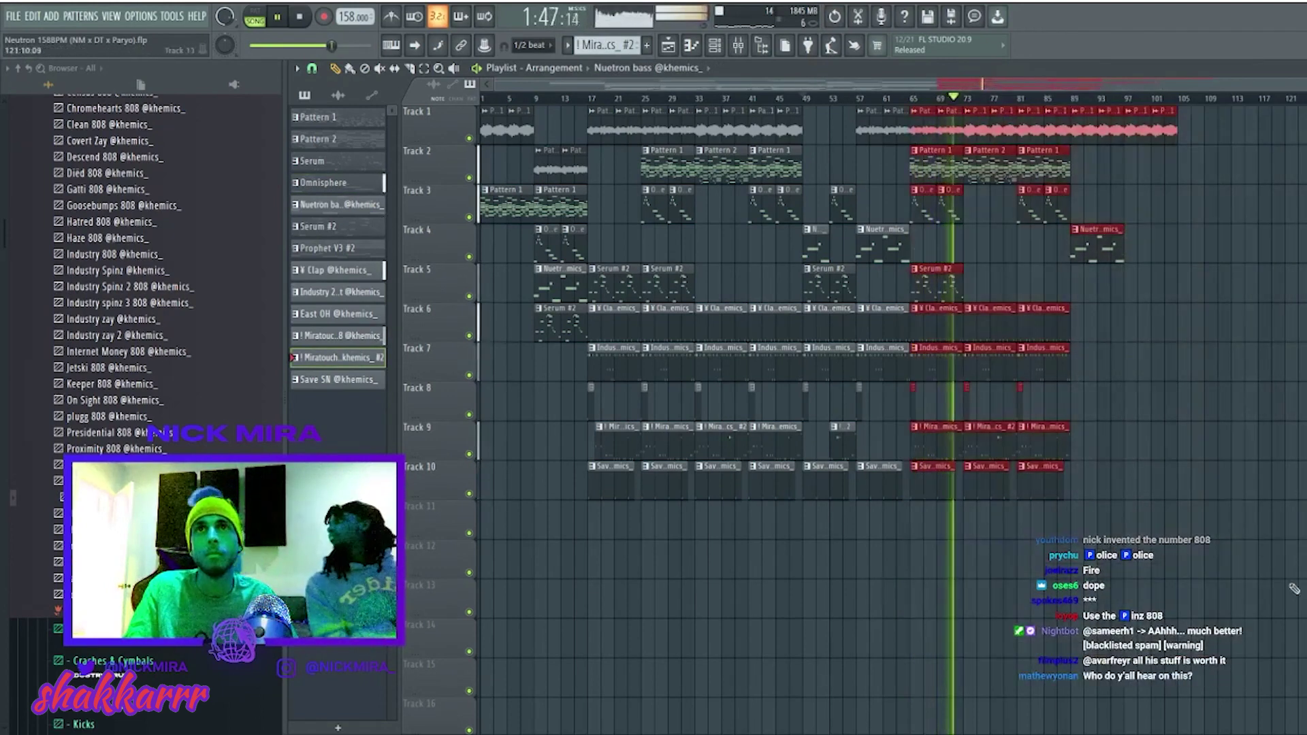
key(ctrl+b)
scroll(927, 229, right, 4)
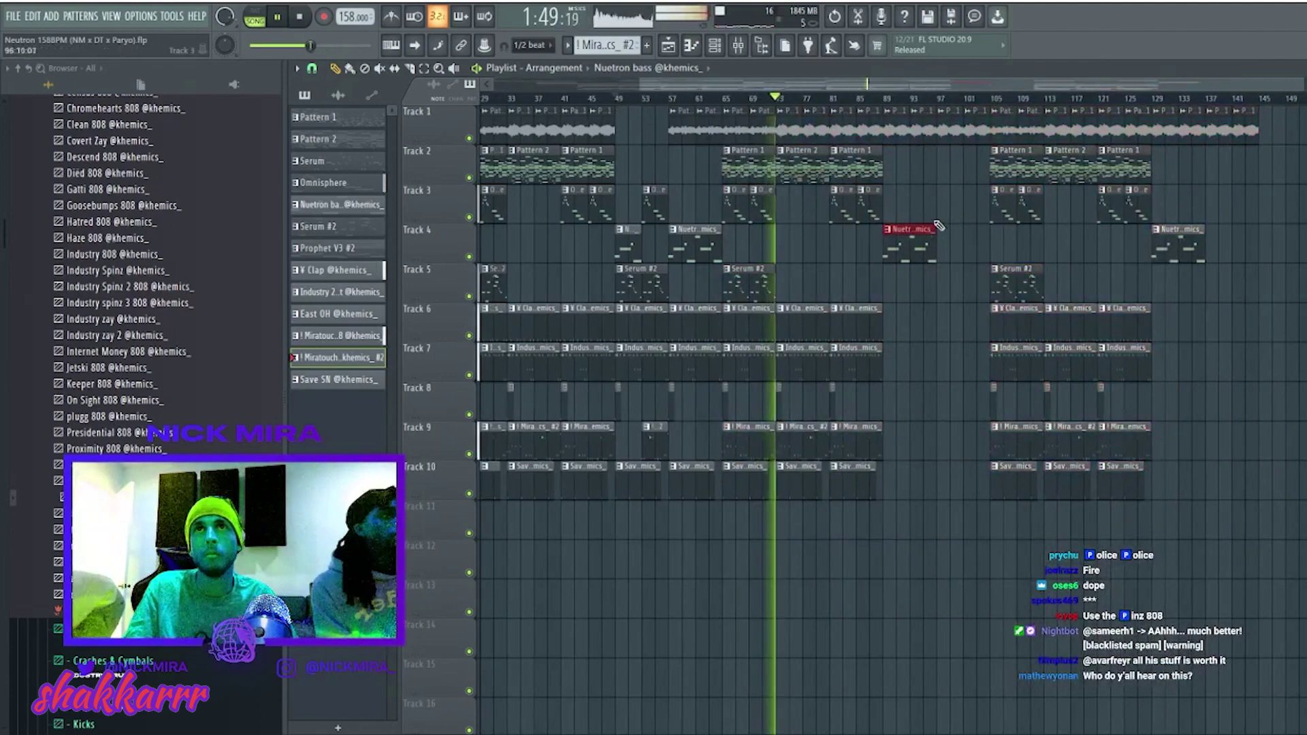
Delete Track 1's clips between bars 97 and 105 and move the whole copied section back to start at bar 97.
right_click(957, 129)
right_click(981, 129)
drag(987, 105, 1203, 409)
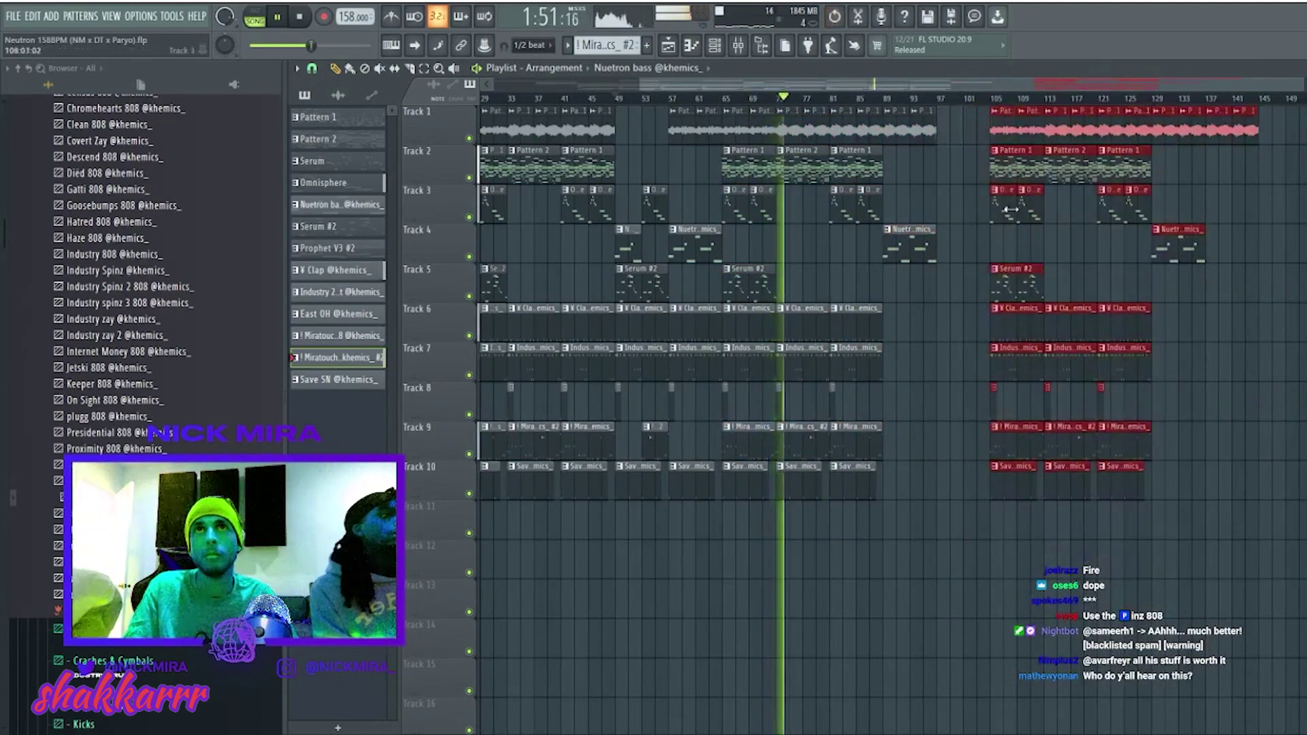
drag(1000, 167, 968, 167)
click(949, 171)
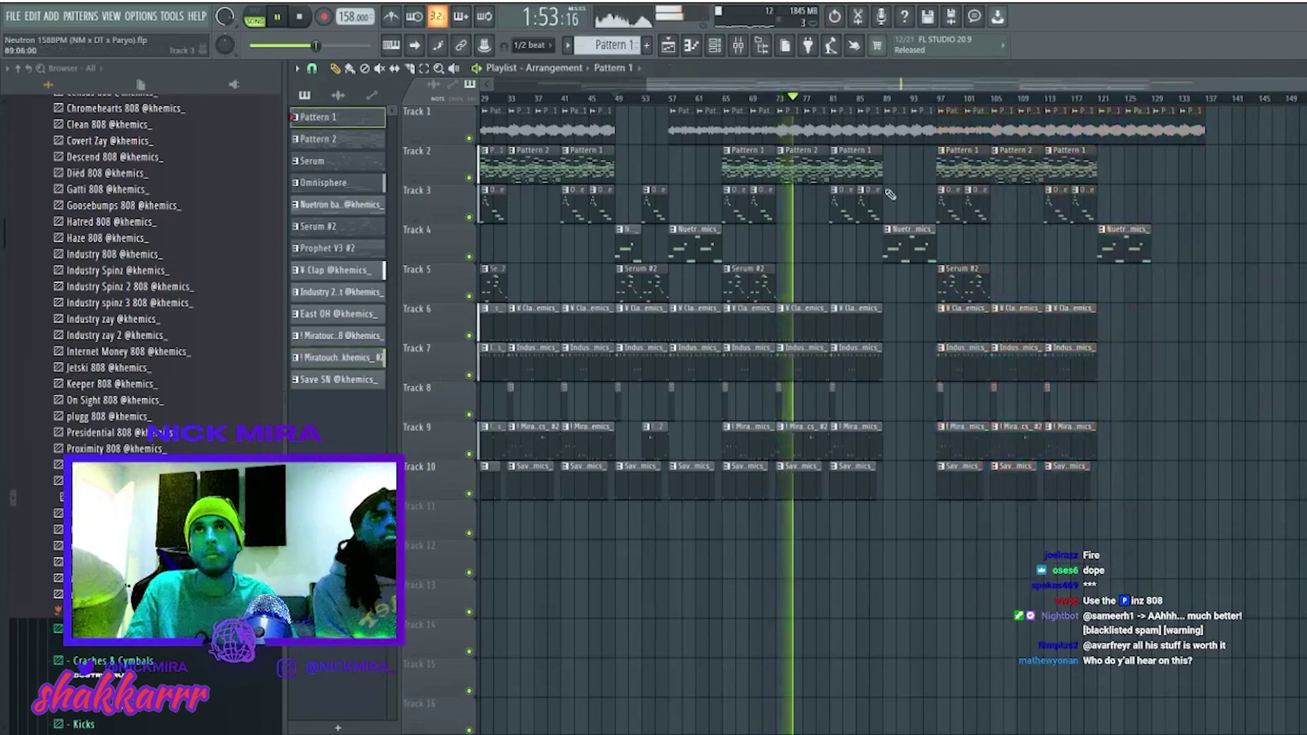
Try a Serum #2 clip on Track 5 at bar 89 and listen from that bar.
drag(807, 296, 889, 286)
click(885, 100)
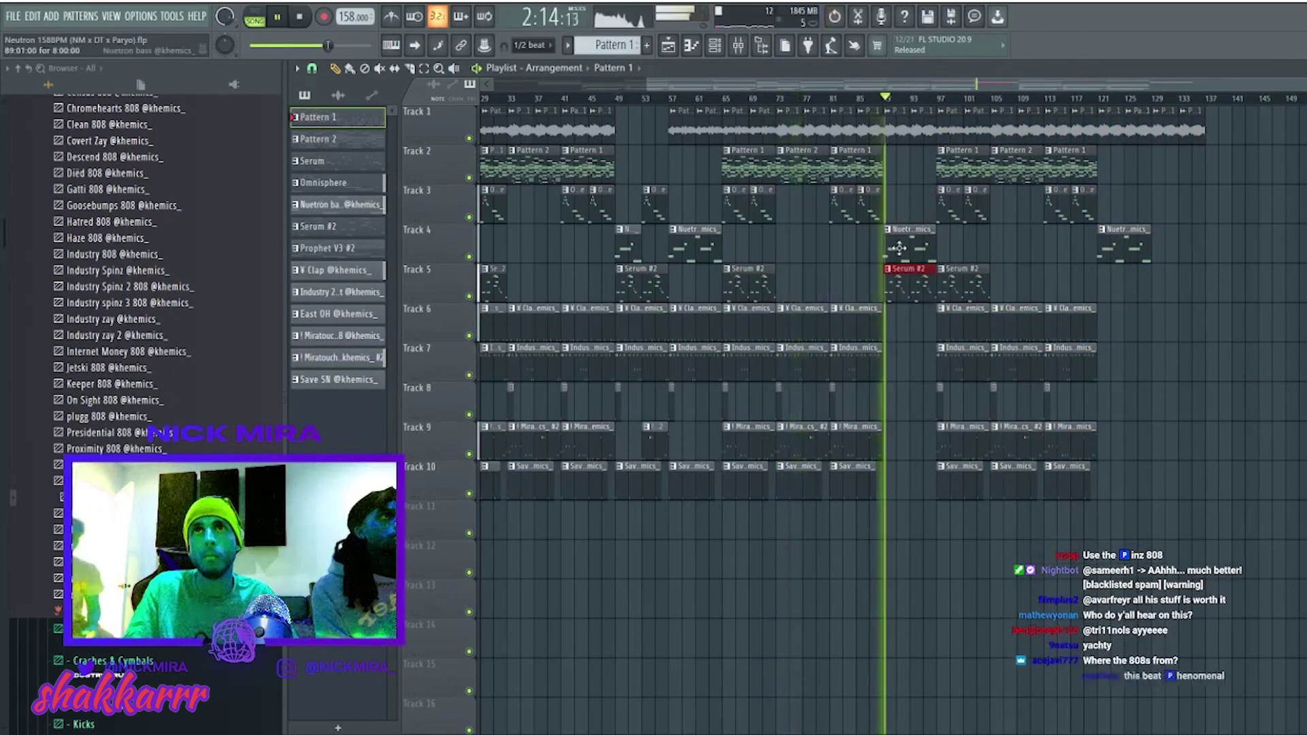
right_click(907, 281)
Play the extended arrangement from its beginning.
drag(945, 102, 524, 99)
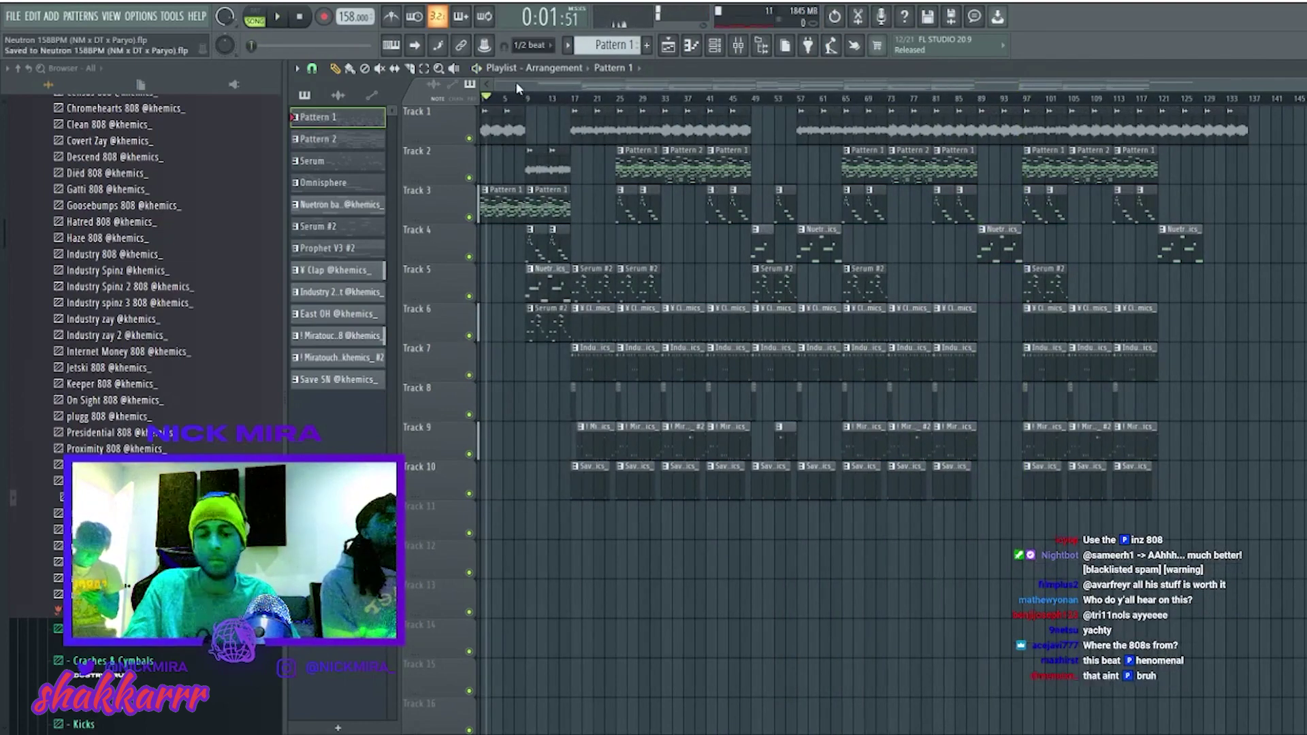
key(space)
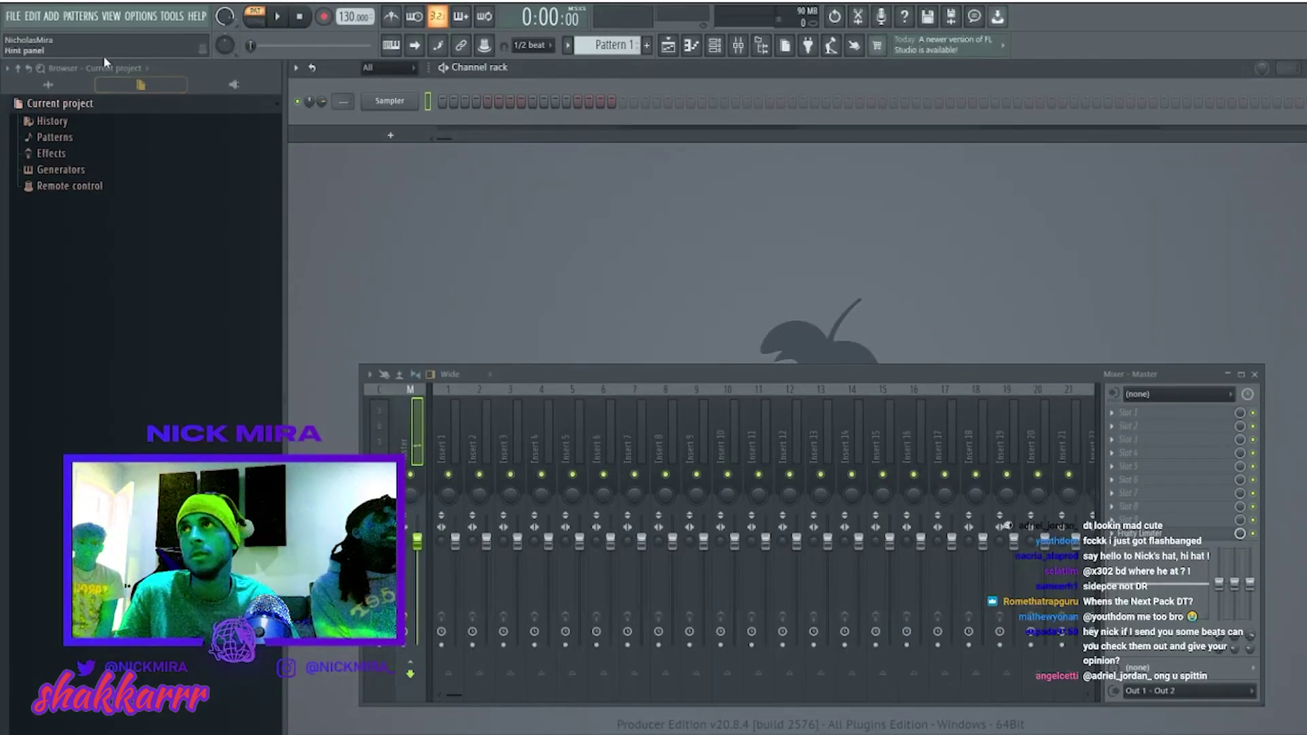
Collapse the sample kit folders and open the Neutron 158BPM backup overwritten at 13h46 from the Backup folder.
click(48, 84)
scroll(126, 187, up, 10)
scroll(126, 187, up, 2)
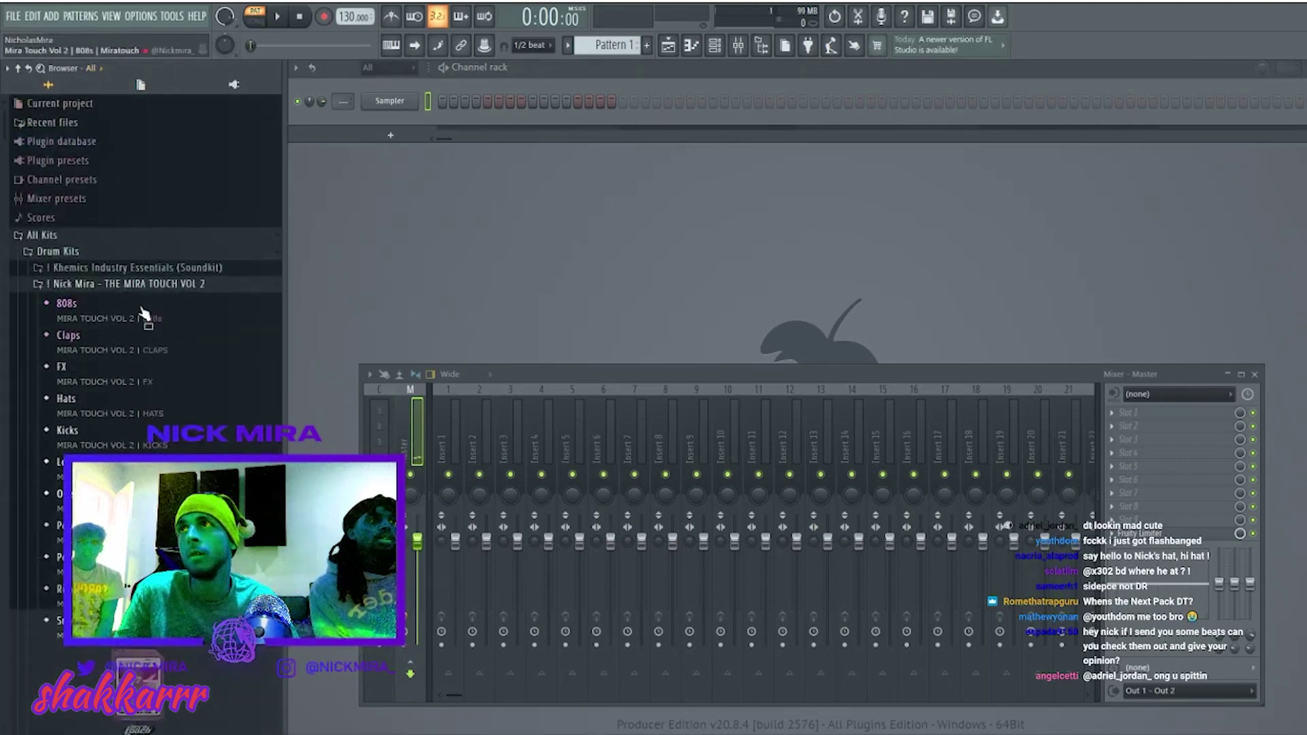
click(137, 283)
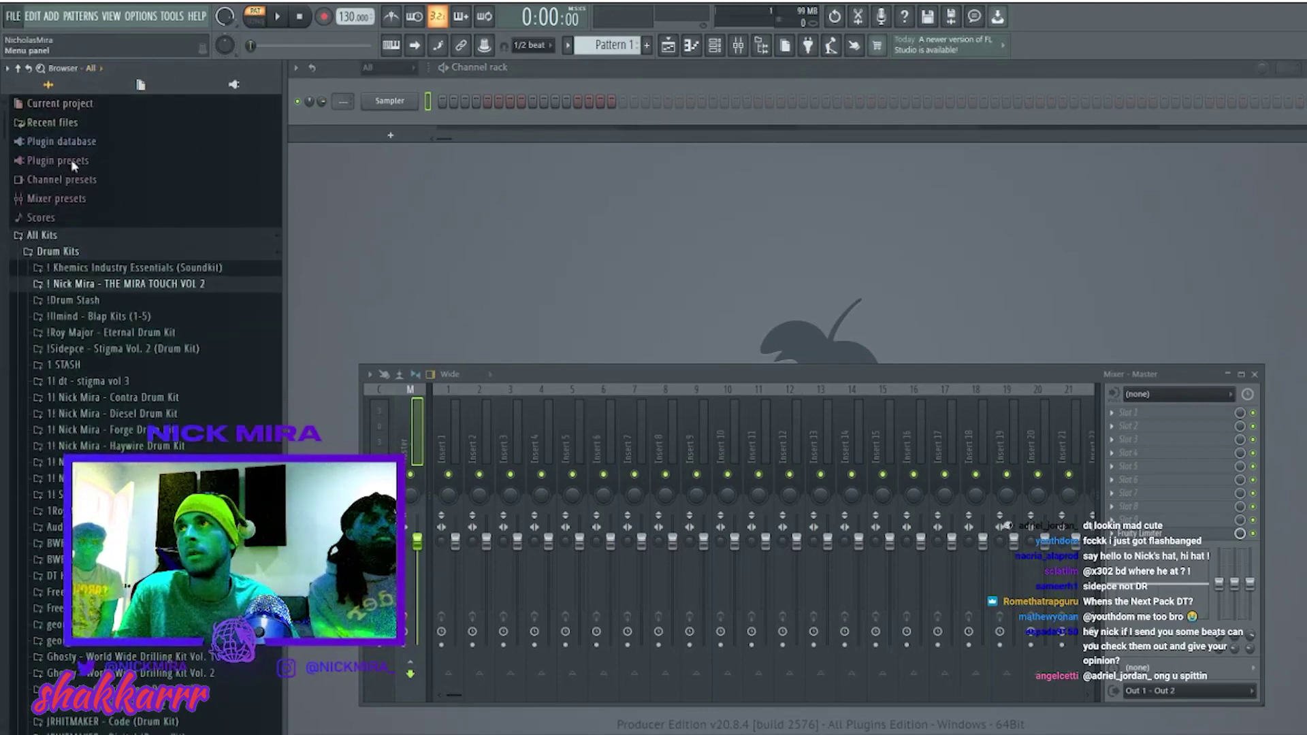
click(42, 236)
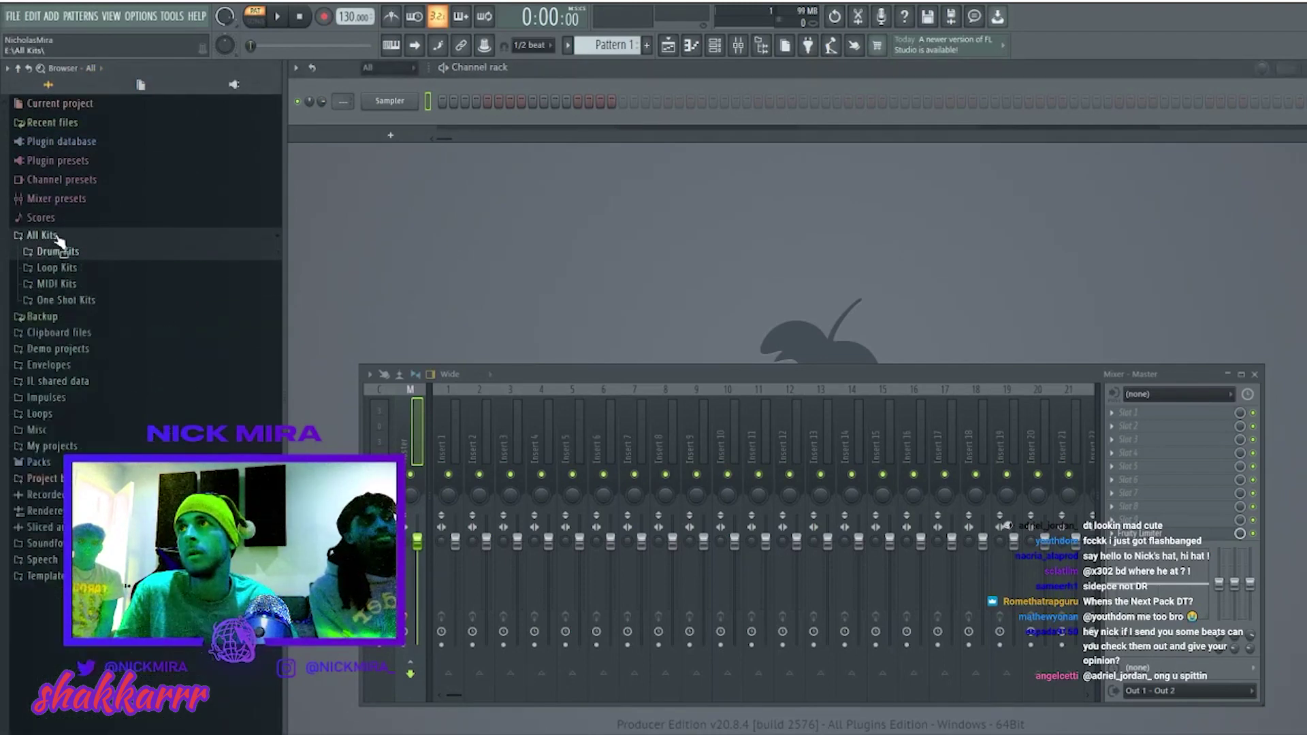
click(43, 251)
click(86, 267)
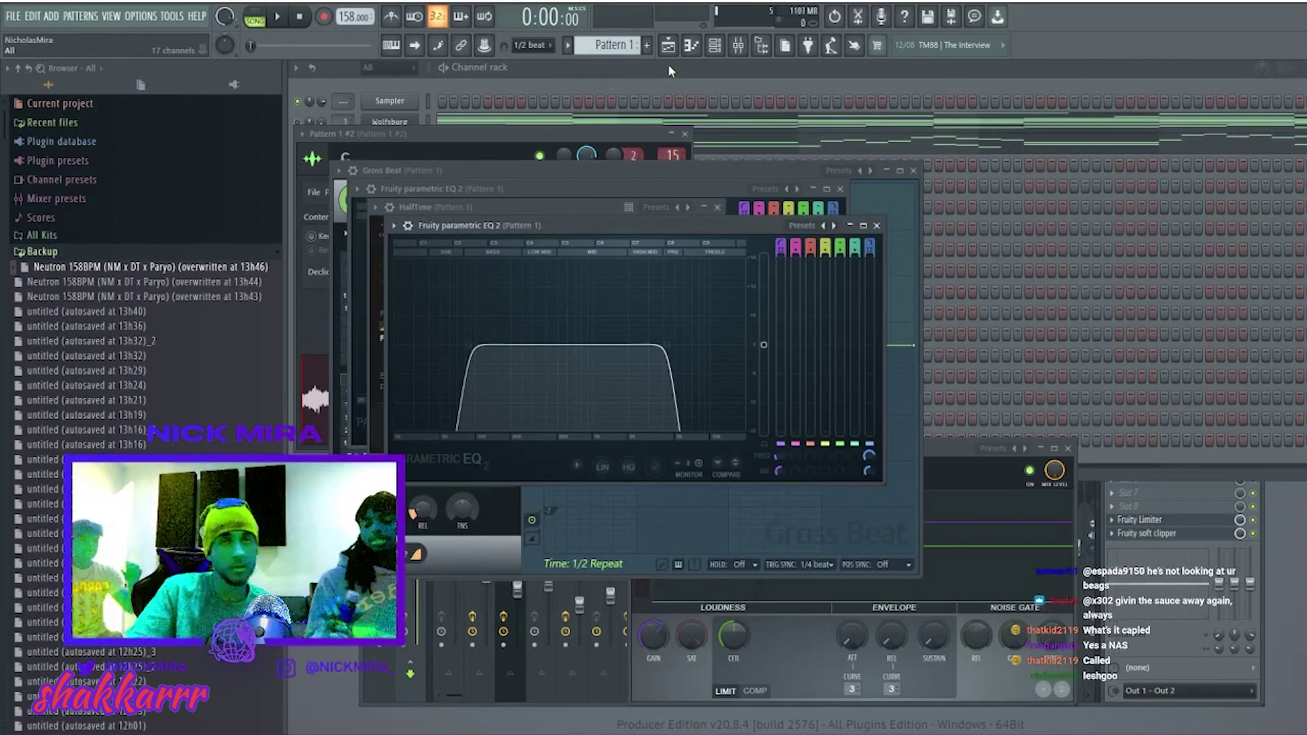
Show the backup project's playlist, play it briefly and look over its whole arrangement.
click(668, 45)
key(space)
key(space)
scroll(580, 87, right, 4)
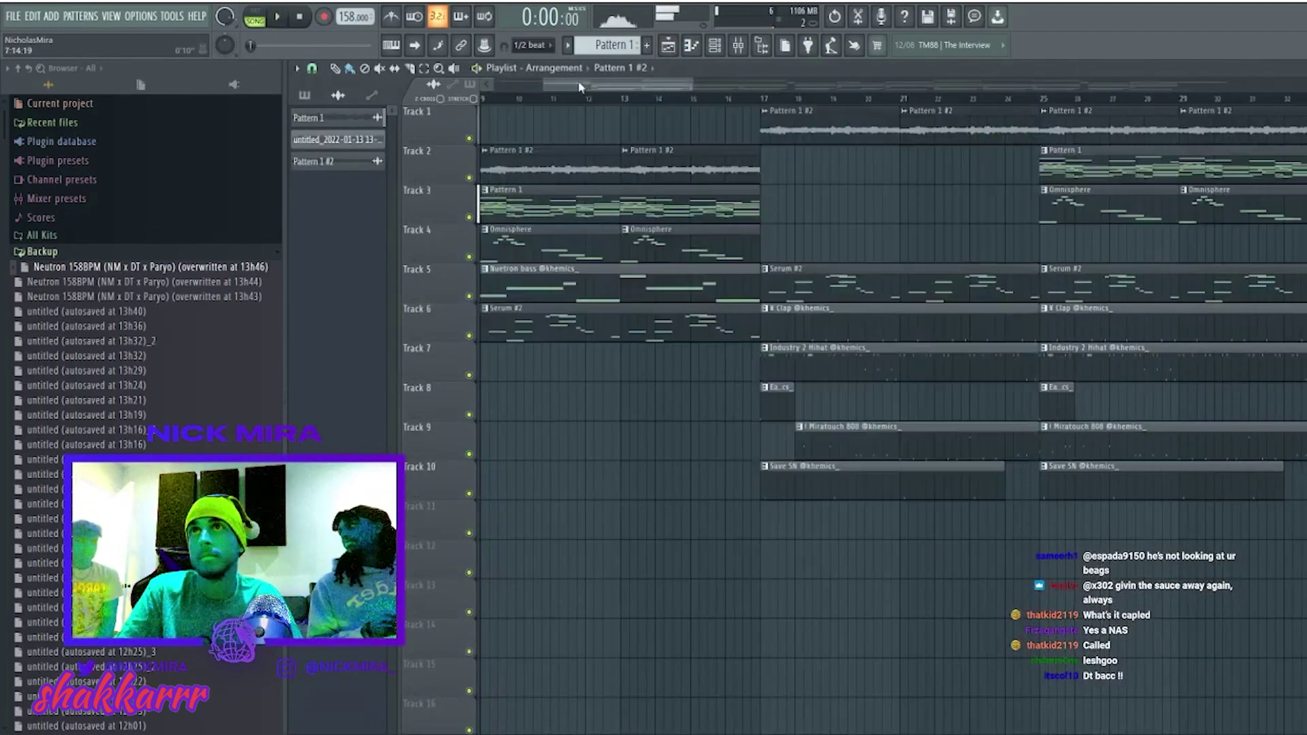
drag(556, 85, 537, 105)
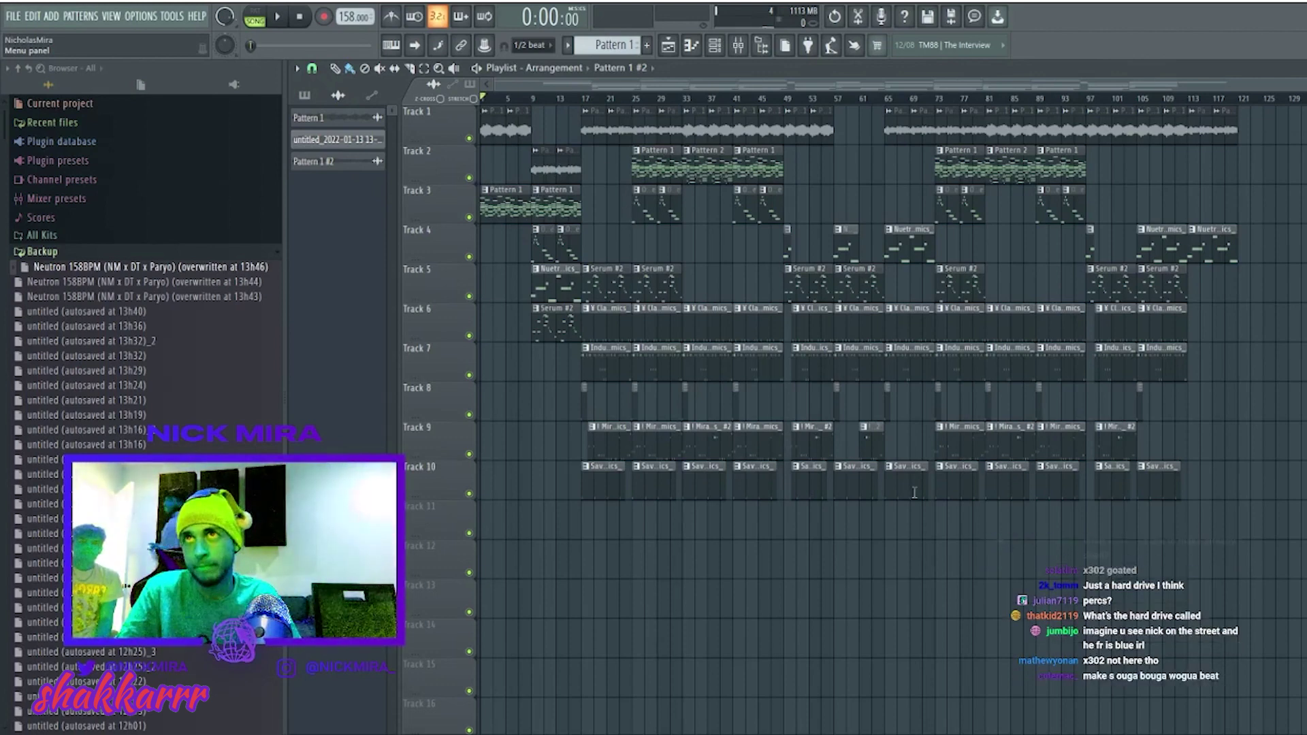
key(ctrl+a)
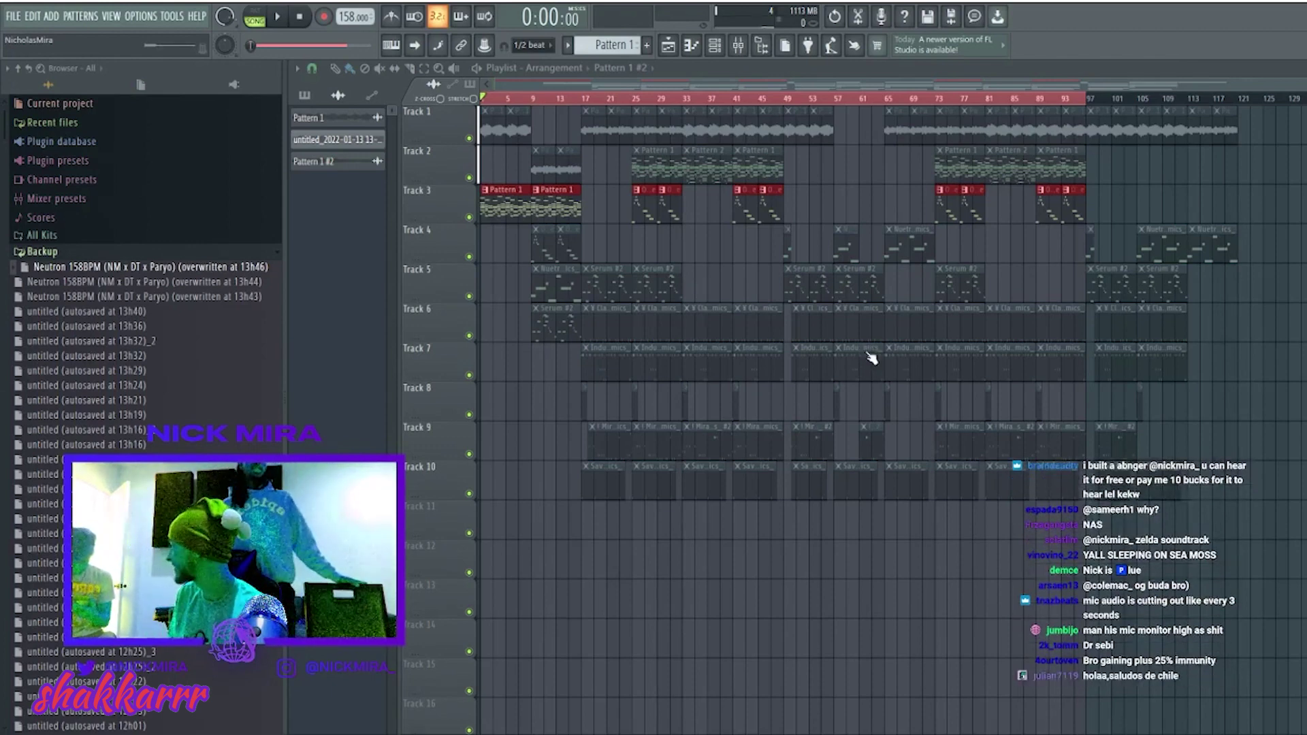
key(Down)
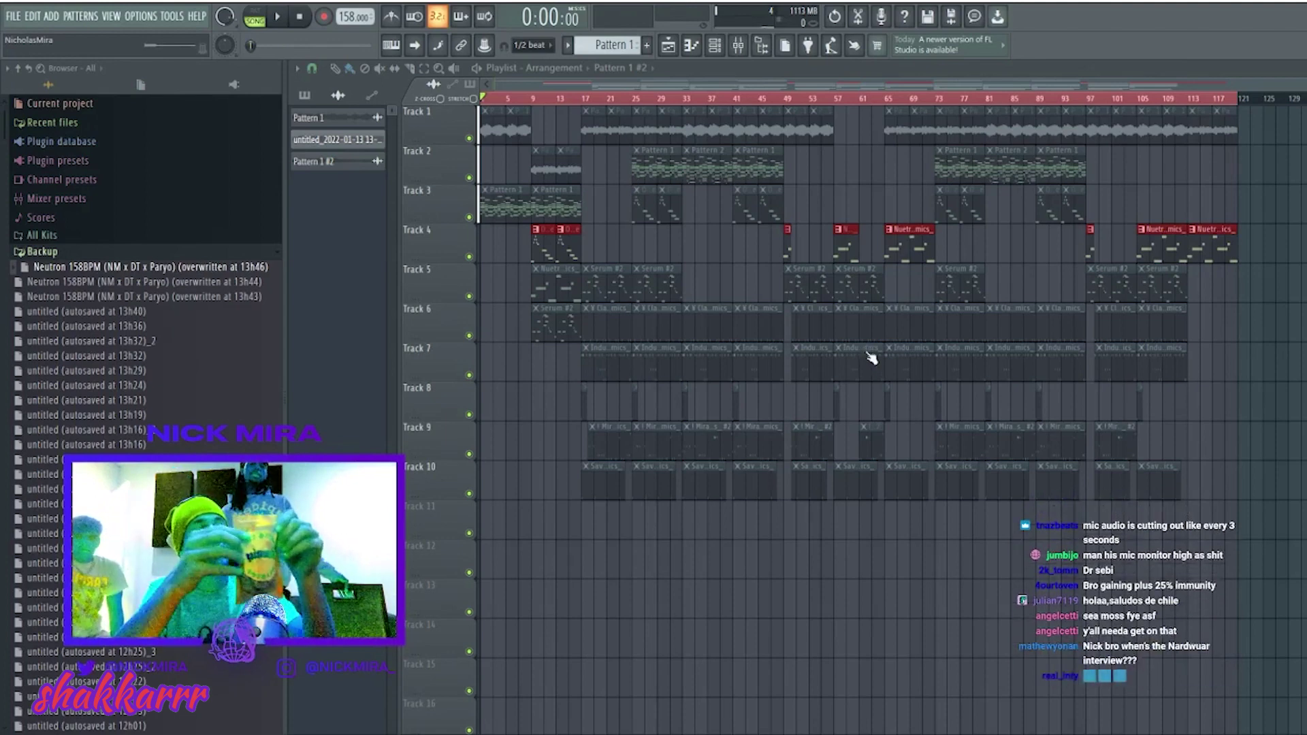
key(Down)
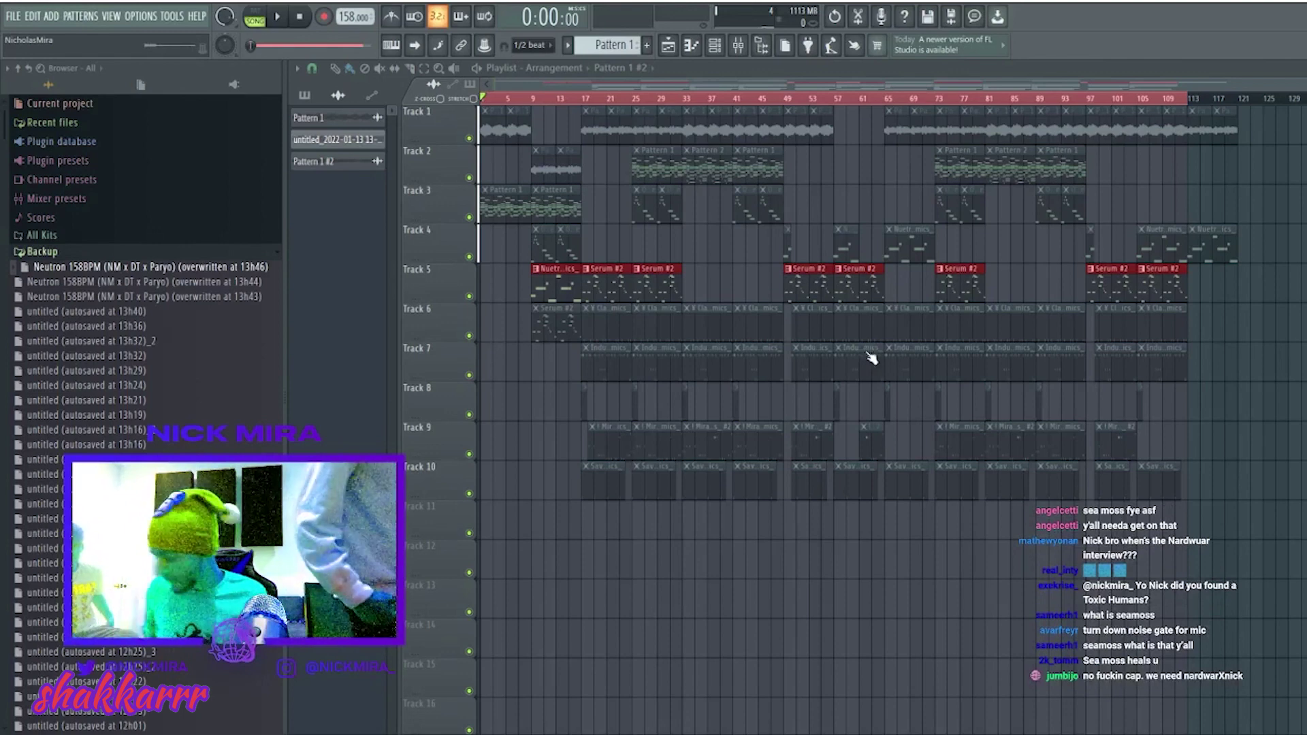
key(Down)
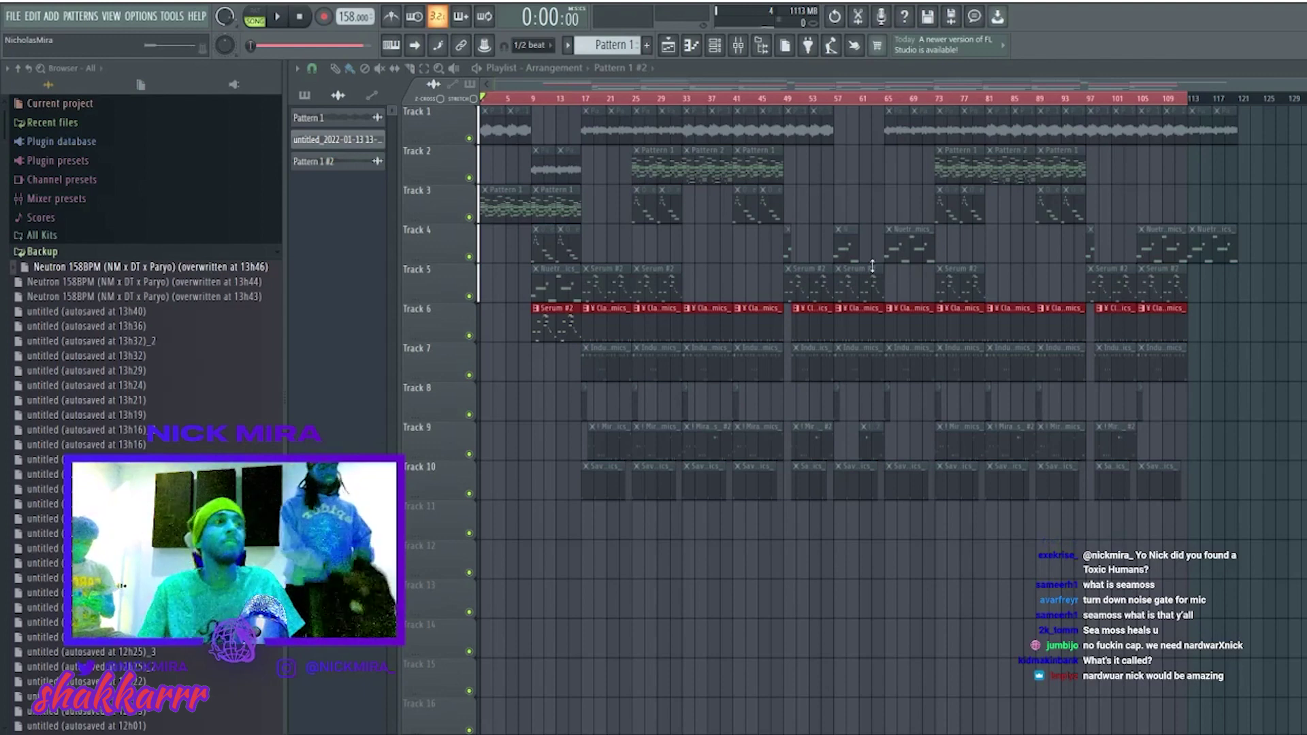
key(Down)
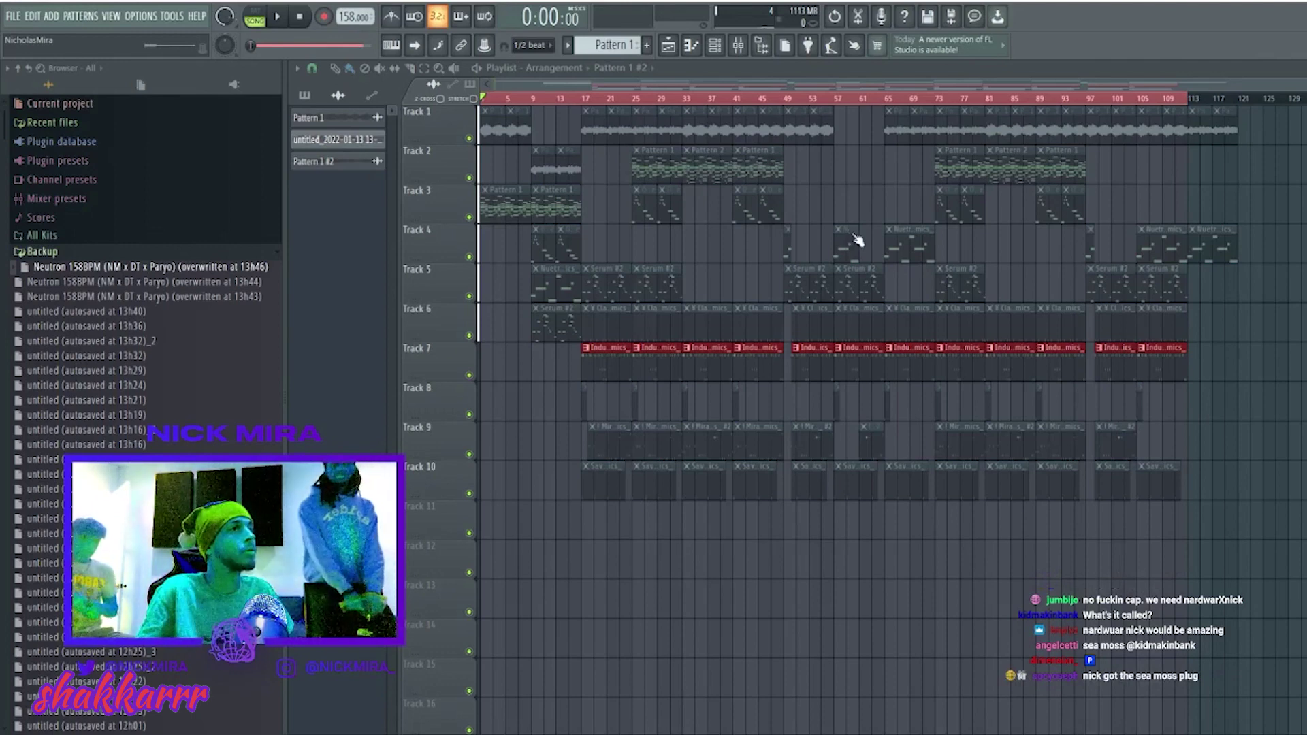
key(Down)
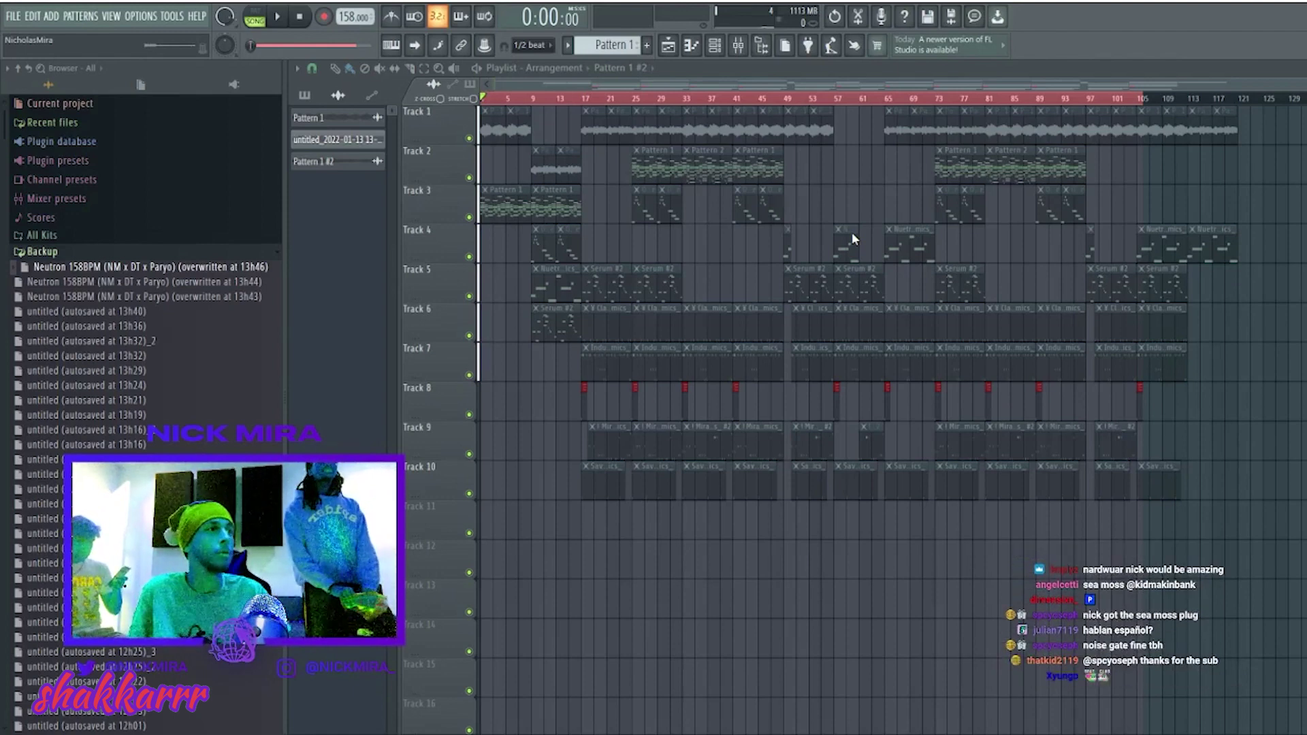
key(Down)
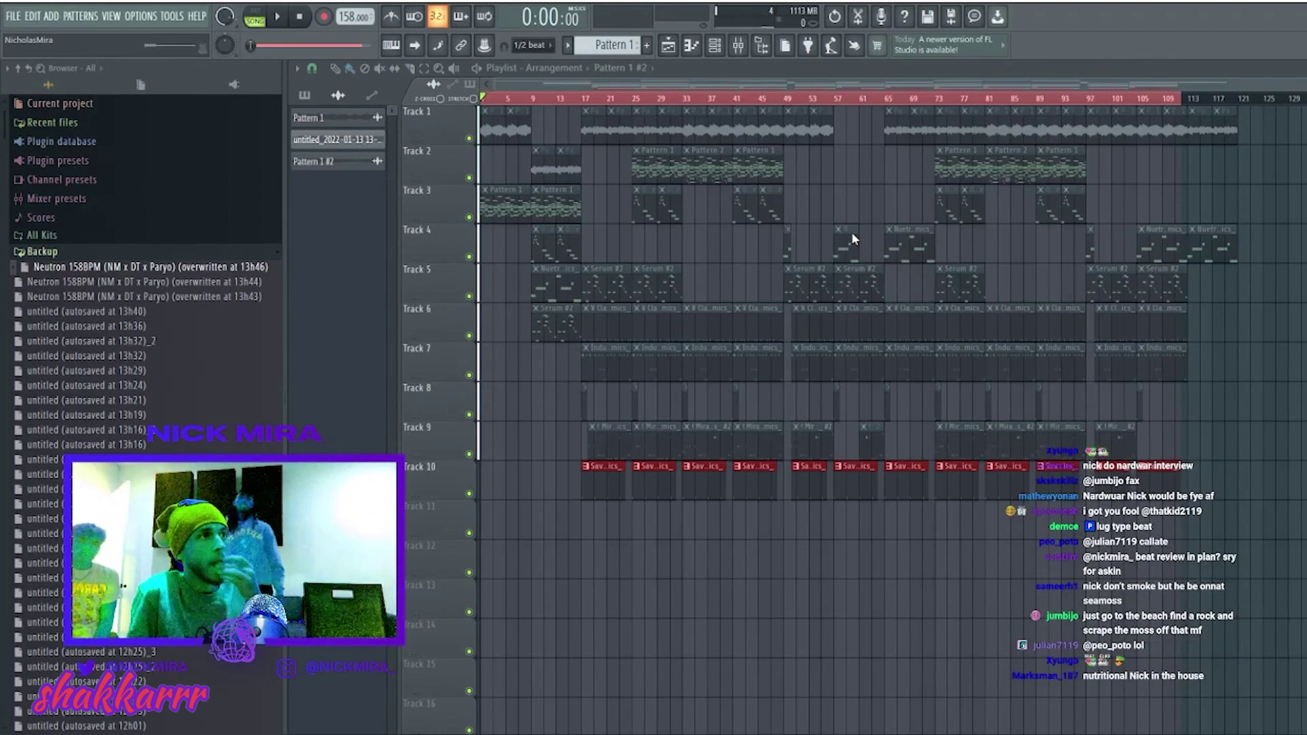
double_click(852, 231)
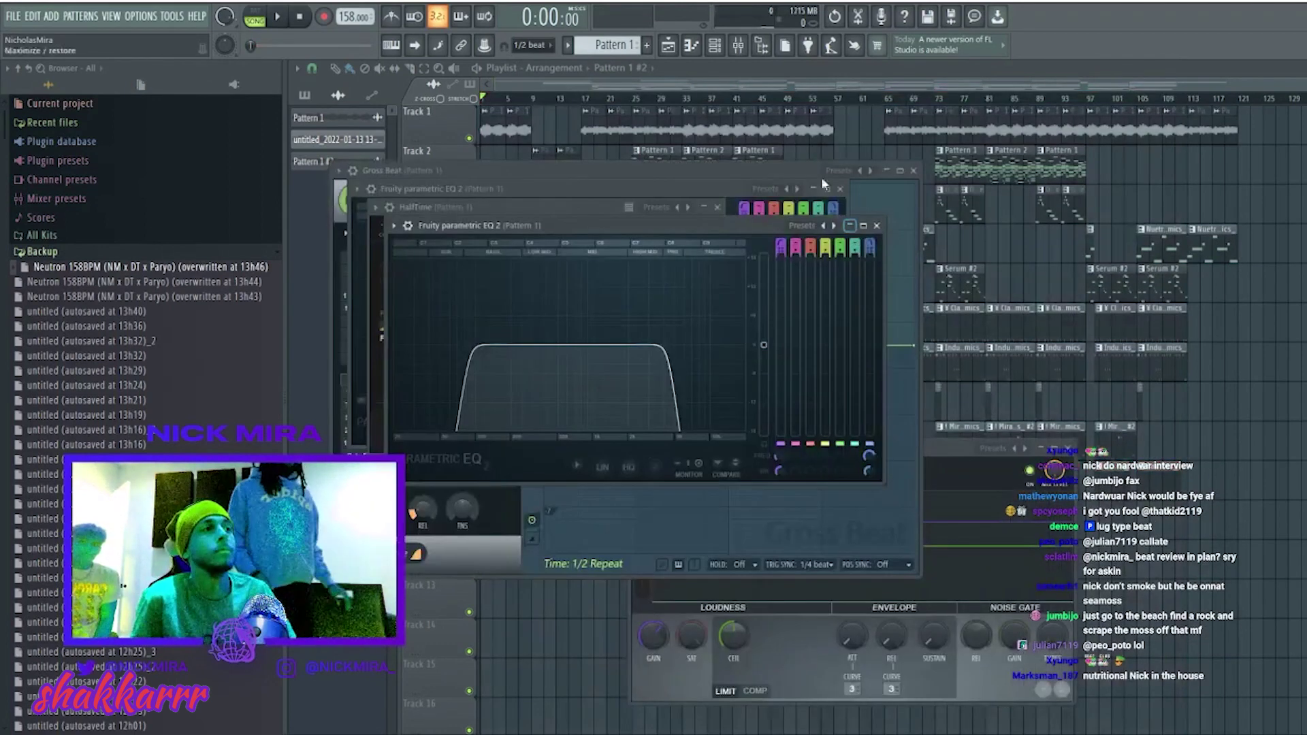
click(1247, 417)
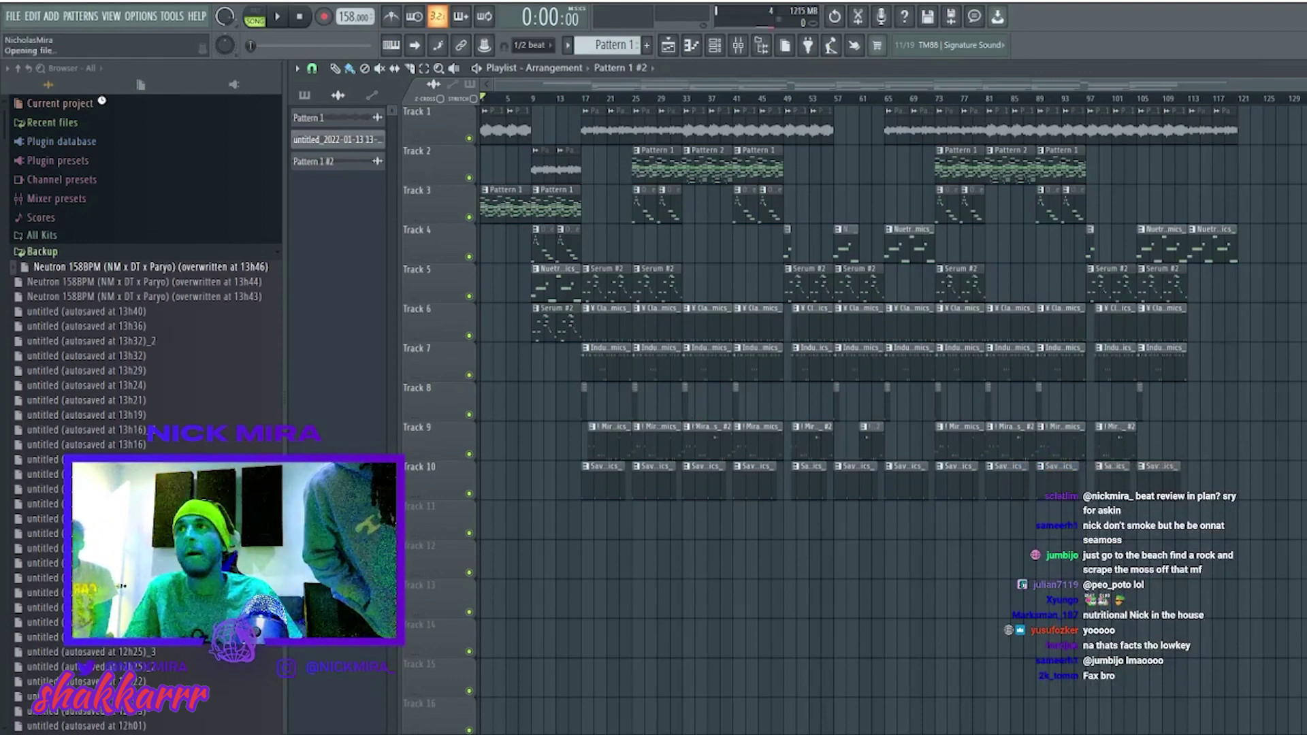
Start a new empty project and bring up its channel rack.
key(ctrl+n)
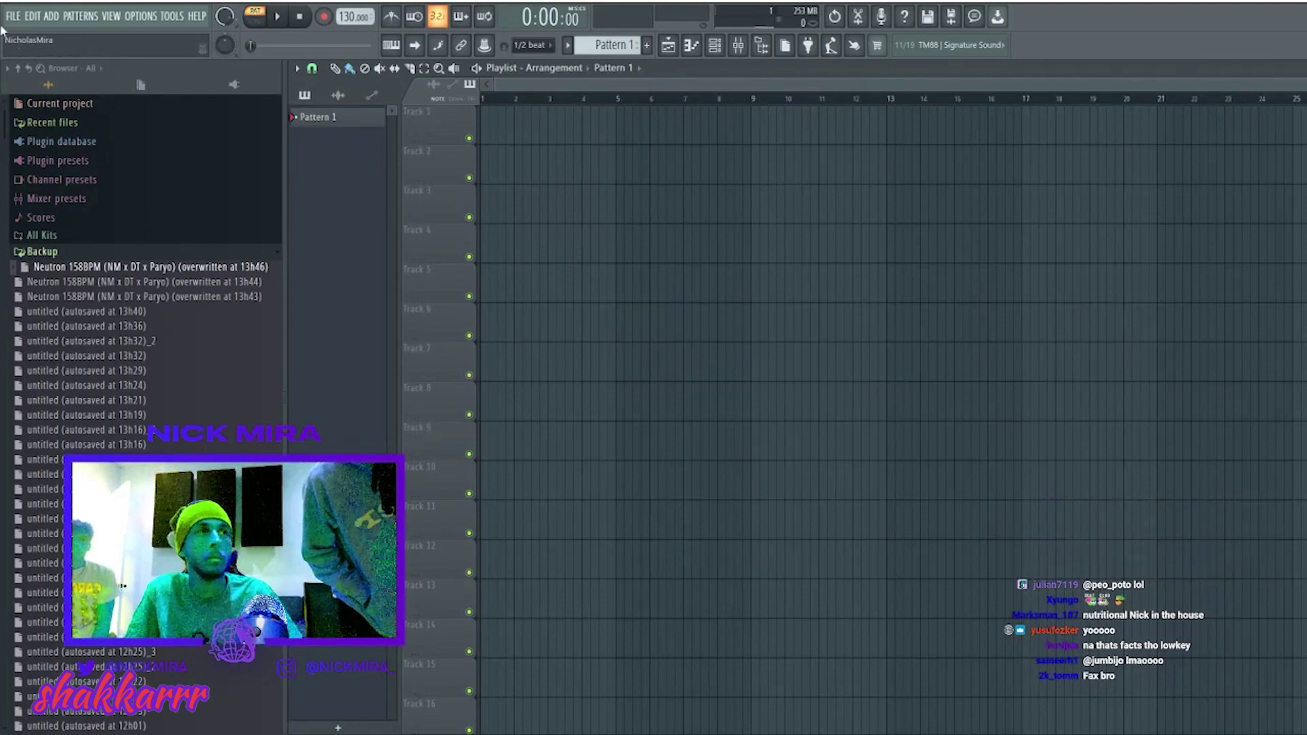
click(716, 47)
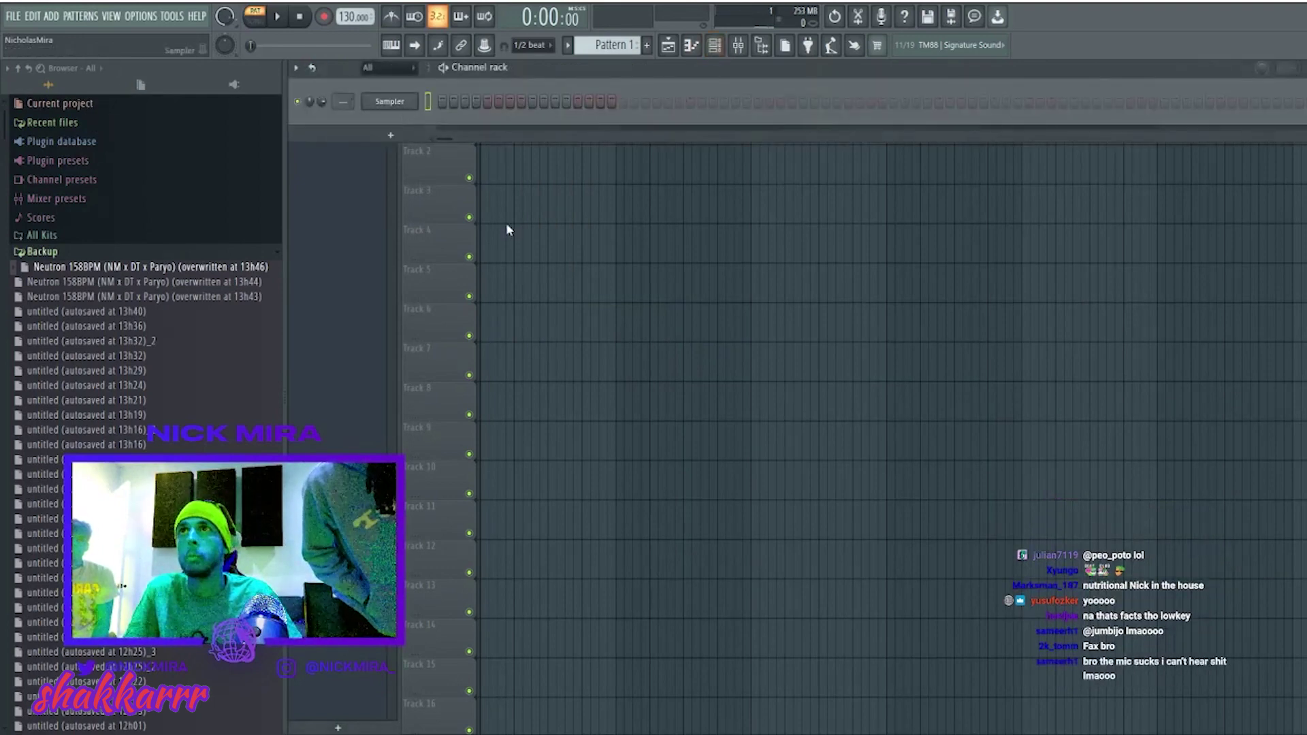